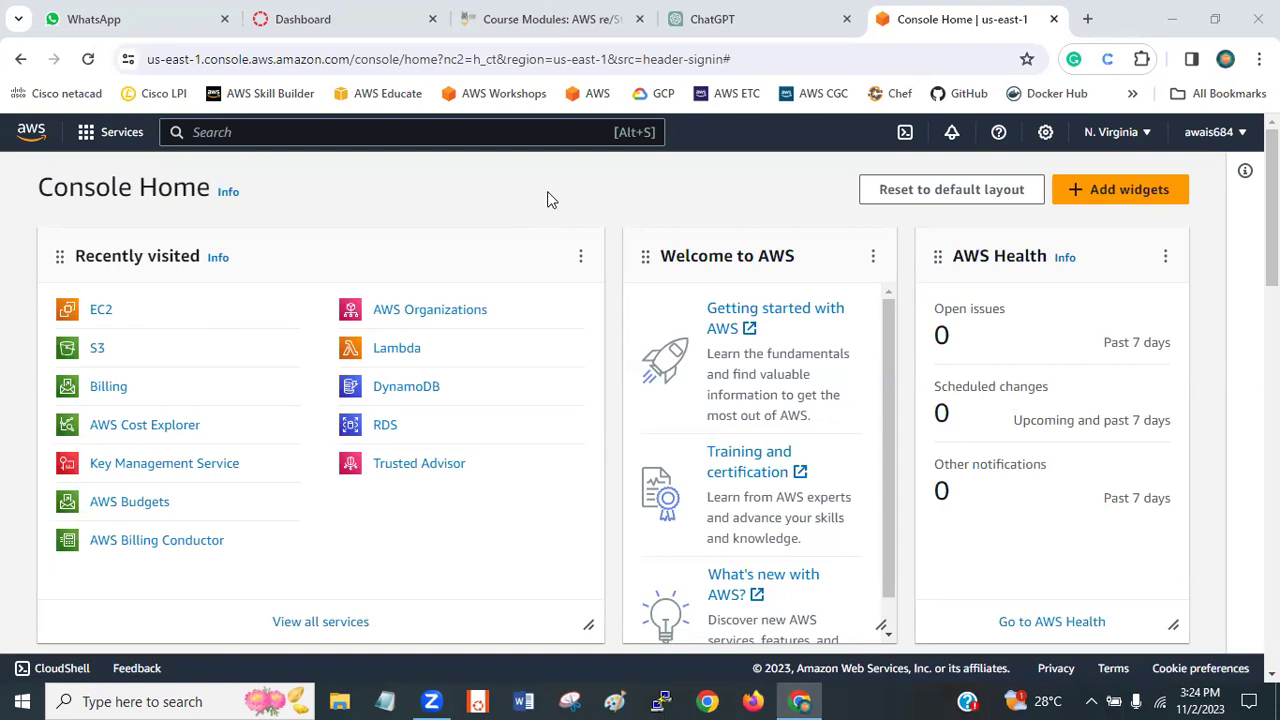
- Open the EC2 Instances list and bring up the form for launching a new instance
{"action": "left_click", "coordinate": [530, 14]}
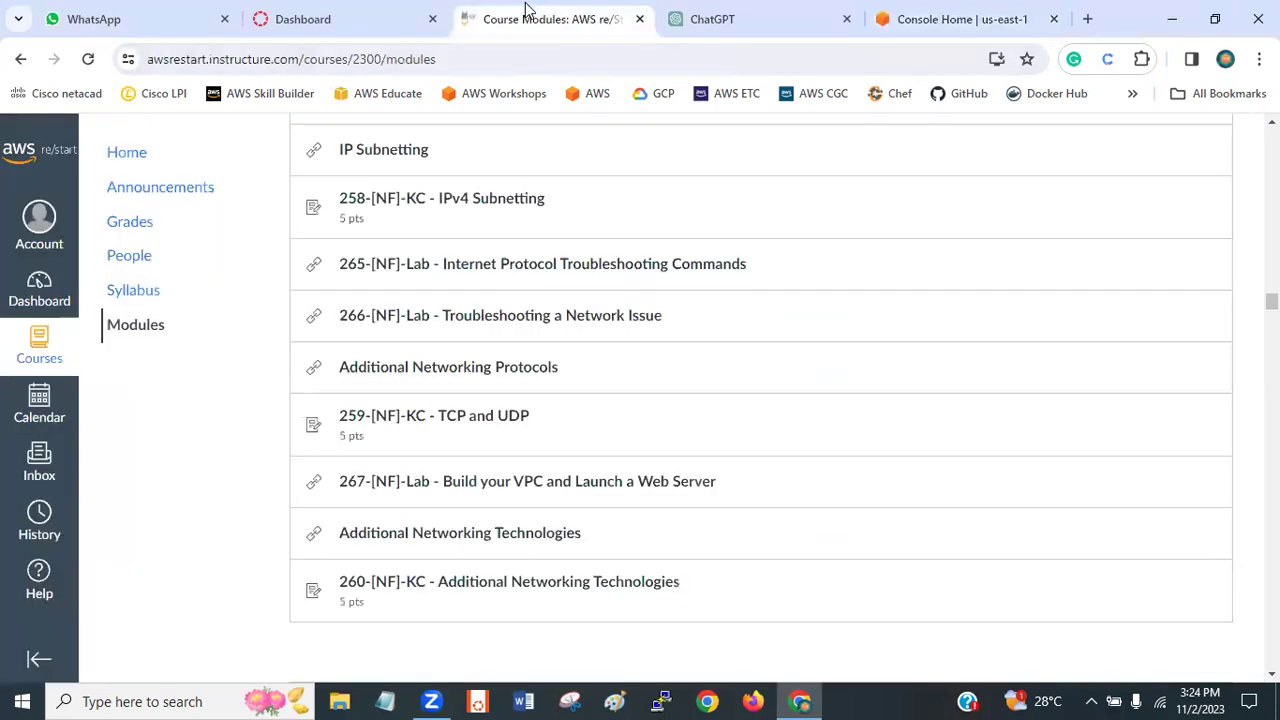
{"action": "left_click", "coordinate": [955, 19]}
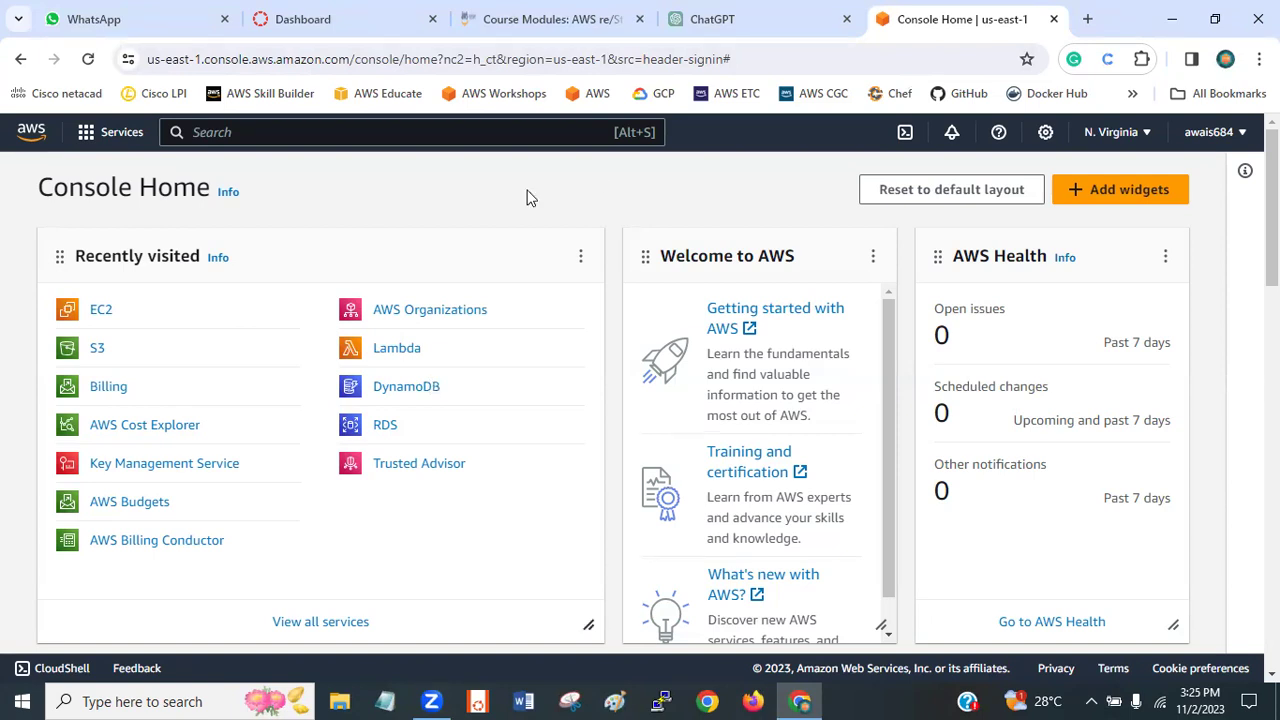
{"action": "left_click", "coordinate": [101, 311]}
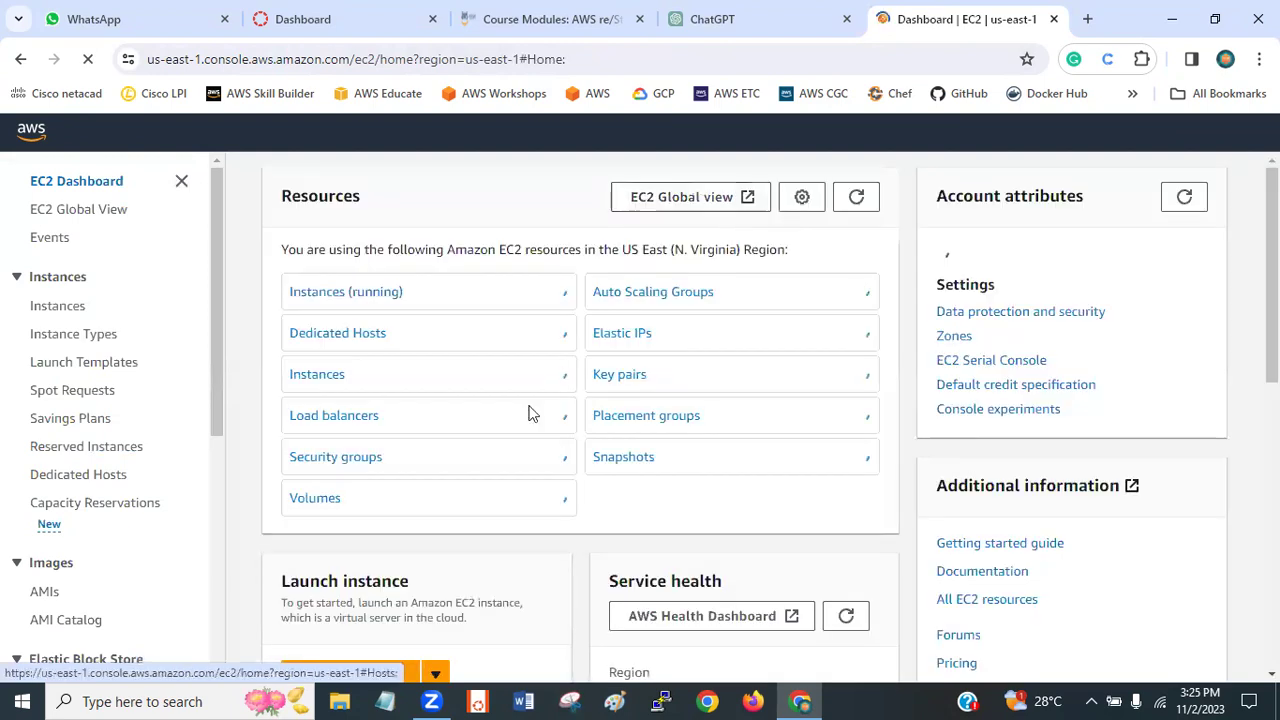
{"action": "left_click", "coordinate": [60, 306]}
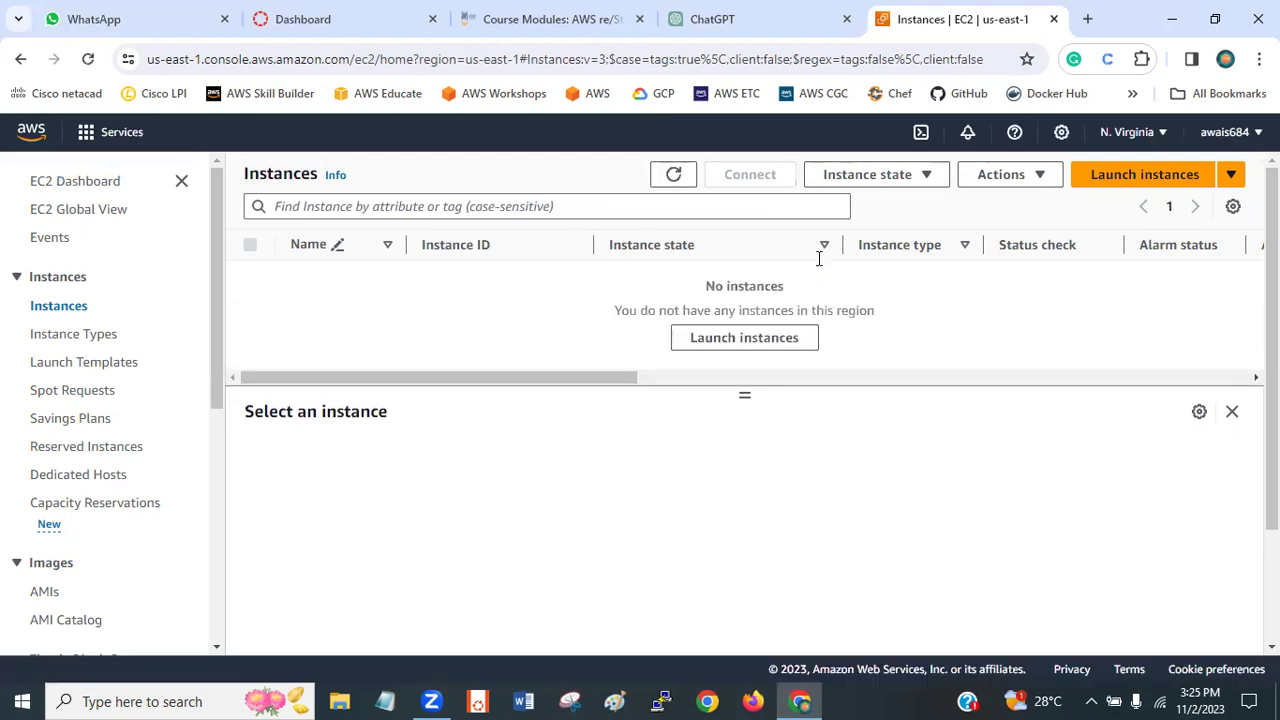
{"action": "left_click", "coordinate": [760, 339]}
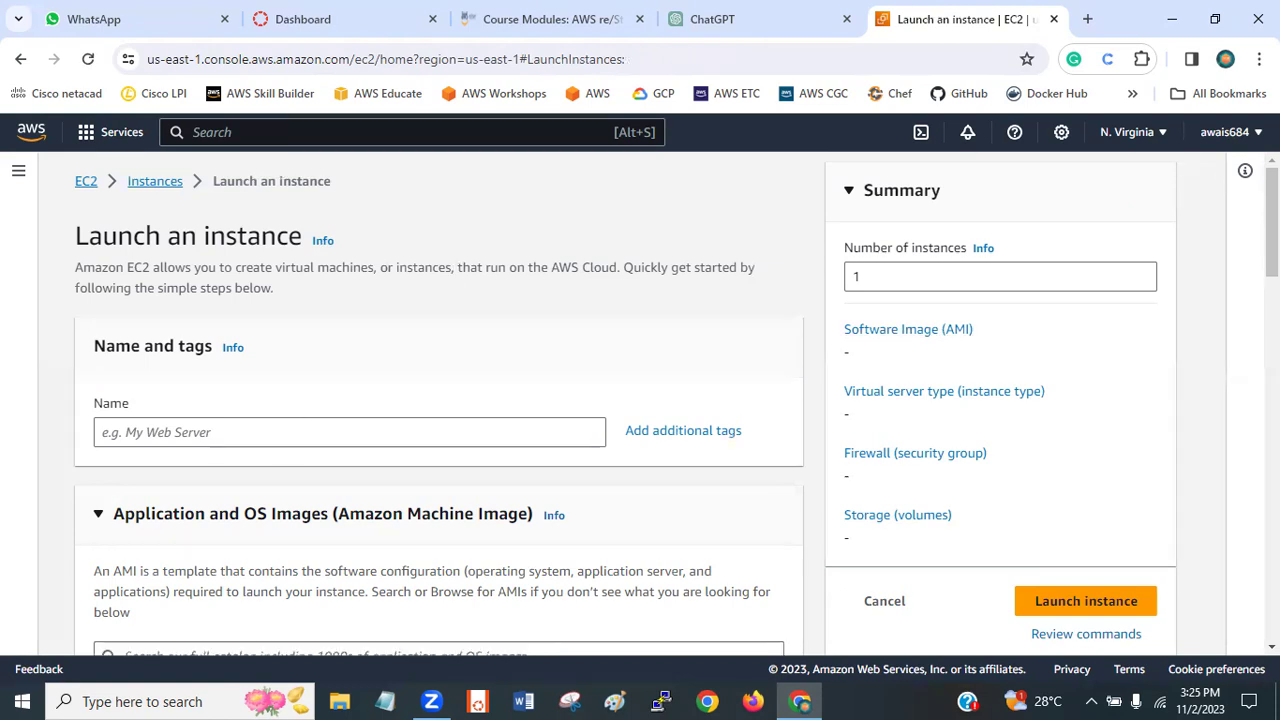
- Open the new instance's network settings for editing and examine the available VPC choices
{"action": "scroll", "coordinate": [615, 372], "scroll_direction": "down", "scroll_amount": 3}
{"action": "scroll", "coordinate": [440, 400], "scroll_direction": "down", "scroll_amount": 3}
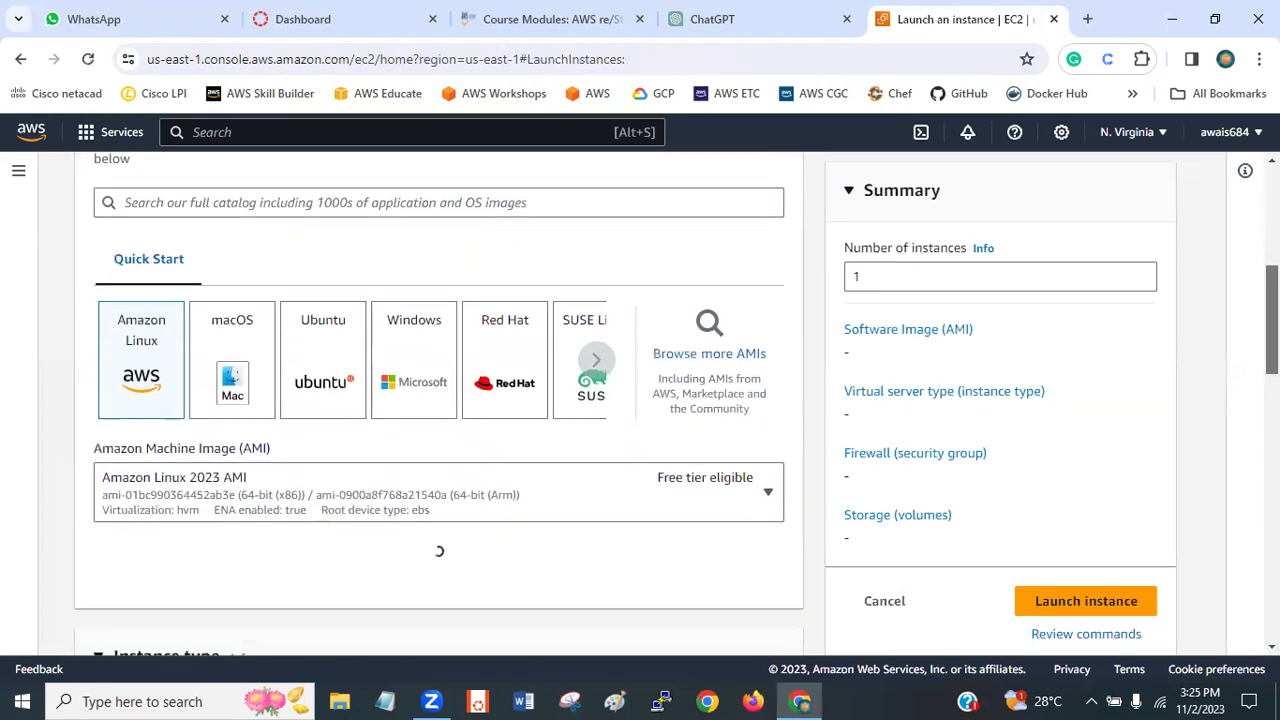
{"action": "scroll", "coordinate": [433, 345], "scroll_direction": "down", "scroll_amount": 5}
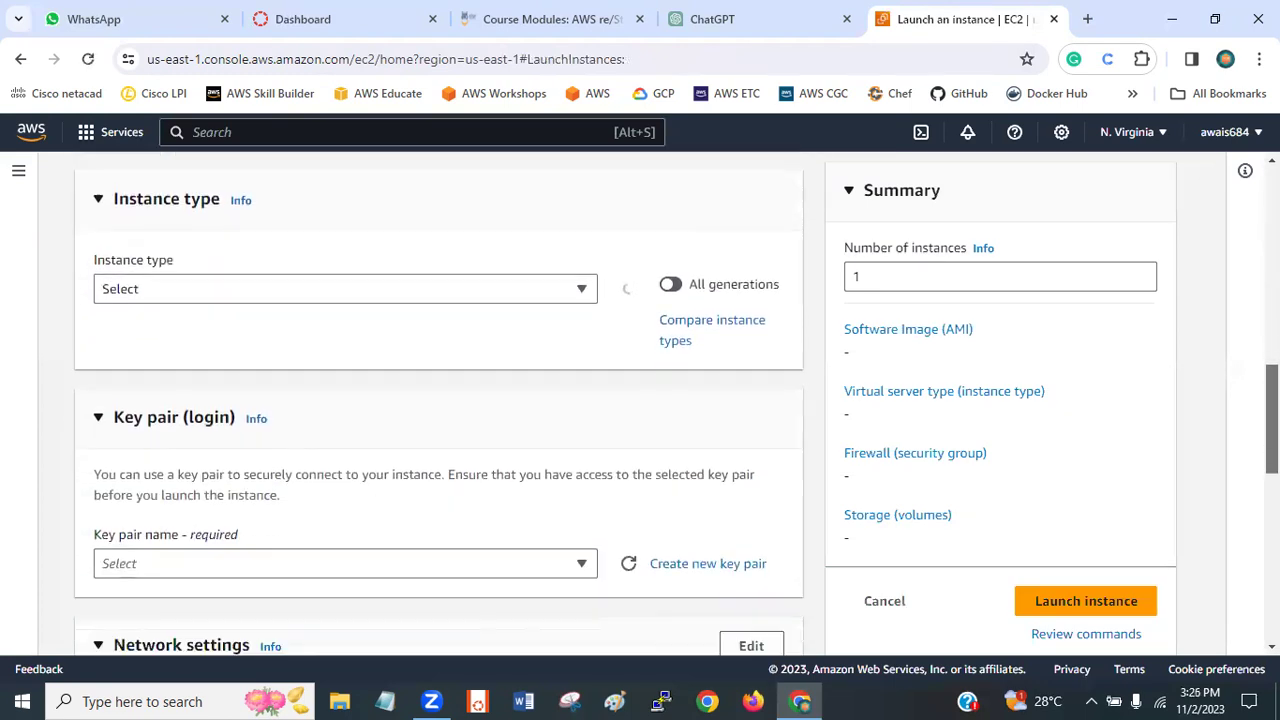
{"action": "scroll", "coordinate": [440, 400], "scroll_direction": "down", "scroll_amount": 2}
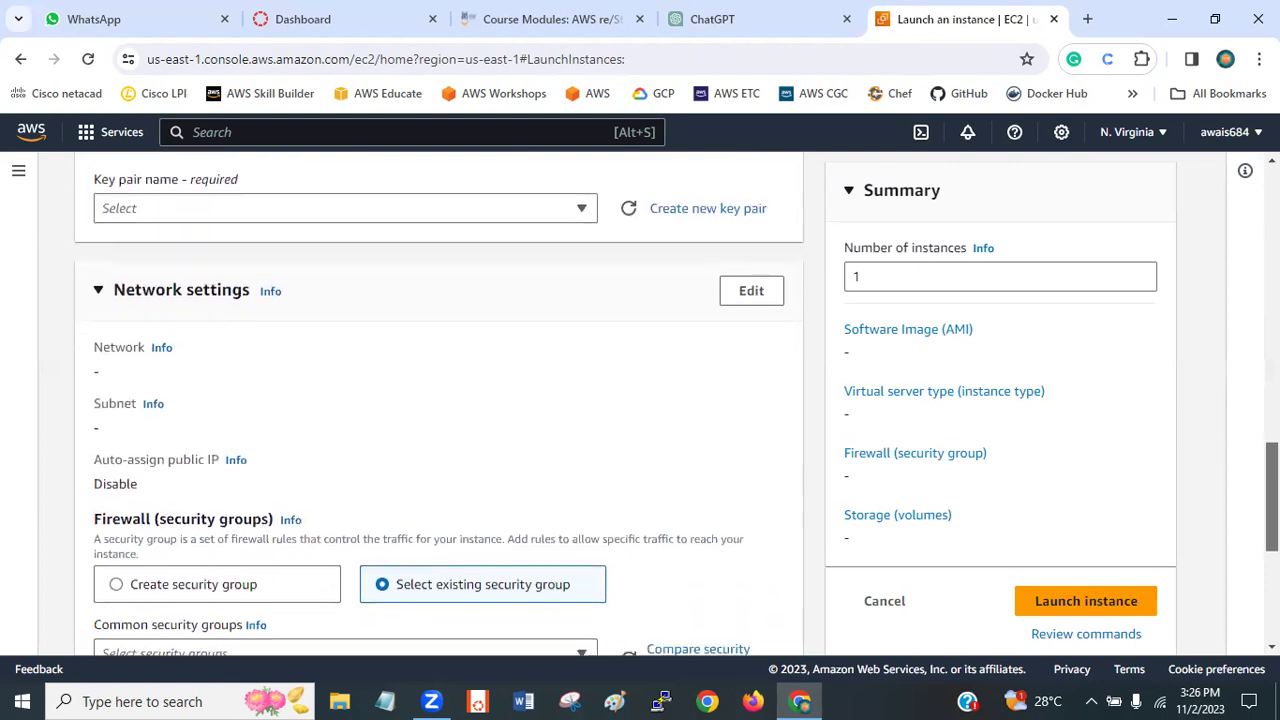
{"action": "scroll", "coordinate": [523, 349], "scroll_direction": "up", "scroll_amount": 1}
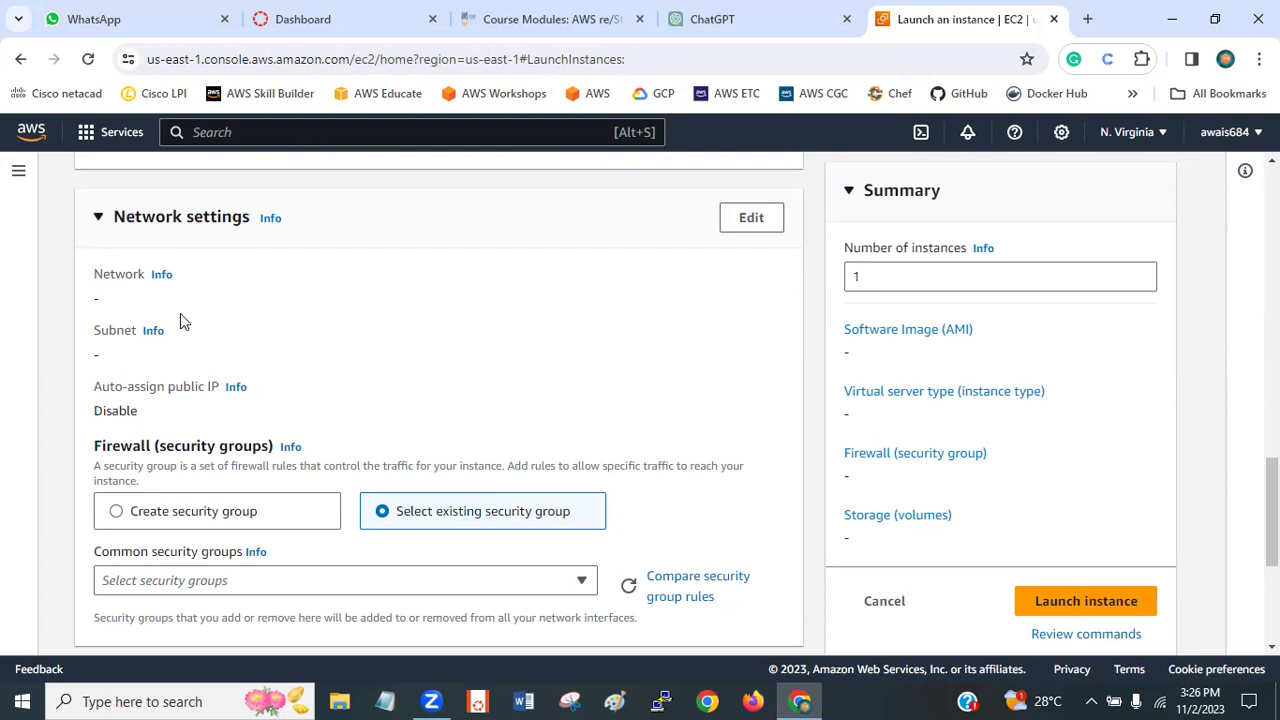
{"action": "left_click", "coordinate": [751, 218]}
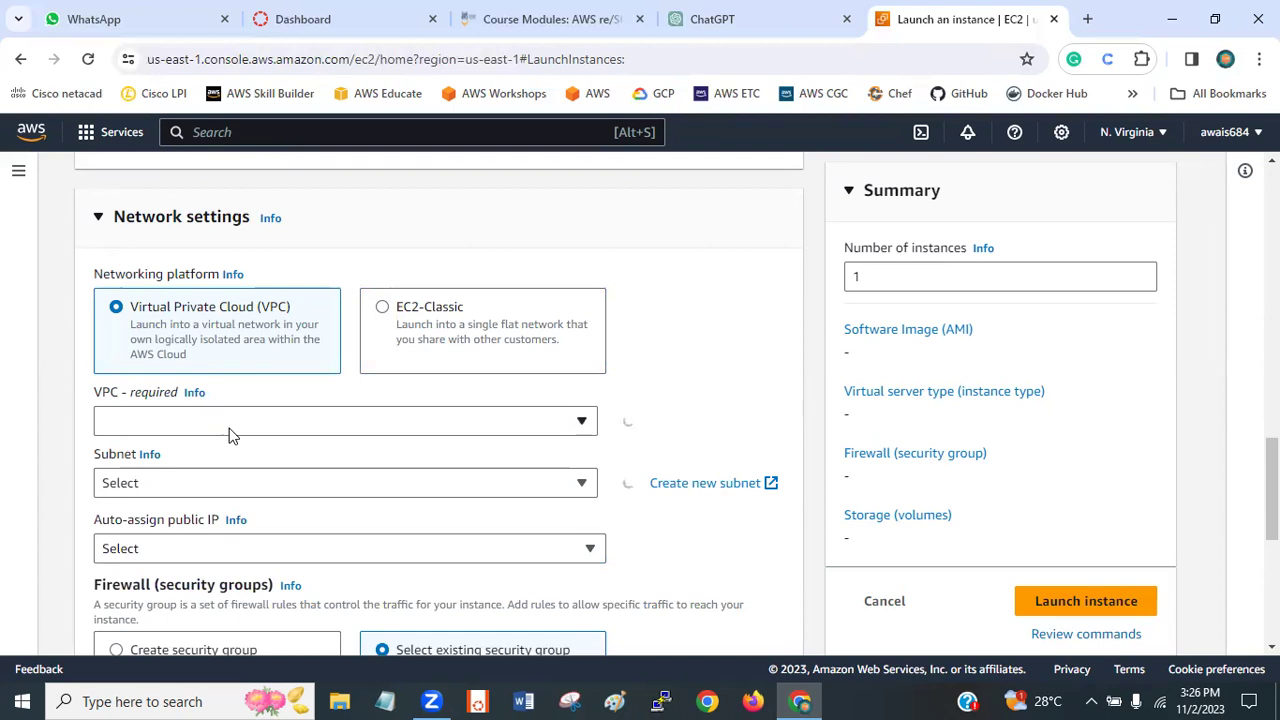
{"action": "left_click", "coordinate": [266, 421]}
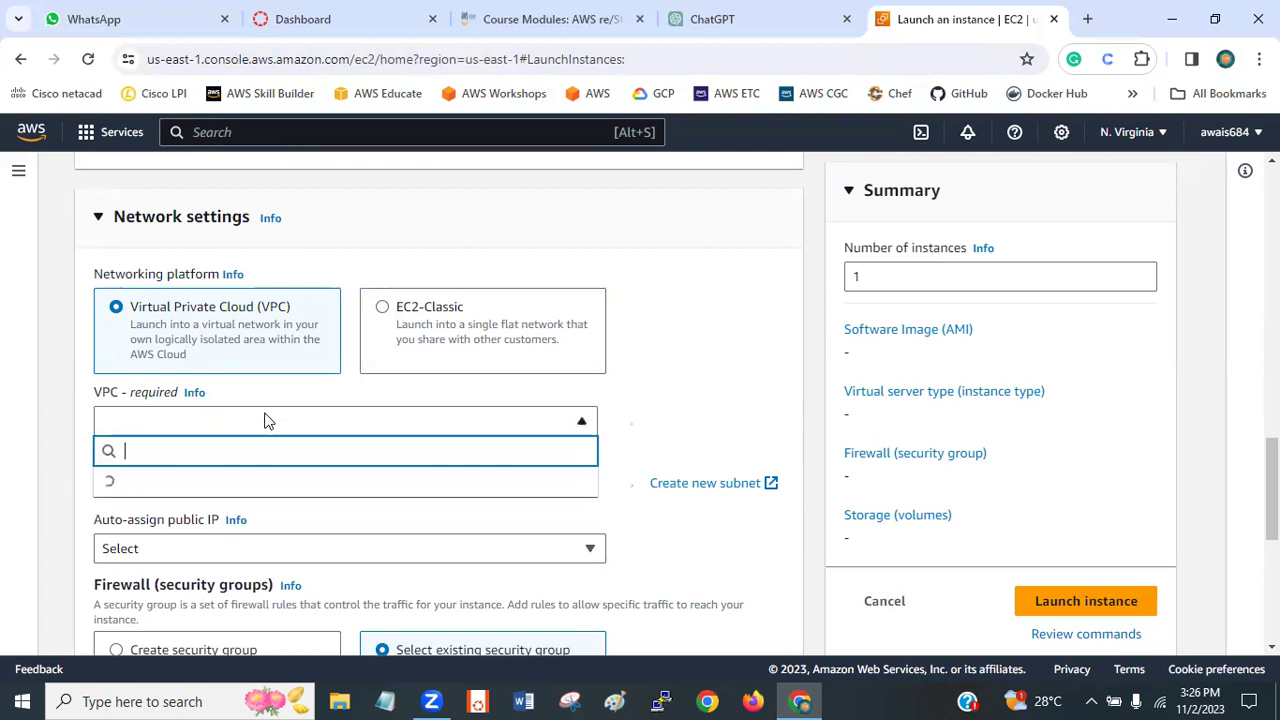
{"action": "left_click", "coordinate": [718, 400]}
{"action": "left_click", "coordinate": [541, 425]}
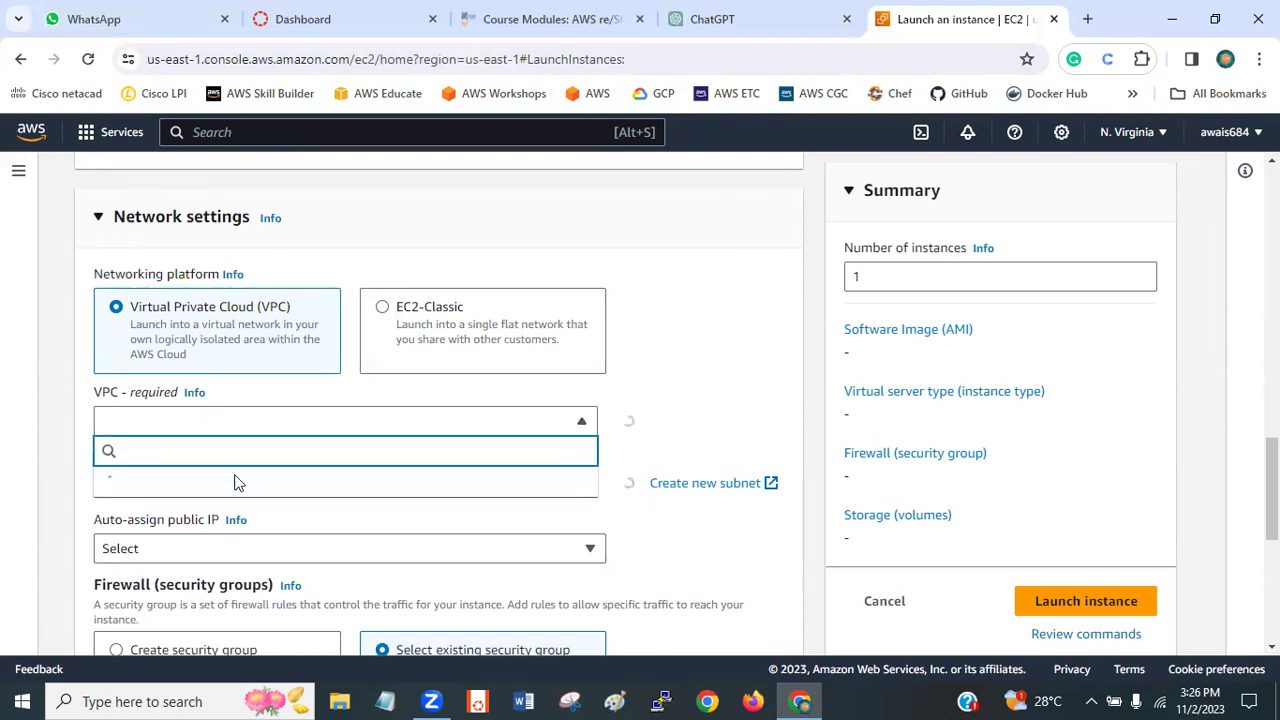
{"action": "left_click", "coordinate": [727, 391]}
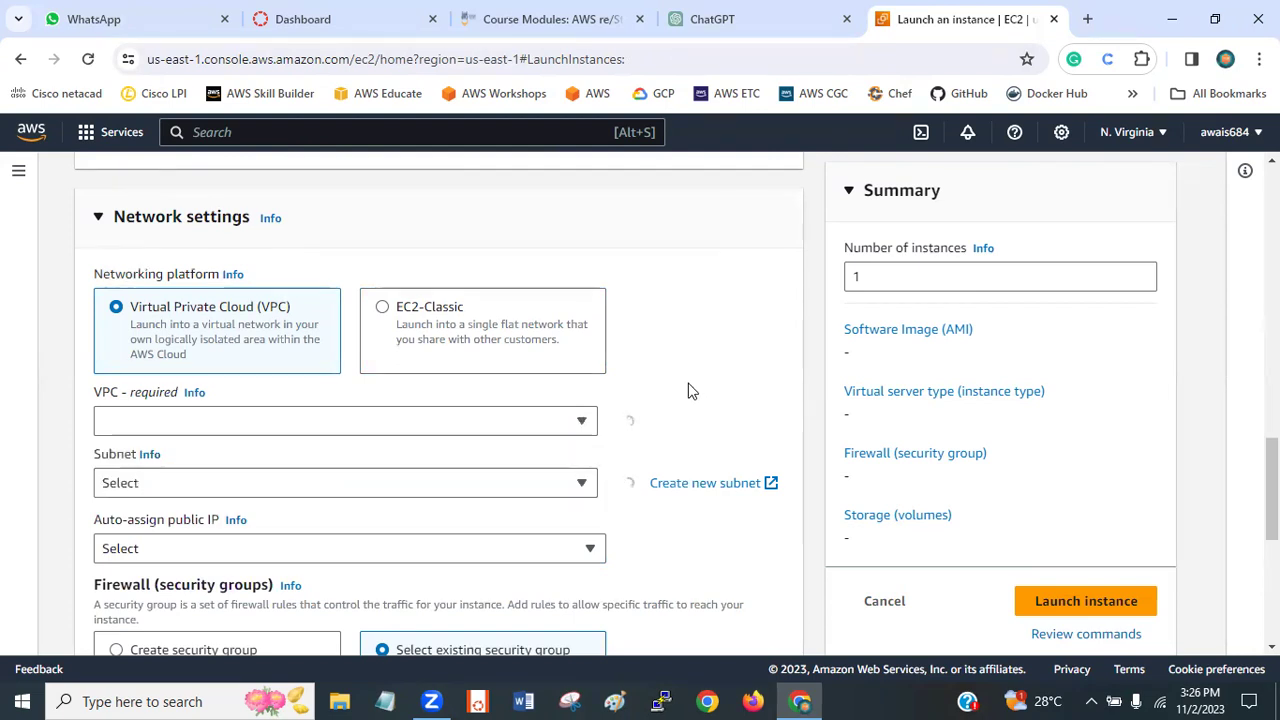
{"action": "left_click", "coordinate": [309, 423]}
{"action": "left_click", "coordinate": [679, 346]}
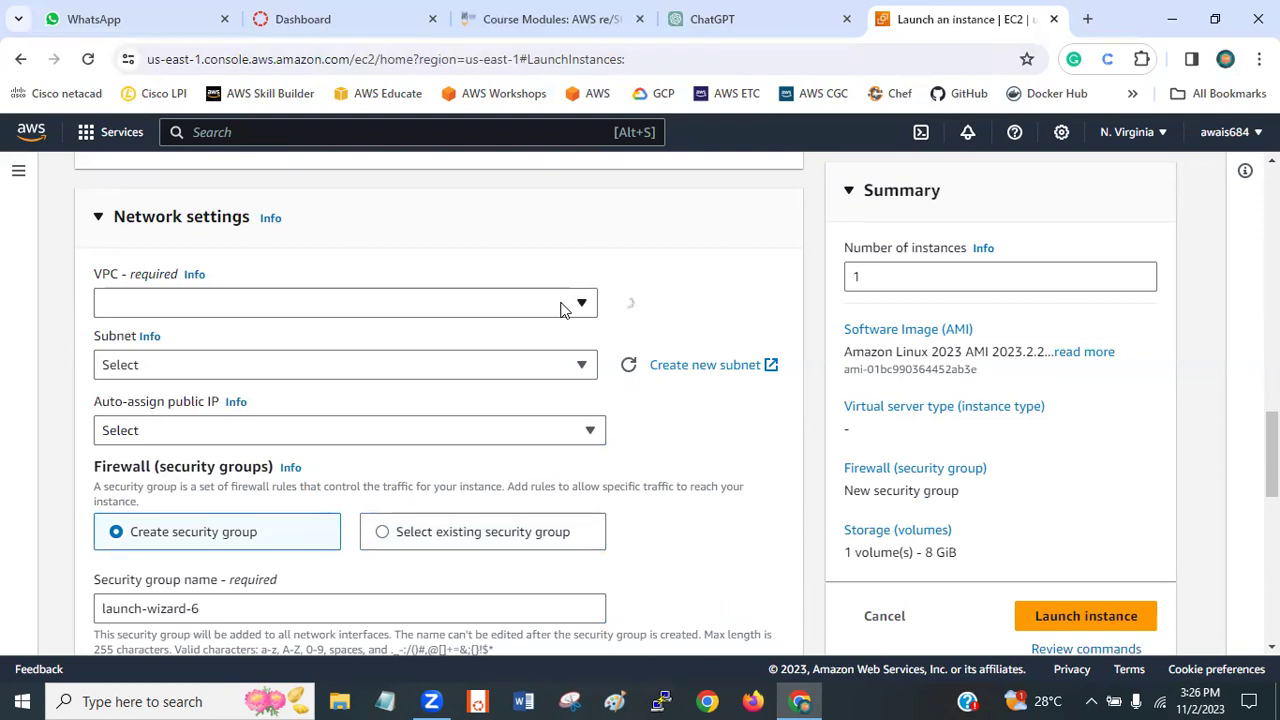
{"action": "left_click", "coordinate": [561, 309]}
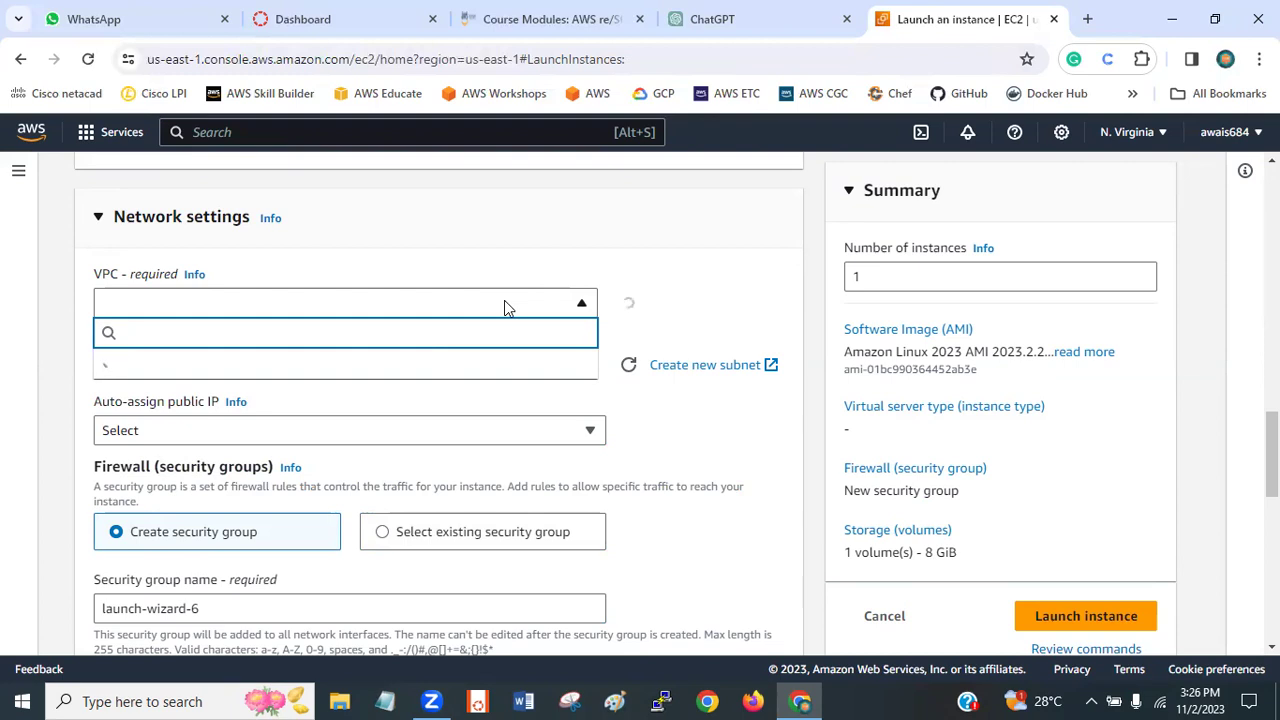
- Search the AWS services for "vpc" and open the VPC dashboard
{"action": "scroll", "coordinate": [504, 300], "scroll_direction": "up", "scroll_amount": 3}
{"action": "scroll", "coordinate": [577, 215], "scroll_direction": "up", "scroll_amount": 8}
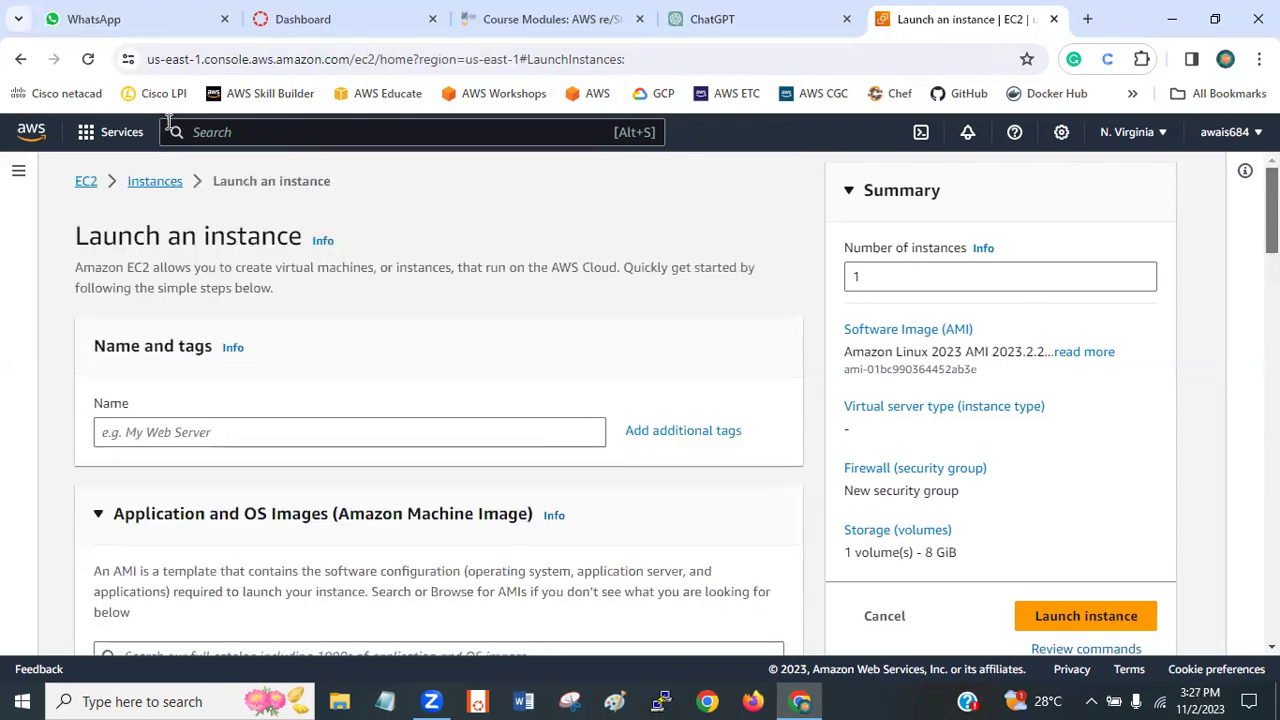
{"action": "left_click", "coordinate": [18, 174]}
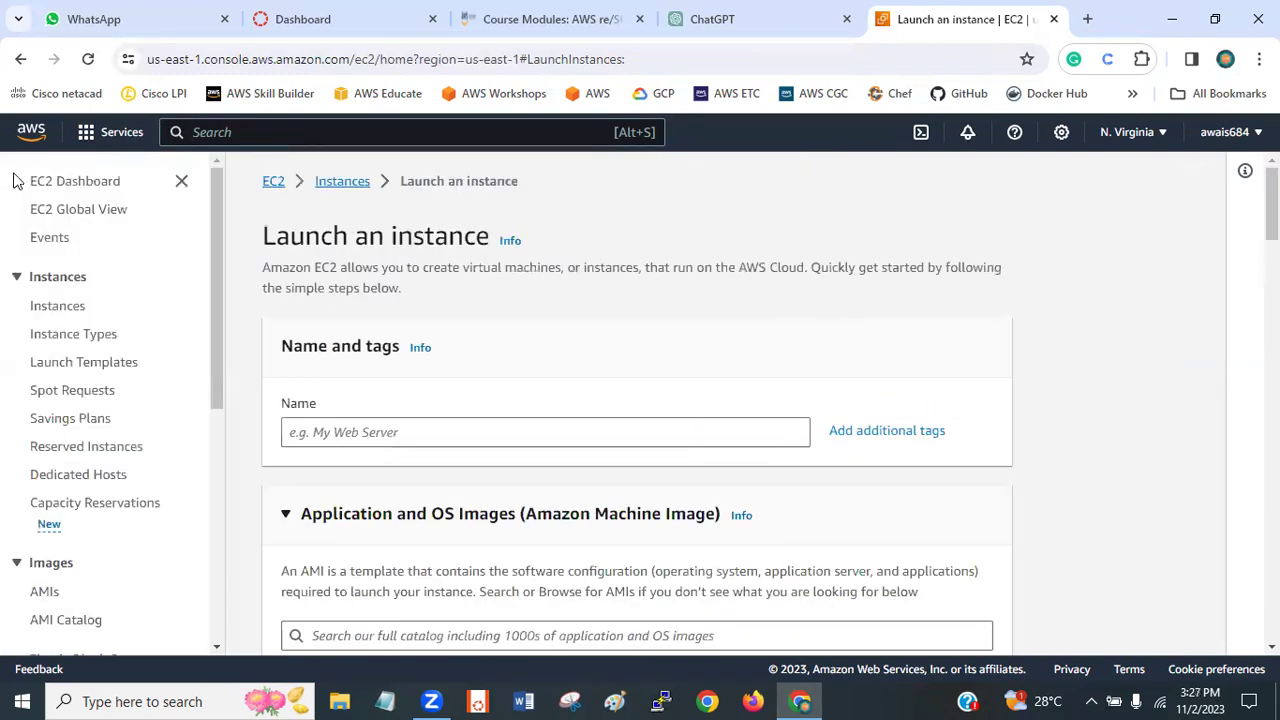
{"action": "left_click", "coordinate": [211, 131]}
{"action": "type", "text": "vpc"}
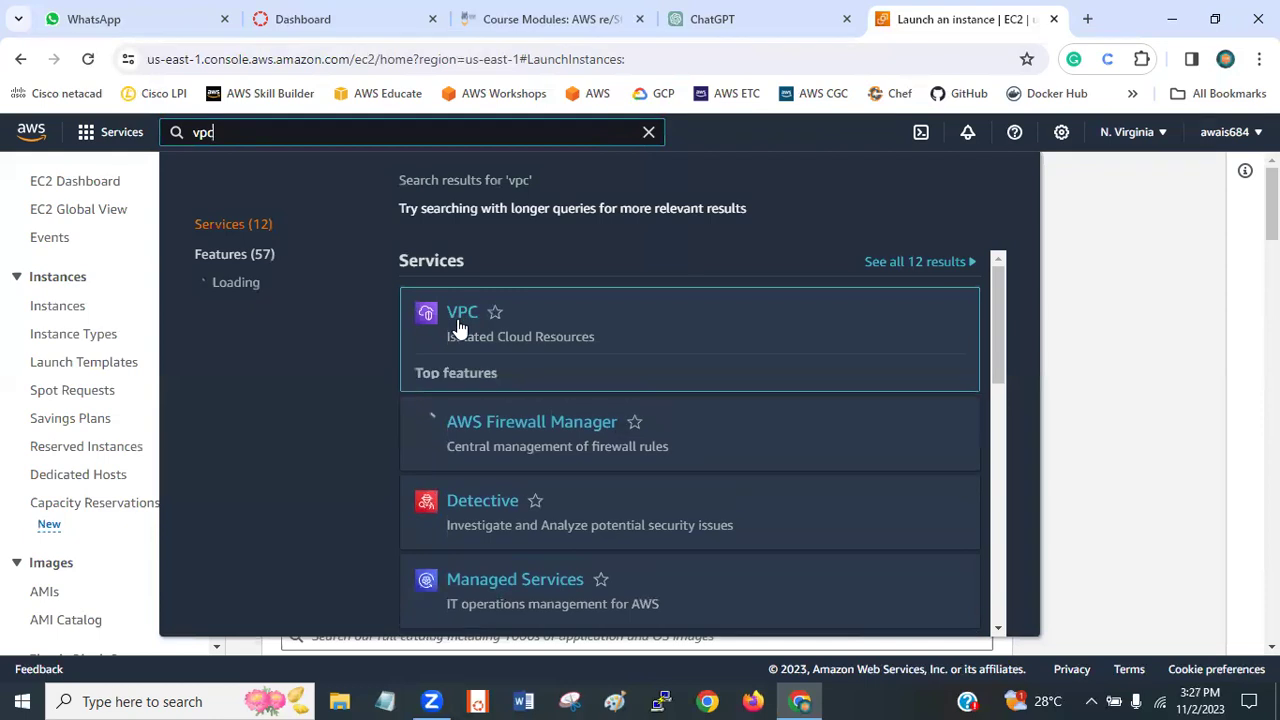
{"action": "left_click", "coordinate": [463, 316]}
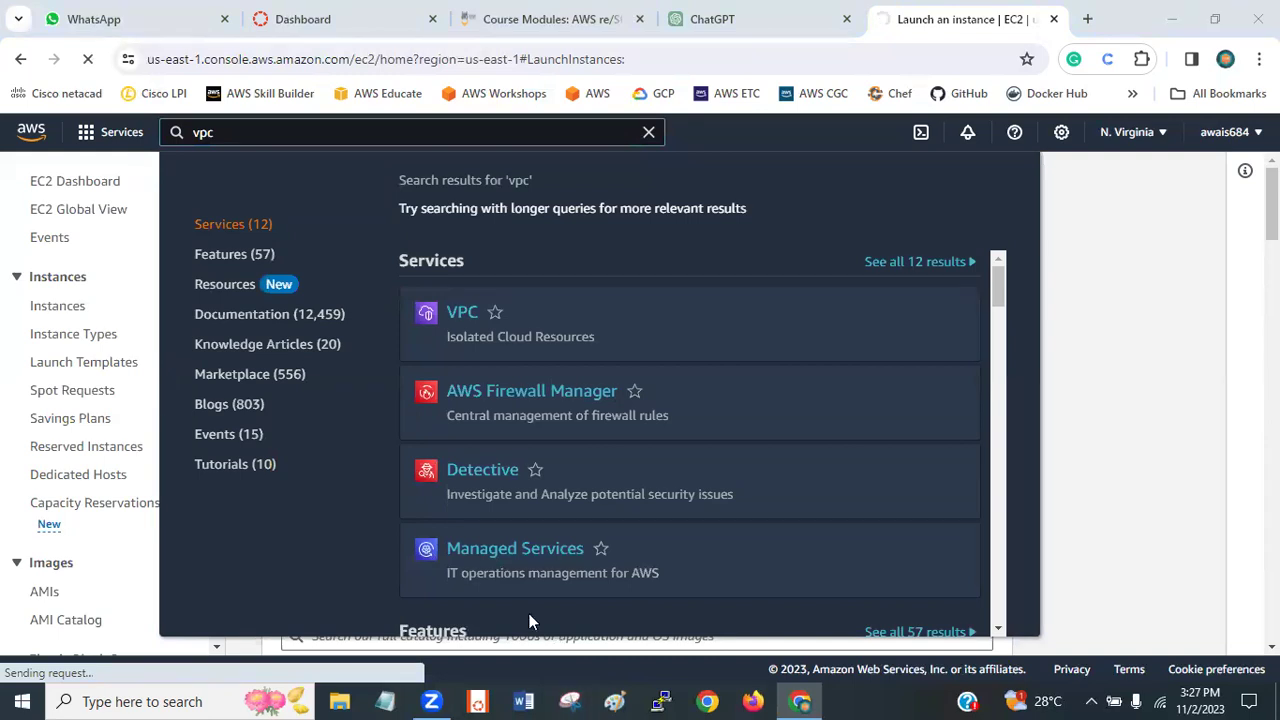
{"action": "mouse_move", "coordinate": [454, 325]}
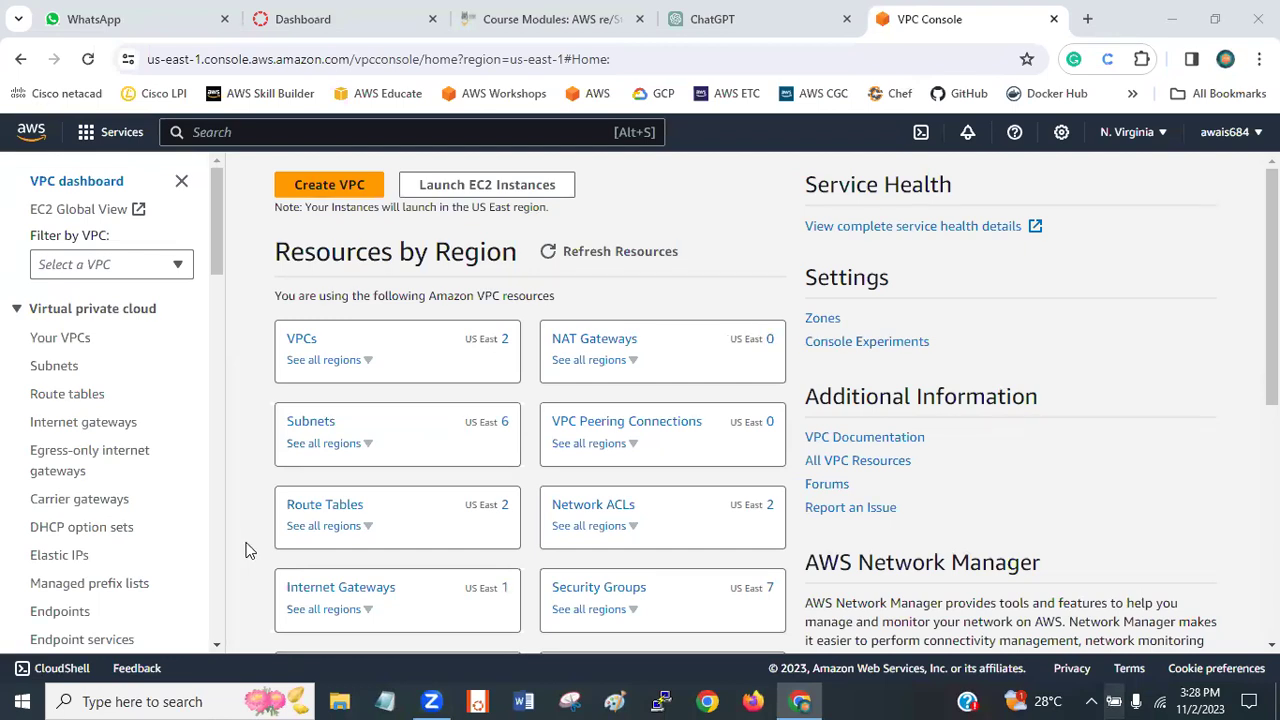
{"action": "mouse_move", "coordinate": [212, 238]}
{"action": "left_mouse_down"}
{"action": "mouse_move", "coordinate": [215, 288]}
{"action": "mouse_move", "coordinate": [214, 240]}
{"action": "left_mouse_up"}
{"action": "scroll", "coordinate": [221, 227], "scroll_direction": "down", "scroll_amount": 1}
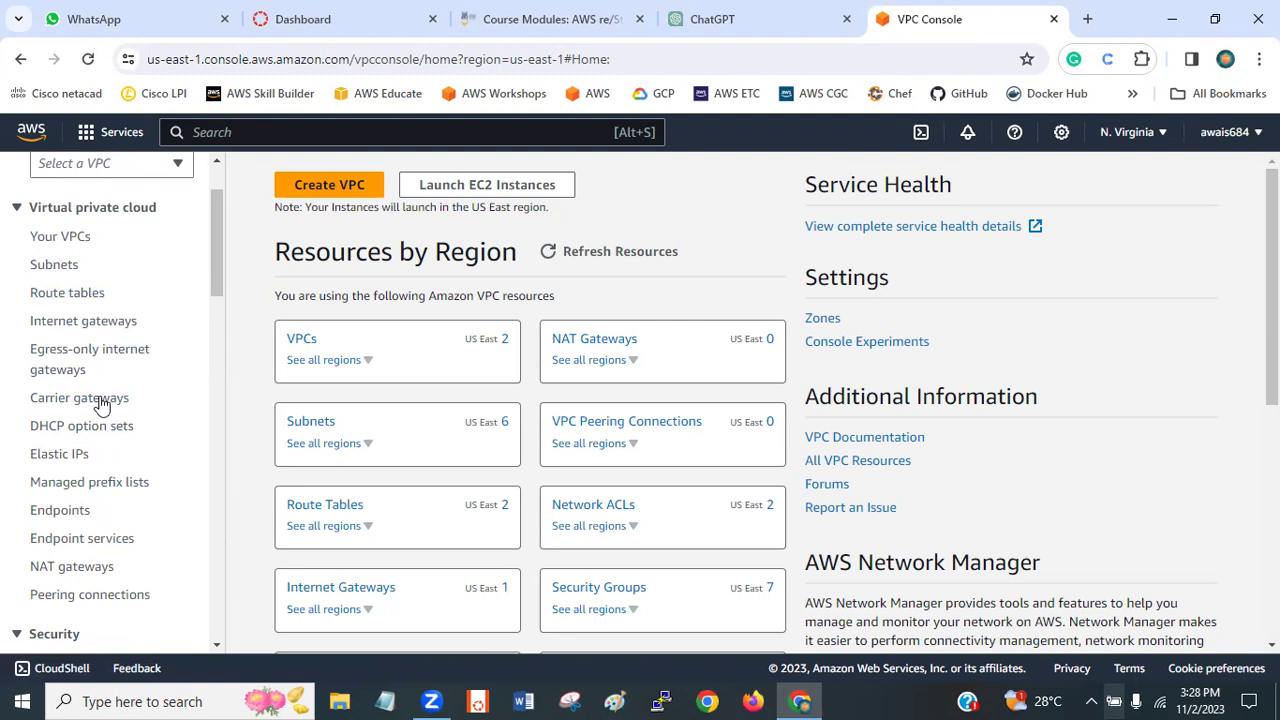
{"action": "scroll", "coordinate": [220, 245], "scroll_direction": "up", "scroll_amount": 1}
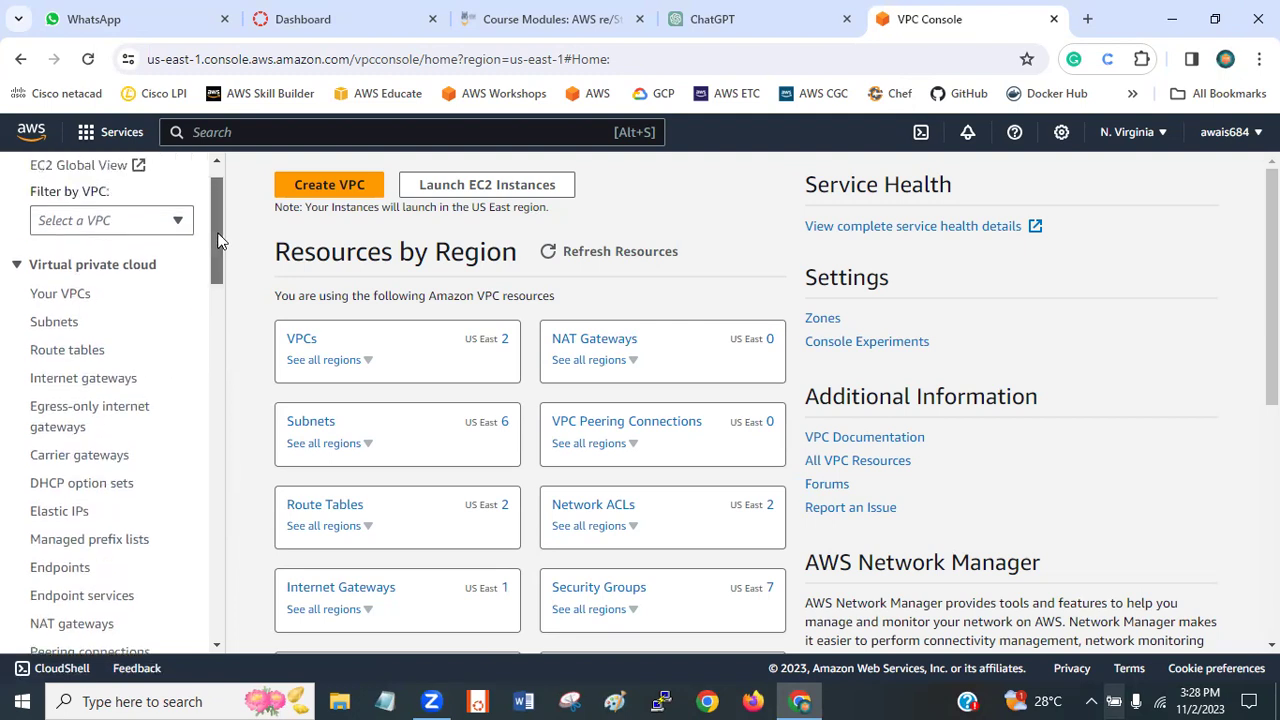
{"action": "scroll", "coordinate": [220, 245], "scroll_direction": "up", "scroll_amount": 2}
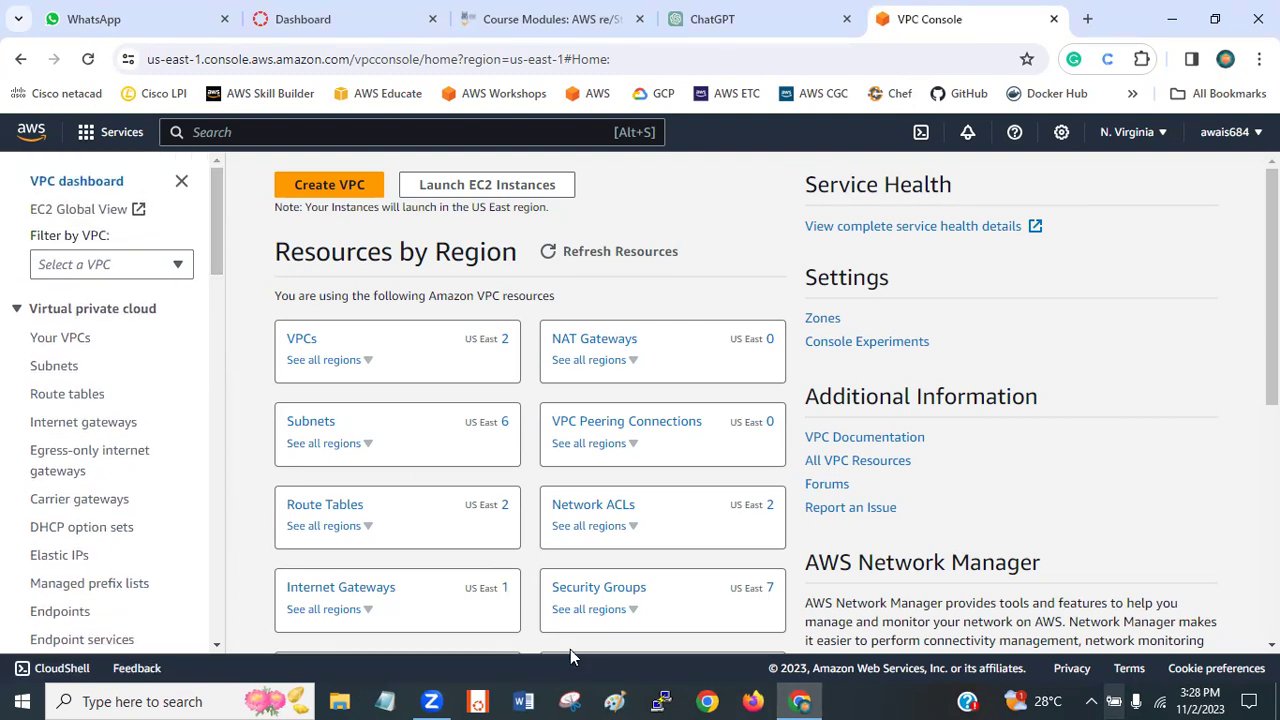
- Start Paint with a blank canvas and minimize it to return to the VPC dashboard
{"action": "left_click", "coordinate": [614, 699]}
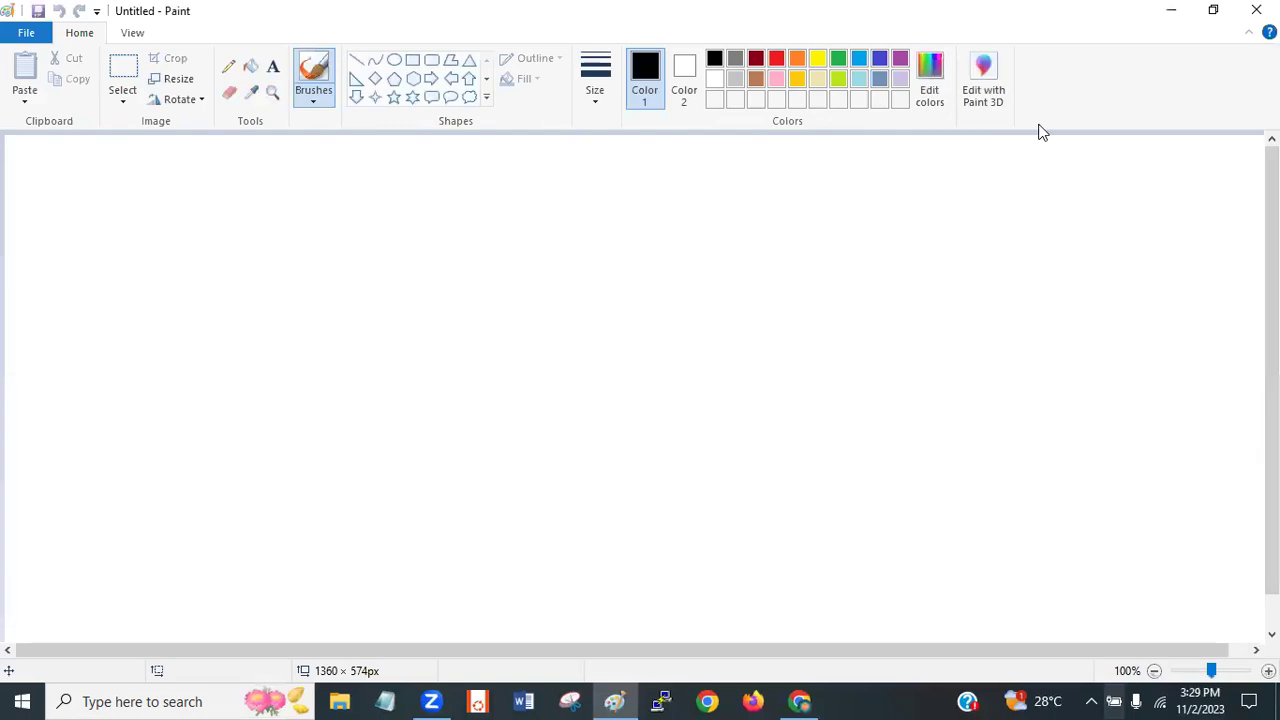
{"action": "left_click", "coordinate": [1171, 10]}
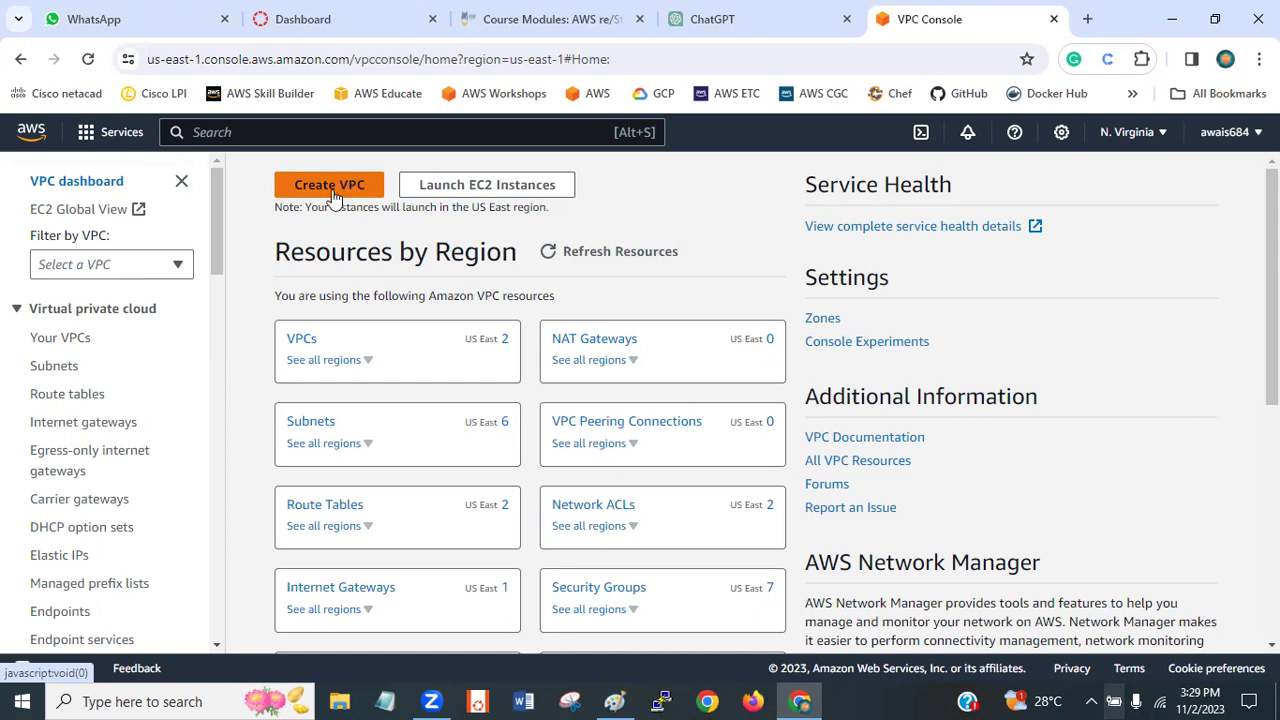
- Open the list of your VPCs and examine the Tenancy and Default VPC values of each one
{"action": "left_click", "coordinate": [70, 341]}
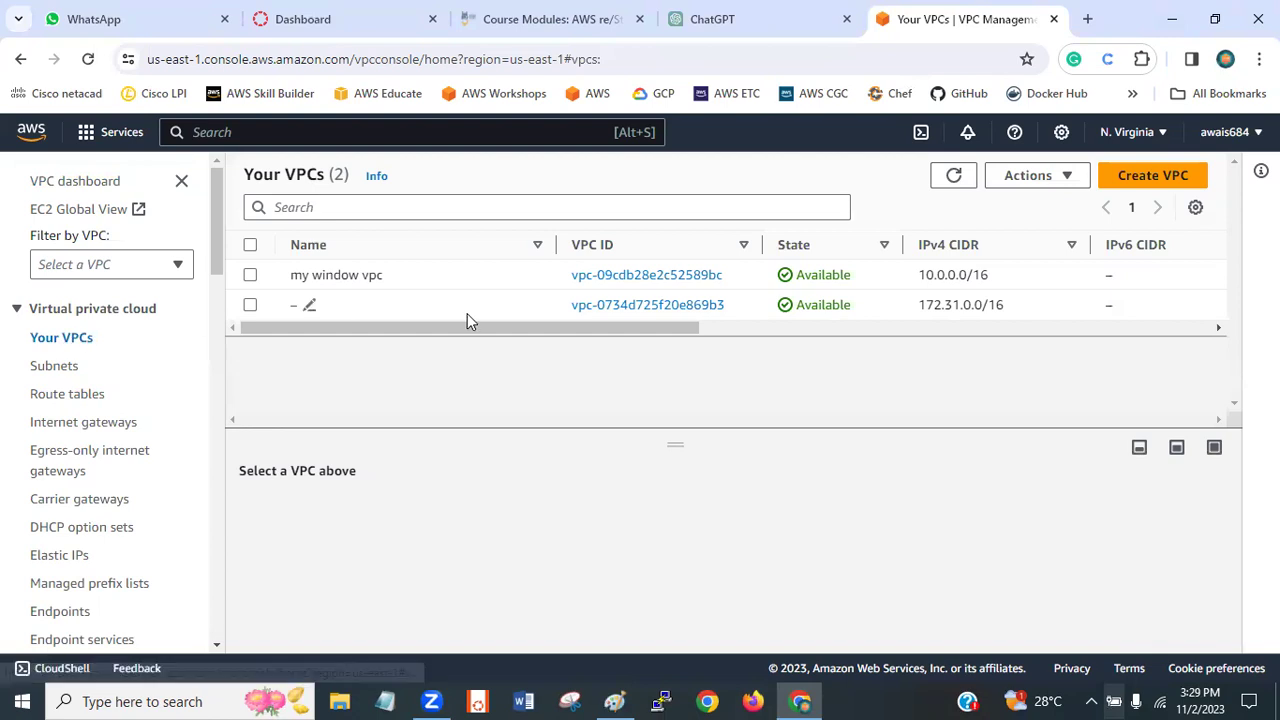
{"action": "left_click_drag", "start_coordinate": [478, 326], "coordinate": [240, 326]}
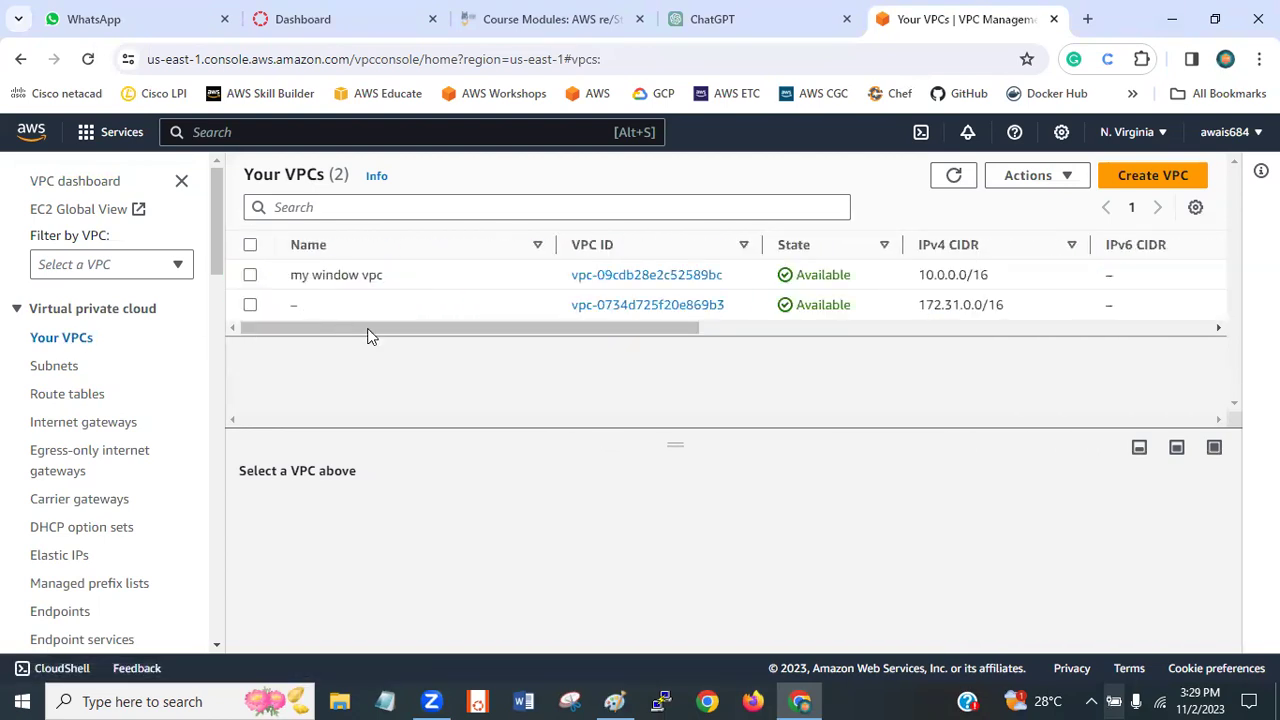
{"action": "left_click_drag", "start_coordinate": [371, 330], "coordinate": [905, 328]}
{"action": "left_click_drag", "start_coordinate": [821, 305], "coordinate": [886, 304]}
{"action": "left_click_drag", "start_coordinate": [821, 277], "coordinate": [893, 277]}
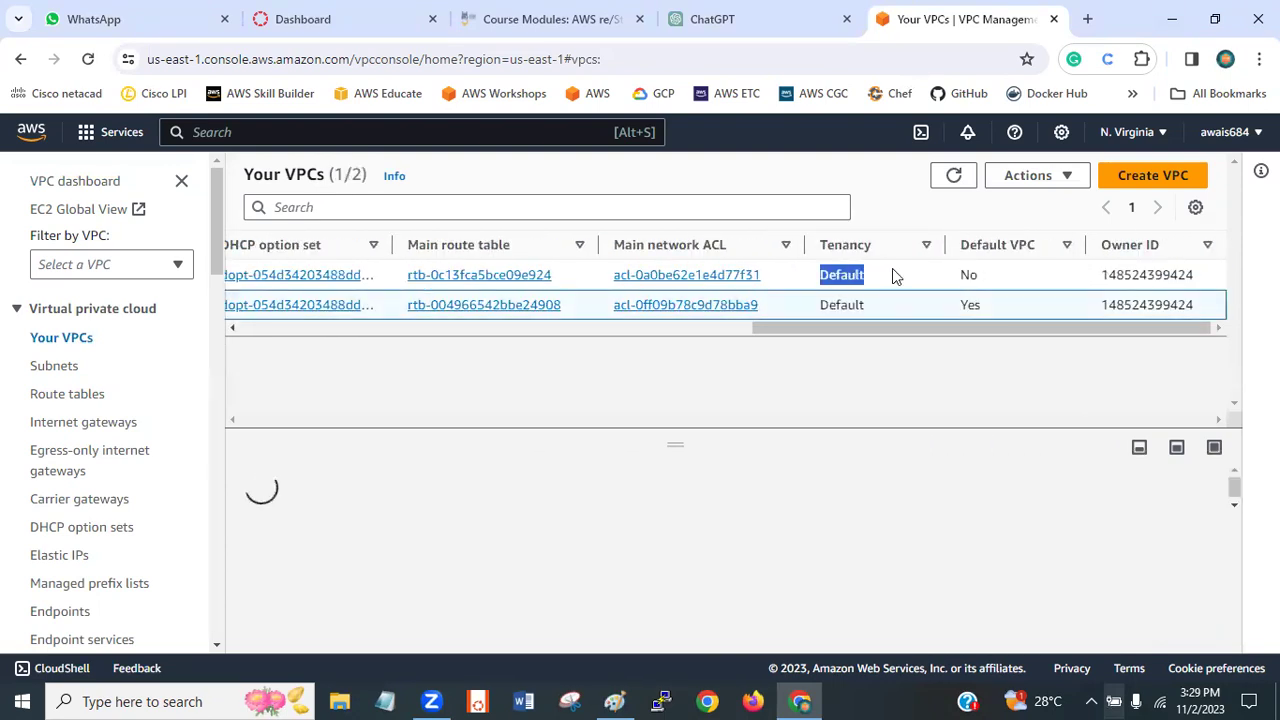
{"action": "left_click_drag", "start_coordinate": [874, 329], "coordinate": [986, 376]}
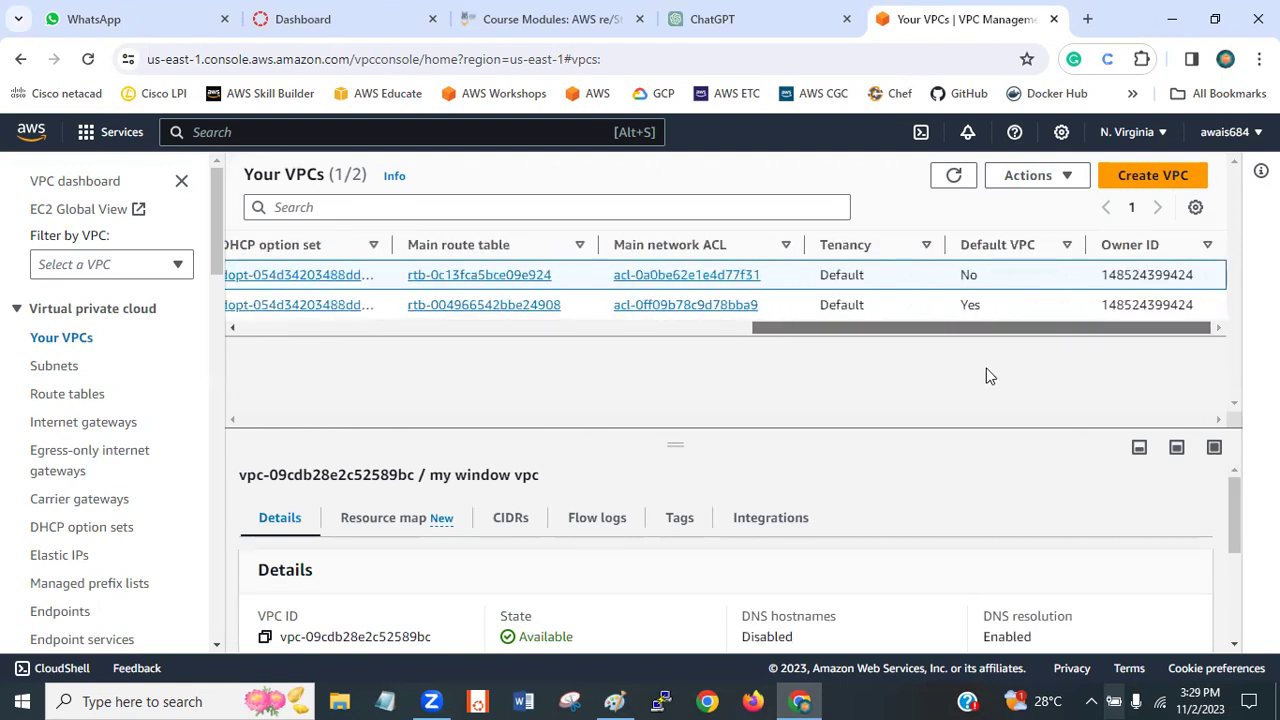
{"action": "double_click", "coordinate": [968, 305]}
{"action": "double_click", "coordinate": [968, 275]}
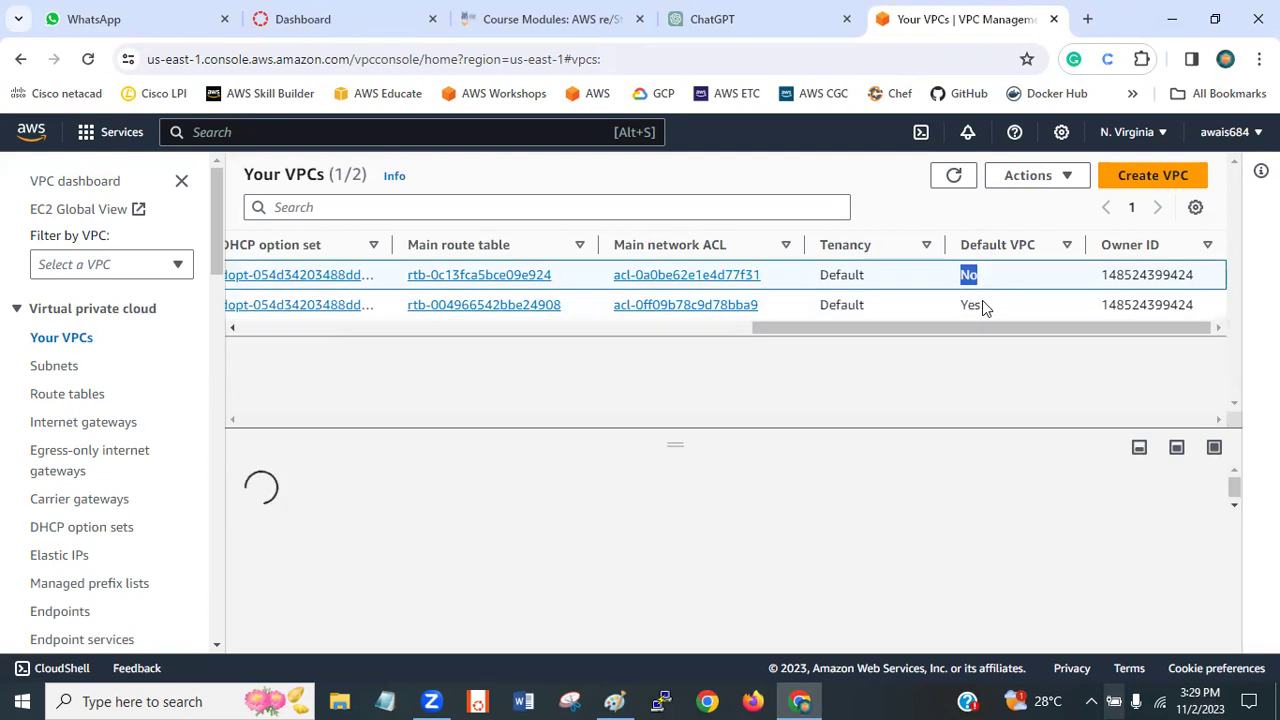
- Delete the VPC named "my window vpc", confirming the deletion with the word "delete"
{"action": "left_click_drag", "start_coordinate": [817, 329], "coordinate": [229, 289]}
{"action": "left_click", "coordinate": [1015, 186]}
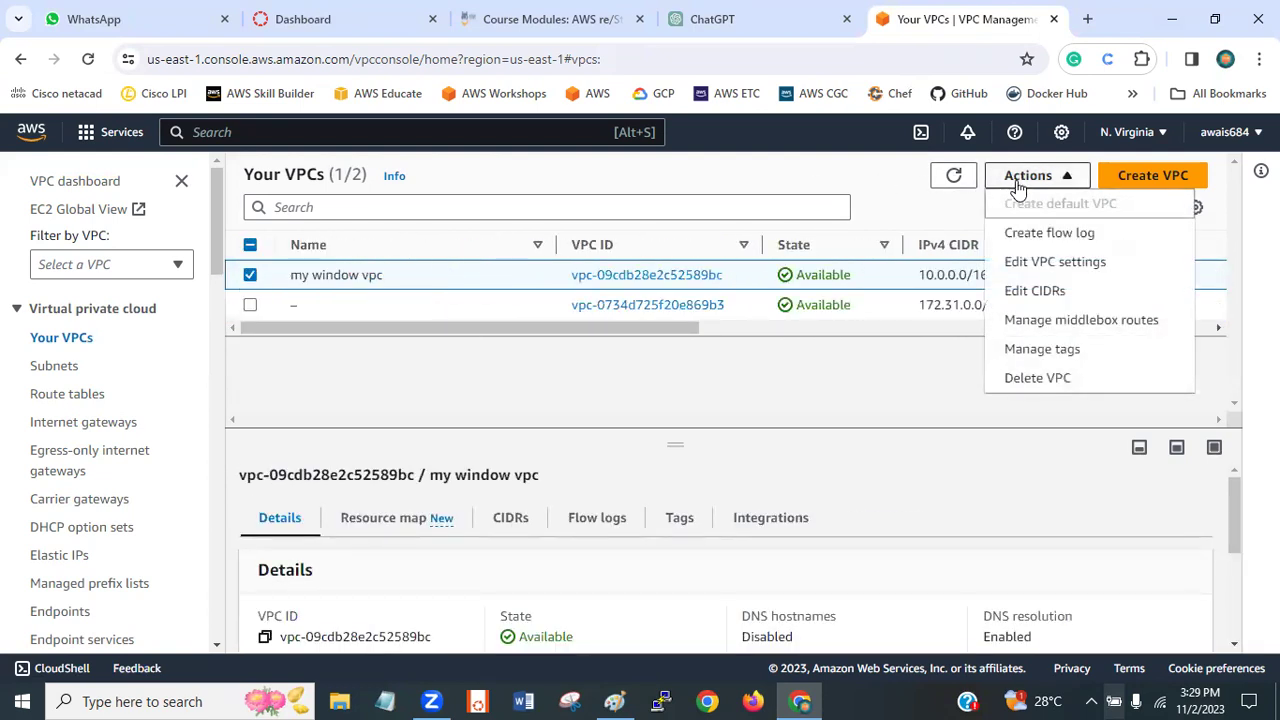
{"action": "left_click", "coordinate": [1044, 377]}
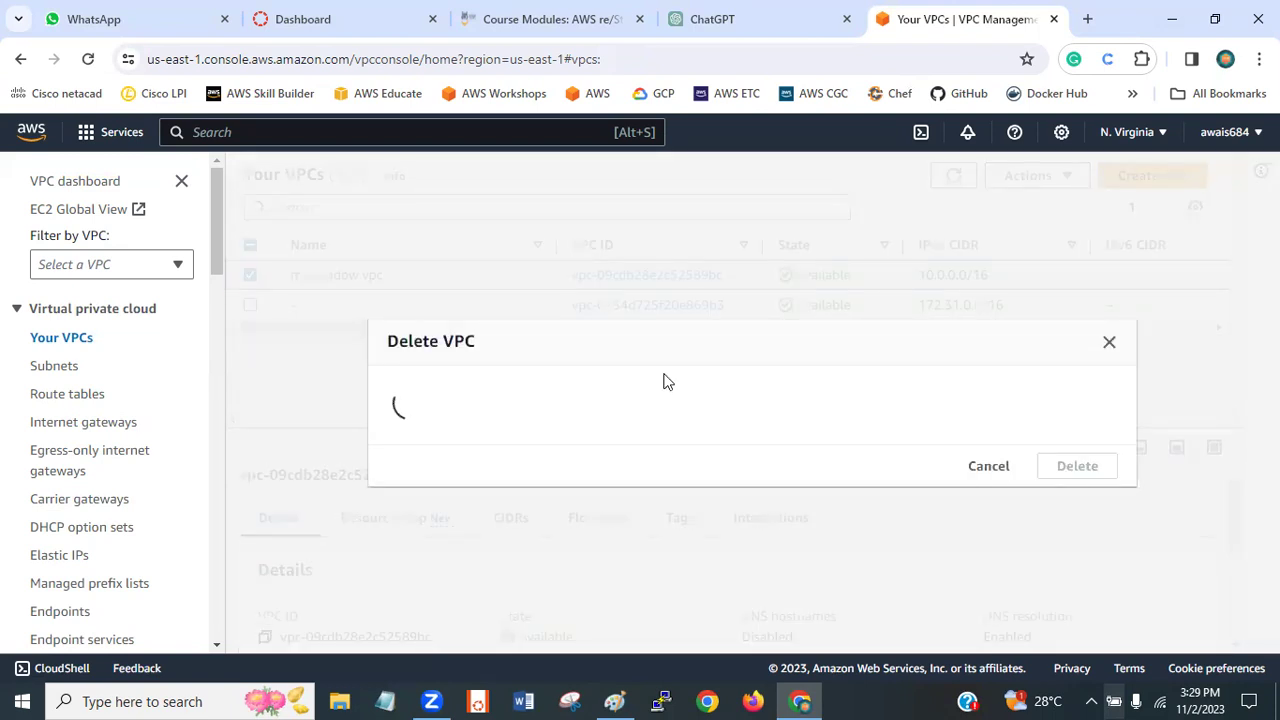
{"action": "type", "text": "delte"}
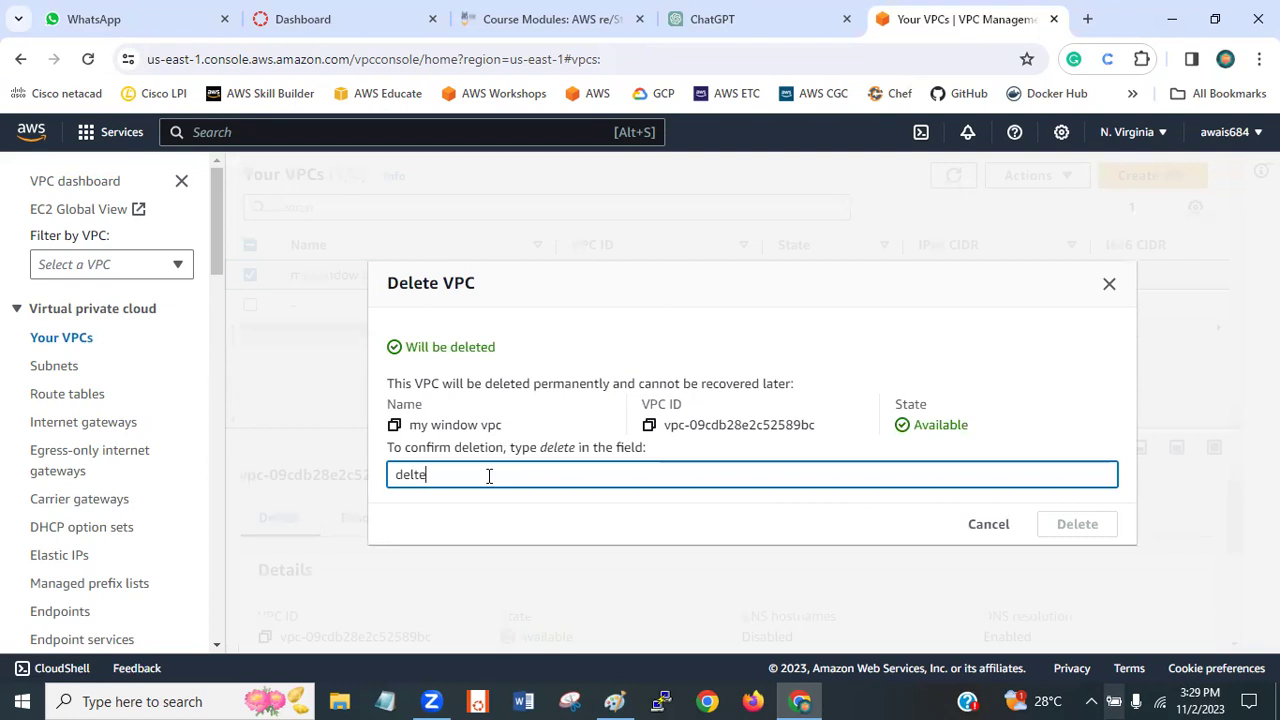
{"action": "key", "text": "BackSpace"}
{"action": "key", "text": "BackSpace"}
{"action": "type", "text": "ete"}
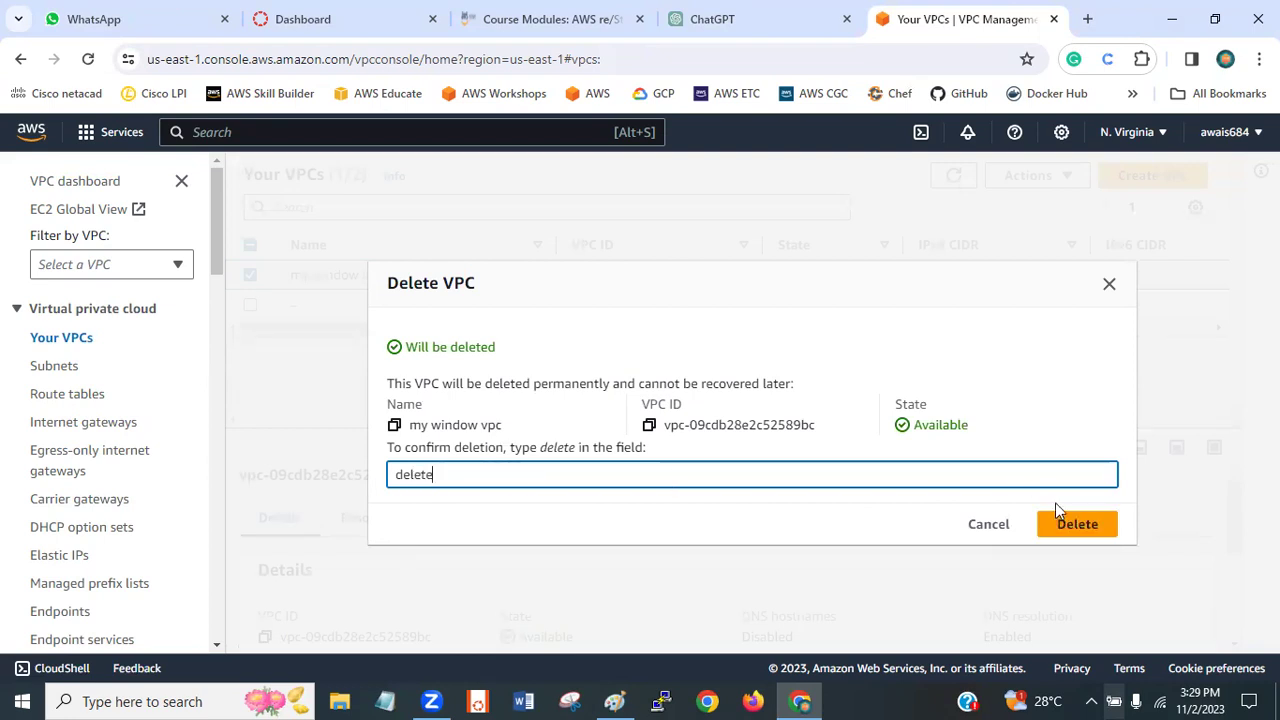
{"action": "left_click", "coordinate": [1078, 530]}
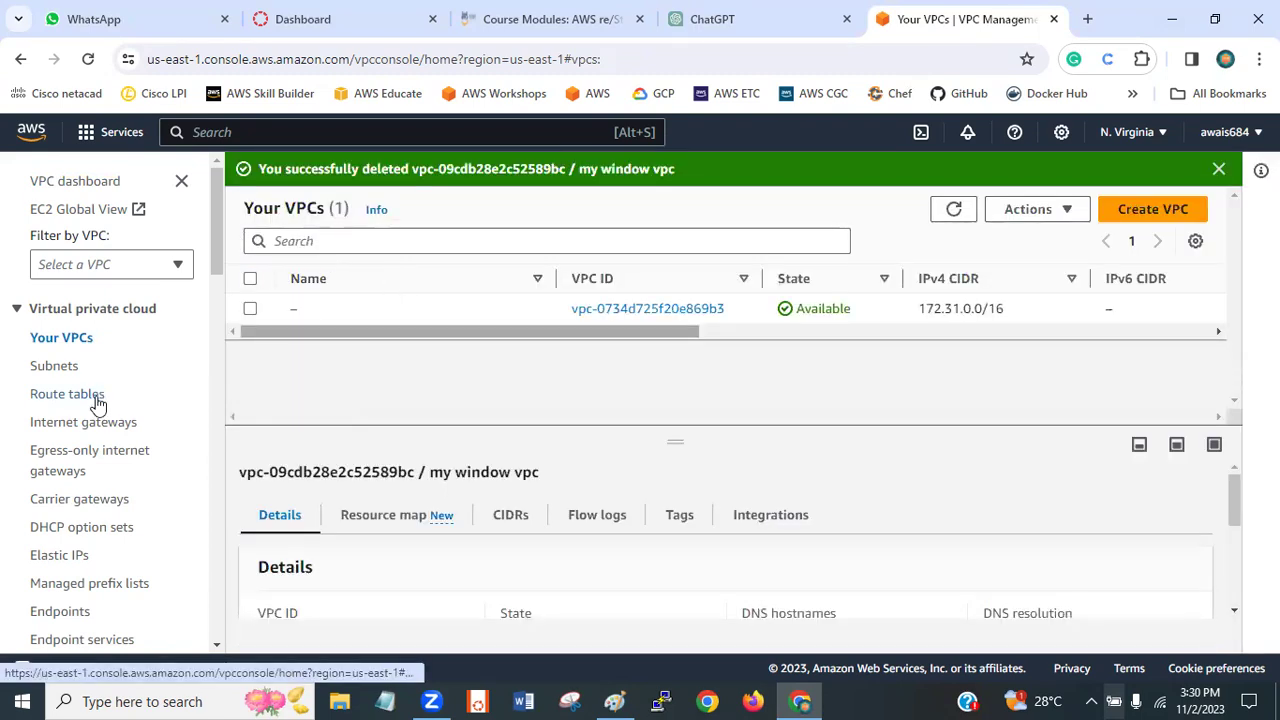
- Dismiss the deletion notice and look over the remaining VPC in the list
{"action": "scroll", "coordinate": [214, 212], "scroll_direction": "down", "scroll_amount": 6}
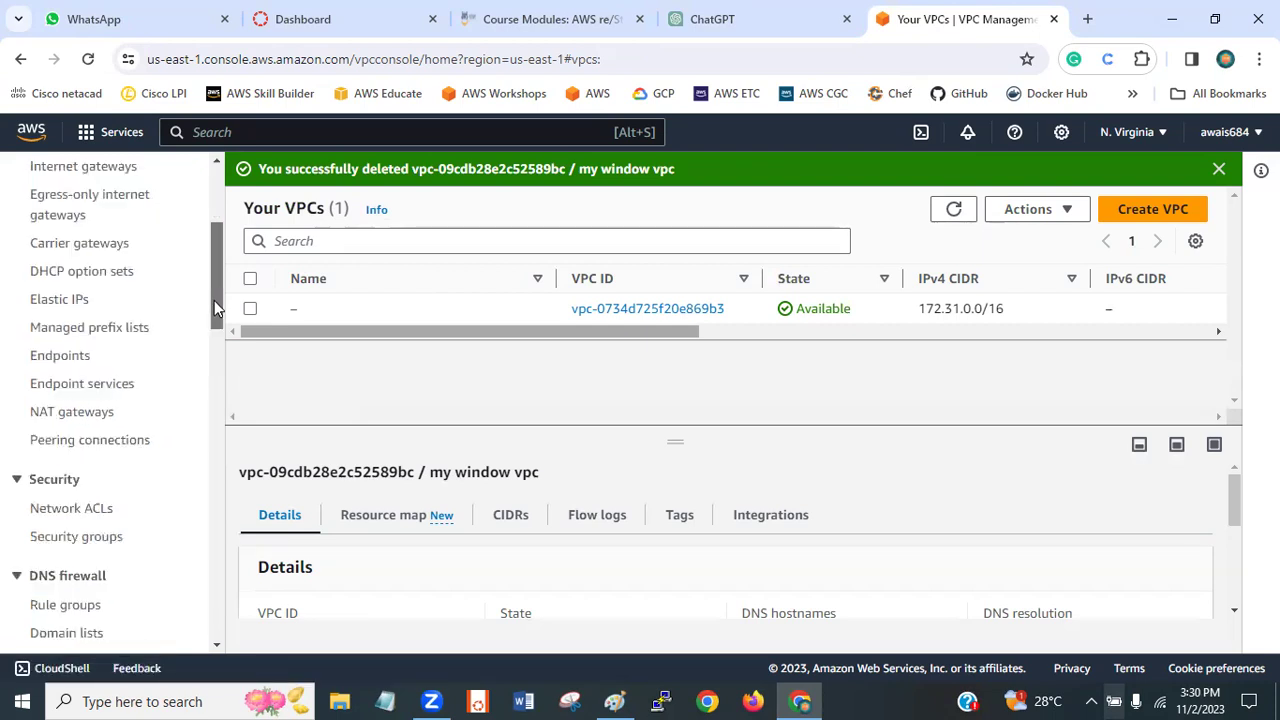
{"action": "scroll", "coordinate": [211, 223], "scroll_direction": "up", "scroll_amount": 6}
{"action": "left_click_drag", "start_coordinate": [405, 337], "coordinate": [287, 338]}
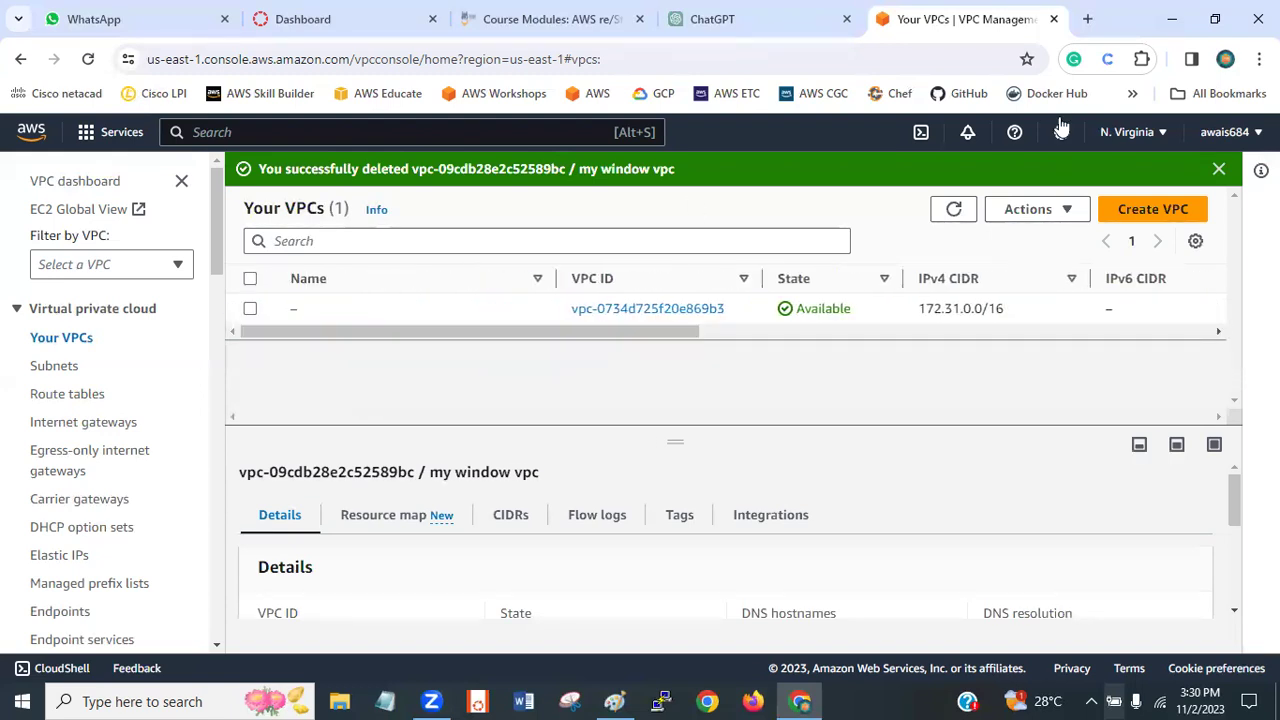
{"action": "left_click", "coordinate": [1218, 169]}
{"action": "left_click_drag", "start_coordinate": [549, 303], "coordinate": [200, 320]}
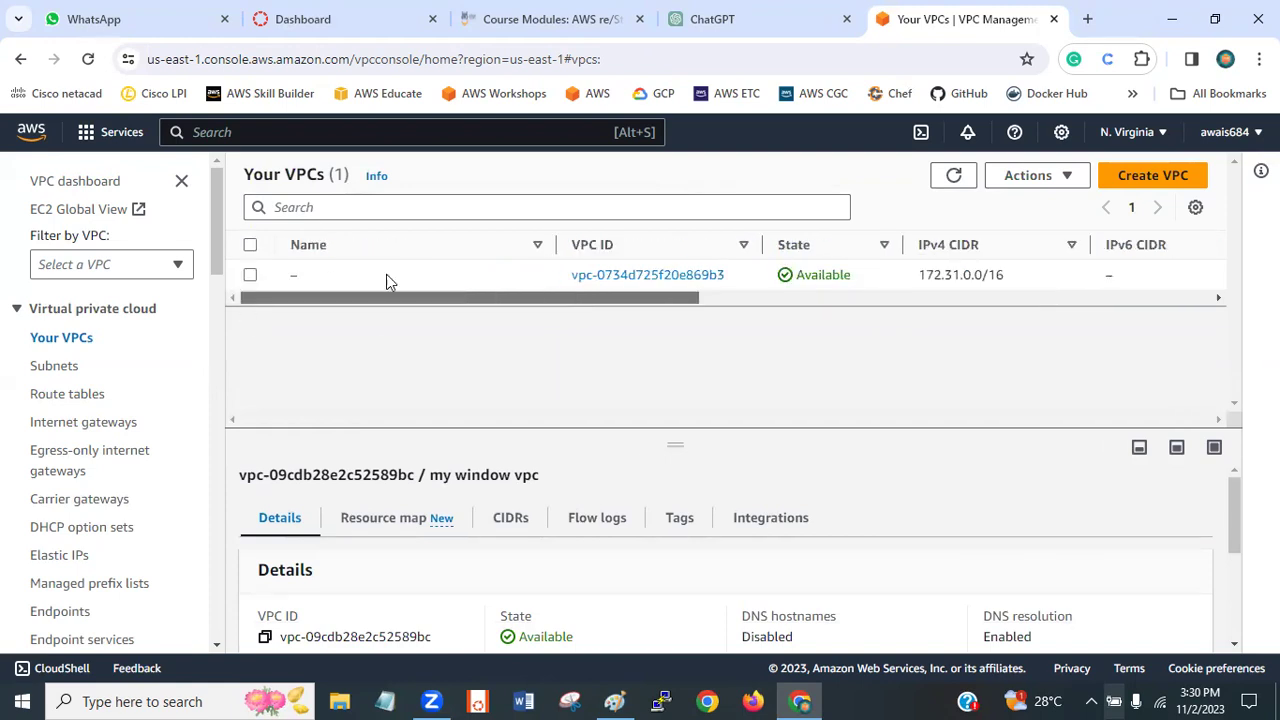
{"action": "left_click_drag", "start_coordinate": [637, 297], "coordinate": [405, 330]}
- Start creating a new VPC with the VPC only option and set its name tag to lab_vpc
{"action": "left_click", "coordinate": [1153, 176]}
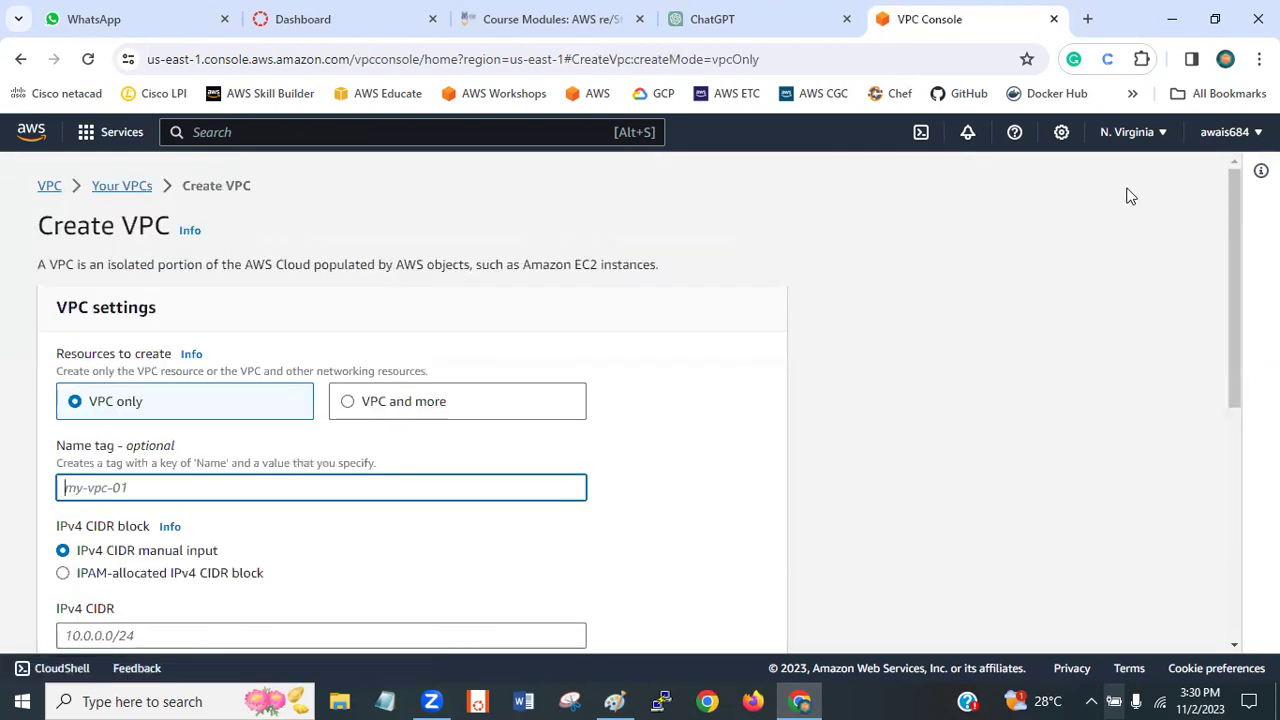
{"action": "left_click_drag", "start_coordinate": [1229, 221], "coordinate": [1231, 253]}
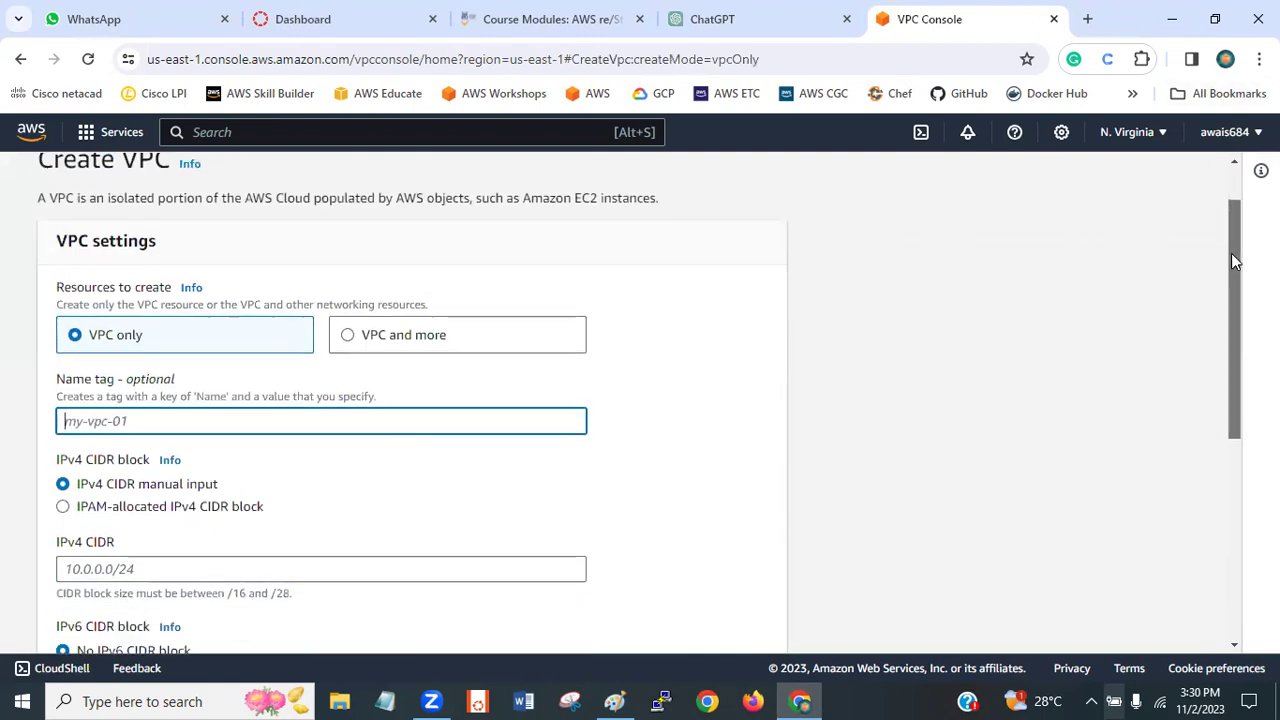
{"action": "left_click", "coordinate": [365, 340]}
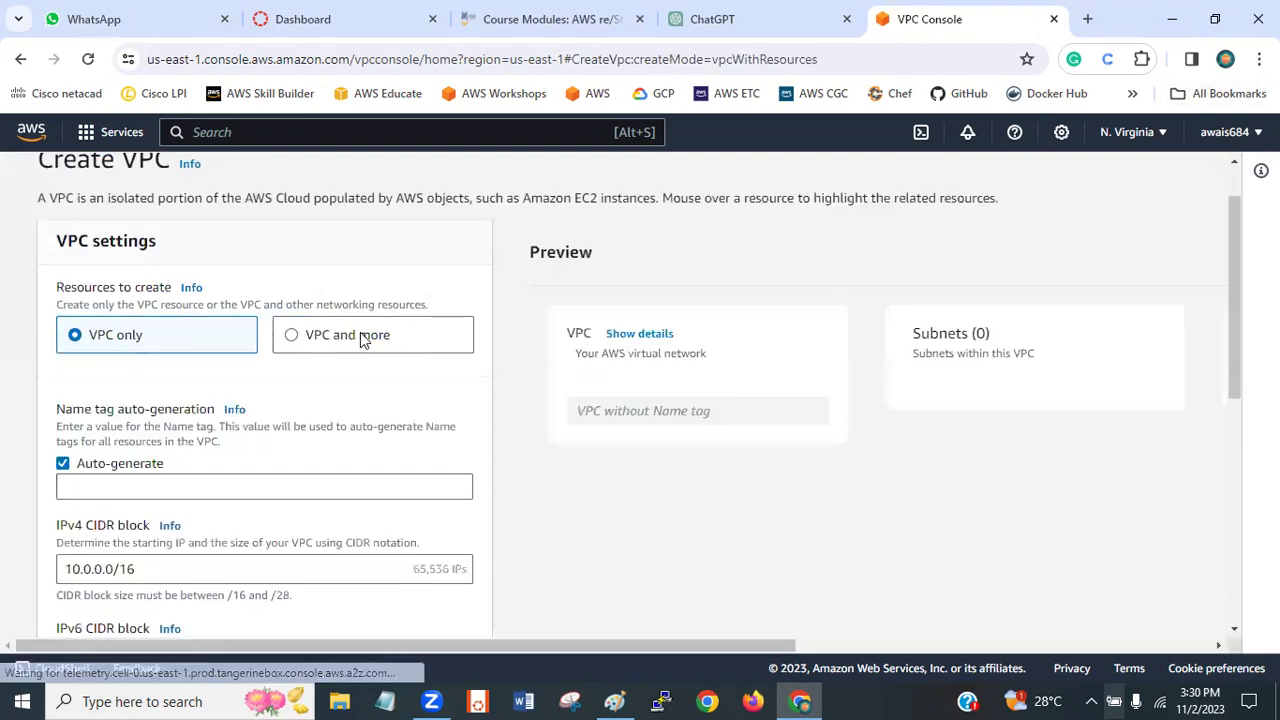
{"action": "left_click", "coordinate": [95, 338]}
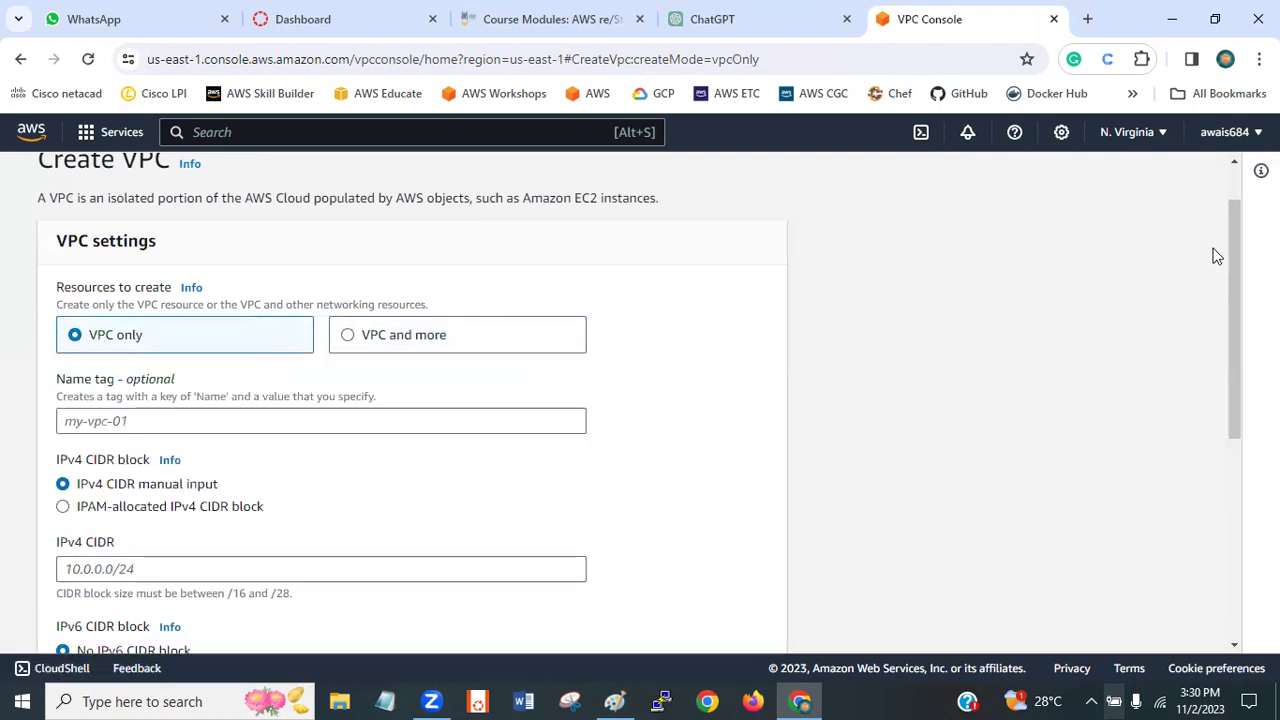
{"action": "left_click_drag", "start_coordinate": [1237, 274], "coordinate": [1237, 313]}
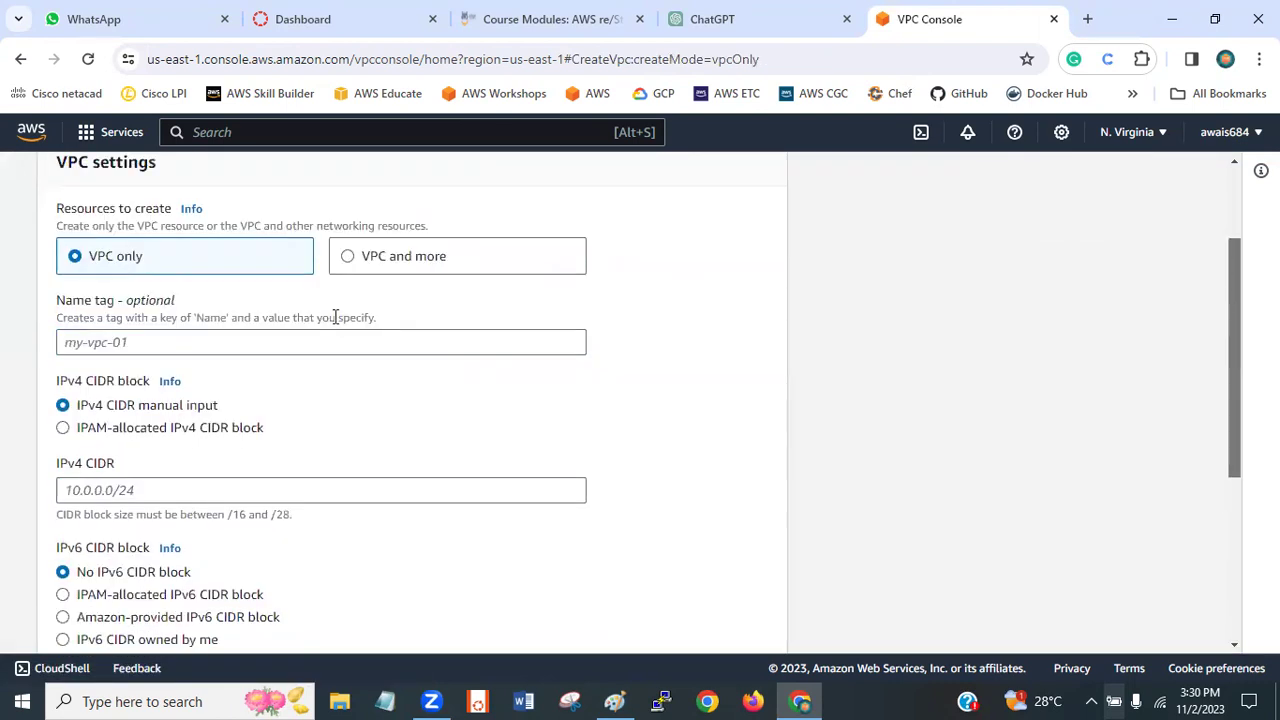
{"action": "left_click", "coordinate": [258, 350]}
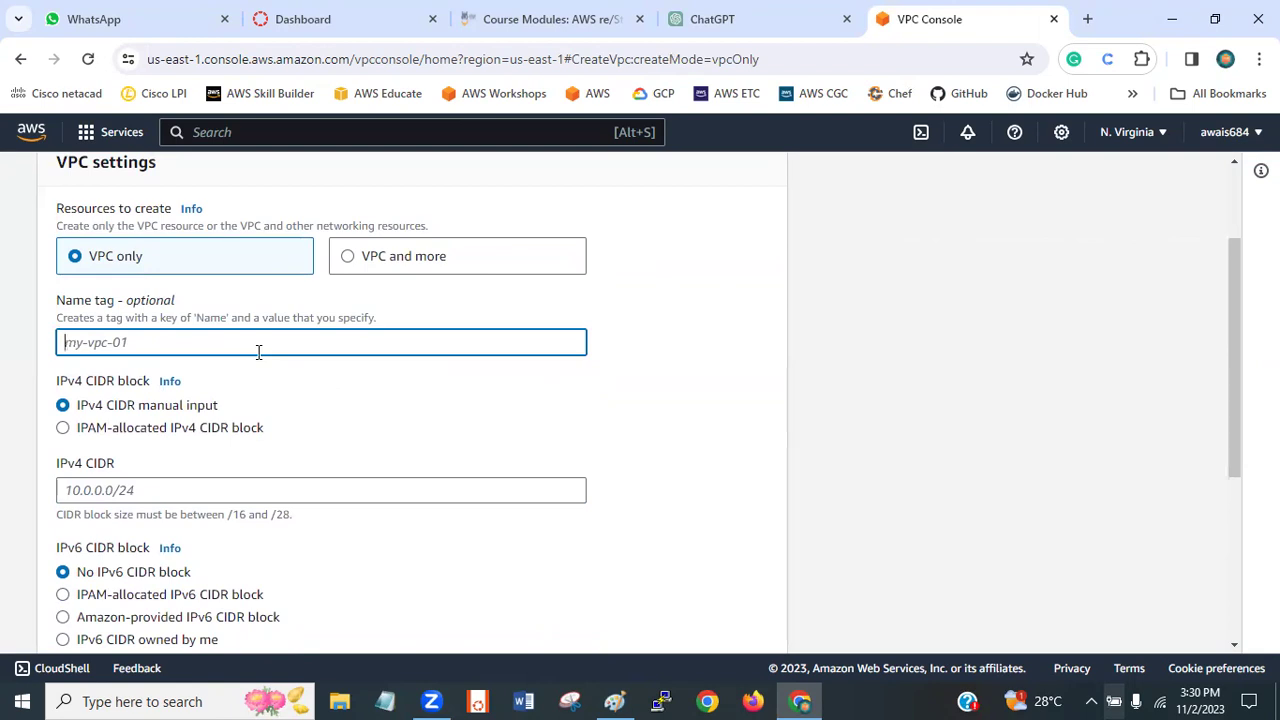
{"action": "type", "text": "lab_vpc"}
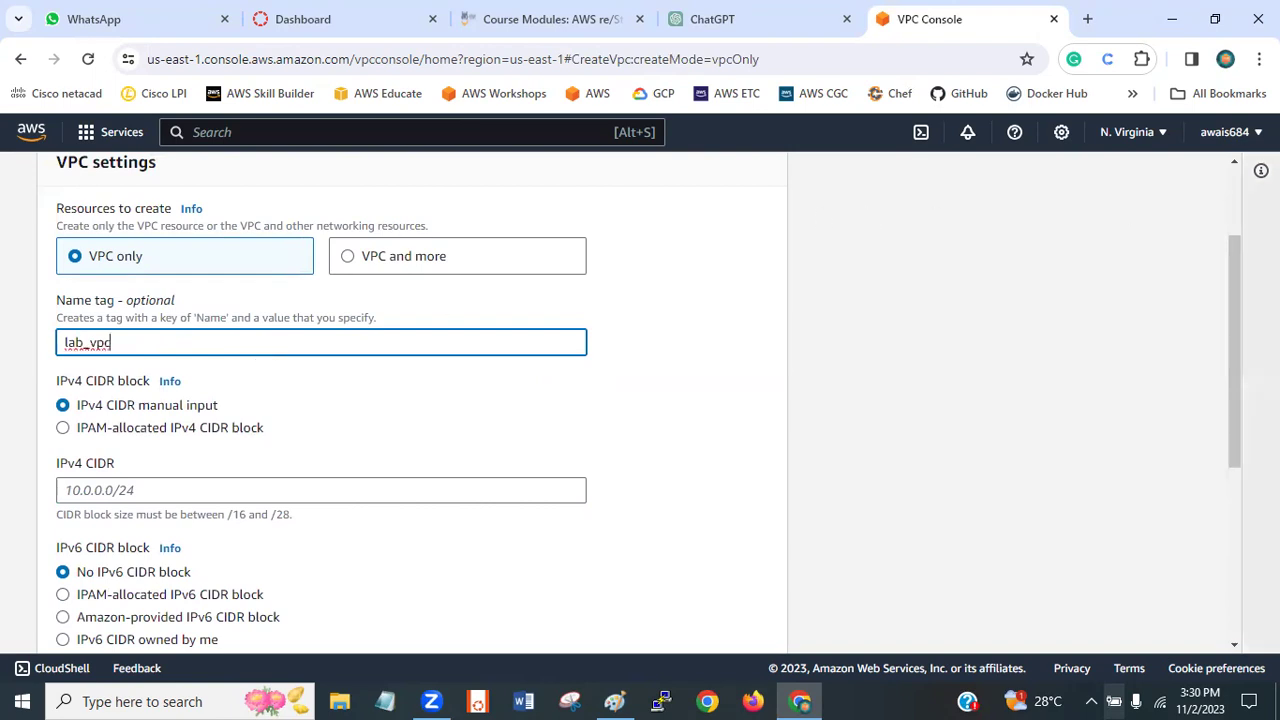
{"action": "left_click_drag", "start_coordinate": [1233, 284], "coordinate": [1234, 309]}
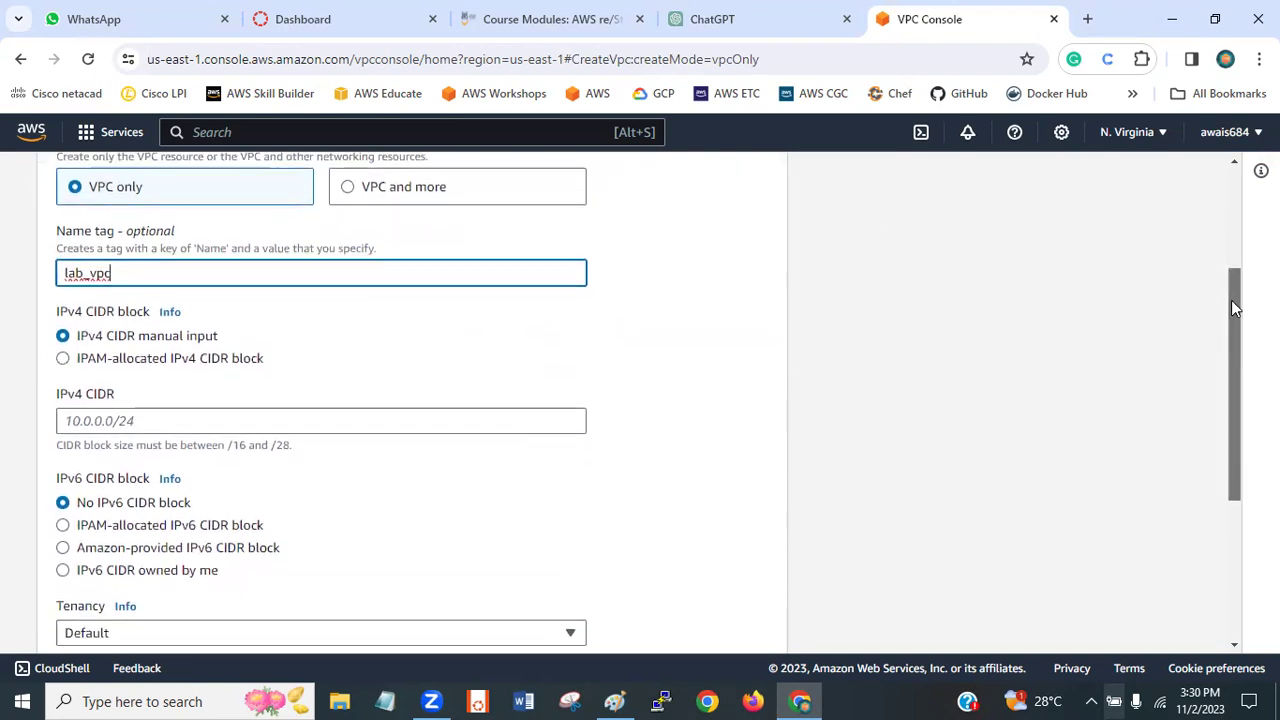
{"action": "left_click", "coordinate": [140, 359]}
{"action": "left_click", "coordinate": [182, 430]}
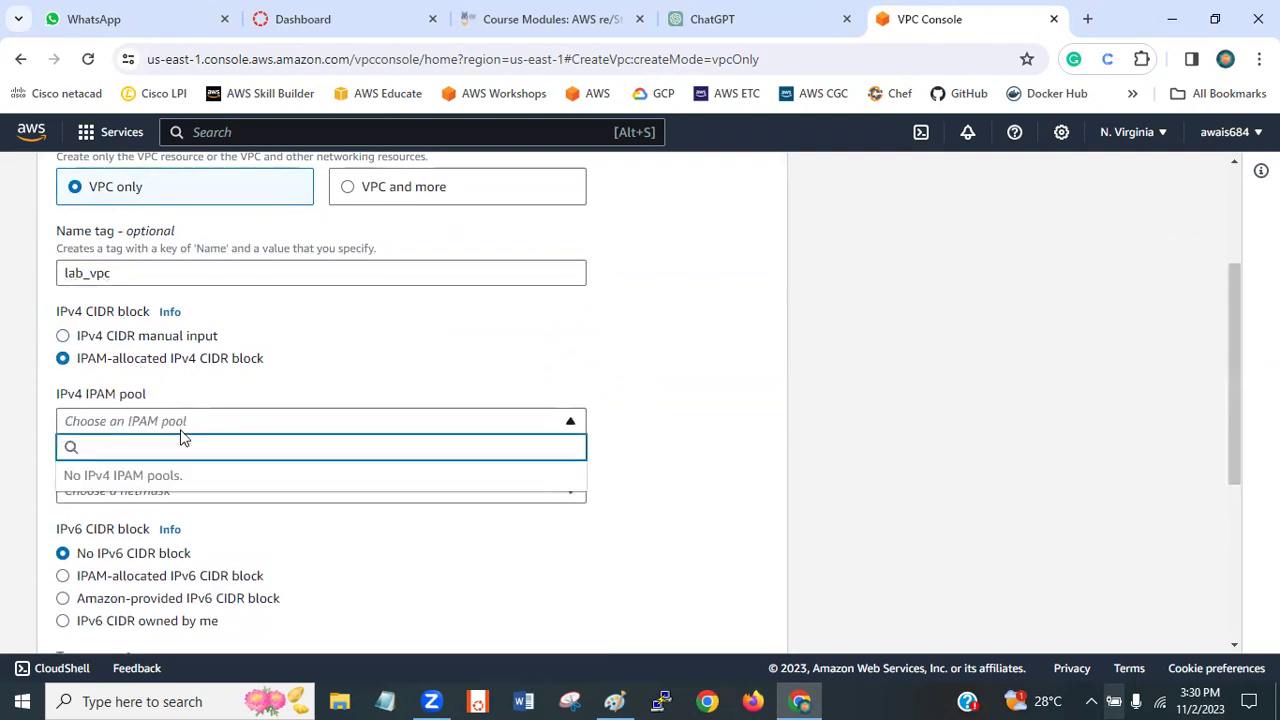
{"action": "left_click", "coordinate": [94, 338]}
{"action": "left_click", "coordinate": [86, 340]}
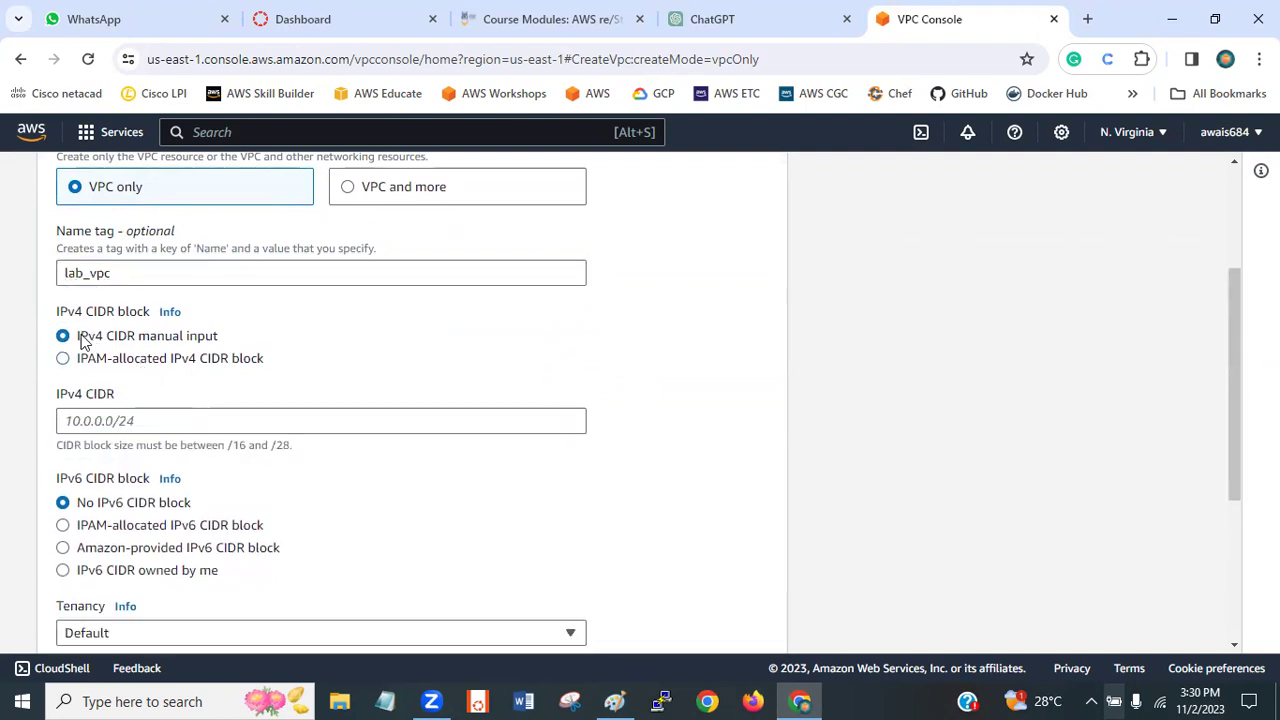
- Read the allowed CIDR block size and set the IPv4 CIDR of the new VPC to 20.0.0.0/16
{"action": "left_click", "coordinate": [133, 430]}
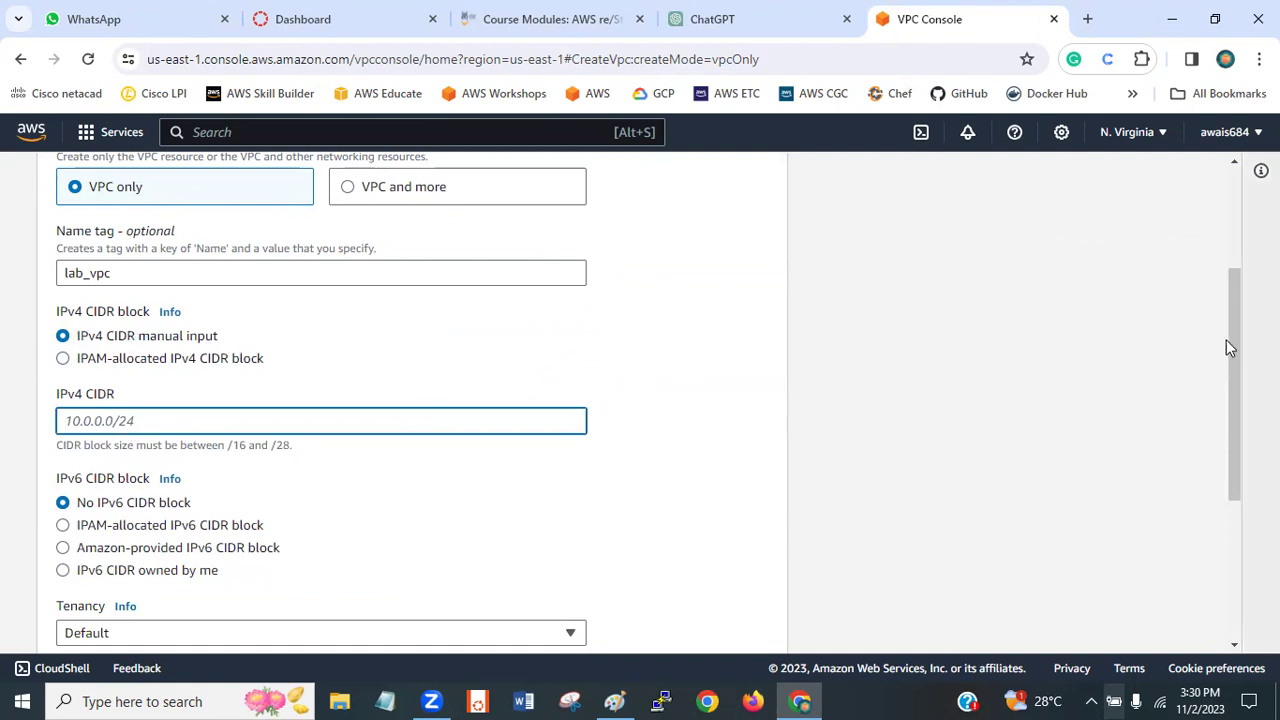
{"action": "left_click_drag", "start_coordinate": [1230, 346], "coordinate": [1236, 342]}
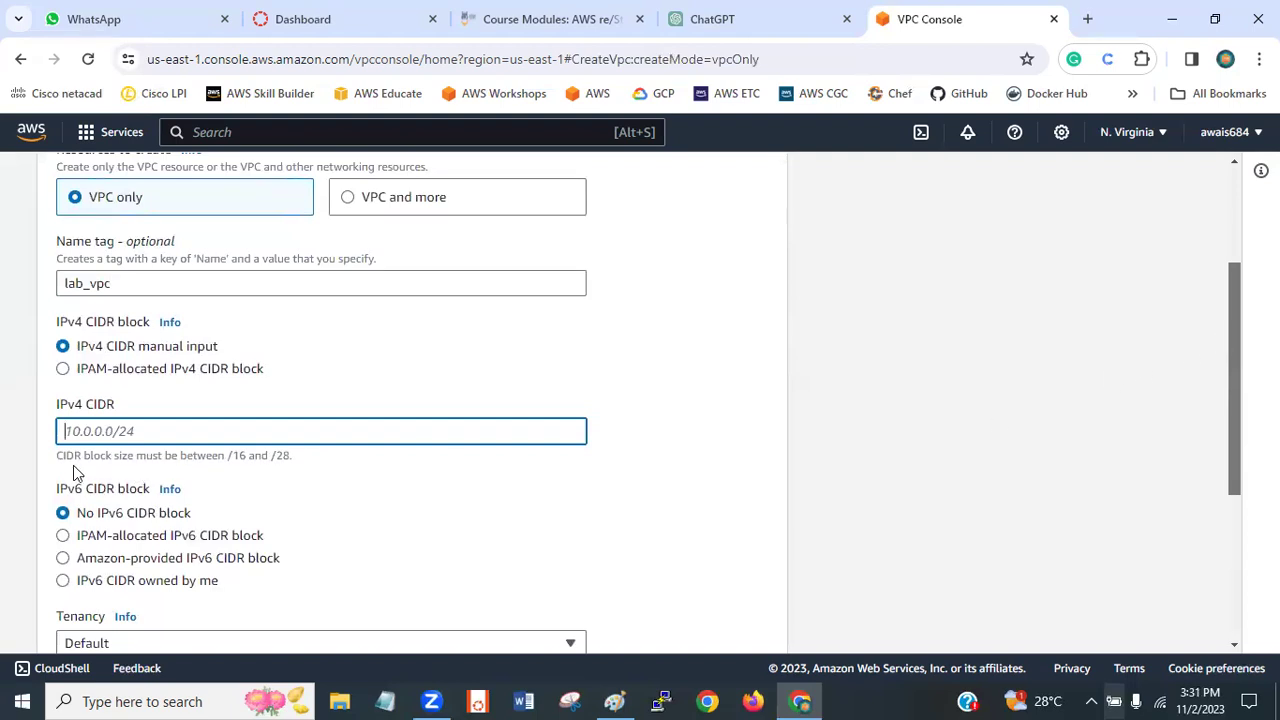
{"action": "left_click_drag", "start_coordinate": [57, 455], "coordinate": [304, 457]}
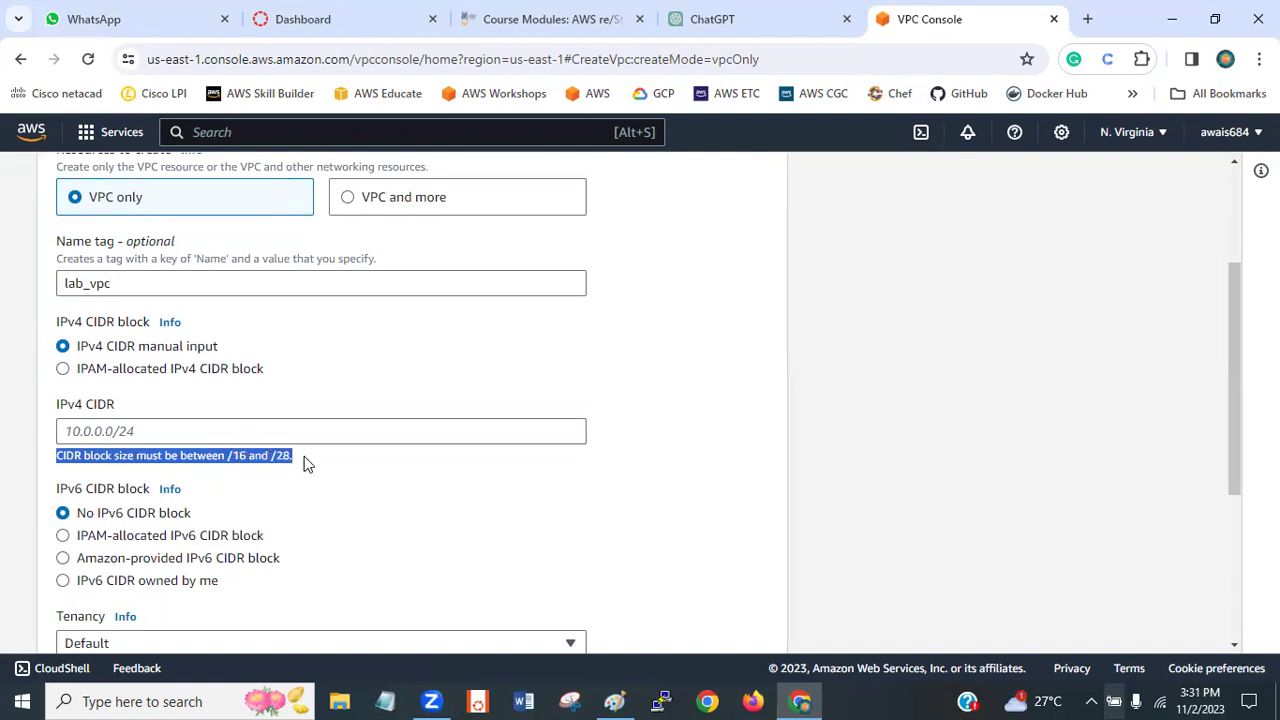
{"action": "left_click", "coordinate": [307, 463]}
{"action": "left_click", "coordinate": [215, 436]}
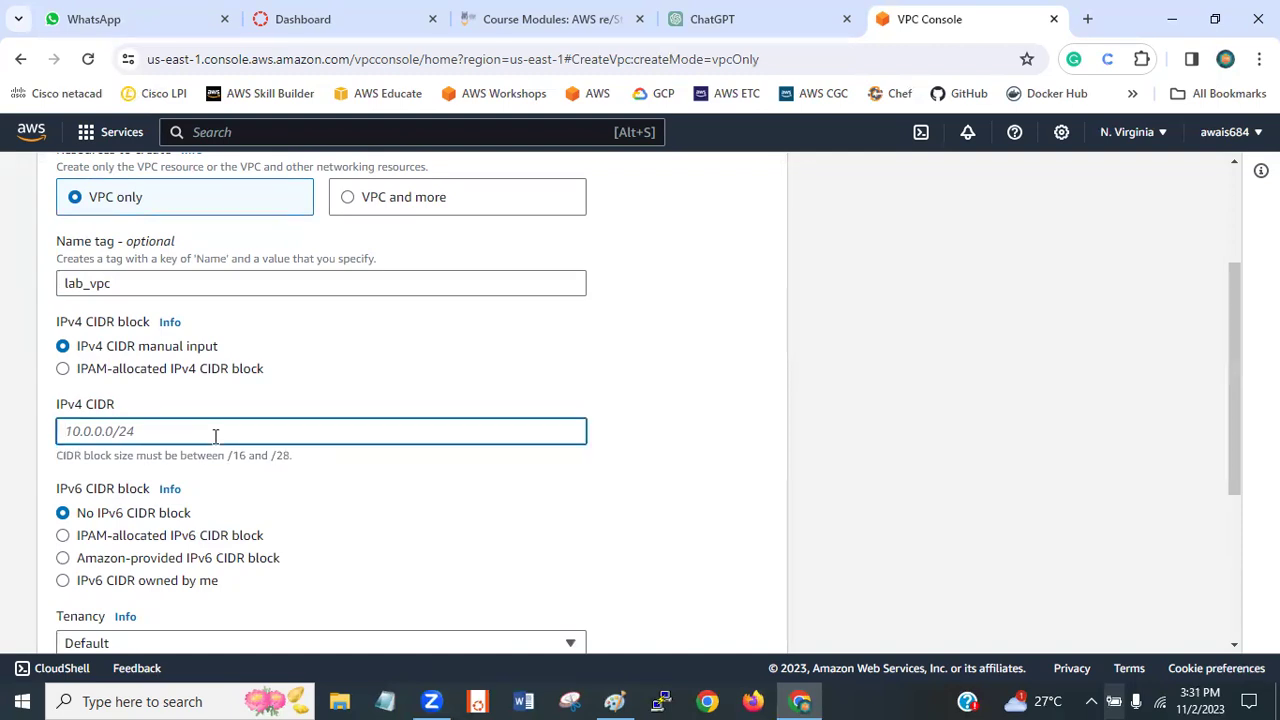
{"action": "type", "text": "20.0.0.0/16"}
{"action": "left_click_drag", "start_coordinate": [65, 431], "coordinate": [79, 431]}
{"action": "left_click", "coordinate": [79, 431]}
{"action": "key", "text": "BackSpace"}
{"action": "key", "text": "BackSpace"}
{"action": "type", "text": "8"}
{"action": "key", "text": "BackSpace"}
{"action": "type", "text": "16"}
- Examine the entered IPv4 CIDR value against the CIDR block size rule below it
{"action": "left_click_drag", "start_coordinate": [58, 457], "coordinate": [83, 456]}
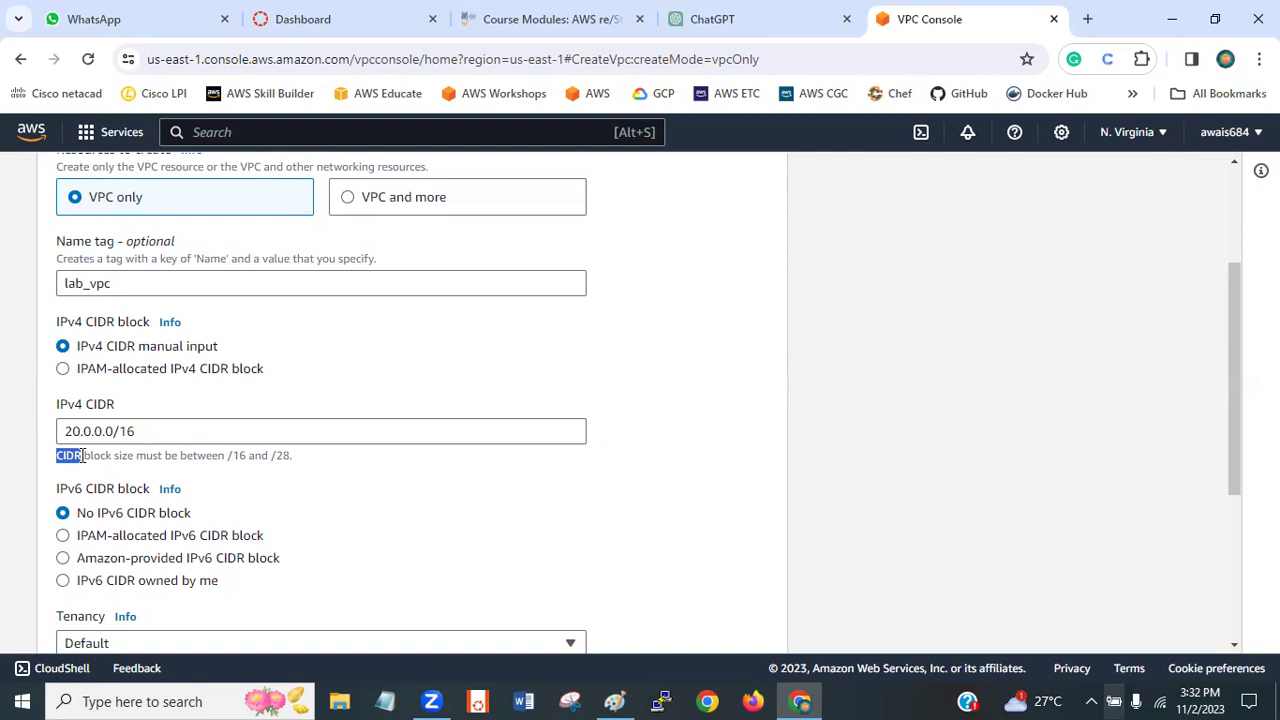
{"action": "left_click", "coordinate": [82, 456]}
{"action": "left_click_drag", "start_coordinate": [66, 432], "coordinate": [148, 432]}
{"action": "left_click", "coordinate": [140, 458]}
{"action": "left_click_drag", "start_coordinate": [60, 431], "coordinate": [160, 430]}
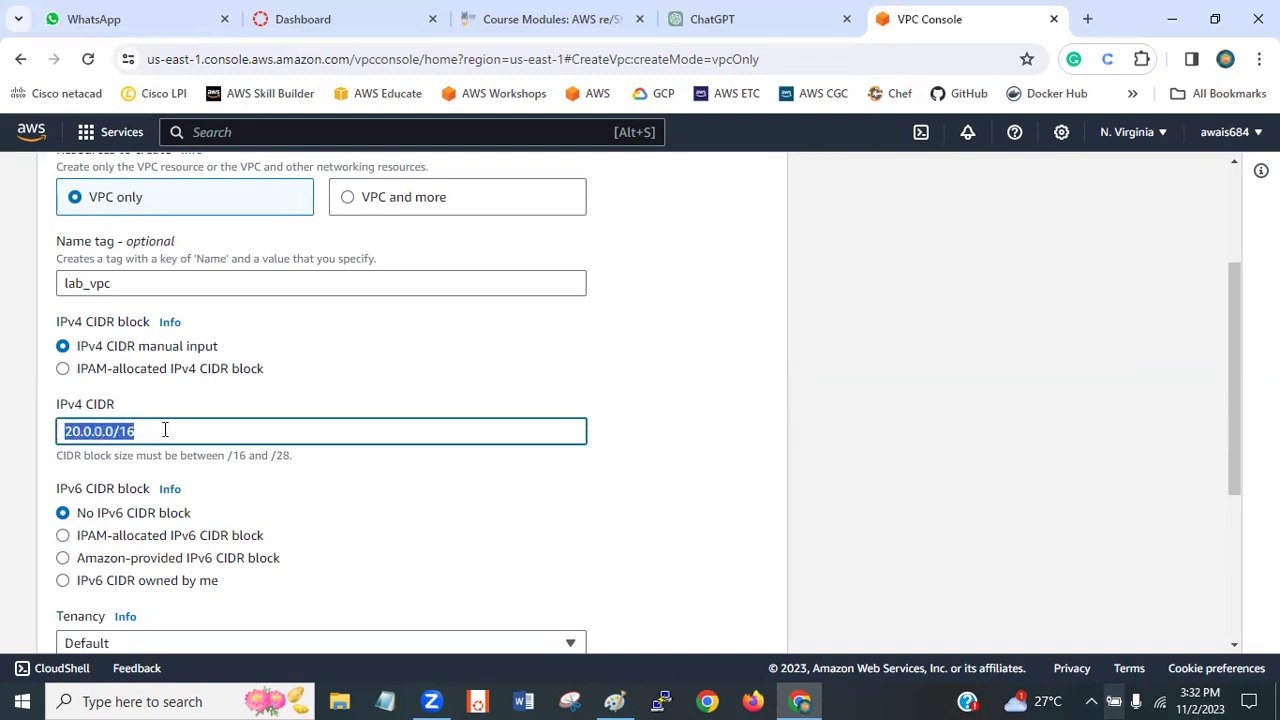
{"action": "left_click", "coordinate": [964, 440]}
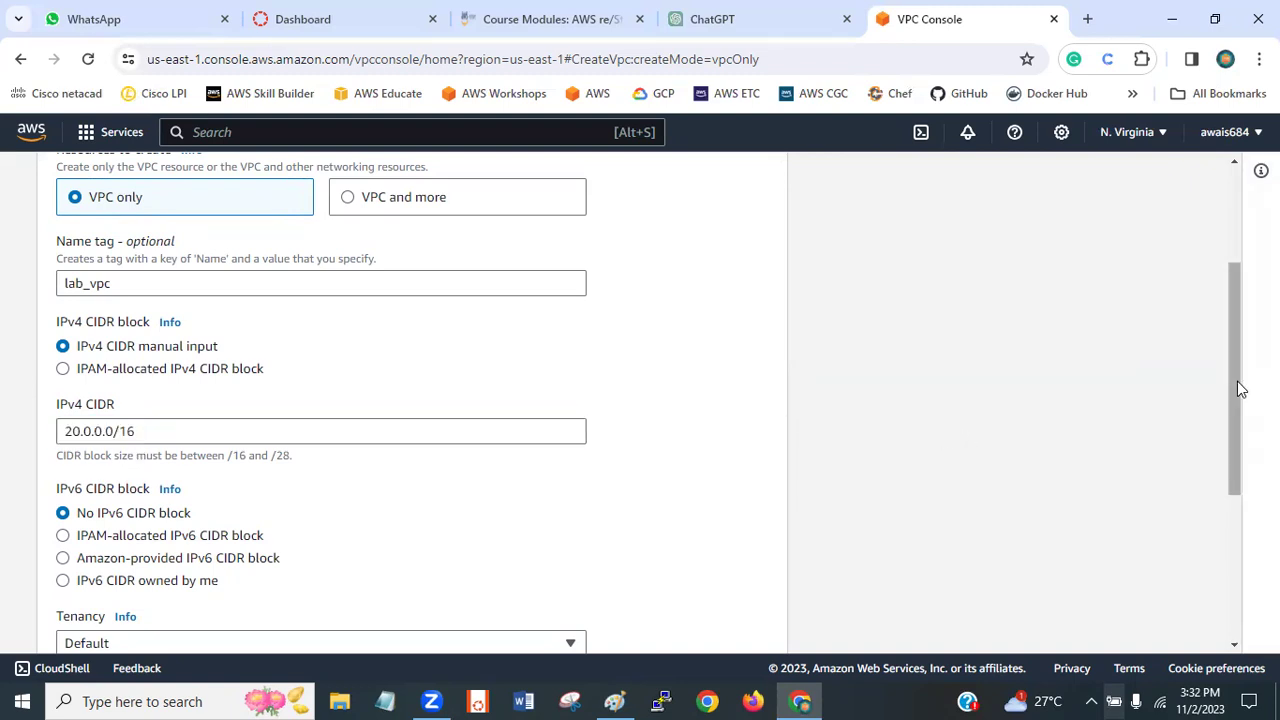
{"action": "scroll", "coordinate": [1237, 392], "scroll_direction": "down", "scroll_amount": 1}
{"action": "left_click", "coordinate": [155, 401]}
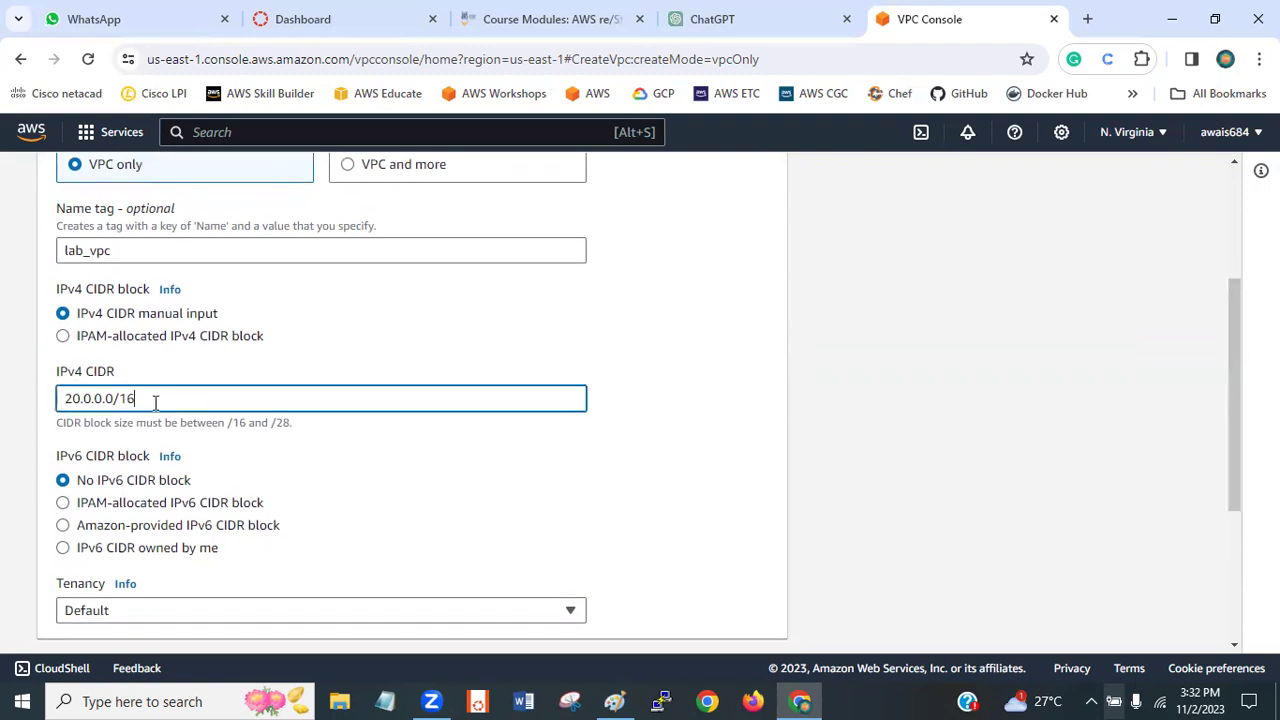
{"action": "type", "text": "5"}
{"action": "key", "text": "BackSpace"}
{"action": "type", "text": "0"}
{"action": "type", "text": "9"}
{"action": "type", "text": "6"}
- Keep the Default tenancy and the lab_vpc name tag, and create the VPC
{"action": "left_click_drag", "start_coordinate": [1237, 323], "coordinate": [1243, 419]}
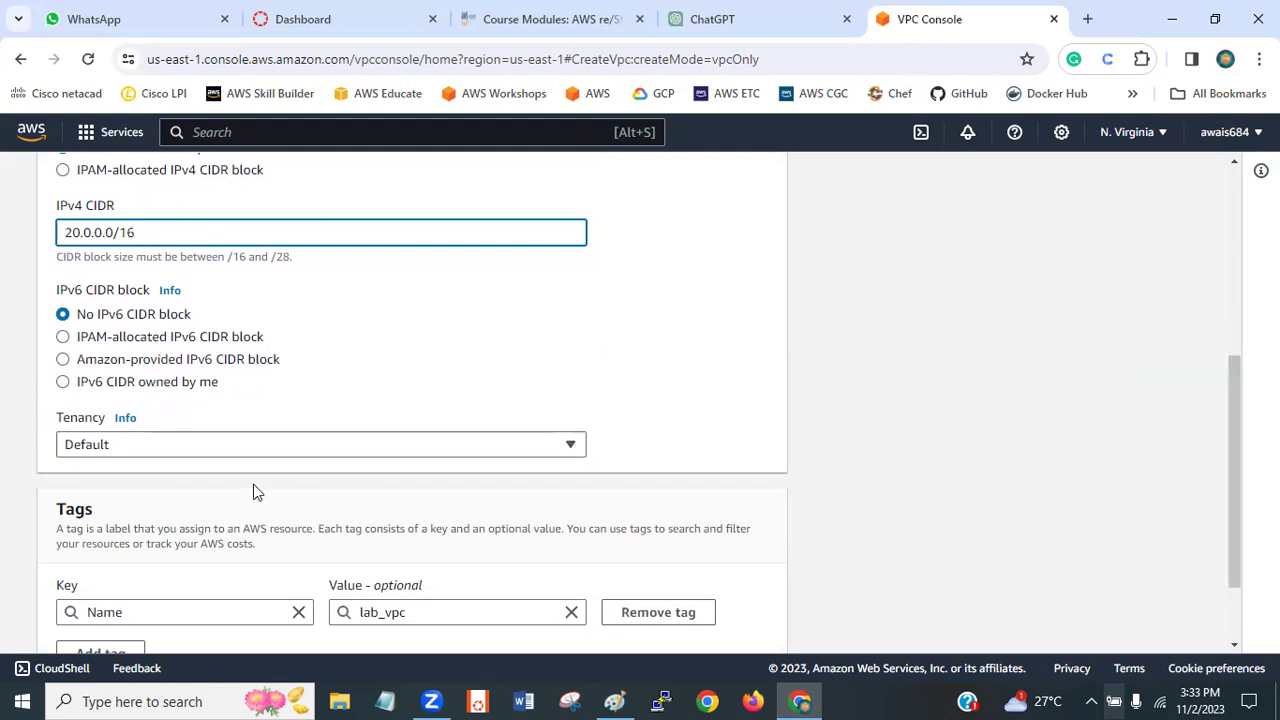
{"action": "left_click", "coordinate": [135, 443]}
{"action": "left_click", "coordinate": [135, 437]}
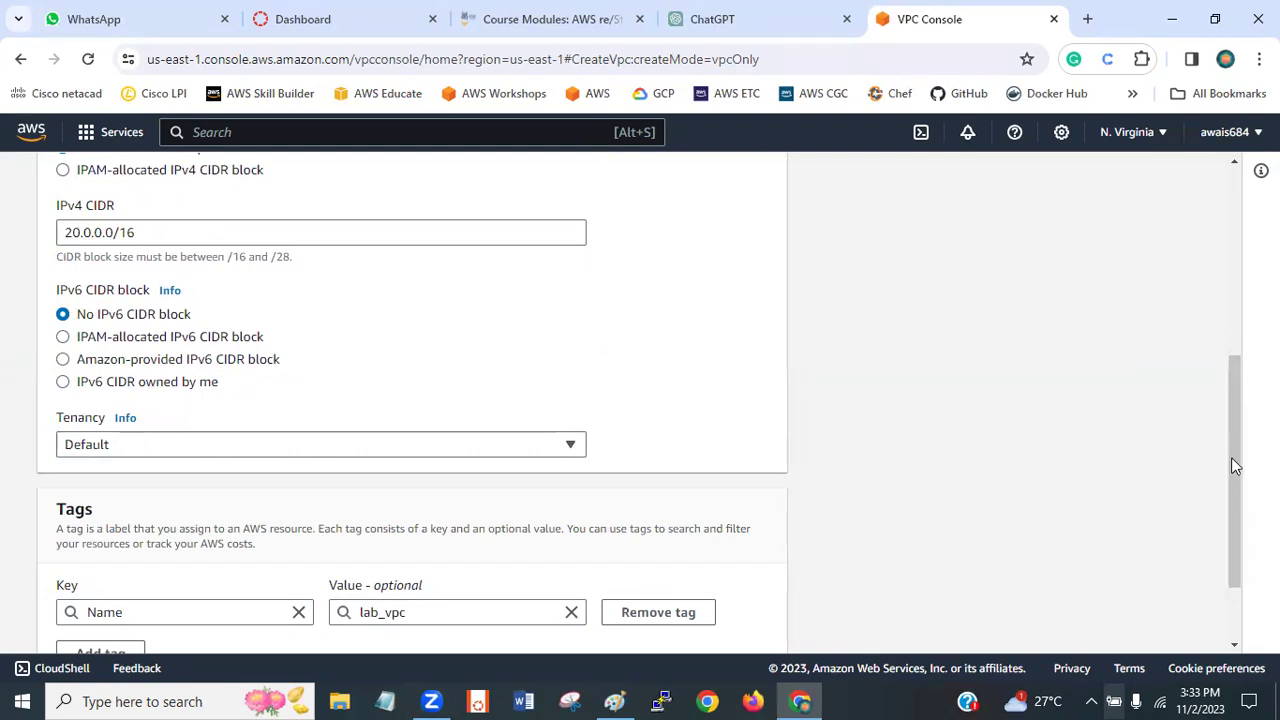
{"action": "left_click_drag", "start_coordinate": [1233, 460], "coordinate": [1233, 497]}
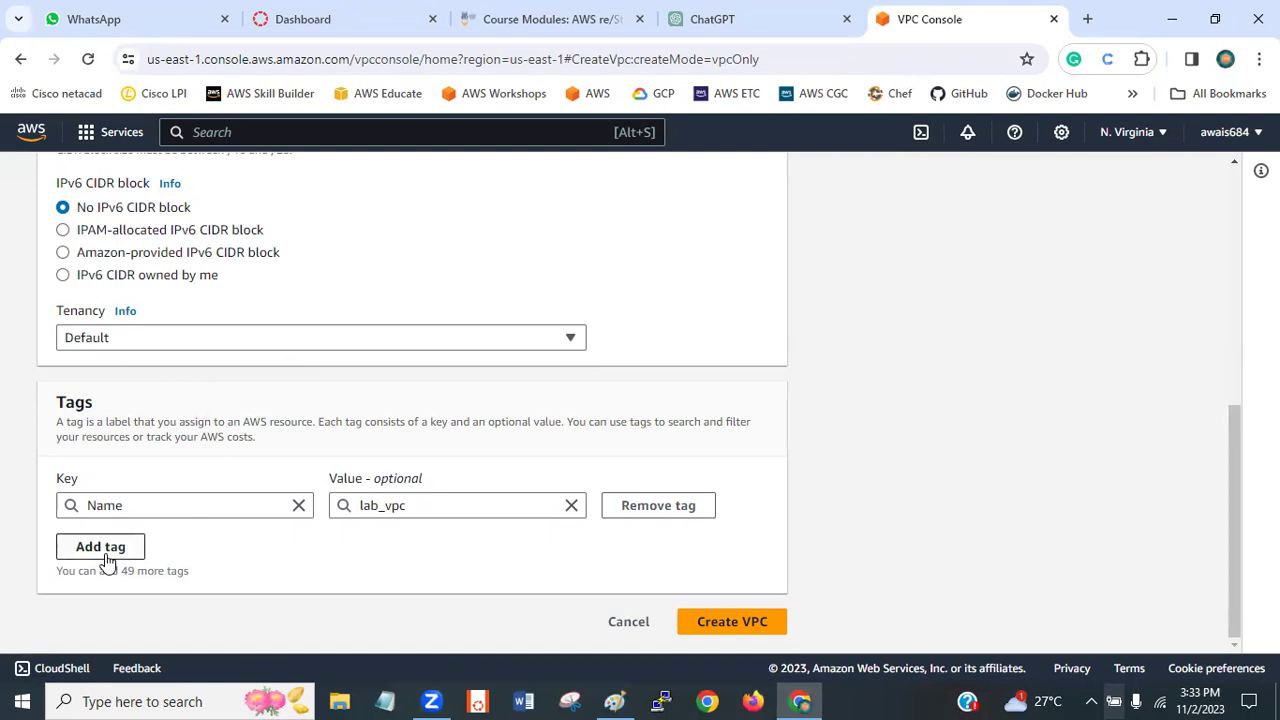
{"action": "mouse_move", "coordinate": [1240, 472]}
{"action": "left_mouse_down"}
{"action": "mouse_move", "coordinate": [1237, 447]}
{"action": "mouse_move", "coordinate": [1236, 484]}
{"action": "left_mouse_up"}
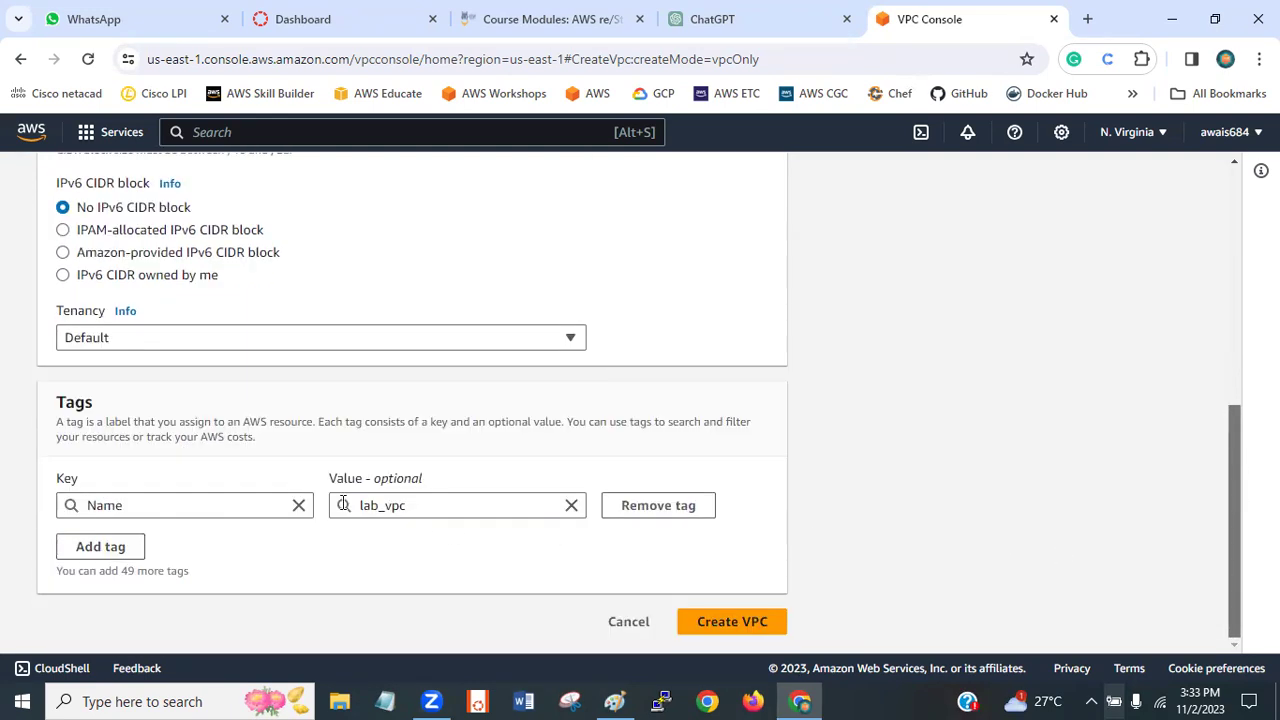
{"action": "left_click", "coordinate": [745, 630]}
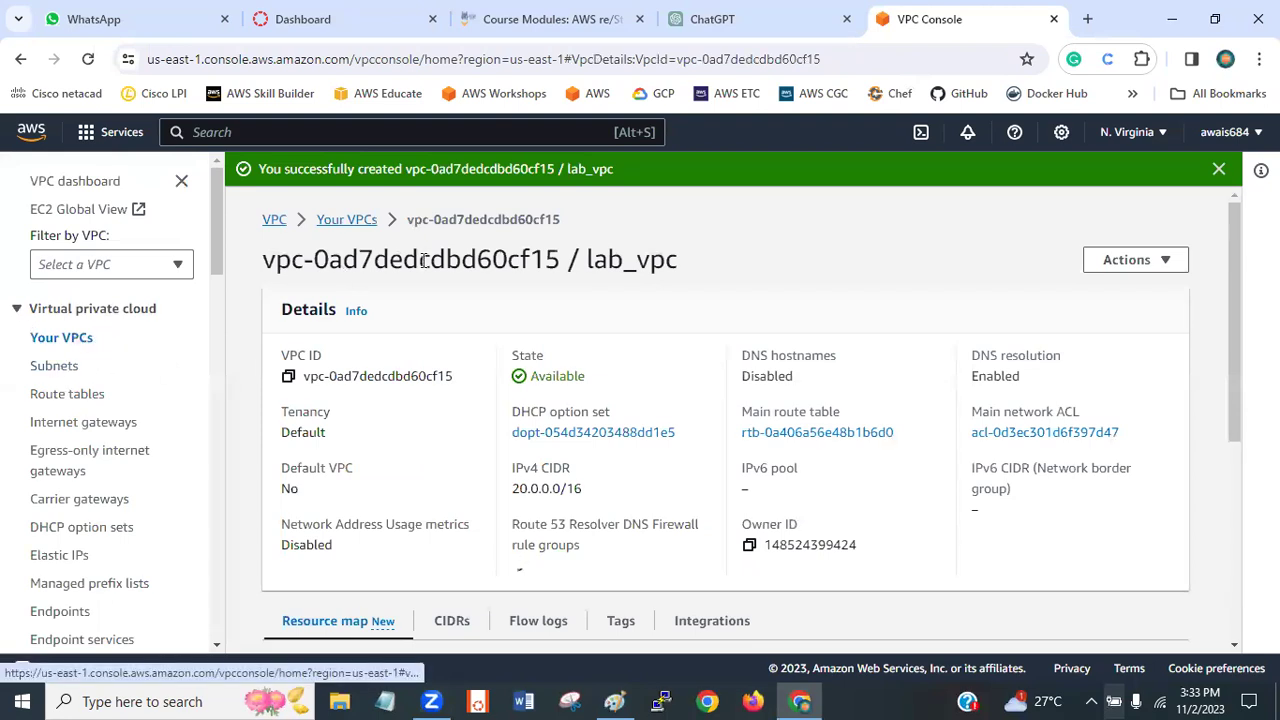
- Return to the list of your VPCs, select lab_vpc and examine its Tenancy and Default VPC values
{"action": "left_click", "coordinate": [350, 222]}
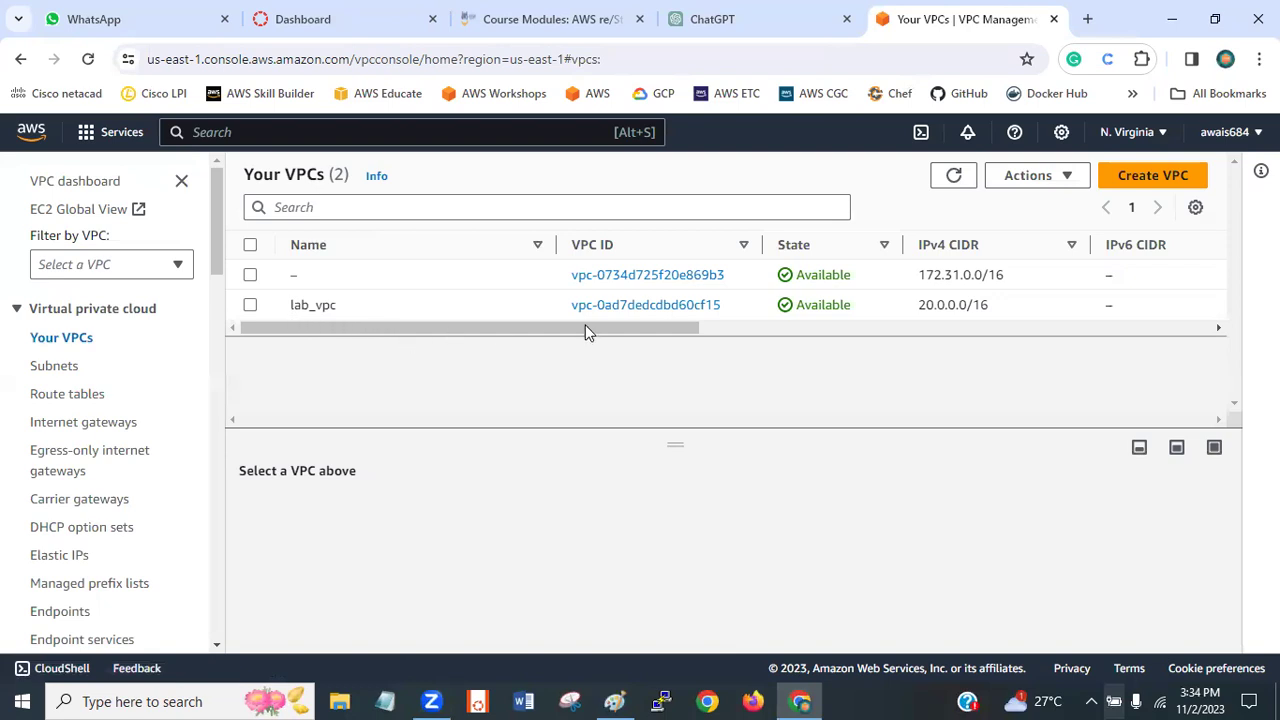
{"action": "left_click_drag", "start_coordinate": [586, 329], "coordinate": [739, 330]}
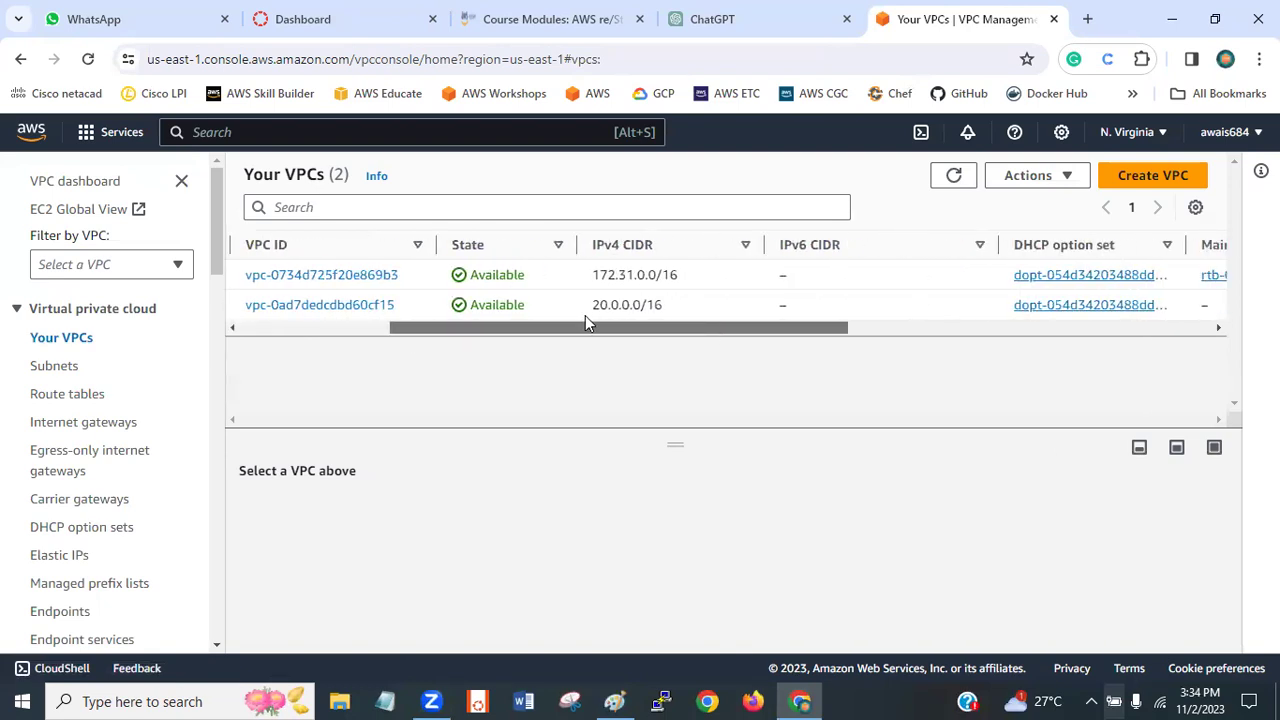
{"action": "left_click_drag", "start_coordinate": [586, 305], "coordinate": [1110, 337]}
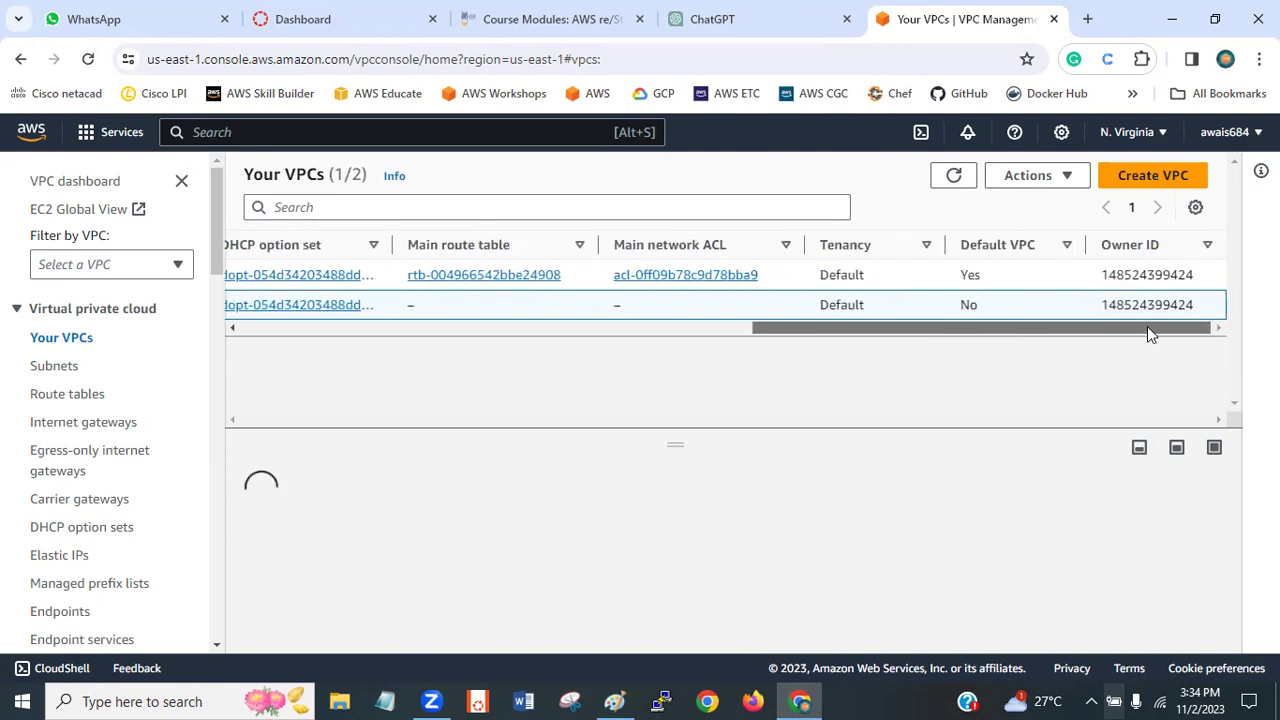
{"action": "left_click_drag", "start_coordinate": [868, 334], "coordinate": [414, 354]}
{"action": "left_click", "coordinate": [304, 350]}
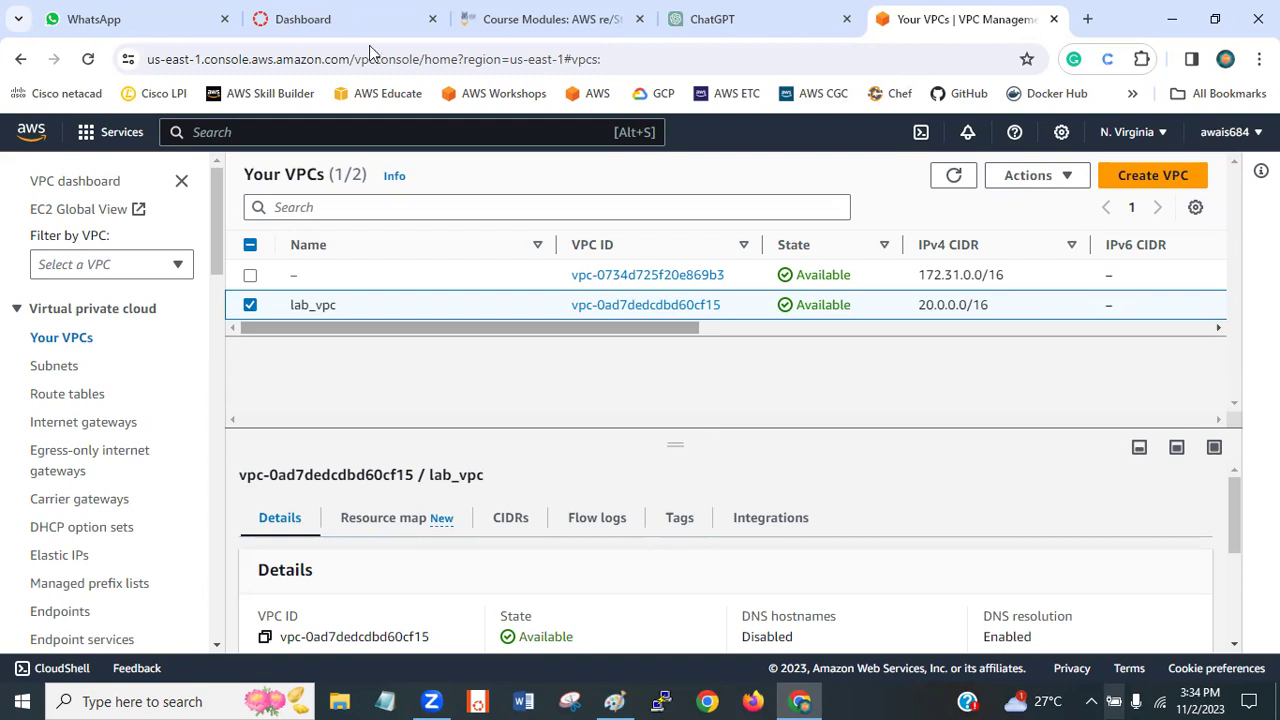
- Switch to Paint and draw a large black rectangle outline covering most of the blank canvas
{"action": "key", "text": "alt+Tab"}
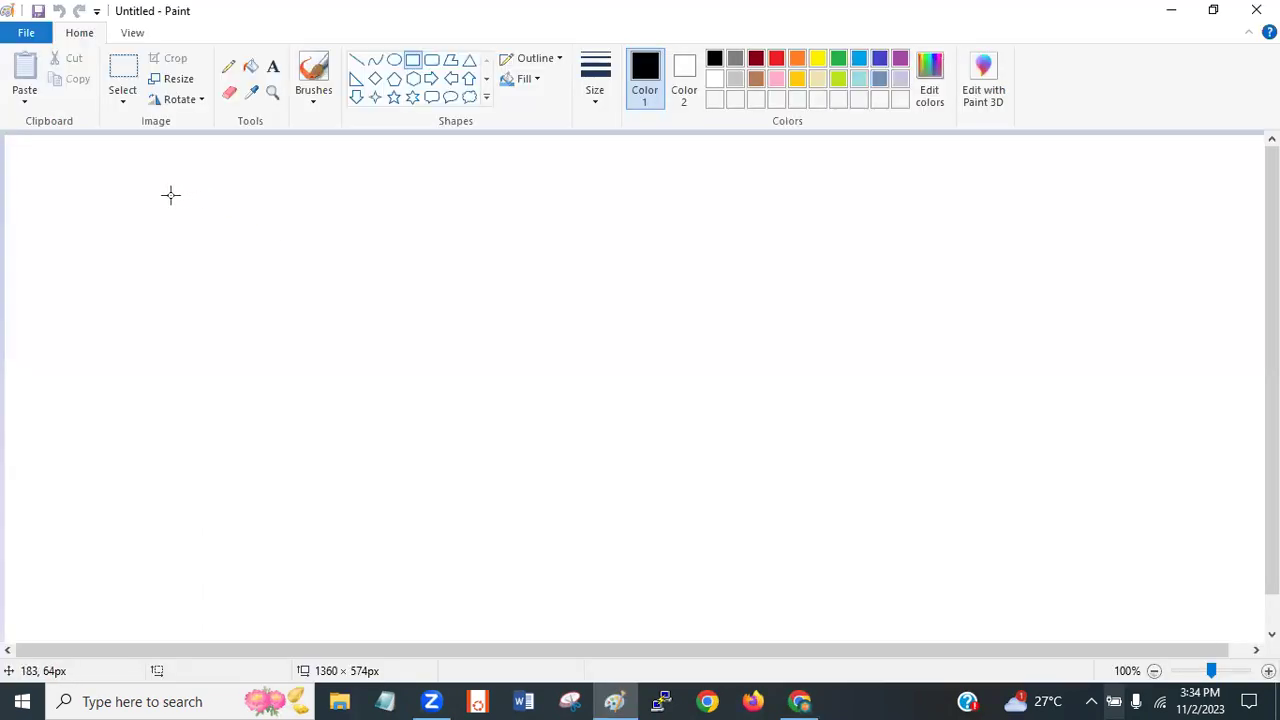
{"action": "mouse_move", "coordinate": [107, 191]}
{"action": "left_mouse_down"}
{"action": "mouse_move", "coordinate": [194, 197]}
{"action": "mouse_move", "coordinate": [683, 317]}
{"action": "mouse_move", "coordinate": [1025, 471]}
{"action": "mouse_move", "coordinate": [1020, 620]}
{"action": "left_mouse_up"}
{"action": "left_click", "coordinate": [1150, 495]}
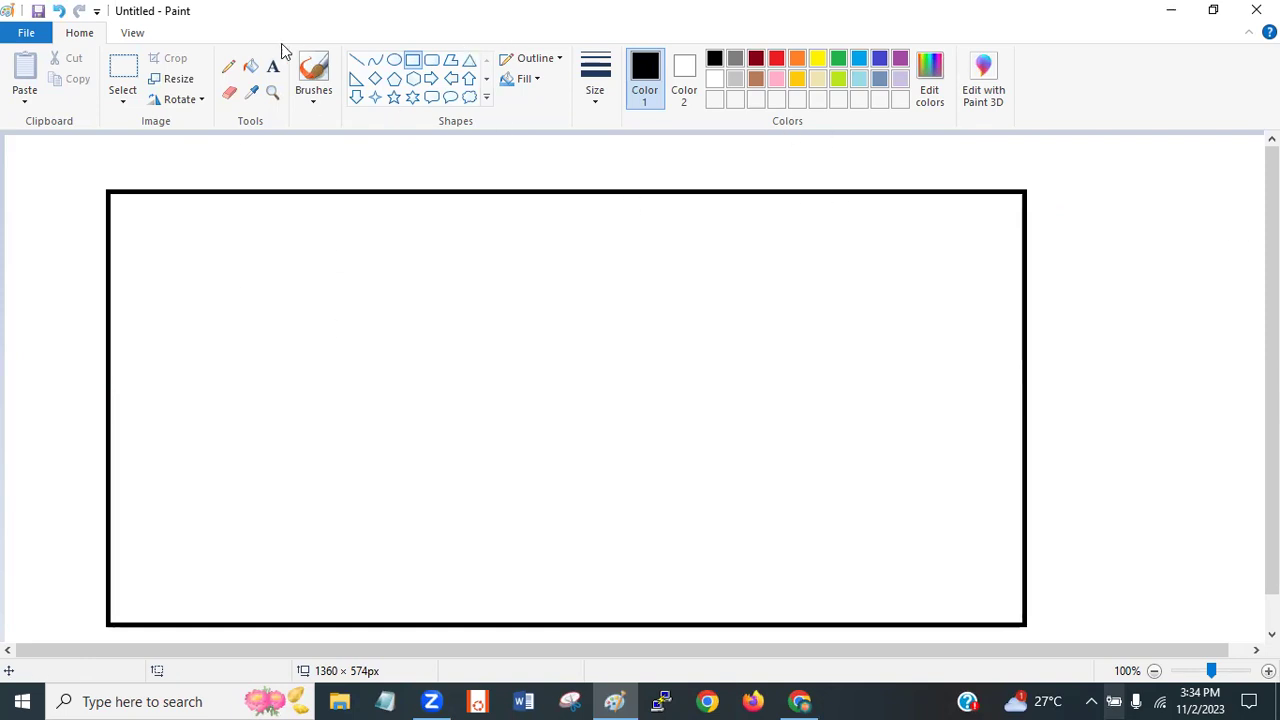
- Handwrite the label "VPC" with a thicker pencil just above the rectangle's upper-left corner
{"action": "left_click", "coordinate": [228, 66]}
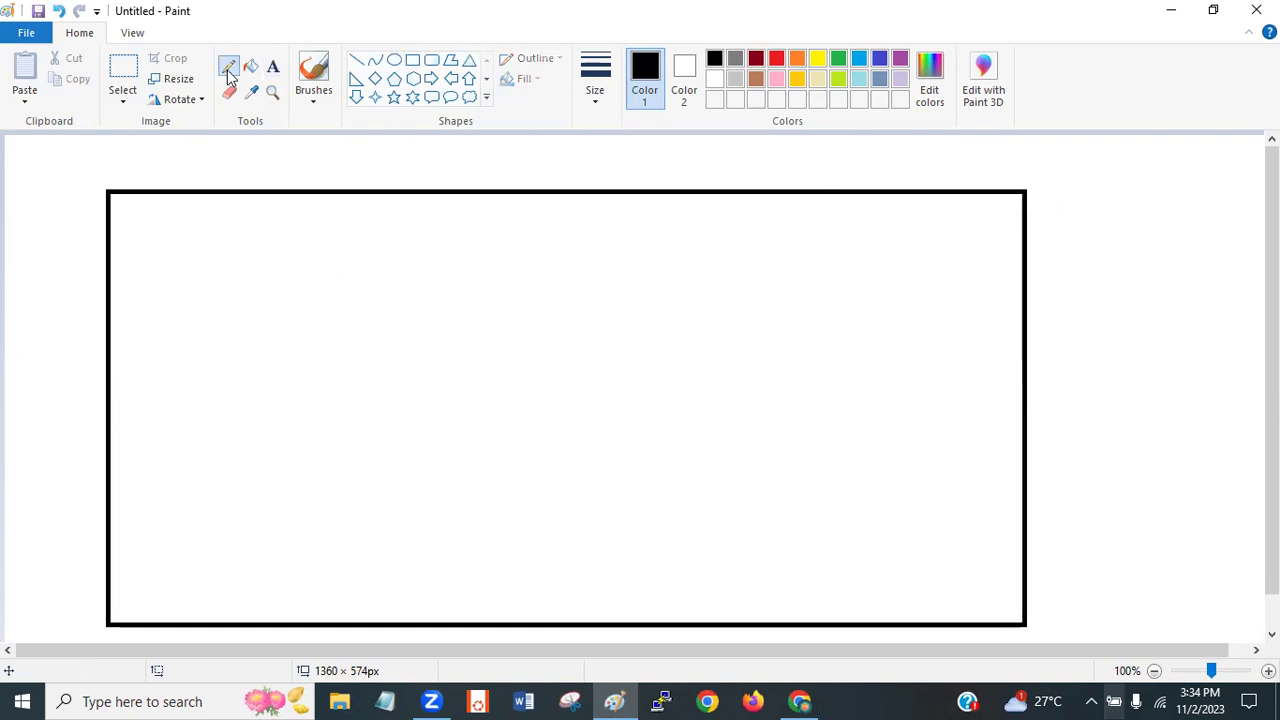
{"action": "left_click", "coordinate": [595, 90]}
{"action": "left_click", "coordinate": [617, 178]}
{"action": "mouse_move", "coordinate": [121, 177]}
{"action": "left_mouse_down"}
{"action": "mouse_move", "coordinate": [152, 151]}
{"action": "mouse_move", "coordinate": [155, 185]}
{"action": "mouse_move", "coordinate": [169, 156]}
{"action": "mouse_move", "coordinate": [156, 170]}
{"action": "mouse_move", "coordinate": [199, 180]}
{"action": "left_mouse_up"}
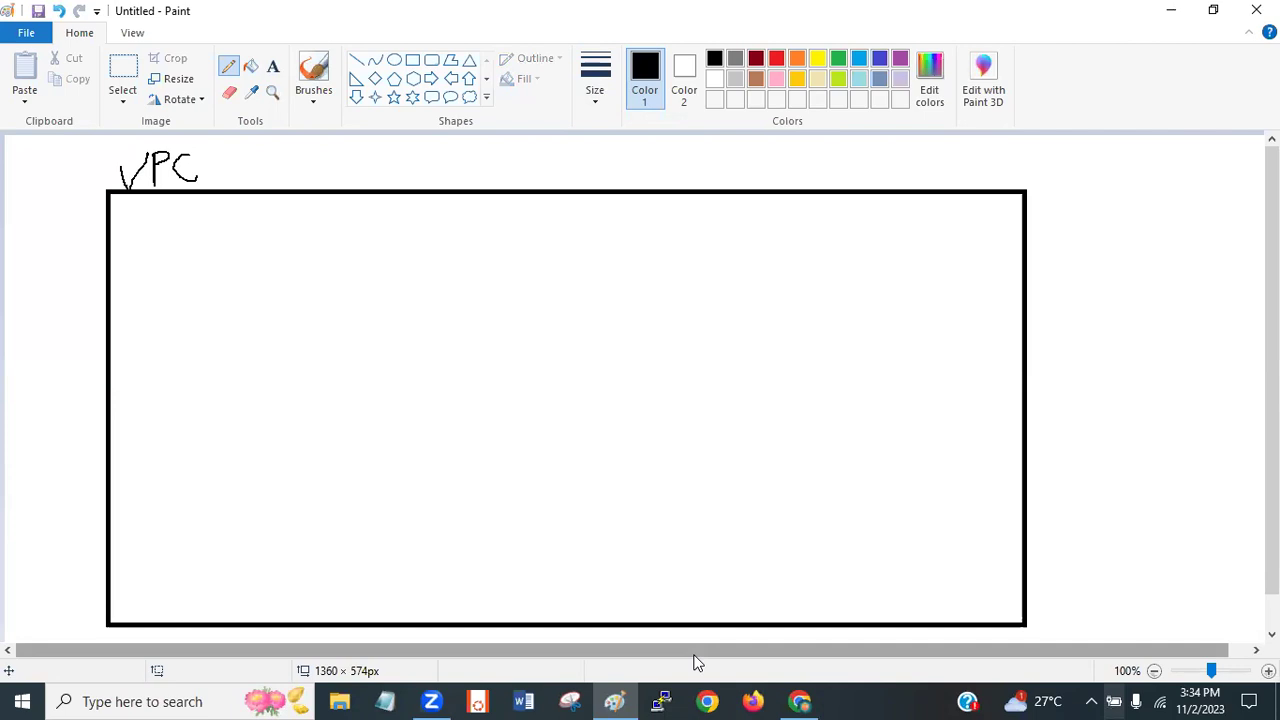
- Switch back to the AWS console in Chrome and examine the lab_vpc entry across the columns of the VPC list
{"action": "key", "text": "alt+Tab"}
{"action": "left_click_drag", "start_coordinate": [467, 330], "coordinate": [579, 326]}
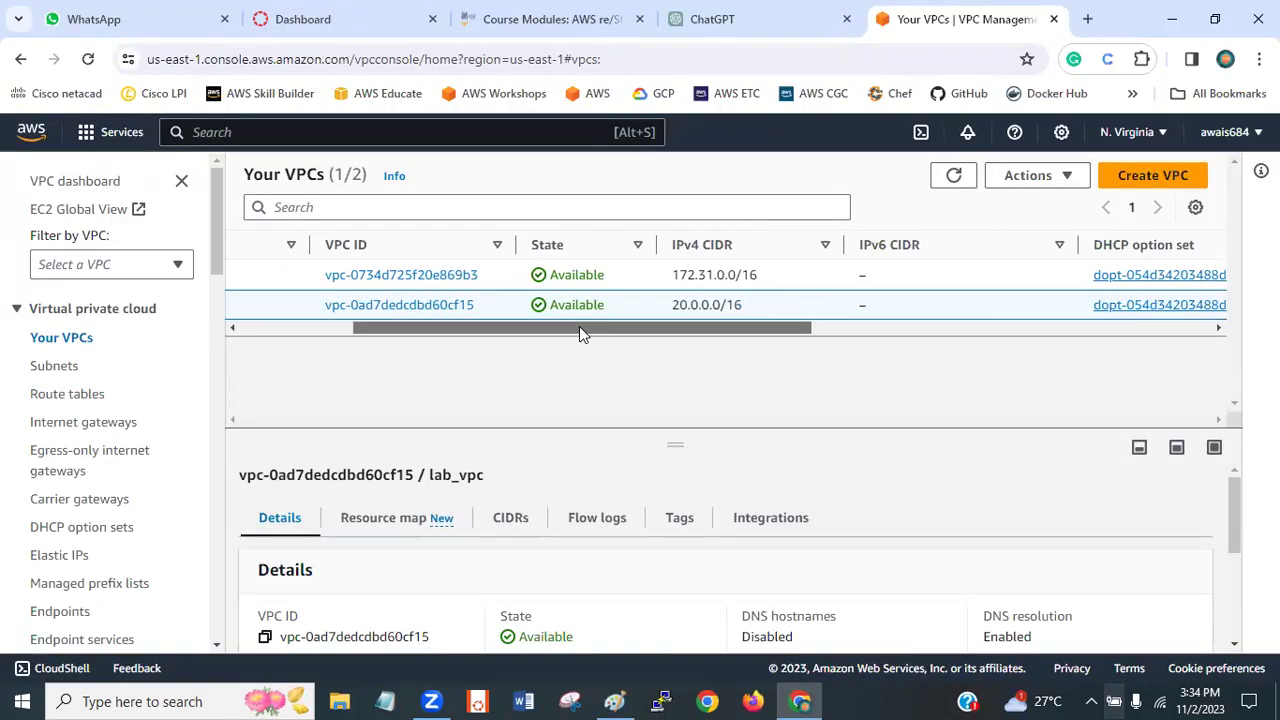
{"action": "left_click_drag", "start_coordinate": [579, 326], "coordinate": [329, 343]}
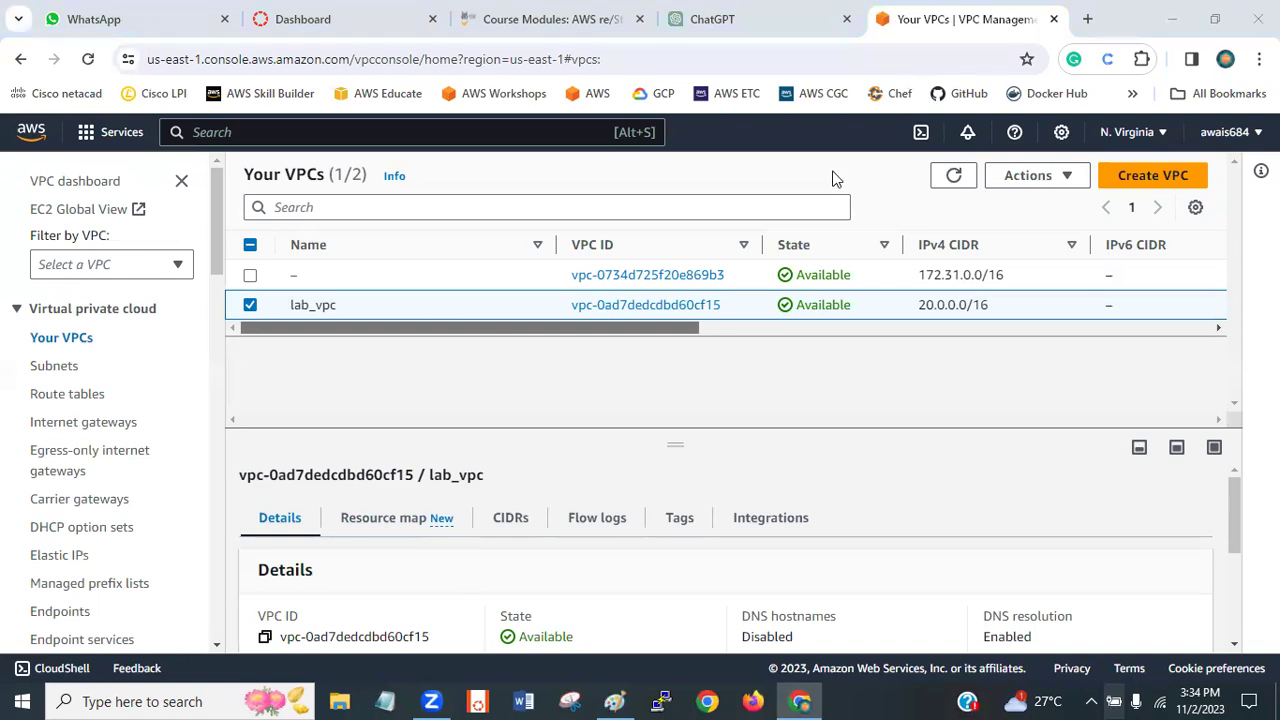
{"action": "left_click_drag", "start_coordinate": [663, 324], "coordinate": [391, 420]}
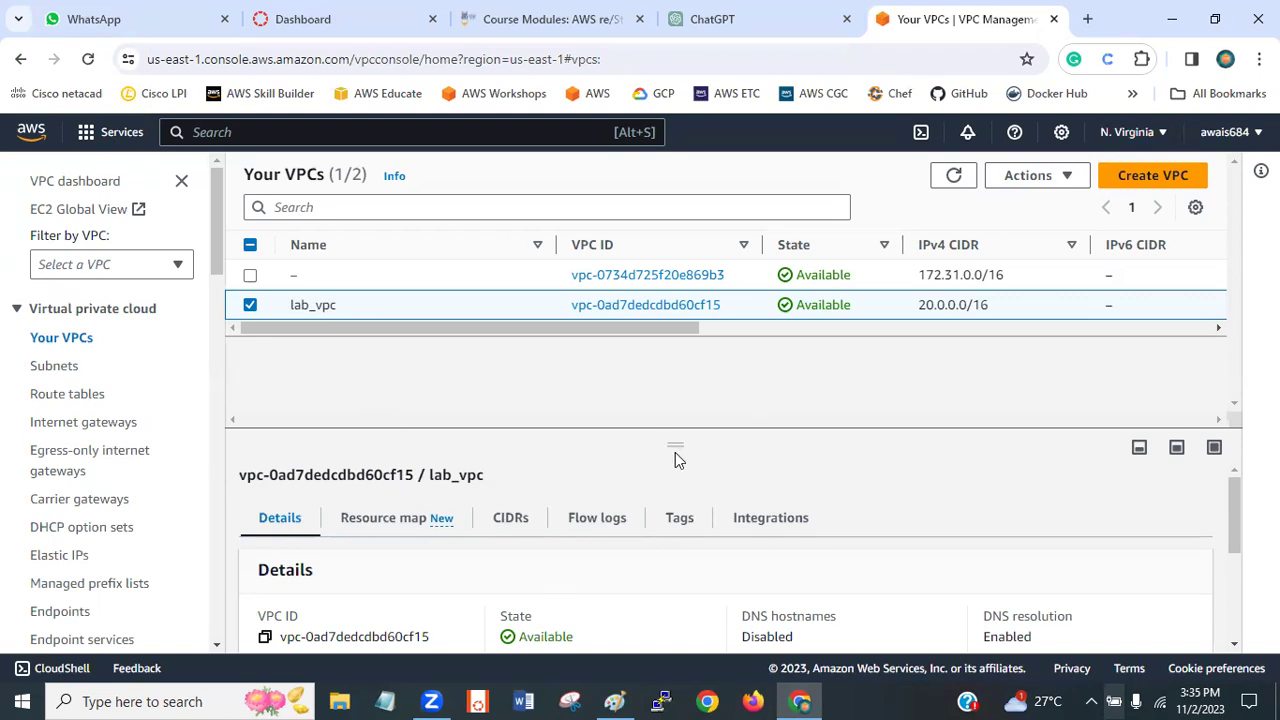
{"action": "left_click_drag", "start_coordinate": [213, 237], "coordinate": [219, 174]}
{"action": "left_click_drag", "start_coordinate": [452, 318], "coordinate": [333, 361]}
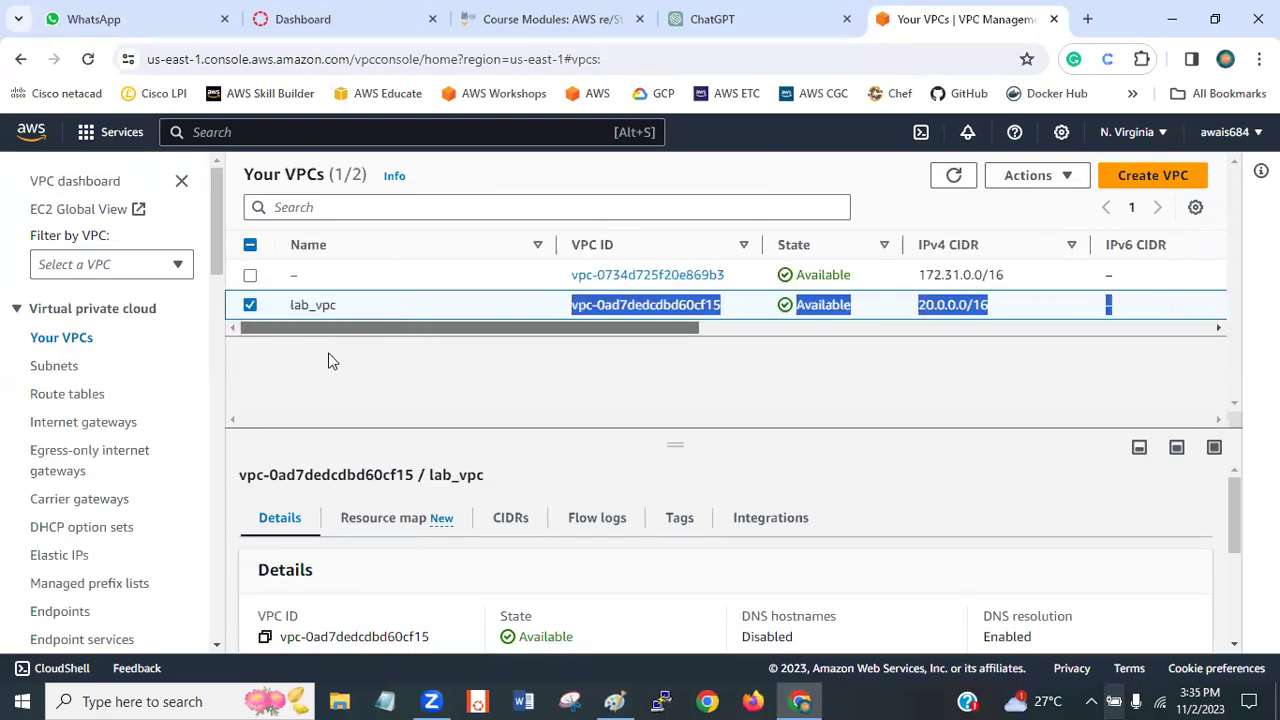
{"action": "left_click", "coordinate": [403, 396]}
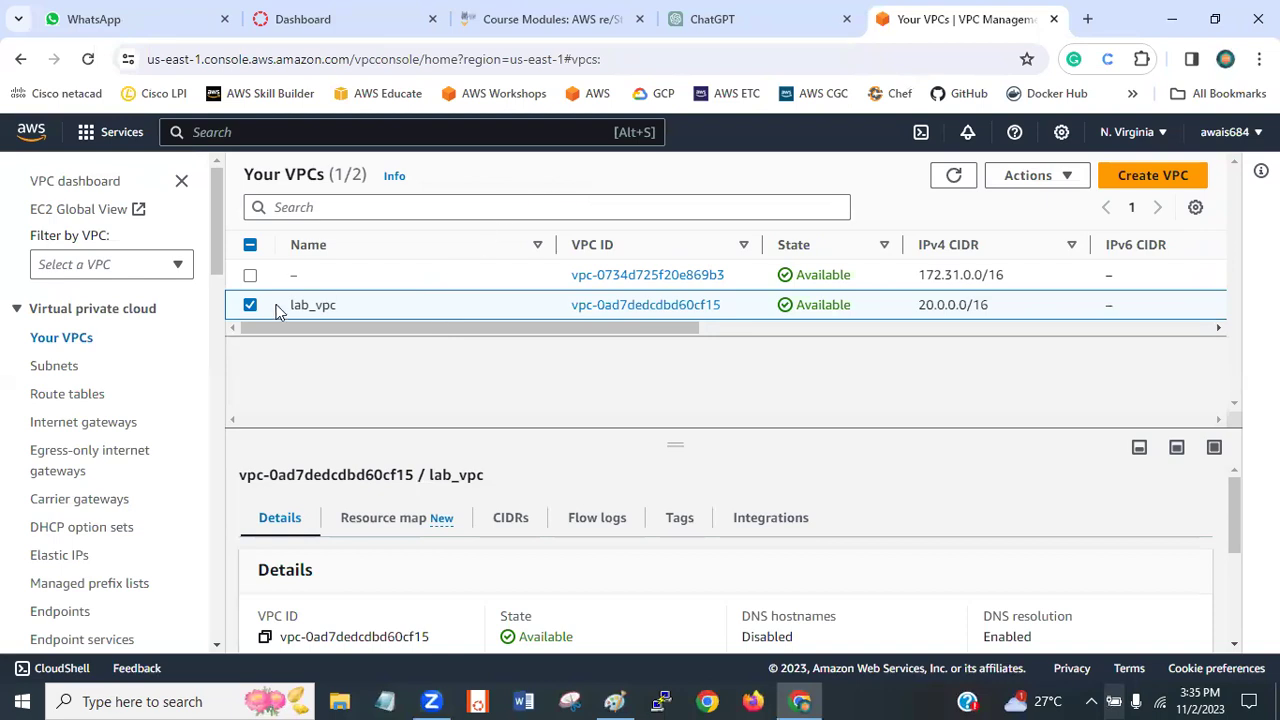
- Look through the list of AWS regions available for the console, keeping N. Virginia
{"action": "left_click", "coordinate": [1120, 142]}
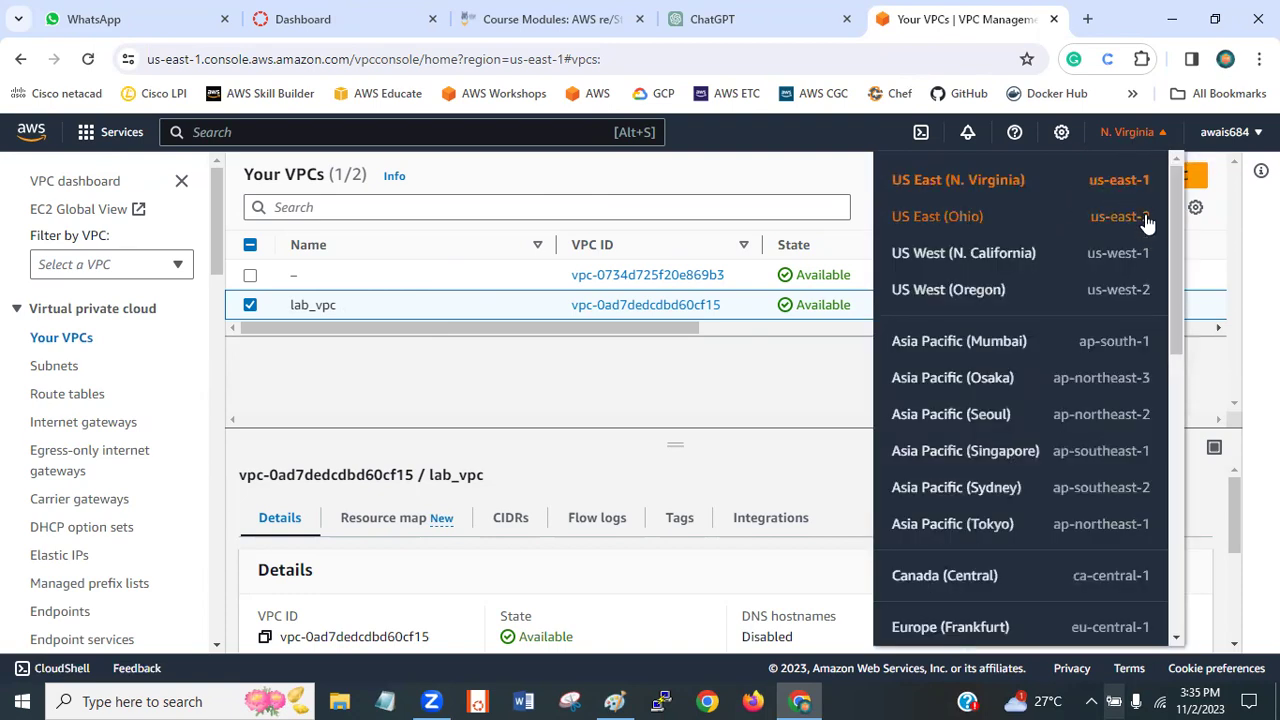
{"action": "mouse_move", "coordinate": [1177, 193]}
{"action": "left_mouse_down"}
{"action": "mouse_move", "coordinate": [1177, 214]}
{"action": "mouse_move", "coordinate": [1179, 178]}
{"action": "left_mouse_up"}
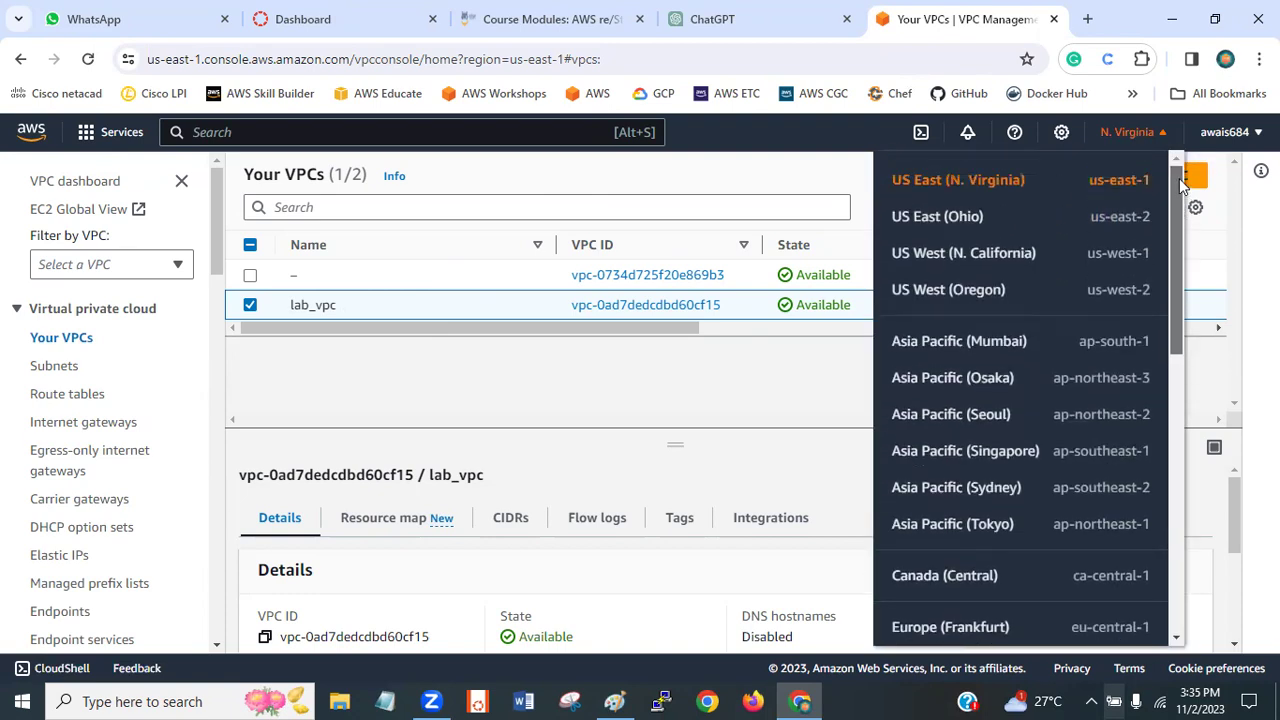
{"action": "left_click", "coordinate": [821, 169]}
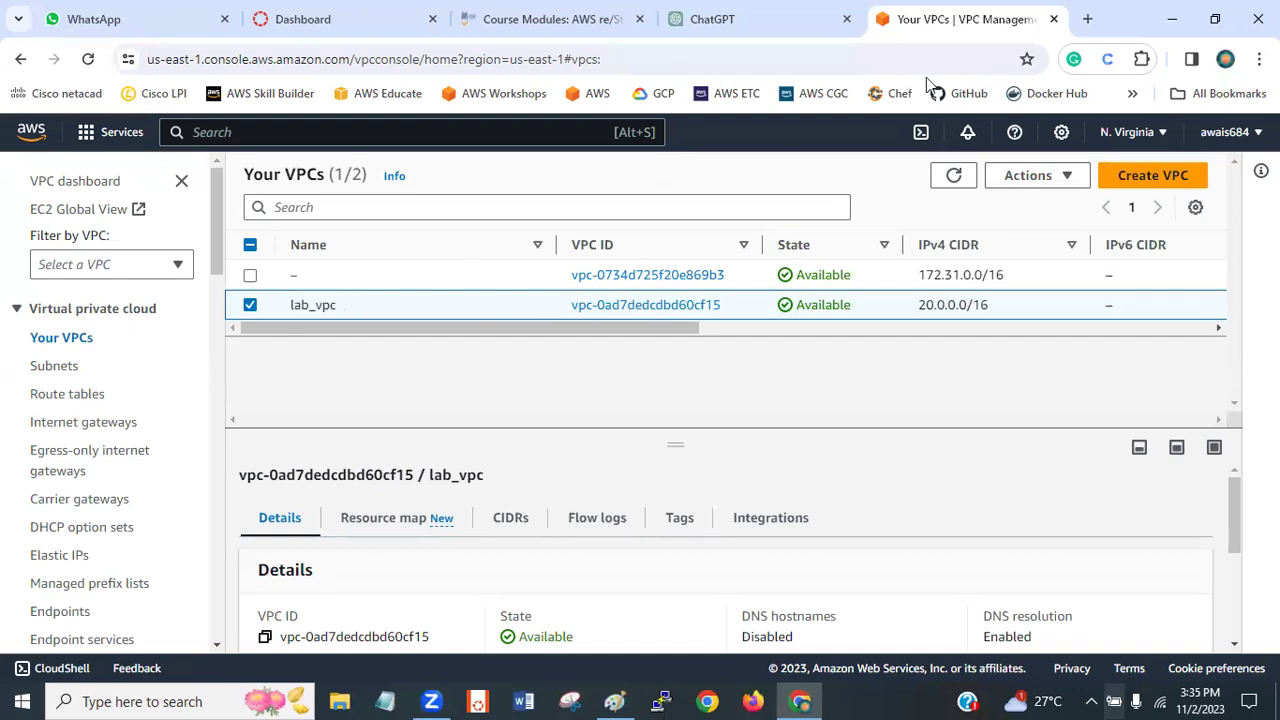
{"action": "left_click", "coordinate": [1155, 132]}
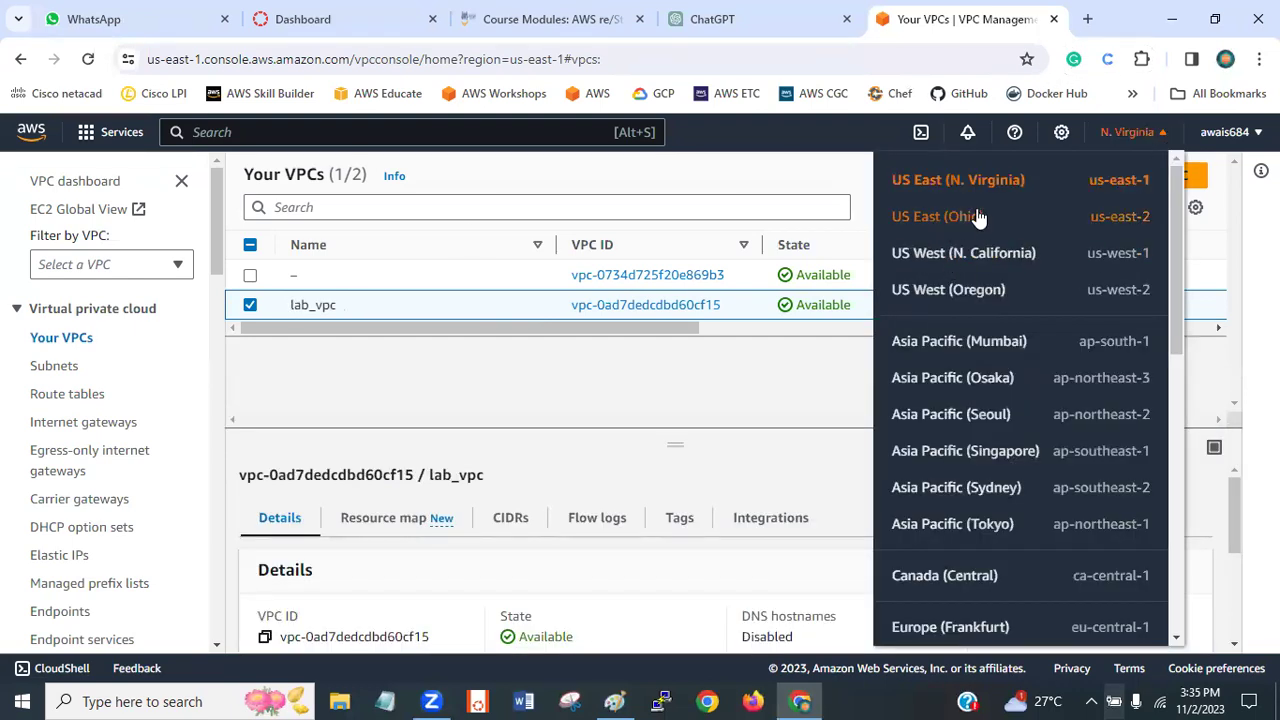
{"action": "left_click", "coordinate": [284, 291]}
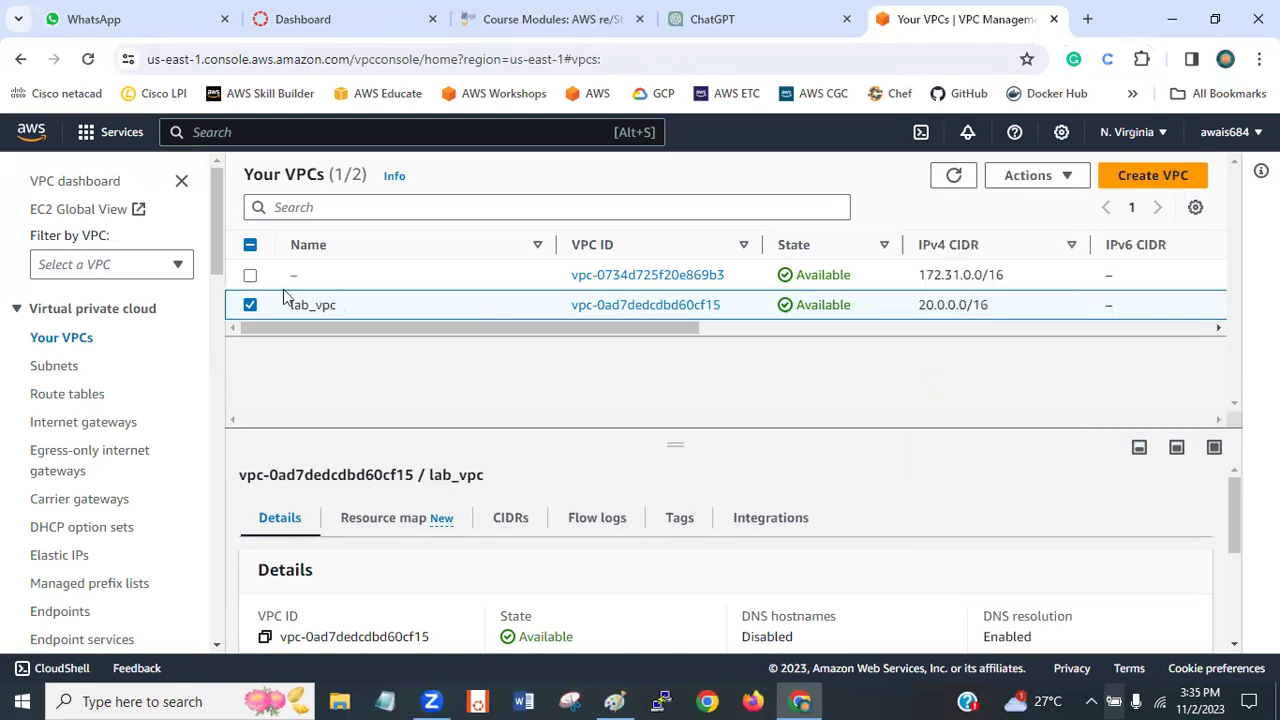
- Change the console region to US East (Ohio) and examine the VPCs listed for that region
{"action": "left_click", "coordinate": [1135, 132]}
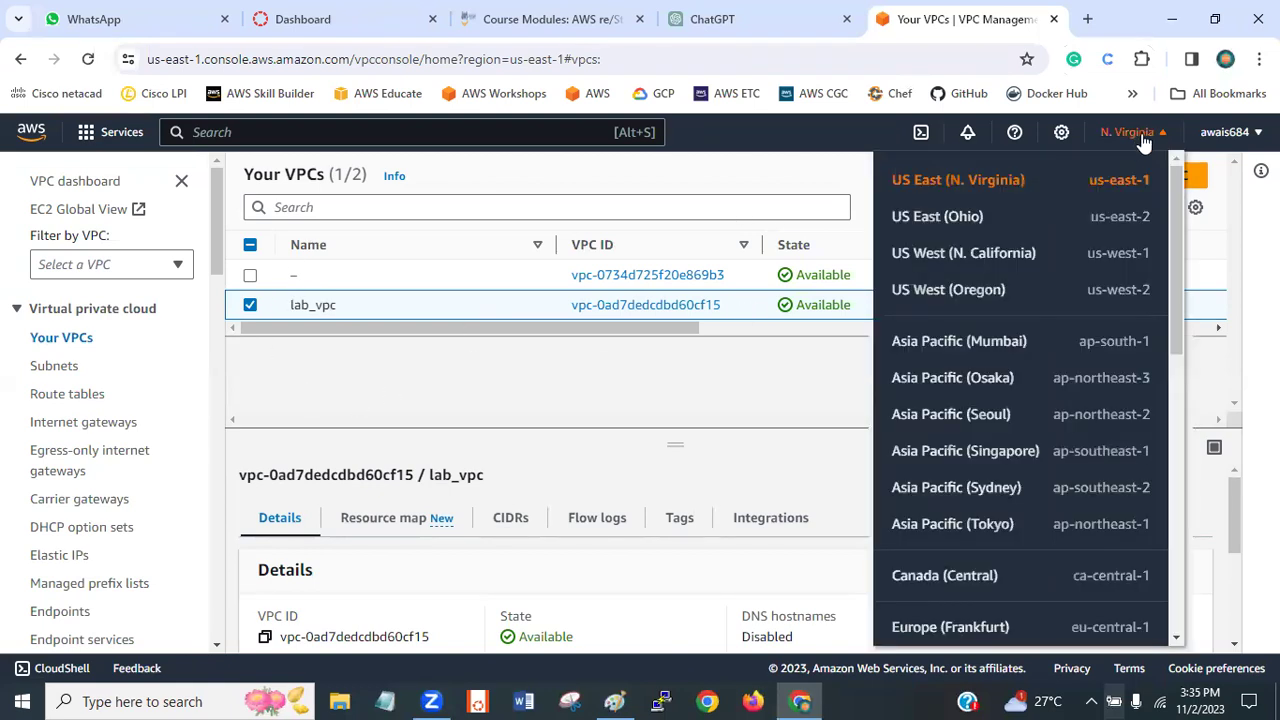
{"action": "left_click", "coordinate": [936, 220]}
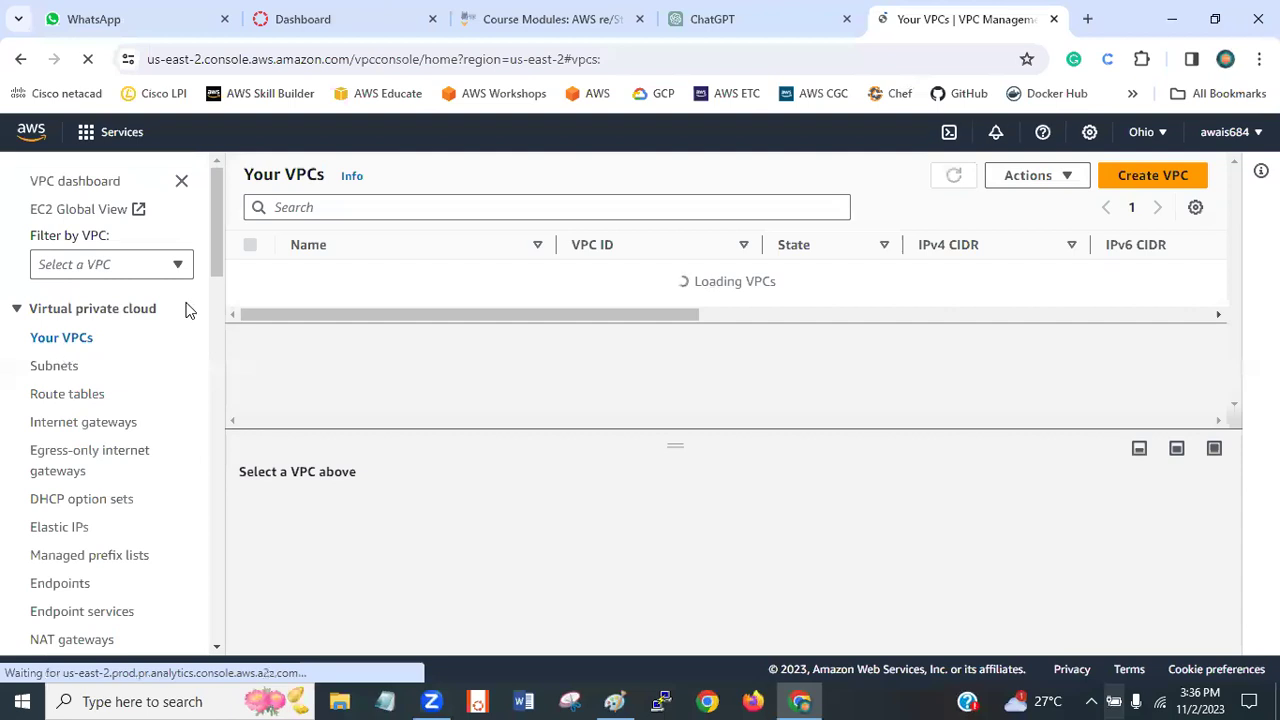
{"action": "left_click_drag", "start_coordinate": [663, 314], "coordinate": [839, 311]}
{"action": "mouse_move", "coordinate": [414, 324]}
{"action": "left_mouse_down"}
{"action": "mouse_move", "coordinate": [988, 308]}
{"action": "mouse_move", "coordinate": [632, 318]}
{"action": "mouse_move", "coordinate": [697, 298]}
{"action": "mouse_move", "coordinate": [1220, 290]}
{"action": "mouse_move", "coordinate": [437, 317]}
{"action": "left_mouse_up"}
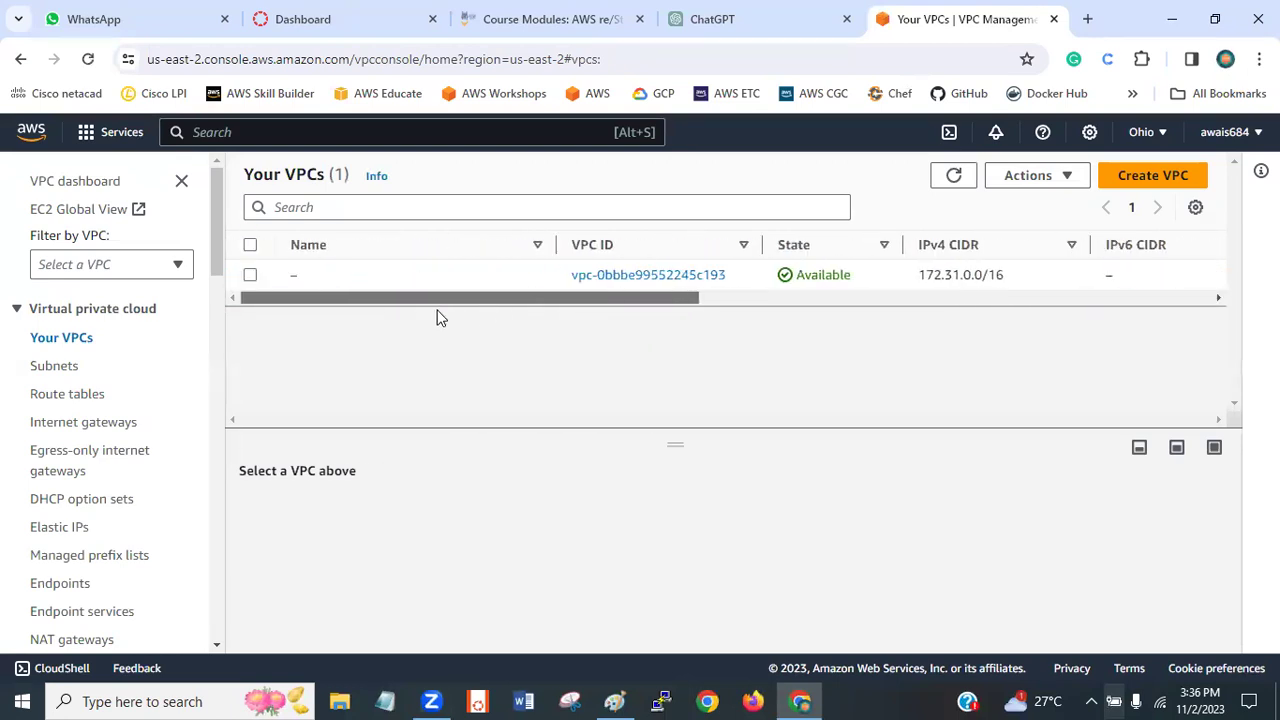
{"action": "left_click", "coordinate": [1060, 176]}
{"action": "left_click", "coordinate": [845, 379]}
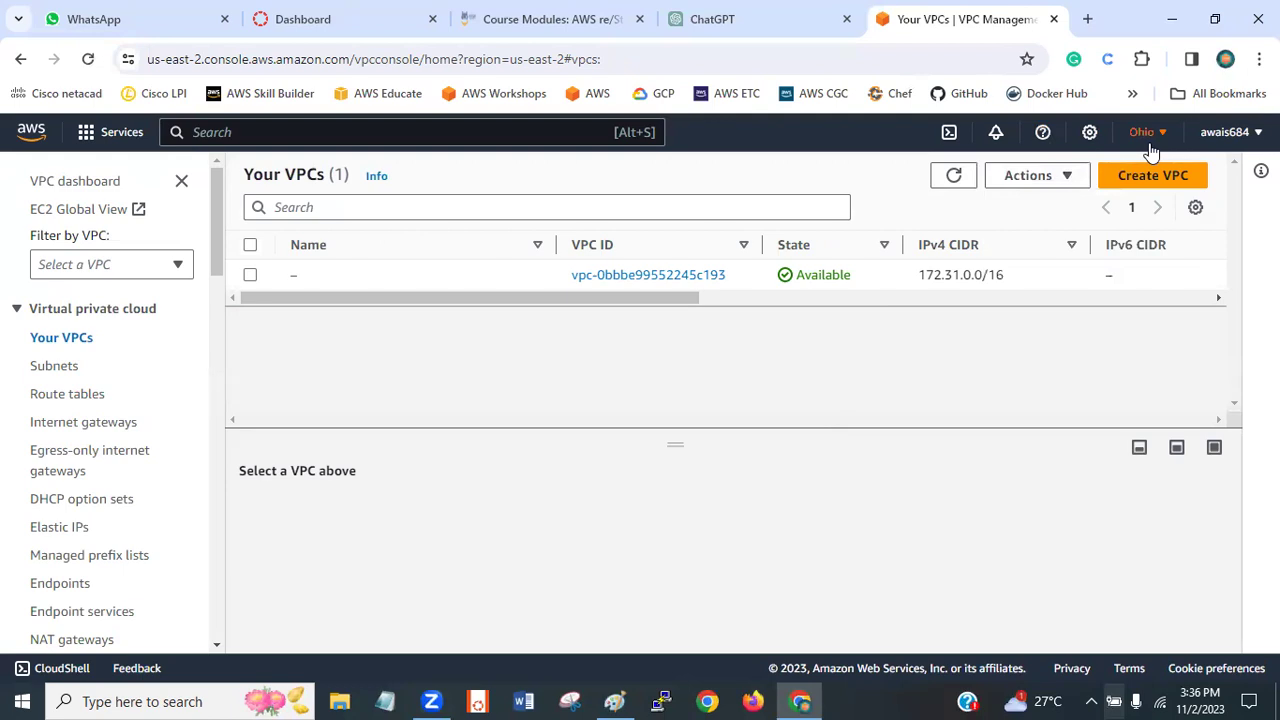
{"action": "left_click_drag", "start_coordinate": [620, 300], "coordinate": [454, 343]}
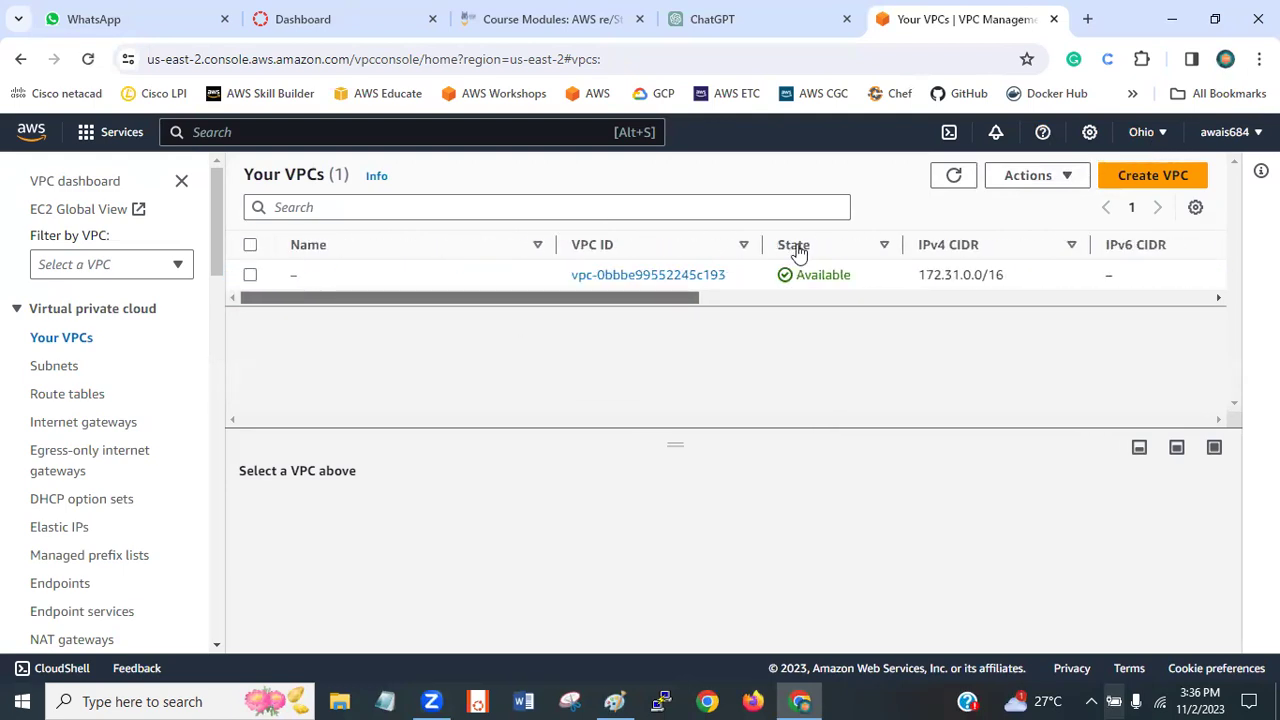
- Set the console region back to US East (N. Virginia), glancing at the Paint sketch before returning to the VPC list
{"action": "left_click", "coordinate": [1141, 138]}
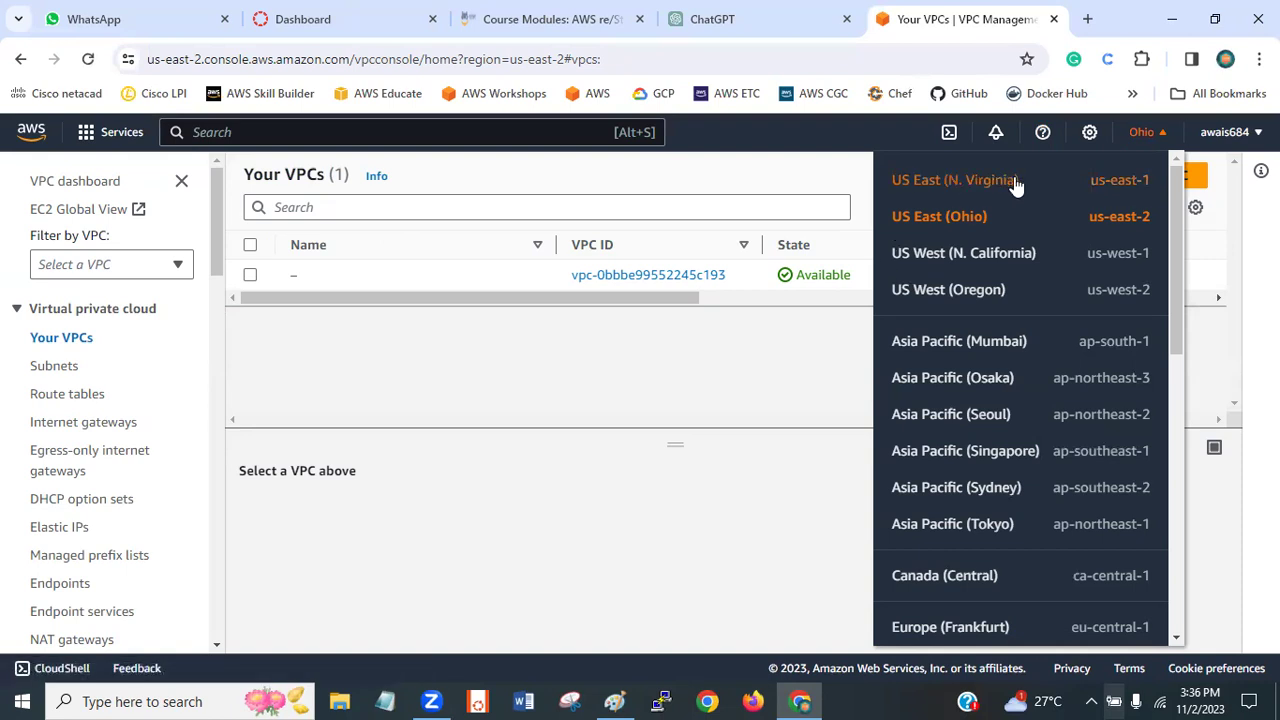
{"action": "left_click_drag", "start_coordinate": [1173, 257], "coordinate": [1192, 192]}
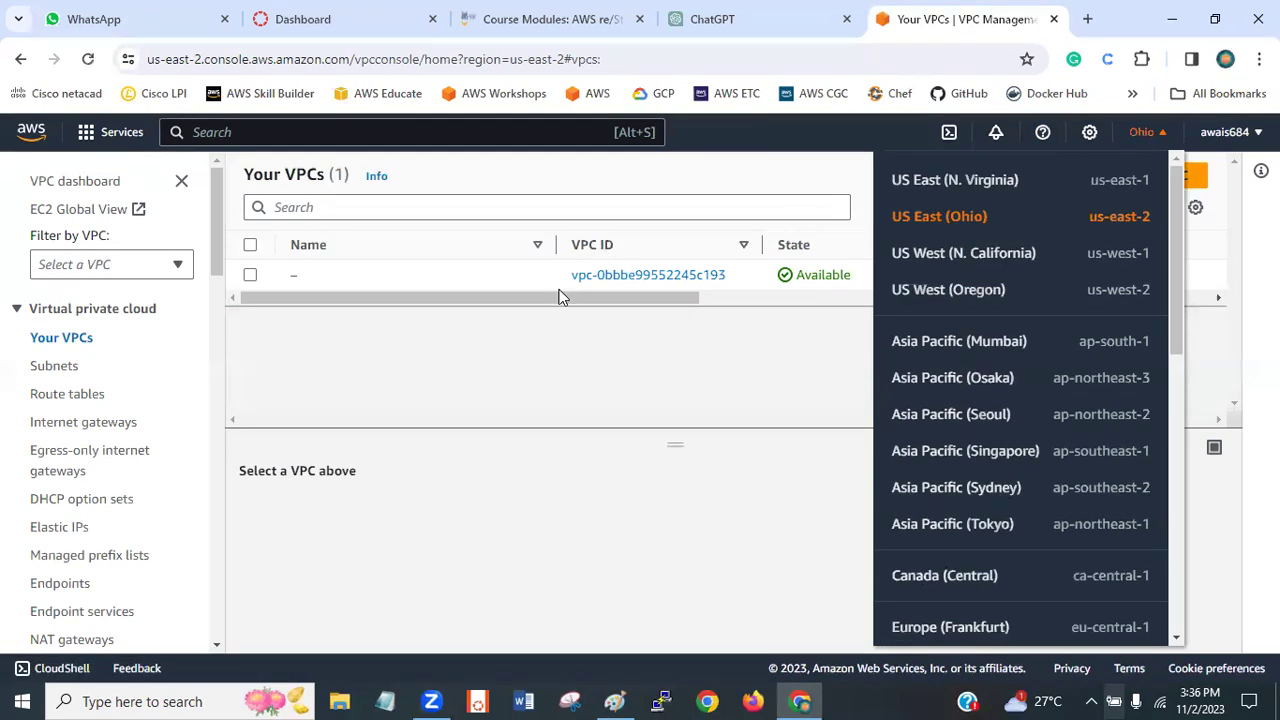
{"action": "left_click", "coordinate": [984, 180]}
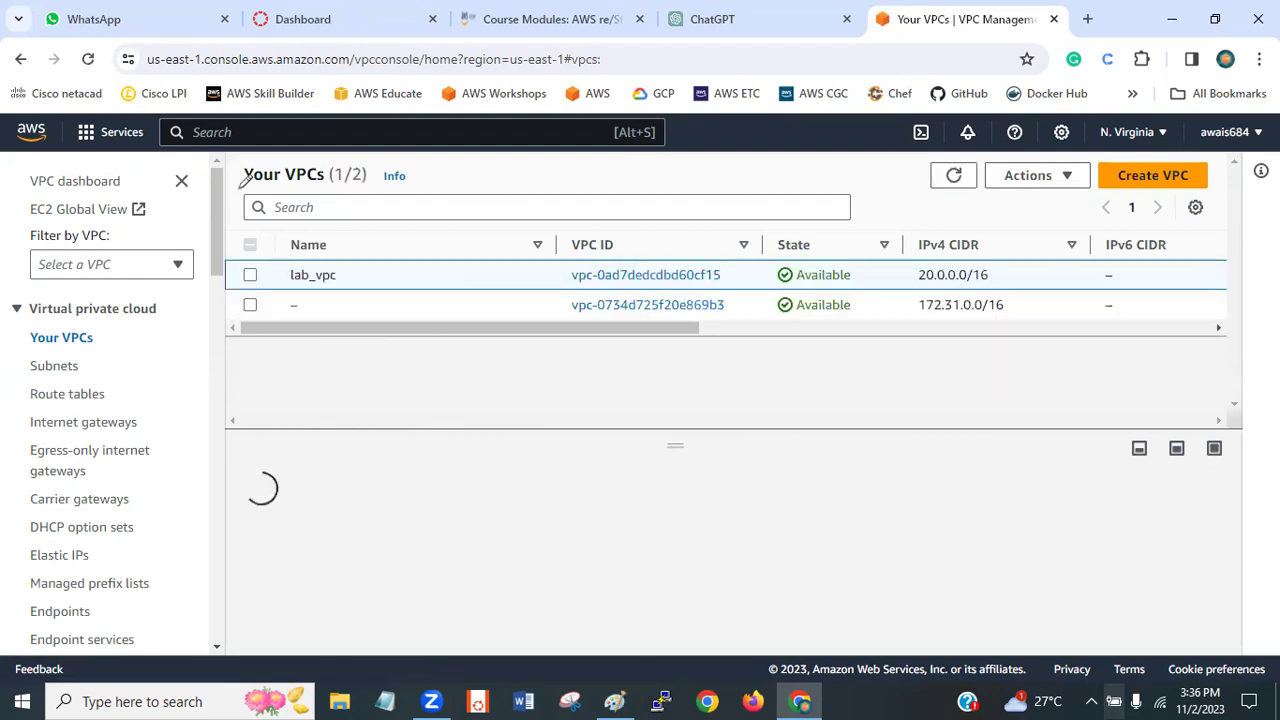
{"action": "key", "text": "alt+Tab"}
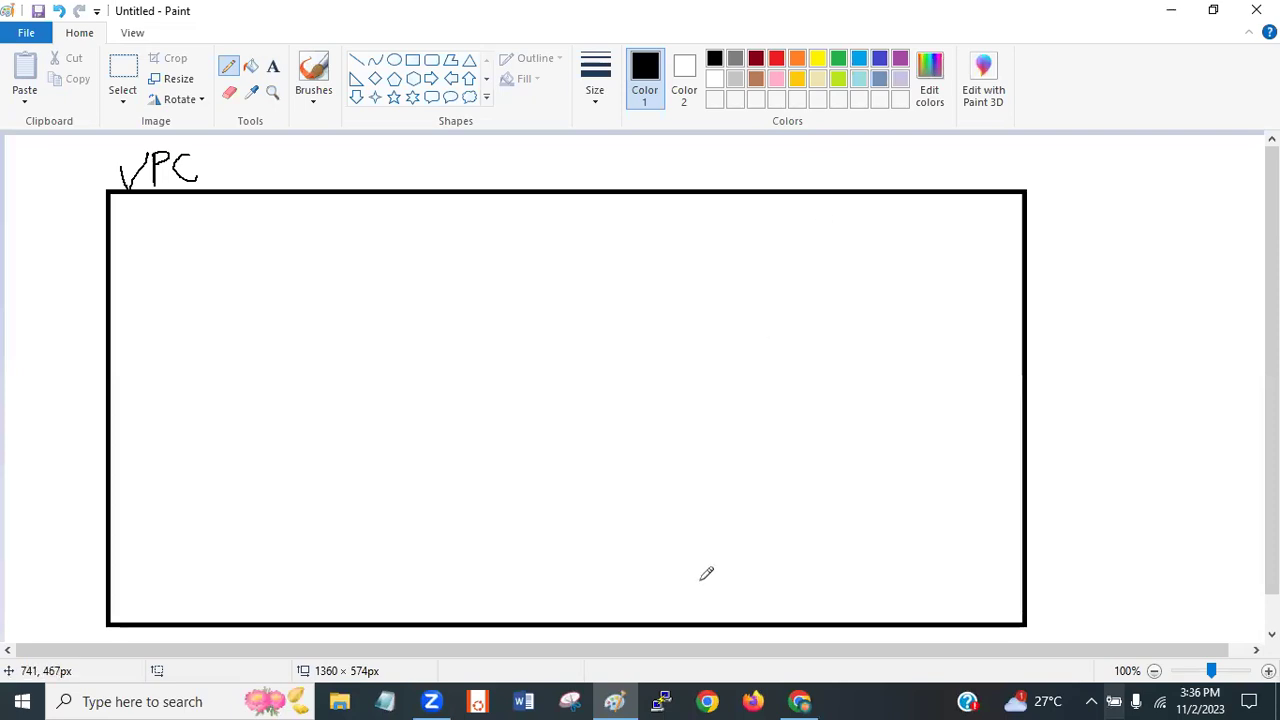
{"action": "left_click", "coordinate": [799, 701]}
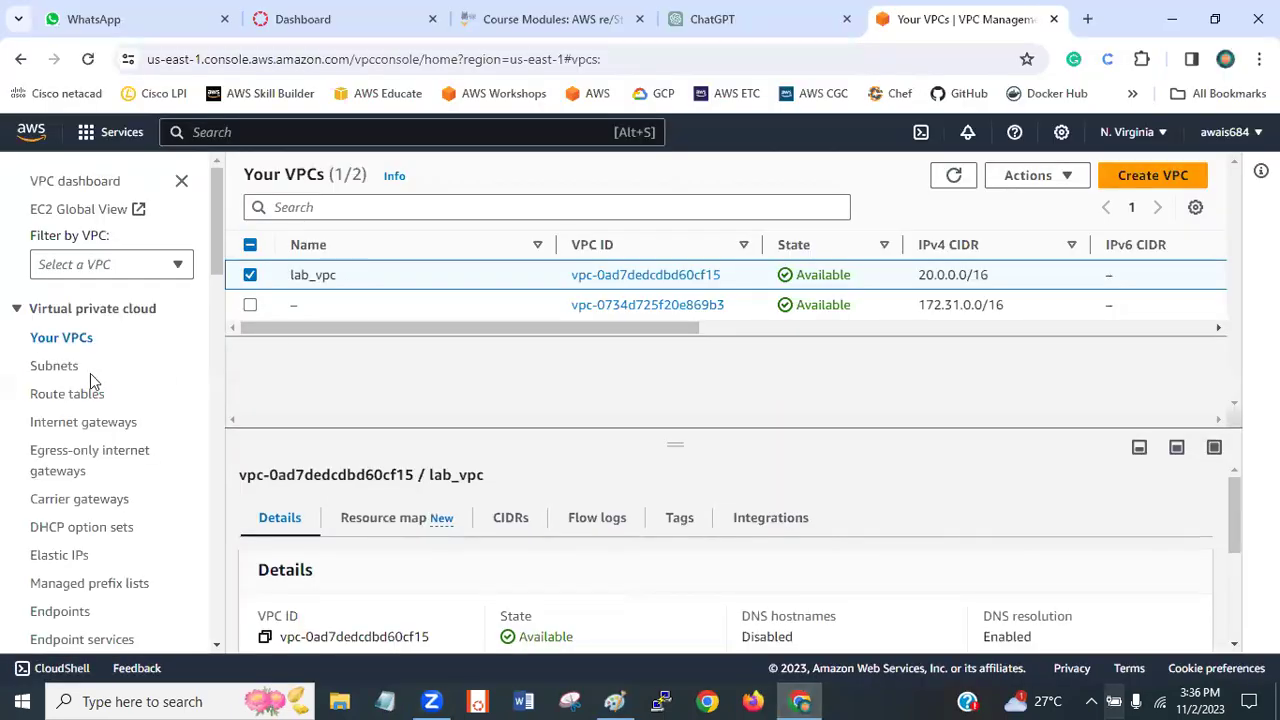
- Open the Subnets list and examine the existing subnets, checking the details of the second one and deselecting it
{"action": "left_click", "coordinate": [56, 368]}
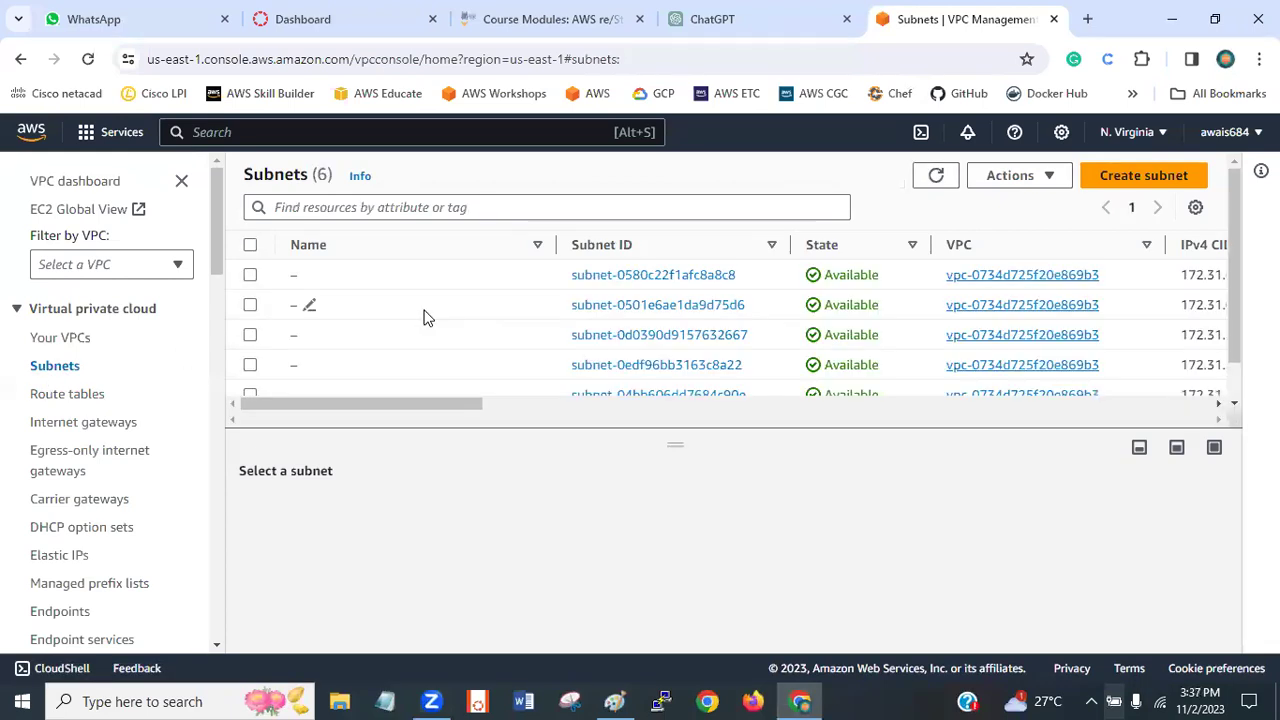
{"action": "left_click", "coordinate": [468, 316]}
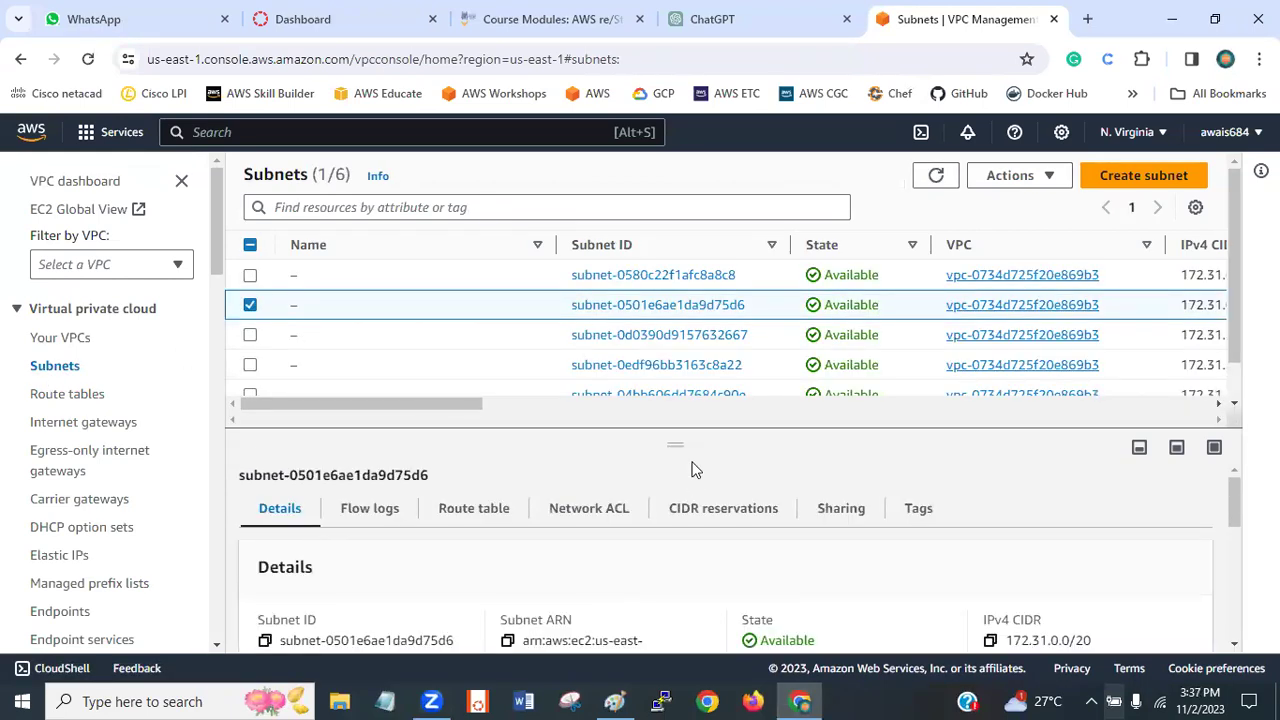
{"action": "left_click_drag", "start_coordinate": [680, 448], "coordinate": [680, 520]}
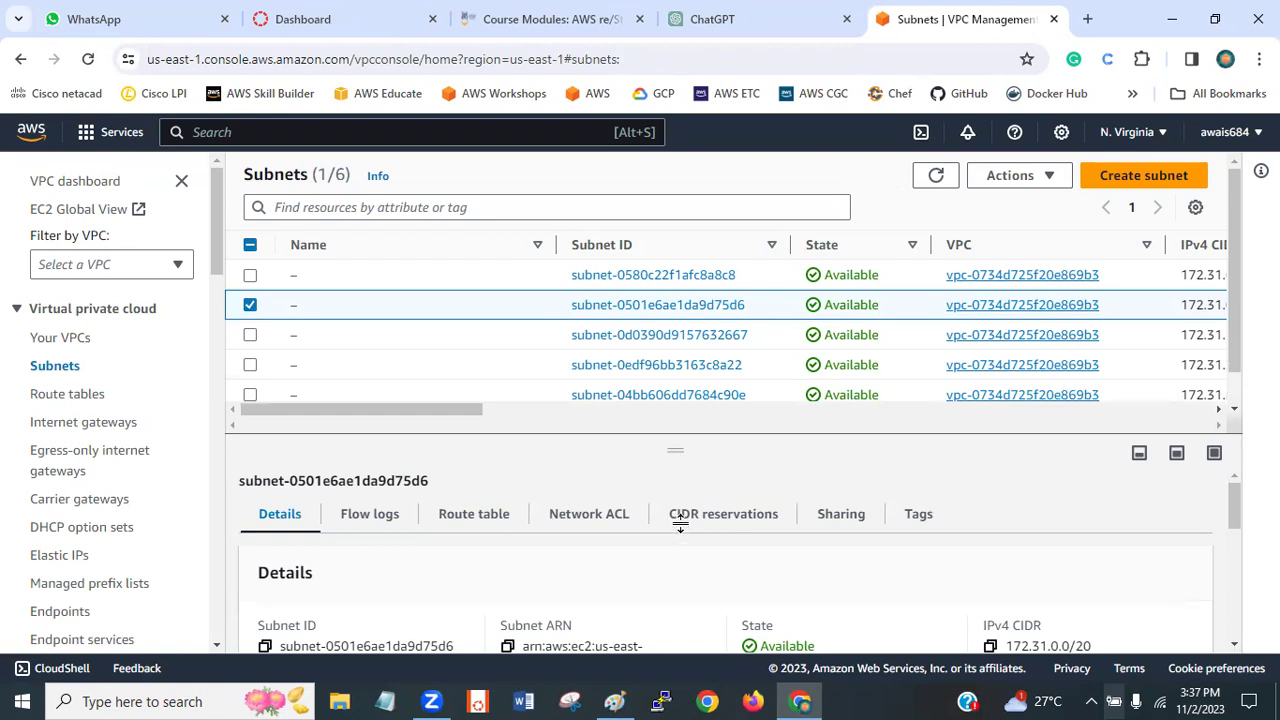
{"action": "left_click", "coordinate": [241, 306]}
{"action": "left_click", "coordinate": [251, 305]}
{"action": "left_click", "coordinate": [251, 306]}
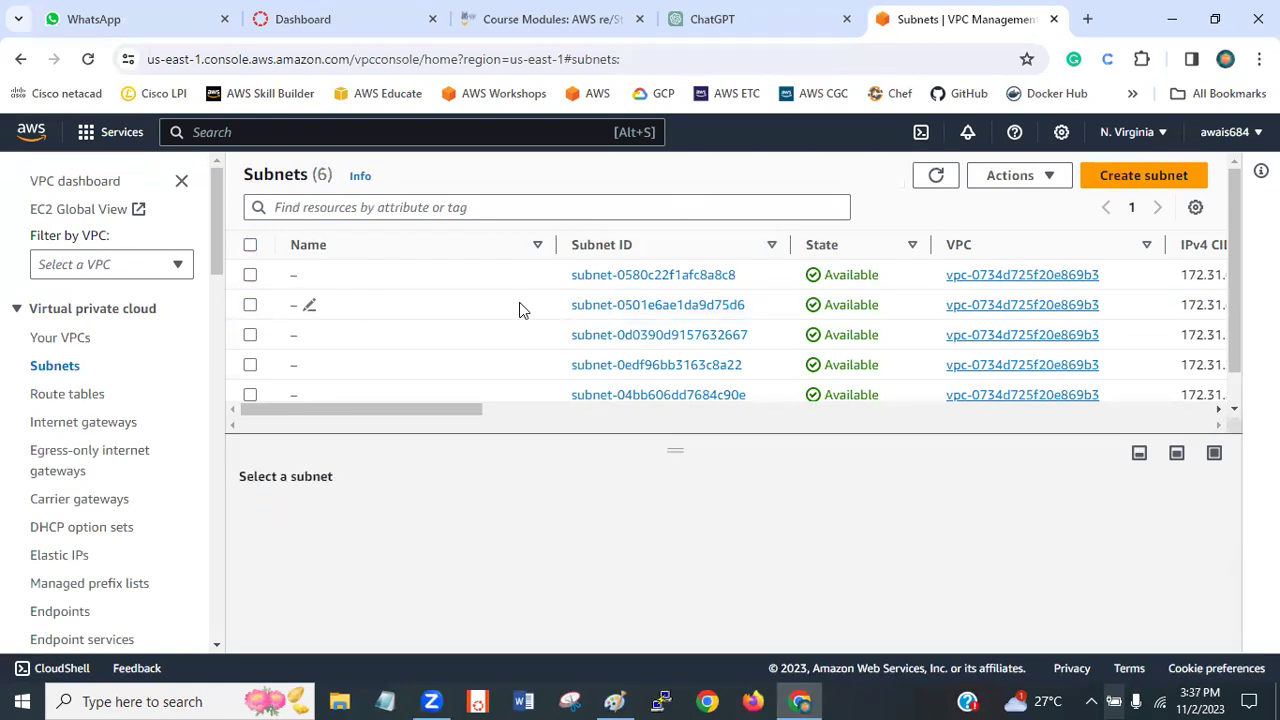
{"action": "mouse_move", "coordinate": [411, 411]}
{"action": "left_mouse_down"}
{"action": "mouse_move", "coordinate": [523, 403]}
{"action": "mouse_move", "coordinate": [398, 415]}
{"action": "left_mouse_up"}
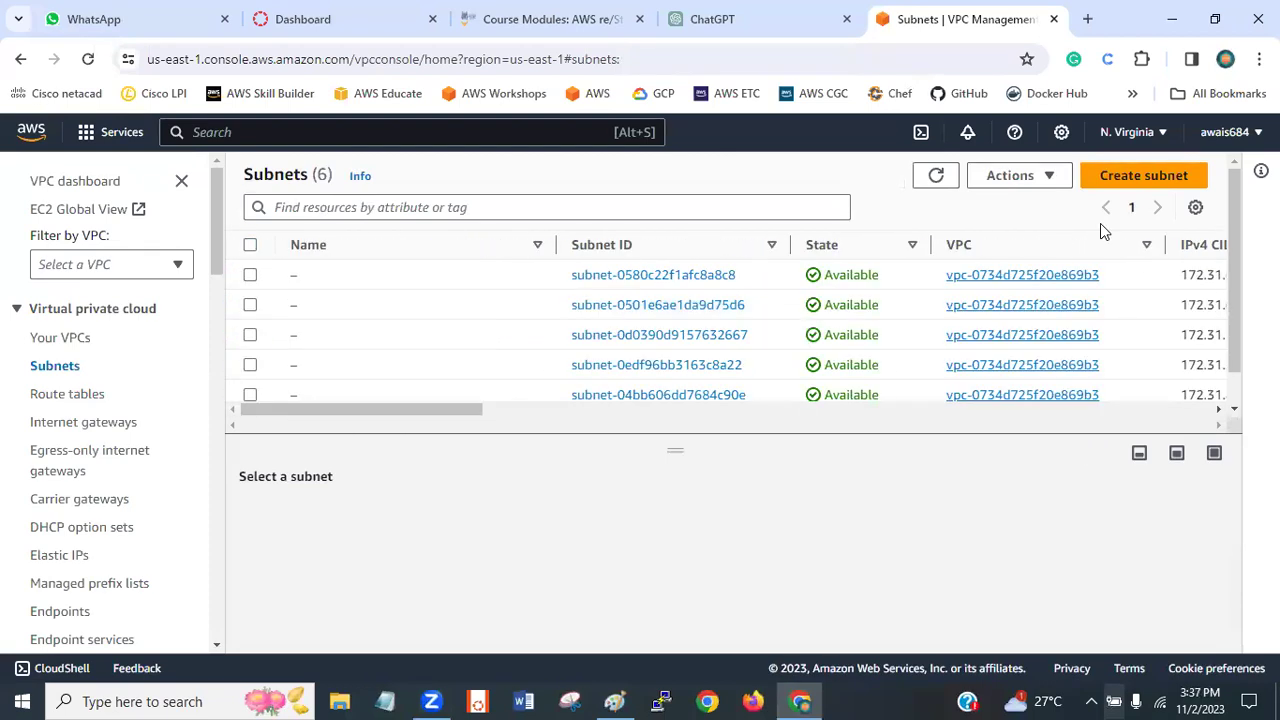
- Start creating a subnet and choose lab_vpc as the VPC it belongs to
{"action": "left_click", "coordinate": [1161, 178]}
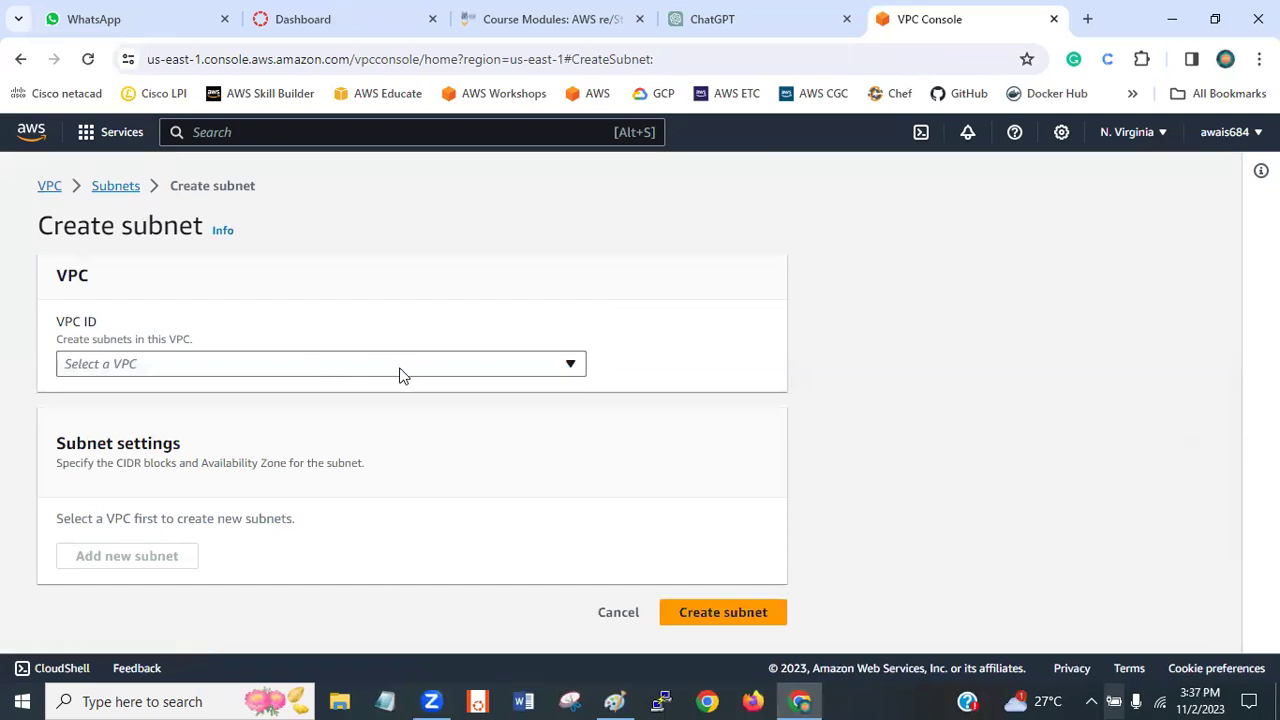
{"action": "left_click", "coordinate": [432, 371]}
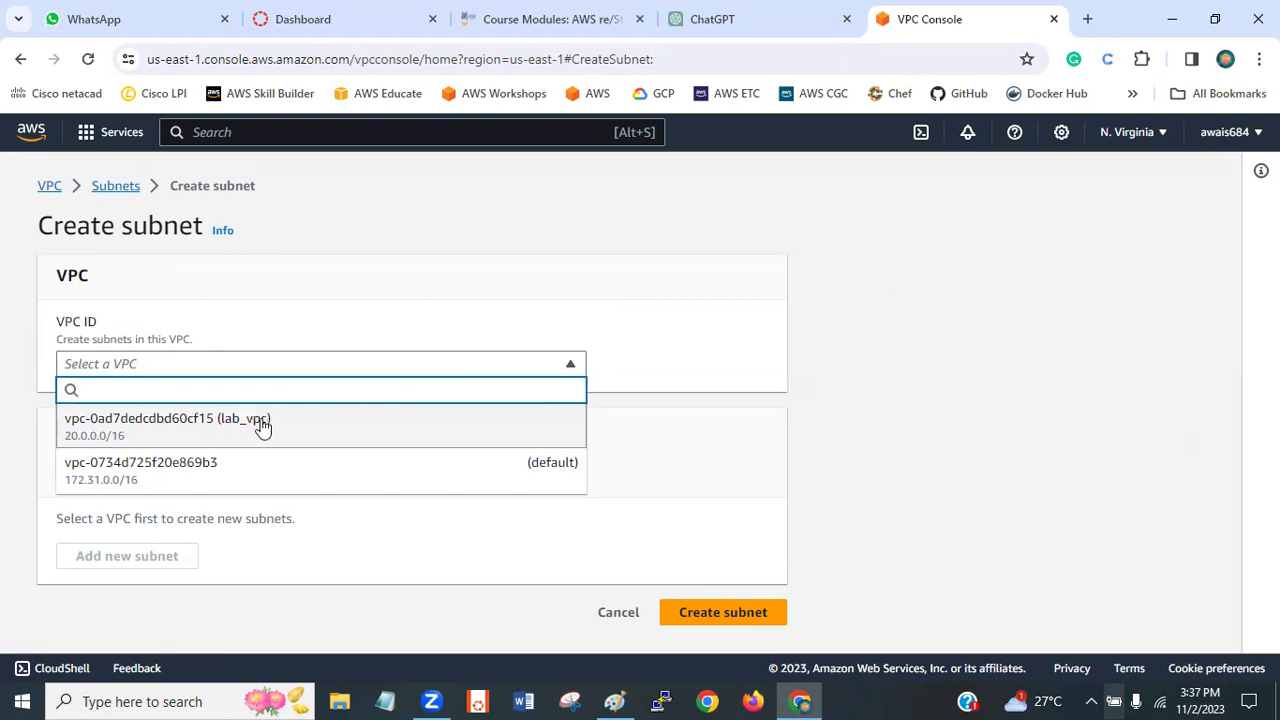
{"action": "left_click", "coordinate": [203, 425]}
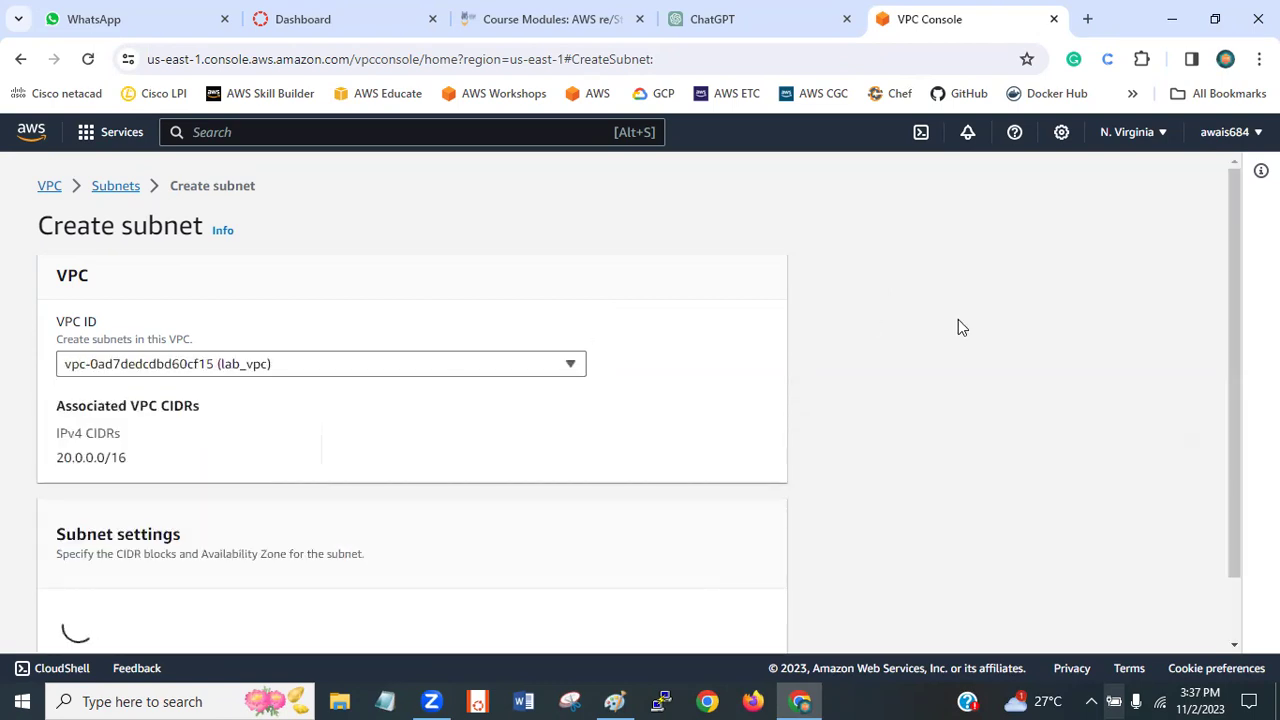
- Enter "public subnet" as the subnet name in the subnet settings, correcting typing slips
{"action": "left_click_drag", "start_coordinate": [1234, 337], "coordinate": [1243, 480]}
{"action": "left_click", "coordinate": [219, 391]}
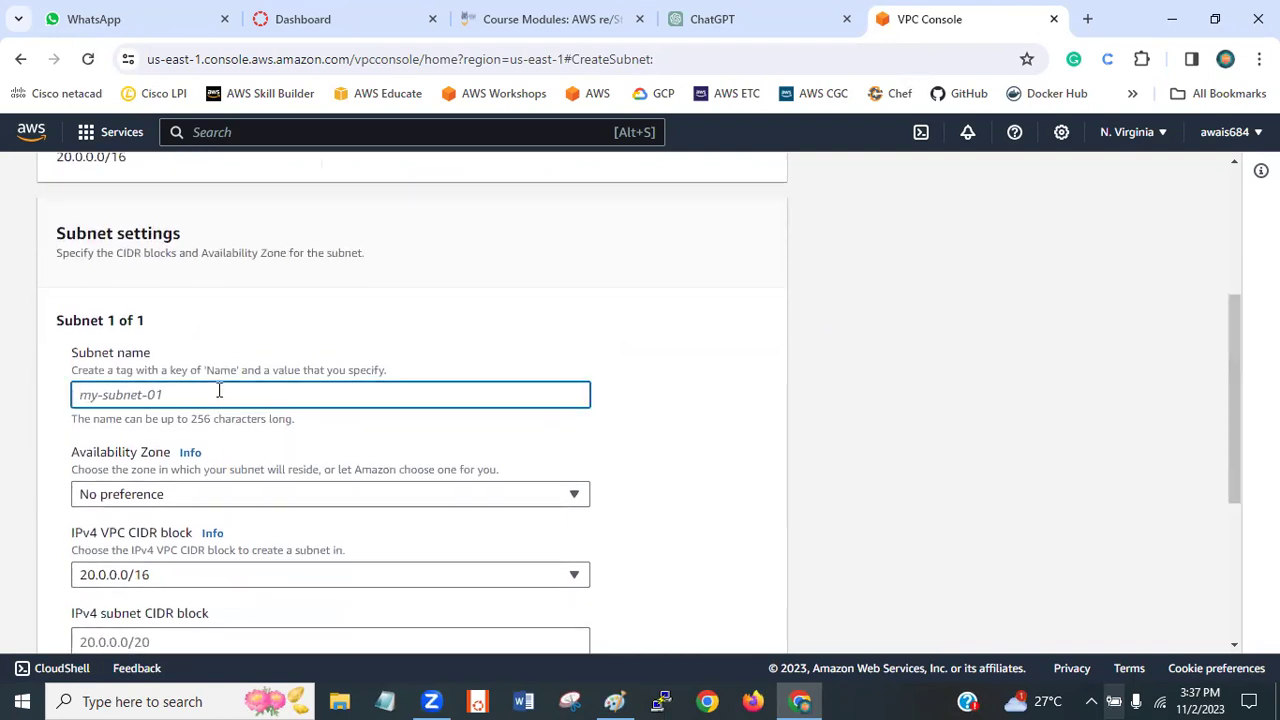
{"action": "type", "text": "pub"}
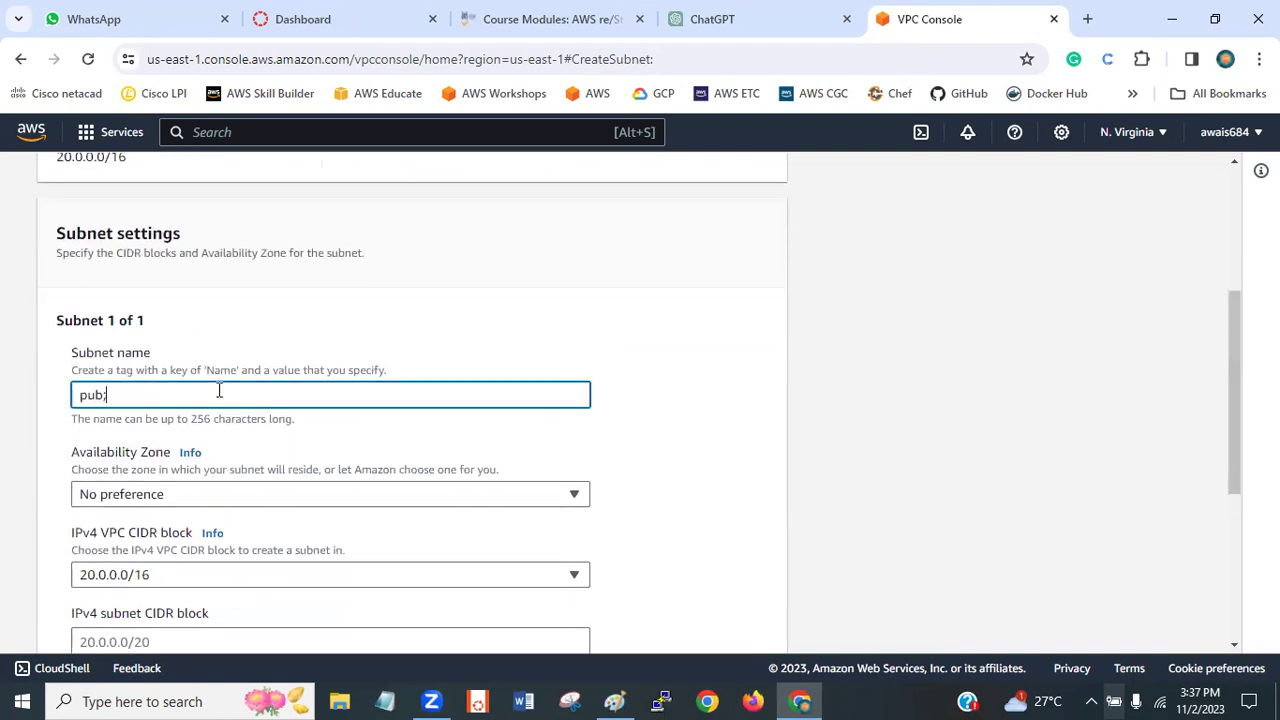
{"action": "key", "text": "BackSpace"}
{"action": "key", "text": "BackSpace"}
{"action": "type", "text": ";"}
{"action": "key", "text": "BackSpace"}
{"action": "key", "text": "BackSpace"}
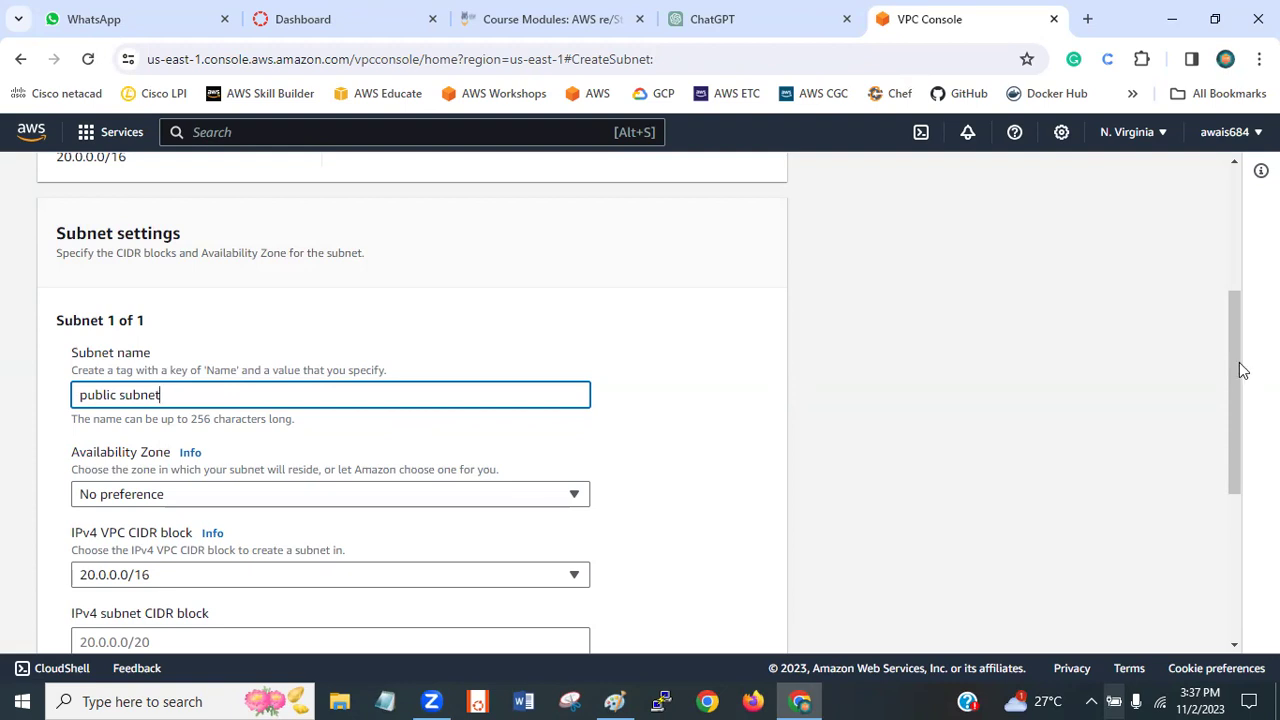
- Review the availability zones offered for the public subnet and choose US East (N. Virginia) / us-east-1a
{"action": "left_click_drag", "start_coordinate": [1240, 366], "coordinate": [1240, 409]}
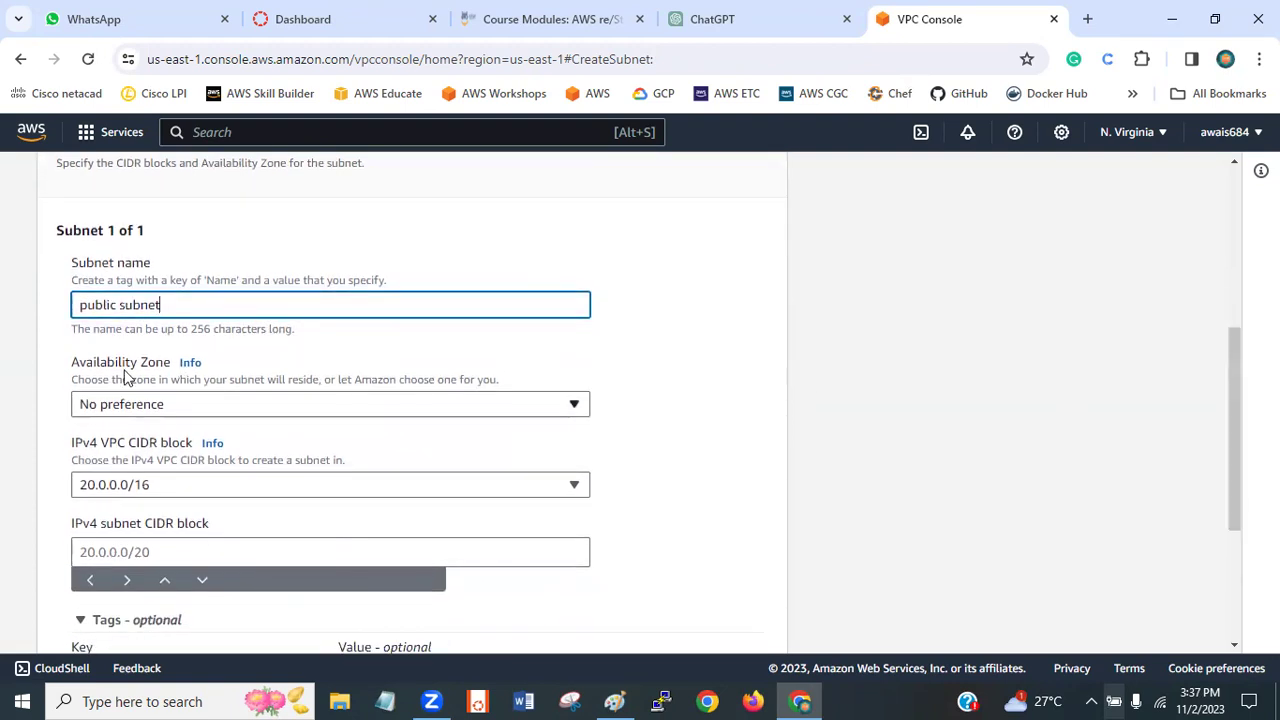
{"action": "left_click", "coordinate": [315, 405]}
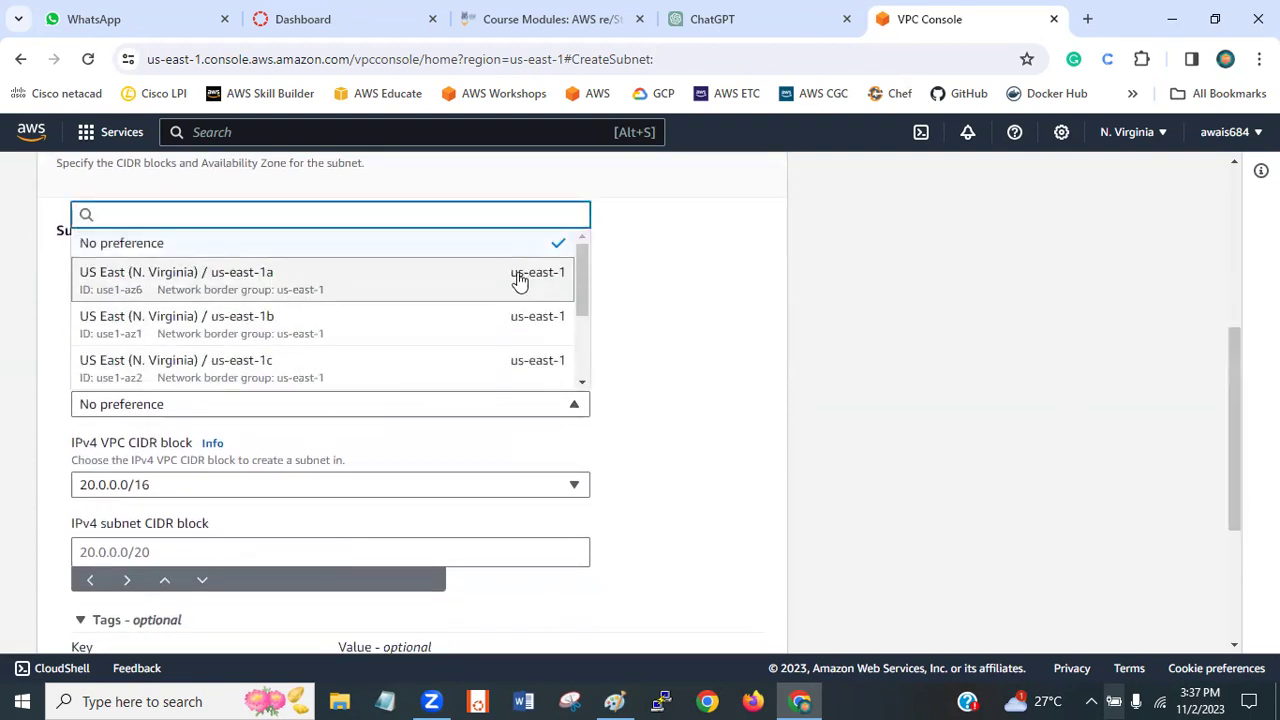
{"action": "left_click_drag", "start_coordinate": [580, 272], "coordinate": [579, 352]}
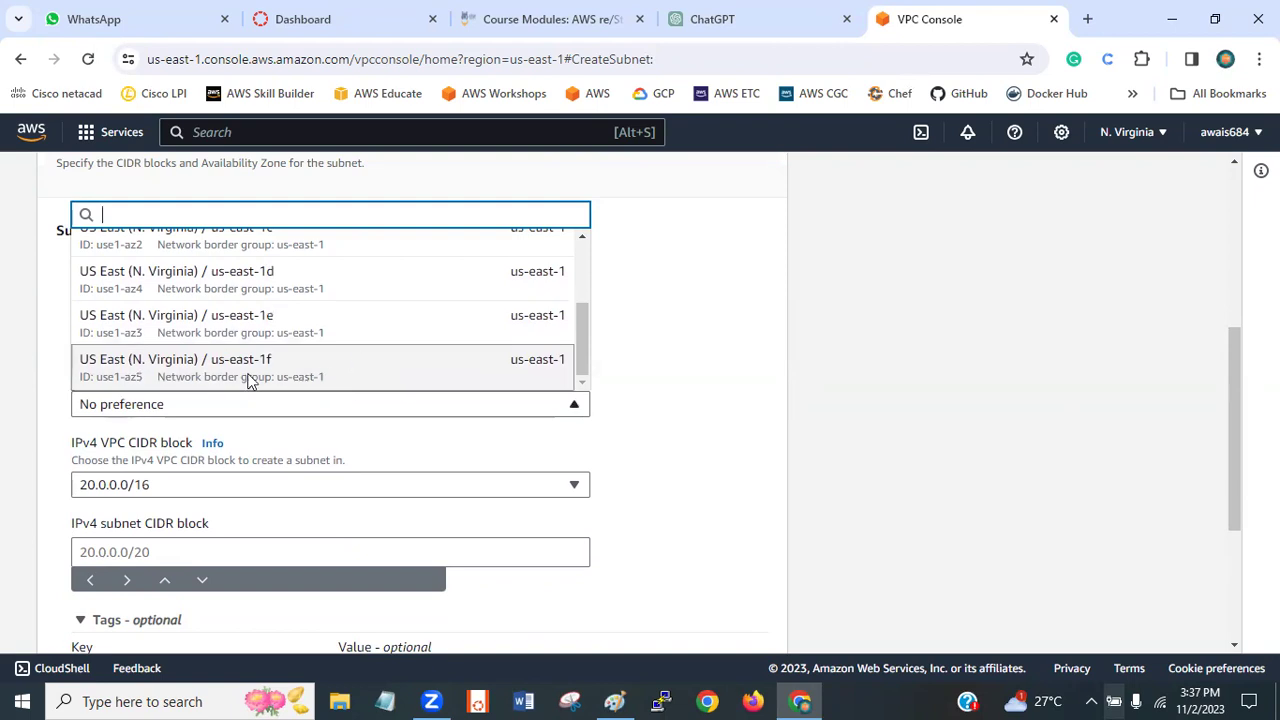
{"action": "left_click_drag", "start_coordinate": [580, 337], "coordinate": [580, 262]}
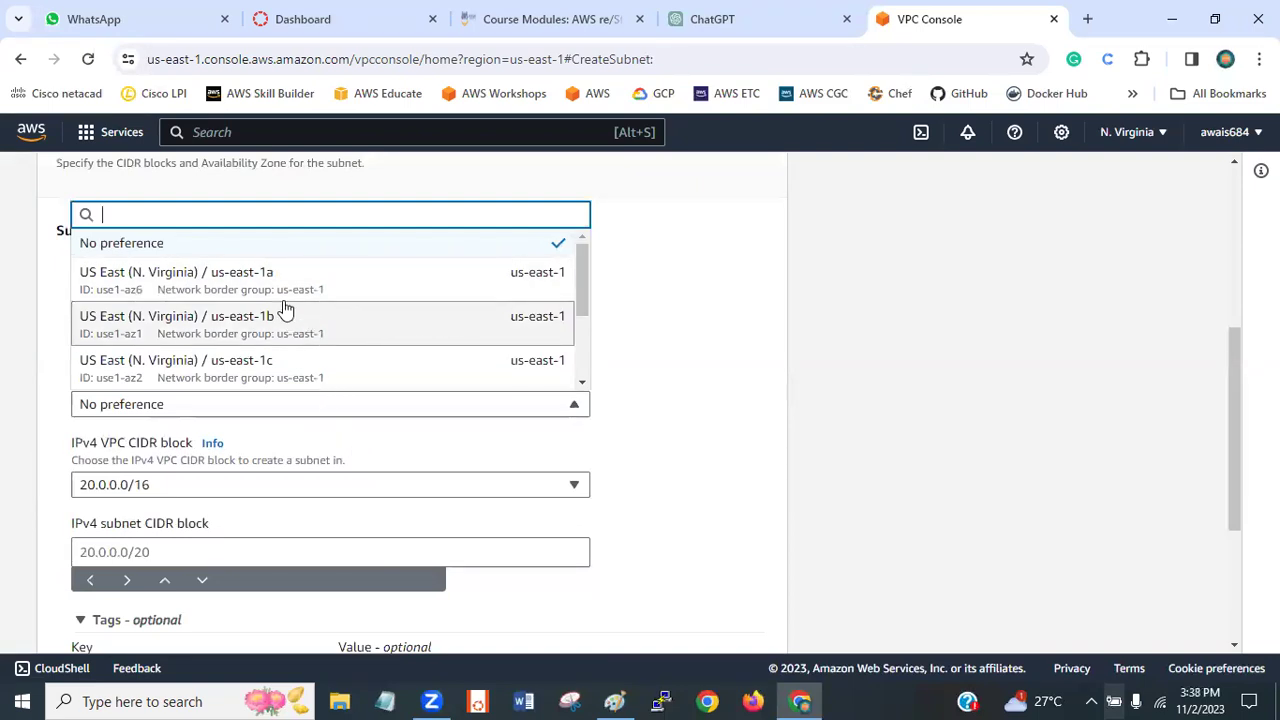
{"action": "scroll", "coordinate": [581, 270], "scroll_direction": "down", "scroll_amount": 3}
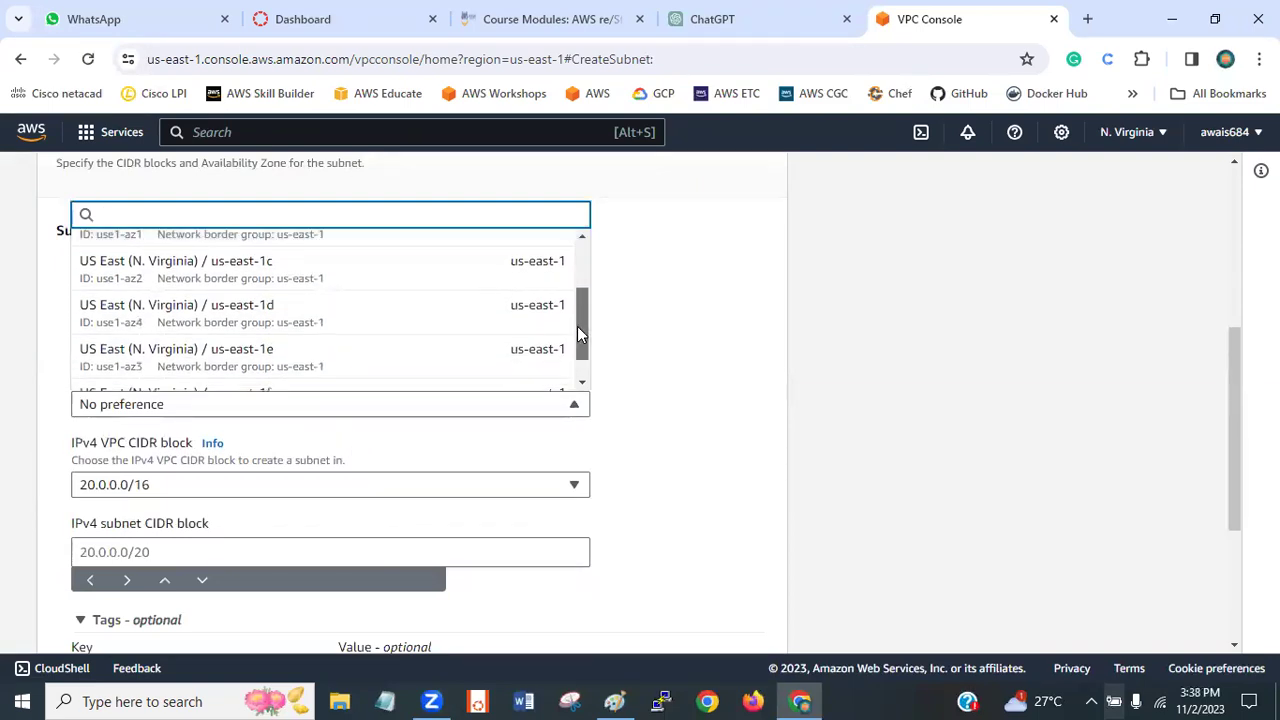
{"action": "left_click", "coordinate": [738, 376]}
{"action": "left_click", "coordinate": [223, 407]}
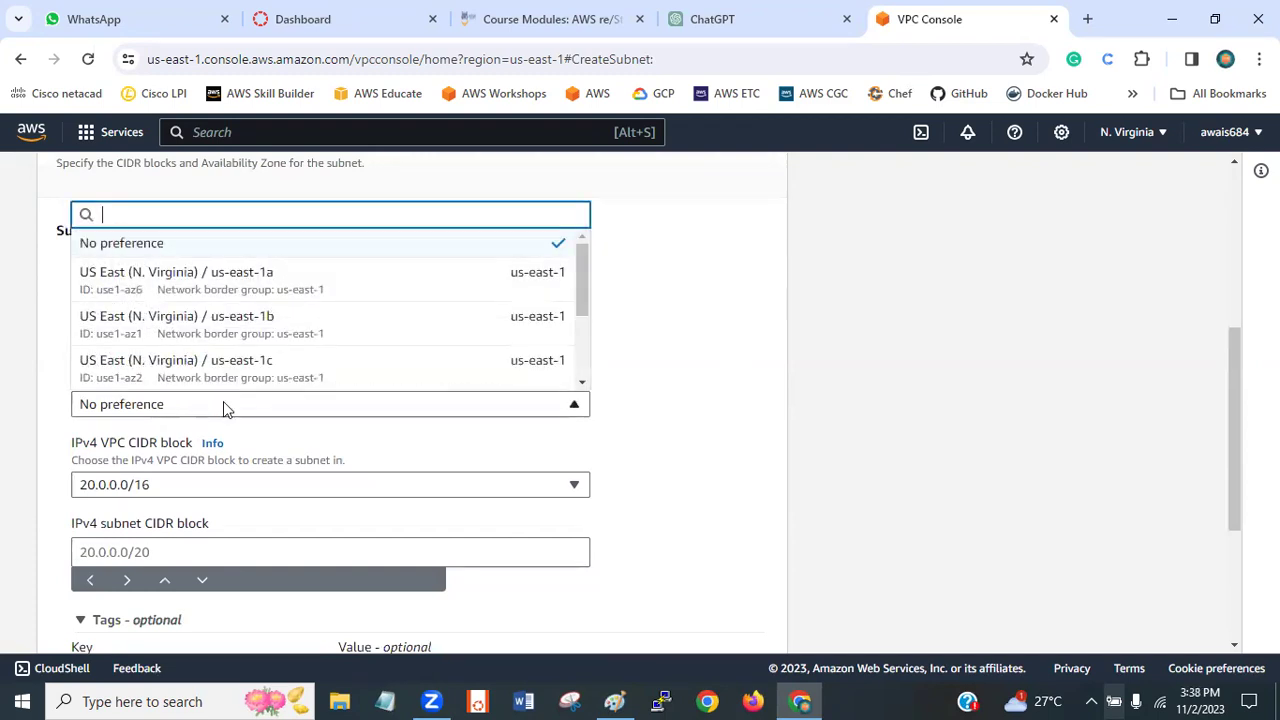
{"action": "left_click", "coordinate": [604, 326]}
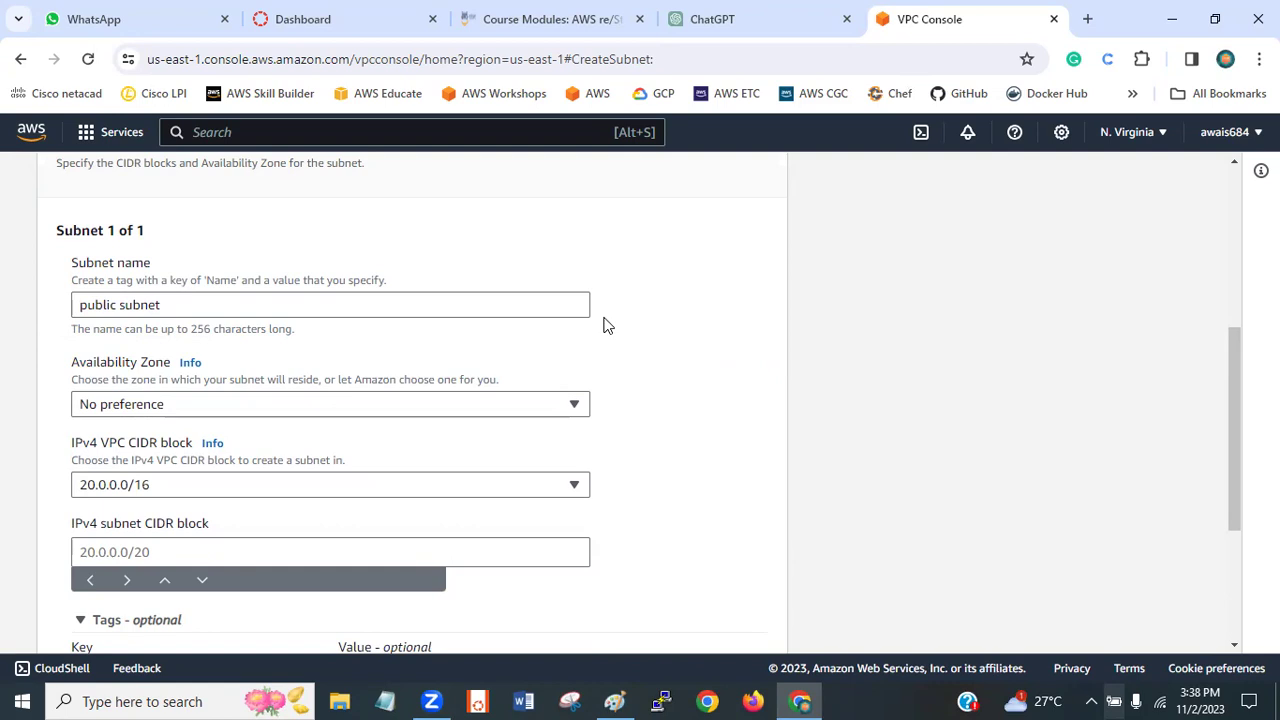
{"action": "left_click", "coordinate": [537, 410]}
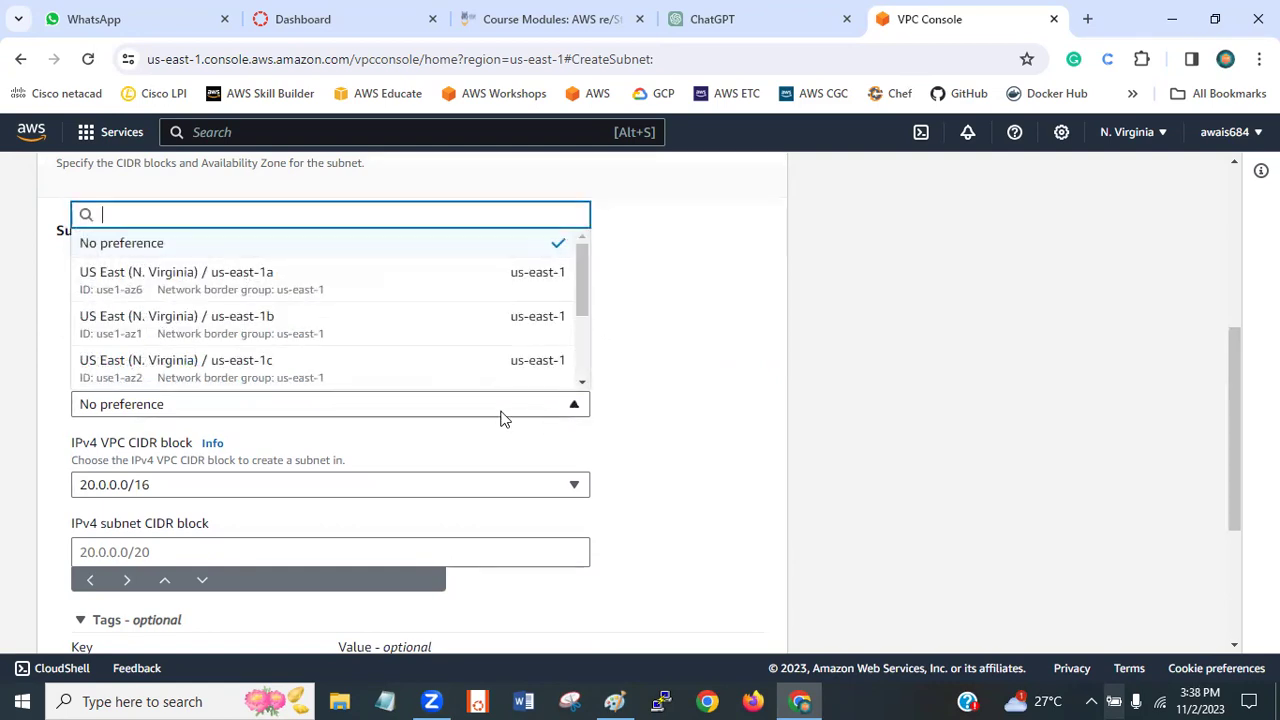
{"action": "left_click", "coordinate": [358, 276]}
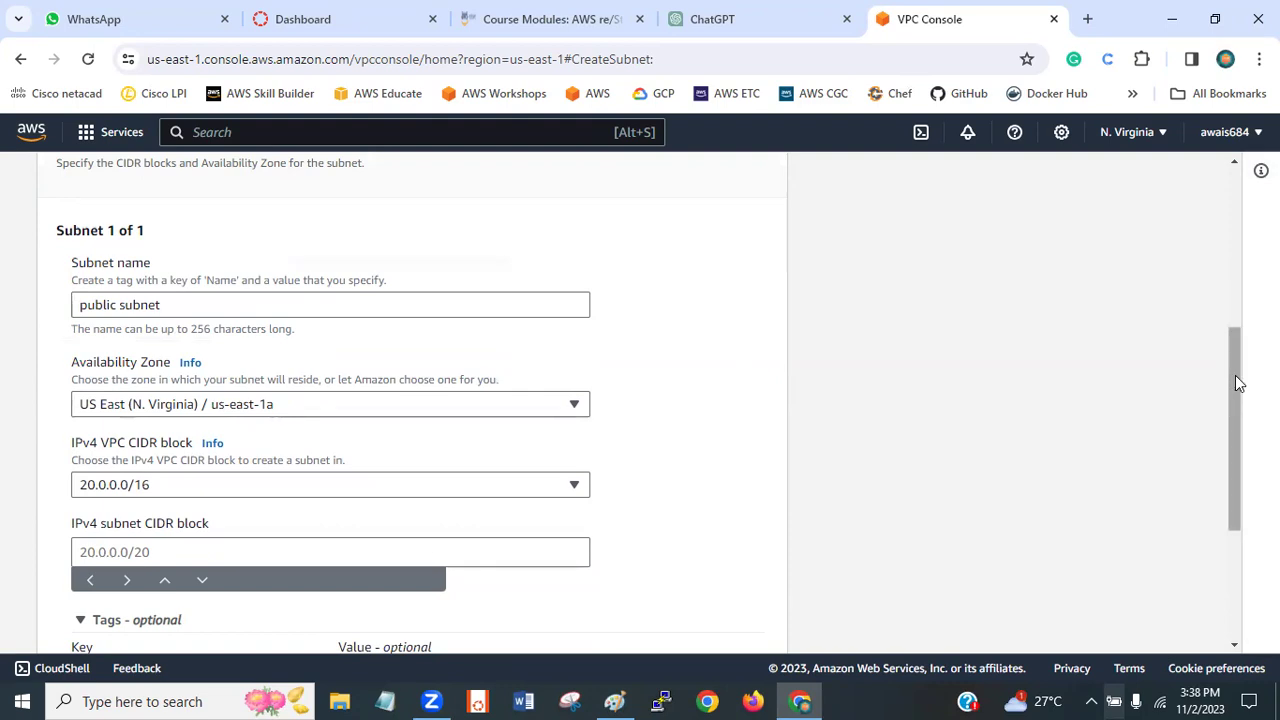
- Keep 20.0.0.0/16 as the IPv4 VPC CIDR block and set the public subnet's IPv4 CIDR block to 20.0.0.0/24
{"action": "left_click_drag", "start_coordinate": [1237, 371], "coordinate": [1234, 425]}
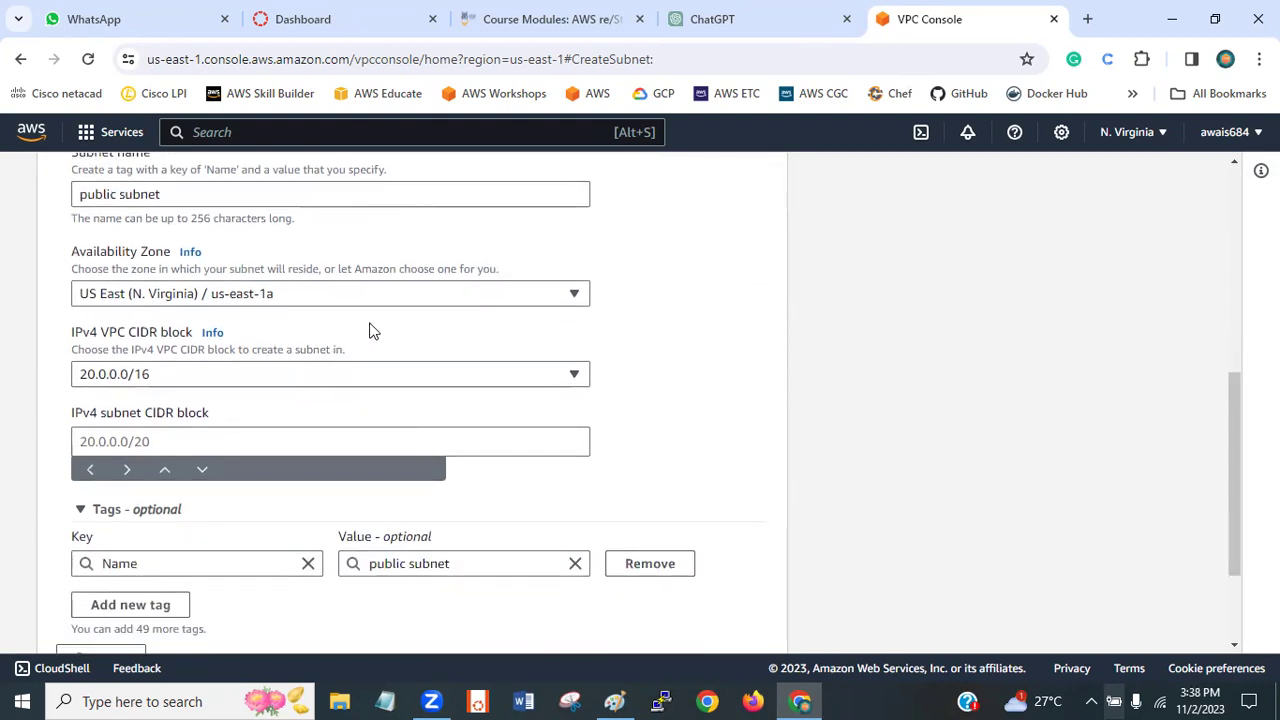
{"action": "left_click", "coordinate": [267, 385]}
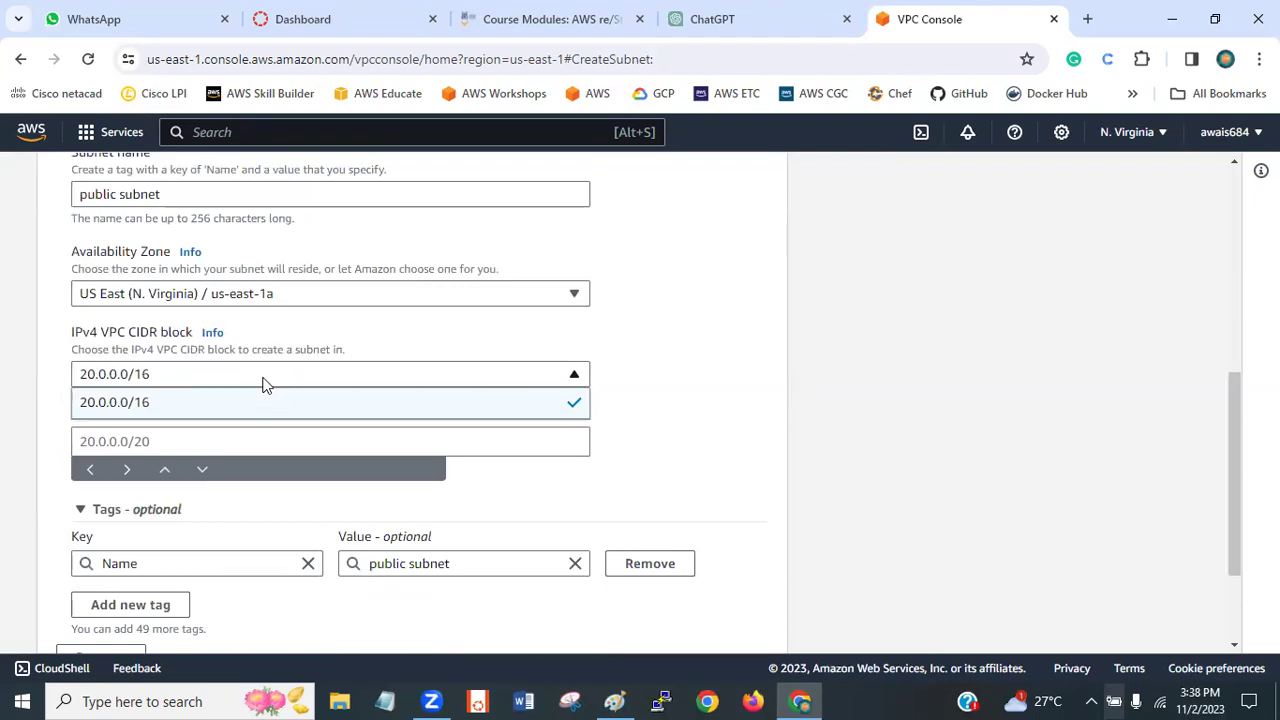
{"action": "left_click", "coordinate": [183, 375]}
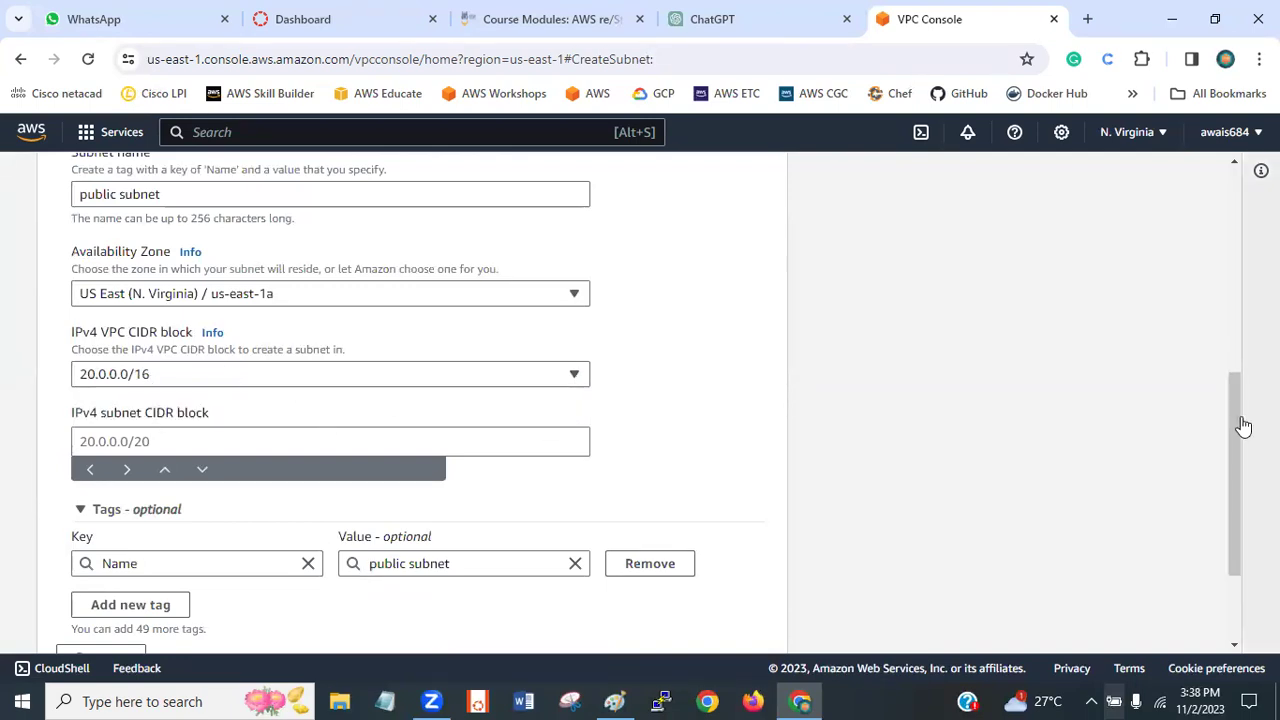
{"action": "left_click_drag", "start_coordinate": [1233, 442], "coordinate": [1233, 470]}
{"action": "left_click", "coordinate": [145, 373]}
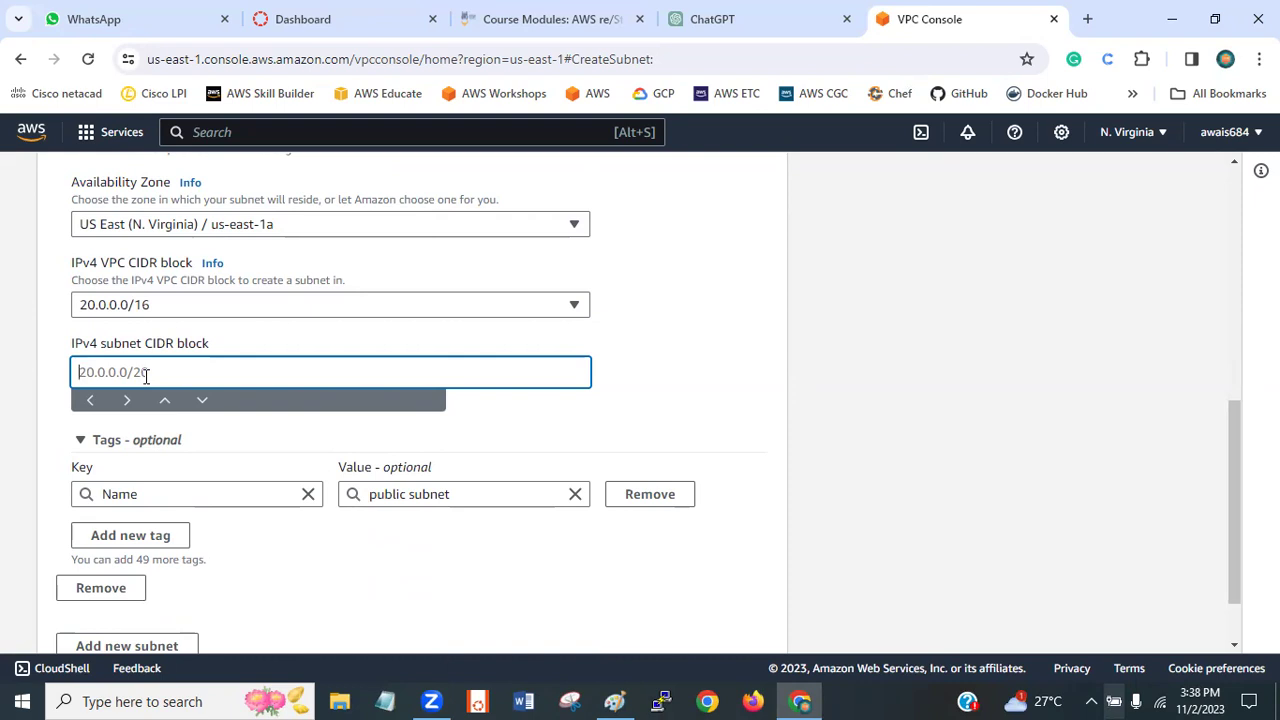
{"action": "type", "text": "20.0.0.0/24"}
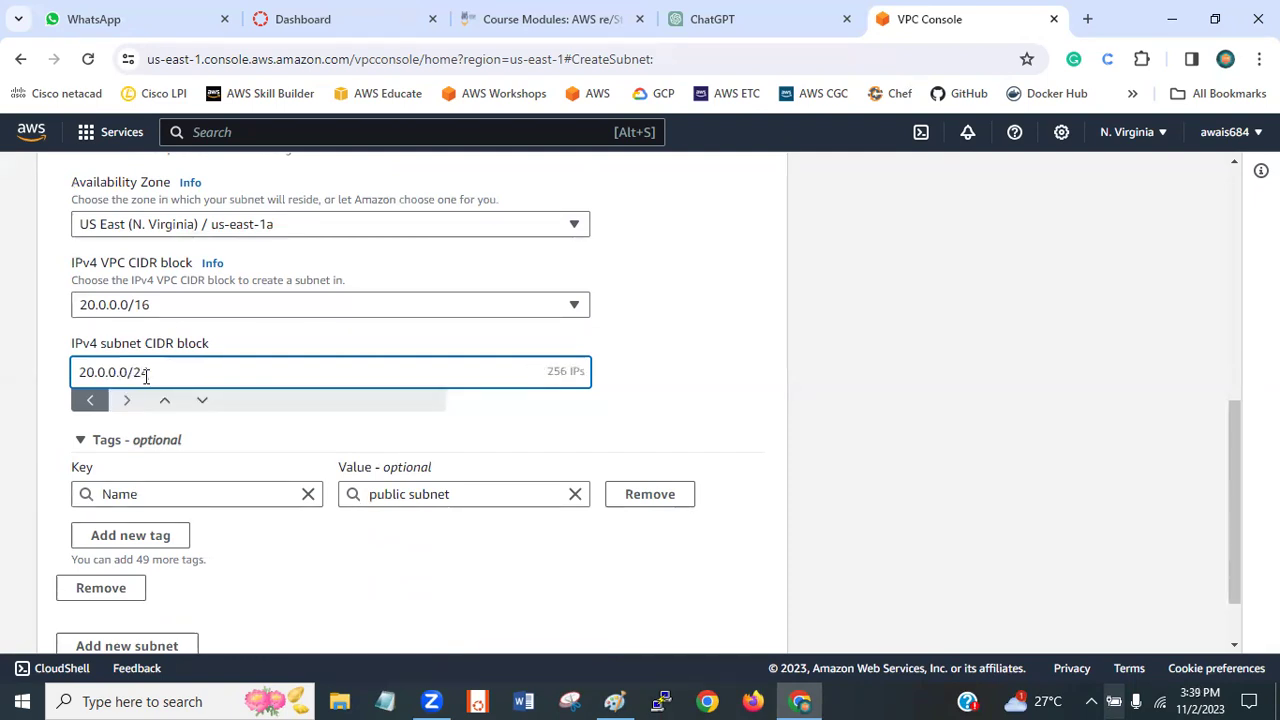
{"action": "left_click", "coordinate": [810, 372]}
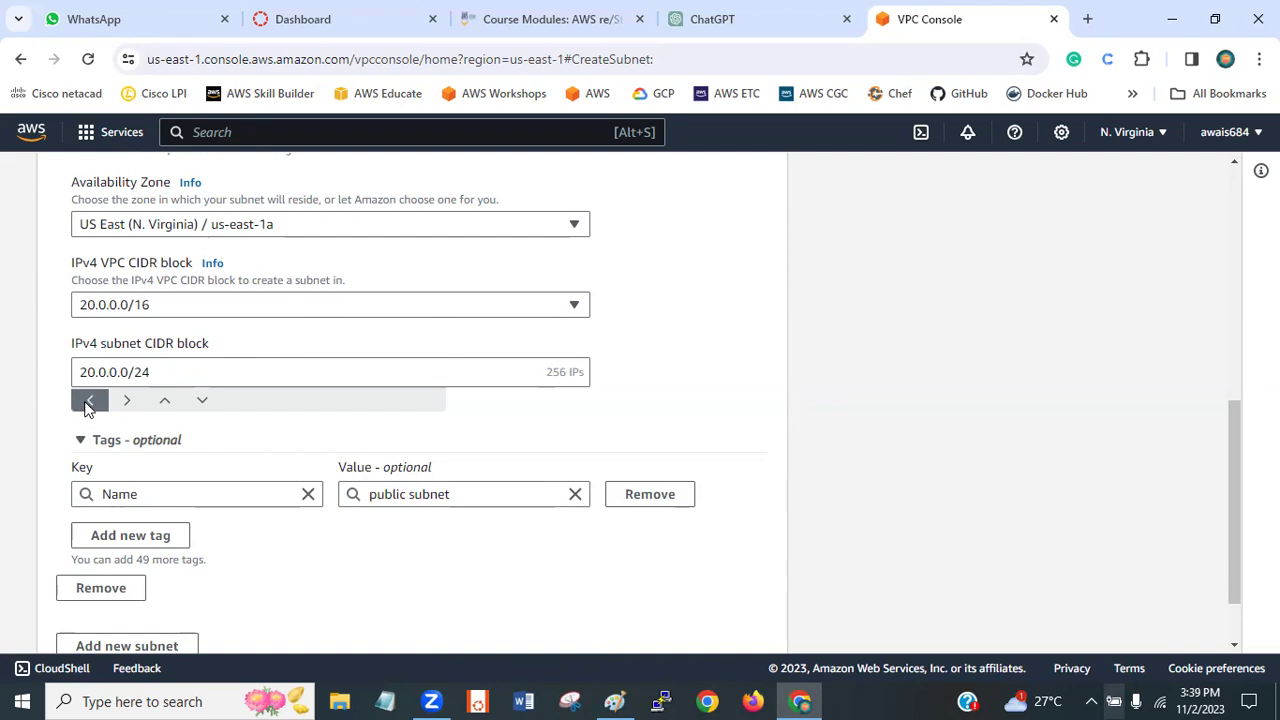
- Shift the public subnet's CIDR block forward to 20.0.1.0/24 and back to 20.0.0.0/24
{"action": "left_click", "coordinate": [125, 402]}
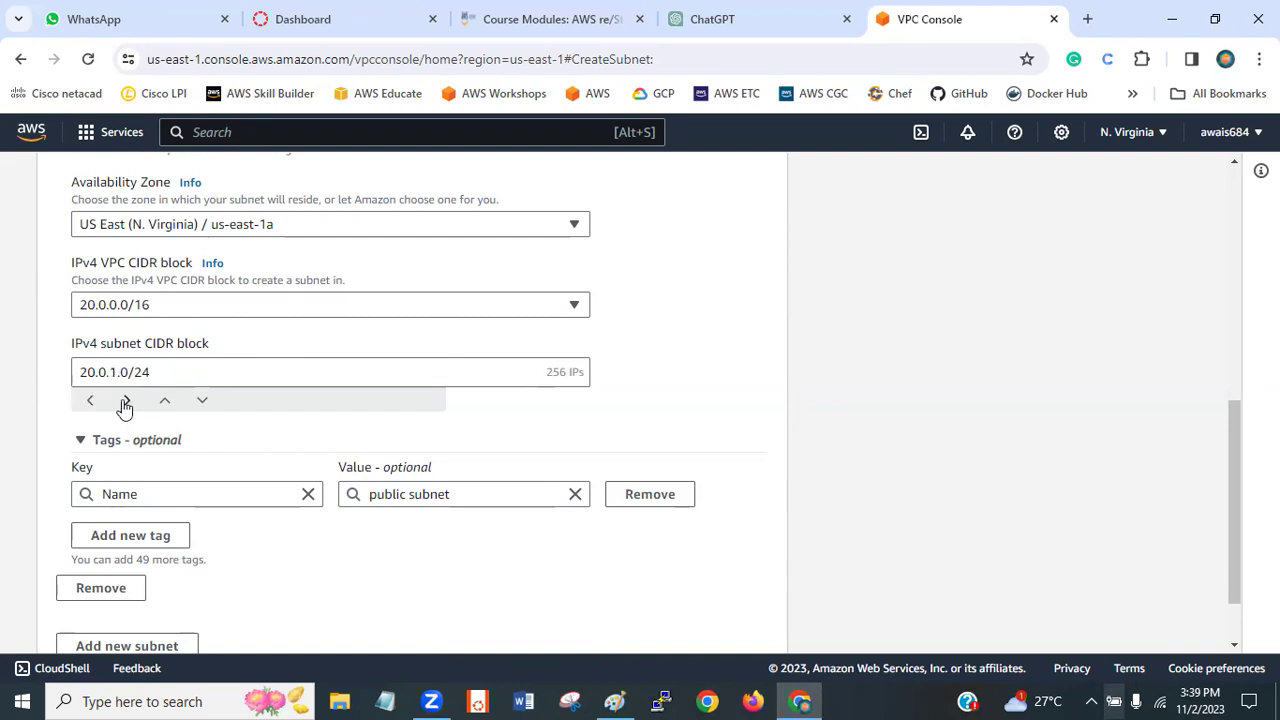
{"action": "left_click", "coordinate": [89, 400]}
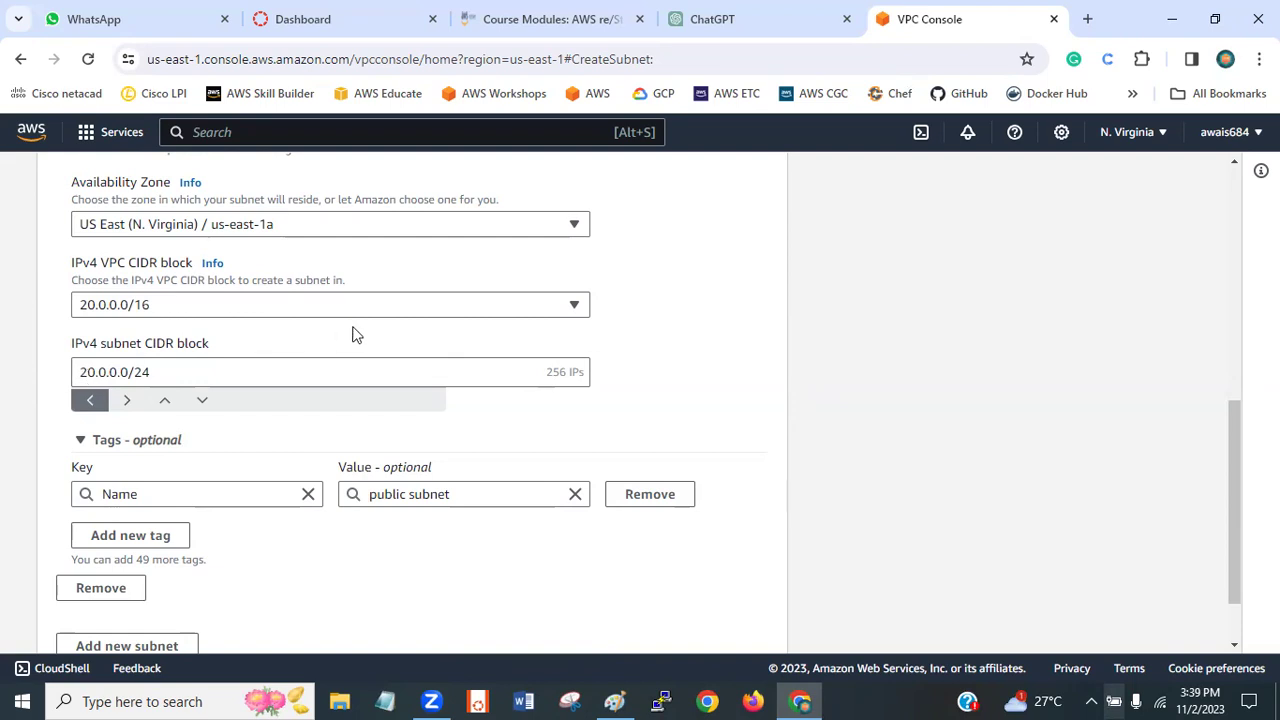
{"action": "left_click_drag", "start_coordinate": [151, 372], "coordinate": [214, 334]}
{"action": "left_click", "coordinate": [874, 306]}
- Try 20.0.3.0/24 and 20.0.9.0/24 as the public subnet's CIDR block, and restore 20.0.0.0/24
{"action": "left_click_drag", "start_coordinate": [1238, 490], "coordinate": [1237, 536]}
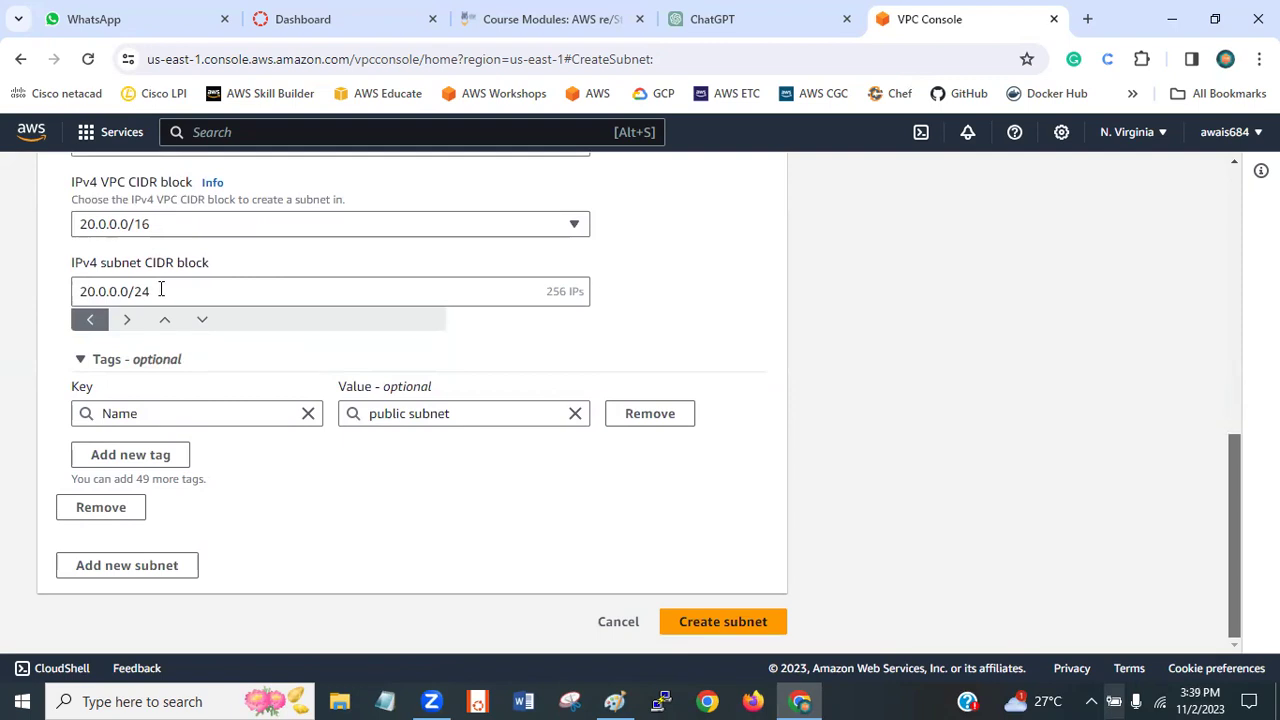
{"action": "left_click_drag", "start_coordinate": [161, 290], "coordinate": [74, 292]}
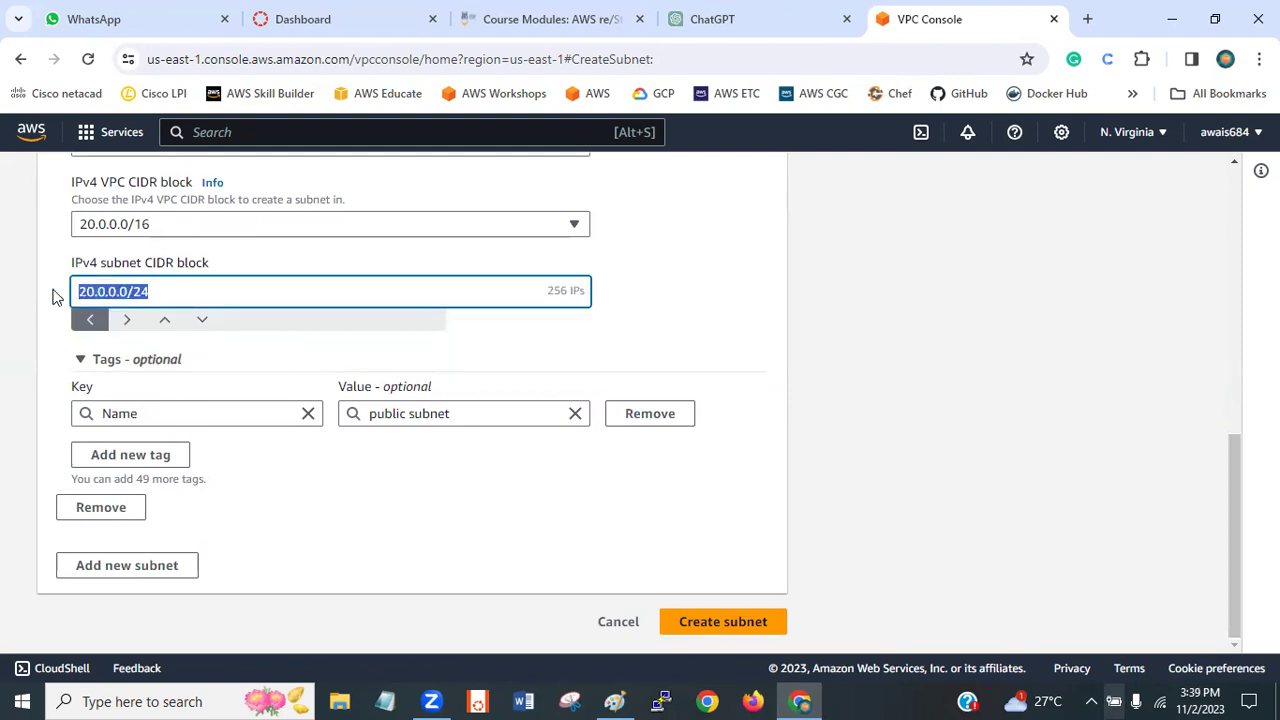
{"action": "left_click", "coordinate": [55, 296]}
{"action": "left_click_drag", "start_coordinate": [153, 290], "coordinate": [80, 290]}
{"action": "left_click", "coordinate": [755, 316]}
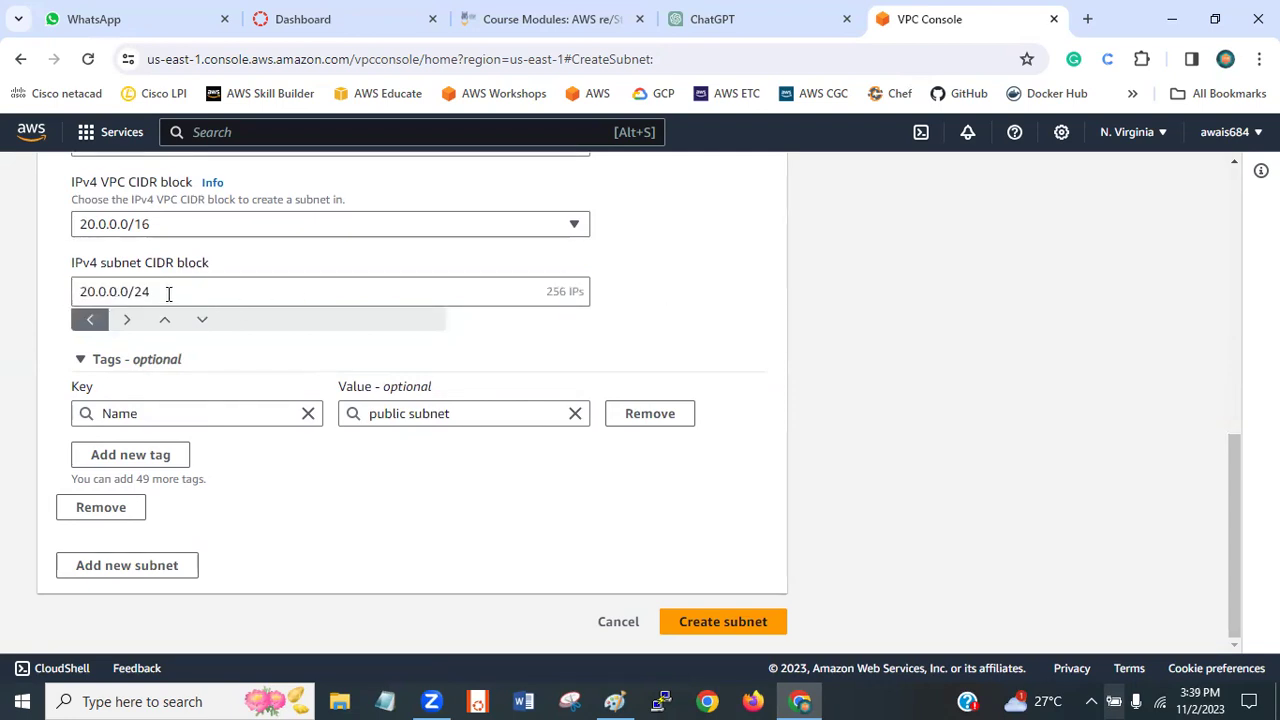
{"action": "left_click", "coordinate": [116, 293]}
{"action": "key", "text": "BackSpace"}
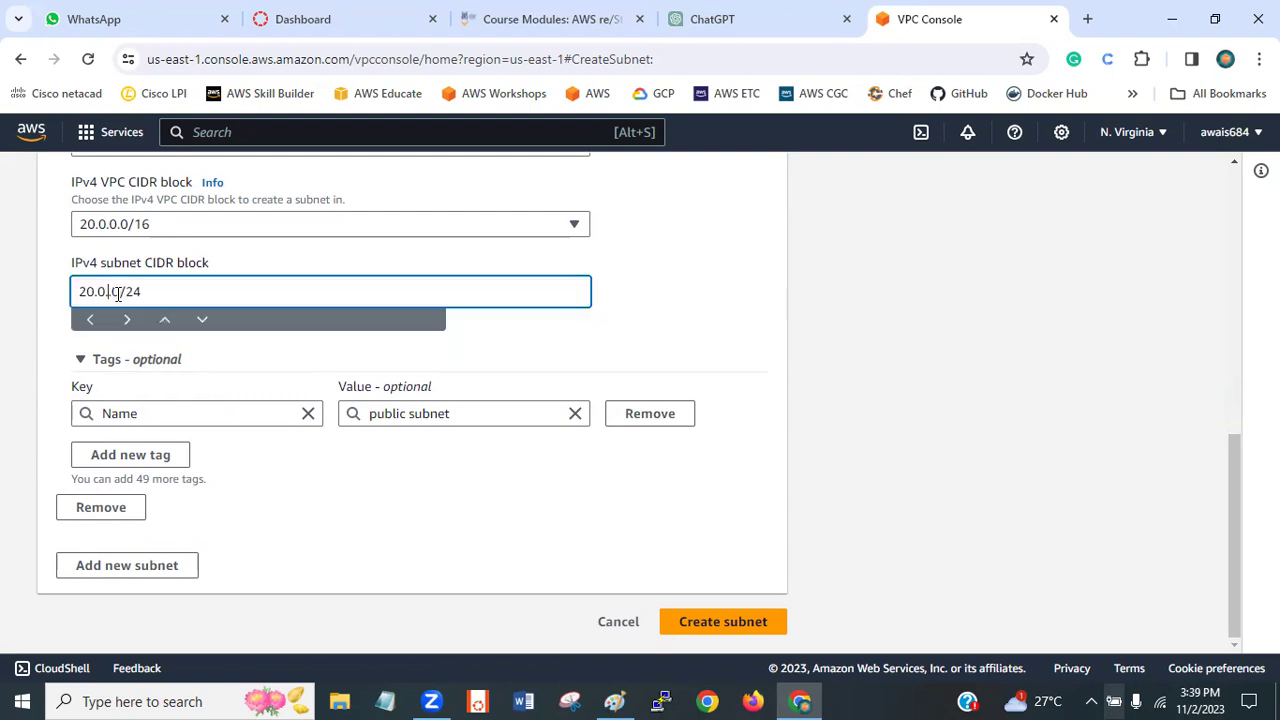
{"action": "type", "text": "3"}
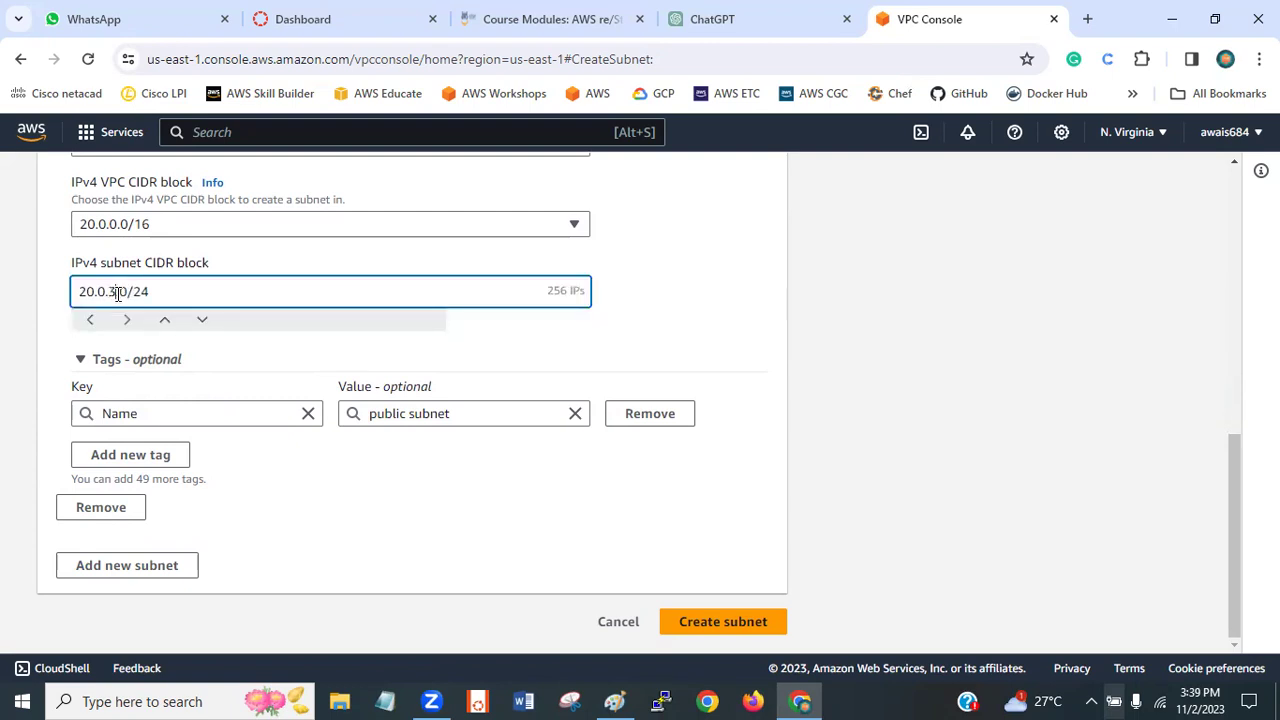
{"action": "key", "text": "BackSpace"}
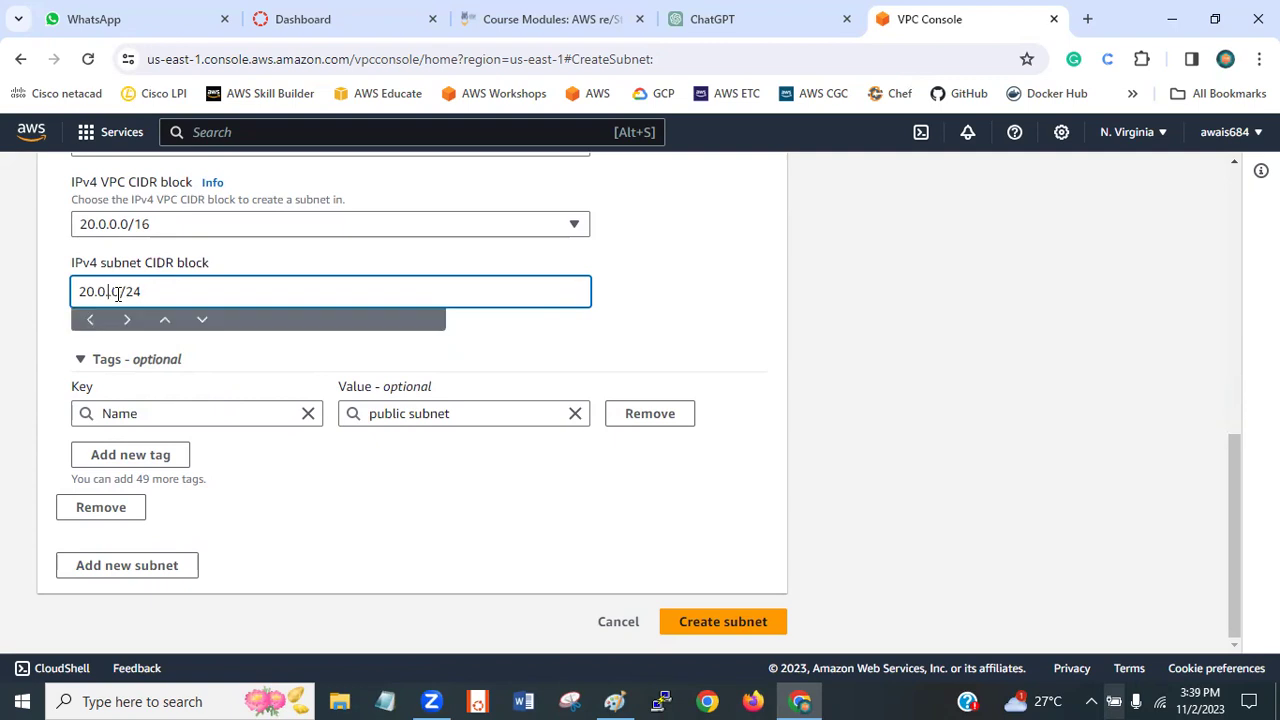
{"action": "type", "text": "9"}
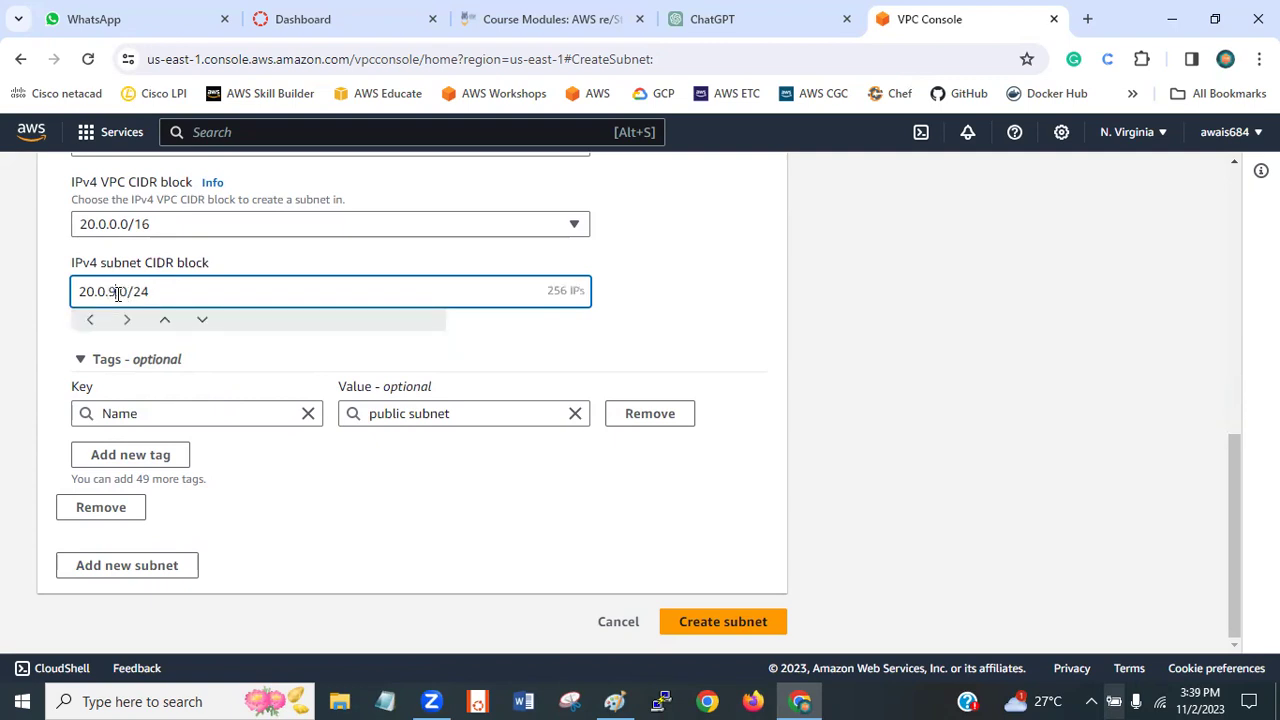
{"action": "key", "text": "BackSpace"}
{"action": "type", "text": "0"}
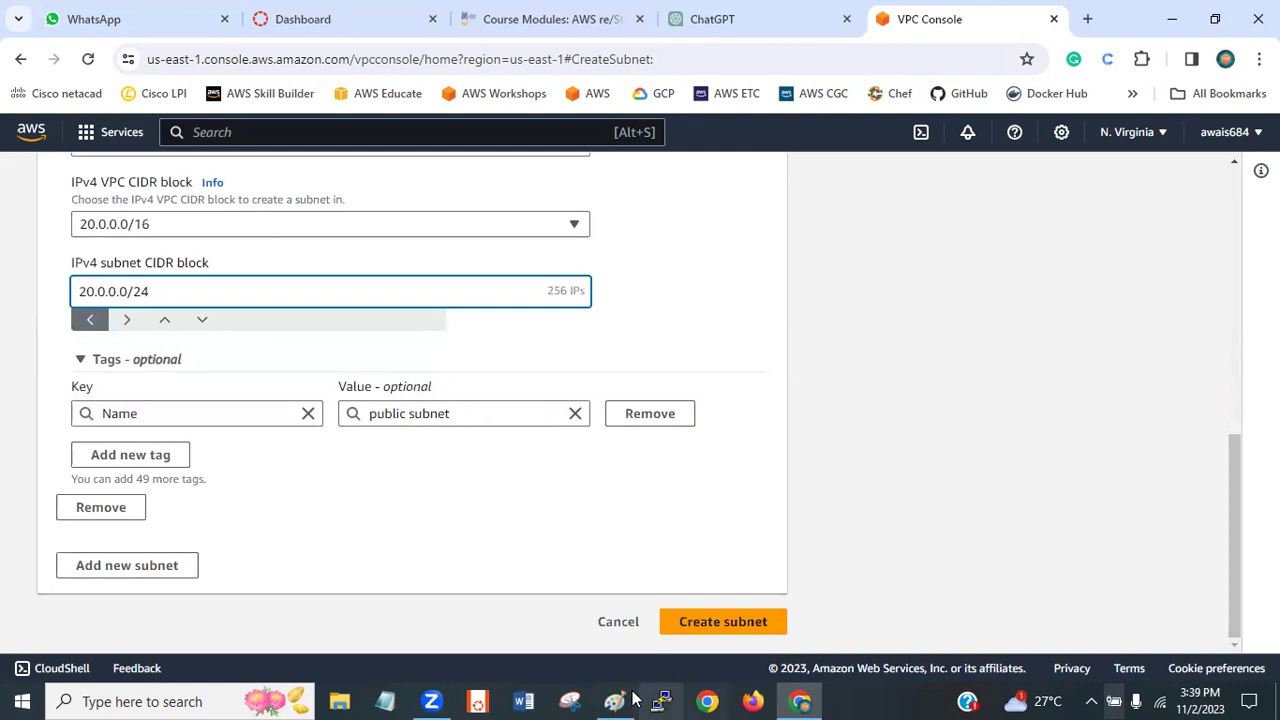
- Shorten the subnet CIDR prefix to /2 to compare the address count, and set it back to /24
{"action": "double_click", "coordinate": [580, 291]}
{"action": "left_click", "coordinate": [153, 290]}
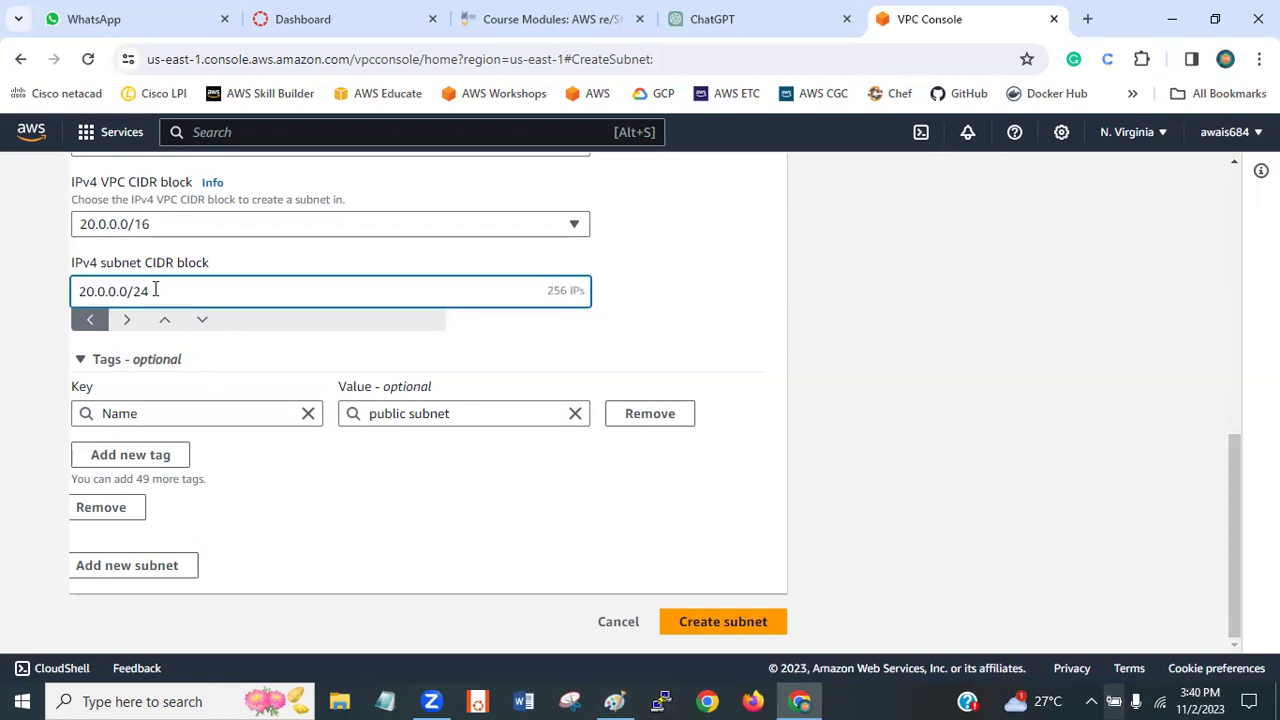
{"action": "key", "text": "BackSpace"}
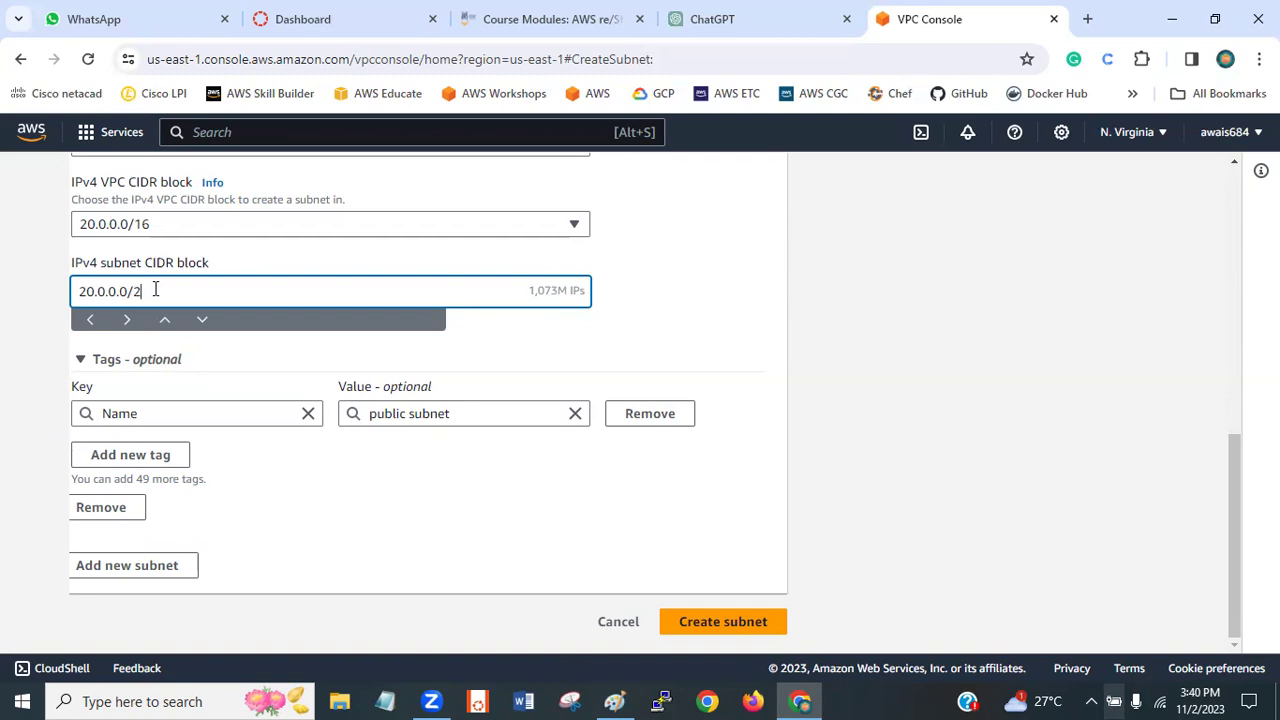
{"action": "type", "text": "4"}
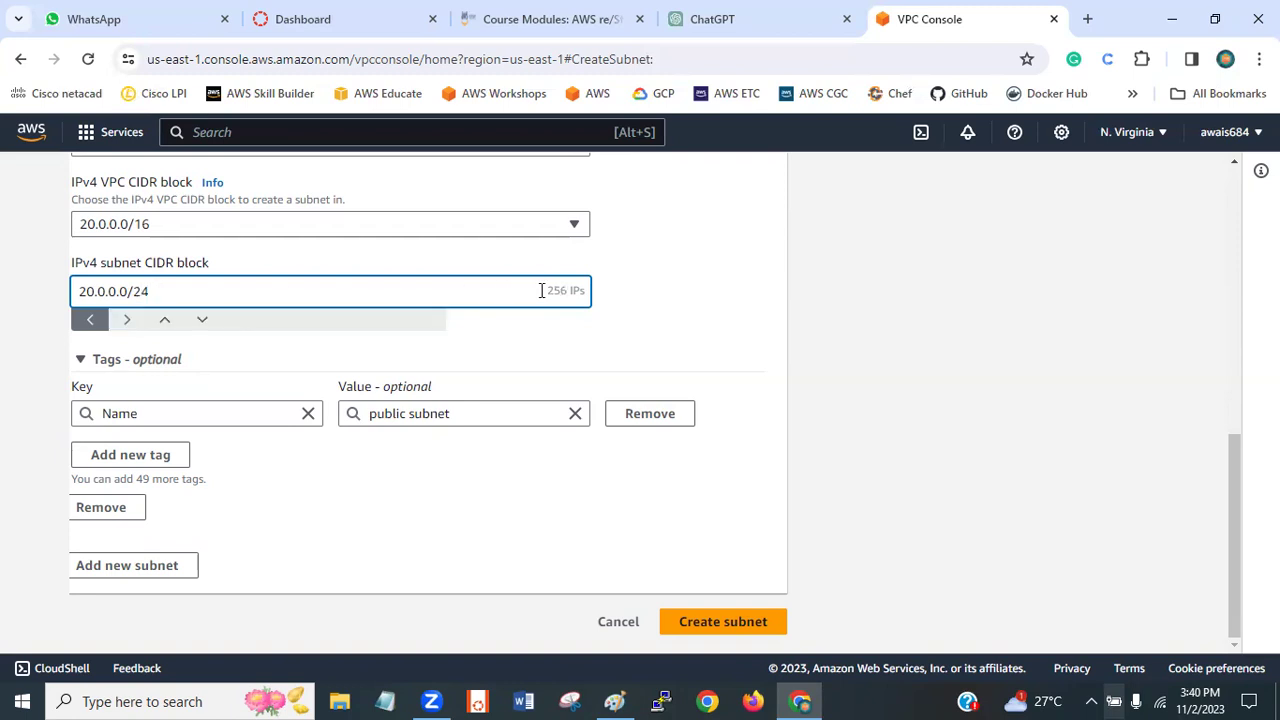
{"action": "left_click", "coordinate": [847, 348]}
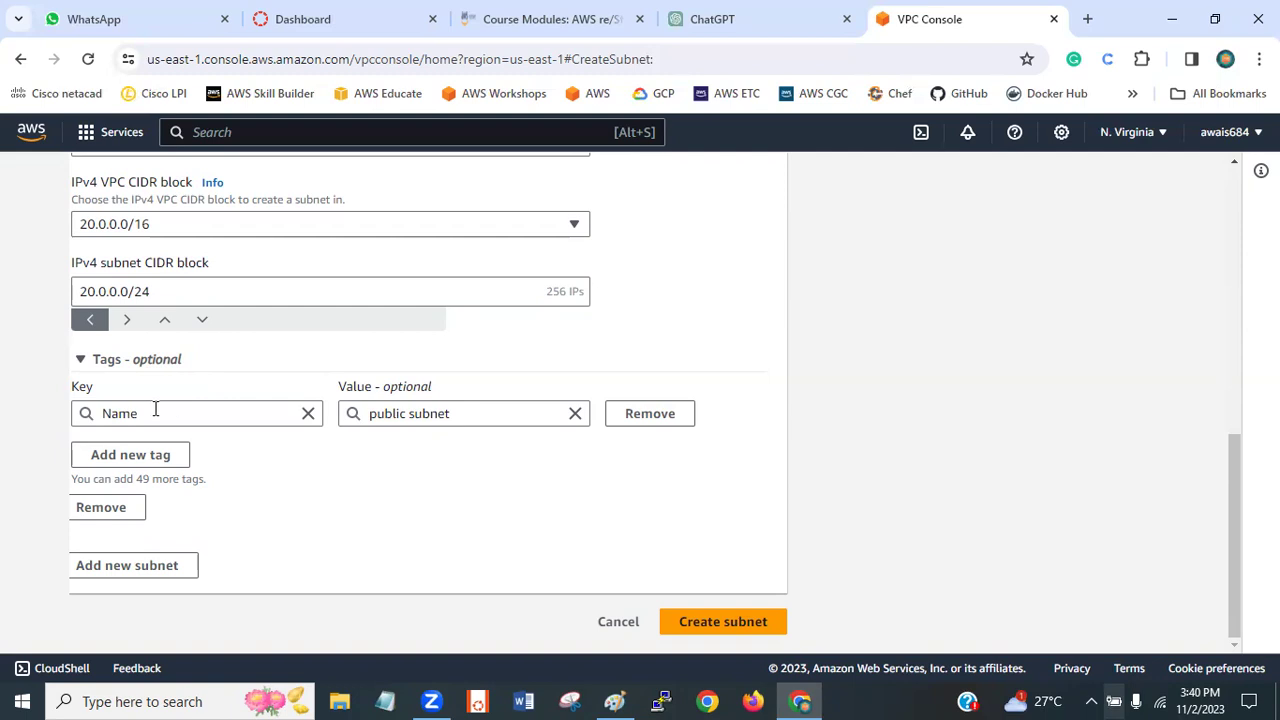
- Add a second subnet to the form and name it "private subnet"
{"action": "mouse_move", "coordinate": [1236, 485]}
{"action": "left_mouse_down"}
{"action": "mouse_move", "coordinate": [1235, 366]}
{"action": "mouse_move", "coordinate": [1235, 500]}
{"action": "left_mouse_up"}
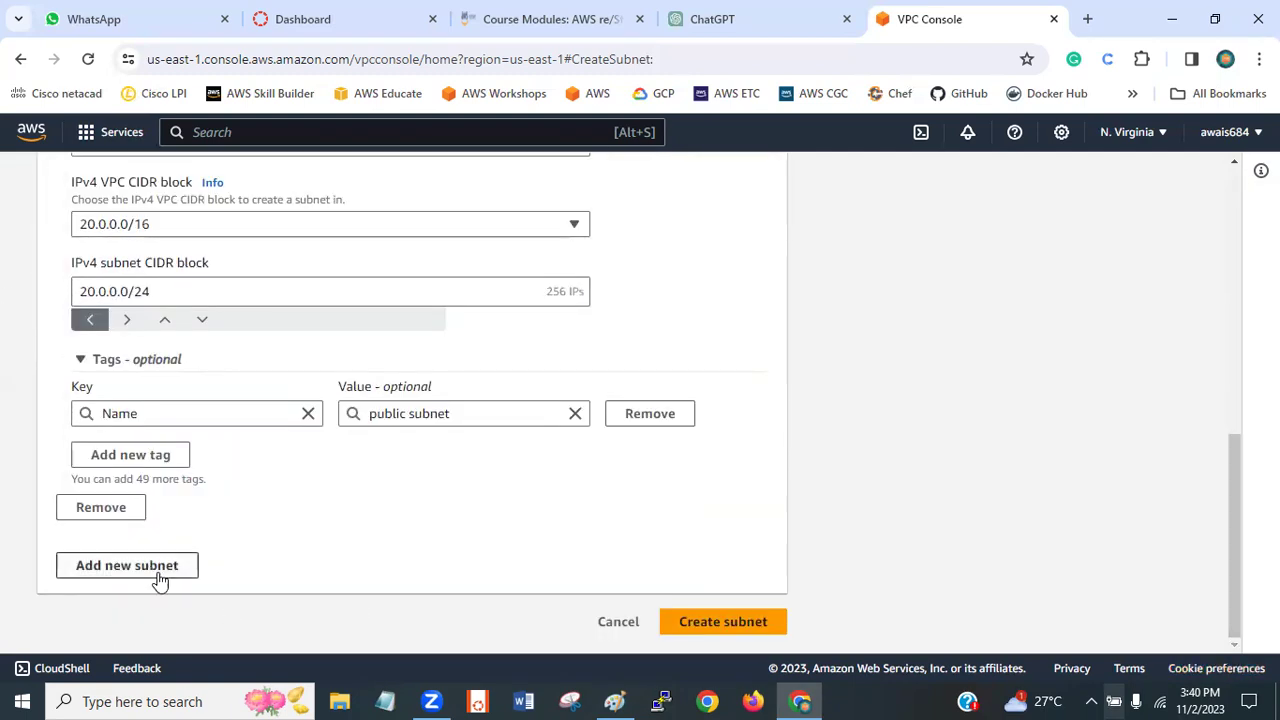
{"action": "left_click", "coordinate": [126, 571]}
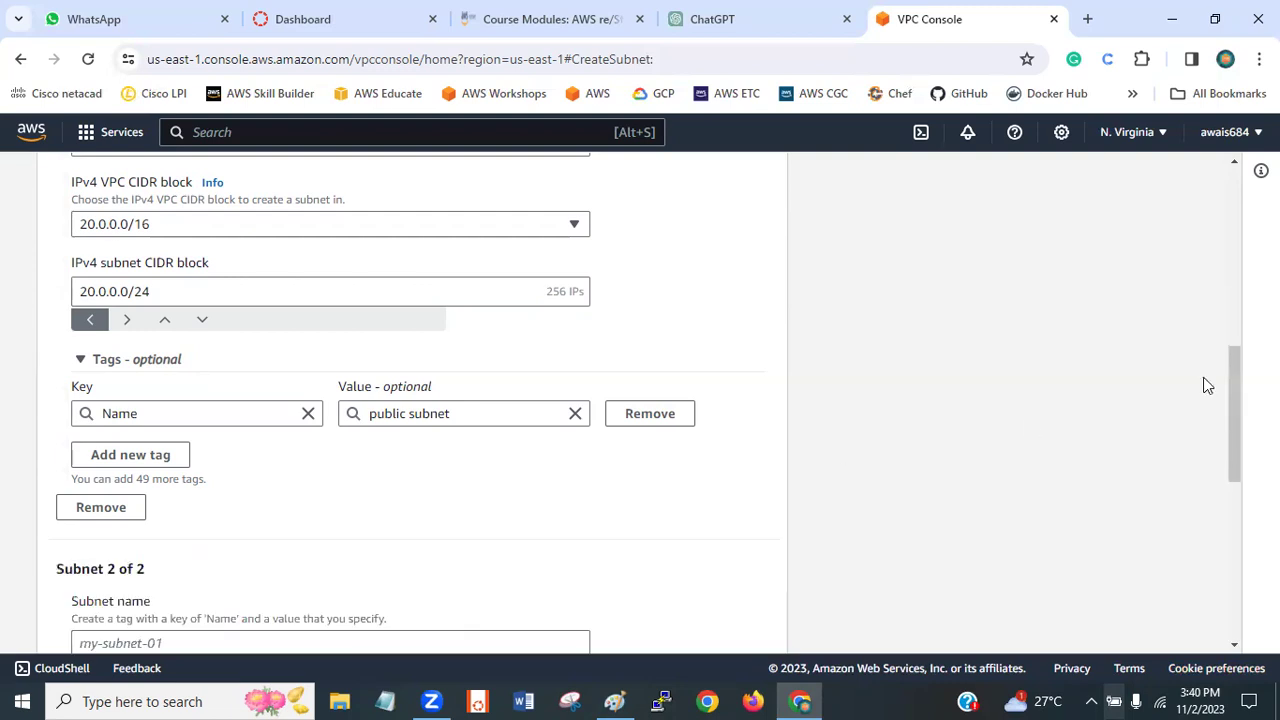
{"action": "left_click_drag", "start_coordinate": [1233, 375], "coordinate": [1232, 481]}
{"action": "left_click", "coordinate": [189, 295]}
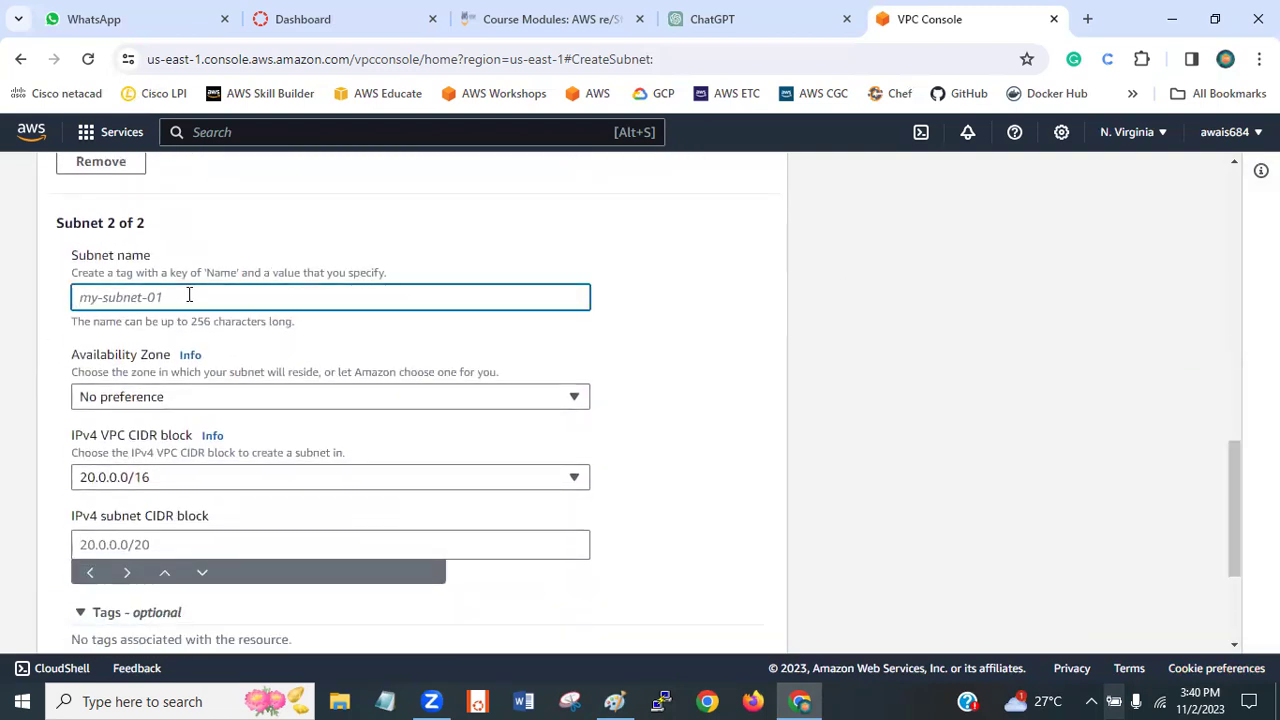
{"action": "type", "text": "pri"}
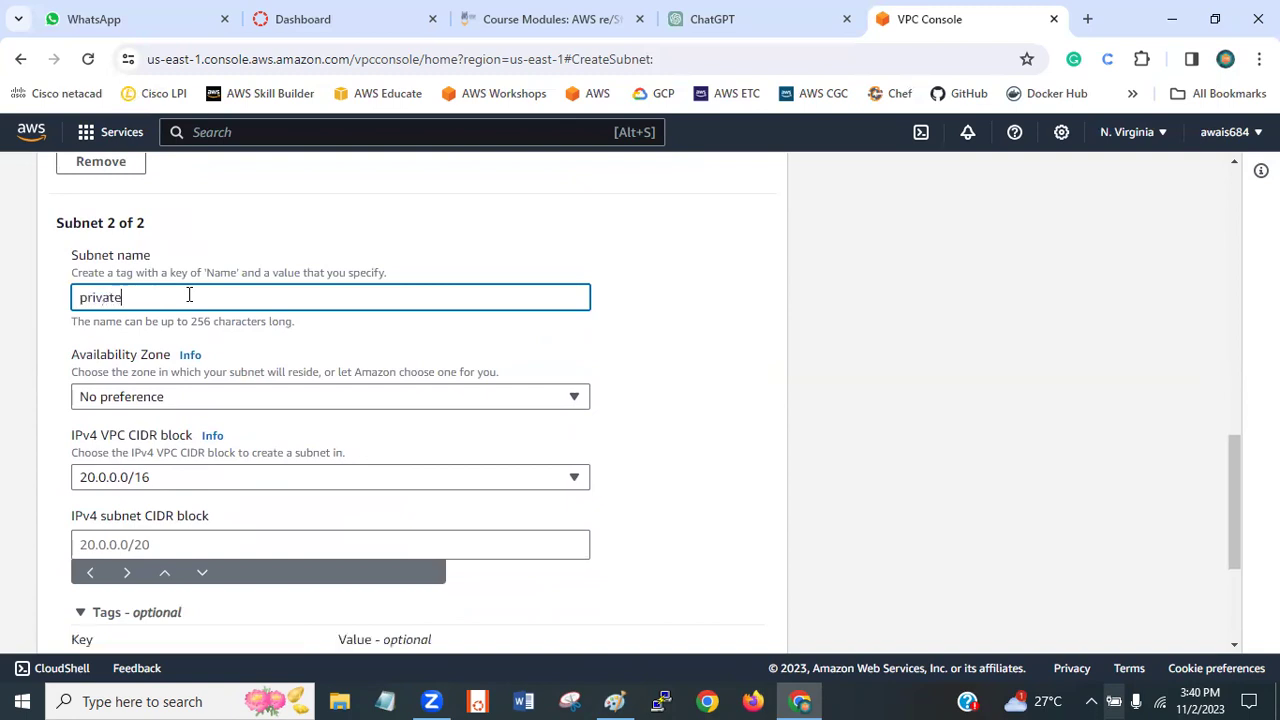
{"action": "type", "text": "vate subnet"}
- Assign the private subnet to the US East (N. Virginia) / us-east-1b Availability Zone
{"action": "left_click", "coordinate": [261, 404]}
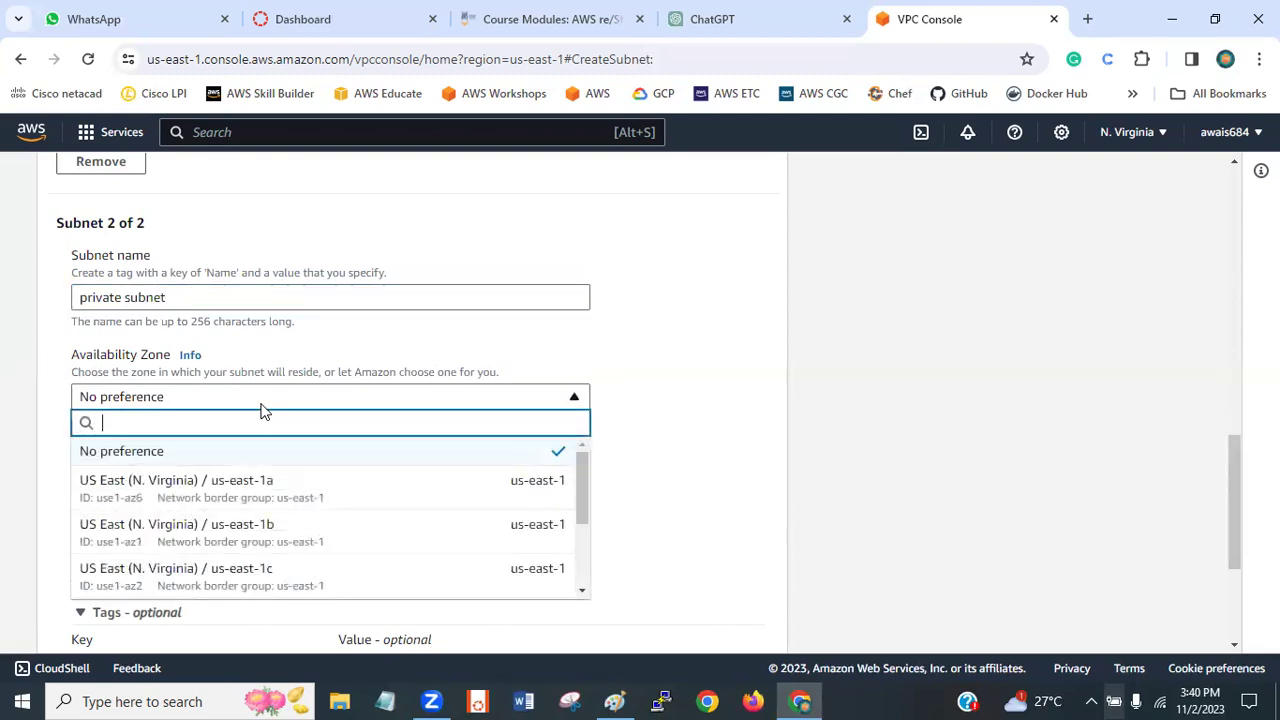
{"action": "left_click_drag", "start_coordinate": [582, 485], "coordinate": [581, 488]}
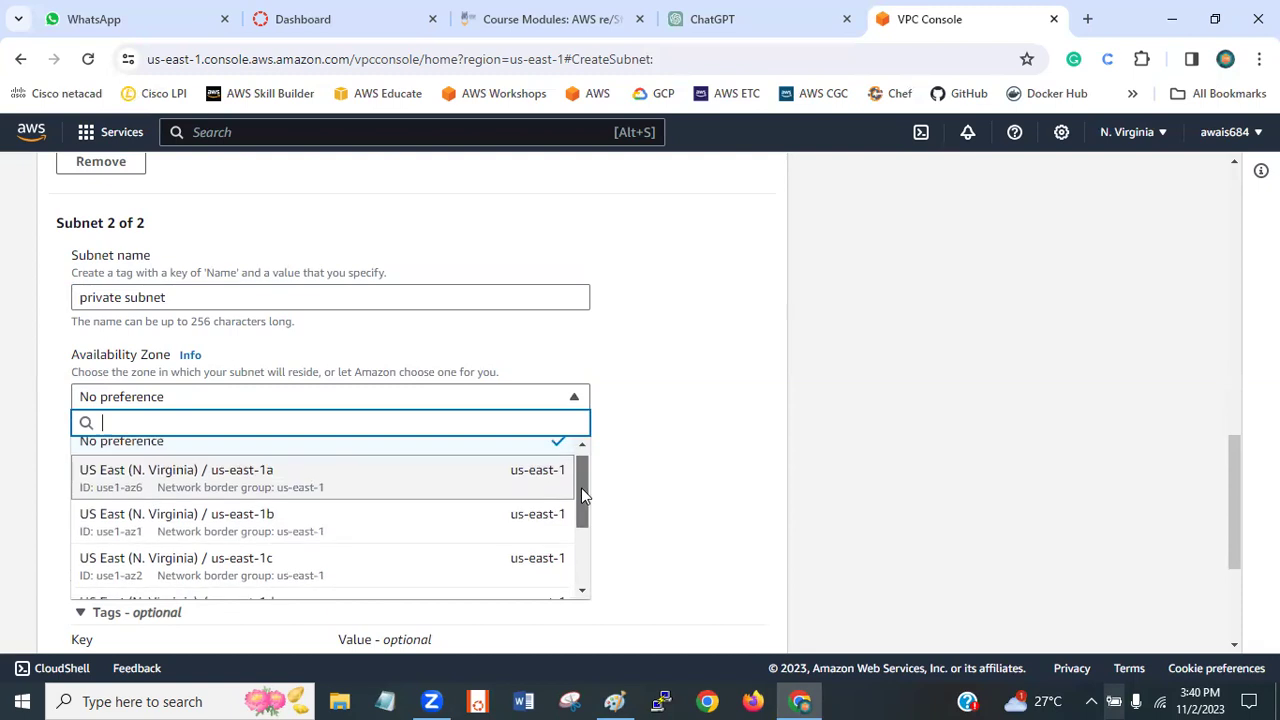
{"action": "left_click", "coordinate": [253, 525]}
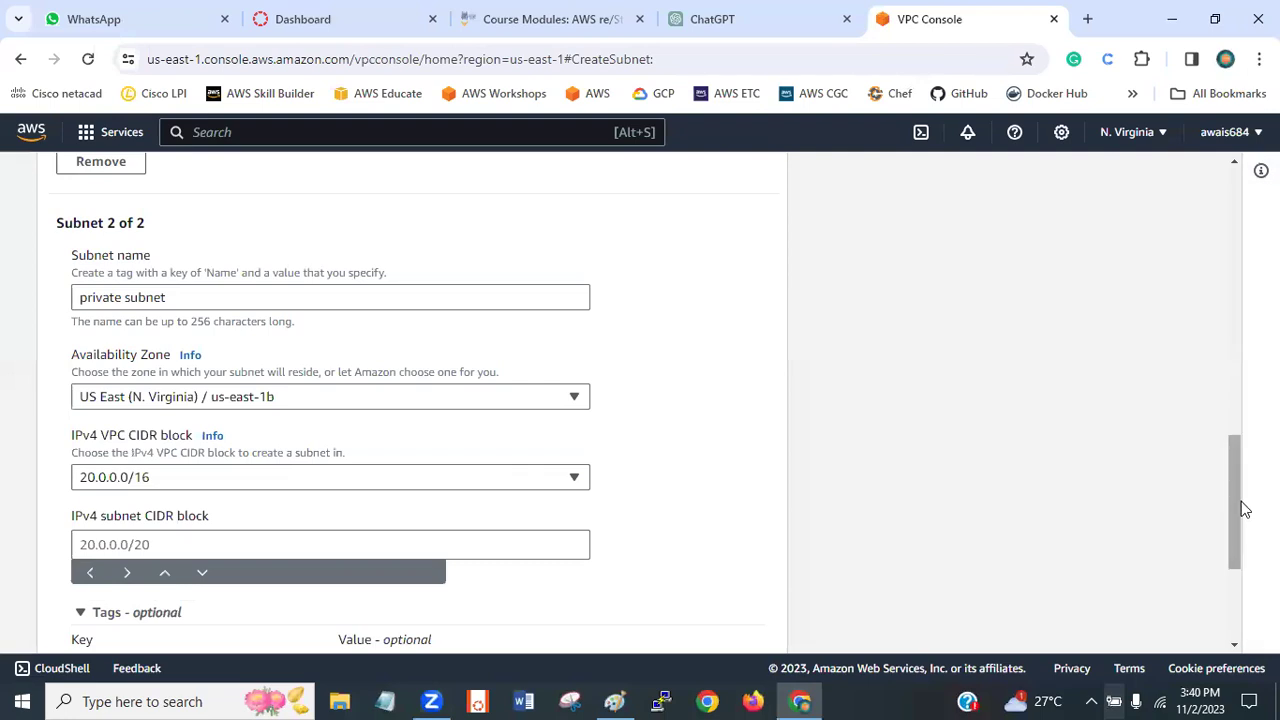
- Set the private subnet's IPv4 subnet CIDR block to 20.0.1.0/24 and review both subnet entries
{"action": "scroll", "coordinate": [334, 509], "scroll_direction": "down", "scroll_amount": 1}
{"action": "left_click", "coordinate": [230, 503]}
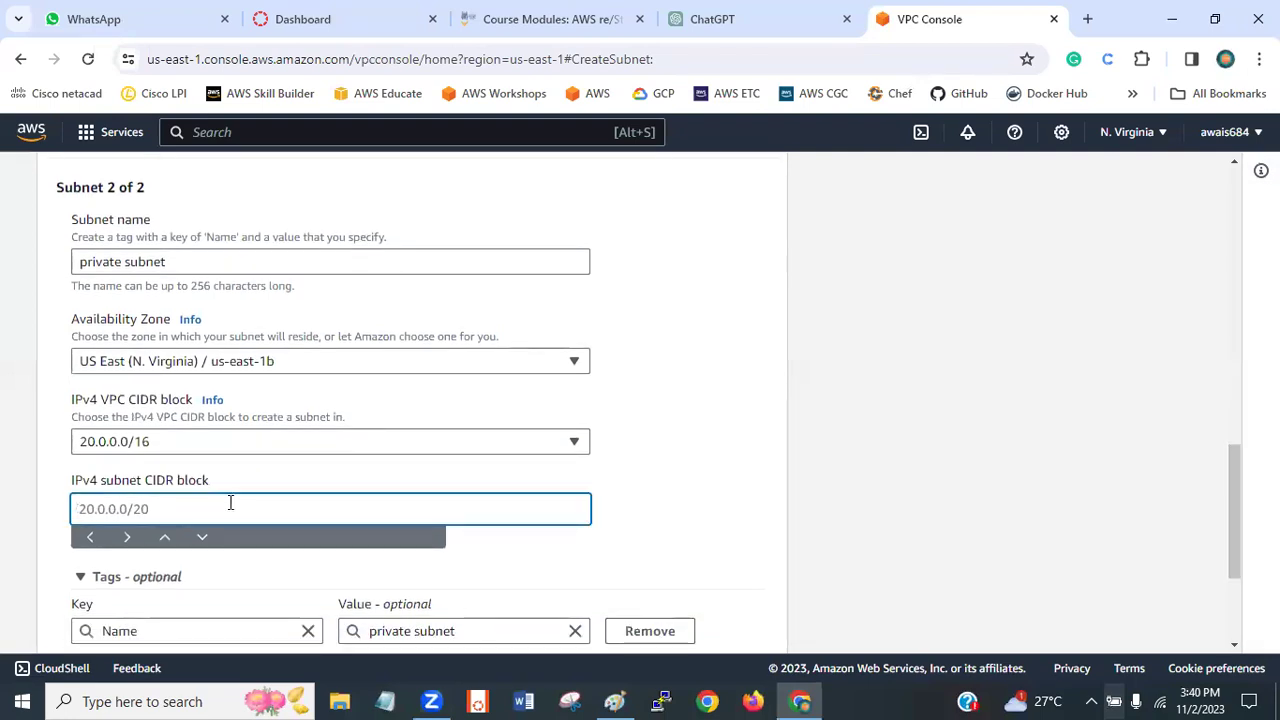
{"action": "type", "text": "2"}
{"action": "type", "text": "2"}
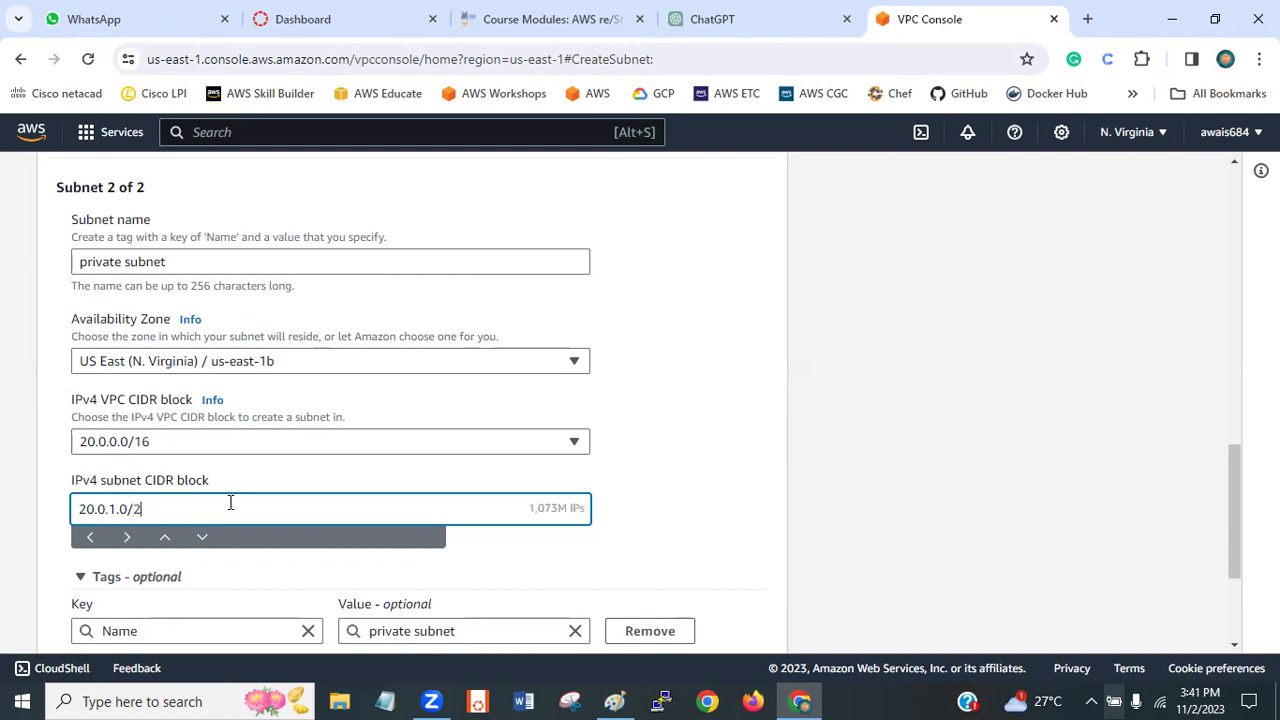
{"action": "type", "text": "4"}
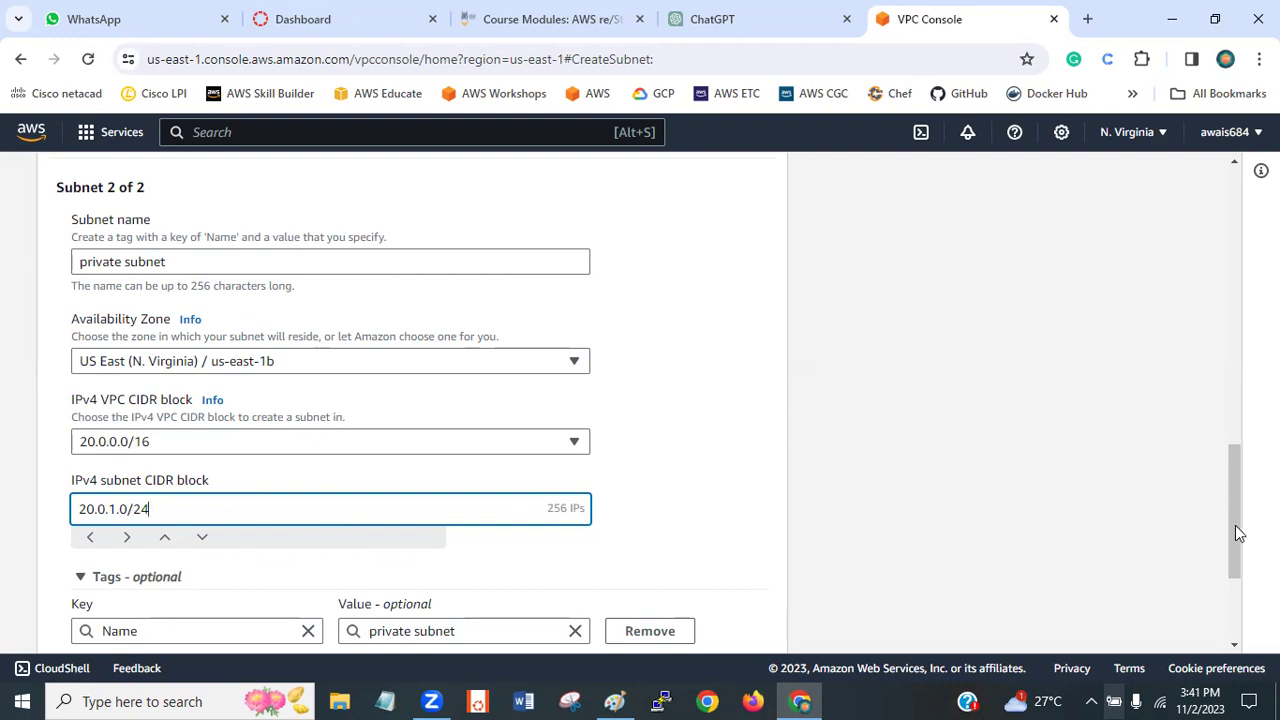
{"action": "scroll", "coordinate": [1237, 529], "scroll_direction": "down", "scroll_amount": 3}
{"action": "scroll", "coordinate": [1240, 550], "scroll_direction": "up", "scroll_amount": 10}
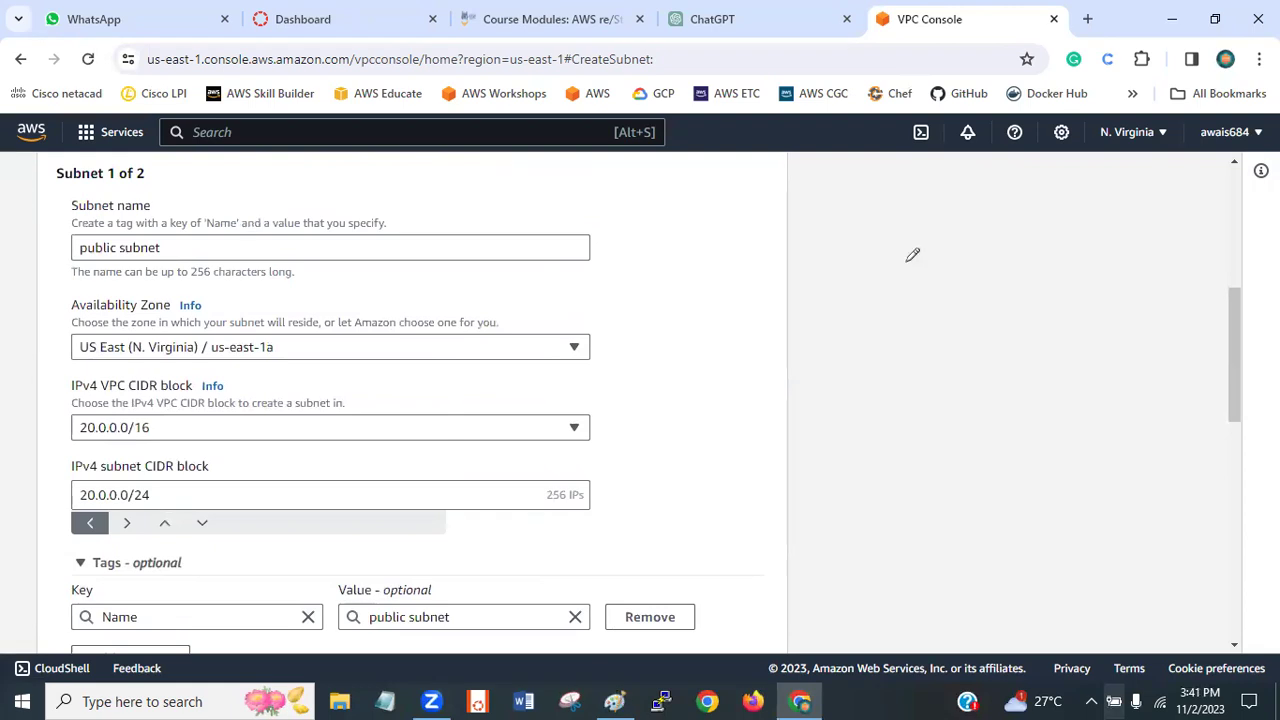
- Switch to Paint and draw six tall rectangles side by side inside the VPC box, each about 380 to 400 px high
{"action": "key", "text": "alt+Tab"}
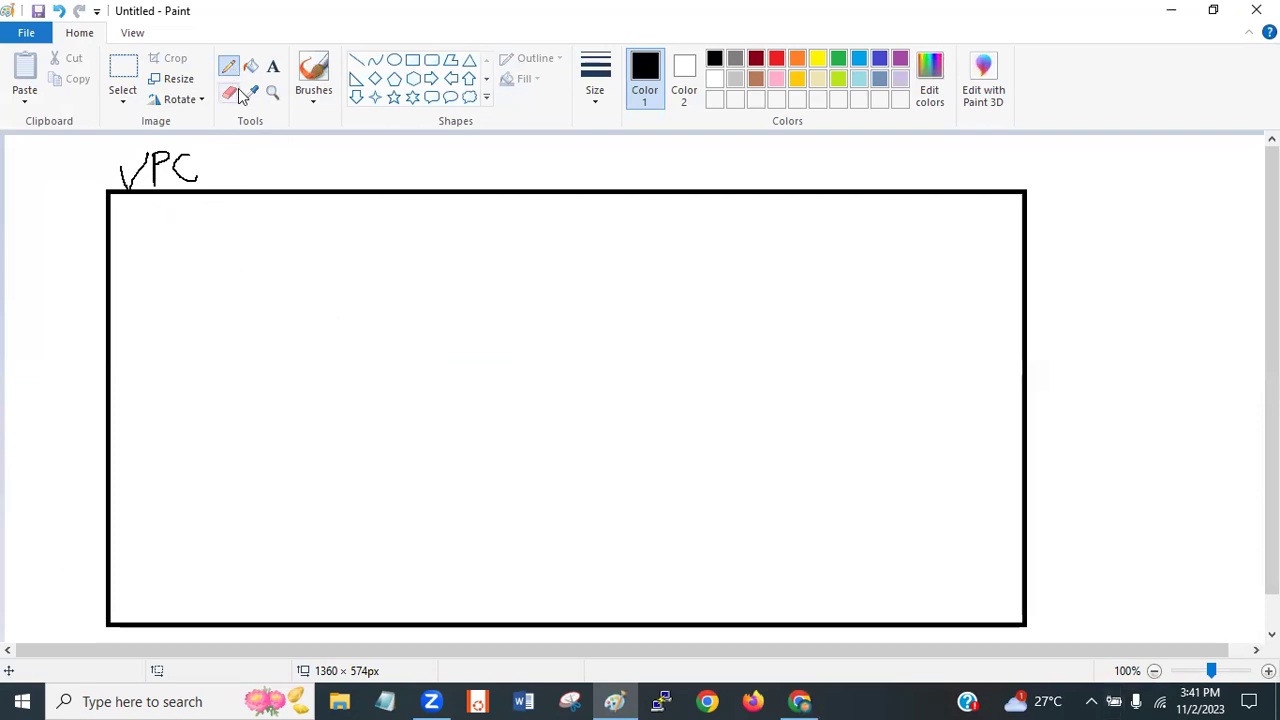
{"action": "left_click", "coordinate": [413, 62]}
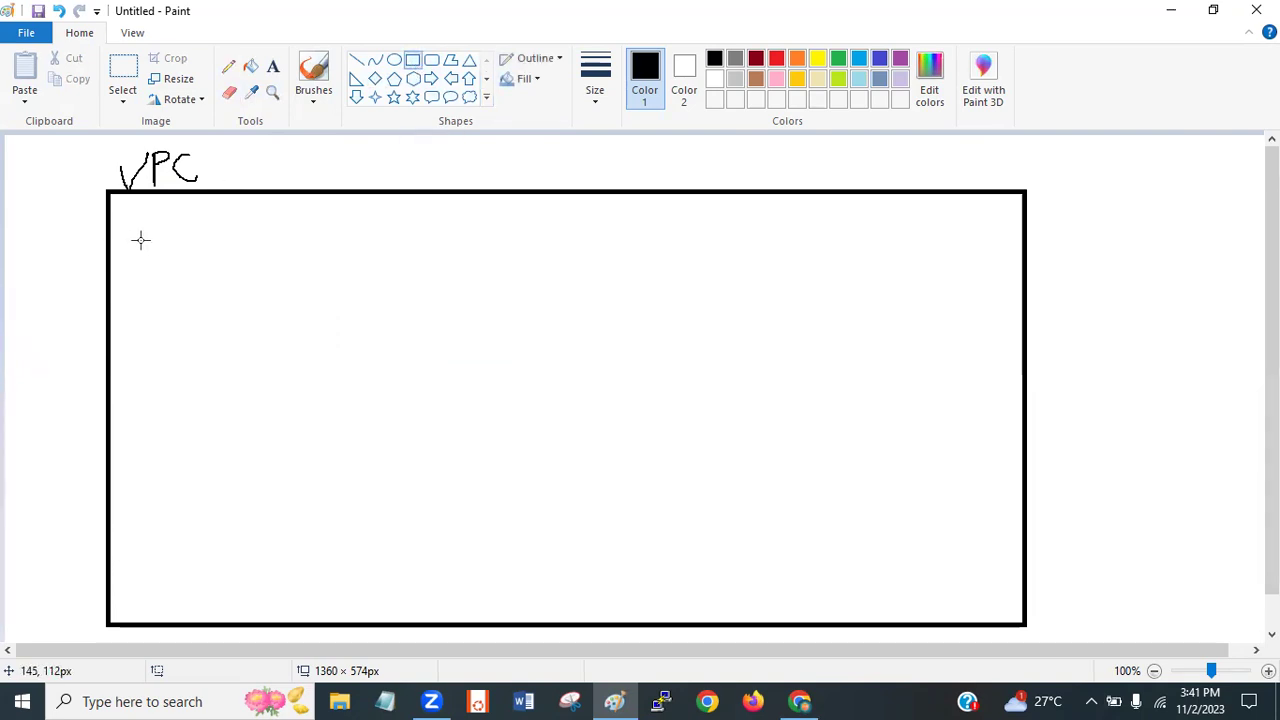
{"action": "mouse_move", "coordinate": [121, 222]}
{"action": "left_mouse_down"}
{"action": "mouse_move", "coordinate": [154, 260]}
{"action": "mouse_move", "coordinate": [244, 600]}
{"action": "left_mouse_up"}
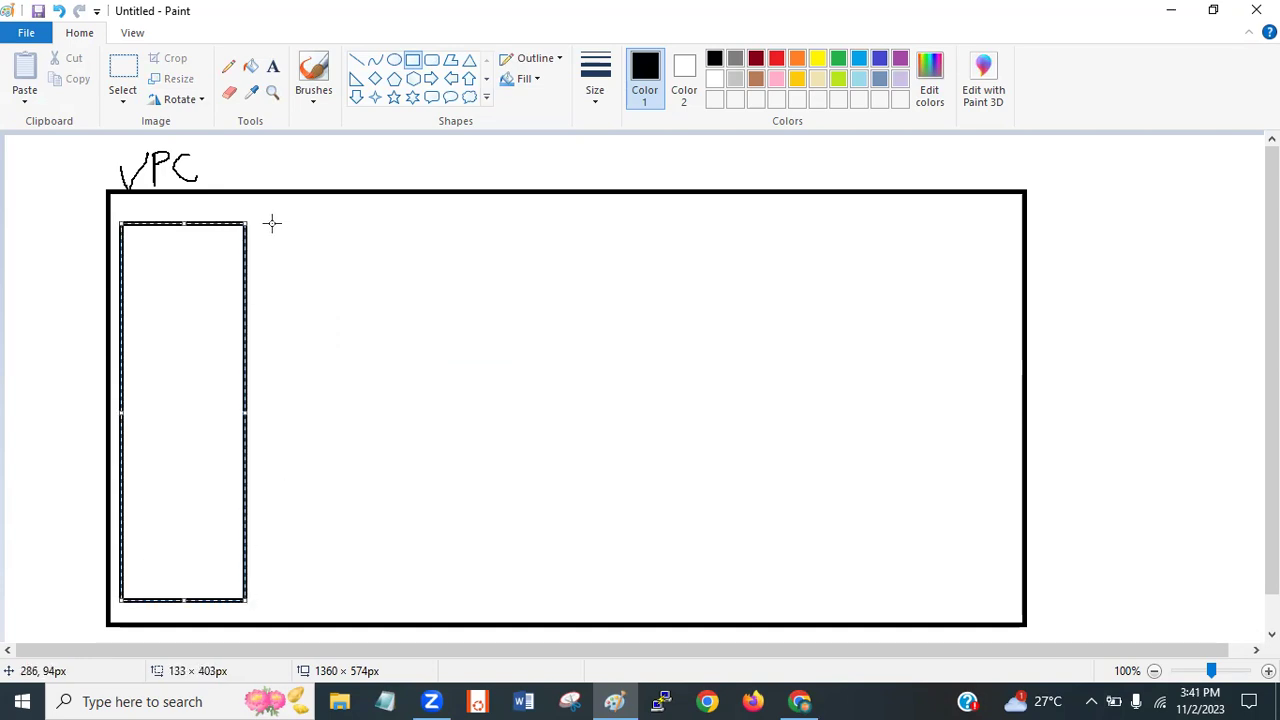
{"action": "left_click_drag", "start_coordinate": [260, 224], "coordinate": [407, 595]}
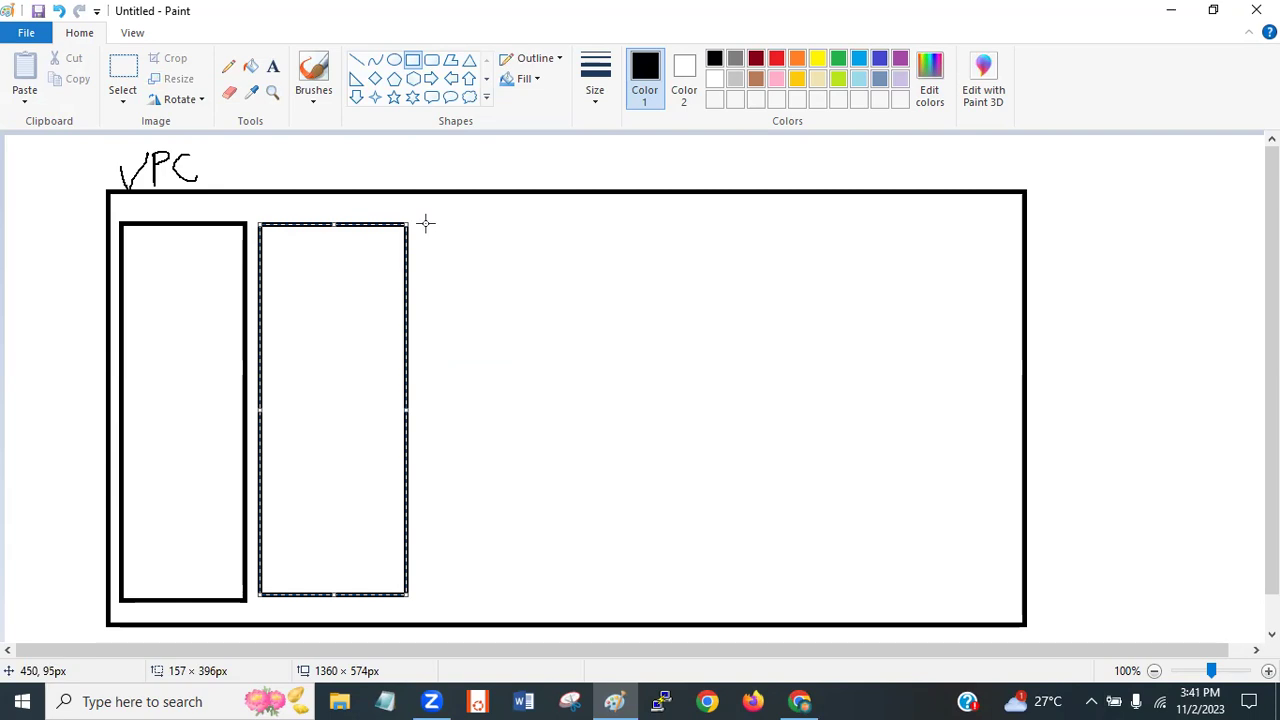
{"action": "left_click_drag", "start_coordinate": [423, 223], "coordinate": [548, 592]}
{"action": "left_click_drag", "start_coordinate": [569, 227], "coordinate": [720, 591]}
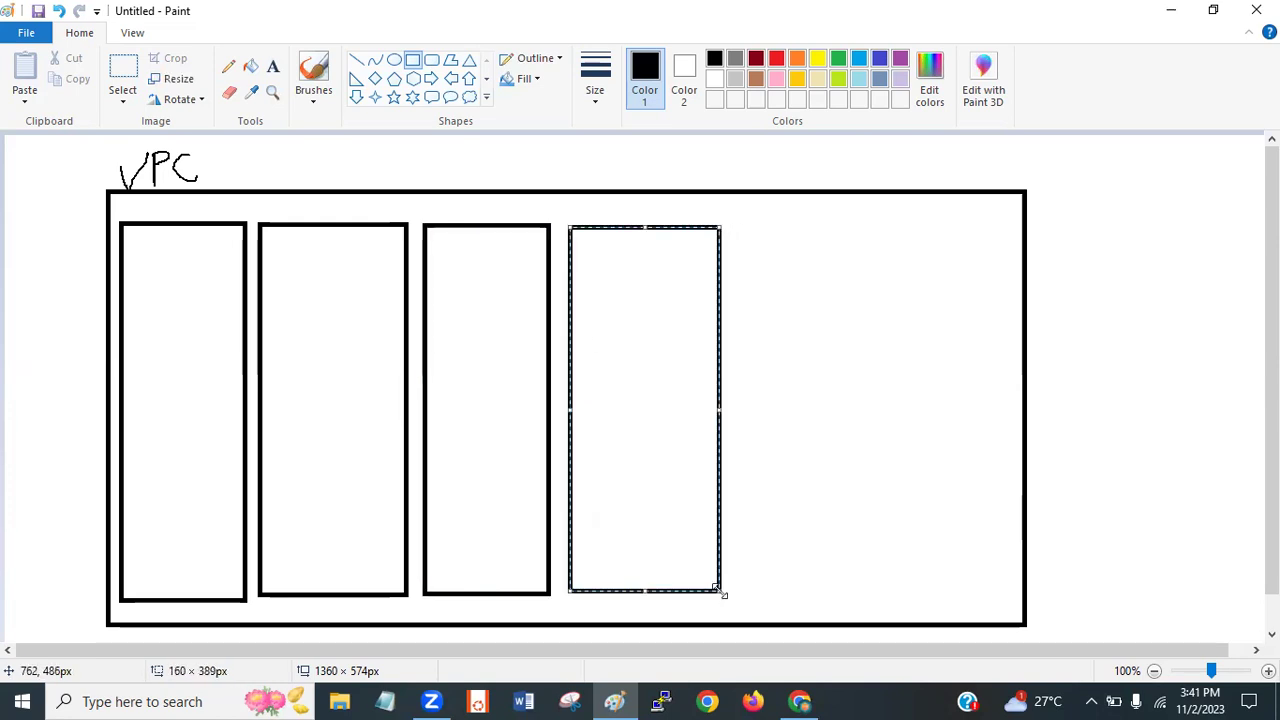
{"action": "left_click_drag", "start_coordinate": [756, 229], "coordinate": [885, 585]}
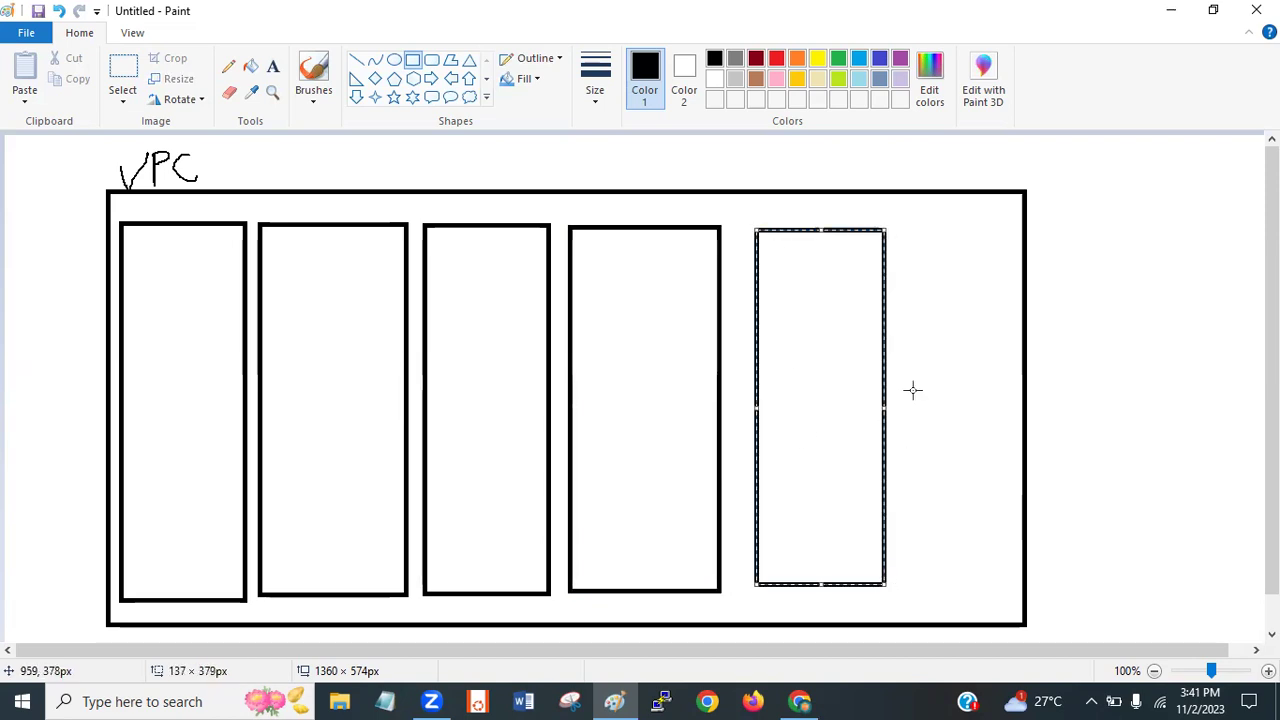
{"action": "left_click_drag", "start_coordinate": [886, 229], "coordinate": [1001, 580]}
{"action": "left_click", "coordinate": [1140, 466]}
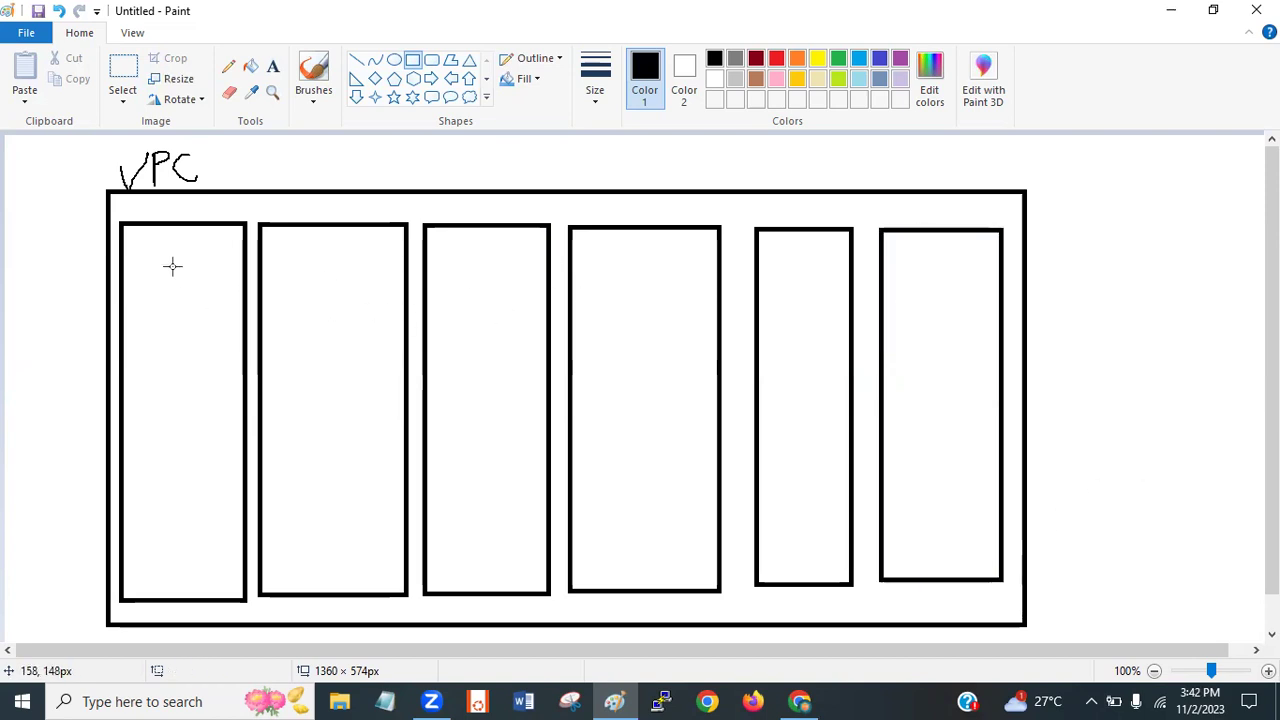
{"action": "left_click", "coordinate": [228, 66]}
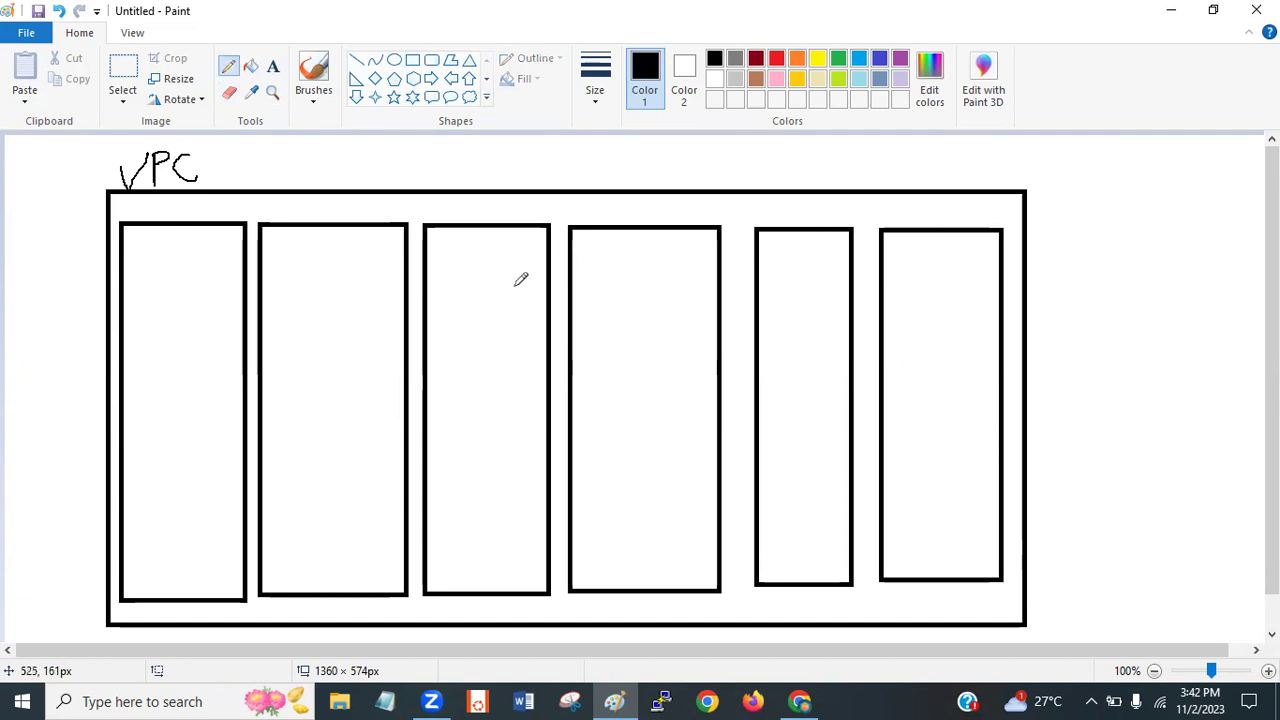
{"action": "left_click", "coordinate": [1171, 276]}
{"action": "left_click", "coordinate": [418, 62]}
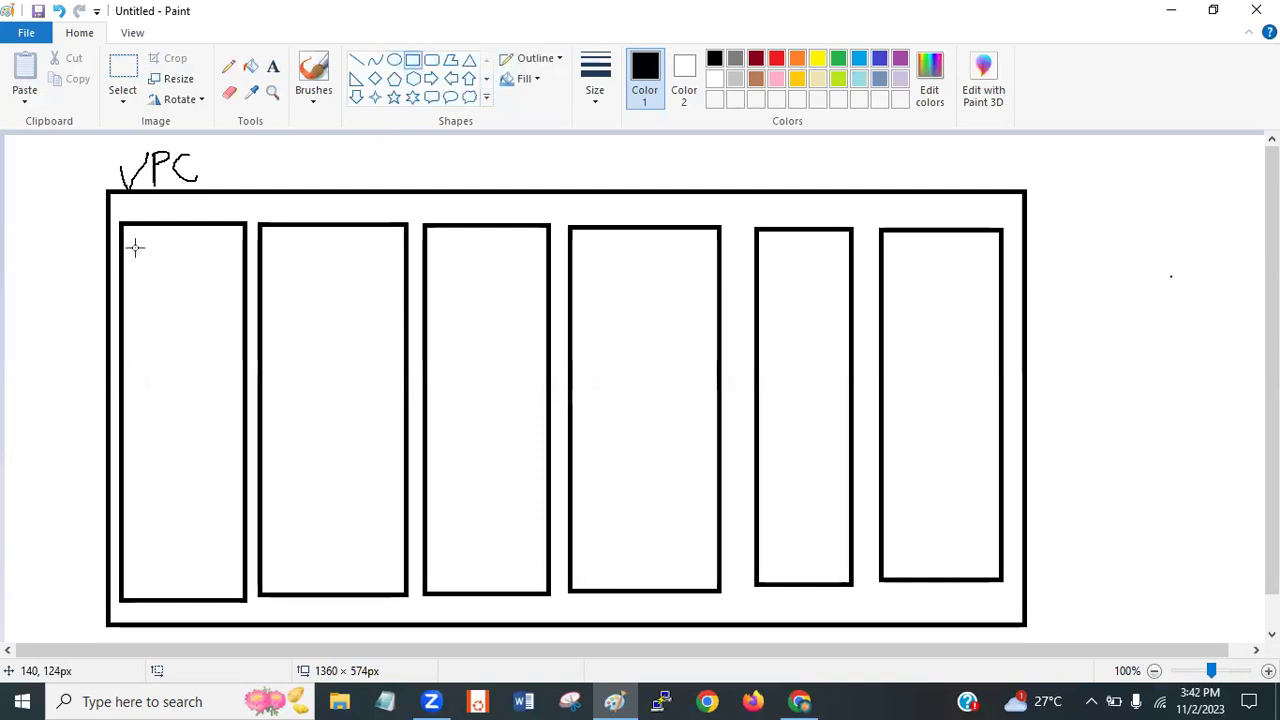
{"action": "mouse_move", "coordinate": [130, 246]}
{"action": "left_mouse_down"}
{"action": "mouse_move", "coordinate": [225, 371]}
{"action": "mouse_move", "coordinate": [165, 267]}
{"action": "mouse_move", "coordinate": [135, 249]}
{"action": "left_mouse_up"}
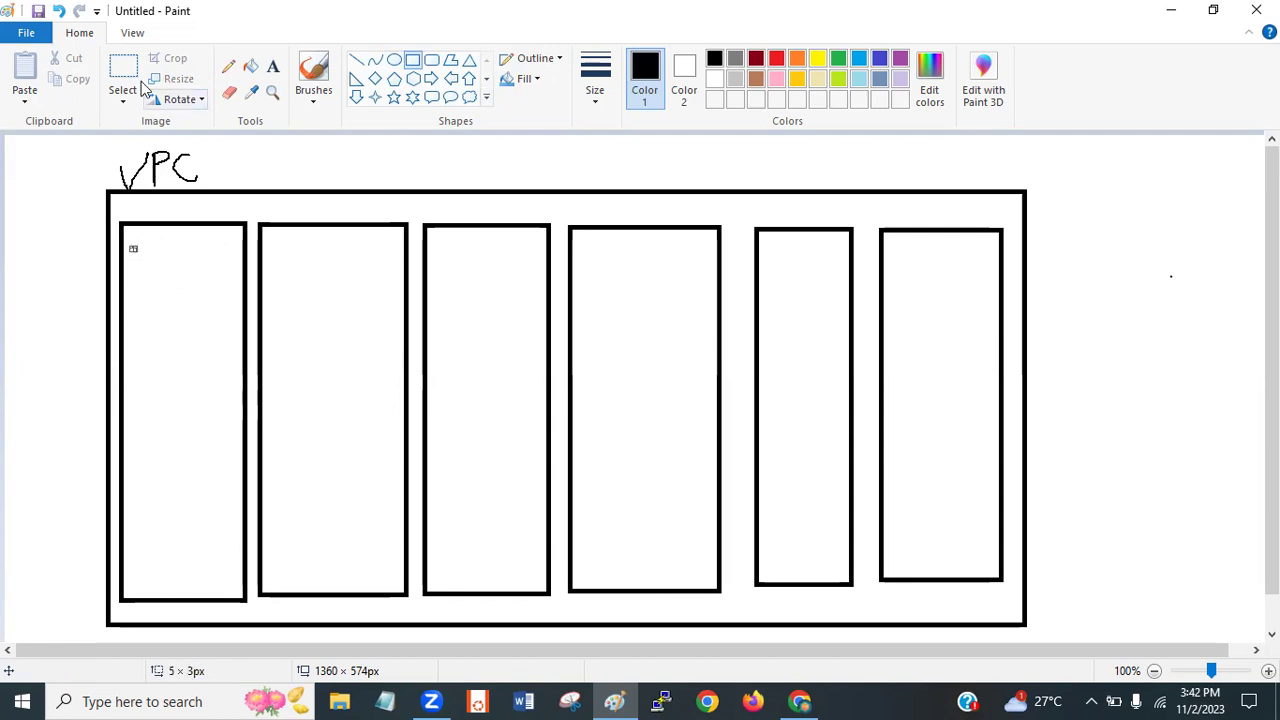
{"action": "left_click", "coordinate": [60, 12]}
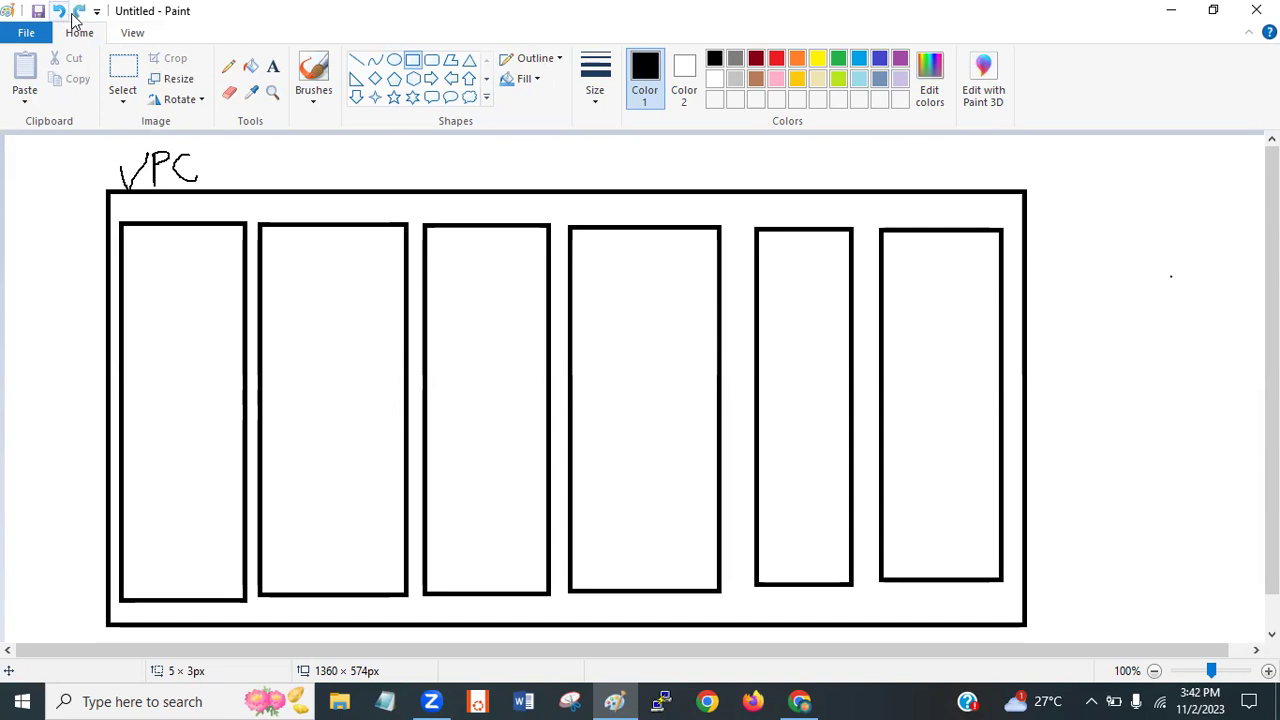
- Draw a tall rounded rectangle inside each of the first two zone rectangles to represent the subnets
{"action": "left_click", "coordinate": [431, 61]}
{"action": "left_click_drag", "start_coordinate": [135, 240], "coordinate": [222, 347]}
{"action": "mouse_move", "coordinate": [231, 398]}
{"action": "left_mouse_down"}
{"action": "mouse_move", "coordinate": [233, 462]}
{"action": "mouse_move", "coordinate": [163, 268]}
{"action": "mouse_move", "coordinate": [139, 246]}
{"action": "mouse_move", "coordinate": [221, 442]}
{"action": "mouse_move", "coordinate": [244, 543]}
{"action": "mouse_move", "coordinate": [229, 556]}
{"action": "left_mouse_up"}
{"action": "left_click", "coordinate": [271, 252]}
{"action": "left_click_drag", "start_coordinate": [271, 252], "coordinate": [393, 562]}
{"action": "left_click", "coordinate": [1180, 343]}
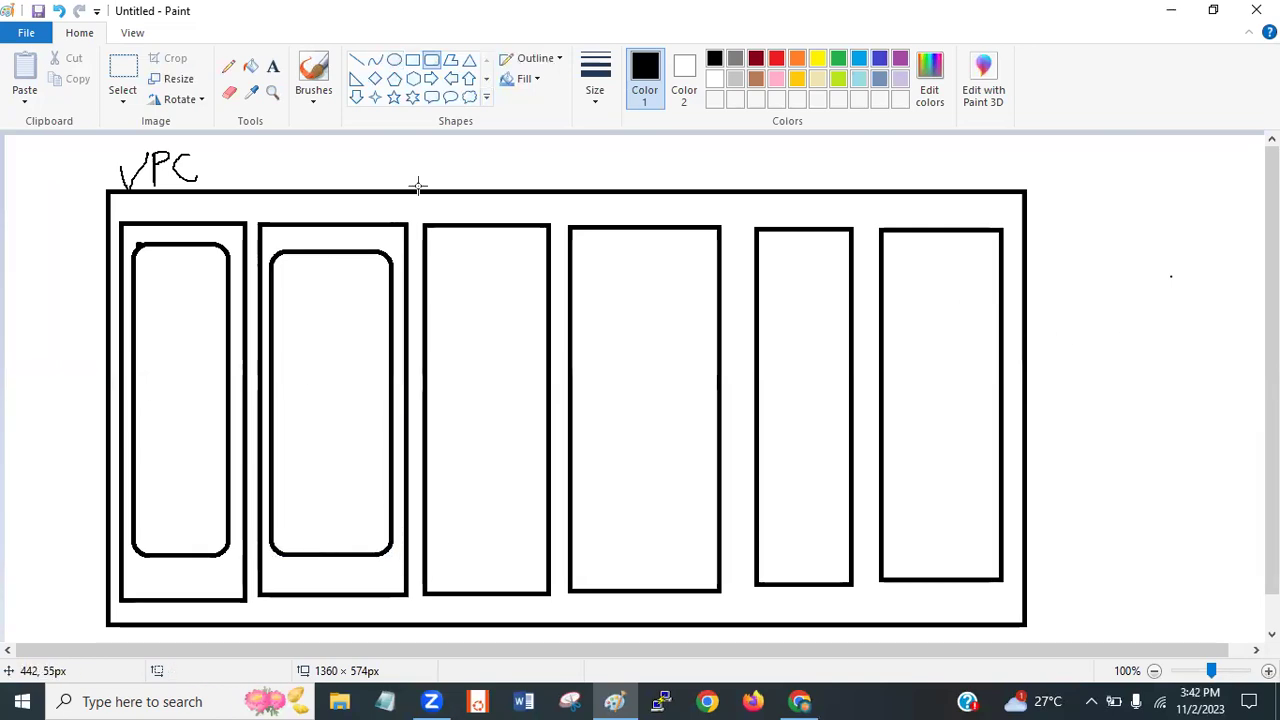
- Label the six zone rectangles a, b, c, d, e and f freehand above their upper edges with the Pencil
{"action": "left_click", "coordinate": [229, 67]}
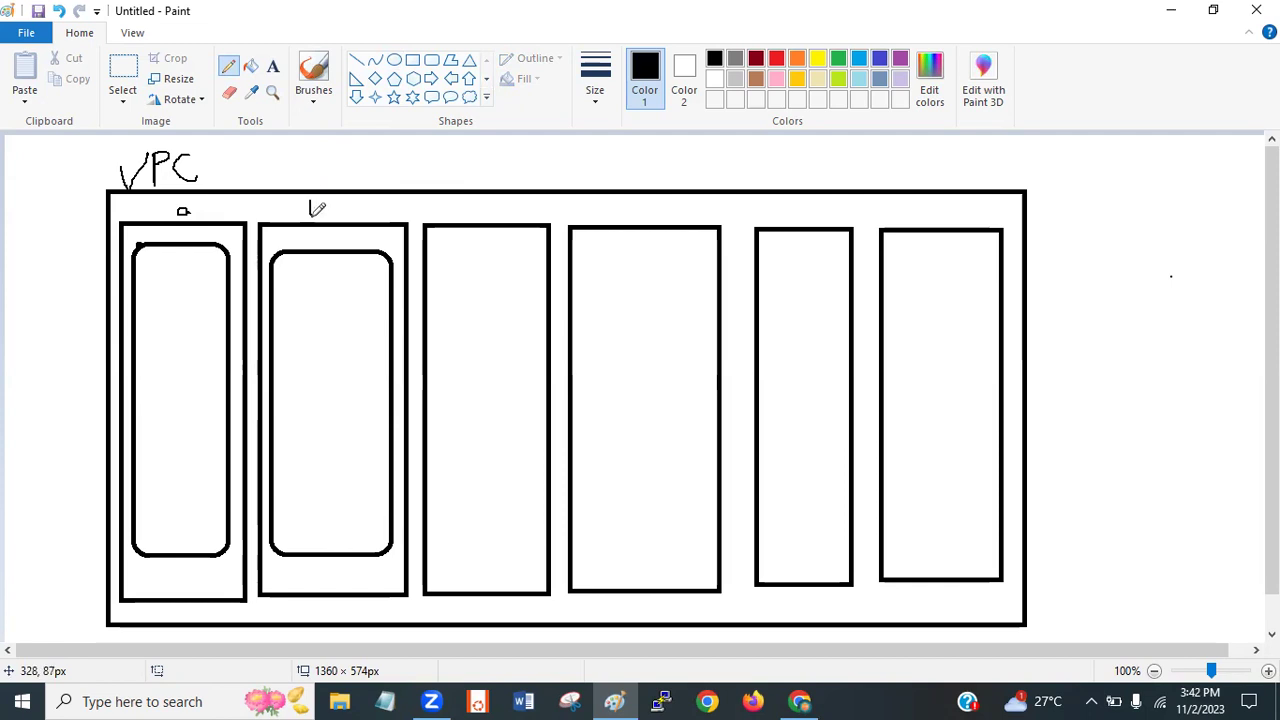
{"action": "left_click_drag", "start_coordinate": [474, 206], "coordinate": [484, 219]}
{"action": "mouse_move", "coordinate": [624, 212]}
{"action": "left_mouse_down"}
{"action": "mouse_move", "coordinate": [612, 216]}
{"action": "mouse_move", "coordinate": [636, 216]}
{"action": "left_mouse_up"}
{"action": "mouse_move", "coordinate": [792, 219]}
{"action": "left_mouse_down"}
{"action": "mouse_move", "coordinate": [818, 208]}
{"action": "mouse_move", "coordinate": [828, 222]}
{"action": "left_mouse_up"}
{"action": "mouse_move", "coordinate": [930, 200]}
{"action": "left_mouse_down"}
{"action": "mouse_move", "coordinate": [910, 212]}
{"action": "mouse_move", "coordinate": [924, 215]}
{"action": "left_mouse_up"}
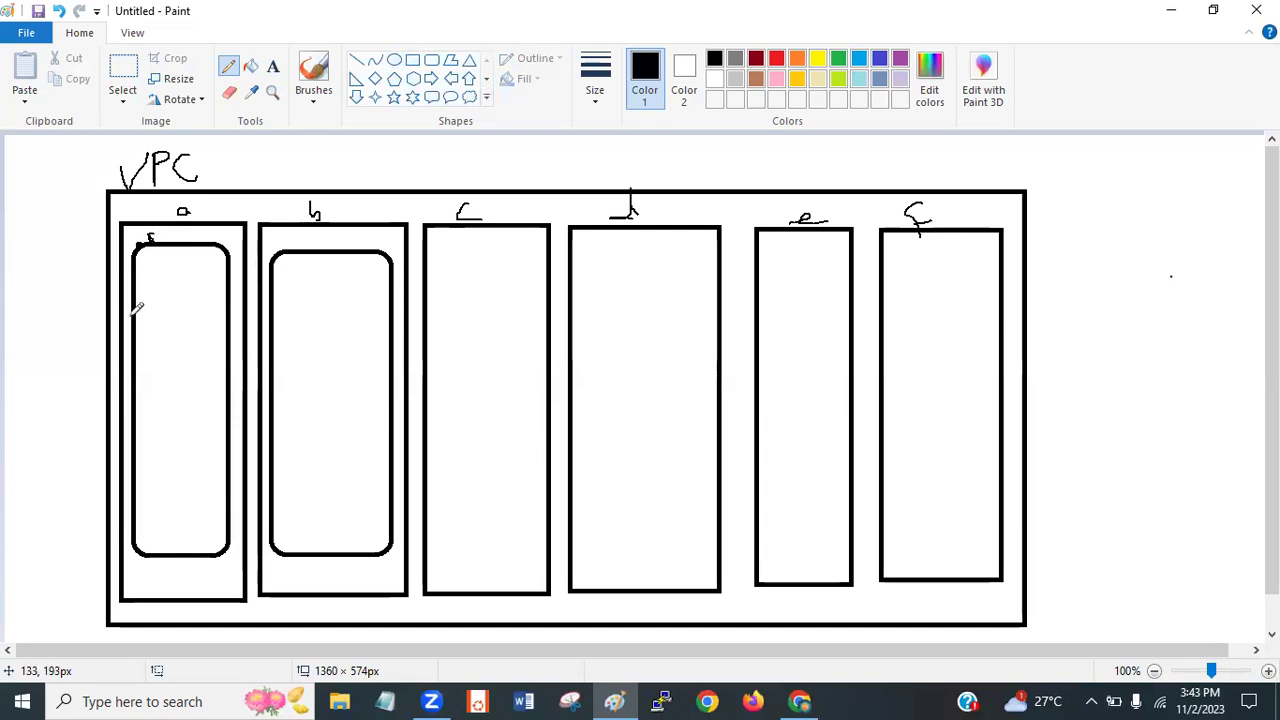
- Draw arrows from the rounded rectangles in zones a and b out of the VPC box and label them Public and private
{"action": "mouse_move", "coordinate": [133, 316]}
{"action": "left_mouse_down"}
{"action": "mouse_move", "coordinate": [80, 314]}
{"action": "mouse_move", "coordinate": [77, 334]}
{"action": "left_mouse_up"}
{"action": "mouse_move", "coordinate": [13, 307]}
{"action": "left_mouse_down"}
{"action": "mouse_move", "coordinate": [18, 336]}
{"action": "mouse_move", "coordinate": [16, 315]}
{"action": "mouse_move", "coordinate": [22, 327]}
{"action": "mouse_move", "coordinate": [44, 296]}
{"action": "mouse_move", "coordinate": [47, 307]}
{"action": "mouse_move", "coordinate": [50, 272]}
{"action": "mouse_move", "coordinate": [74, 296]}
{"action": "left_mouse_up"}
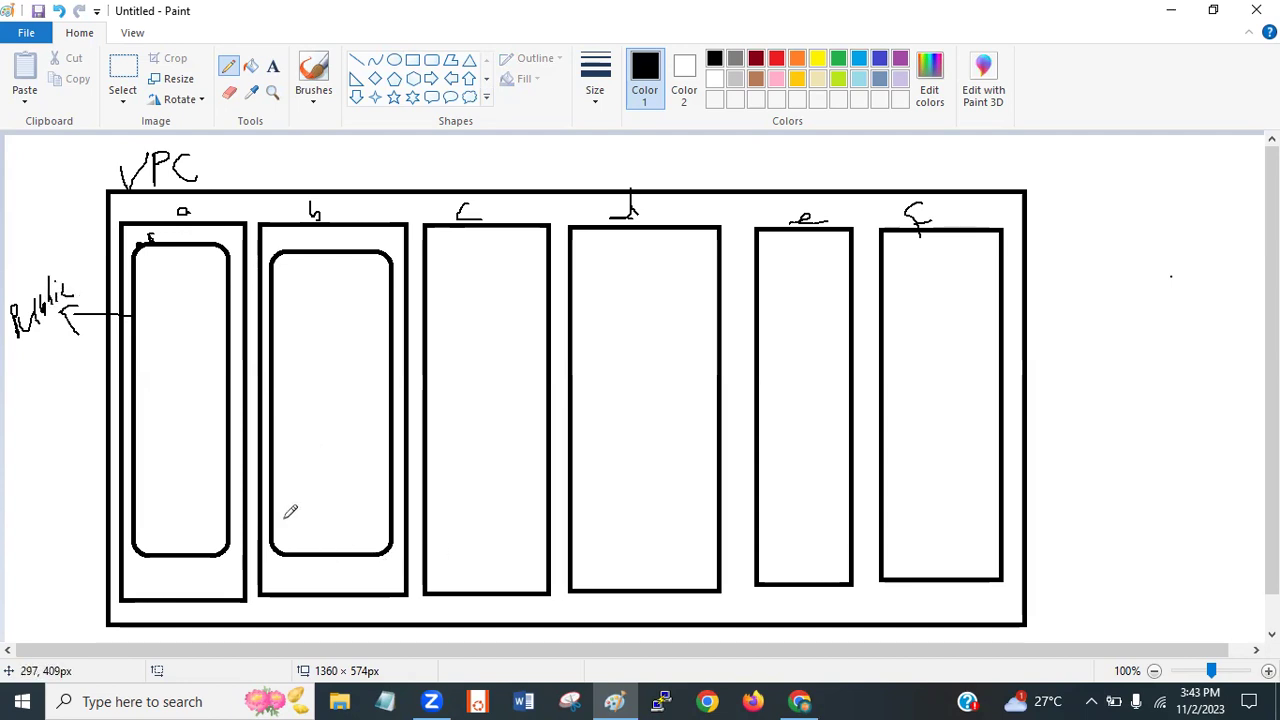
{"action": "mouse_move", "coordinate": [280, 516]}
{"action": "left_mouse_down"}
{"action": "mouse_move", "coordinate": [74, 494]}
{"action": "mouse_move", "coordinate": [57, 504]}
{"action": "mouse_move", "coordinate": [68, 518]}
{"action": "mouse_move", "coordinate": [27, 534]}
{"action": "mouse_move", "coordinate": [27, 500]}
{"action": "mouse_move", "coordinate": [67, 448]}
{"action": "mouse_move", "coordinate": [64, 468]}
{"action": "mouse_move", "coordinate": [55, 455]}
{"action": "mouse_move", "coordinate": [88, 452]}
{"action": "left_mouse_up"}
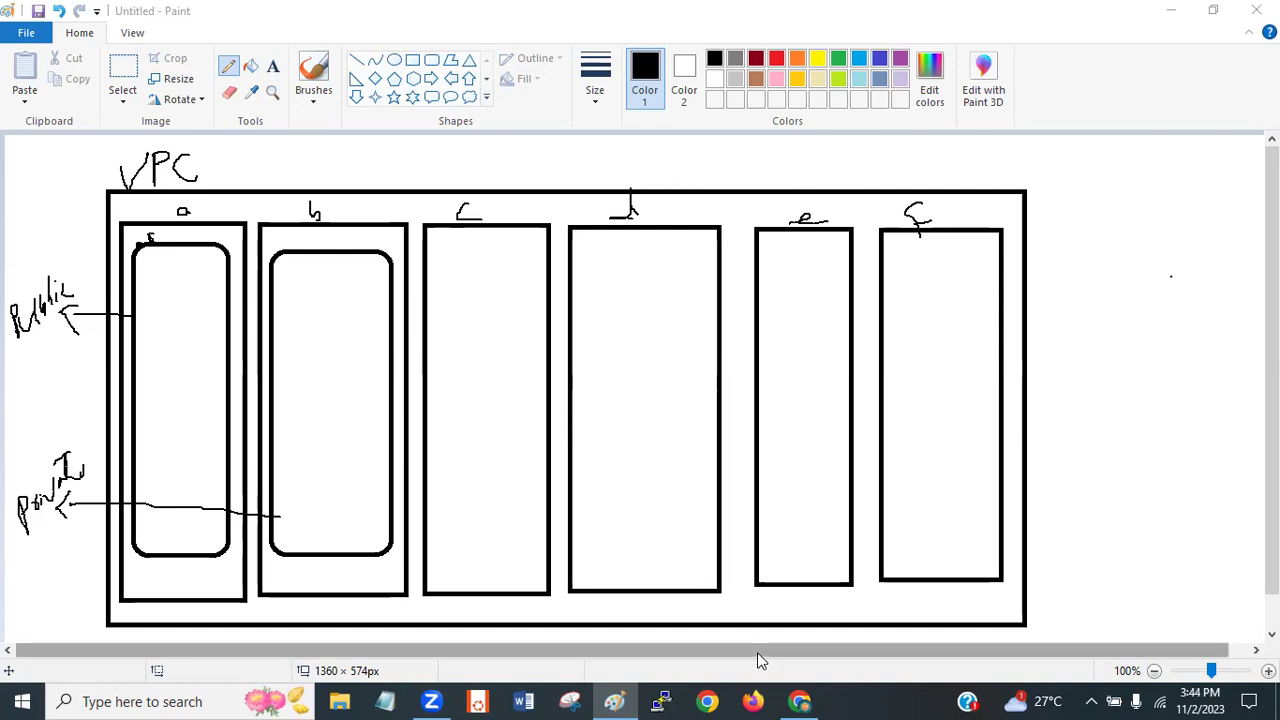
- Switch back to the VPC console in Chrome and create the public and private subnets
{"action": "left_click", "coordinate": [799, 701]}
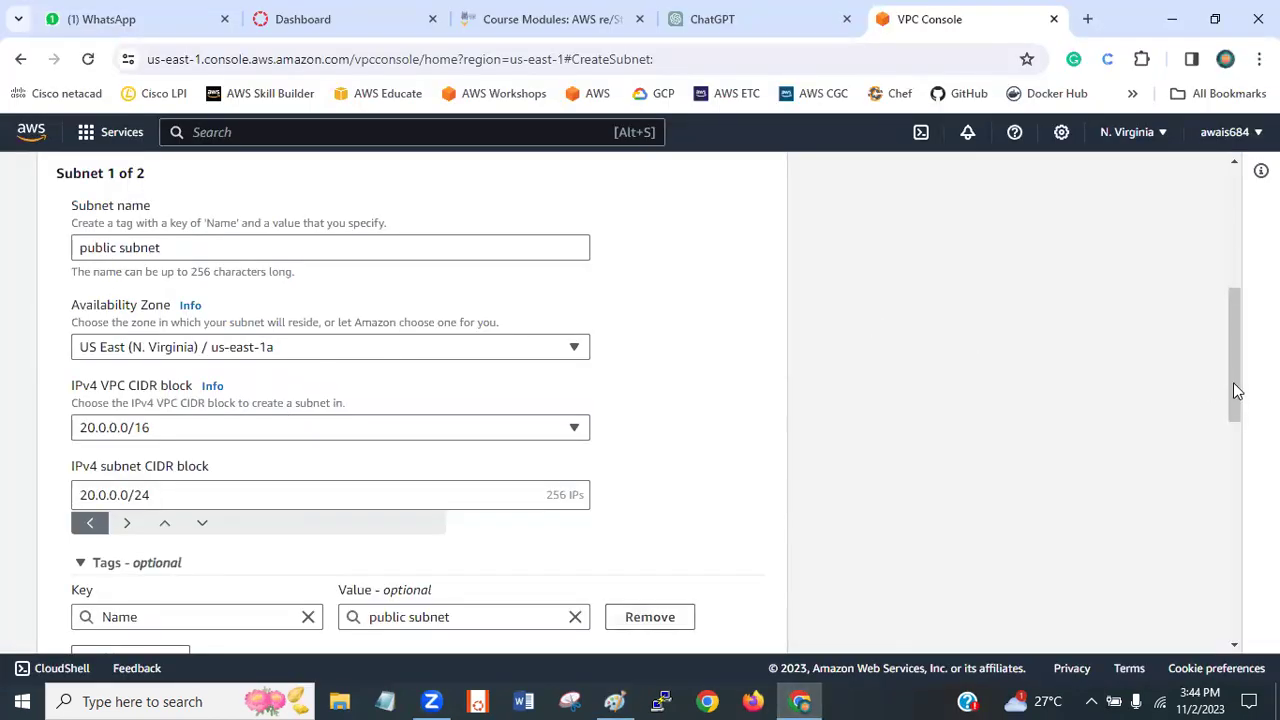
{"action": "scroll", "coordinate": [1237, 390], "scroll_direction": "down", "scroll_amount": 8}
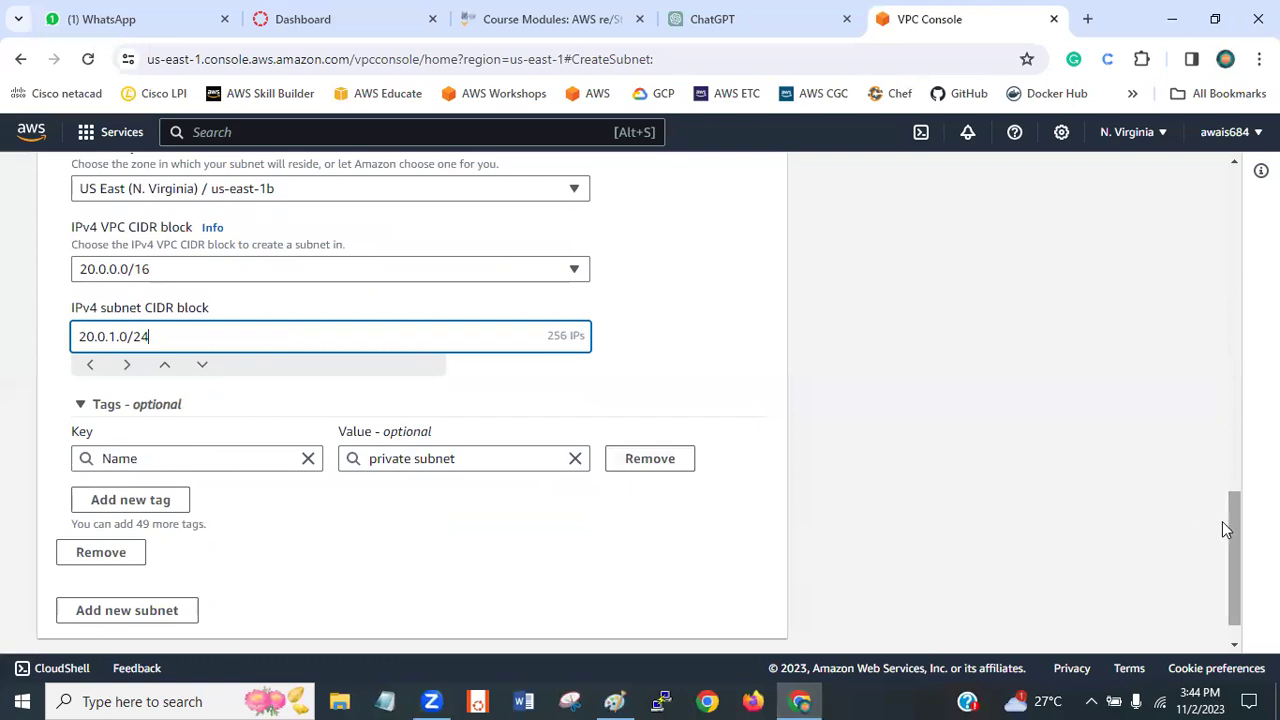
{"action": "scroll", "coordinate": [1240, 563], "scroll_direction": "down", "scroll_amount": 1}
{"action": "left_click", "coordinate": [730, 622]}
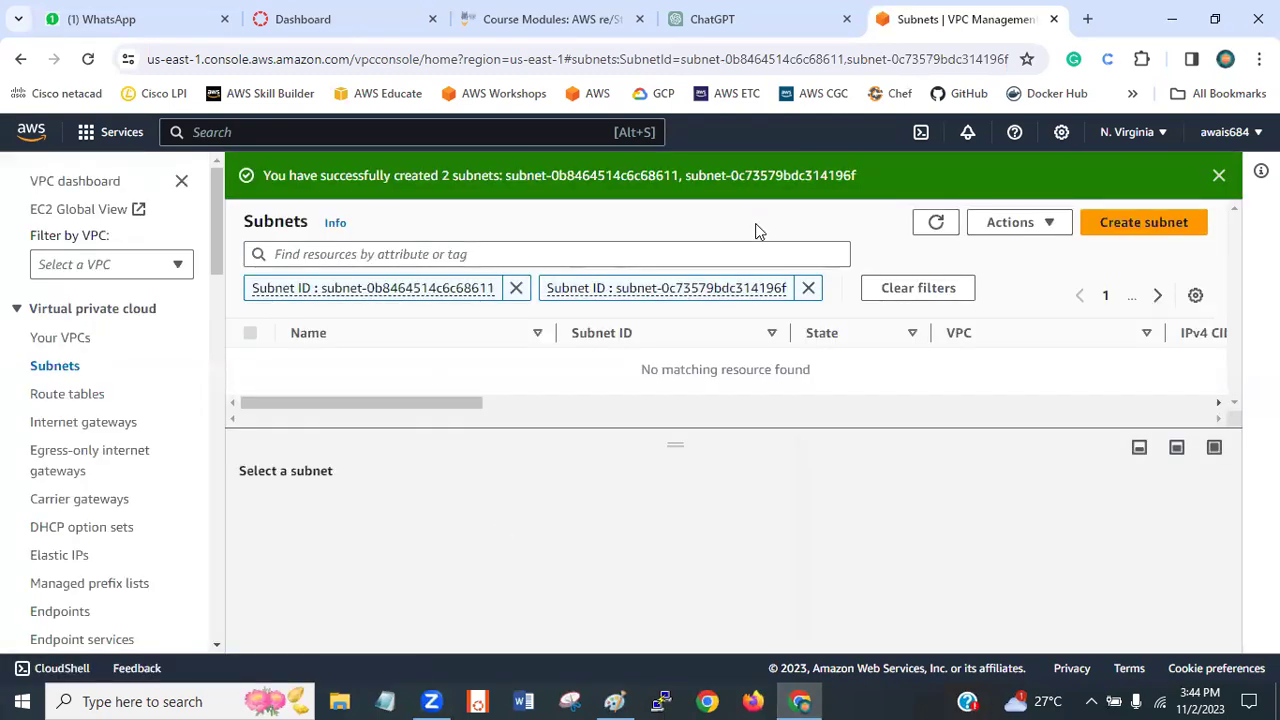
- Remove both subnet ID filters and shrink the details pane to show the full subnet list
{"action": "left_click", "coordinate": [808, 287]}
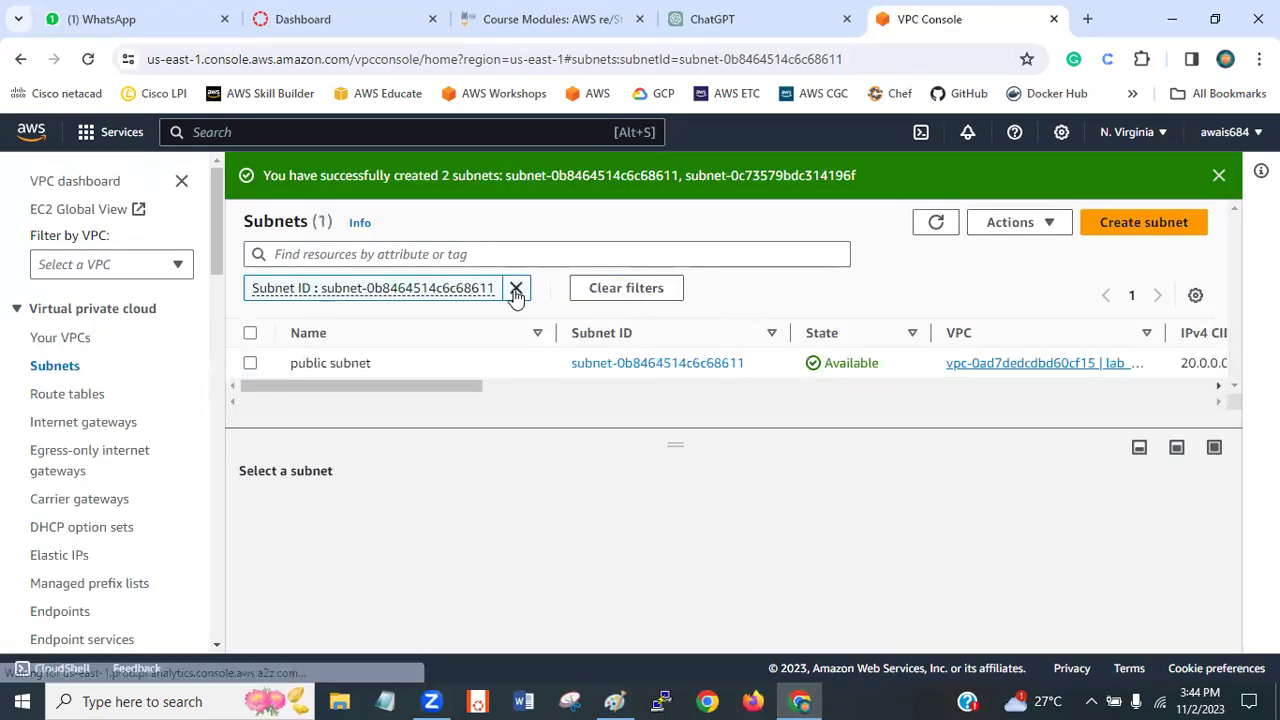
{"action": "left_click", "coordinate": [516, 289]}
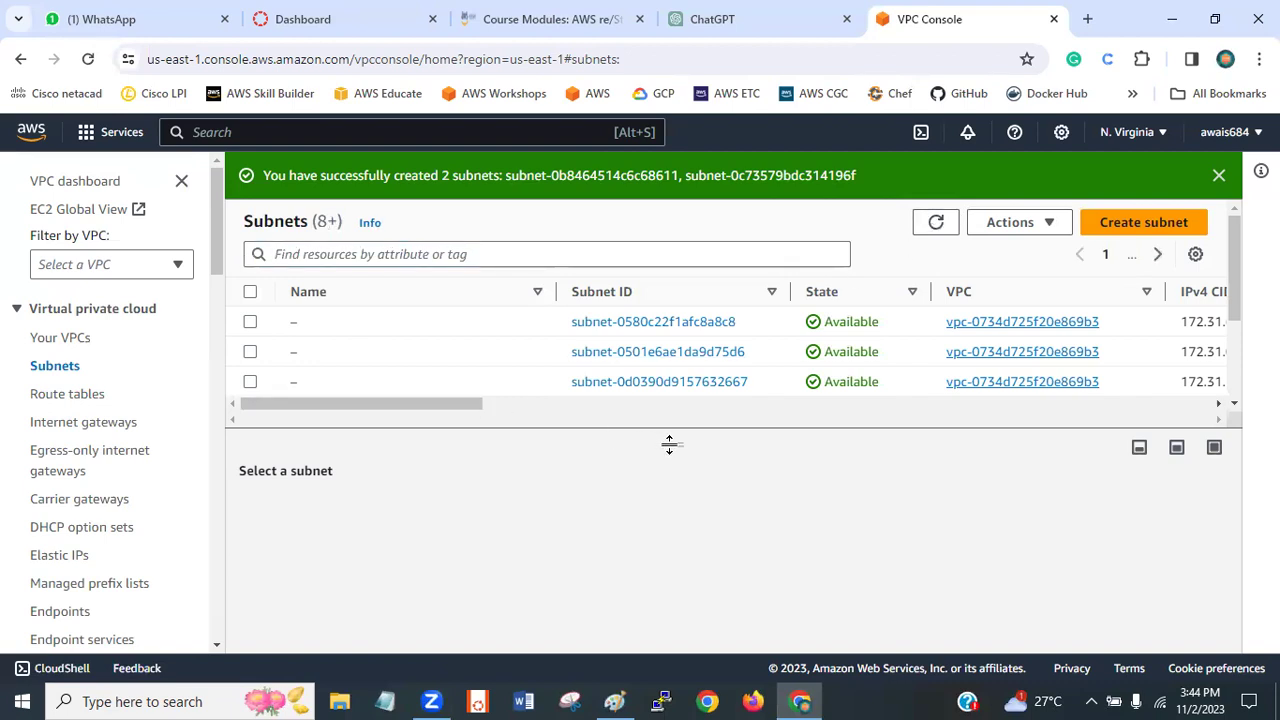
{"action": "left_click", "coordinate": [1211, 451]}
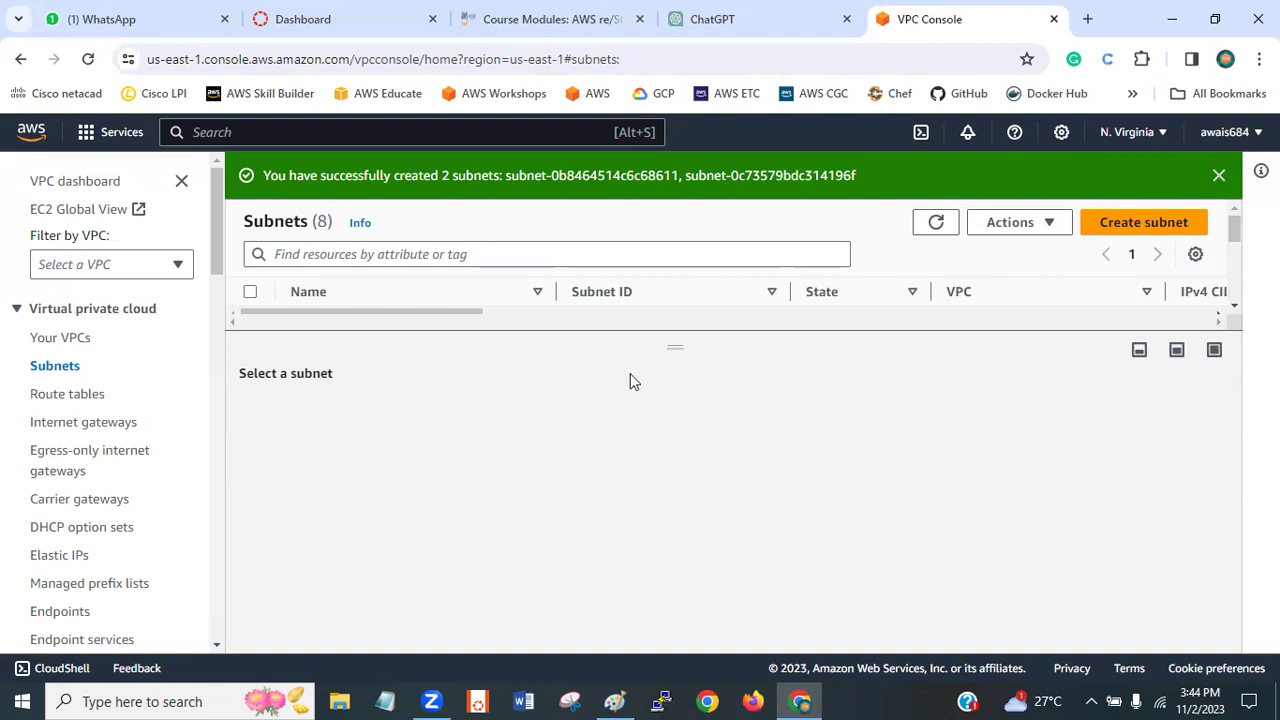
{"action": "left_click_drag", "start_coordinate": [676, 357], "coordinate": [683, 628]}
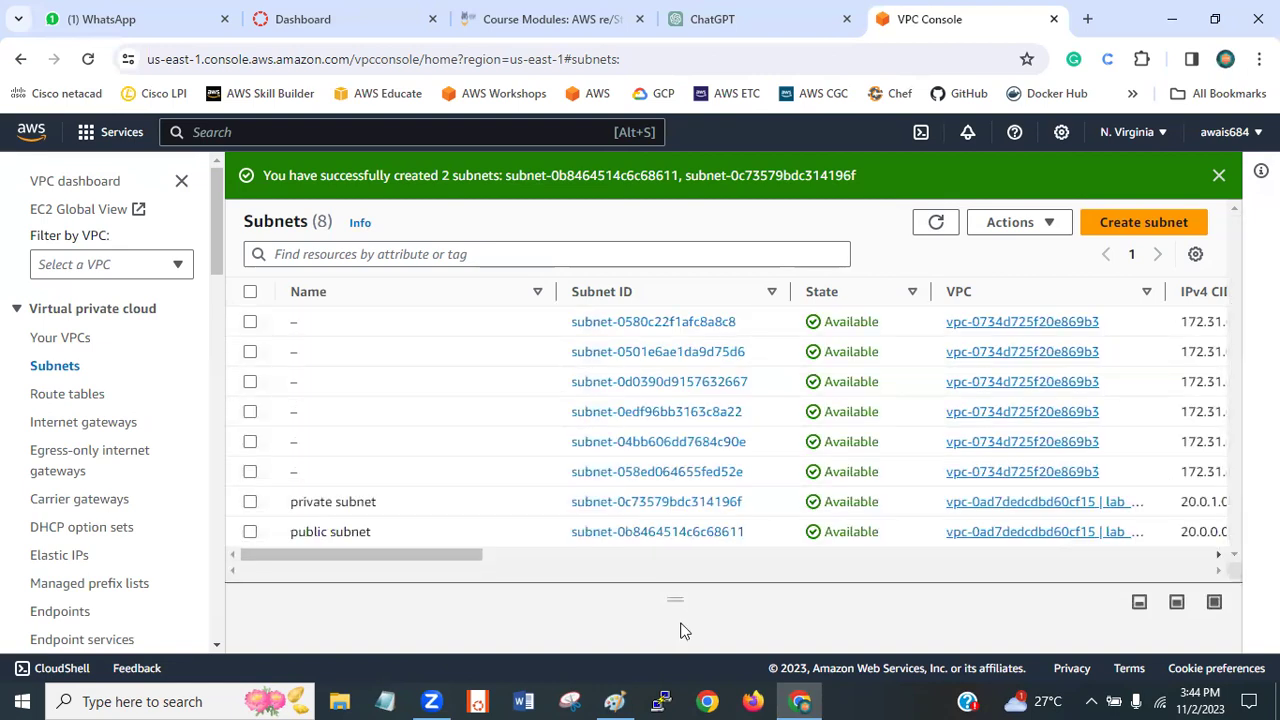
- Examine the public and private subnet entries in the list and compare them with the Paint diagram
{"action": "left_click_drag", "start_coordinate": [283, 532], "coordinate": [386, 532]}
{"action": "left_click_drag", "start_coordinate": [292, 501], "coordinate": [392, 503]}
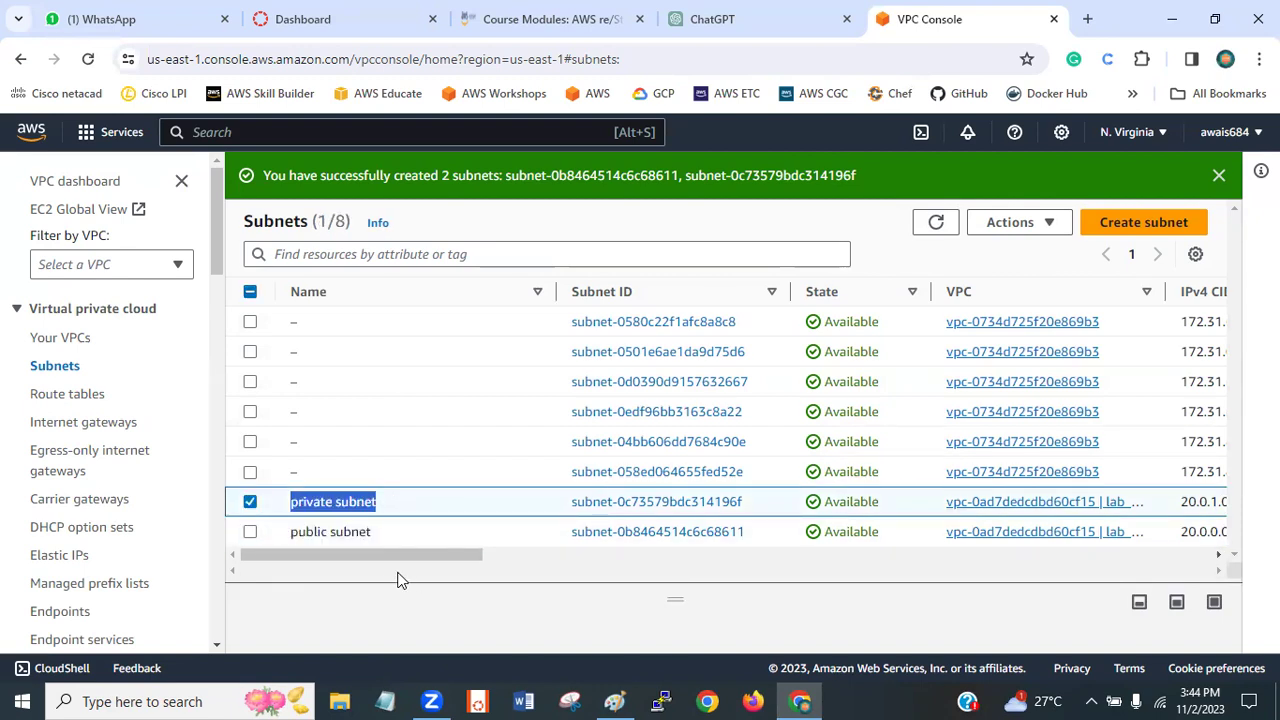
{"action": "left_click_drag", "start_coordinate": [388, 555], "coordinate": [612, 692]}
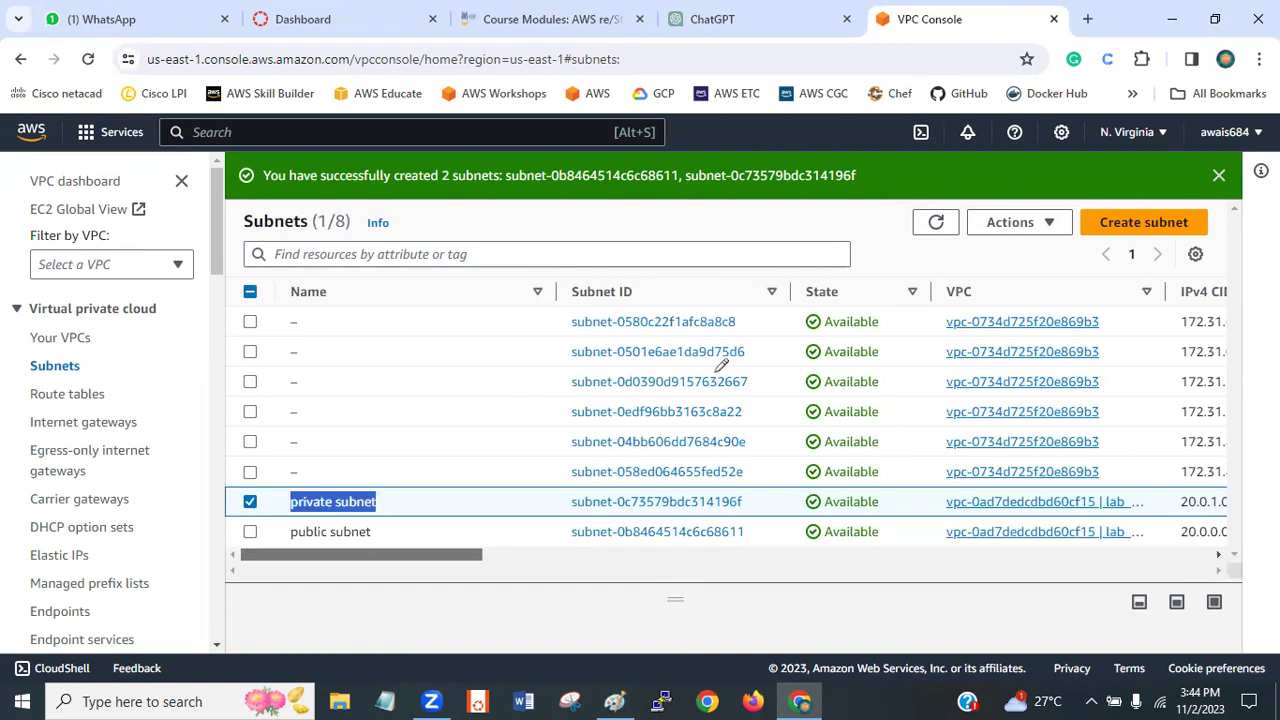
{"action": "key", "text": "alt+Tab"}
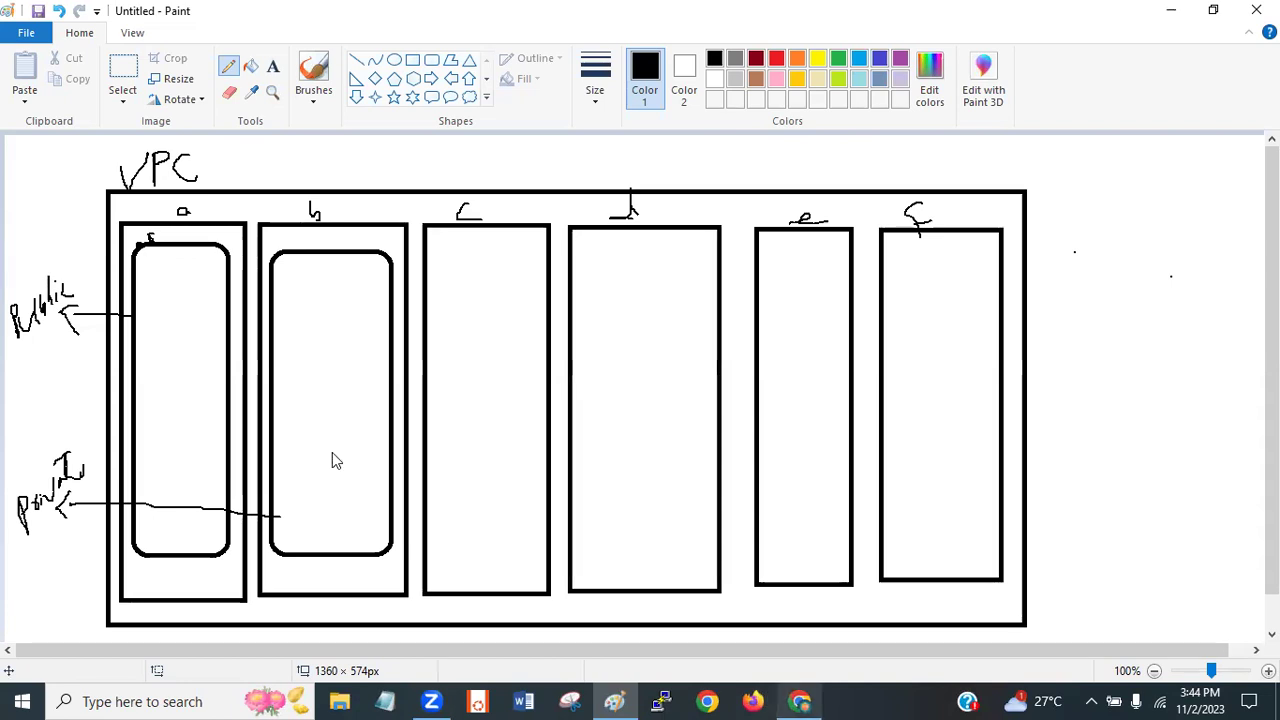
- Return to the VPC console in Chrome and open the list of internet gateways
{"action": "key", "text": "alt+Tab"}
{"action": "left_click", "coordinate": [68, 427]}
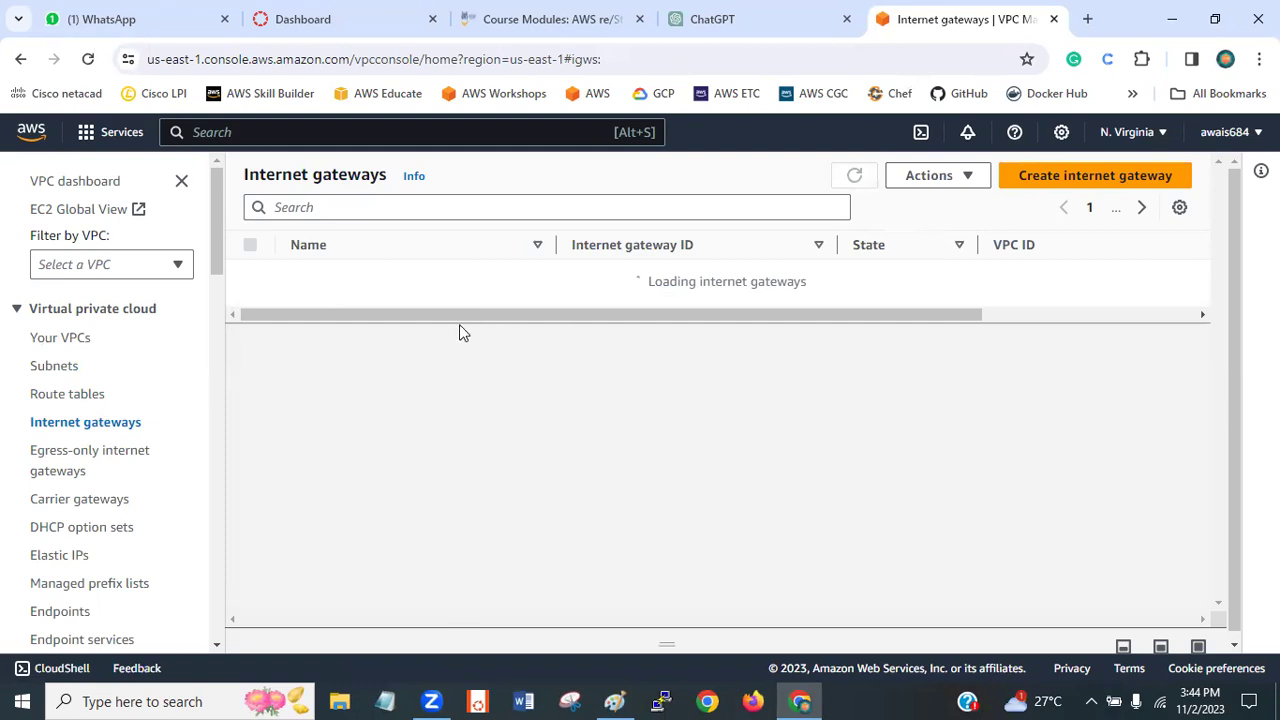
{"action": "left_click_drag", "start_coordinate": [517, 315], "coordinate": [553, 315]}
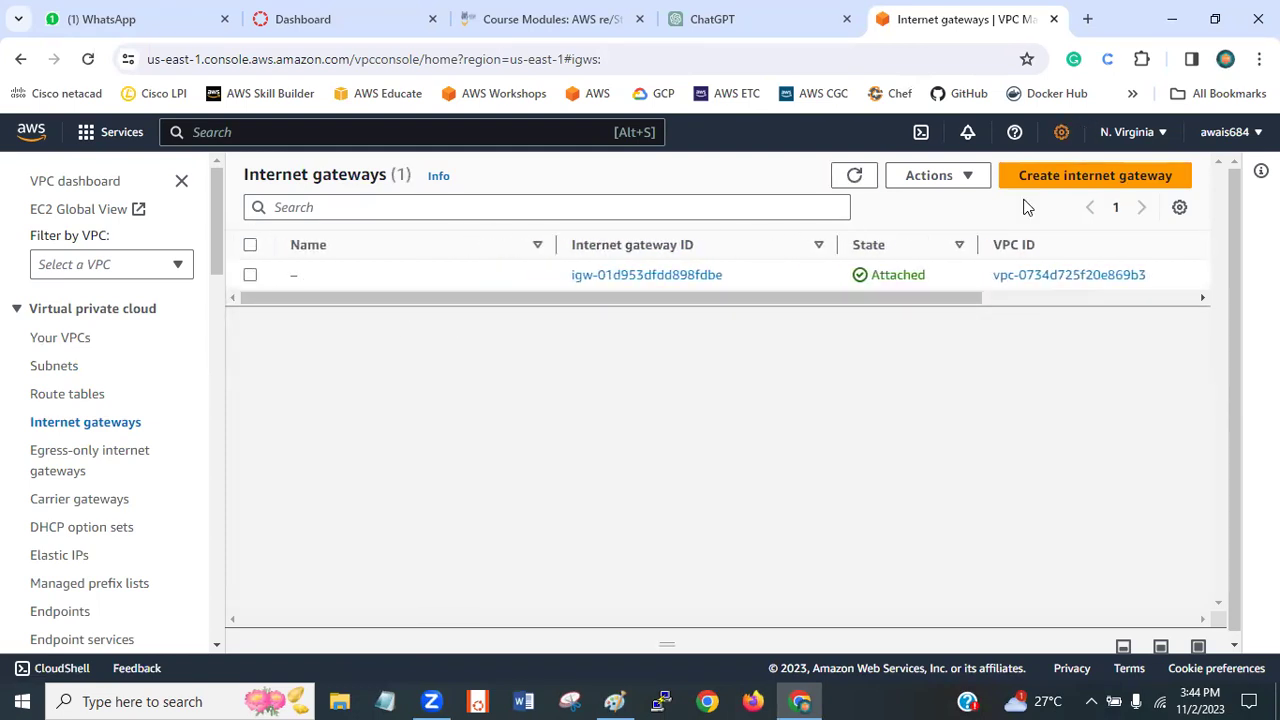
- Create an internet gateway with the name tag lab_IGW
{"action": "left_click_drag", "start_coordinate": [870, 275], "coordinate": [926, 276]}
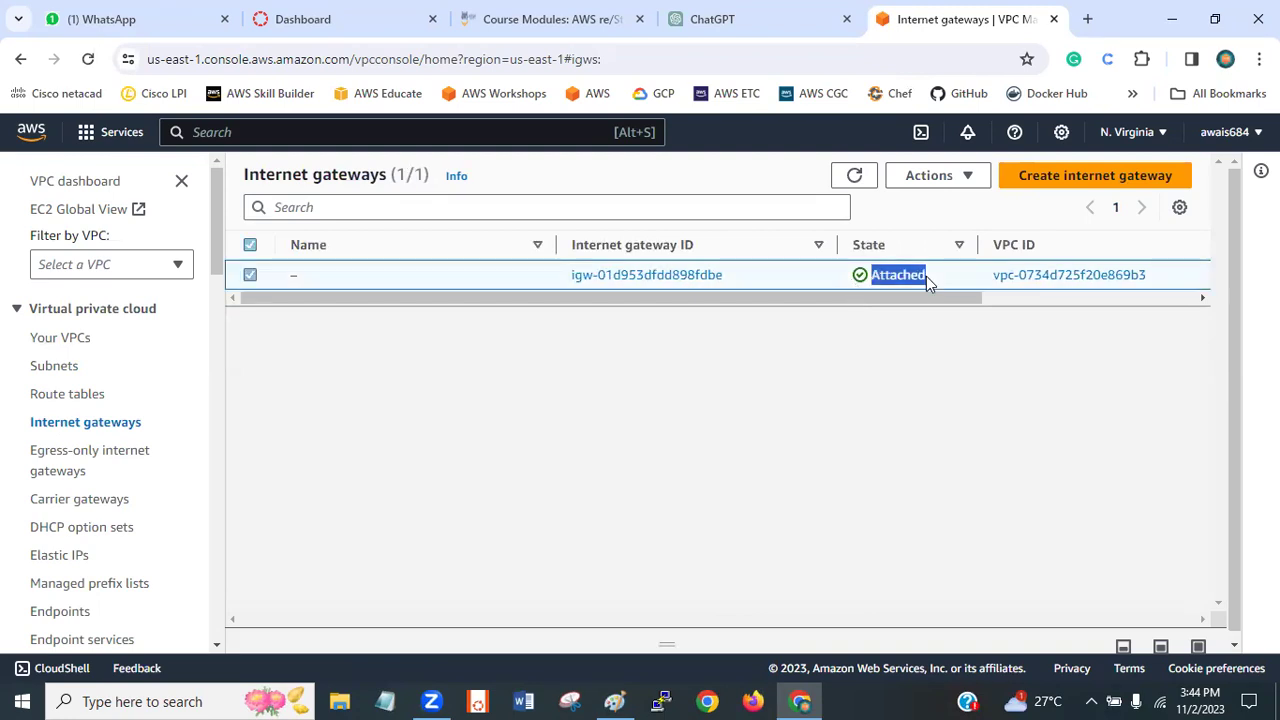
{"action": "left_click", "coordinate": [831, 310]}
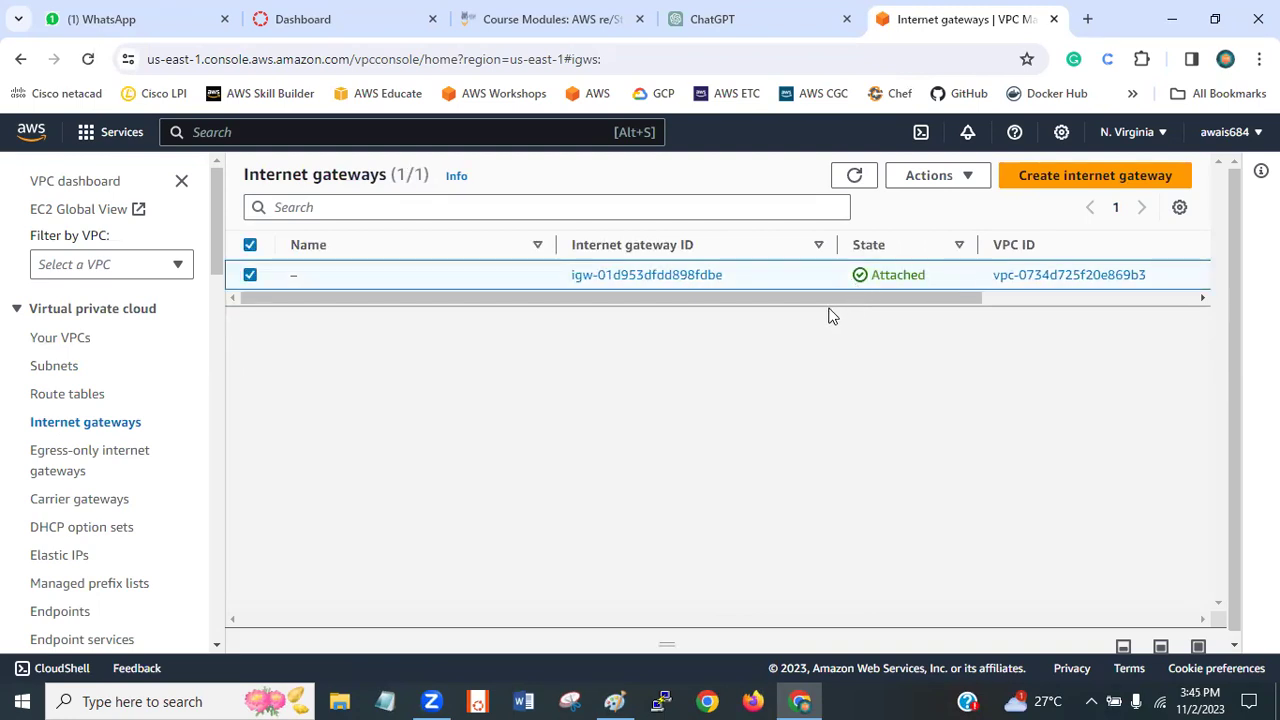
{"action": "left_click", "coordinate": [1094, 180]}
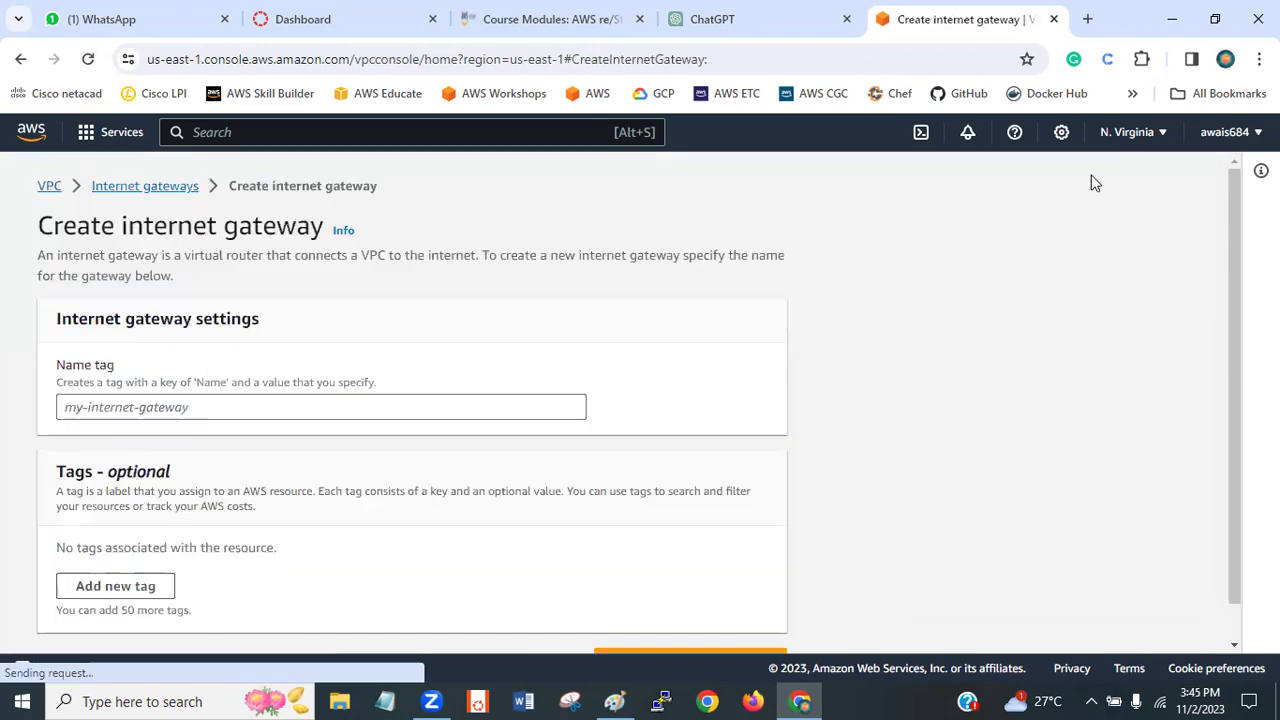
{"action": "left_click", "coordinate": [226, 411]}
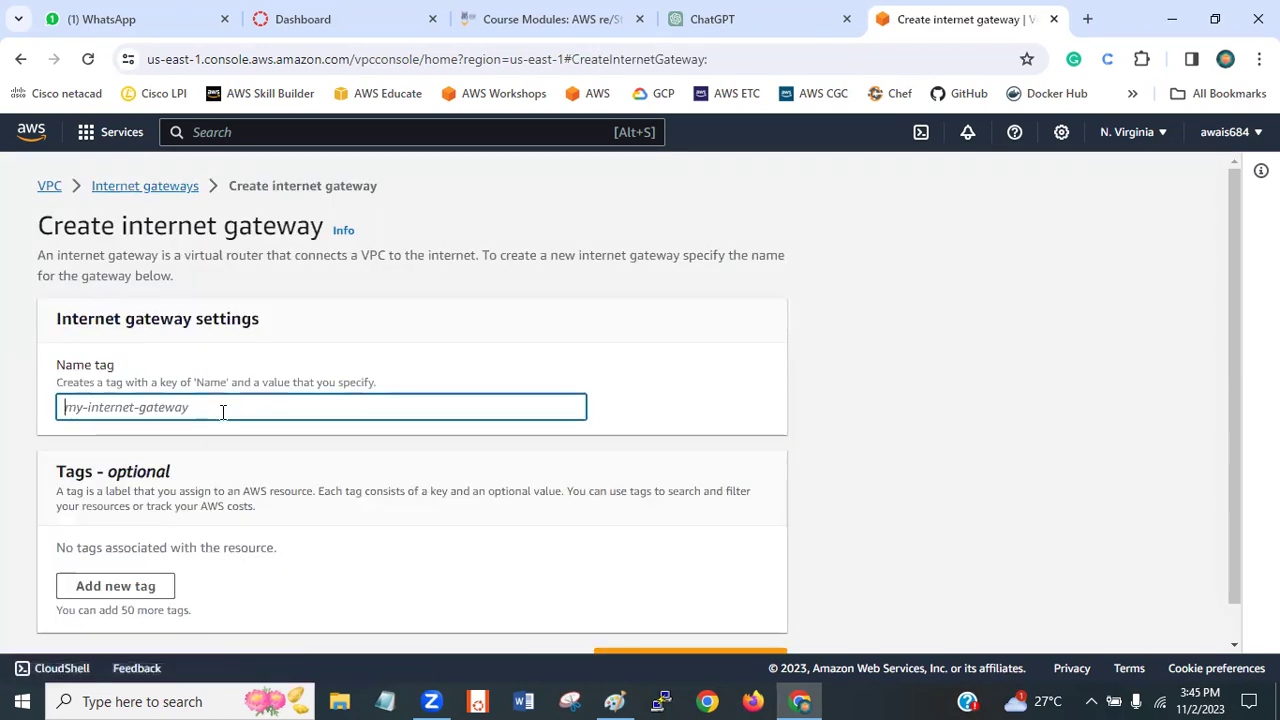
{"action": "type", "text": "lab"}
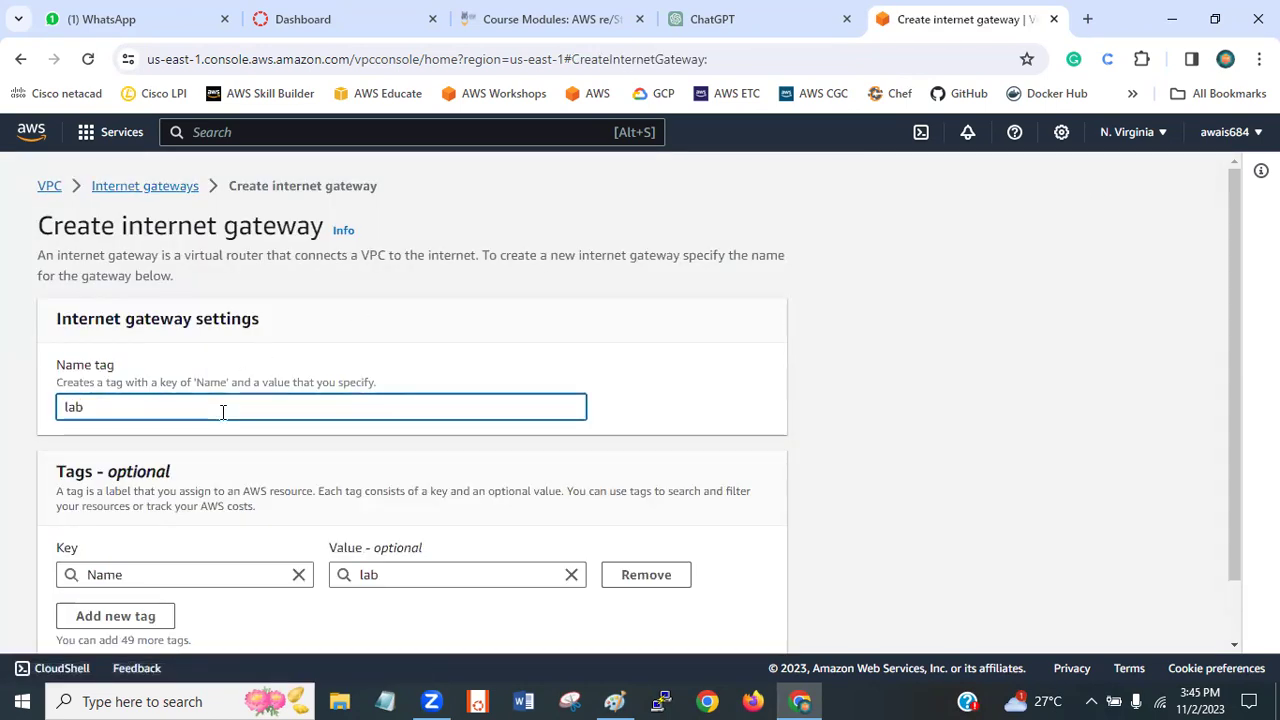
{"action": "type", "text": "_IGW"}
{"action": "scroll", "coordinate": [1233, 317], "scroll_direction": "down", "scroll_amount": 2}
{"action": "left_click", "coordinate": [673, 628]}
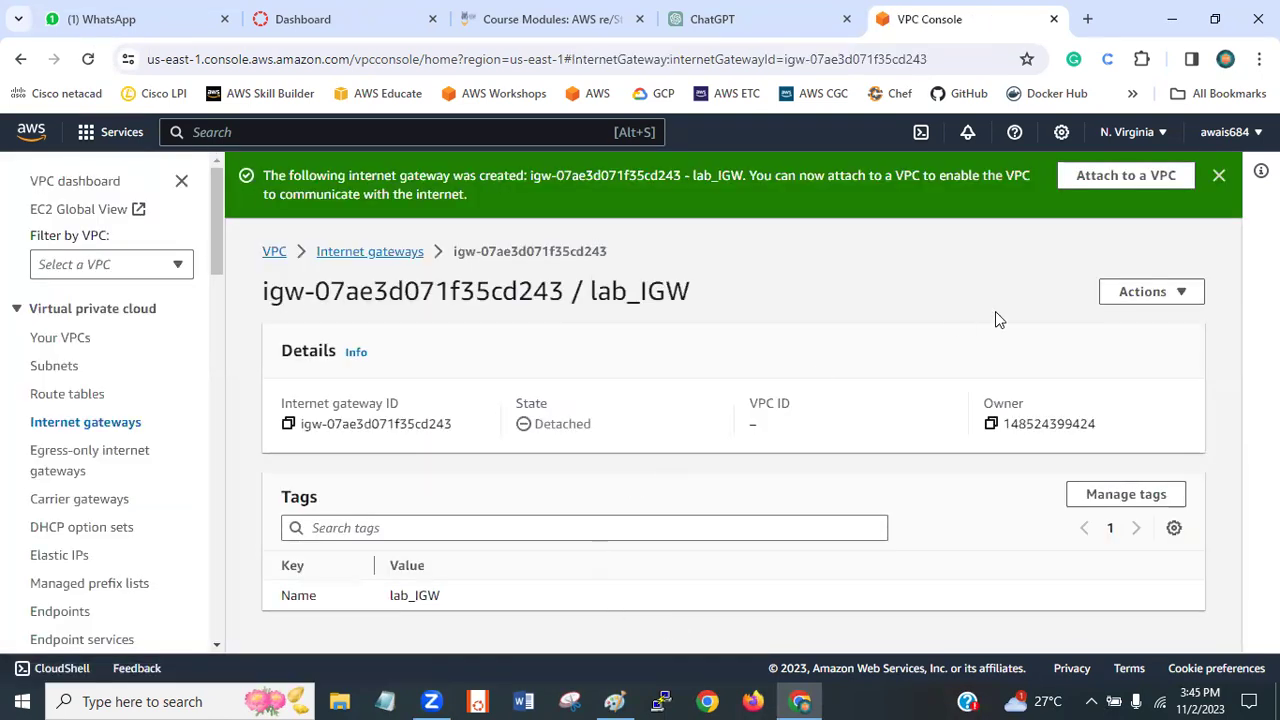
- Attach the lab_IGW internet gateway to lab_vpc from the internet gateways list and check its attachment state
{"action": "left_click", "coordinate": [376, 252]}
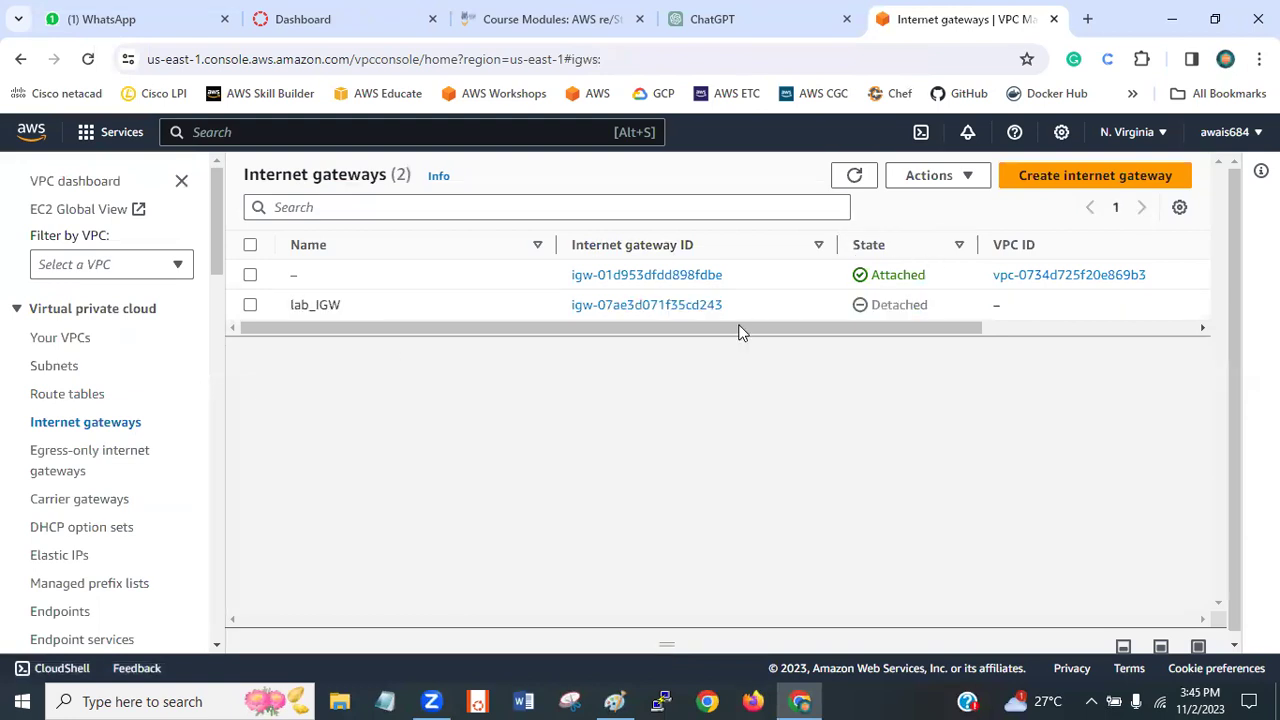
{"action": "left_click_drag", "start_coordinate": [287, 308], "coordinate": [355, 311]}
{"action": "left_click", "coordinate": [849, 387]}
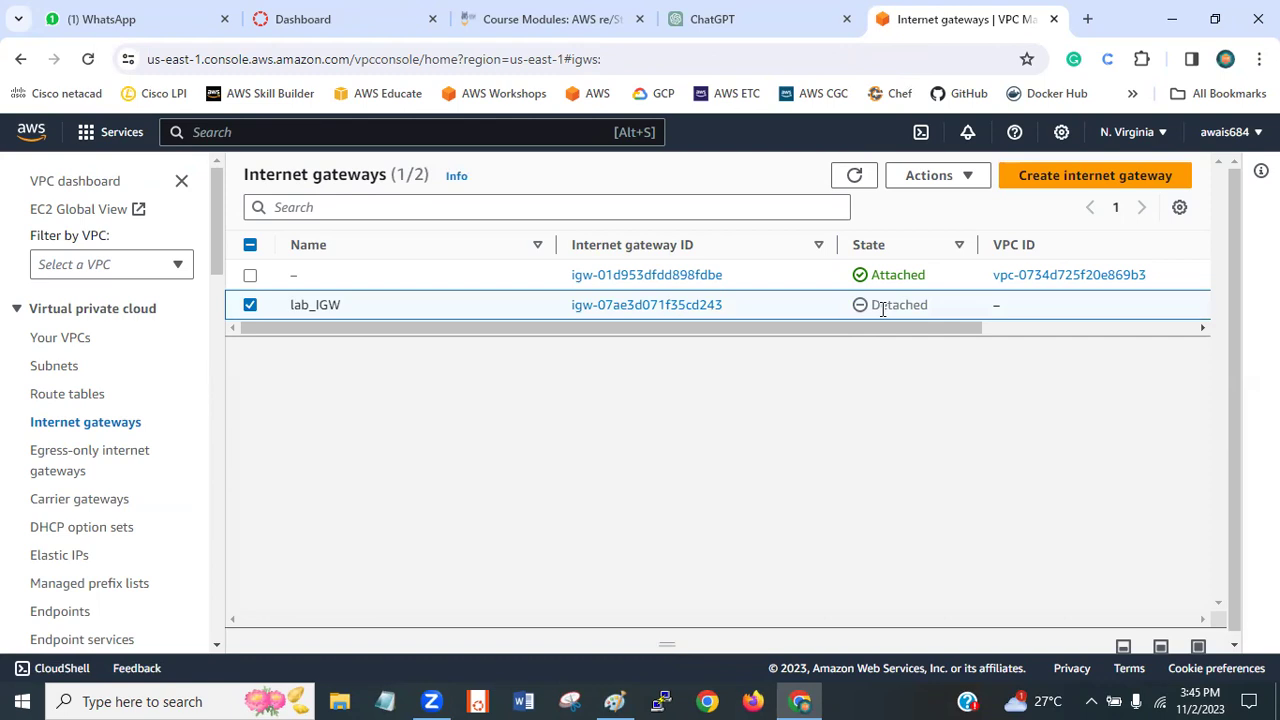
{"action": "left_click_drag", "start_coordinate": [889, 331], "coordinate": [752, 350]}
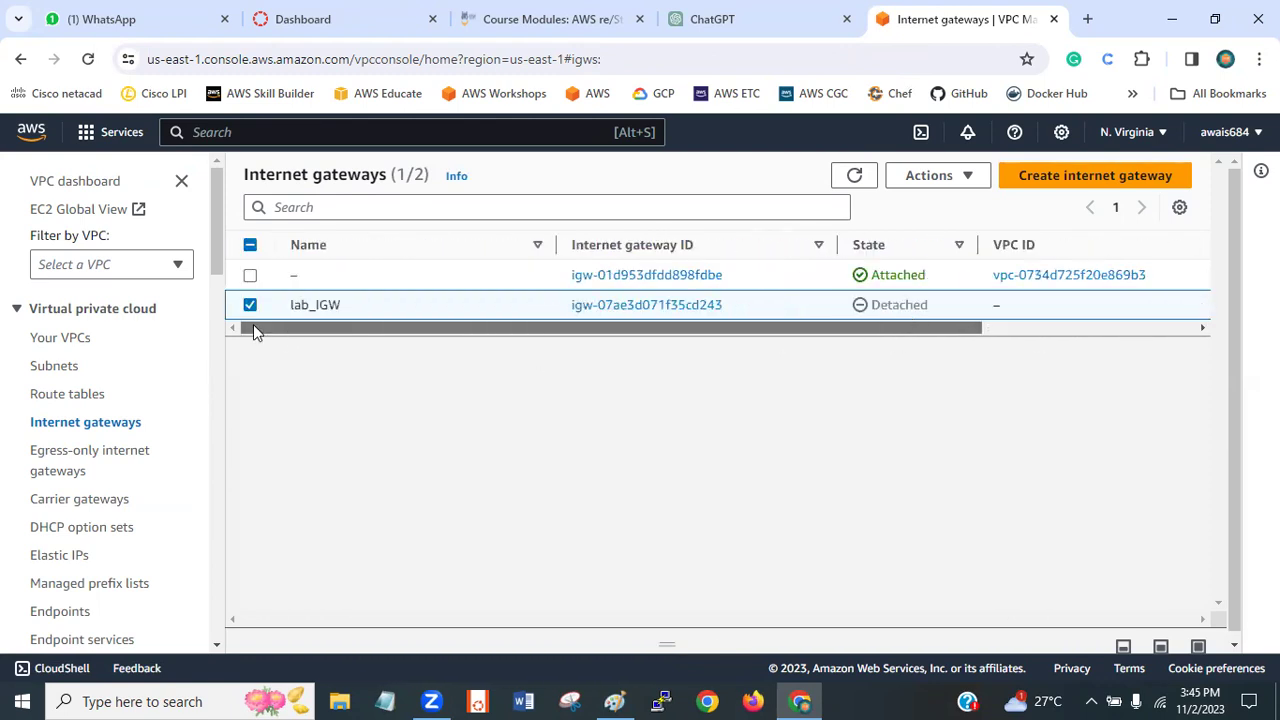
{"action": "left_click", "coordinate": [962, 176]}
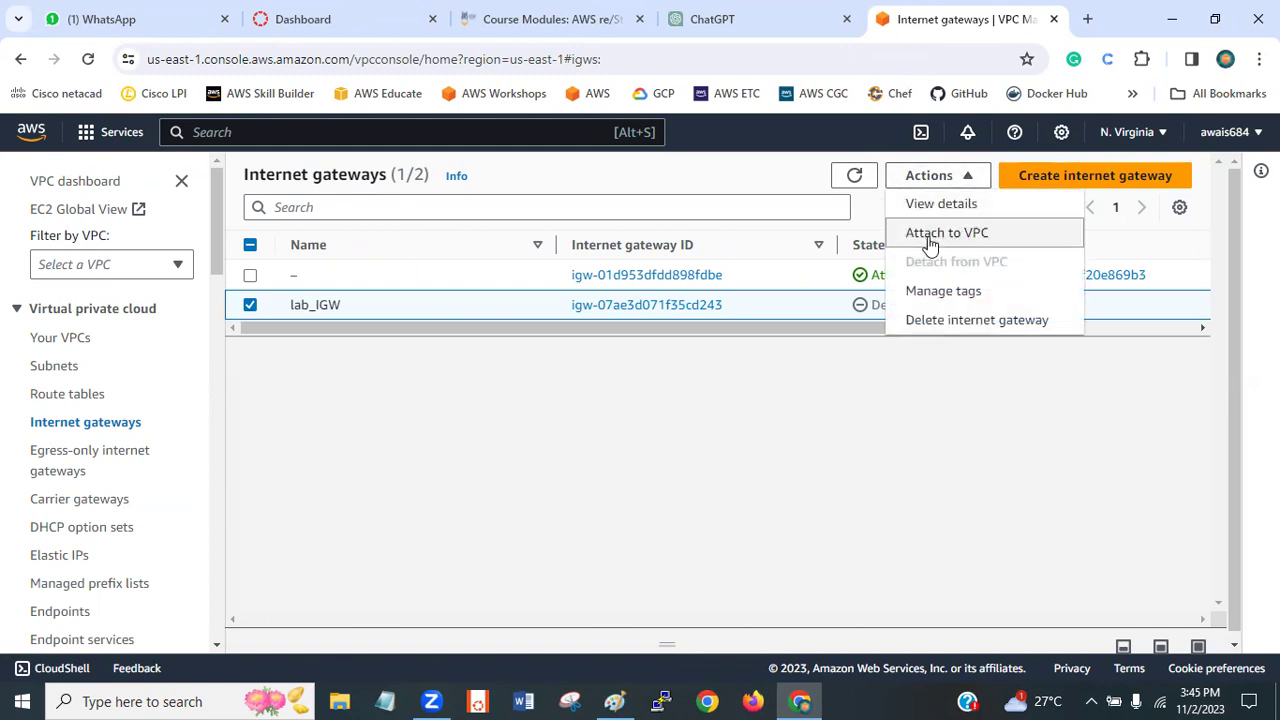
{"action": "left_click", "coordinate": [962, 236]}
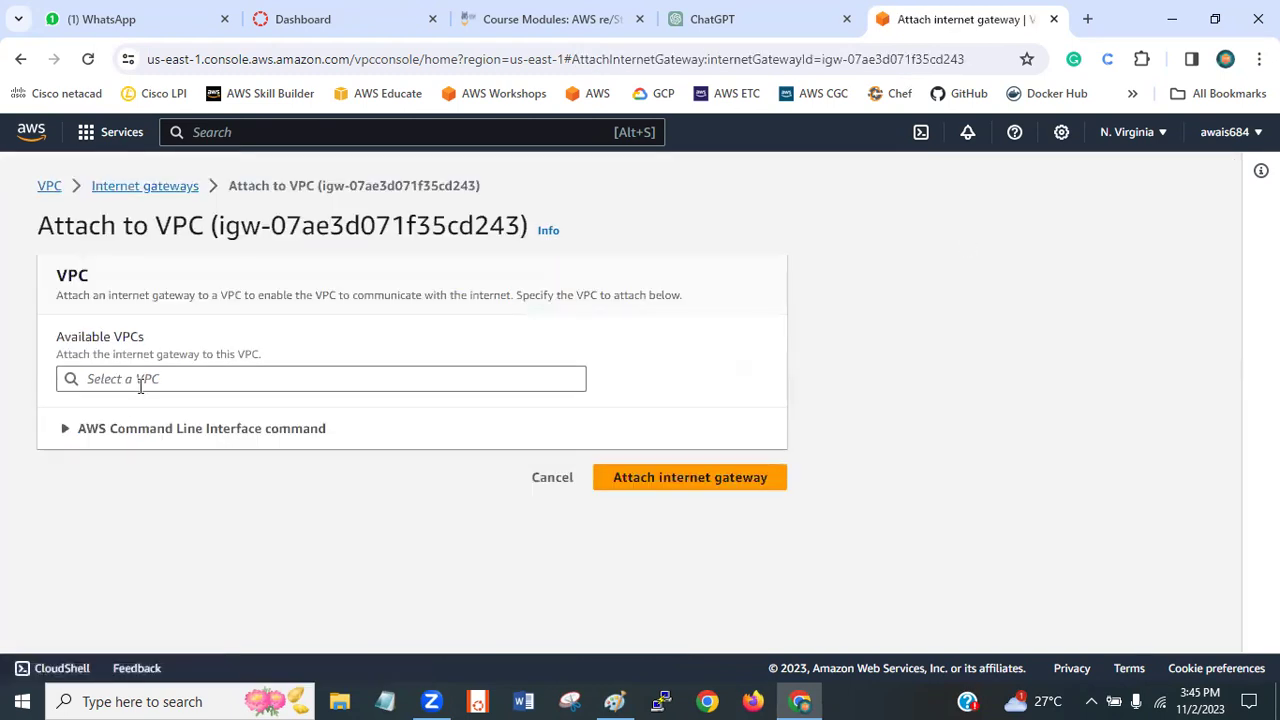
{"action": "left_click", "coordinate": [161, 379]}
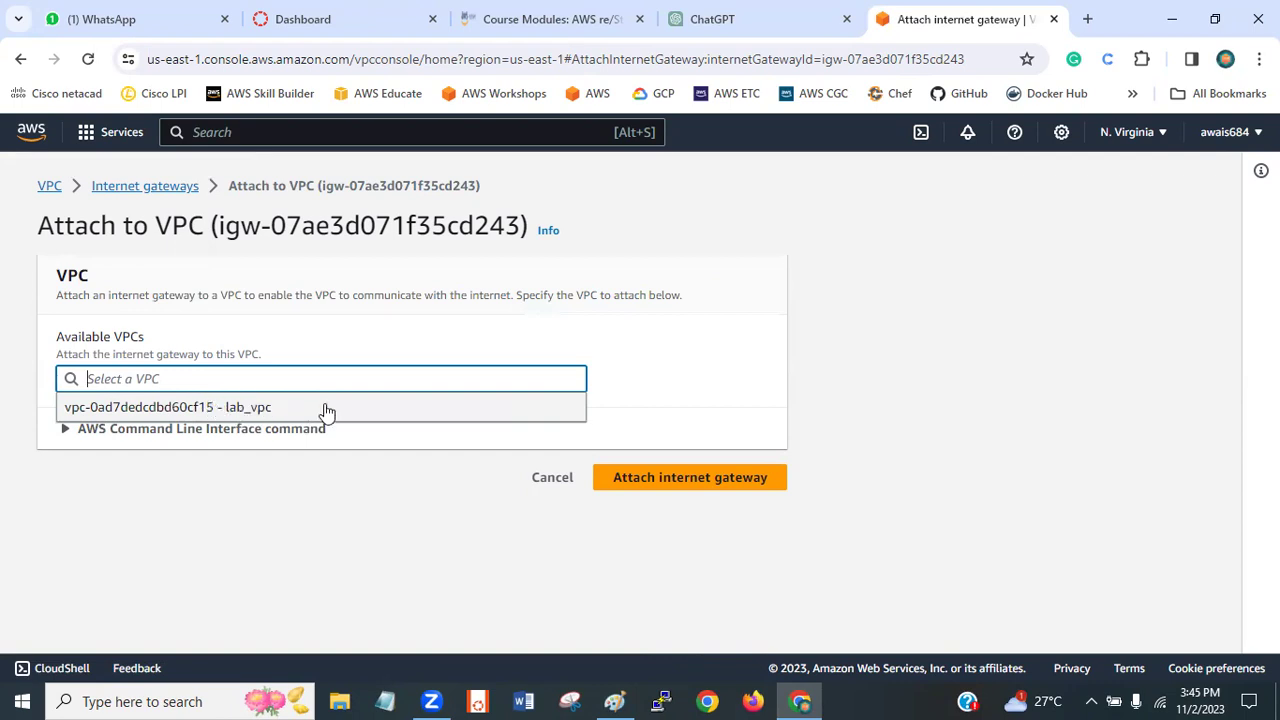
{"action": "left_click", "coordinate": [282, 409]}
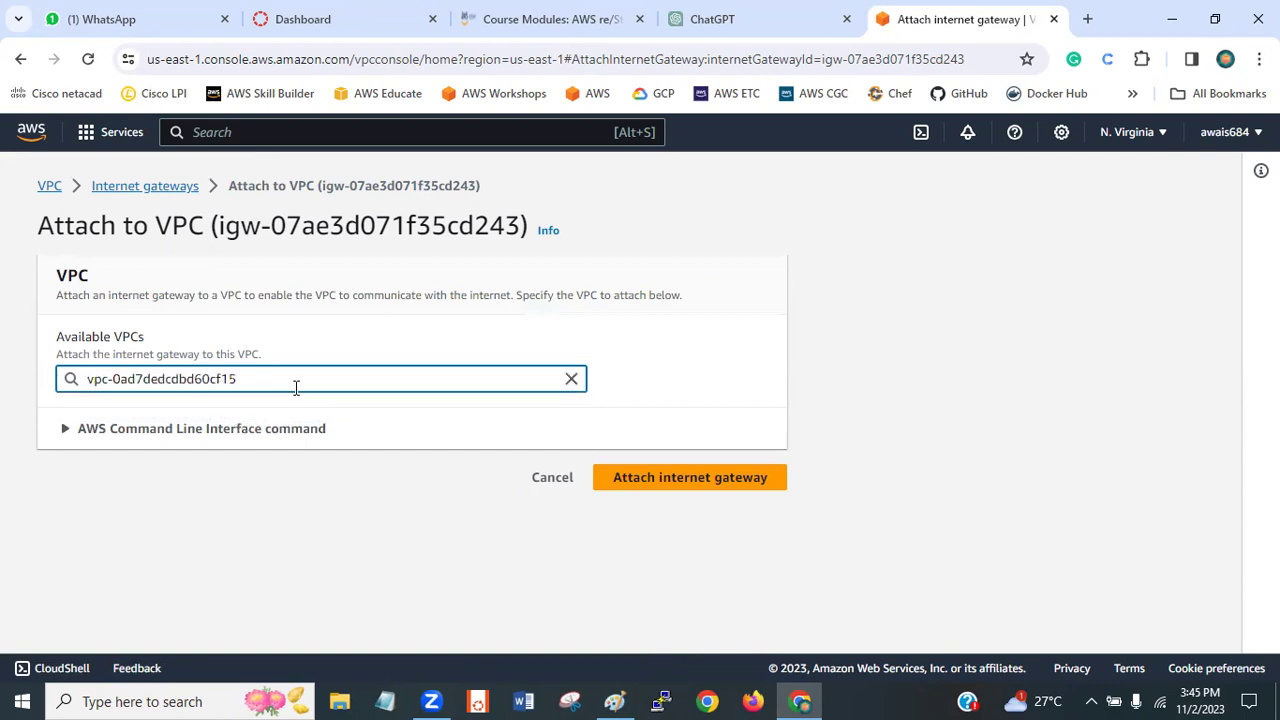
{"action": "left_click", "coordinate": [698, 479]}
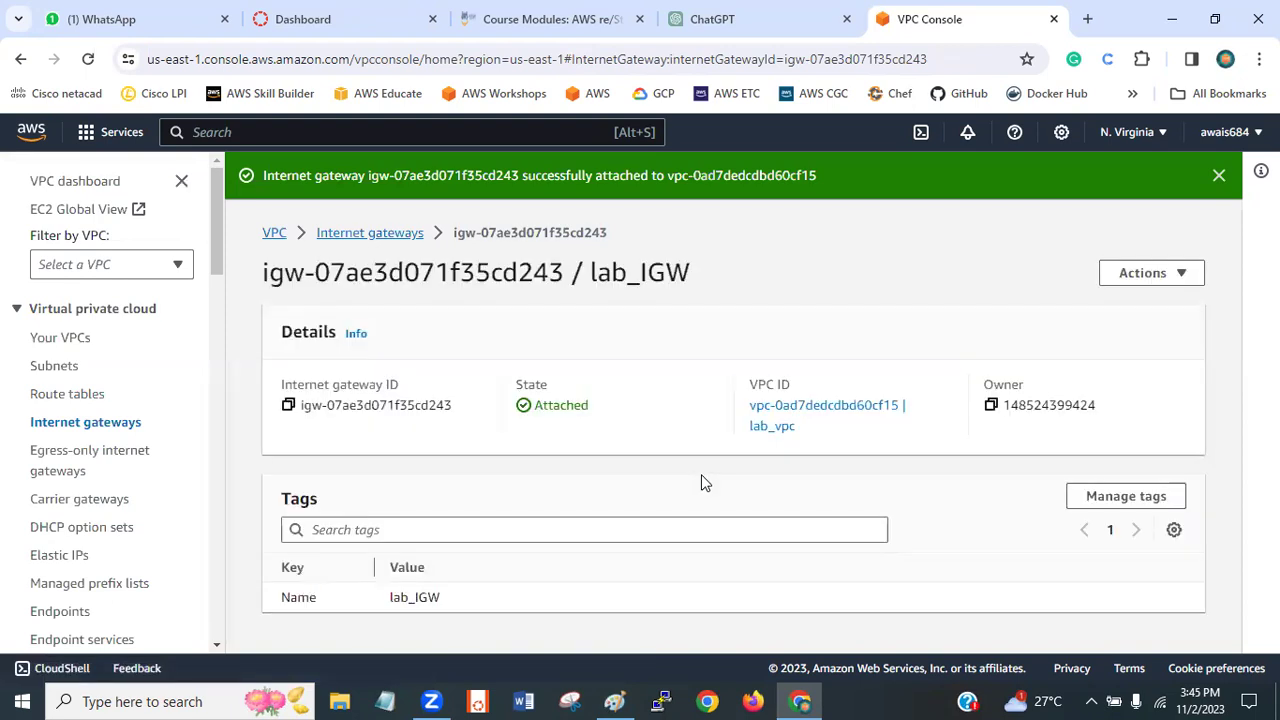
{"action": "left_click_drag", "start_coordinate": [529, 414], "coordinate": [593, 412]}
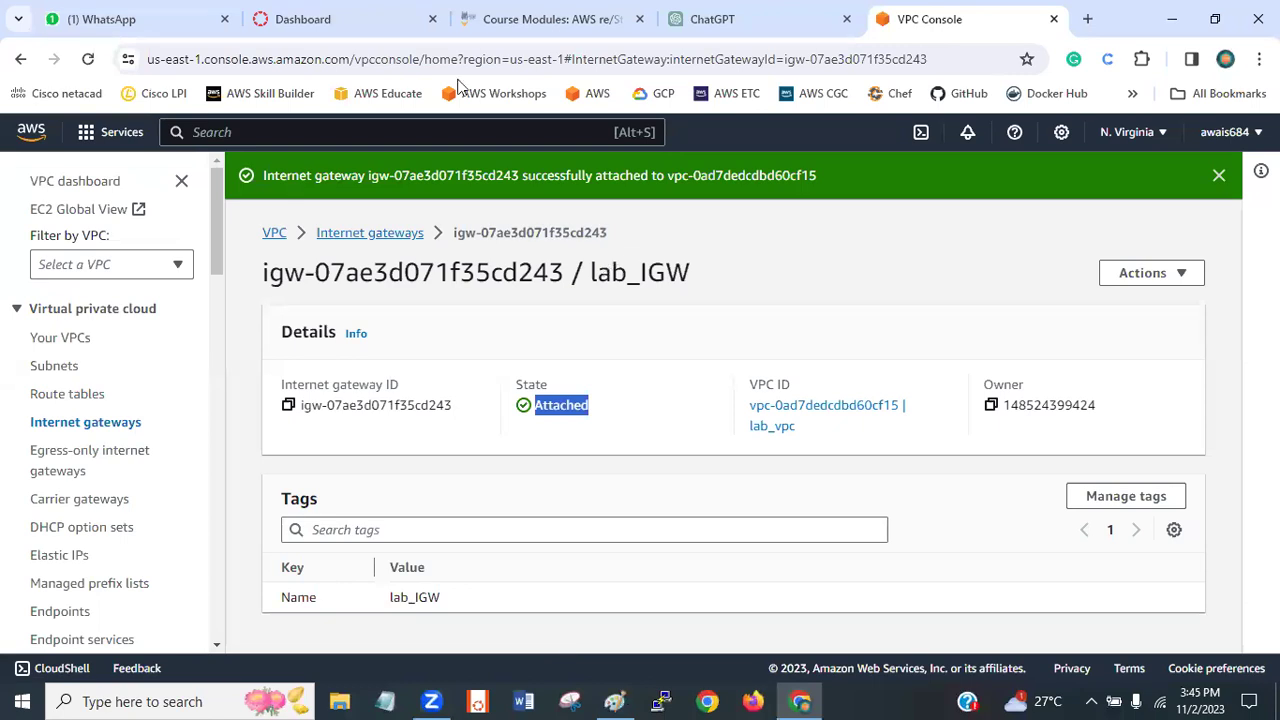
- Switch to the Paint diagram and draw a down arrow ending on the VPC box's upper edge, above column d
{"action": "key", "text": "alt+Tab"}
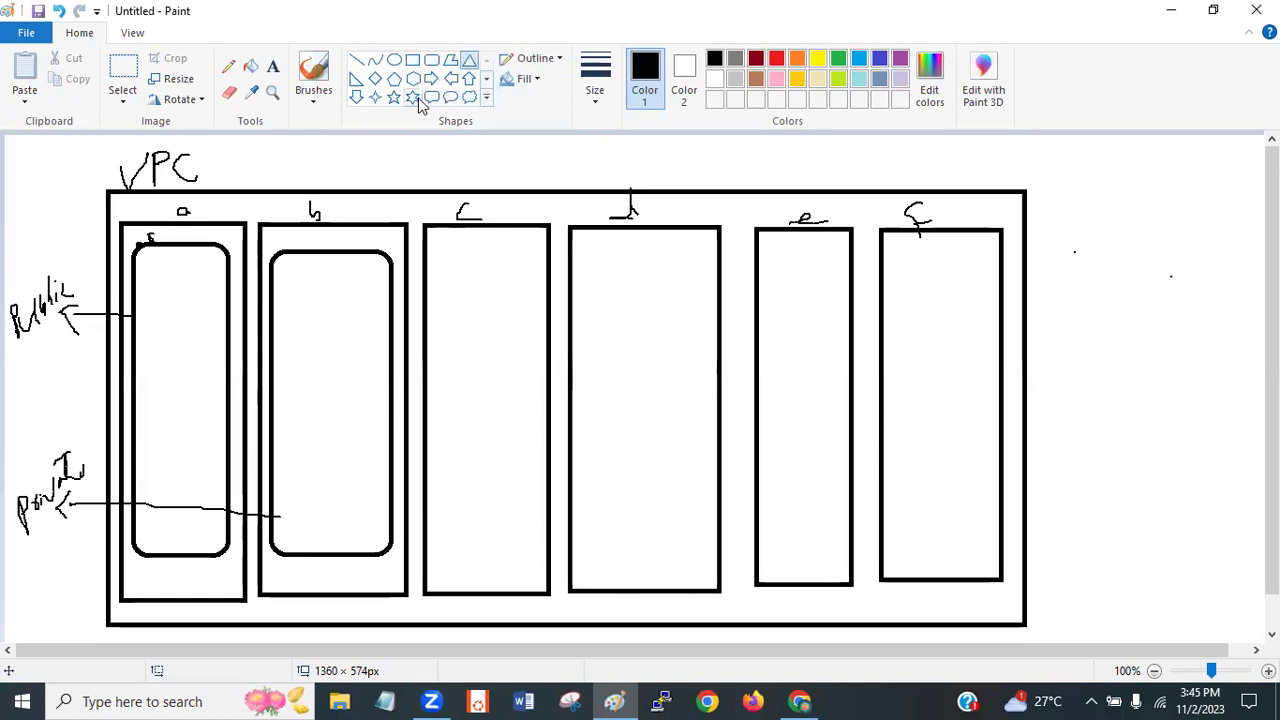
{"action": "left_click", "coordinate": [485, 79]}
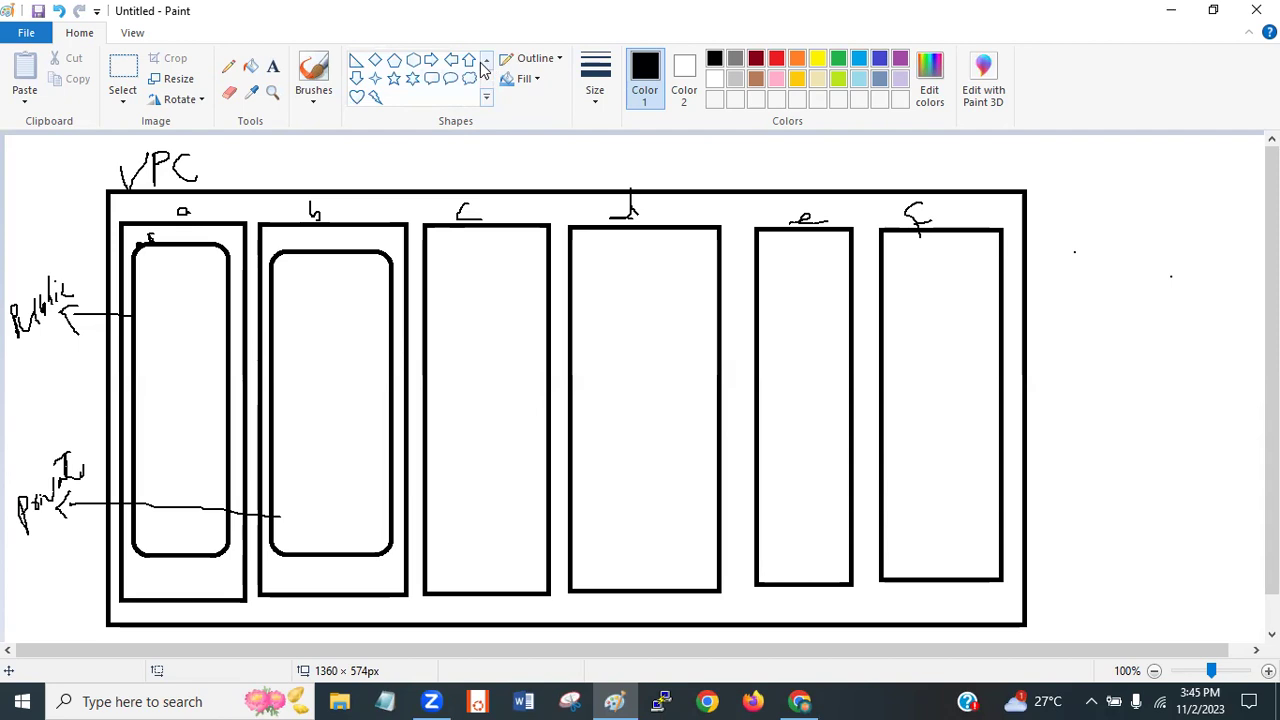
{"action": "left_click", "coordinate": [357, 79]}
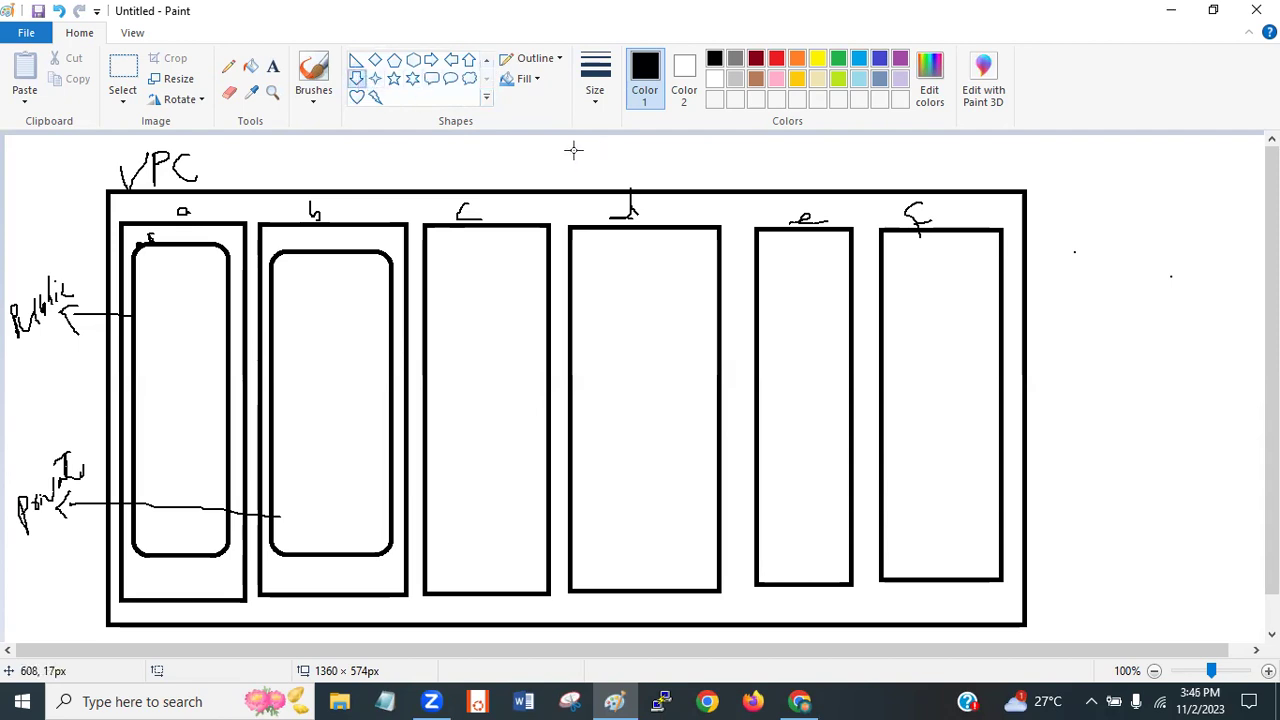
{"action": "left_click_drag", "start_coordinate": [571, 149], "coordinate": [645, 189]}
{"action": "left_click", "coordinate": [1145, 191]}
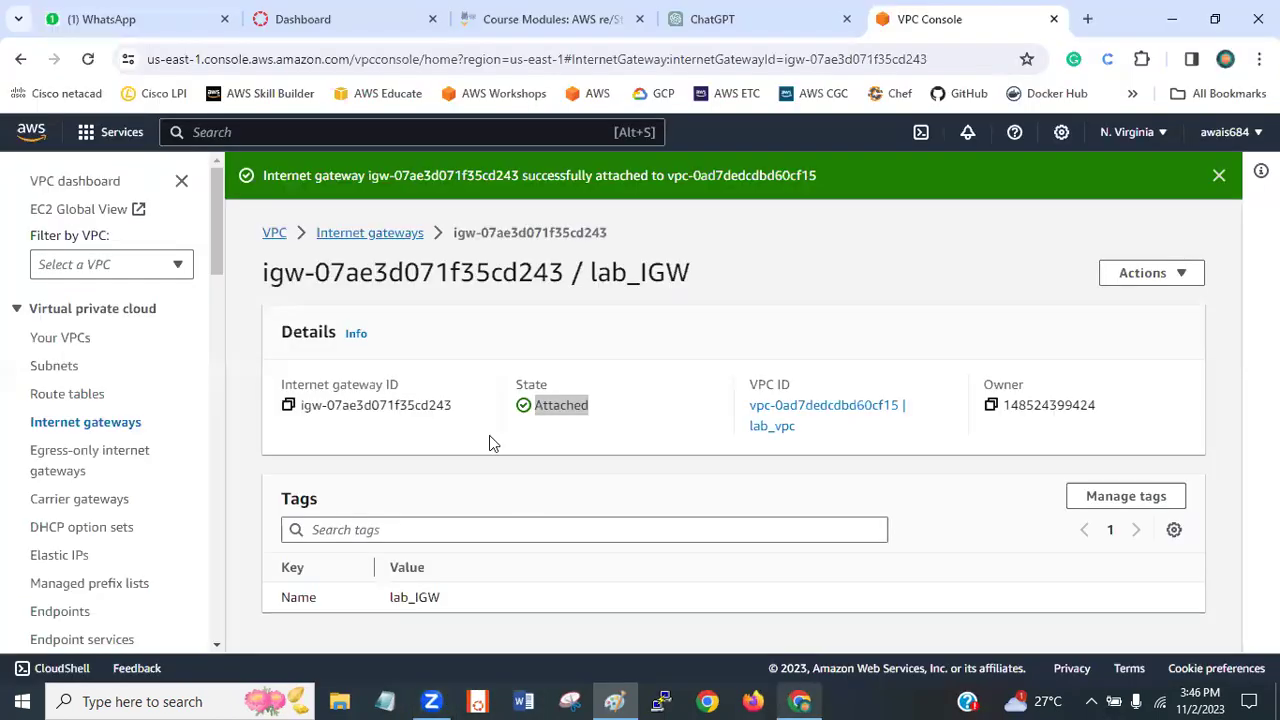
- Return to the VPC console in Chrome and compare the unnamed internet gateway's VPC ID with the entries in the VPC list
{"action": "left_click", "coordinate": [799, 701]}
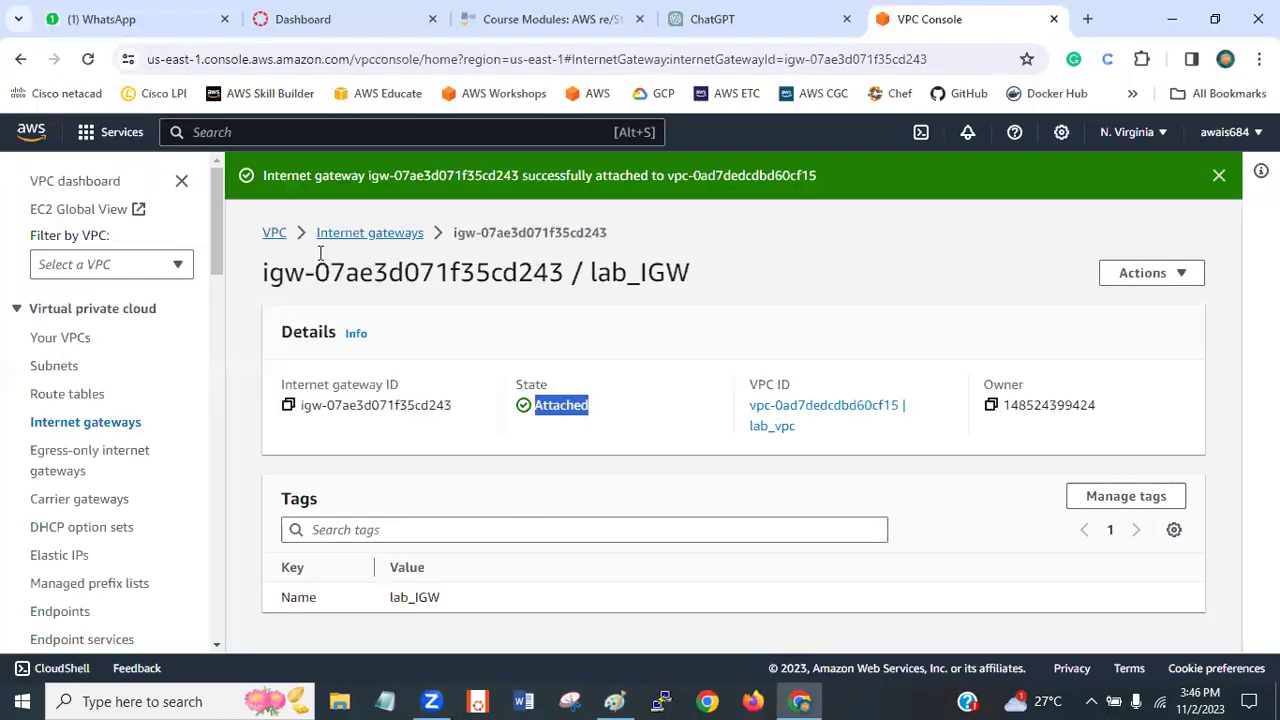
{"action": "left_click", "coordinate": [368, 234]}
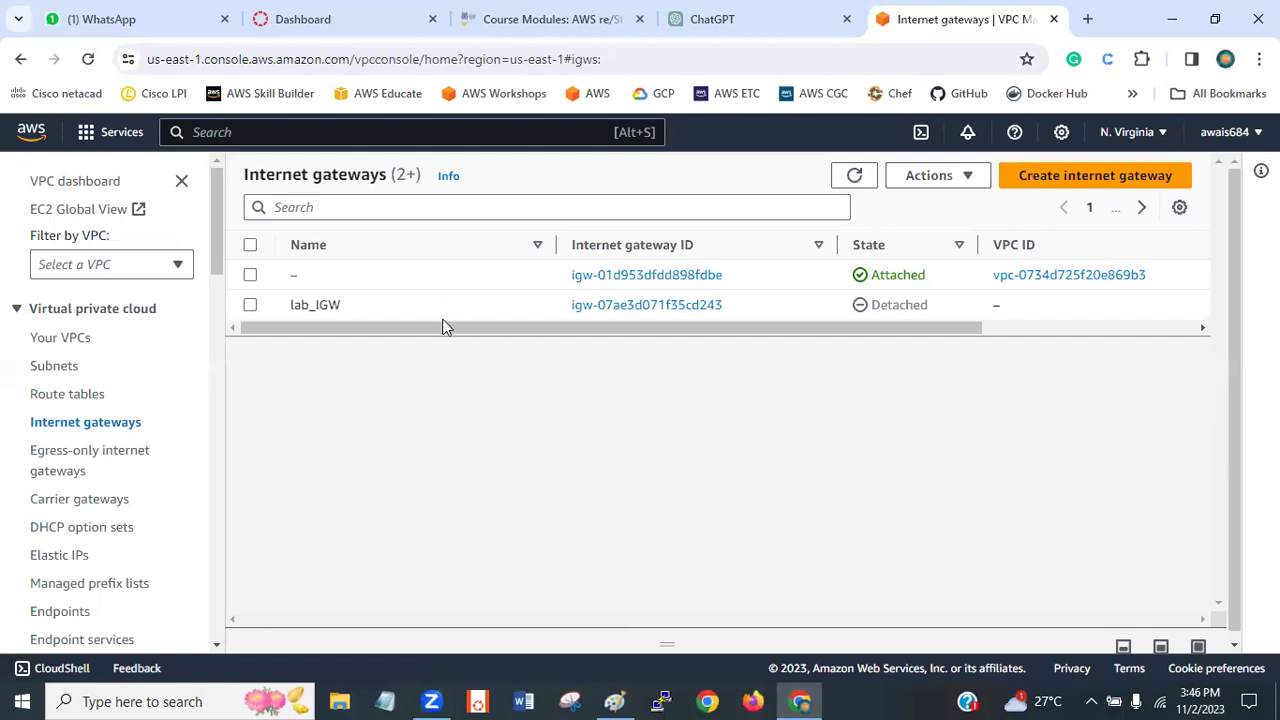
{"action": "left_click", "coordinate": [649, 275]}
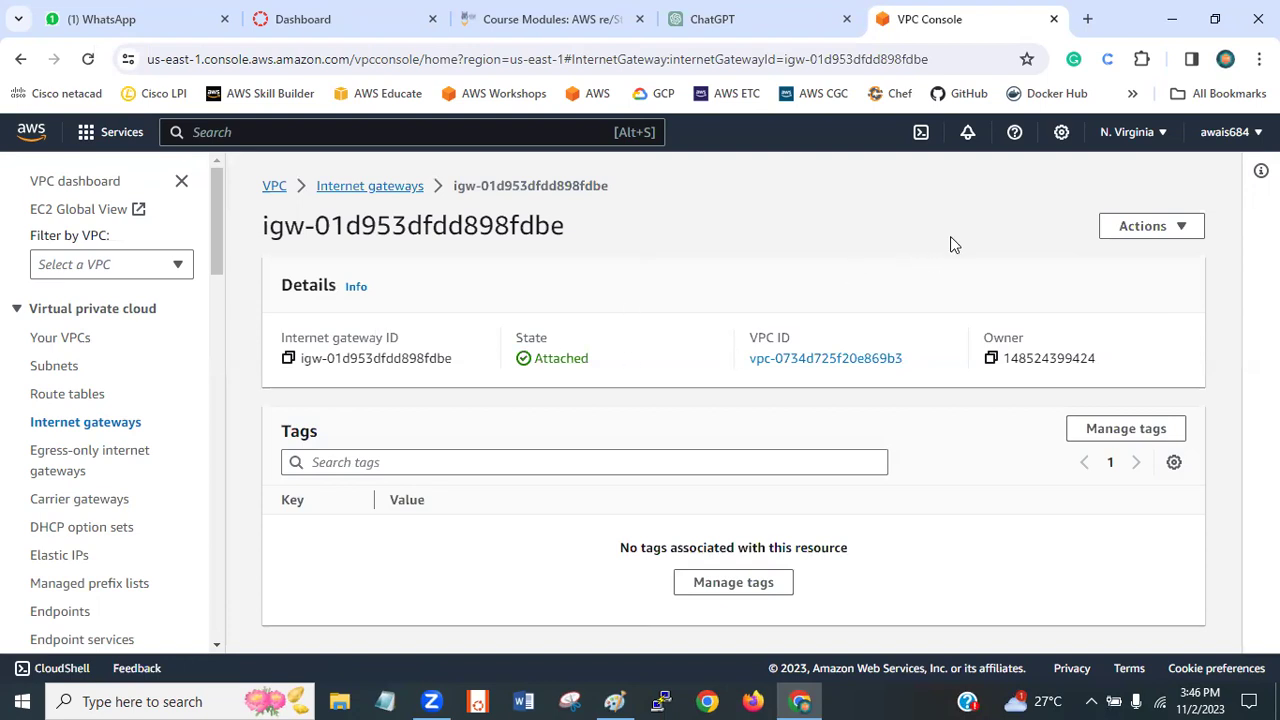
{"action": "mouse_move", "coordinate": [214, 235]}
{"action": "left_mouse_down"}
{"action": "mouse_move", "coordinate": [214, 315]}
{"action": "mouse_move", "coordinate": [217, 232]}
{"action": "left_mouse_up"}
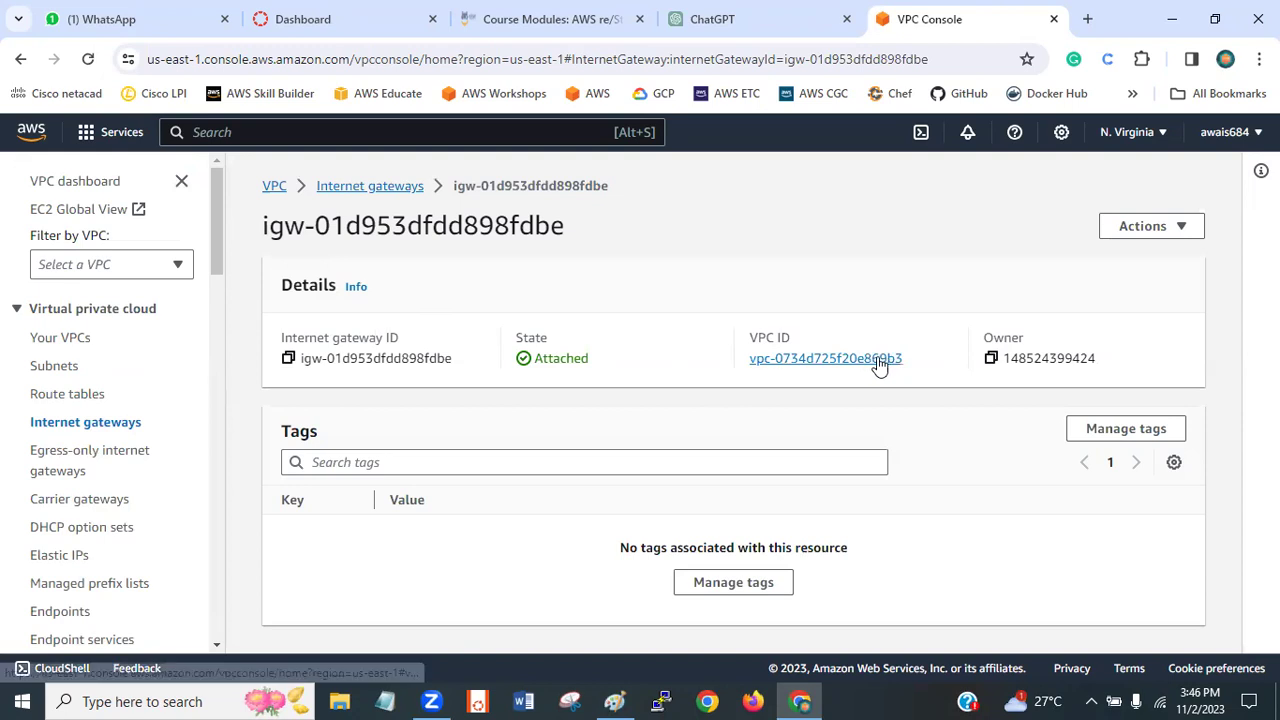
{"action": "left_click_drag", "start_coordinate": [904, 360], "coordinate": [750, 365]}
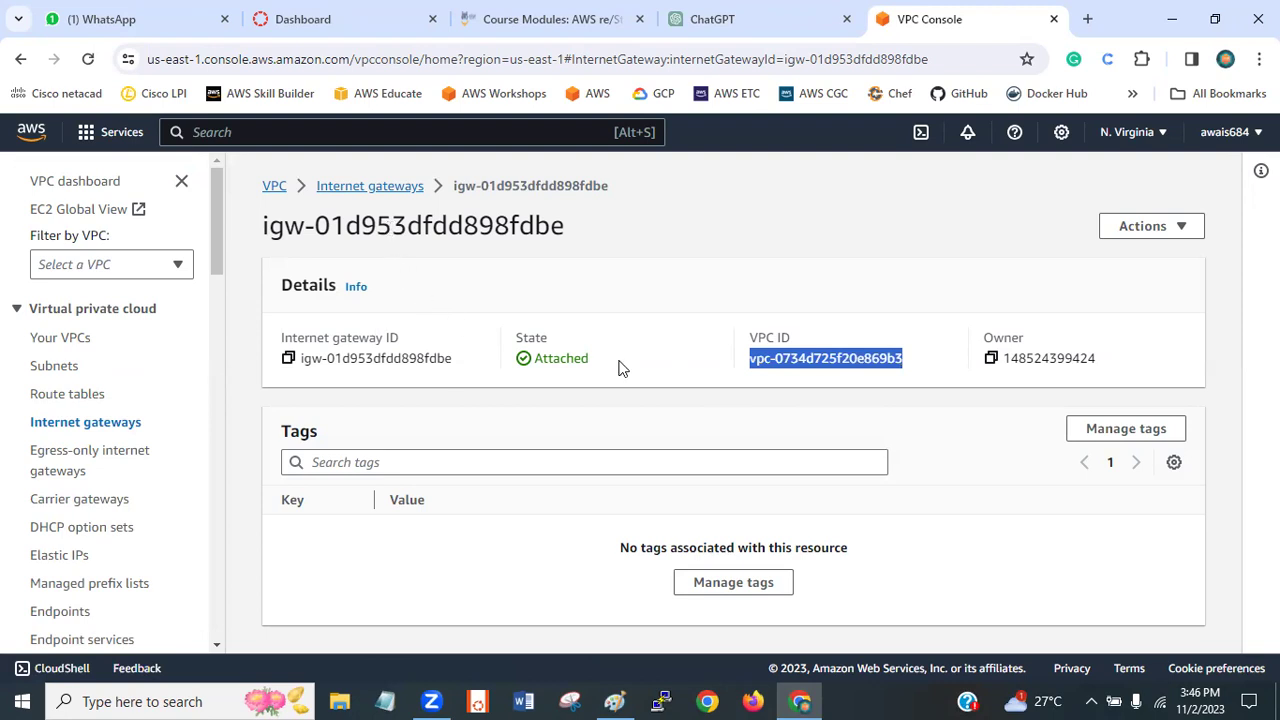
{"action": "left_click", "coordinate": [906, 244]}
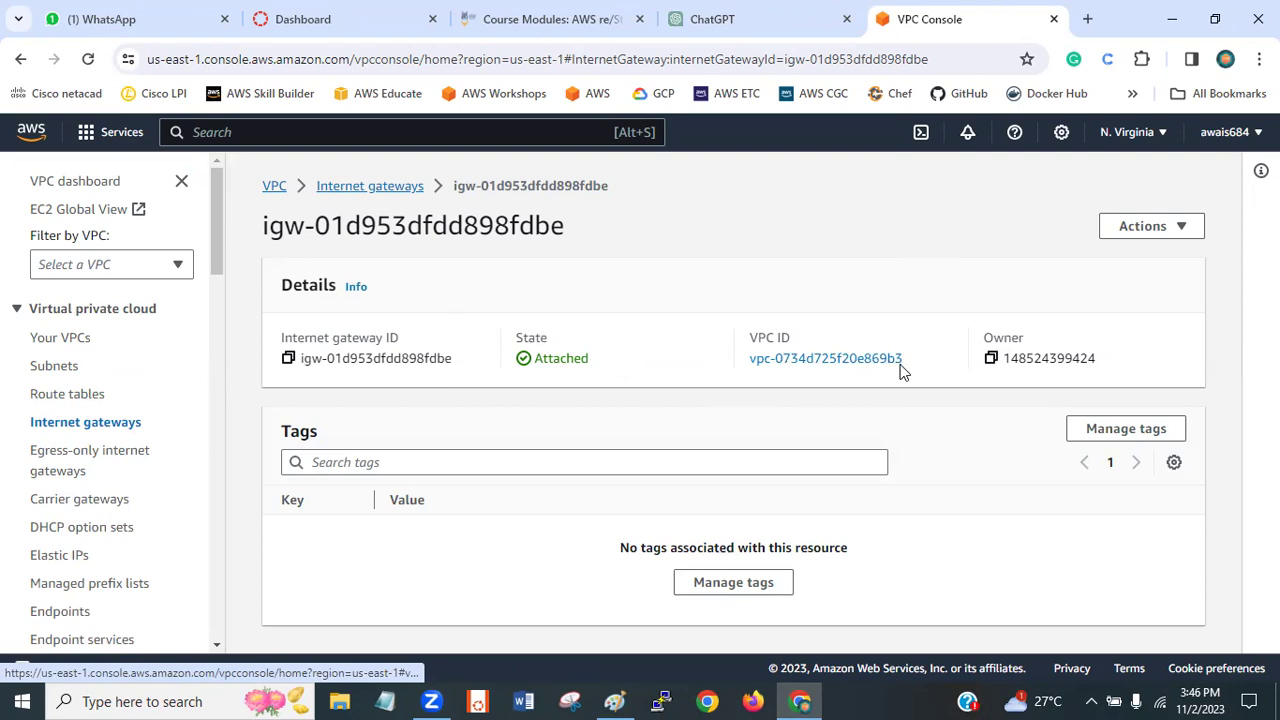
{"action": "left_click", "coordinate": [70, 344]}
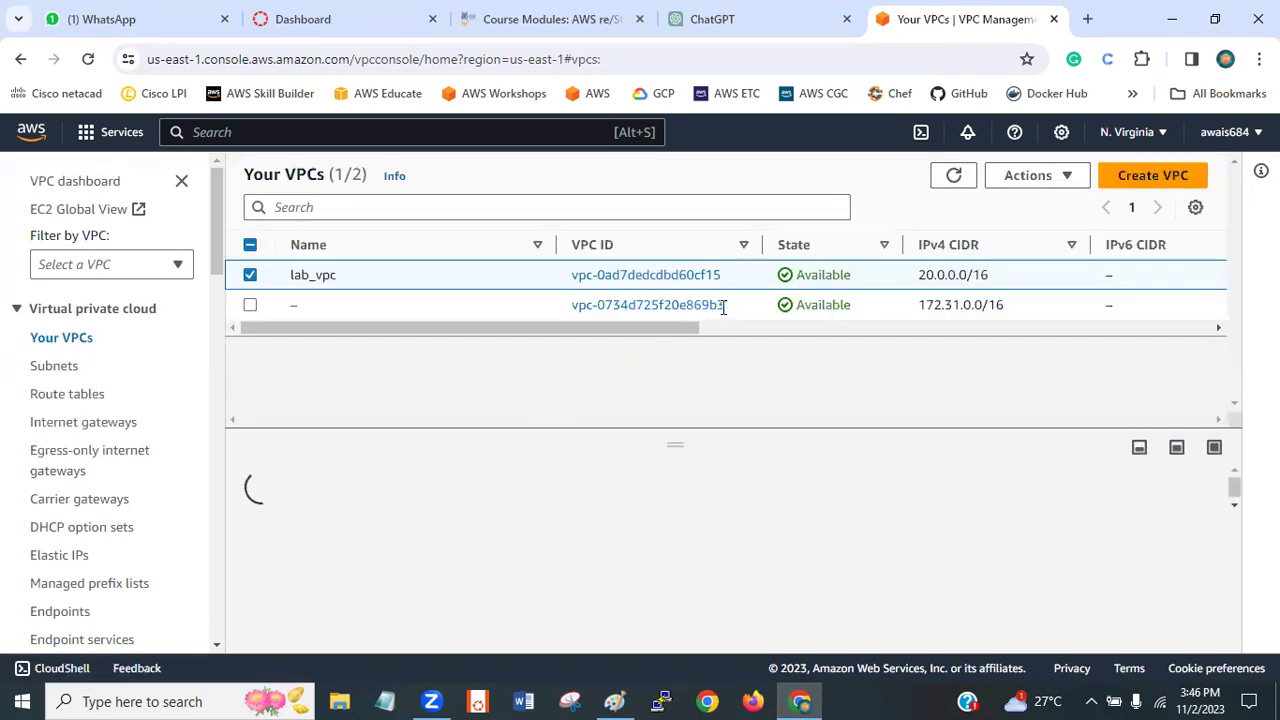
{"action": "left_click_drag", "start_coordinate": [723, 306], "coordinate": [699, 306]}
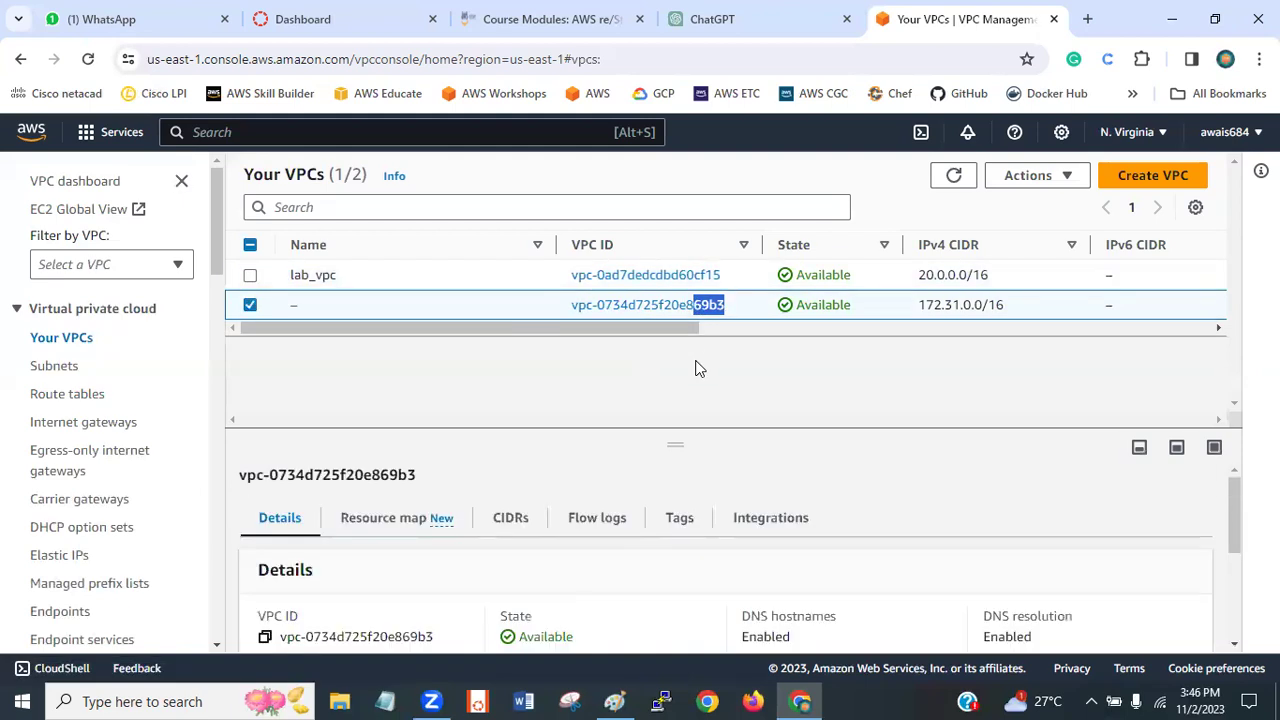
{"action": "left_click", "coordinate": [668, 176]}
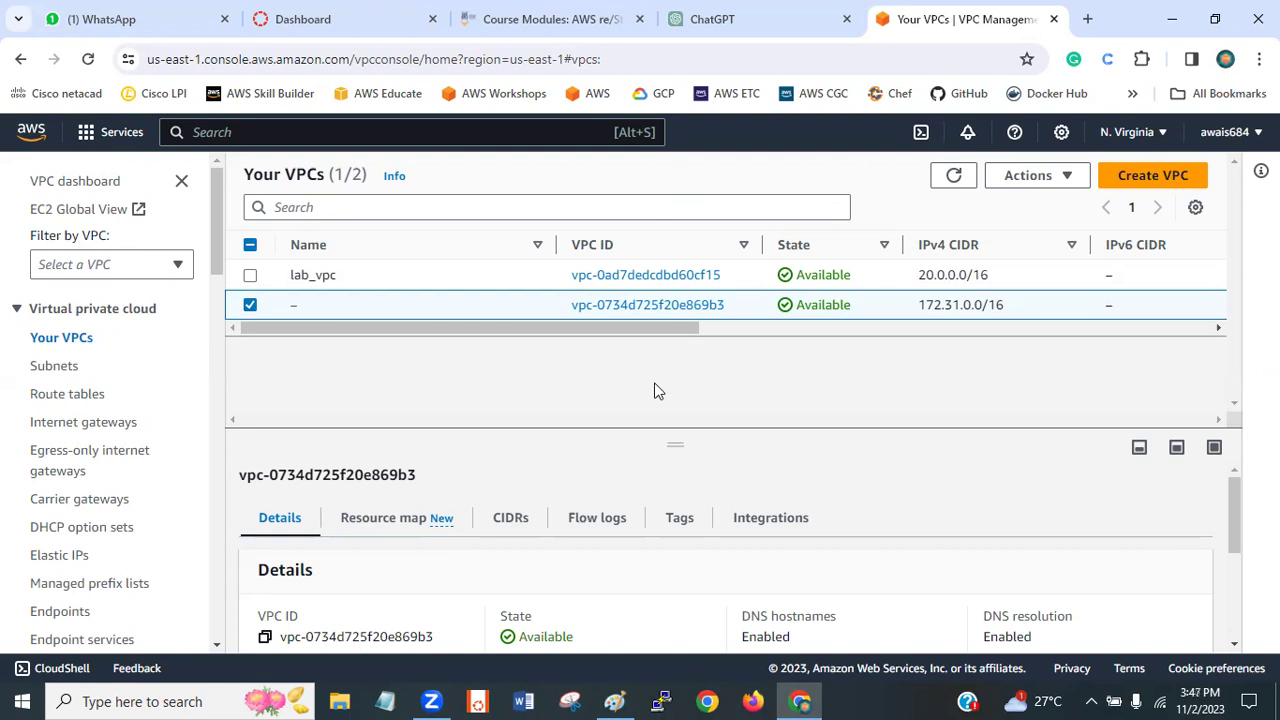
- Switch to Paint and handwrite a label beside the down arrow above the VPC box with the Pencil tool
{"action": "left_click", "coordinate": [614, 701]}
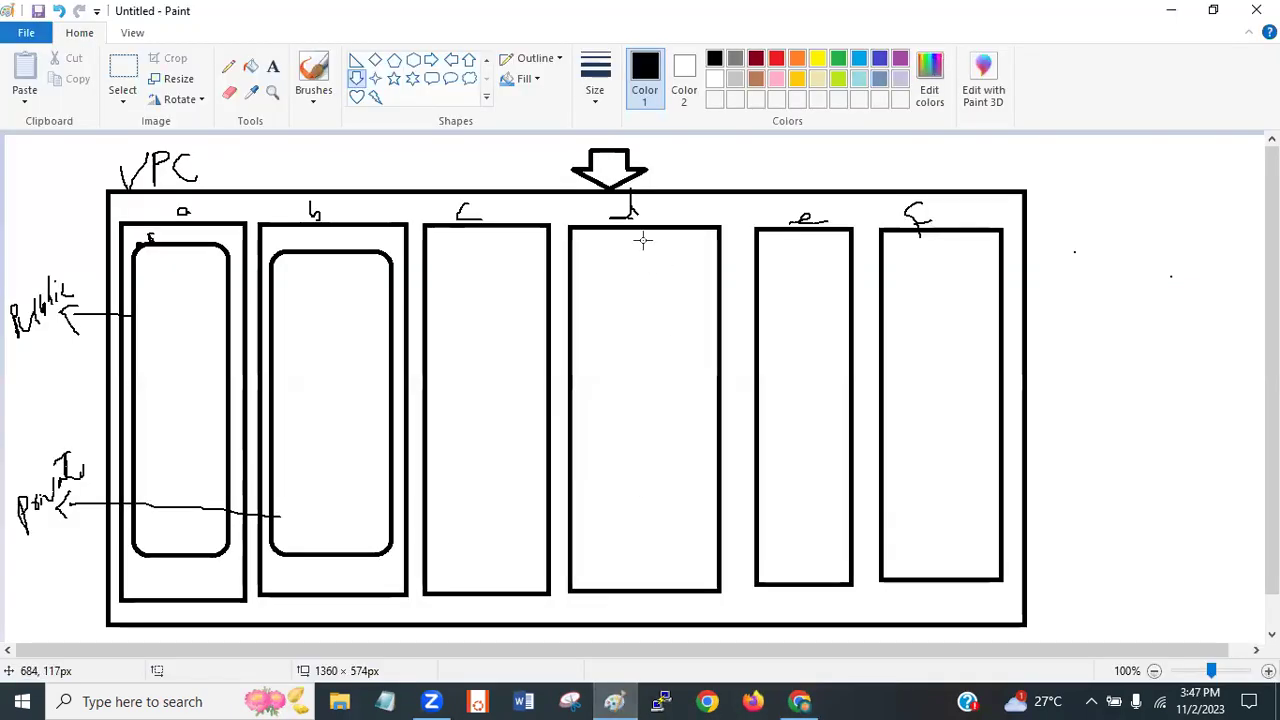
{"action": "left_click", "coordinate": [228, 66]}
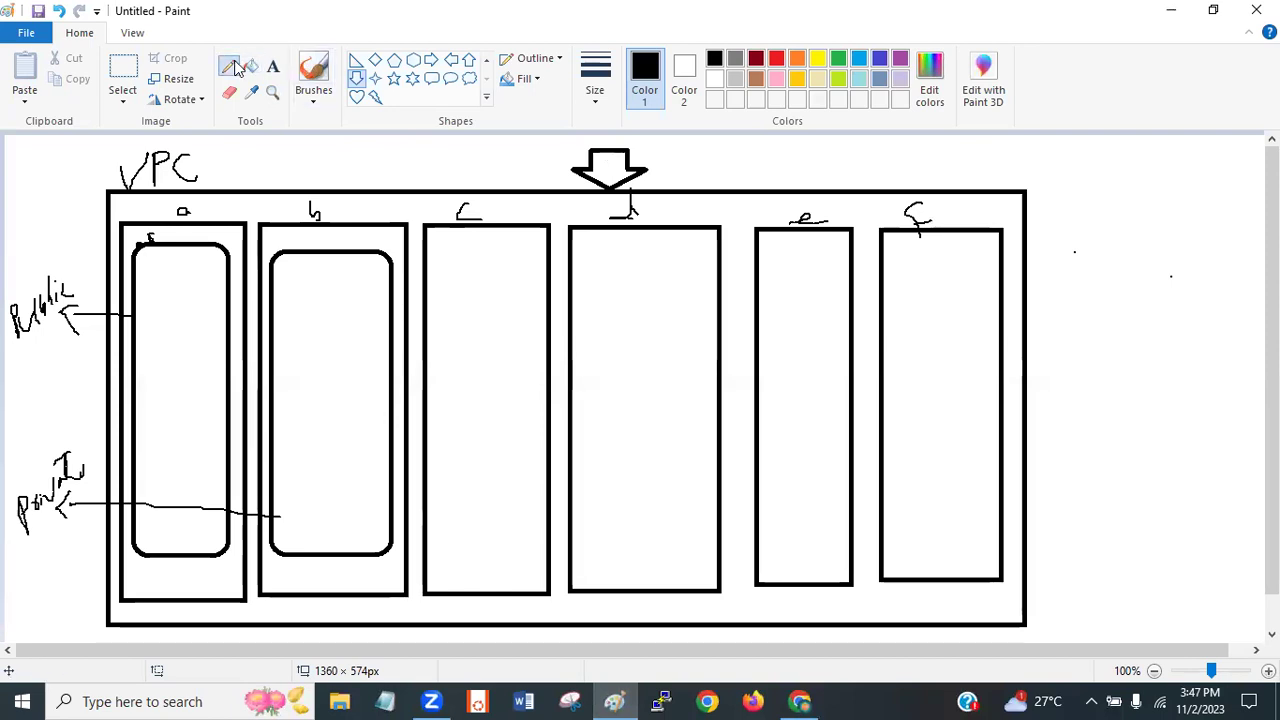
{"action": "left_click", "coordinate": [657, 150]}
{"action": "mouse_move", "coordinate": [658, 158]}
{"action": "left_mouse_down"}
{"action": "mouse_move", "coordinate": [659, 174]}
{"action": "mouse_move", "coordinate": [701, 171]}
{"action": "mouse_move", "coordinate": [740, 146]}
{"action": "mouse_move", "coordinate": [748, 177]}
{"action": "left_mouse_up"}
{"action": "left_click_drag", "start_coordinate": [655, 146], "coordinate": [651, 177]}
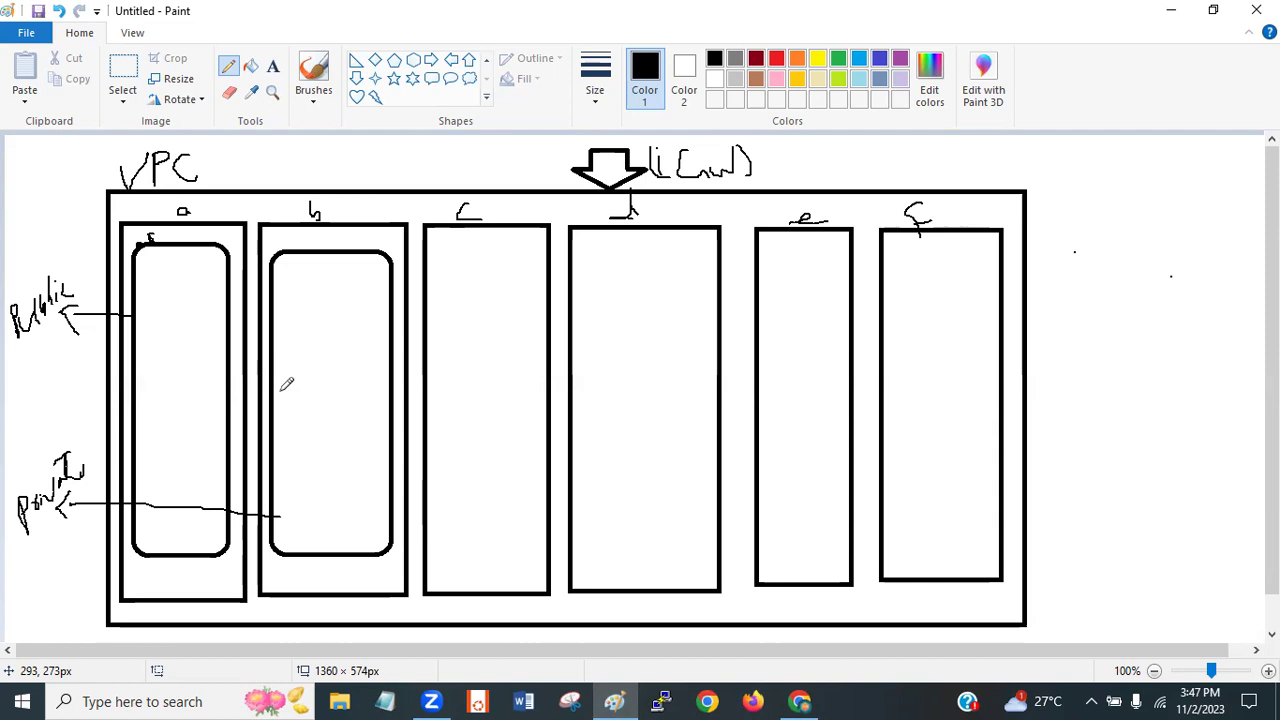
- Return to the VPC console in Chrome, open the list of route tables and check which VPC each one belongs to
{"action": "left_click", "coordinate": [800, 700]}
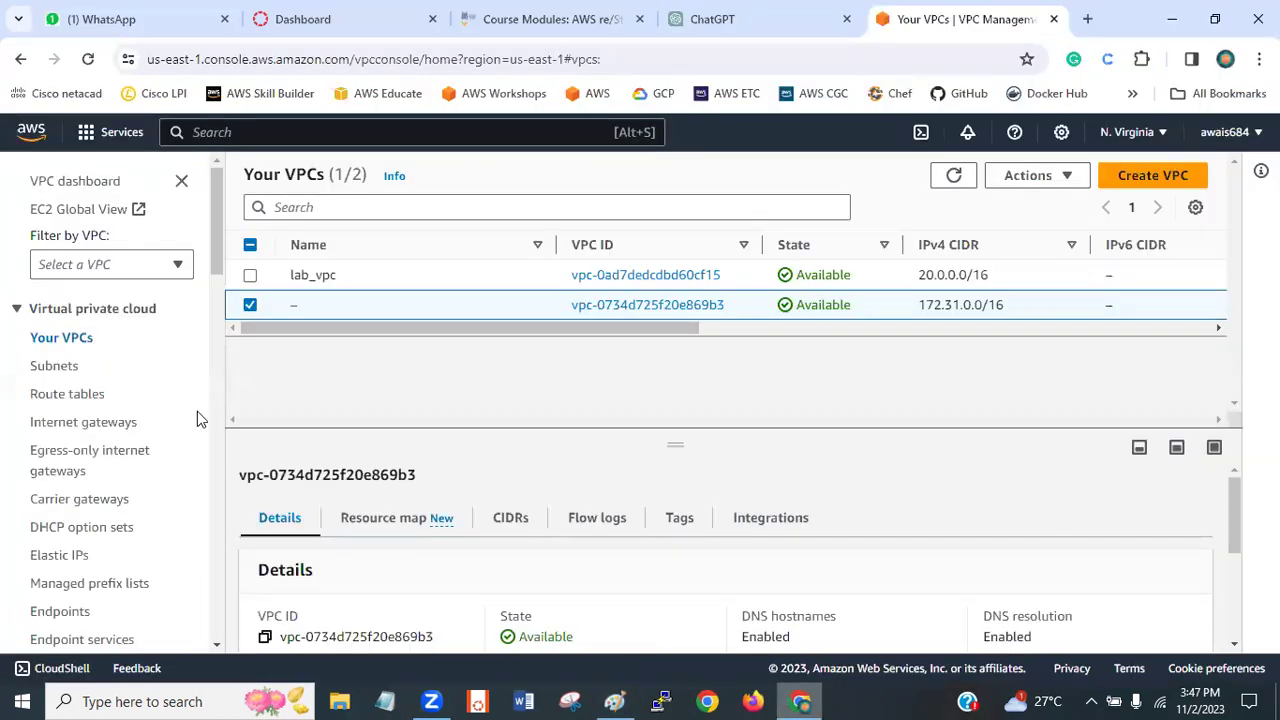
{"action": "left_click", "coordinate": [90, 398]}
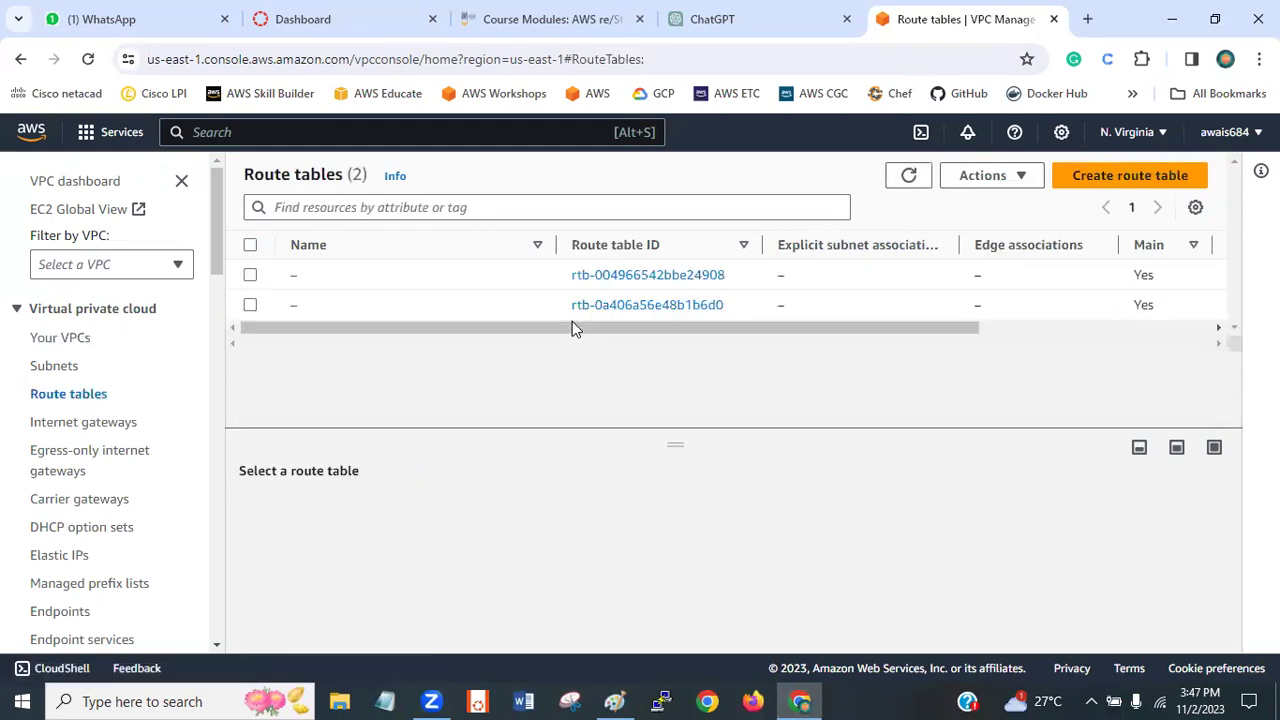
{"action": "left_click_drag", "start_coordinate": [626, 325], "coordinate": [924, 381]}
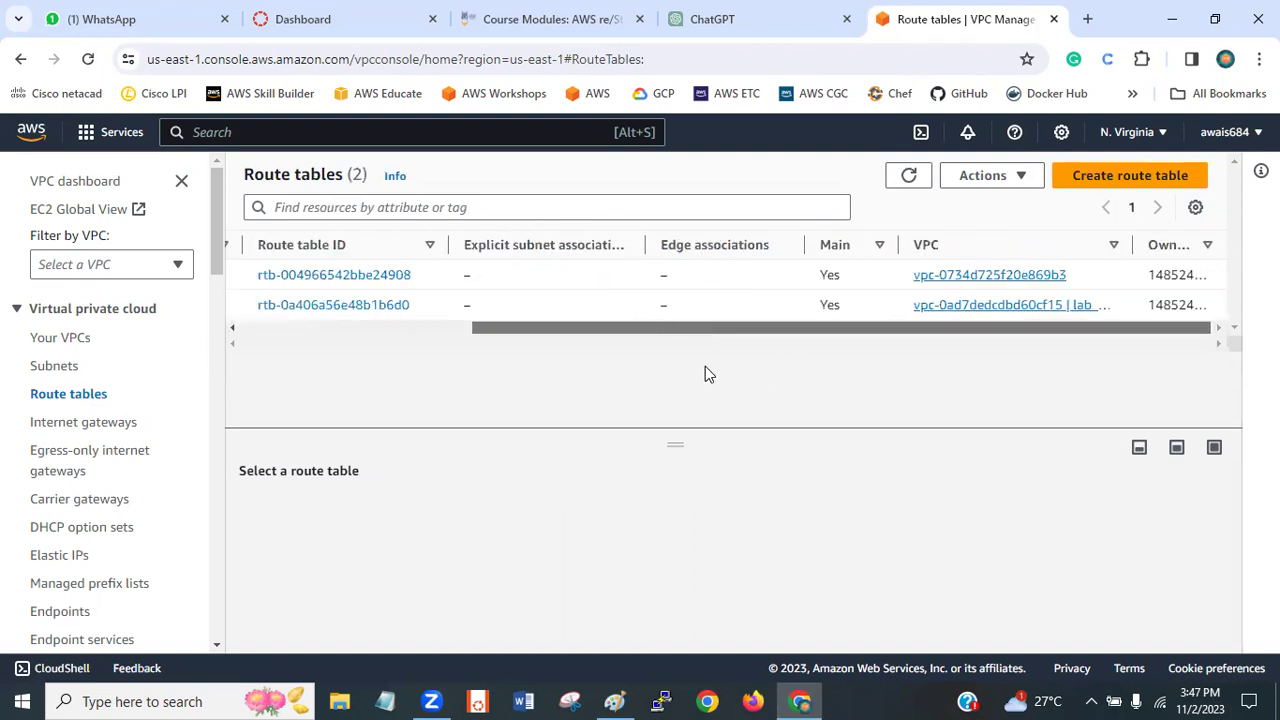
{"action": "left_click_drag", "start_coordinate": [705, 367], "coordinate": [456, 374]}
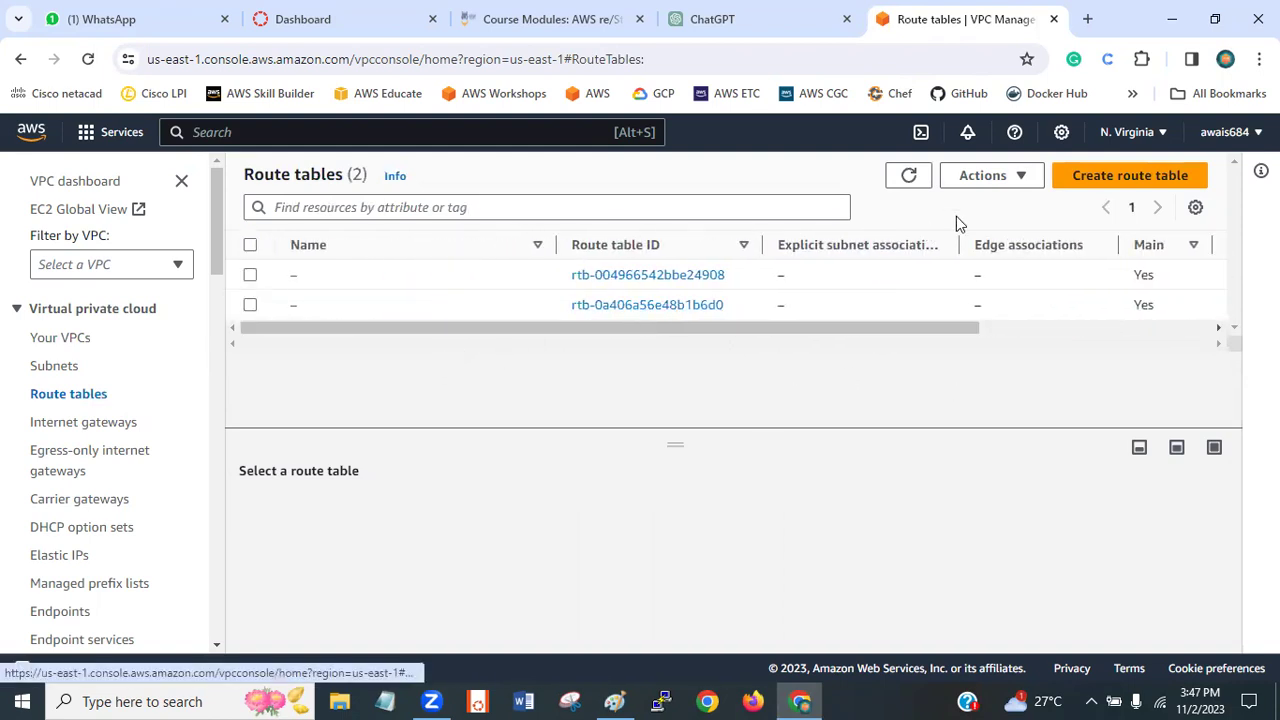
- Create a route table named public RT in the lab_vpc VPC
{"action": "left_click", "coordinate": [1130, 177]}
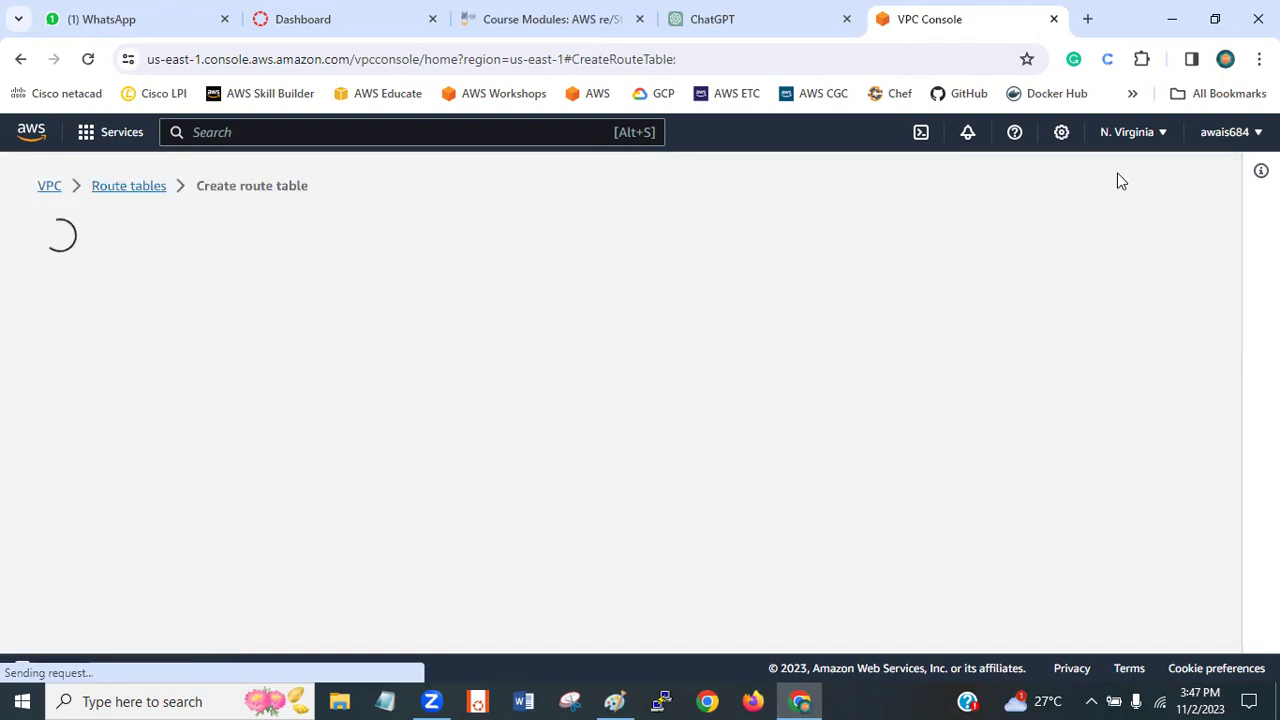
{"action": "left_click", "coordinate": [791, 136]}
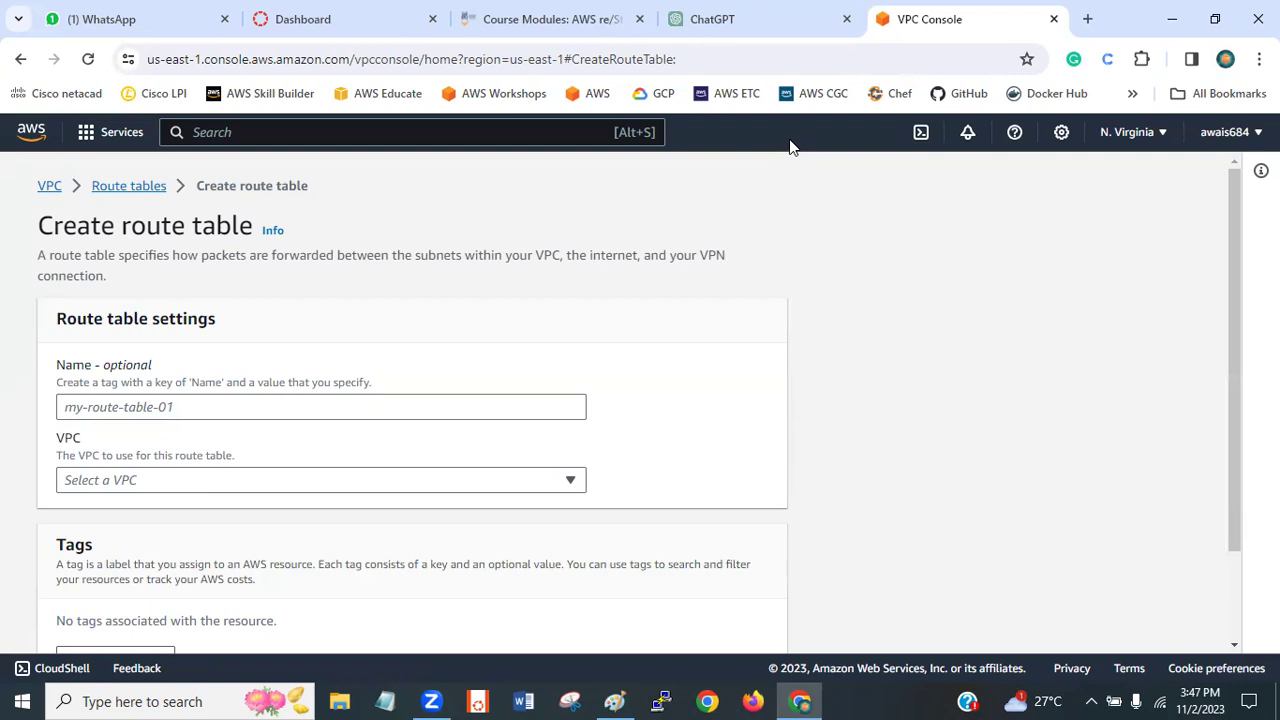
{"action": "left_click", "coordinate": [180, 406]}
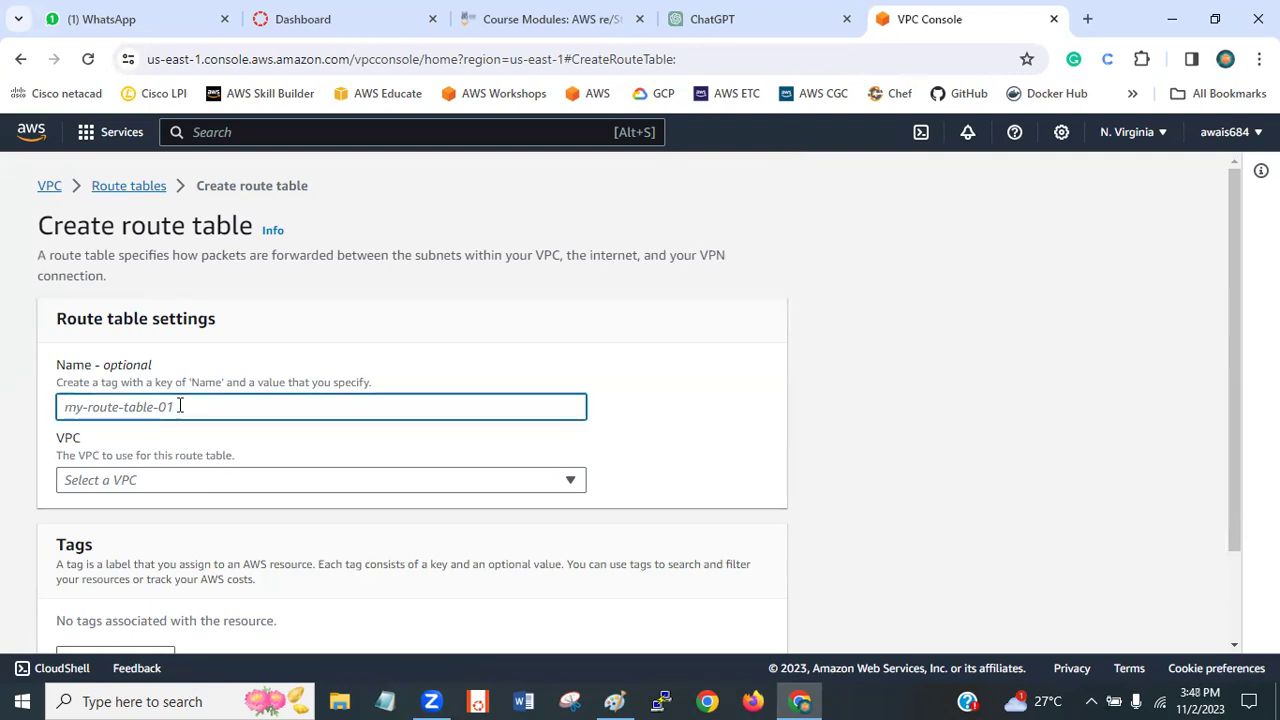
{"action": "type", "text": "public RT"}
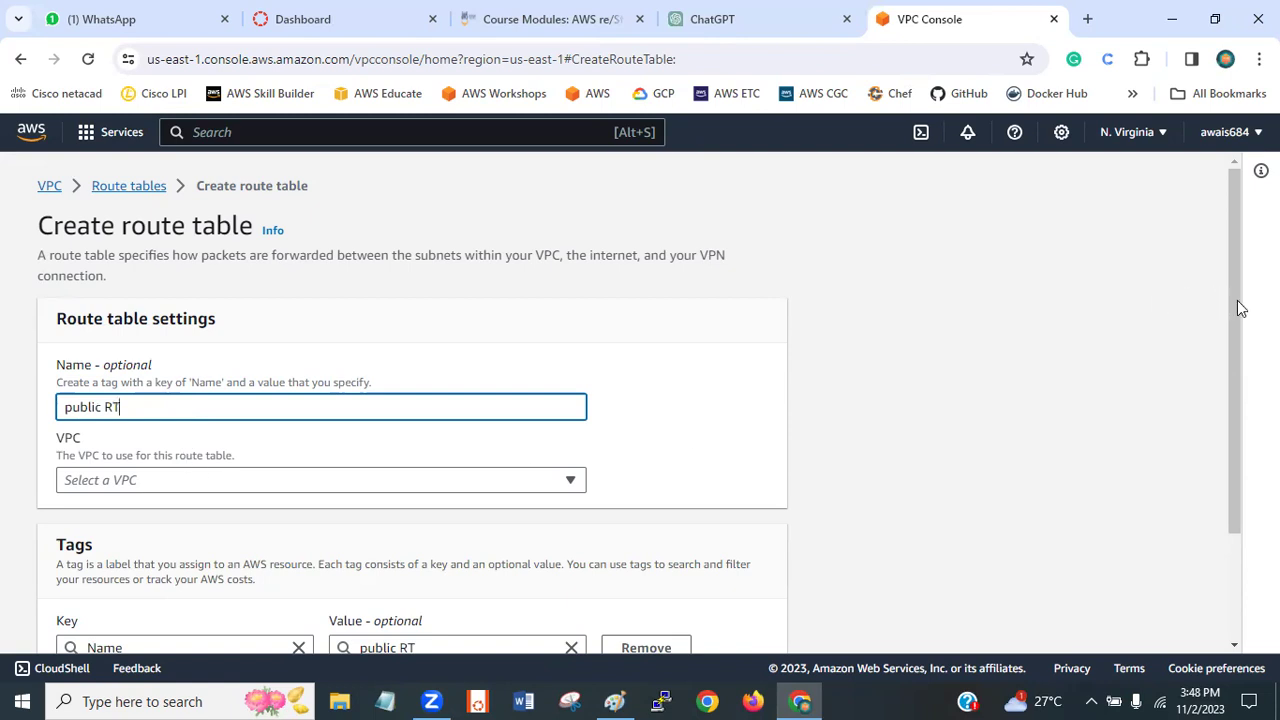
{"action": "left_click_drag", "start_coordinate": [1240, 331], "coordinate": [1237, 392]}
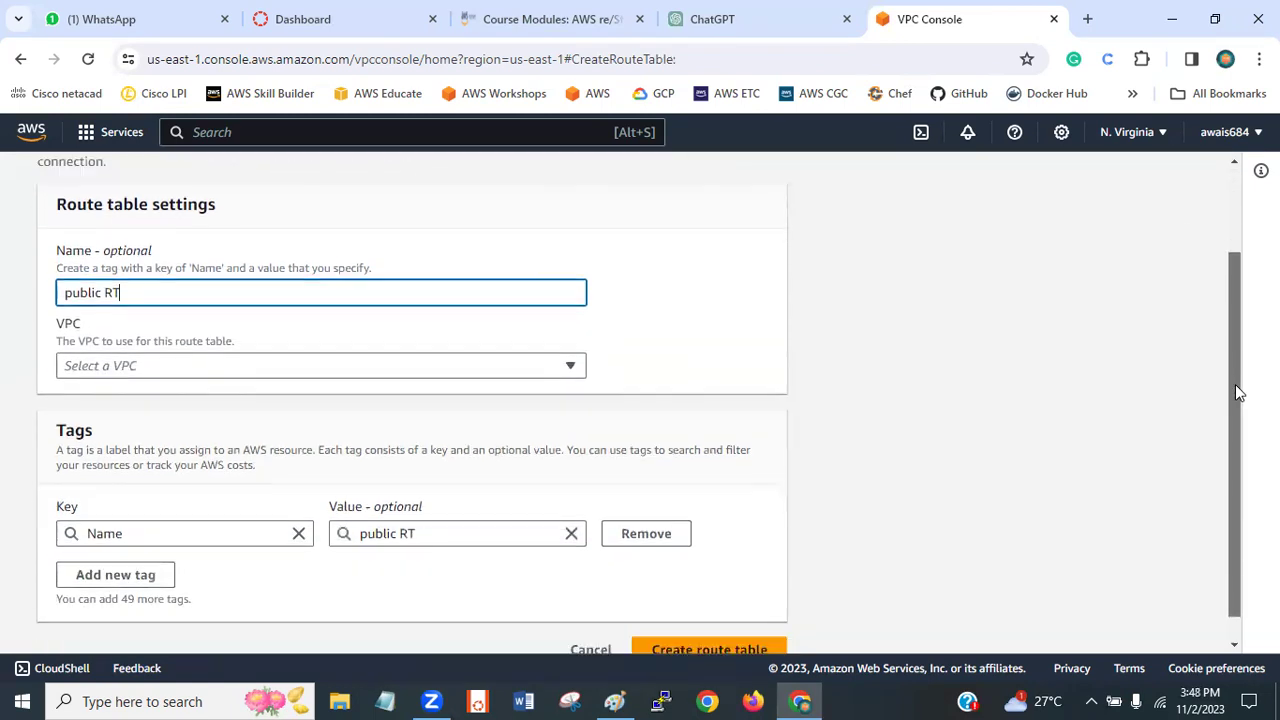
{"action": "left_click", "coordinate": [376, 377]}
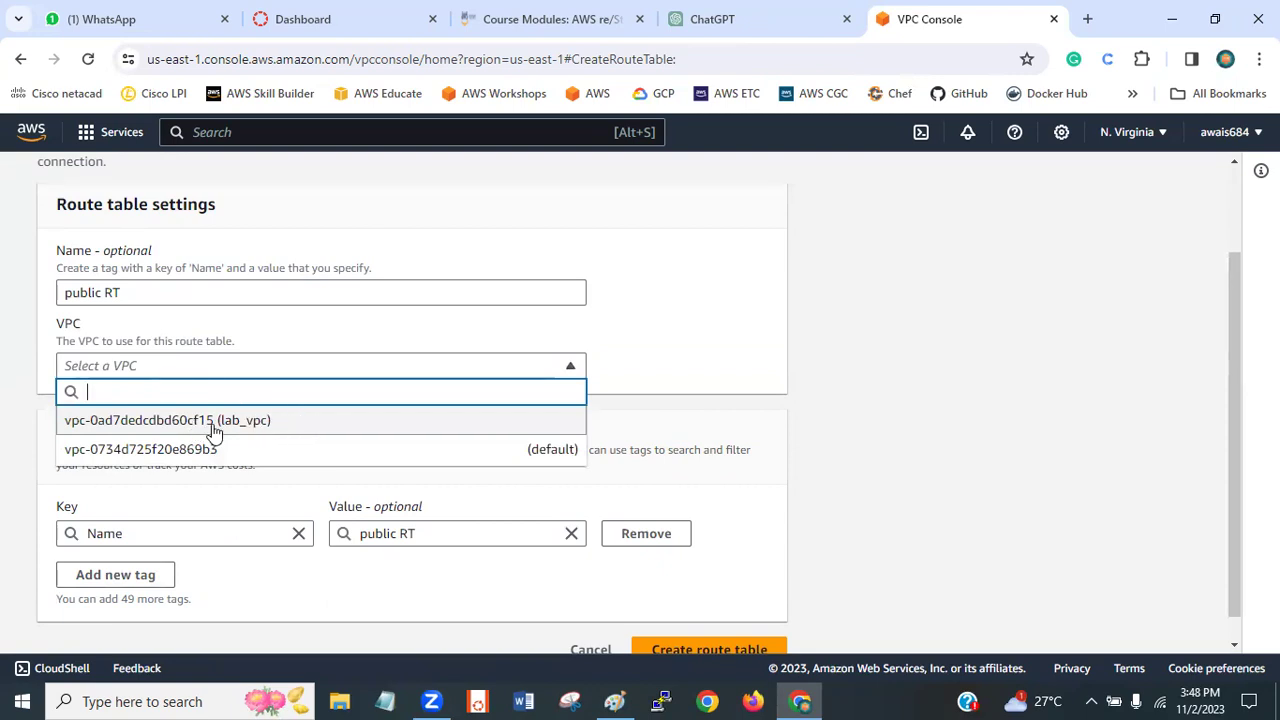
{"action": "left_click", "coordinate": [262, 421]}
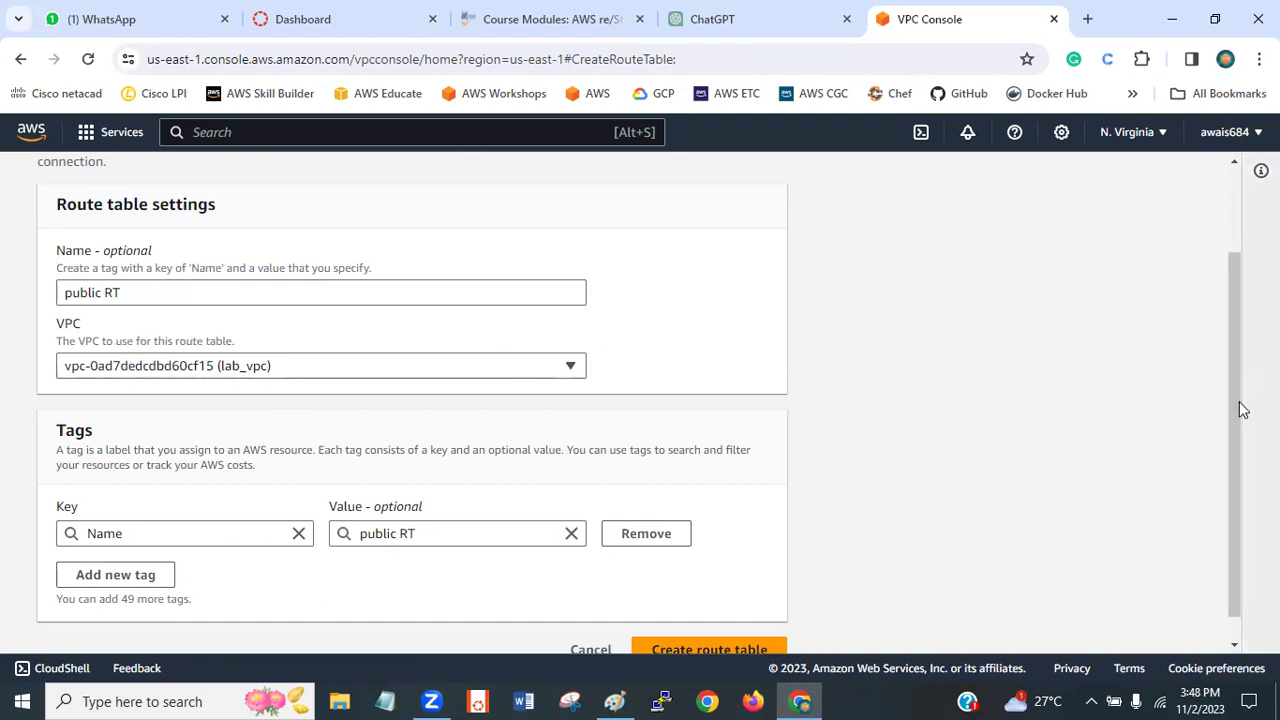
{"action": "scroll", "coordinate": [1237, 461], "scroll_direction": "down", "scroll_amount": 1}
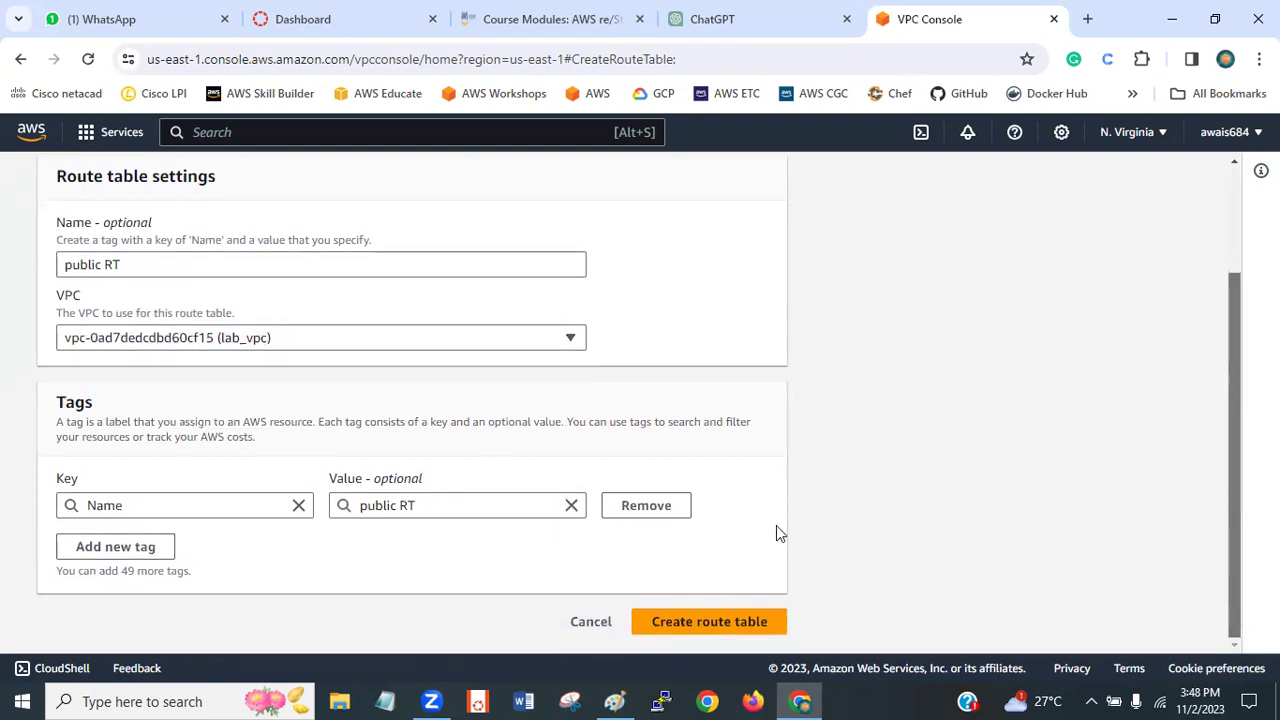
{"action": "left_click", "coordinate": [726, 621]}
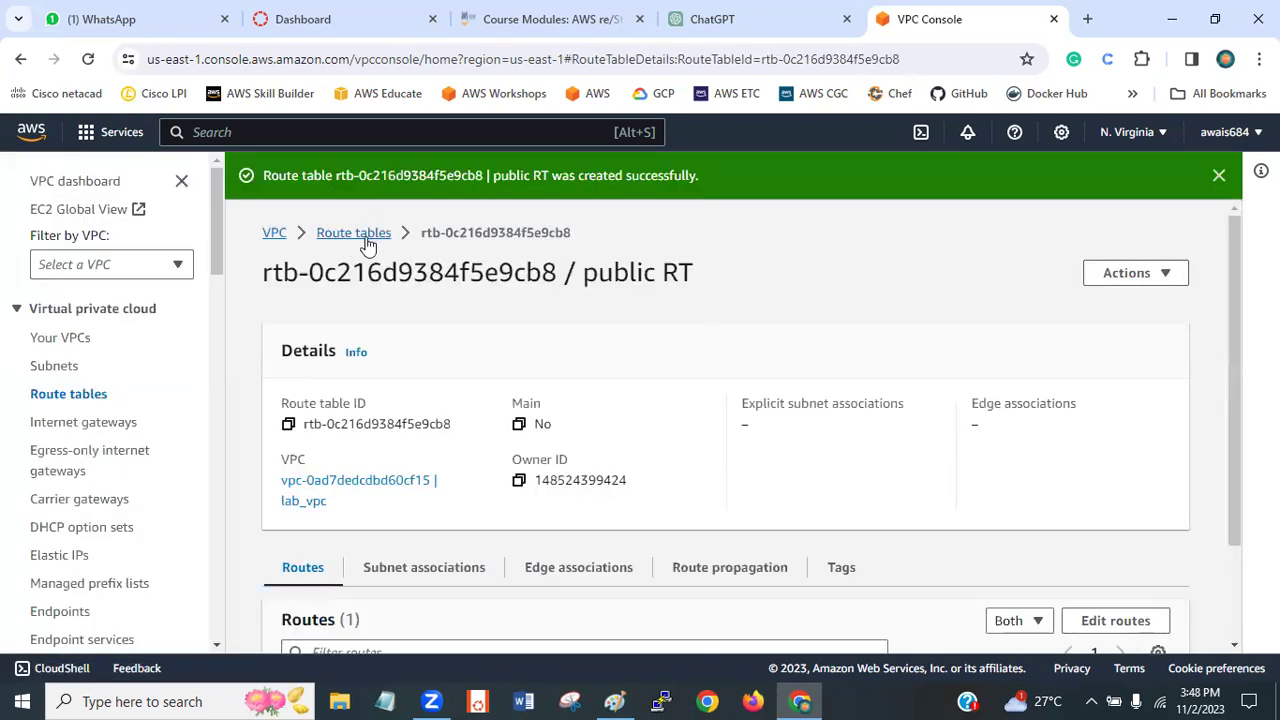
- Create a second route table named Private RT in the lab_vpc VPC
{"action": "left_click", "coordinate": [360, 235]}
{"action": "left_click", "coordinate": [1140, 178]}
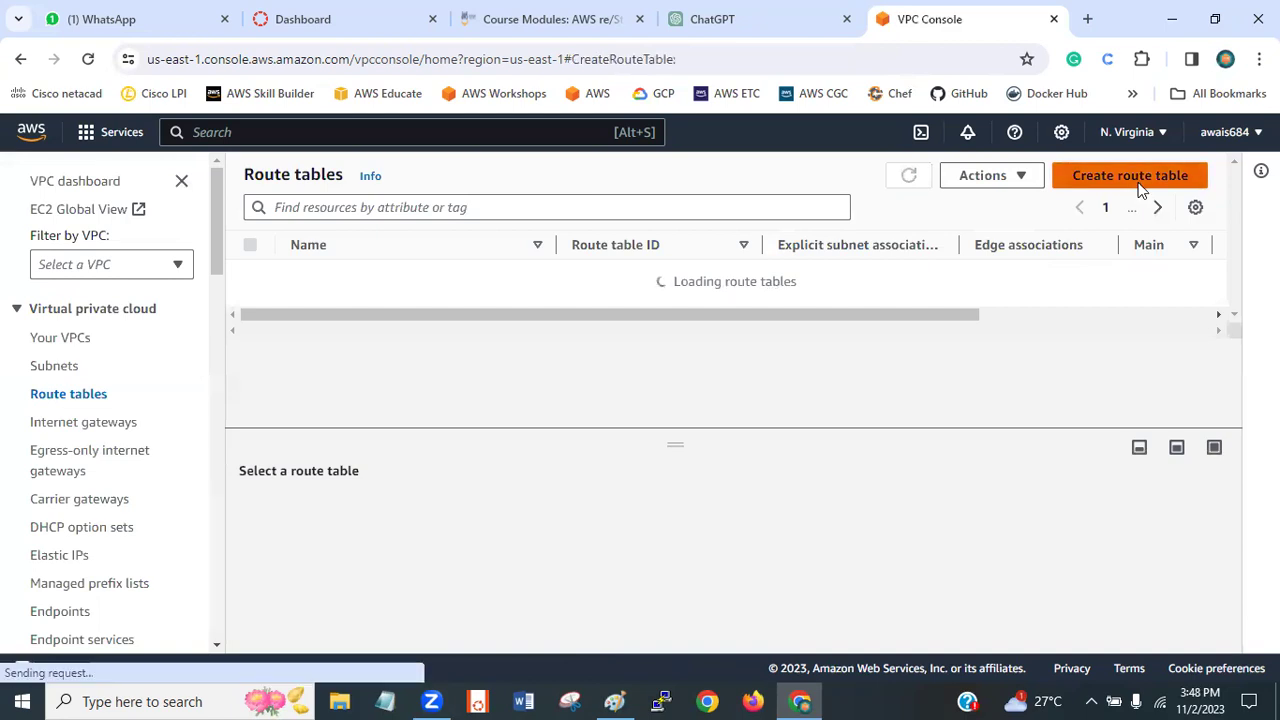
{"action": "left_click", "coordinate": [193, 411]}
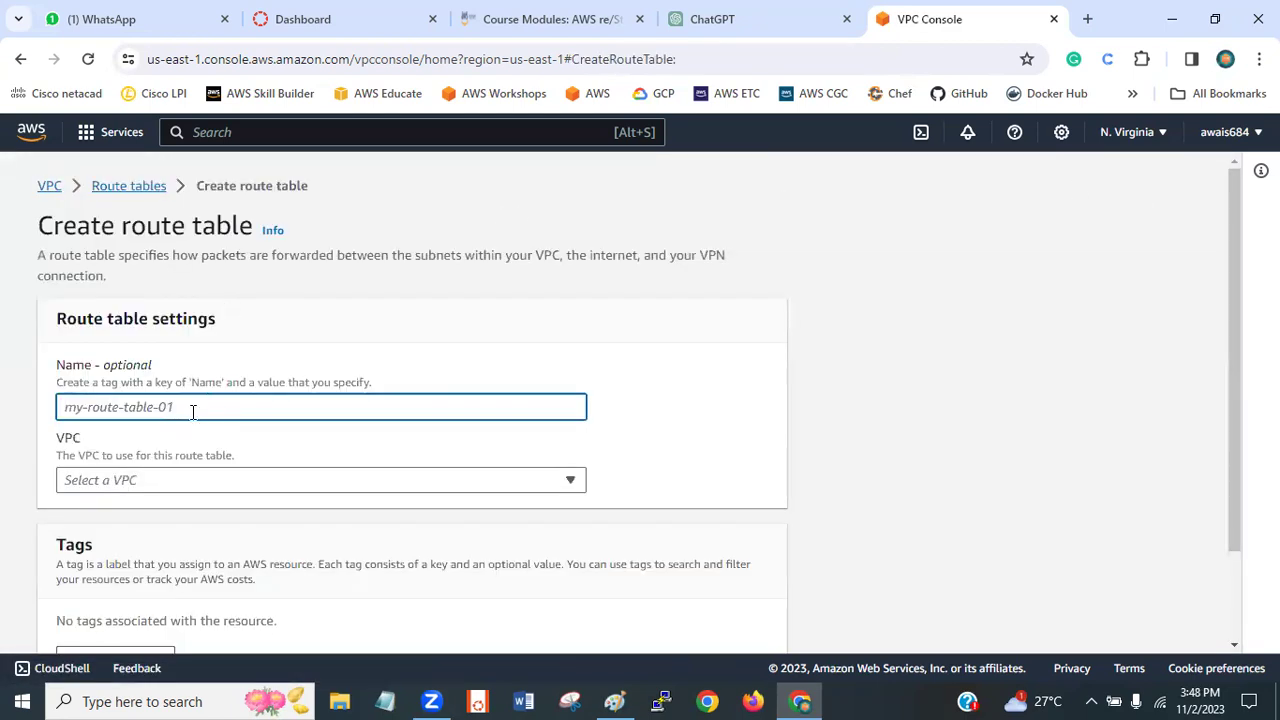
{"action": "type", "text": "Private RT"}
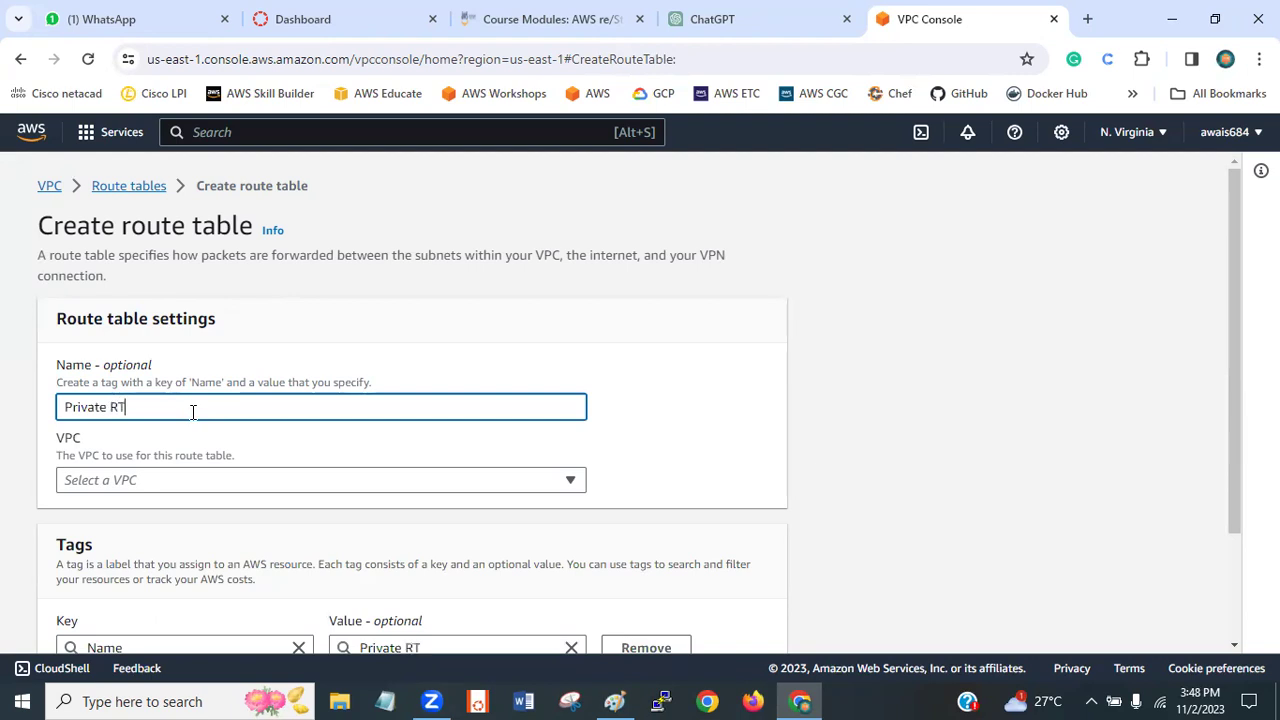
{"action": "left_click", "coordinate": [920, 371]}
{"action": "left_click_drag", "start_coordinate": [1232, 357], "coordinate": [1228, 428]}
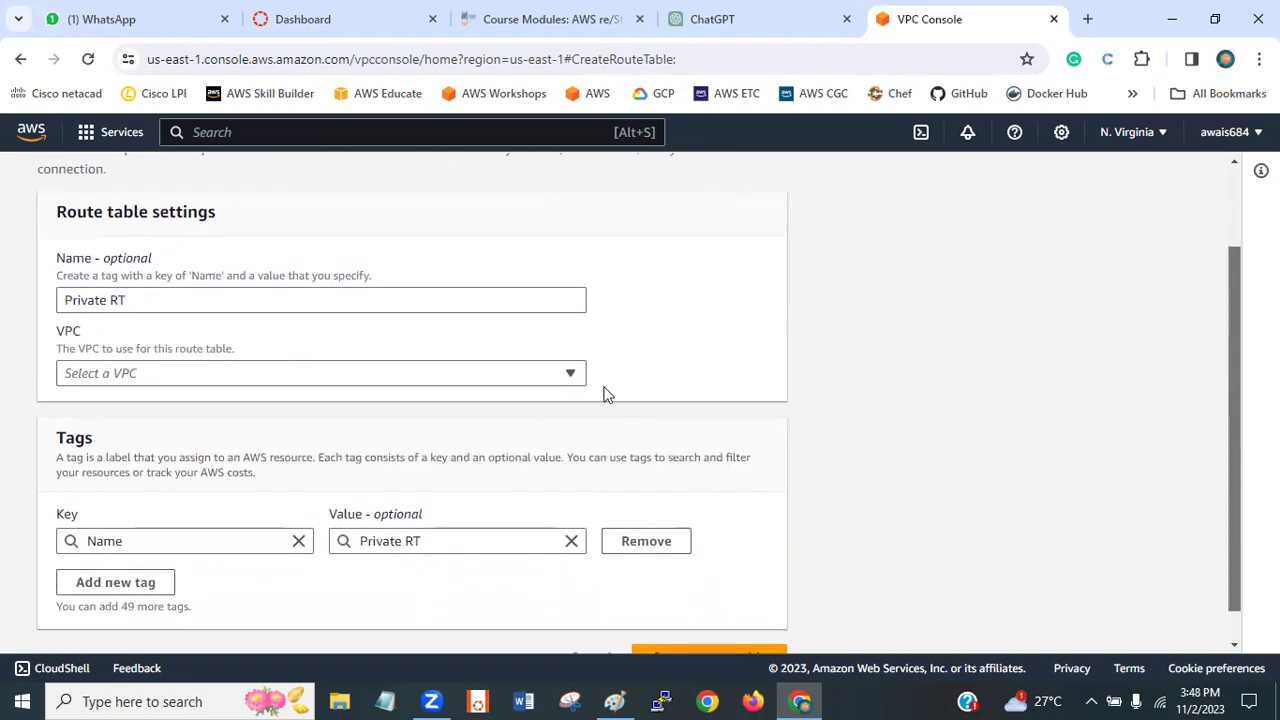
{"action": "left_click", "coordinate": [567, 389]}
{"action": "left_click", "coordinate": [457, 436]}
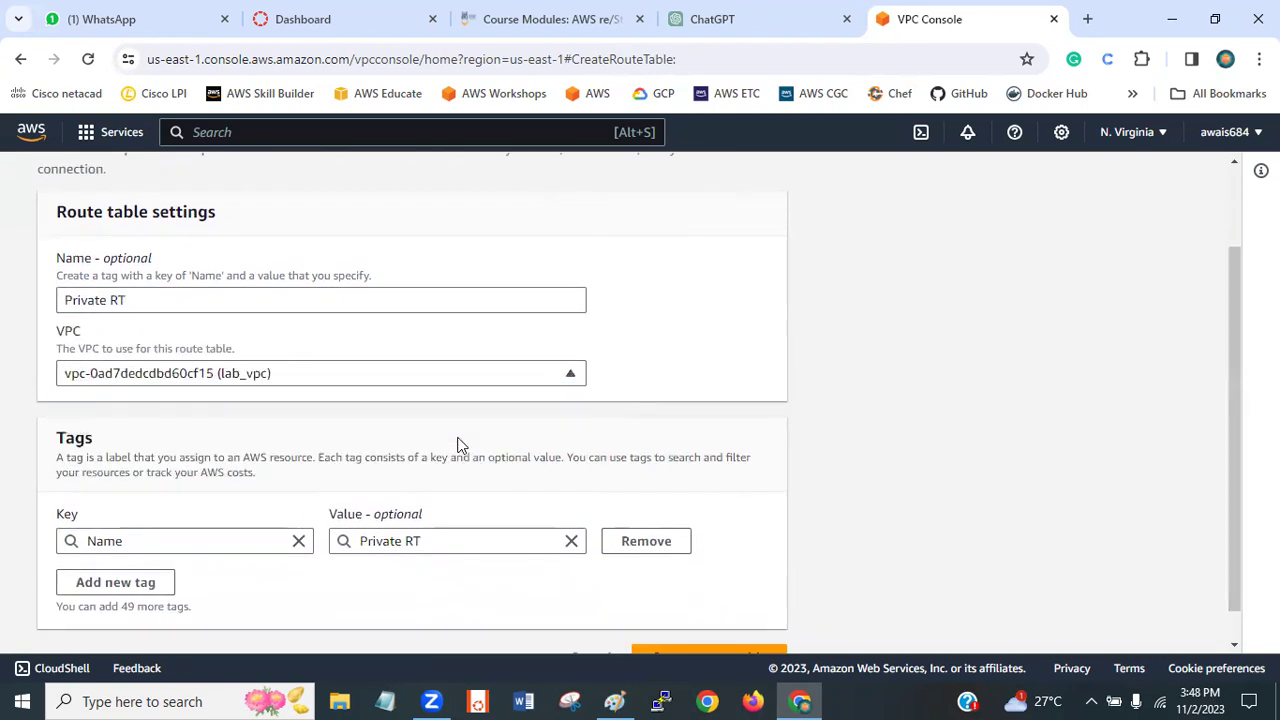
{"action": "left_click_drag", "start_coordinate": [1234, 366], "coordinate": [1234, 421]}
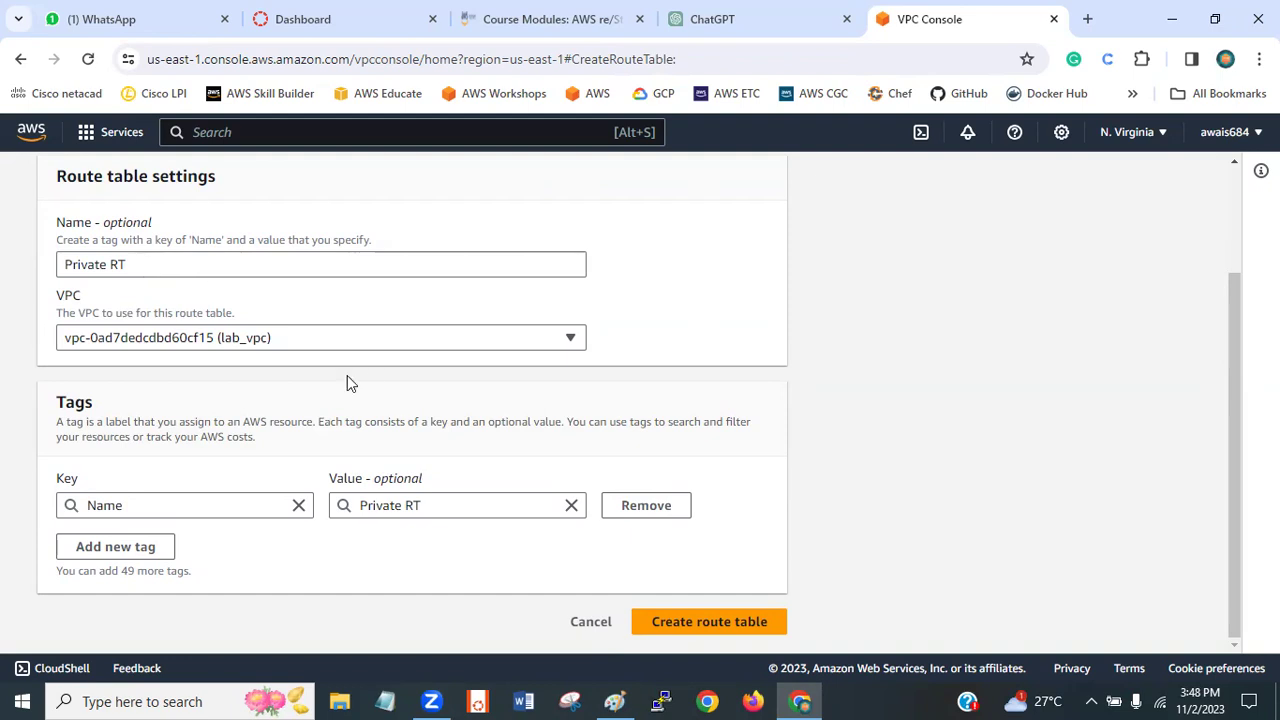
{"action": "left_click", "coordinate": [744, 620]}
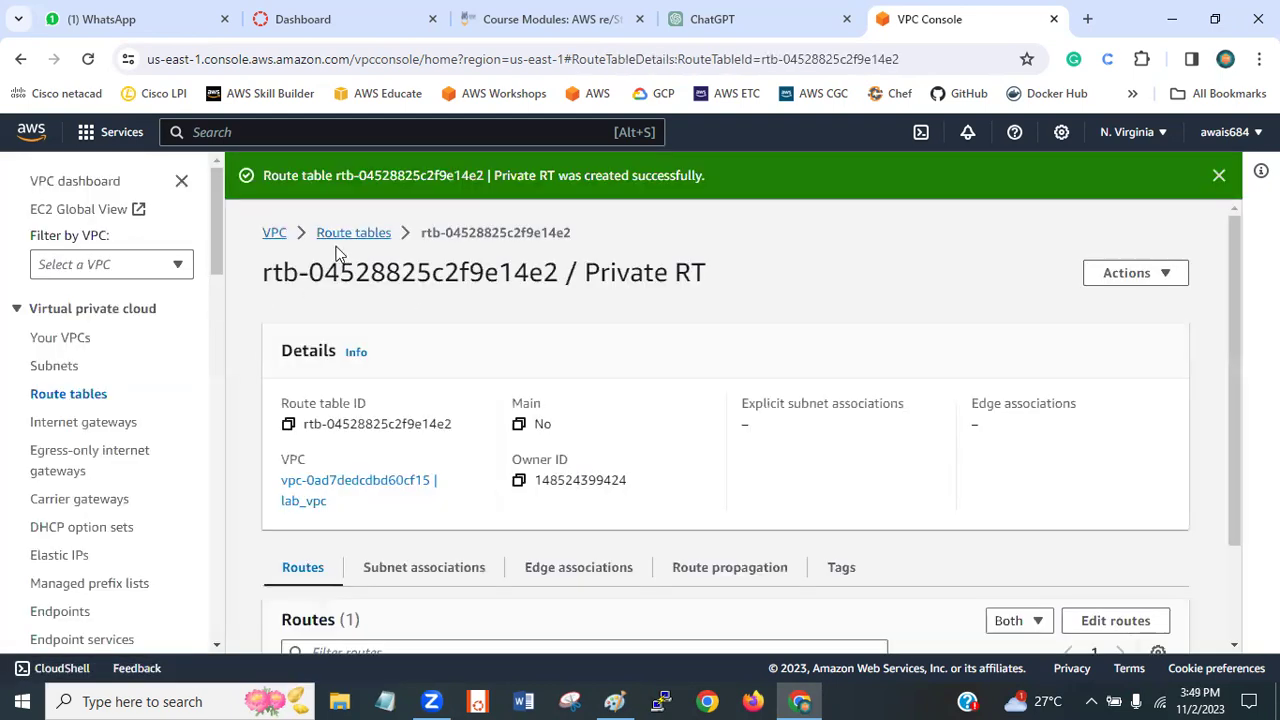
- Return to the list of route tables and look over the public RT and Private RT entries
{"action": "left_click", "coordinate": [352, 233]}
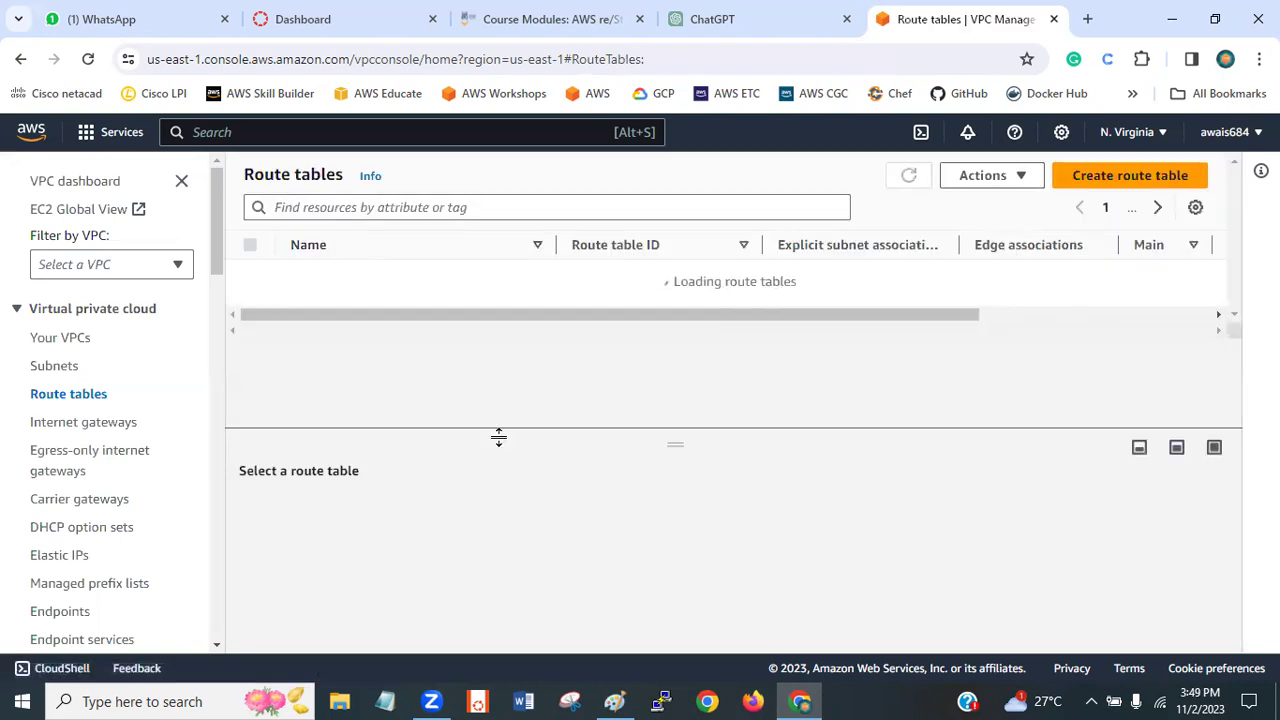
{"action": "left_click_drag", "start_coordinate": [288, 336], "coordinate": [383, 377]}
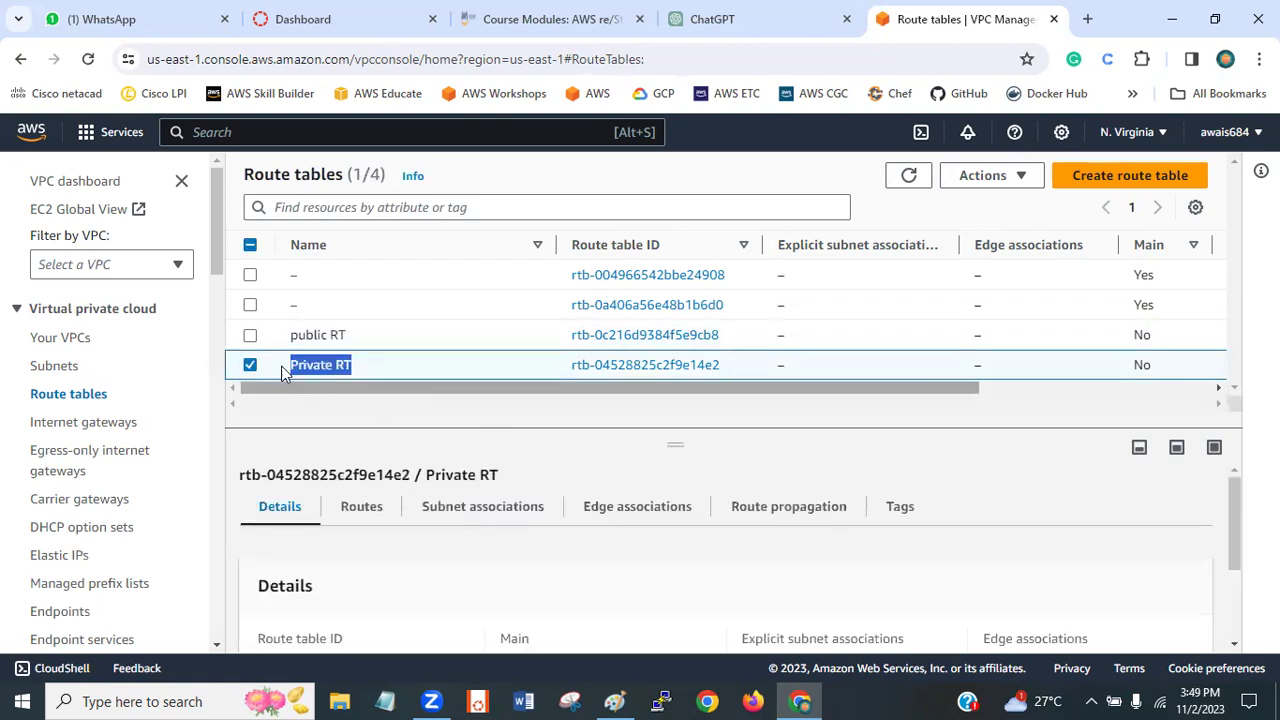
{"action": "left_click", "coordinate": [437, 366]}
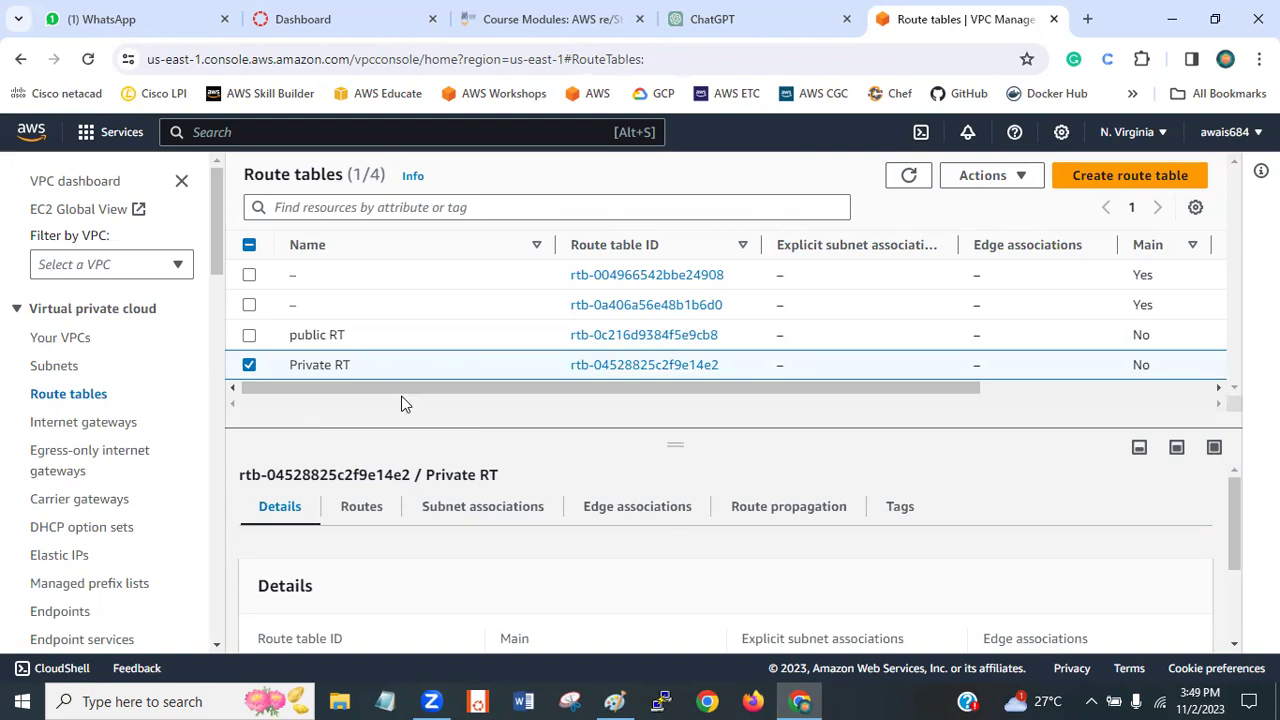
- Associate the public subnet (20.0.0.0/24) with the public RT route table and save the association
{"action": "left_click_drag", "start_coordinate": [288, 343], "coordinate": [345, 337]}
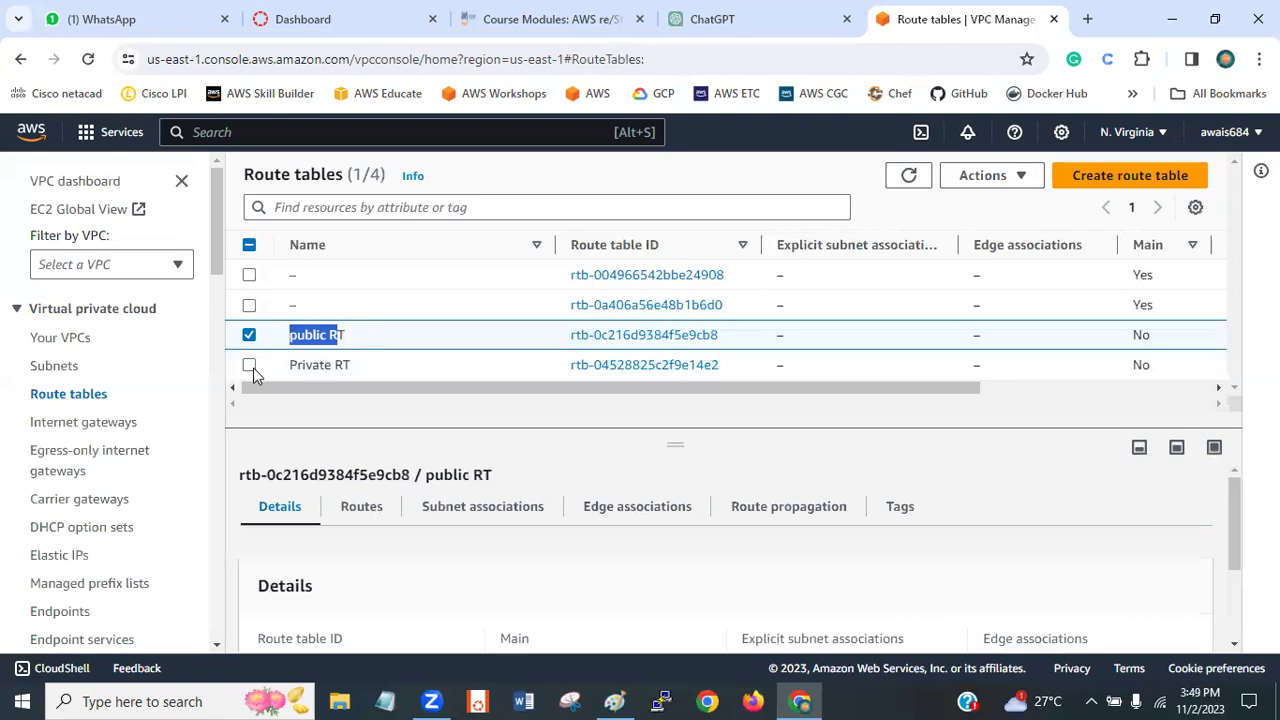
{"action": "left_click", "coordinate": [368, 342]}
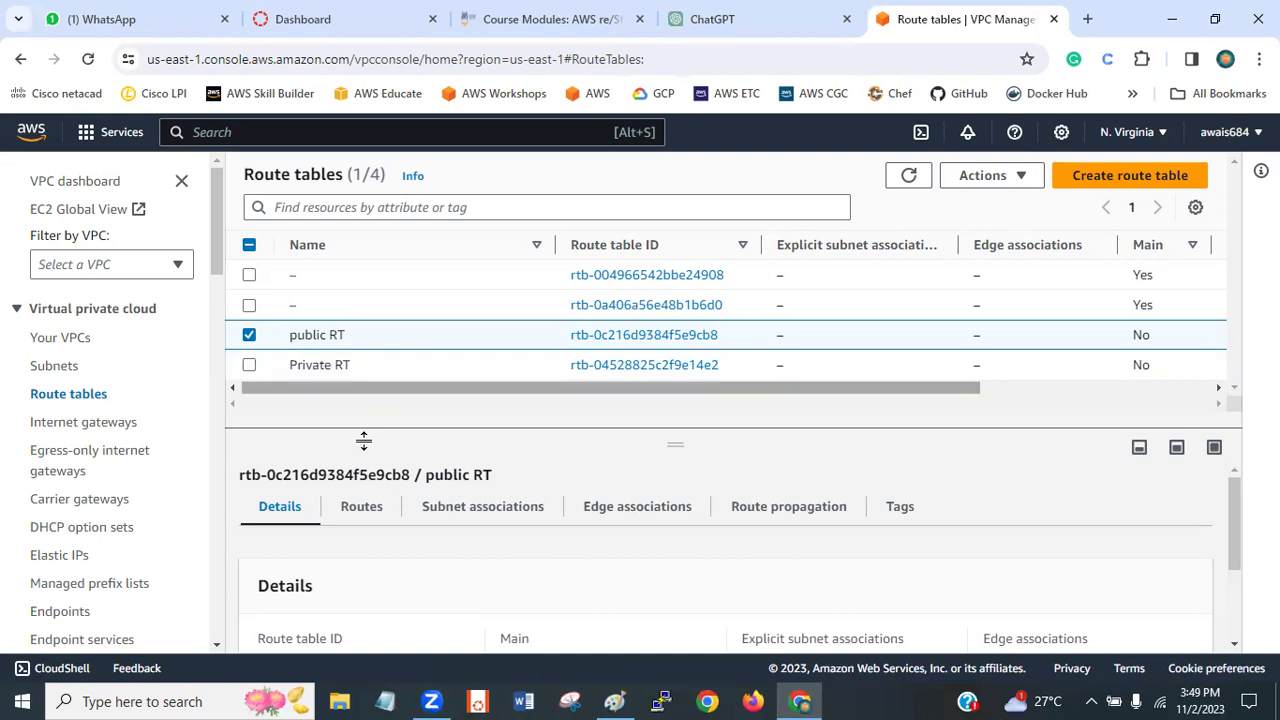
{"action": "mouse_move", "coordinate": [1233, 490]}
{"action": "left_mouse_down"}
{"action": "mouse_move", "coordinate": [1234, 528]}
{"action": "mouse_move", "coordinate": [1240, 510]}
{"action": "left_mouse_up"}
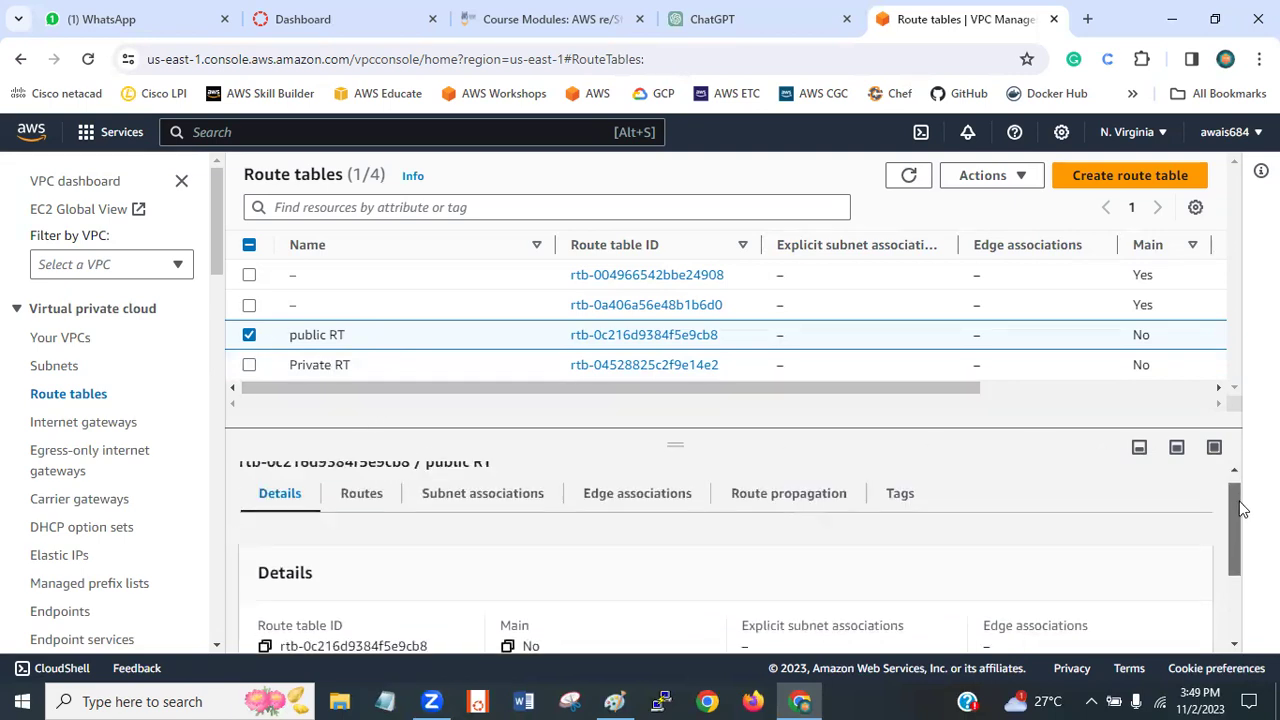
{"action": "left_click", "coordinate": [487, 500]}
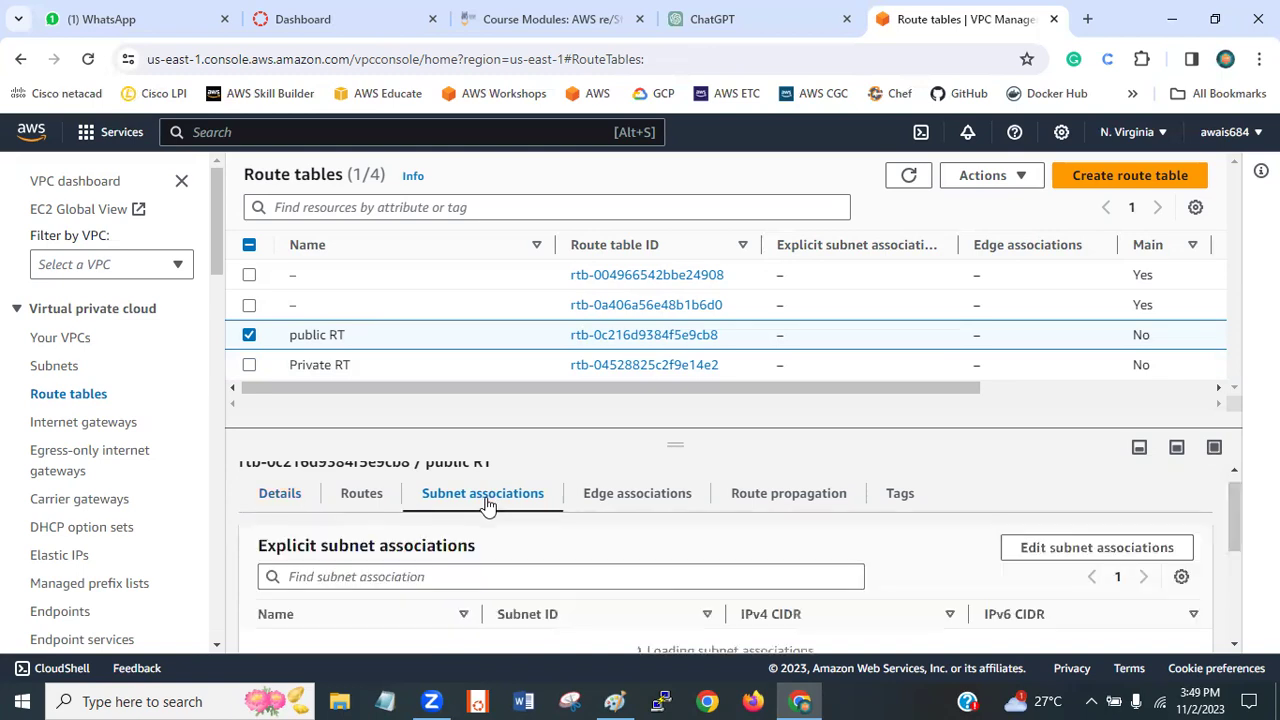
{"action": "left_click", "coordinate": [1071, 550]}
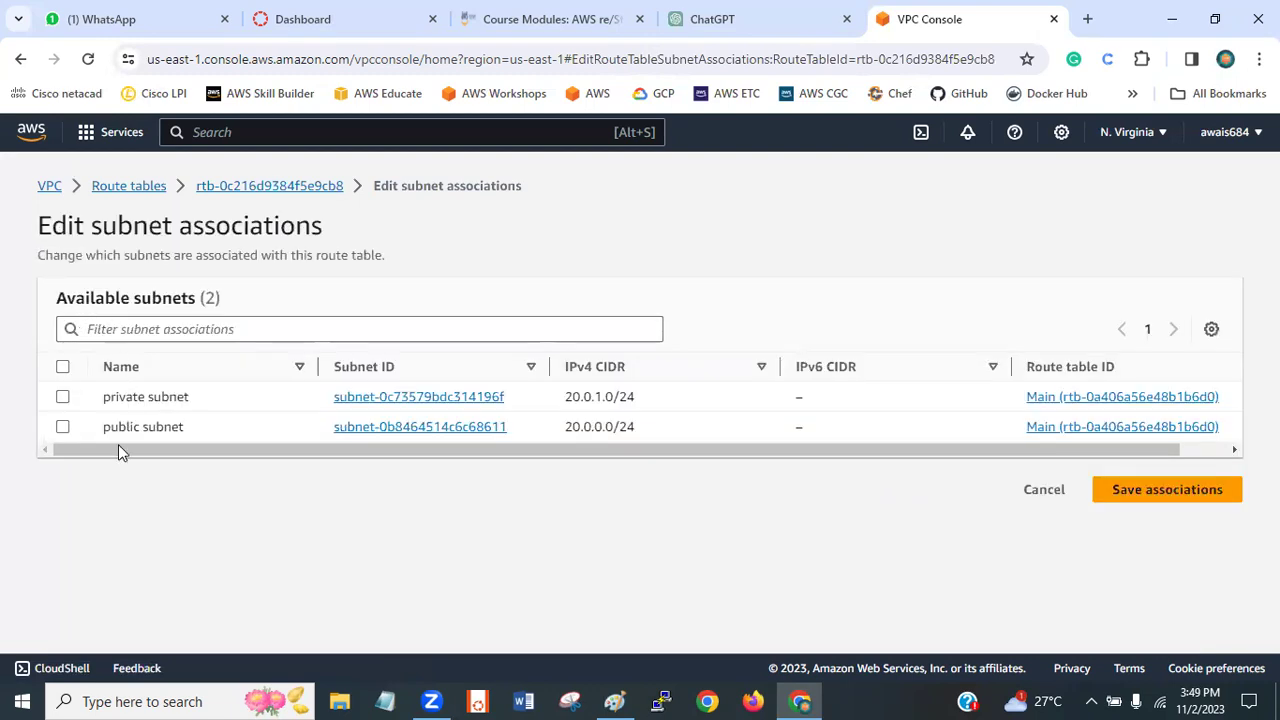
{"action": "left_click_drag", "start_coordinate": [111, 448], "coordinate": [69, 463]}
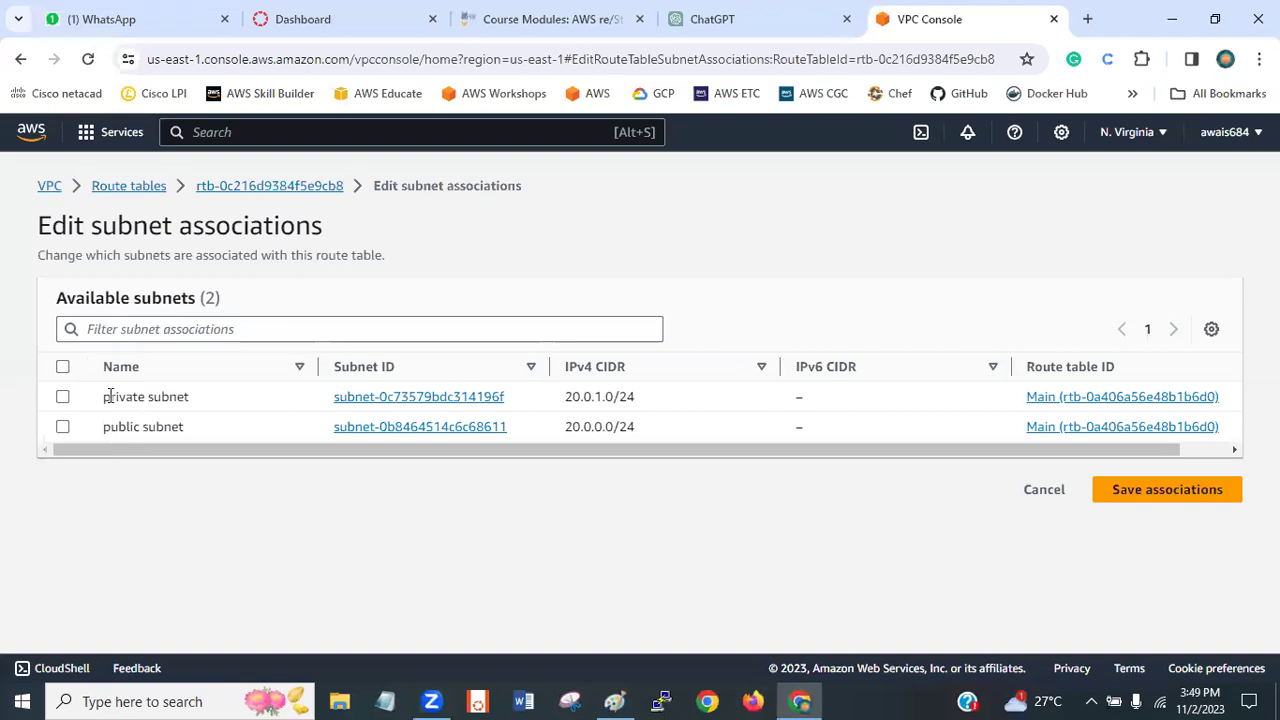
{"action": "left_click", "coordinate": [62, 427]}
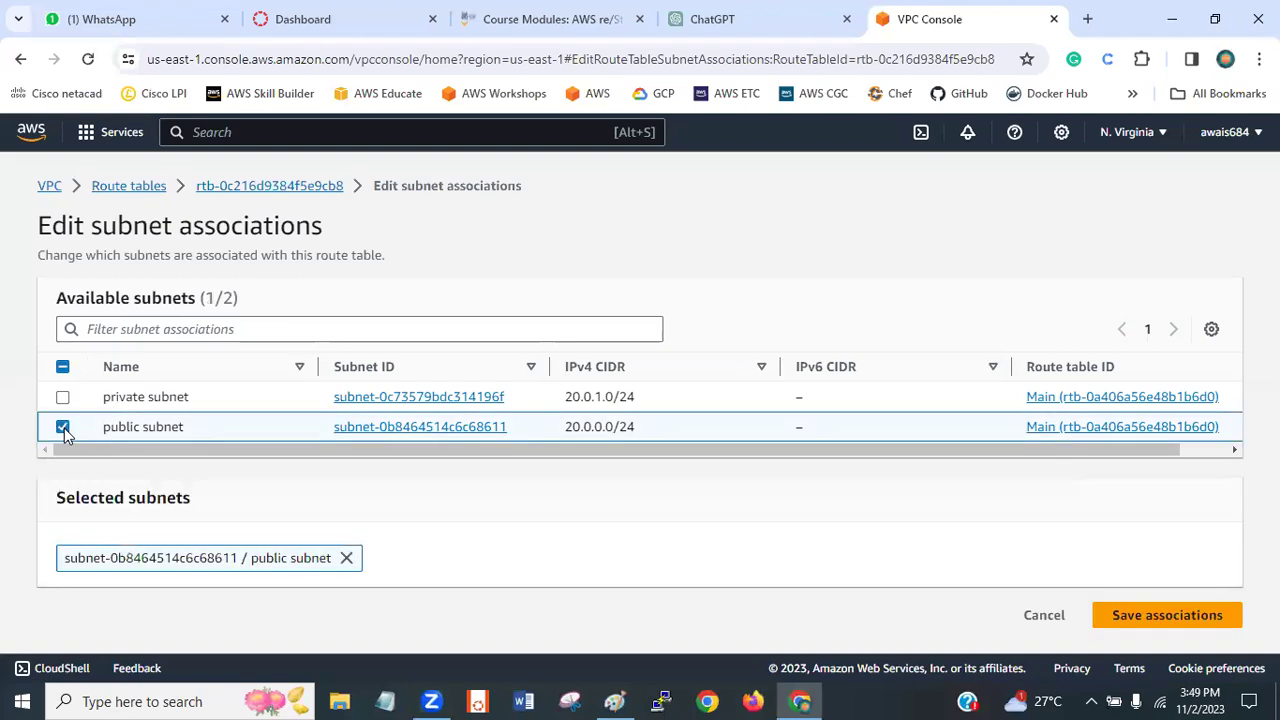
{"action": "left_click", "coordinate": [1162, 617]}
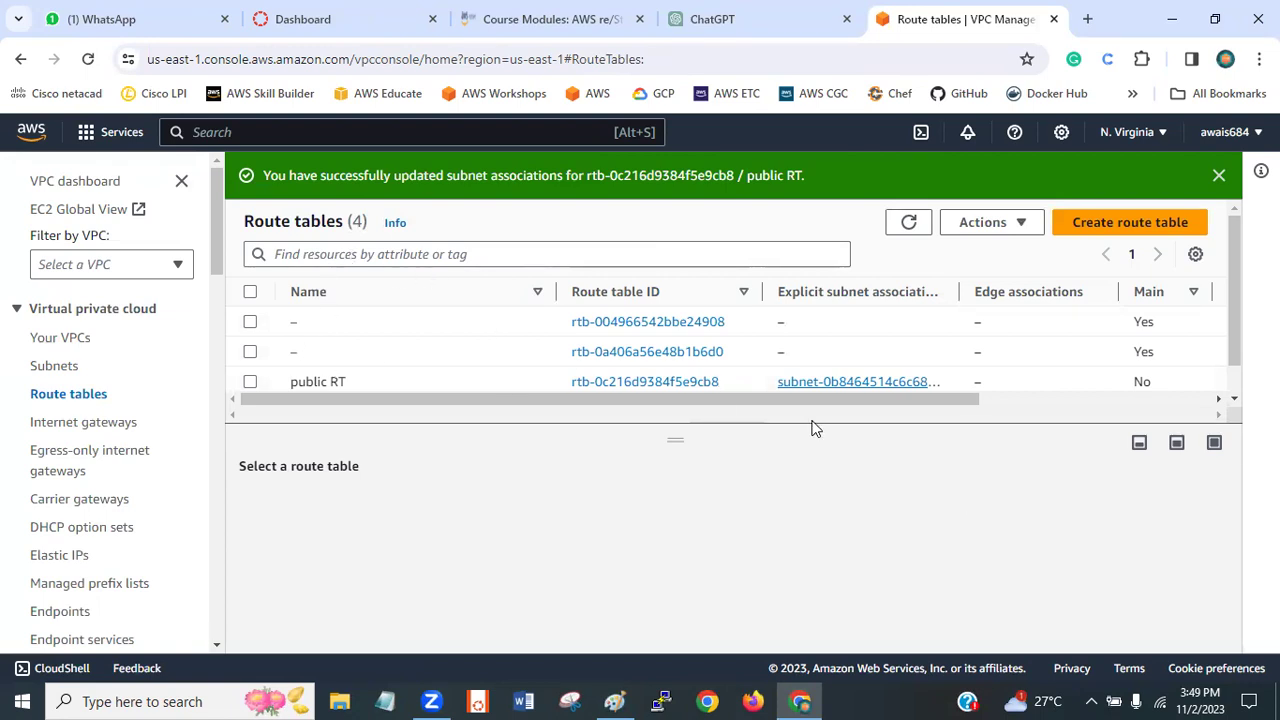
- Associate the private subnet (20.0.1.0/24) with the Private RT route table and save the association
{"action": "left_click_drag", "start_coordinate": [669, 437], "coordinate": [683, 491]}
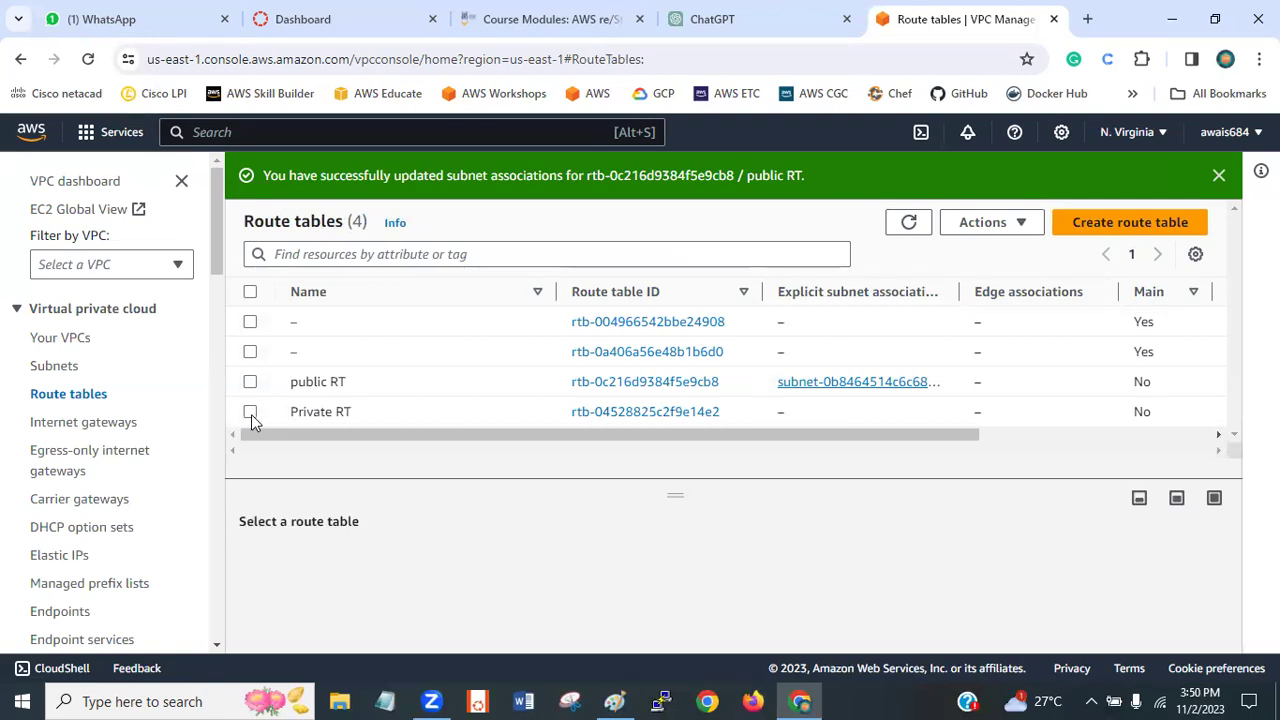
{"action": "left_click", "coordinate": [251, 413]}
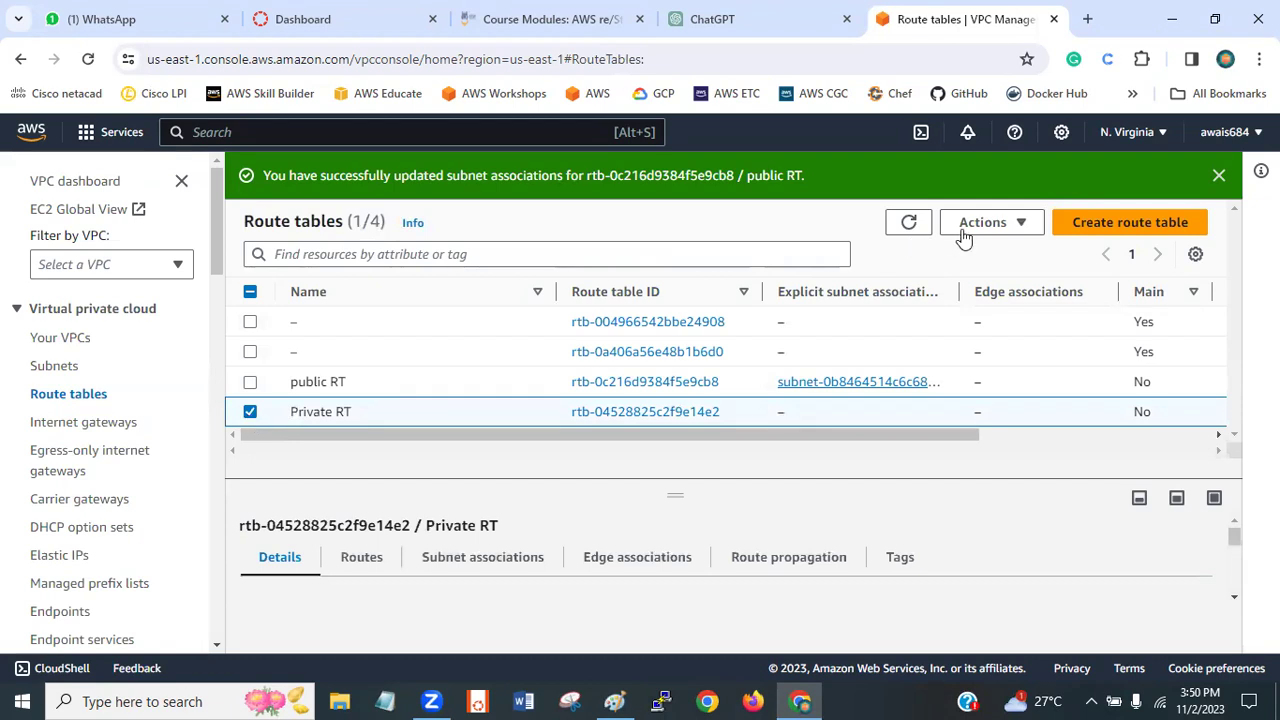
{"action": "left_click", "coordinate": [1000, 223]}
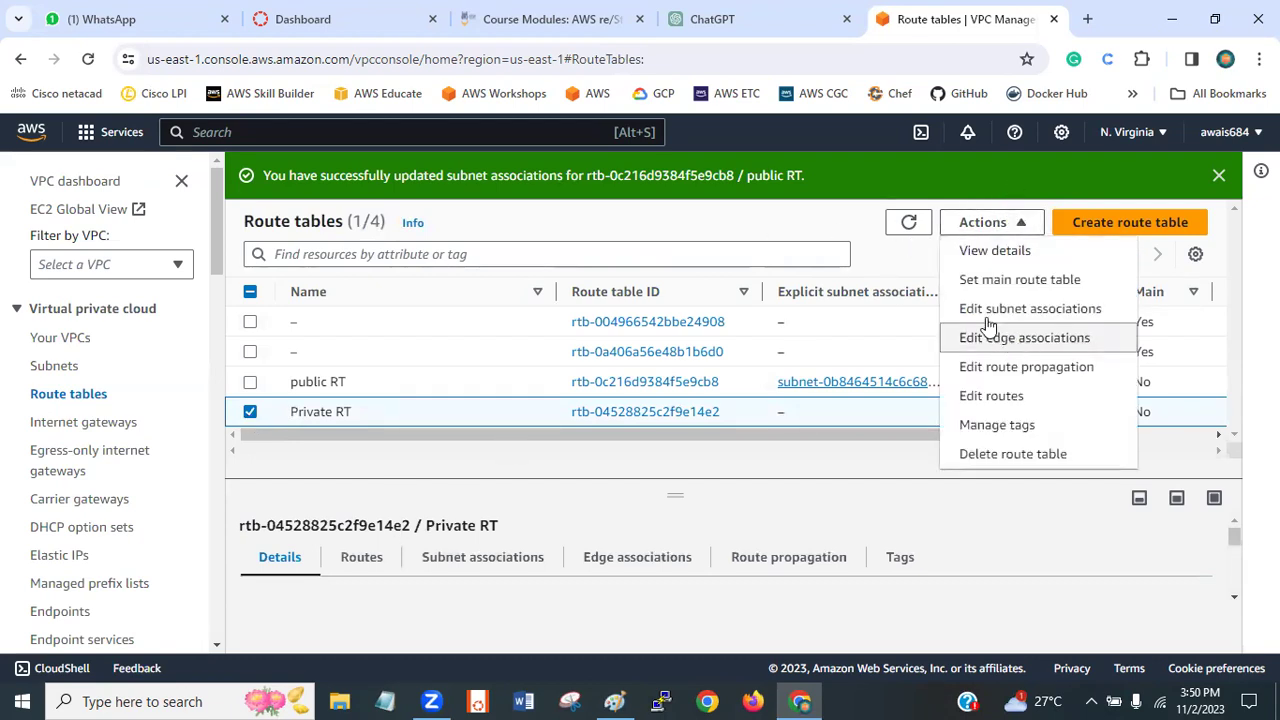
{"action": "left_click", "coordinate": [829, 236]}
{"action": "left_click", "coordinate": [501, 571]}
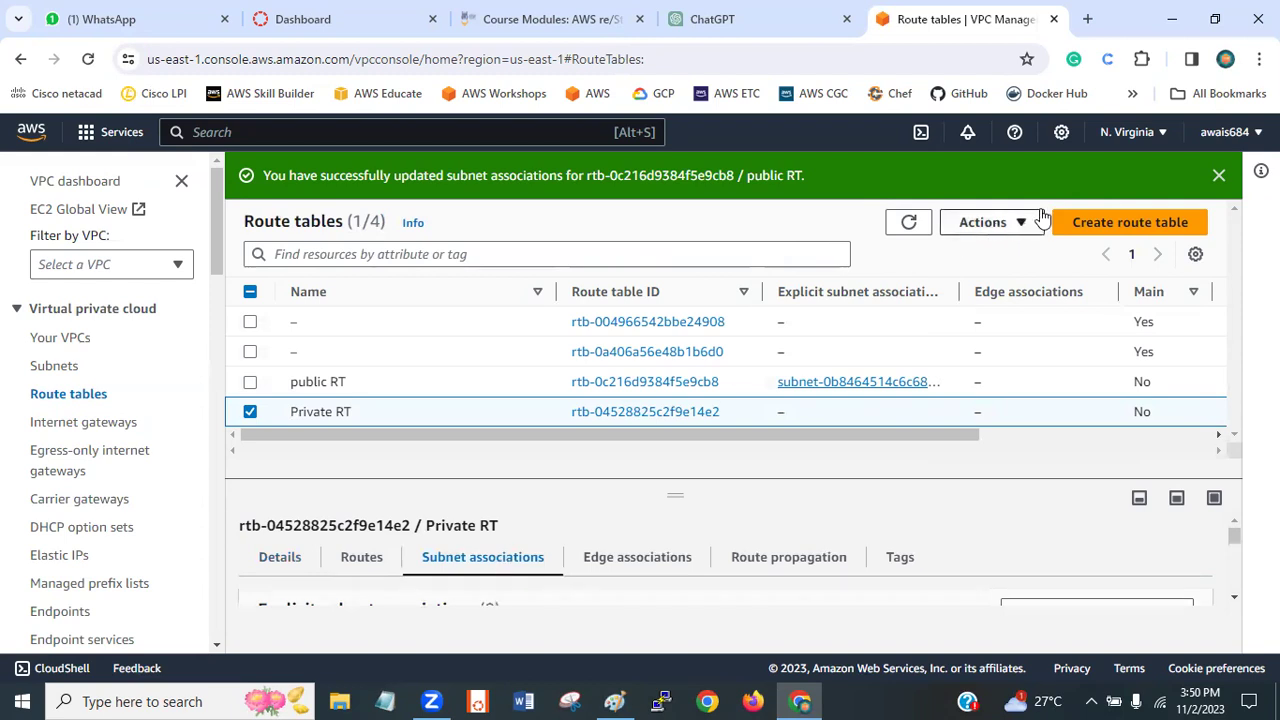
{"action": "left_click", "coordinate": [988, 222]}
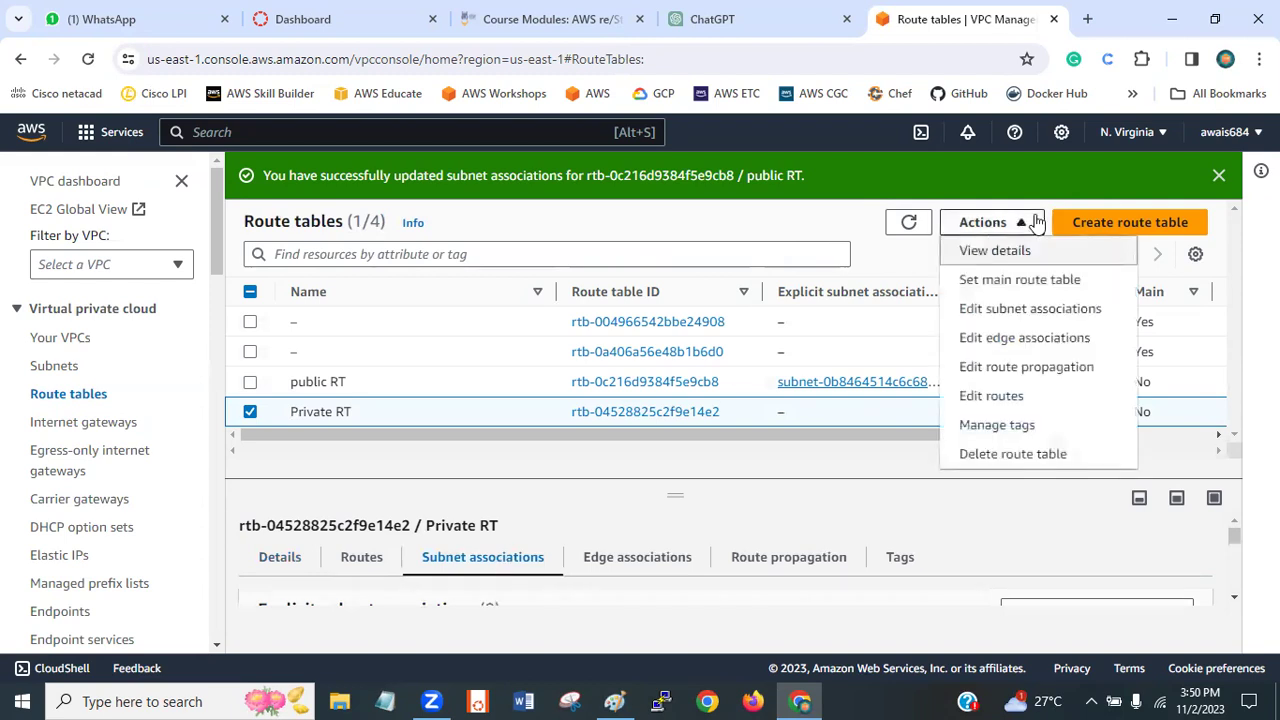
{"action": "left_click", "coordinate": [1037, 312]}
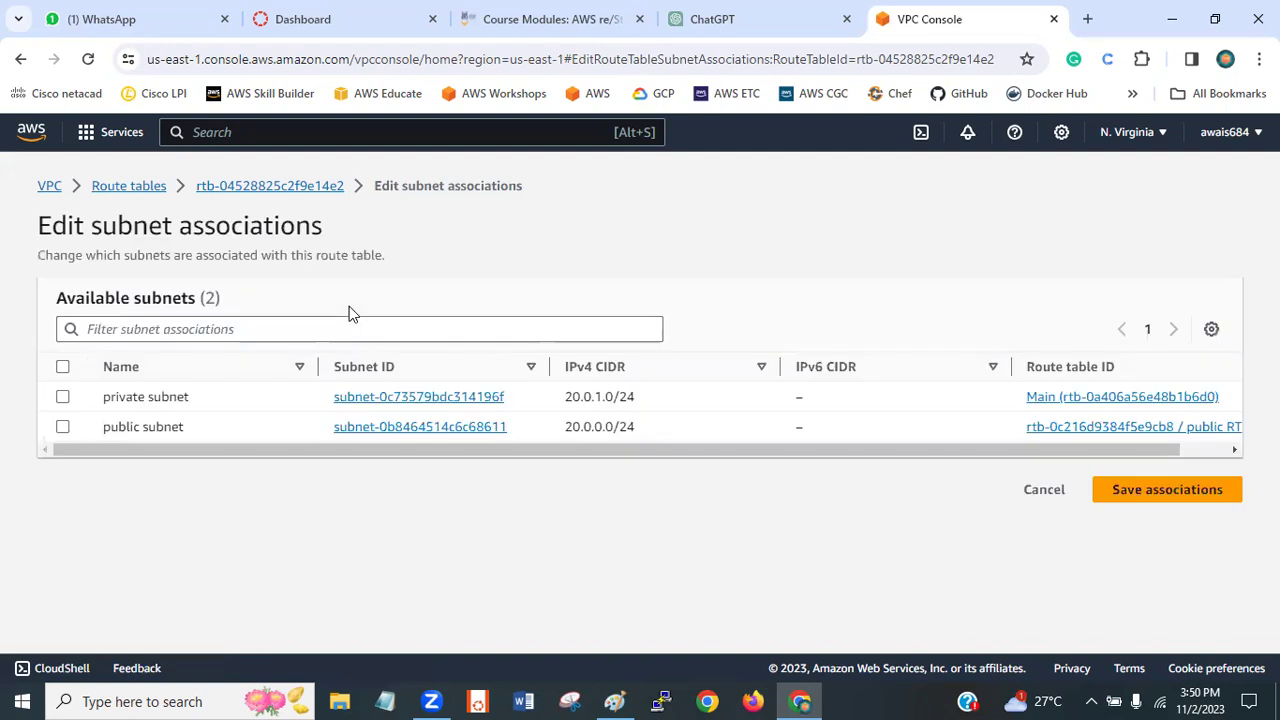
{"action": "left_click", "coordinate": [63, 397]}
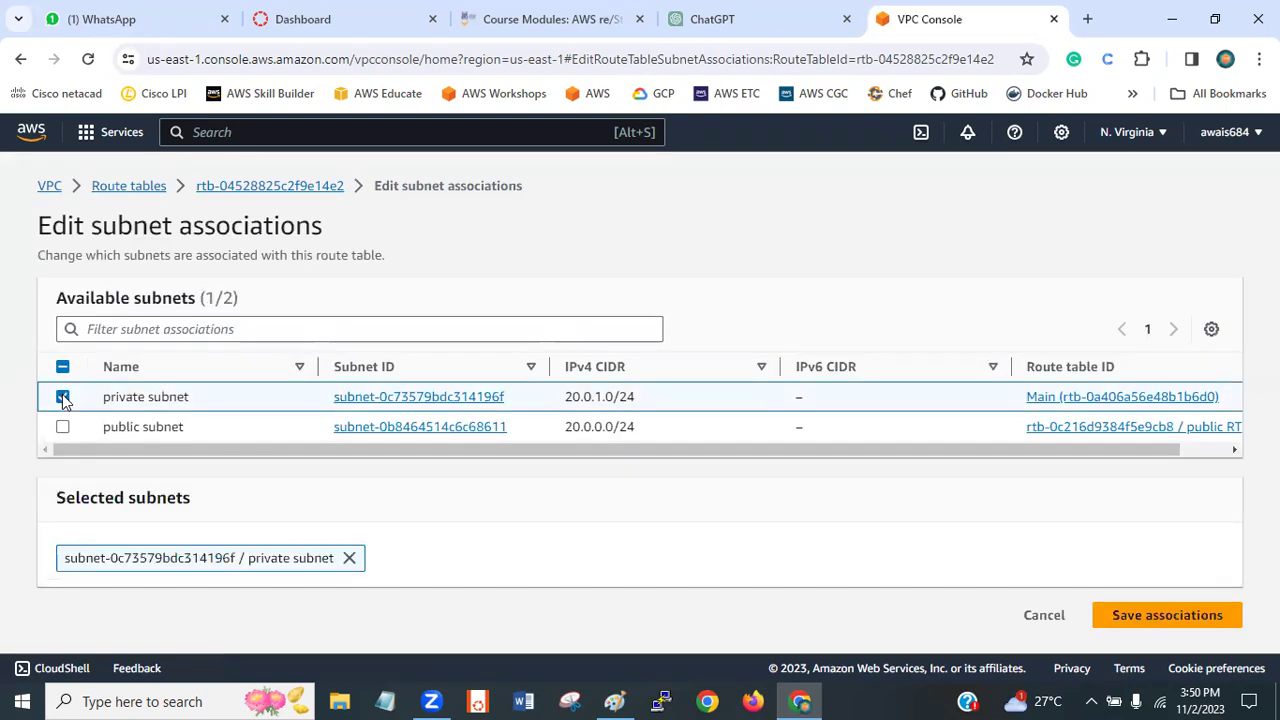
{"action": "left_click", "coordinate": [1163, 617]}
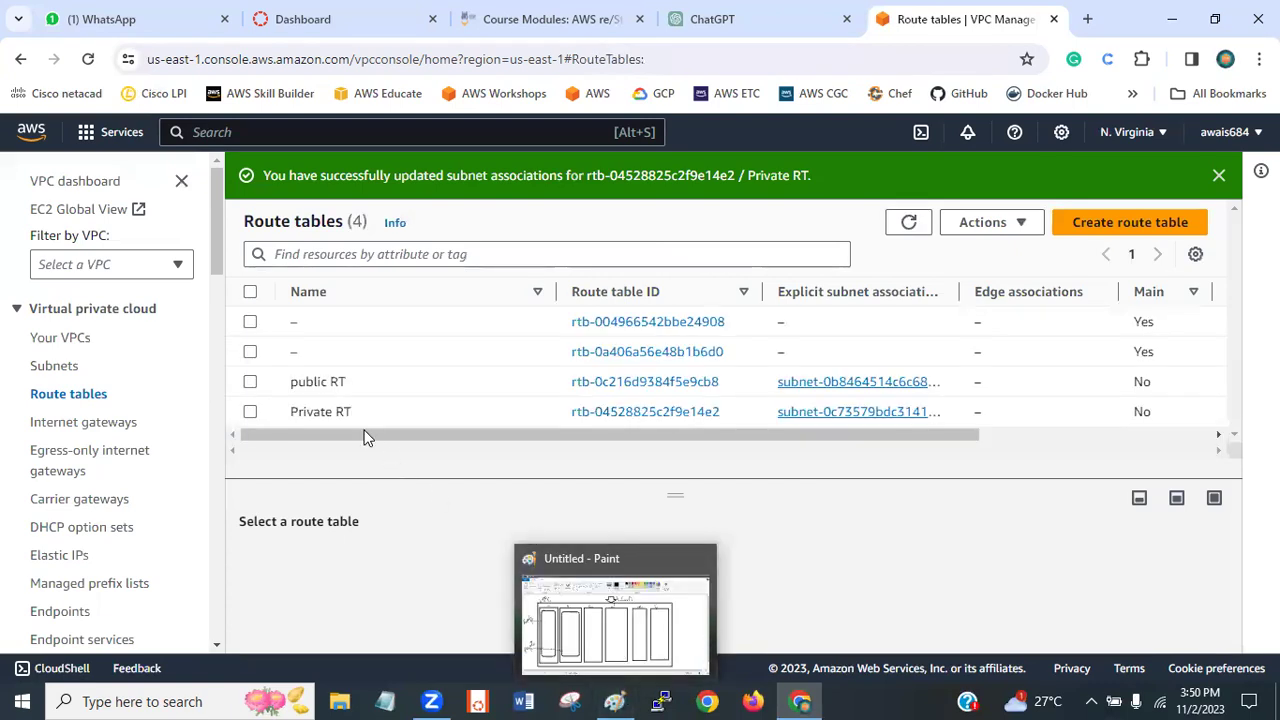
- Select the public RT and Private RT route tables and review the explicit subnet association of each
{"action": "left_click_drag", "start_coordinate": [290, 385], "coordinate": [322, 385]}
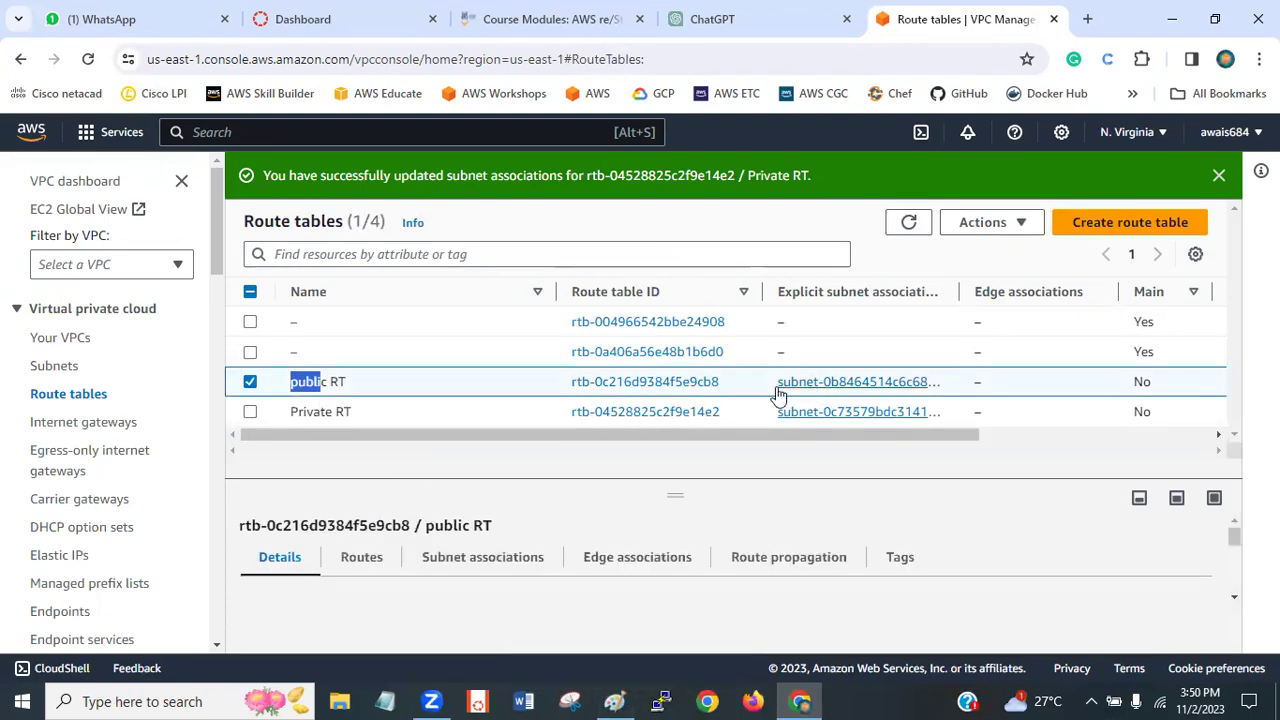
{"action": "left_click_drag", "start_coordinate": [772, 385], "coordinate": [936, 384]}
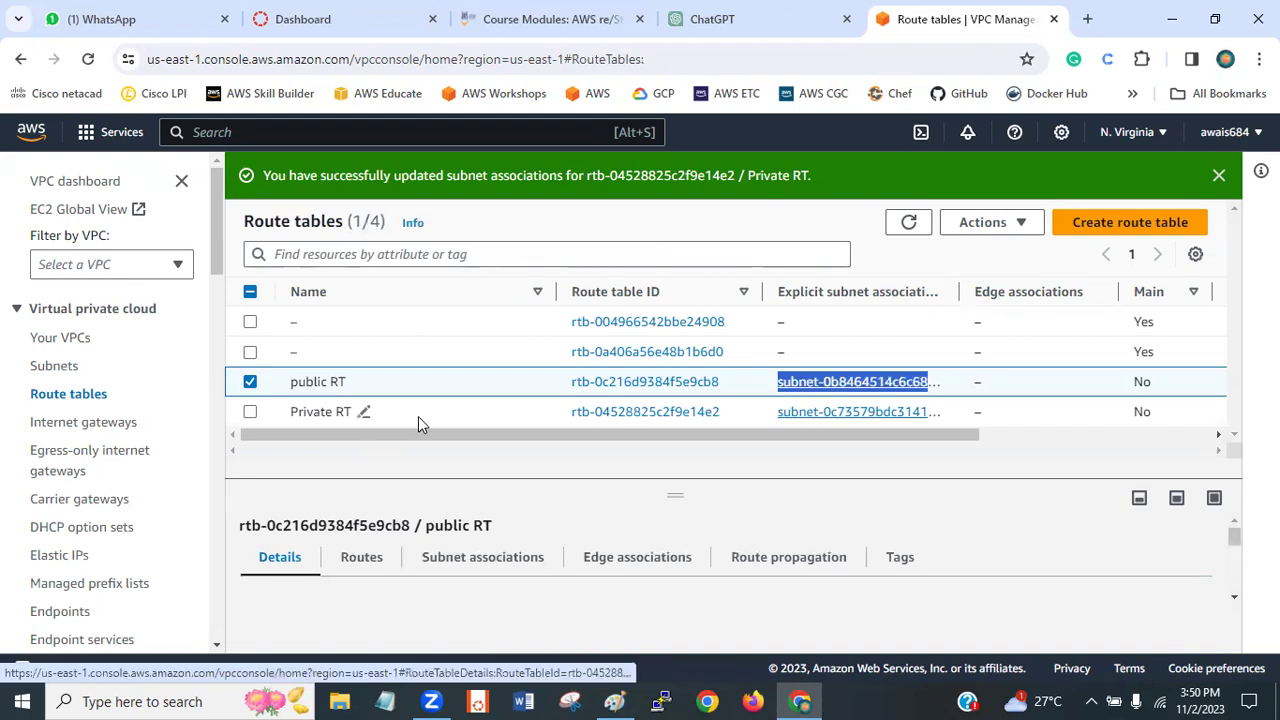
{"action": "left_click", "coordinate": [250, 412]}
{"action": "left_click_drag", "start_coordinate": [776, 412], "coordinate": [952, 420]}
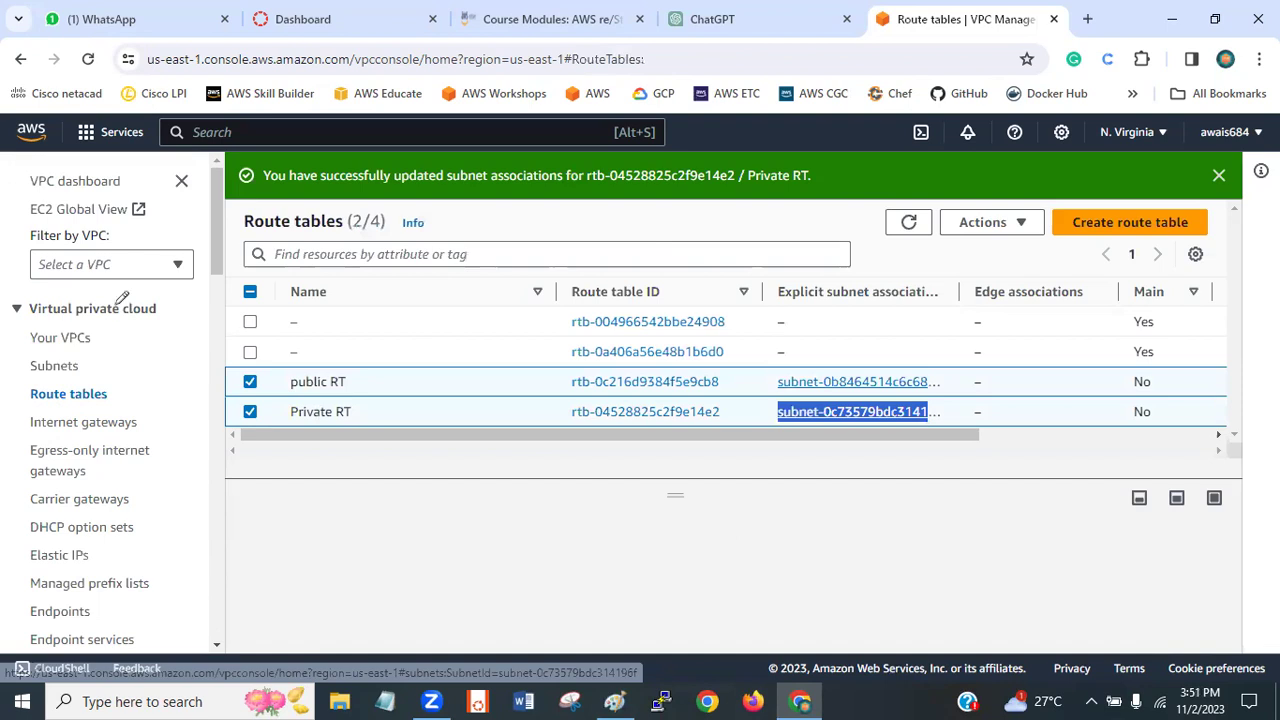
- Switch to the Paint network diagram and erase the handwritten public and private labels beside the two subnet arrows
{"action": "key", "text": "alt+Tab"}
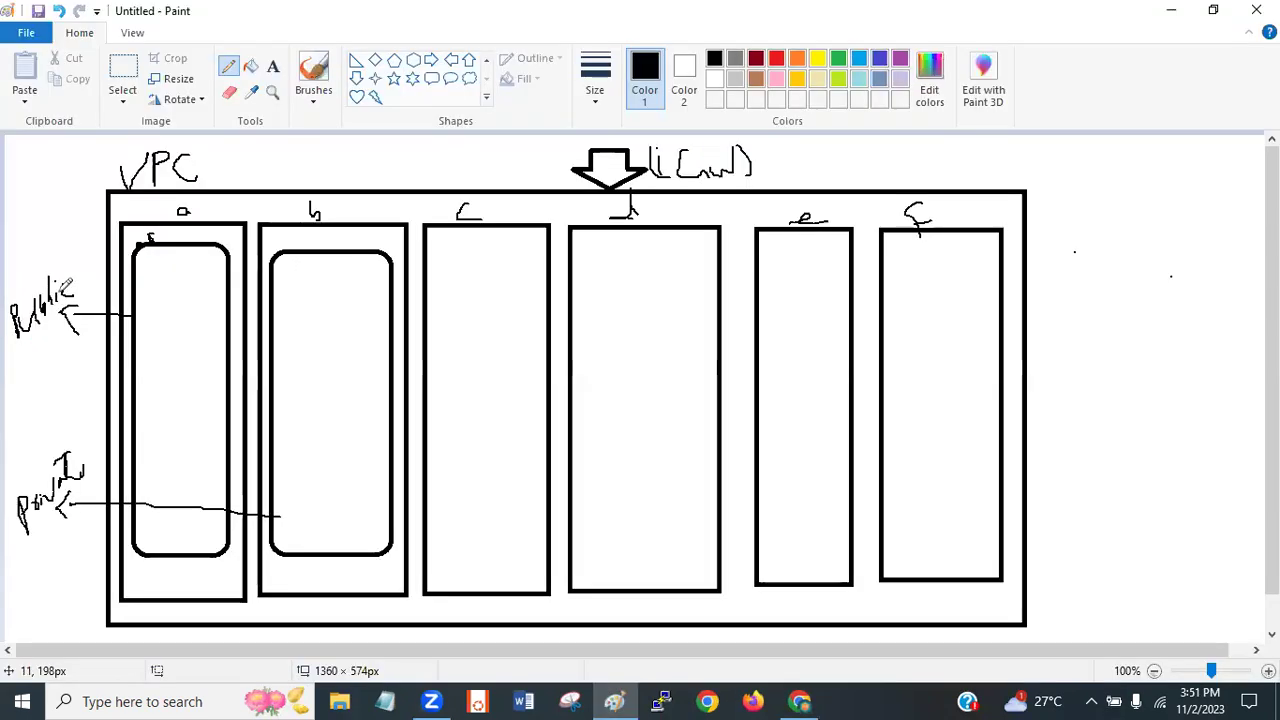
{"action": "left_click", "coordinate": [230, 91]}
{"action": "mouse_move", "coordinate": [15, 320]}
{"action": "left_mouse_down"}
{"action": "mouse_move", "coordinate": [13, 307]}
{"action": "mouse_move", "coordinate": [60, 287]}
{"action": "mouse_move", "coordinate": [33, 312]}
{"action": "mouse_move", "coordinate": [68, 298]}
{"action": "left_mouse_up"}
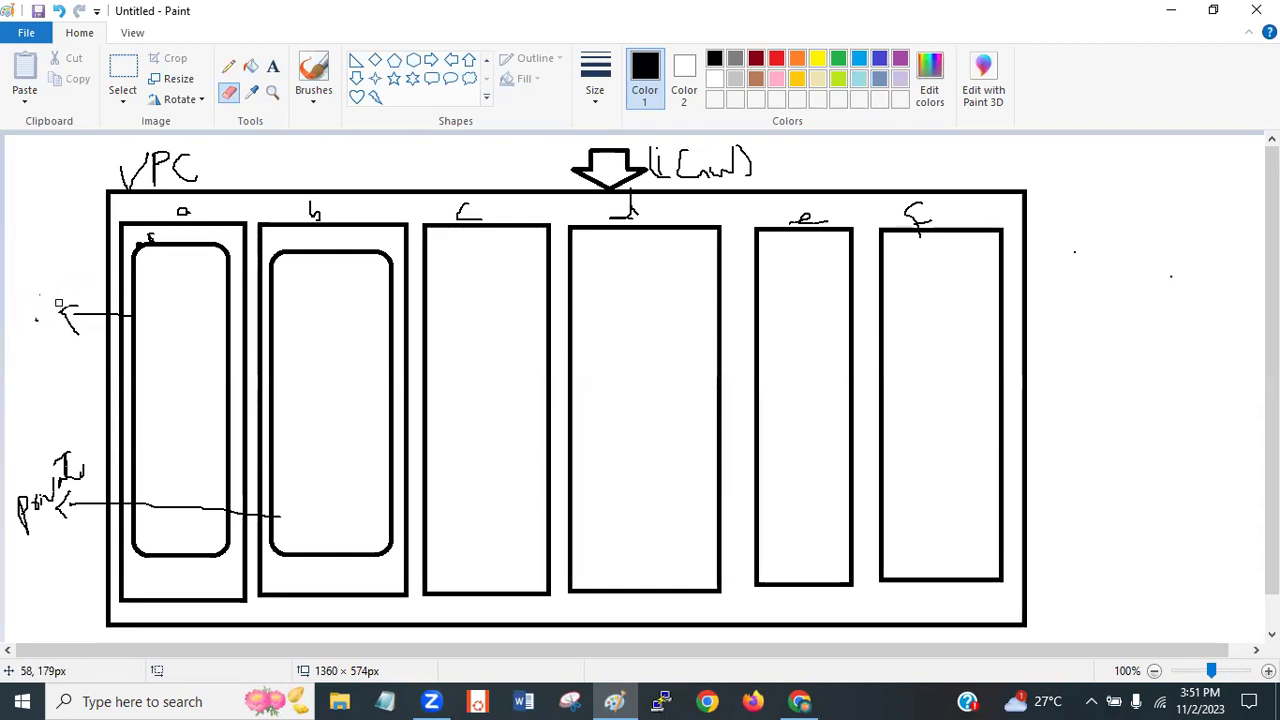
{"action": "mouse_move", "coordinate": [18, 495]}
{"action": "left_mouse_down"}
{"action": "mouse_move", "coordinate": [21, 527]}
{"action": "mouse_move", "coordinate": [58, 501]}
{"action": "mouse_move", "coordinate": [33, 498]}
{"action": "mouse_move", "coordinate": [62, 471]}
{"action": "mouse_move", "coordinate": [55, 455]}
{"action": "mouse_move", "coordinate": [50, 497]}
{"action": "left_mouse_up"}
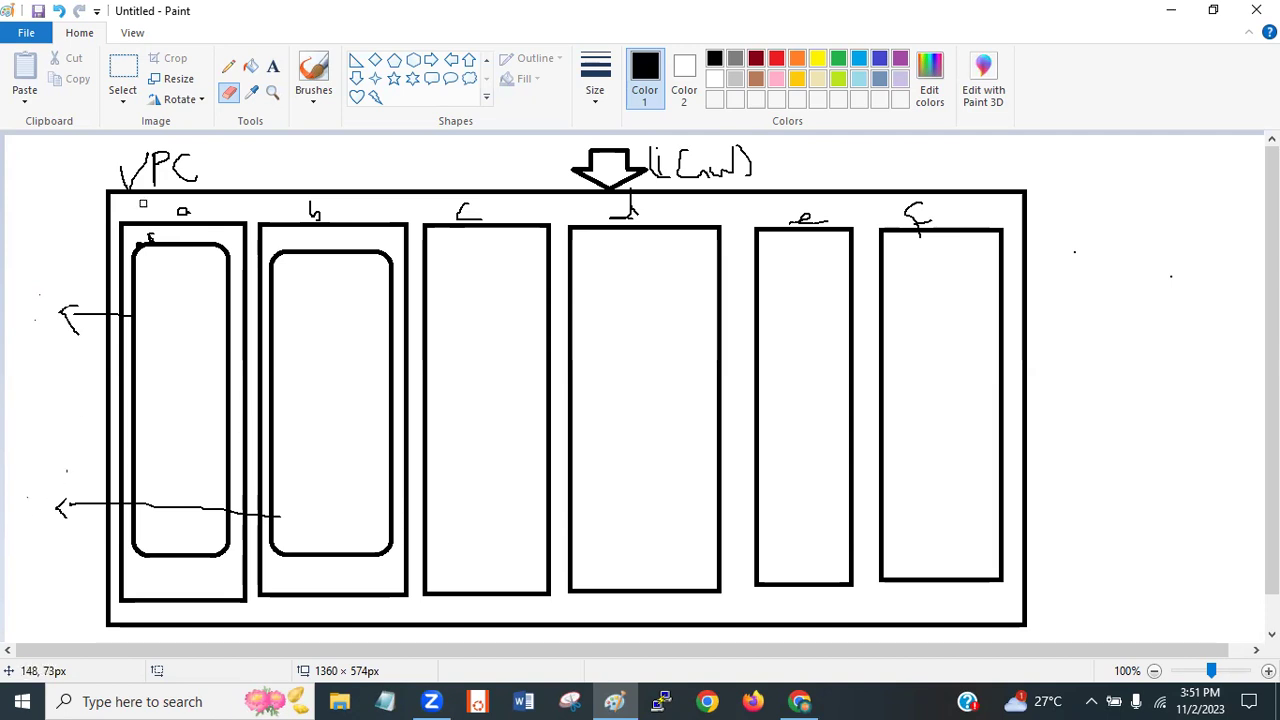
- Pencil a box around each subnet arrowhead, labelling the upper box "Pub" and the lower box "Pri"
{"action": "left_click", "coordinate": [228, 68]}
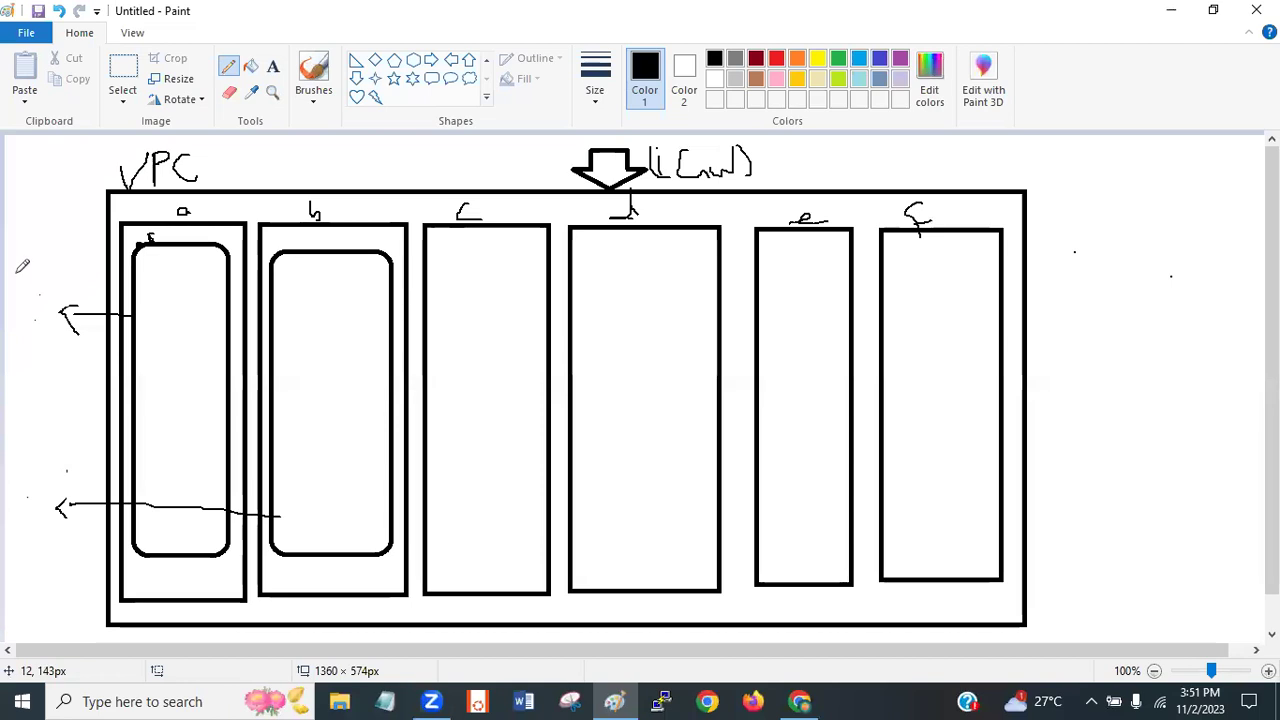
{"action": "mouse_move", "coordinate": [8, 272]}
{"action": "left_mouse_down"}
{"action": "mouse_move", "coordinate": [92, 269]}
{"action": "mouse_move", "coordinate": [87, 360]}
{"action": "mouse_move", "coordinate": [72, 386]}
{"action": "mouse_move", "coordinate": [3, 394]}
{"action": "left_mouse_up"}
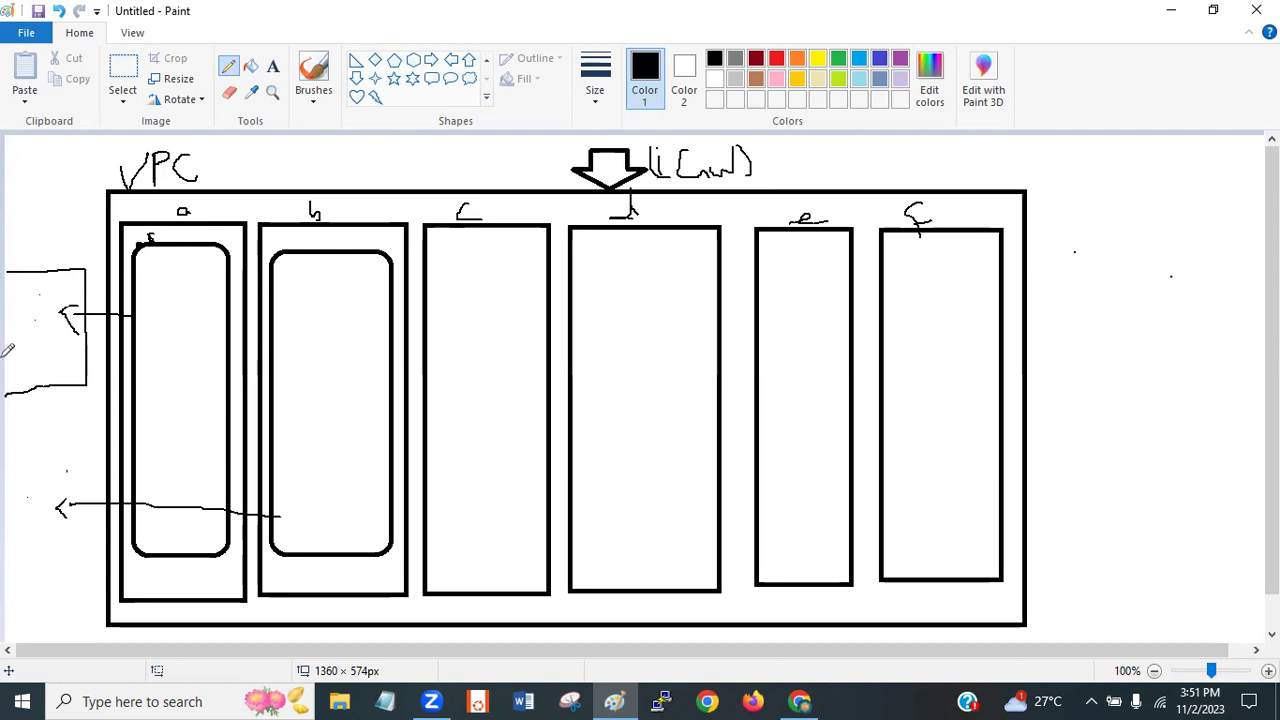
{"action": "mouse_move", "coordinate": [6, 306]}
{"action": "left_mouse_down"}
{"action": "mouse_move", "coordinate": [22, 230]}
{"action": "mouse_move", "coordinate": [38, 255]}
{"action": "mouse_move", "coordinate": [43, 235]}
{"action": "mouse_move", "coordinate": [48, 262]}
{"action": "left_mouse_up"}
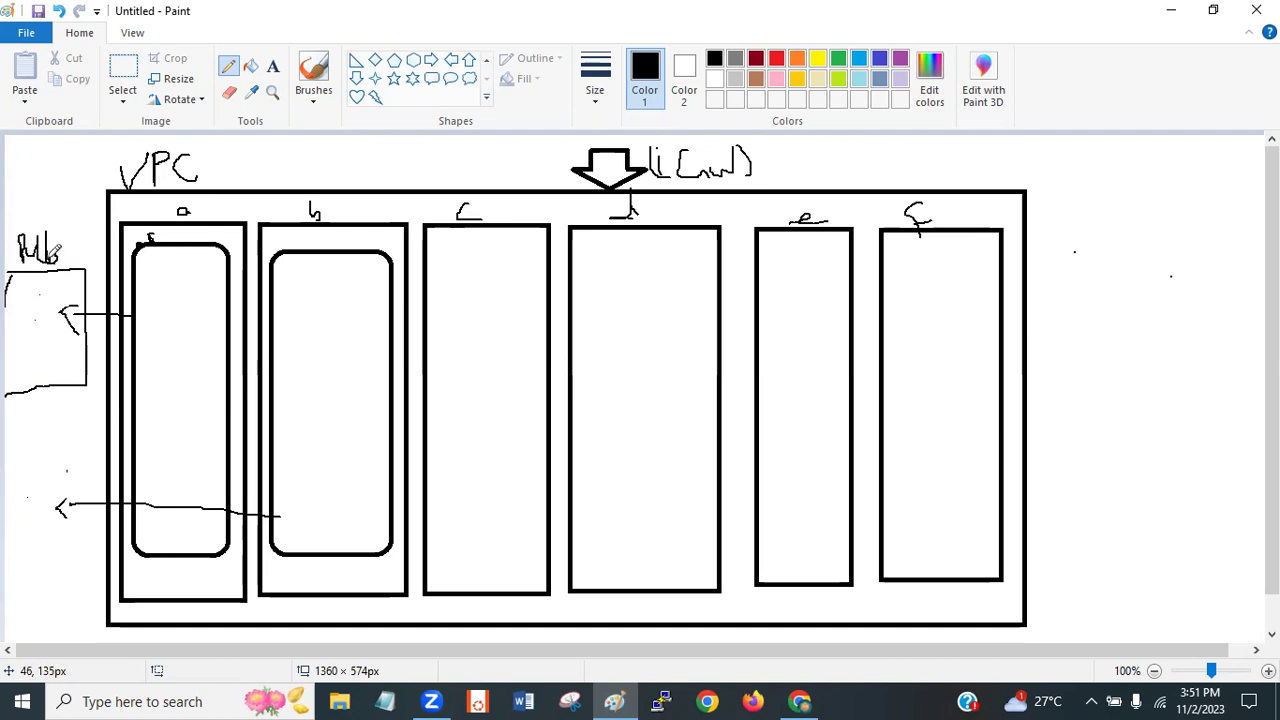
{"action": "mouse_move", "coordinate": [10, 472]}
{"action": "left_mouse_down"}
{"action": "mouse_move", "coordinate": [90, 468]}
{"action": "mouse_move", "coordinate": [86, 532]}
{"action": "mouse_move", "coordinate": [50, 570]}
{"action": "mouse_move", "coordinate": [6, 568]}
{"action": "mouse_move", "coordinate": [16, 474]}
{"action": "mouse_move", "coordinate": [46, 436]}
{"action": "mouse_move", "coordinate": [34, 452]}
{"action": "mouse_move", "coordinate": [45, 447]}
{"action": "mouse_move", "coordinate": [50, 467]}
{"action": "left_mouse_up"}
{"action": "left_click", "coordinate": [49, 438]}
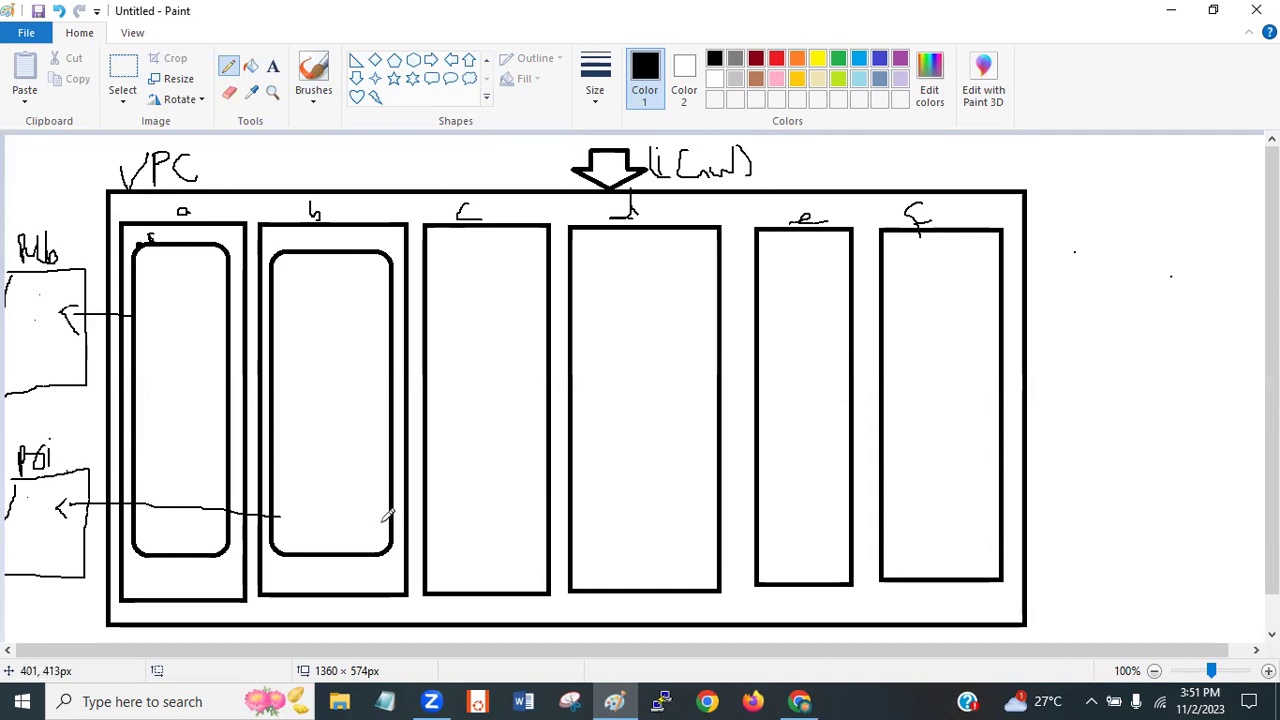
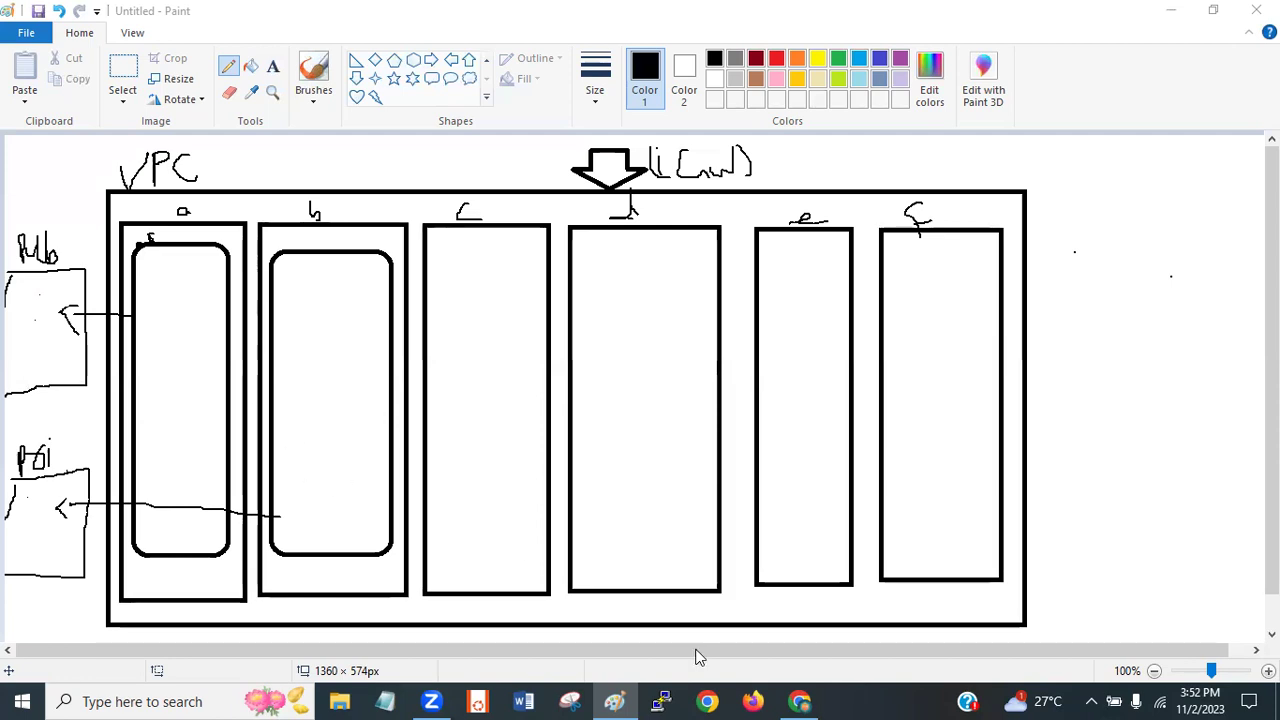
- Switch back to the AWS console in Chrome and add a route with destination 0.0.0.0/0 to the public RT route table
{"action": "left_click", "coordinate": [800, 701]}
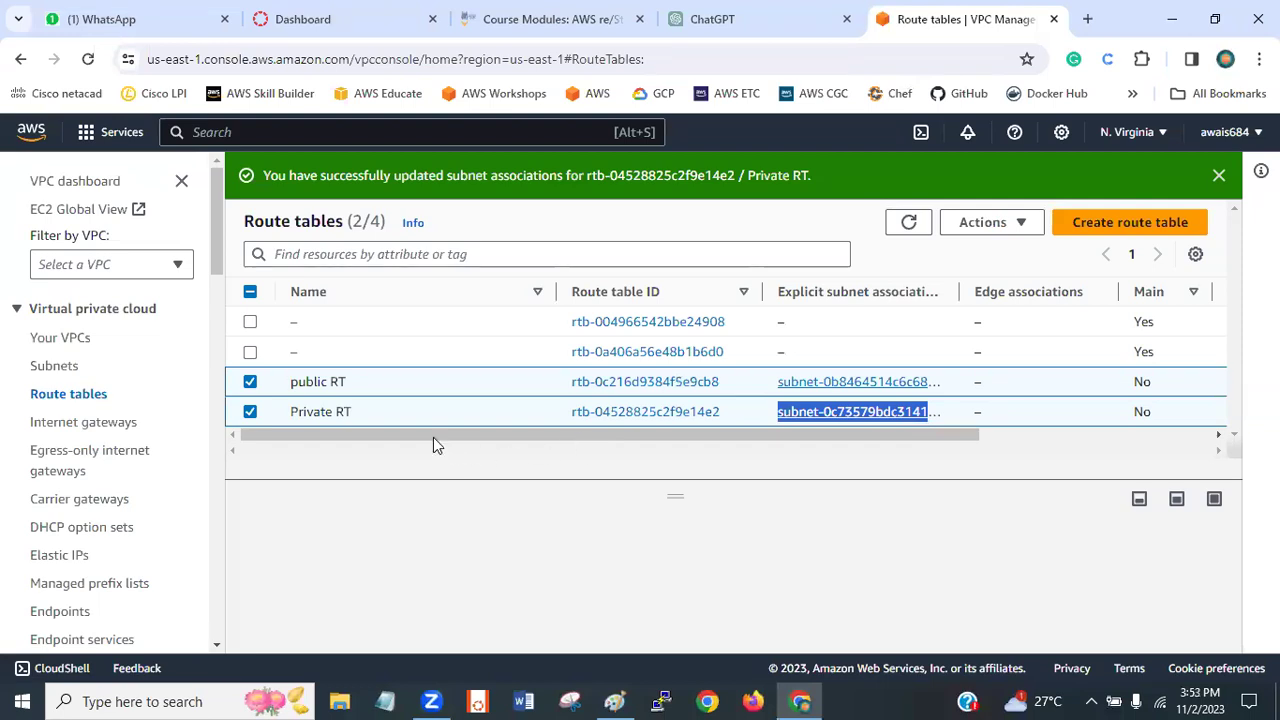
{"action": "left_click", "coordinate": [250, 411]}
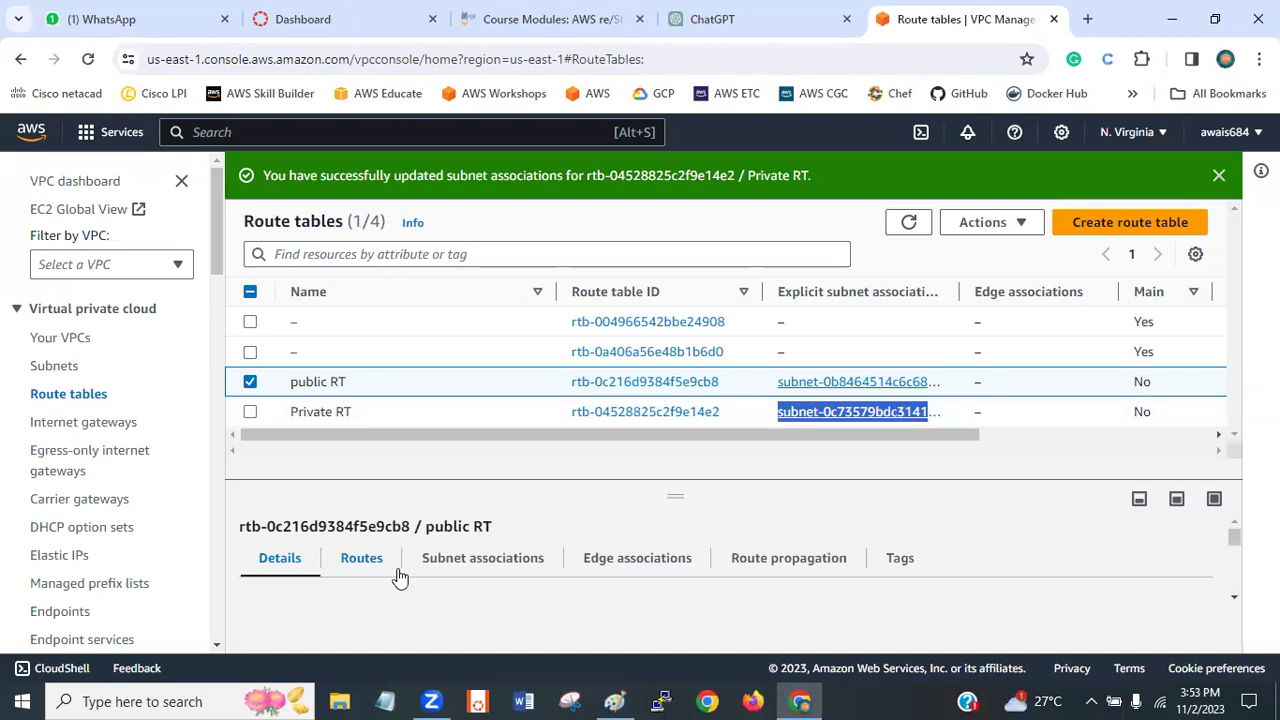
{"action": "left_click", "coordinate": [1214, 499]}
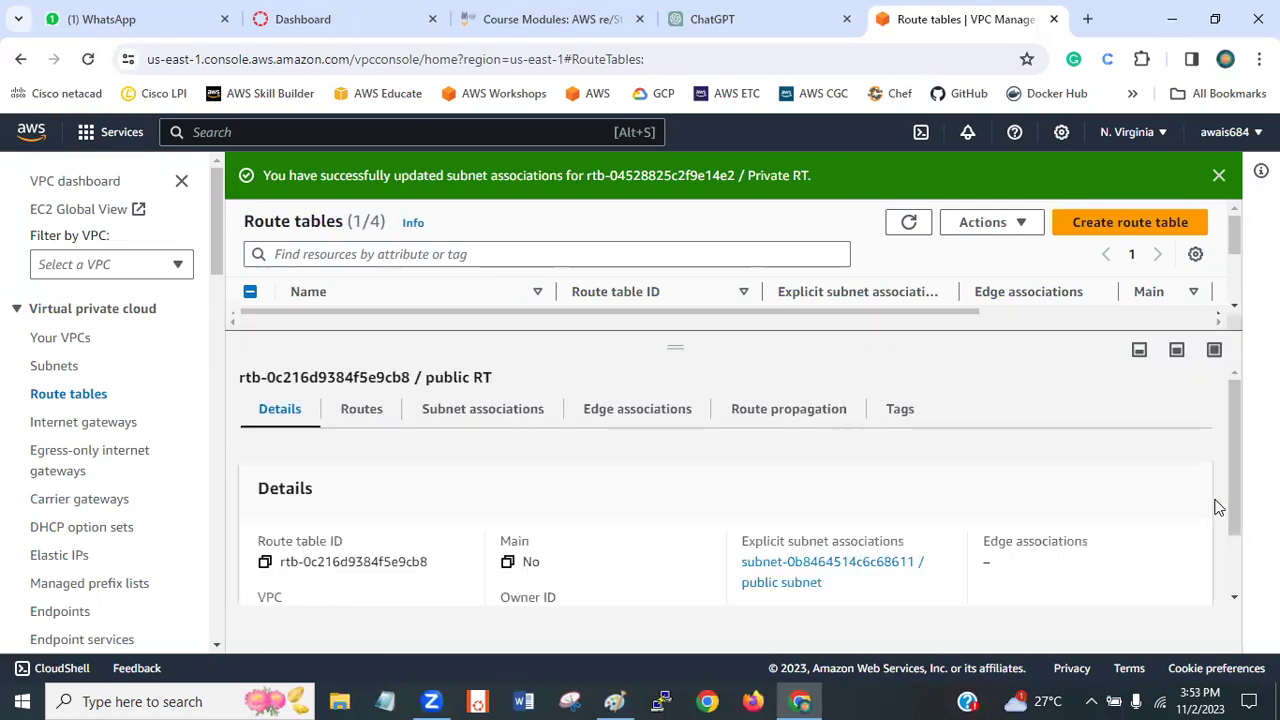
{"action": "left_click", "coordinate": [356, 414]}
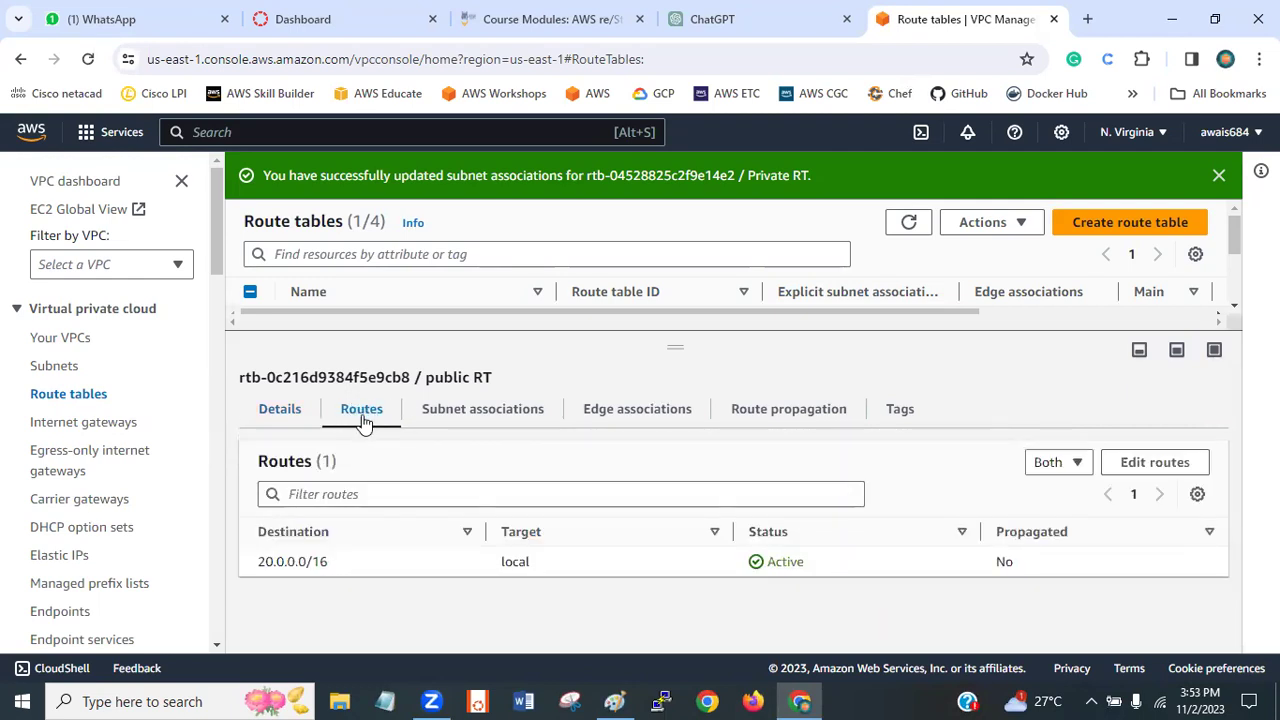
{"action": "left_click", "coordinate": [1155, 463]}
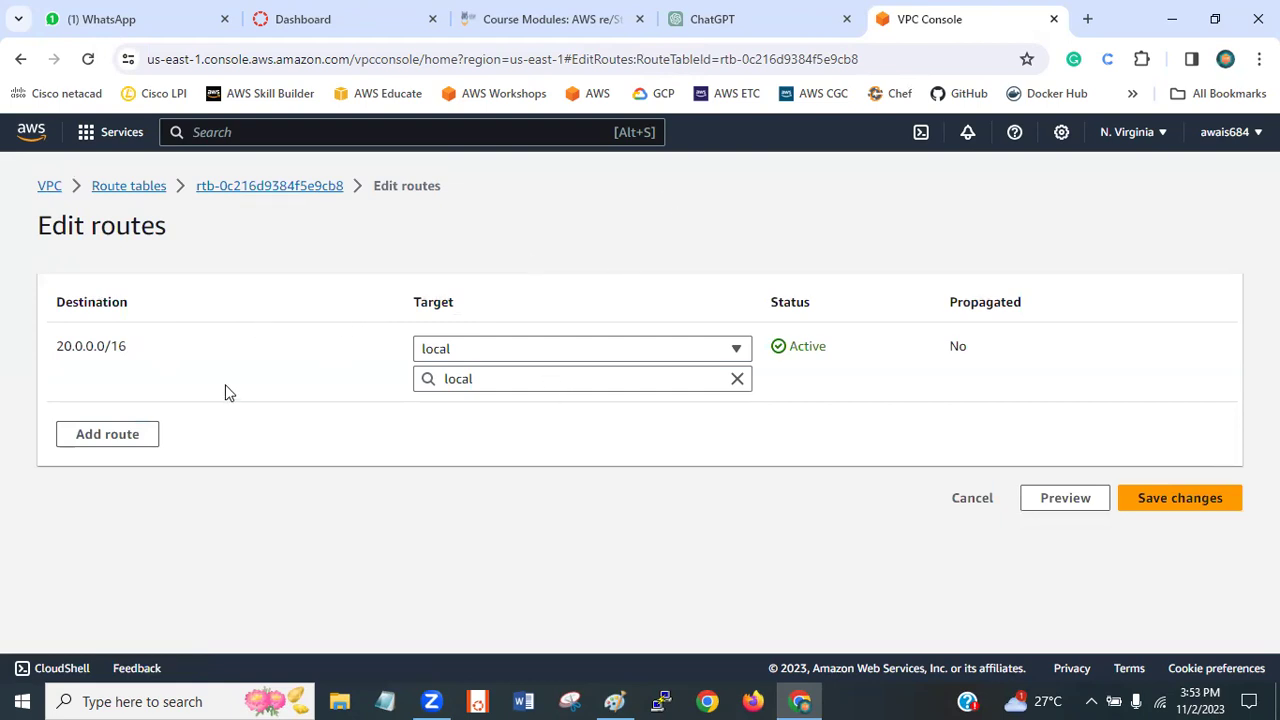
{"action": "left_click", "coordinate": [111, 435]}
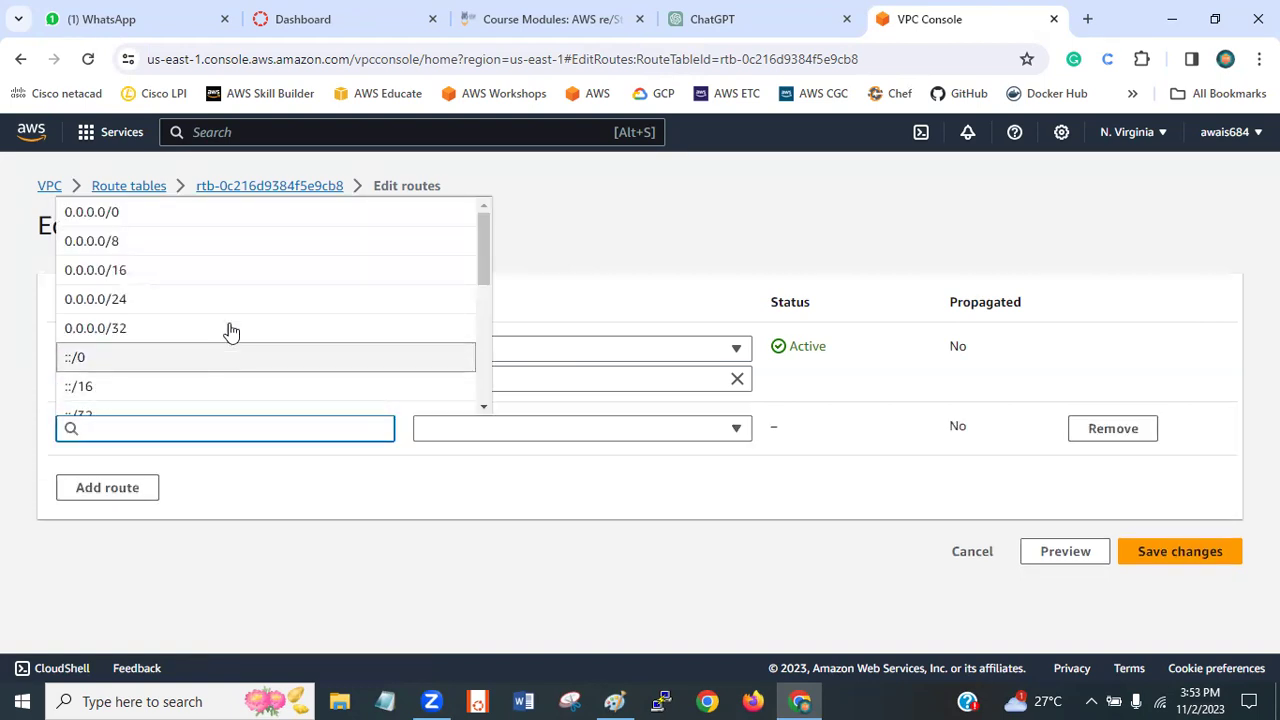
{"action": "left_click", "coordinate": [220, 214]}
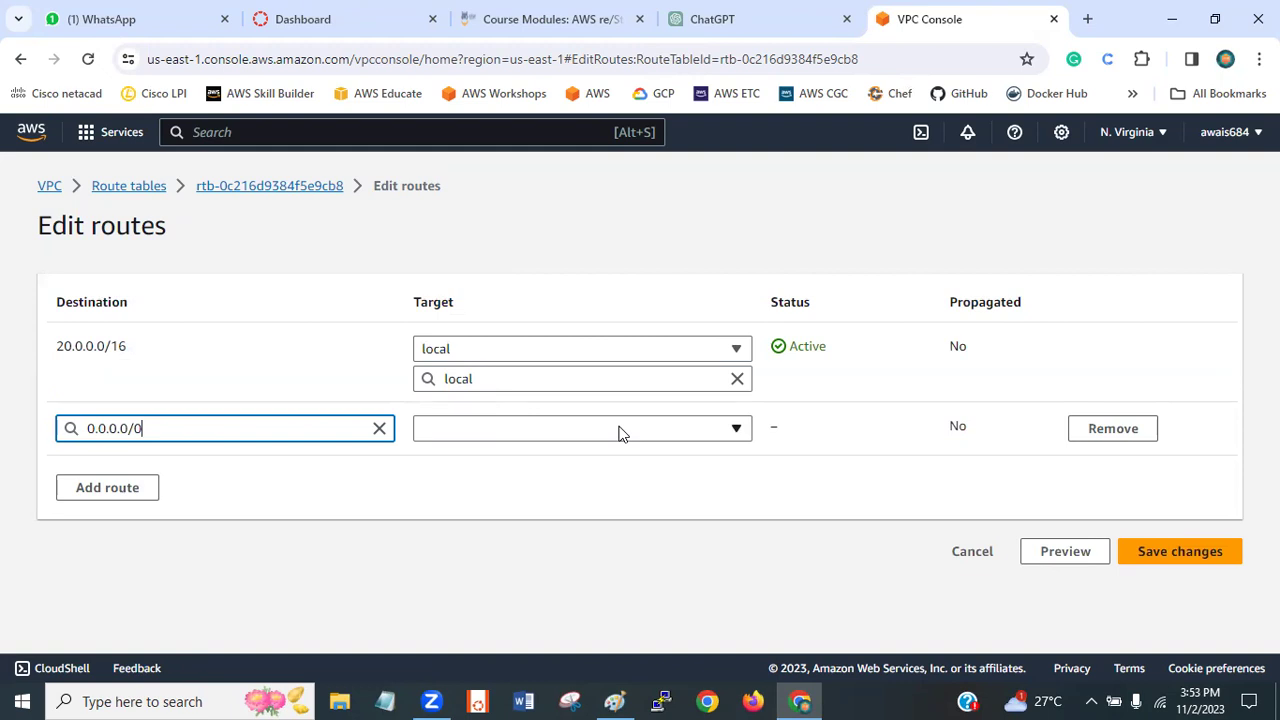
- Set the 0.0.0.0/0 route's target to the Internet Gateway lab_IGW and save the route table changes
{"action": "left_click", "coordinate": [587, 508]}
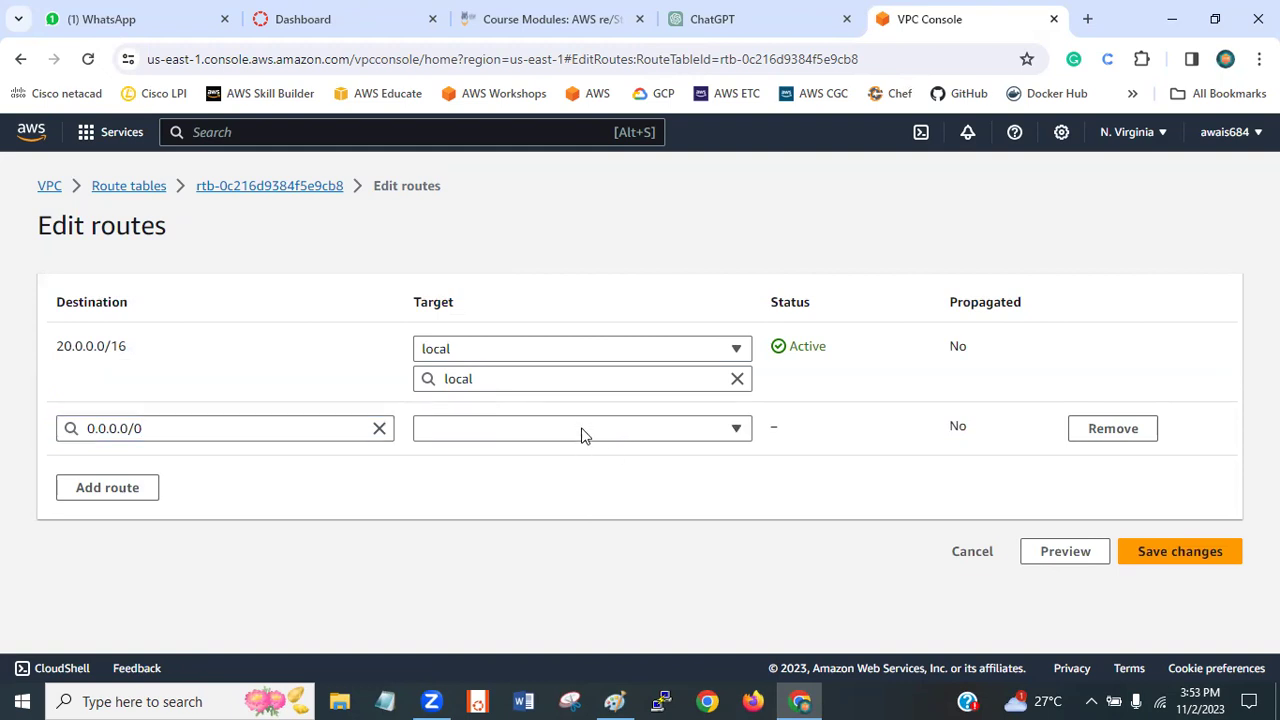
{"action": "left_click", "coordinate": [503, 430]}
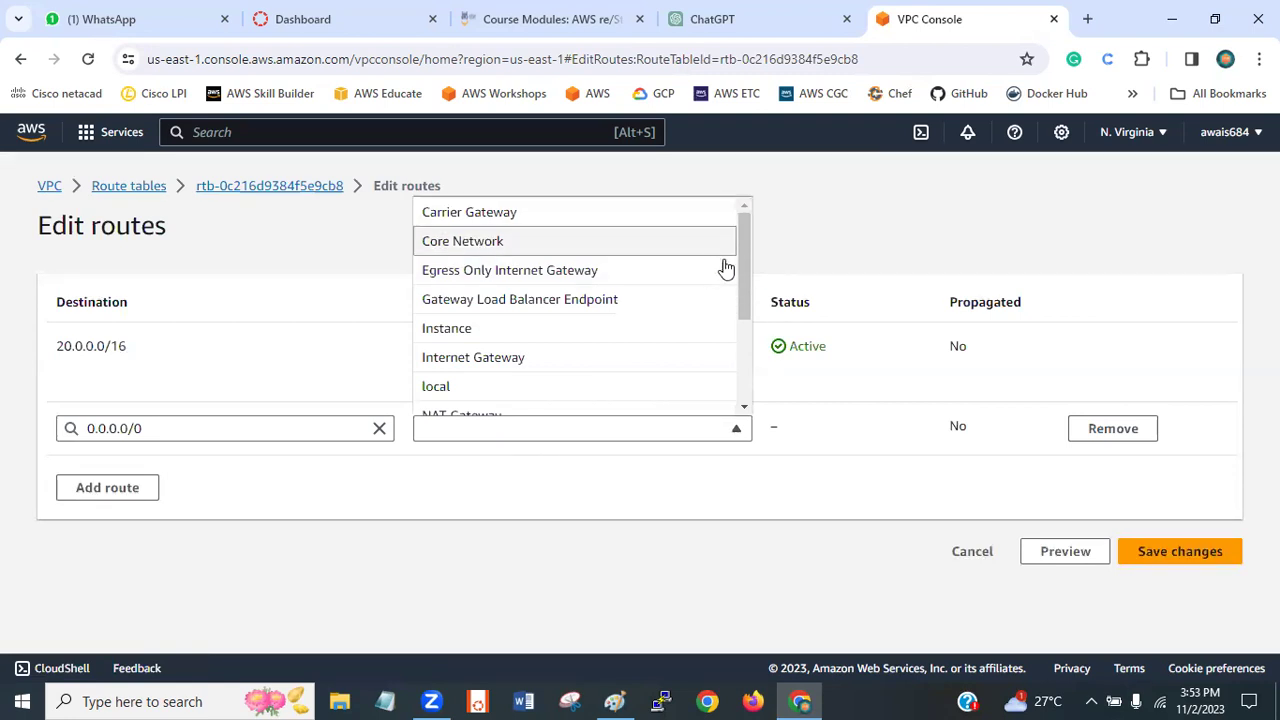
{"action": "left_click", "coordinate": [543, 360]}
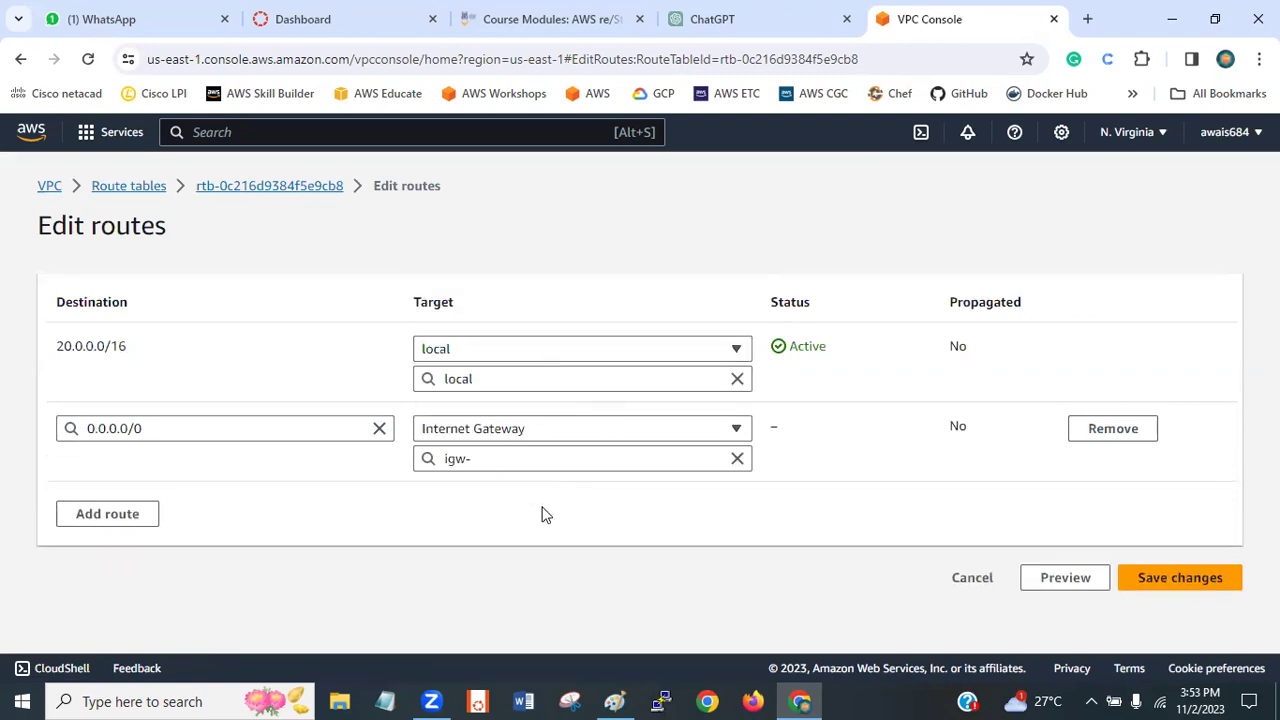
{"action": "left_click", "coordinate": [472, 459]}
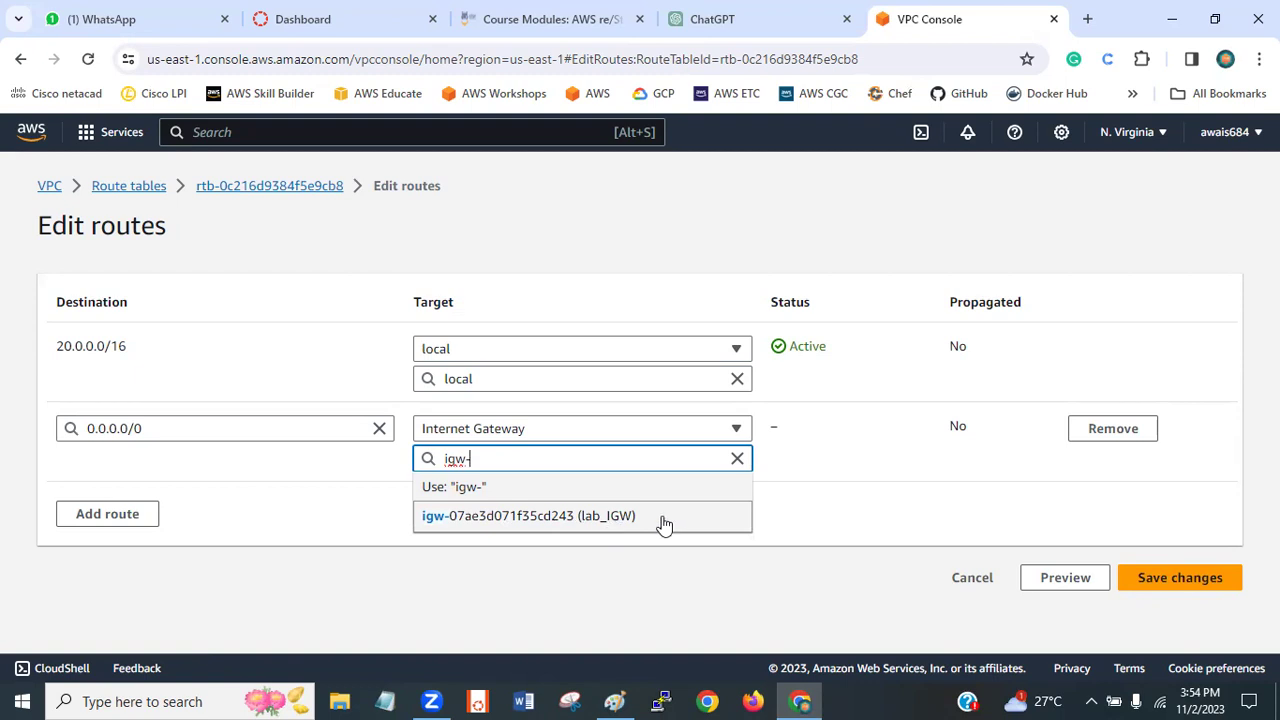
{"action": "left_click", "coordinate": [571, 516]}
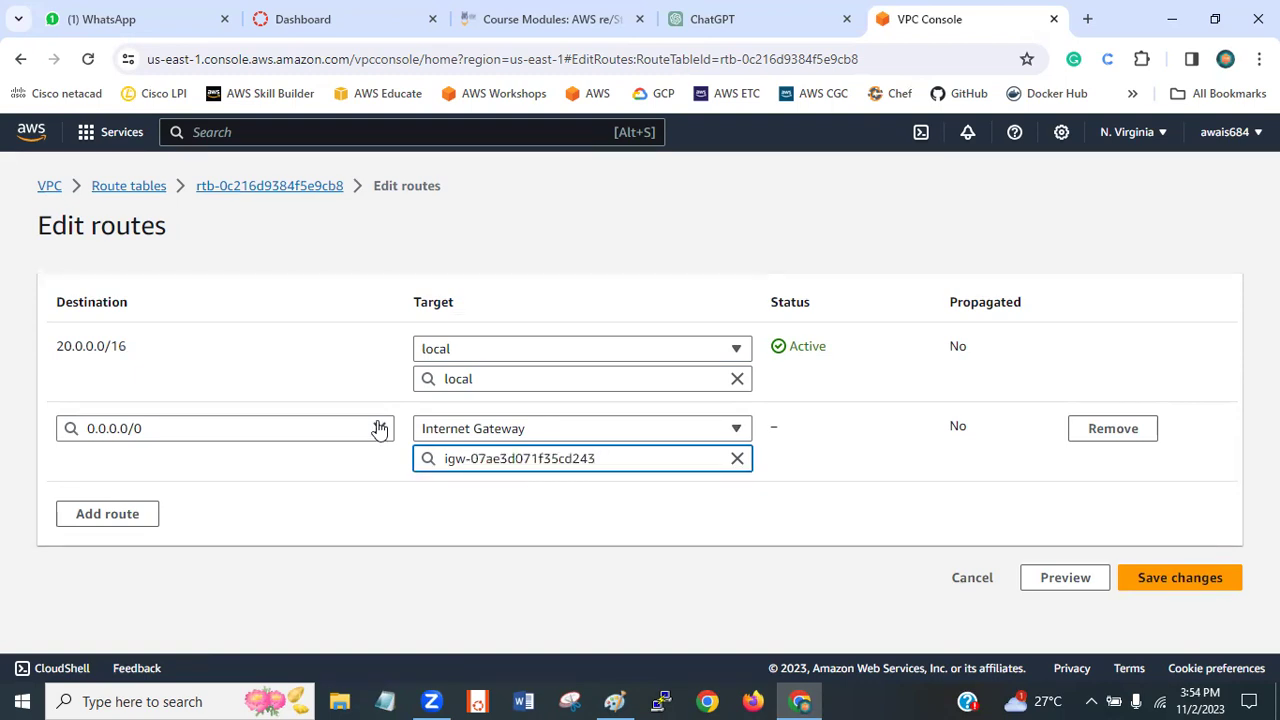
{"action": "left_click", "coordinate": [612, 563]}
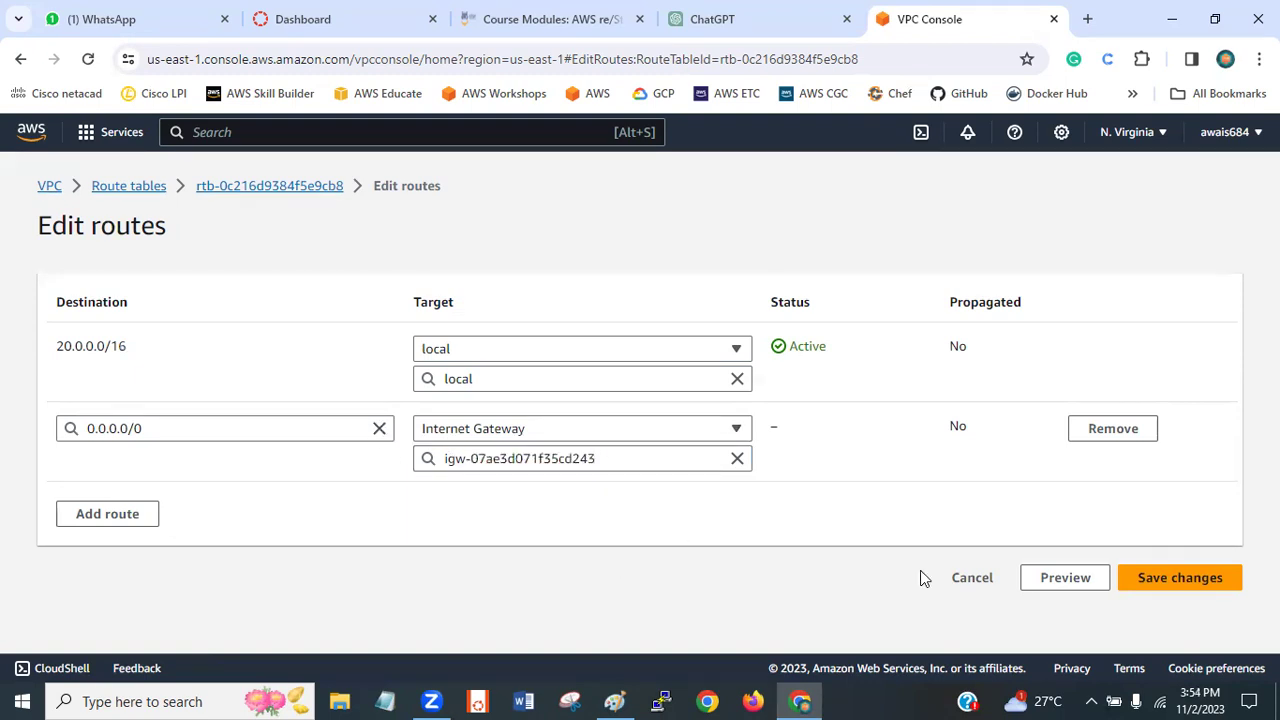
{"action": "left_click", "coordinate": [1200, 586]}
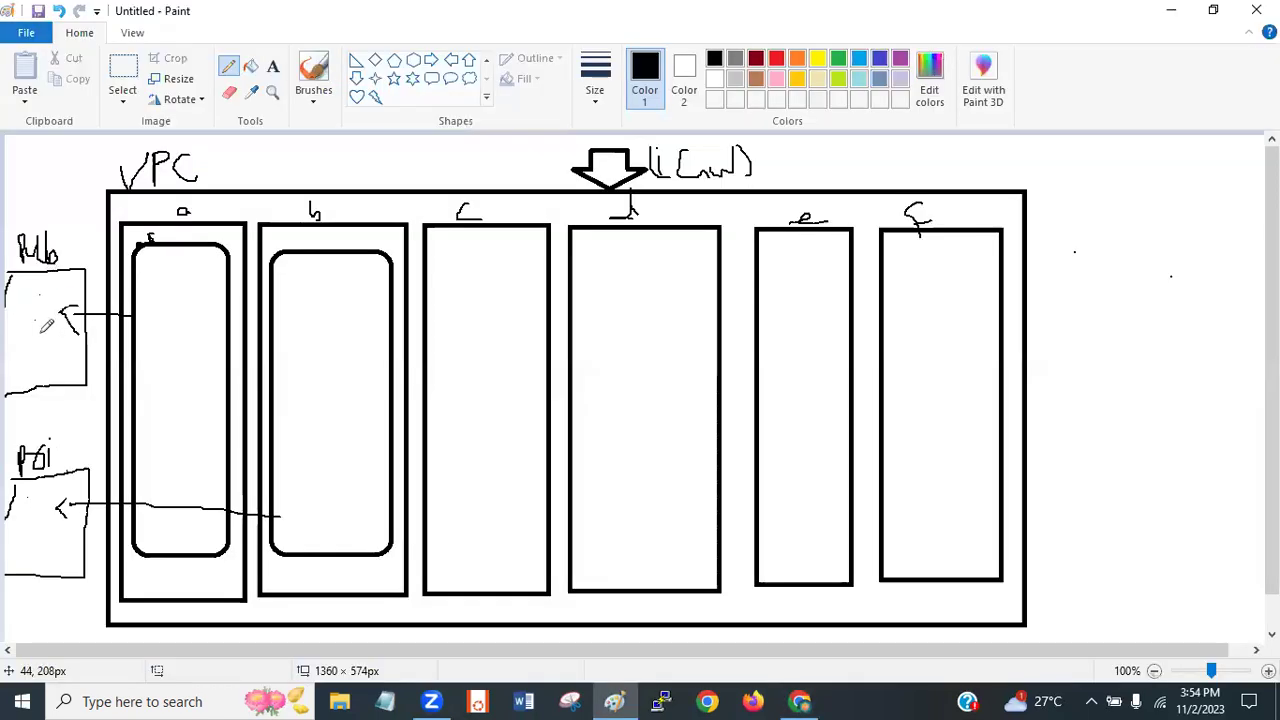
- Handwrite "igw" inside the public route table box of the Paint diagram and return to the VPC console in Chrome
{"action": "mouse_move", "coordinate": [18, 313]}
{"action": "left_mouse_down"}
{"action": "mouse_move", "coordinate": [24, 333]}
{"action": "mouse_move", "coordinate": [58, 293]}
{"action": "left_mouse_up"}
{"action": "left_click", "coordinate": [15, 297]}
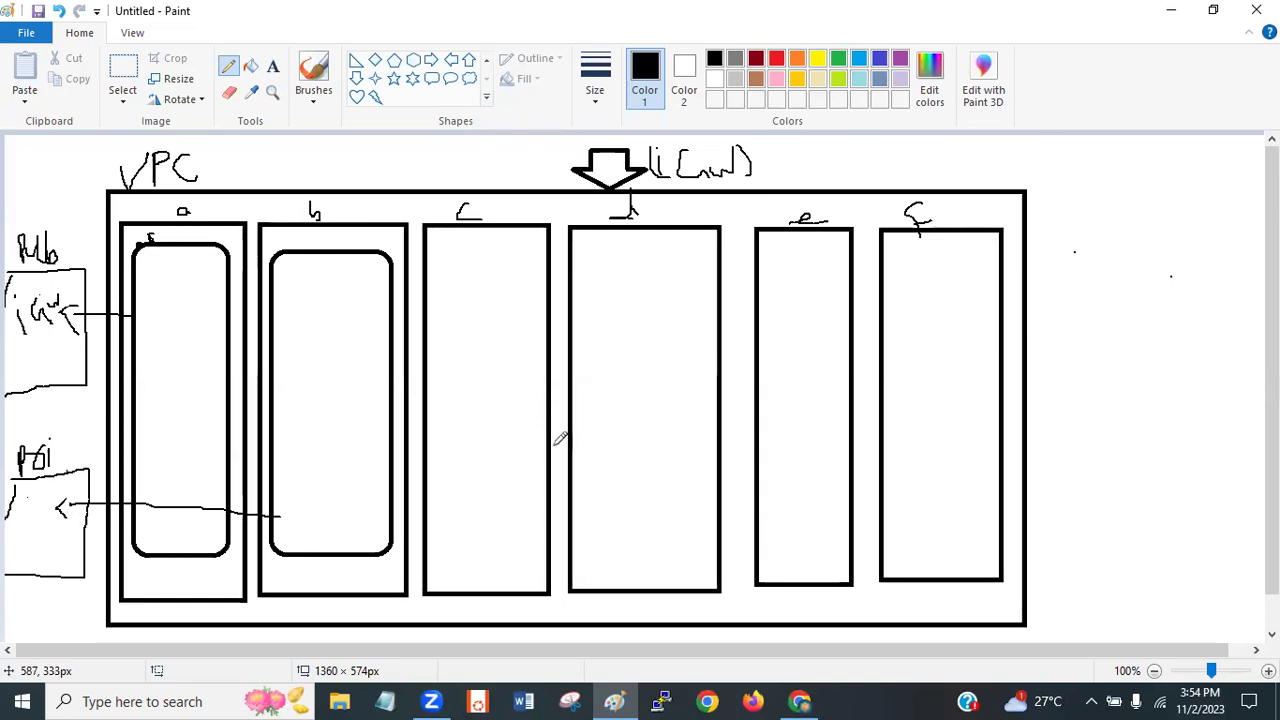
{"action": "left_click", "coordinate": [792, 701]}
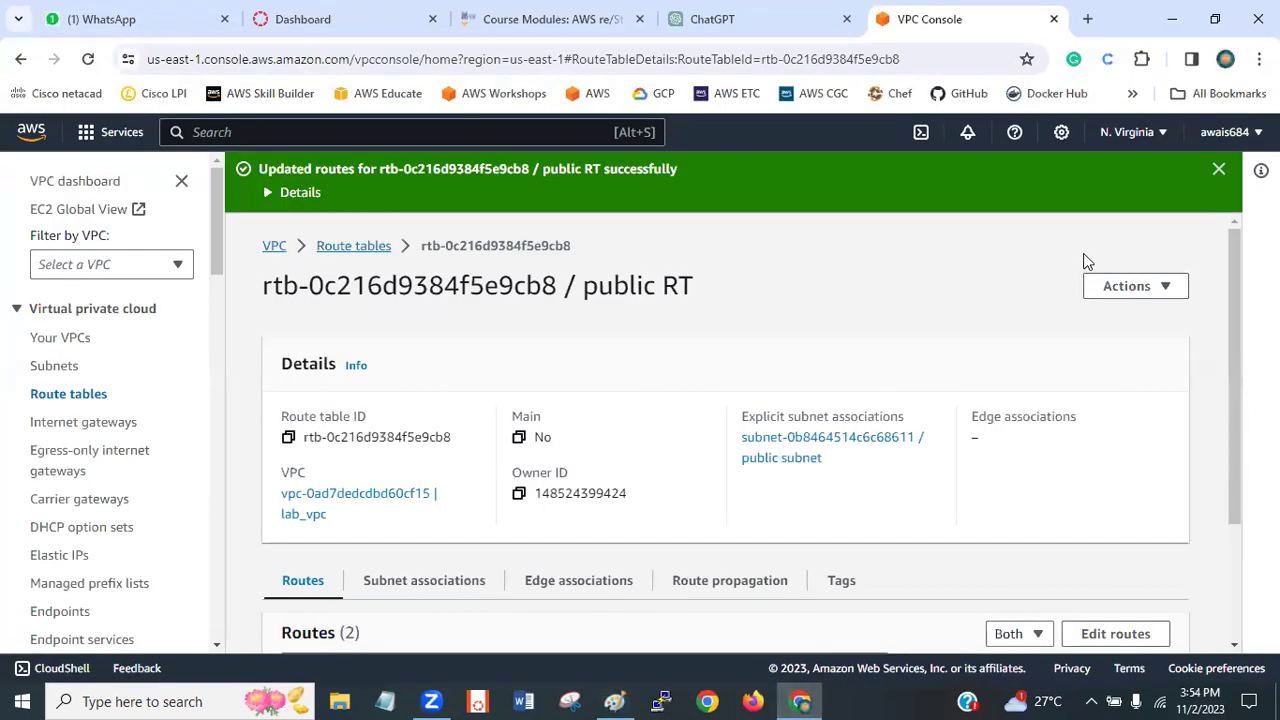
- Return to the list of route tables and open the Private RT table's routes for editing
{"action": "left_click", "coordinate": [345, 248]}
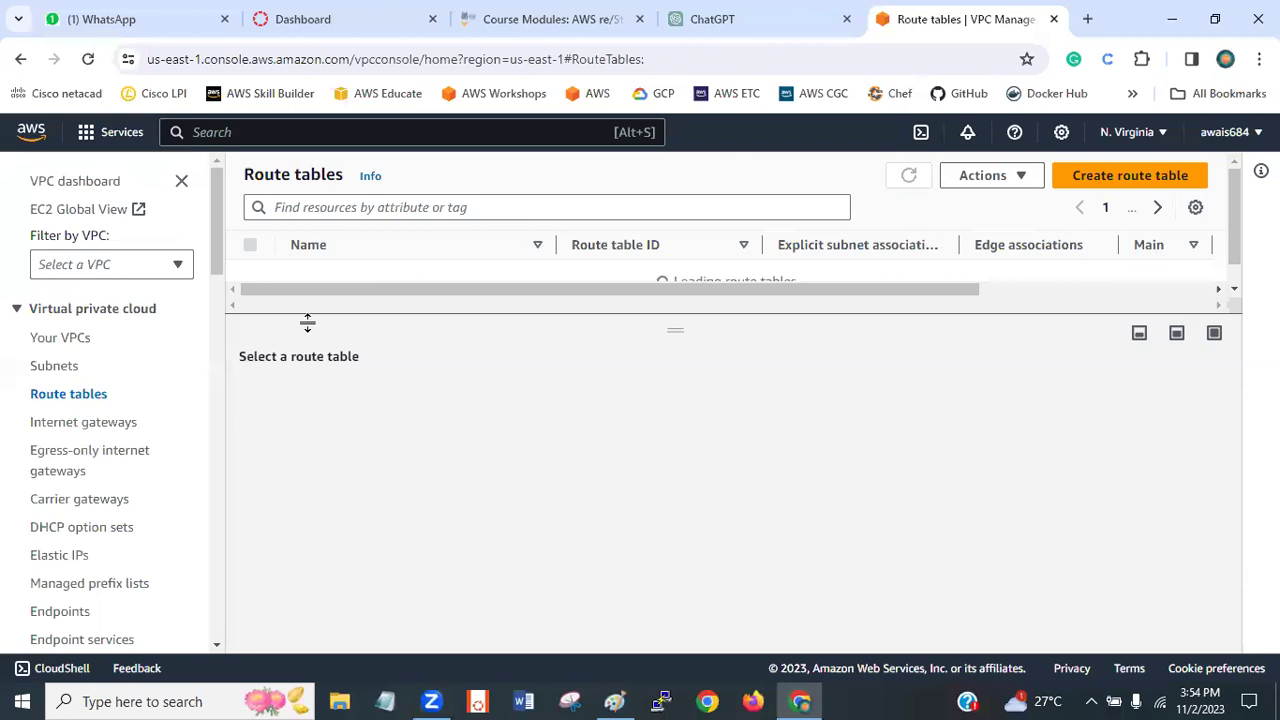
{"action": "left_click_drag", "start_coordinate": [671, 325], "coordinate": [651, 423]}
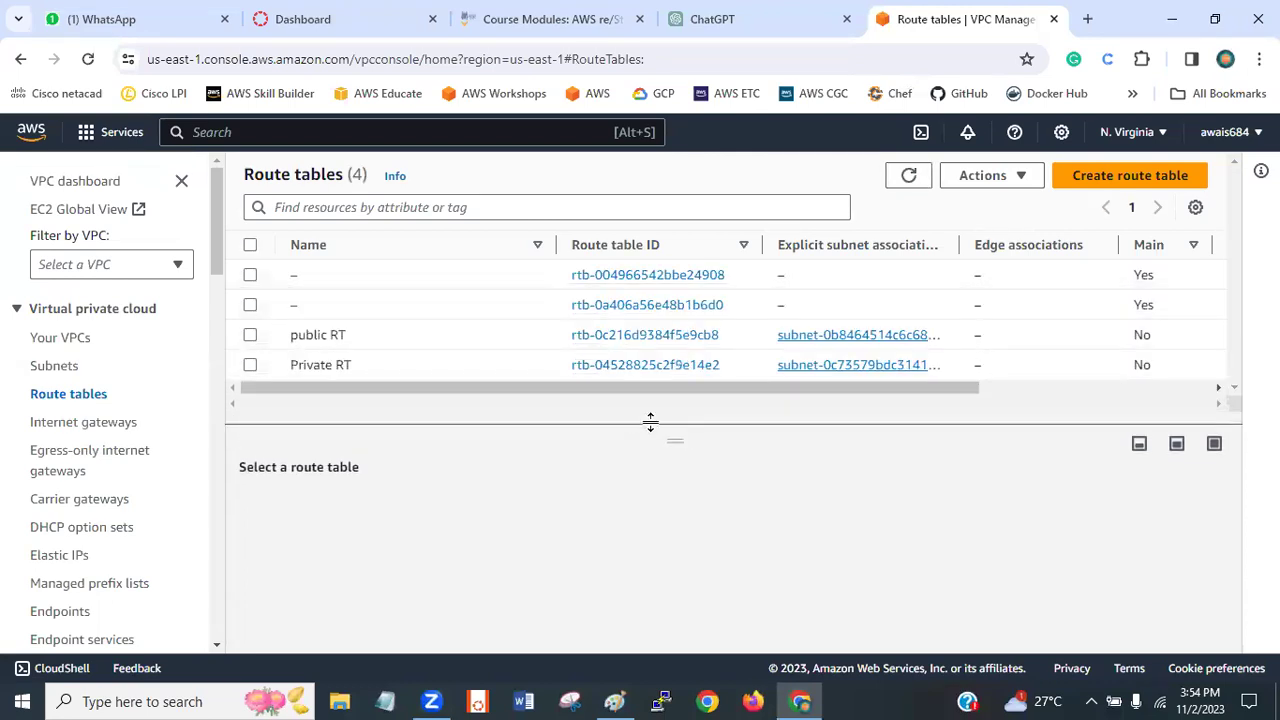
{"action": "left_click", "coordinate": [250, 366]}
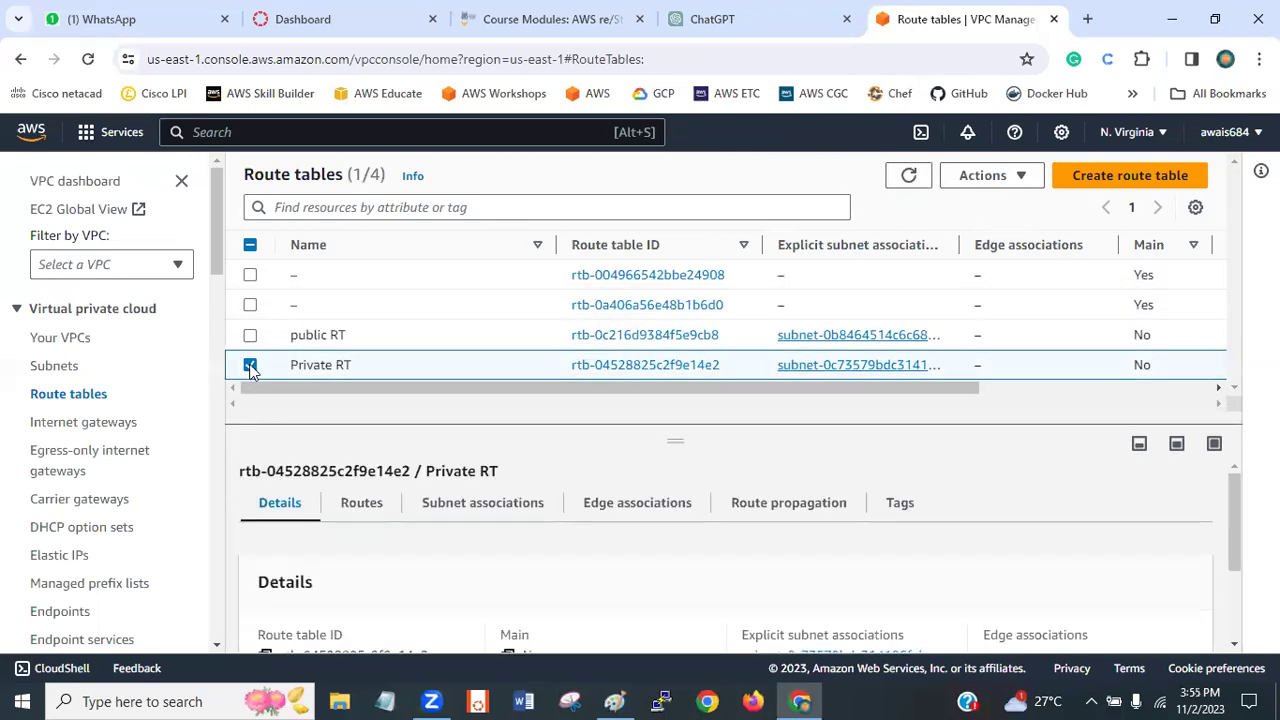
{"action": "left_click", "coordinate": [365, 506]}
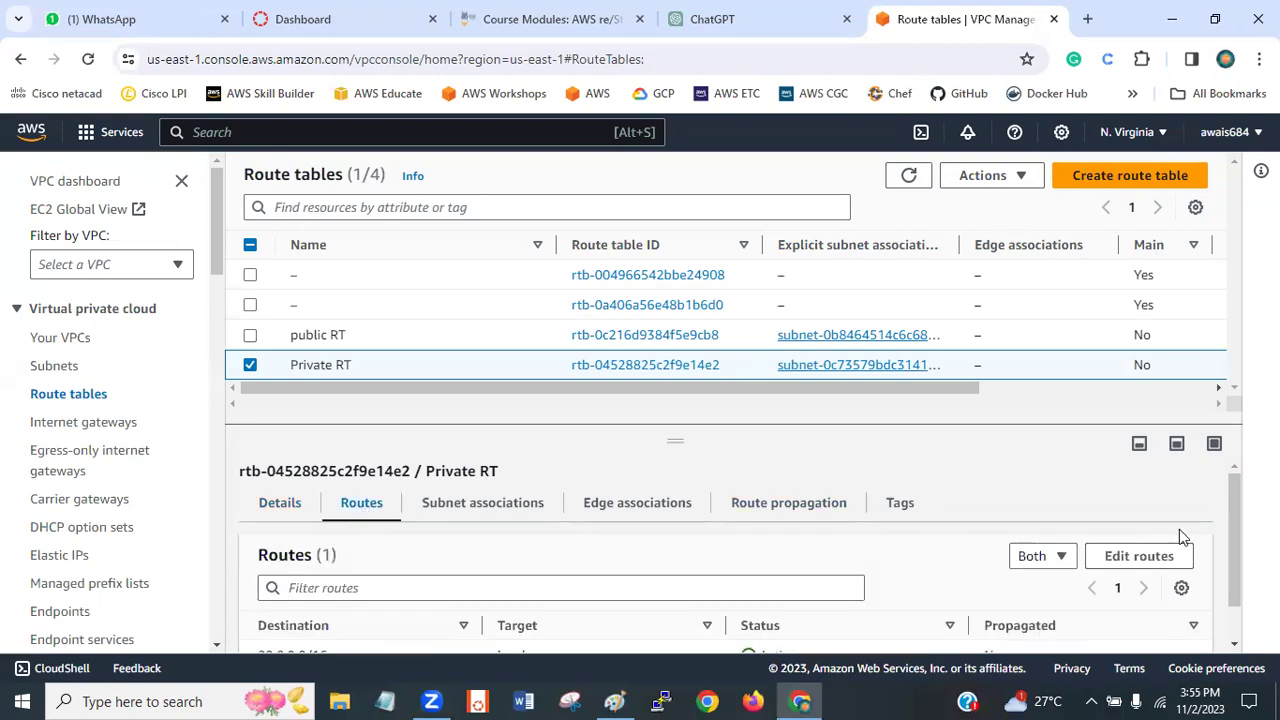
{"action": "left_click", "coordinate": [1134, 565]}
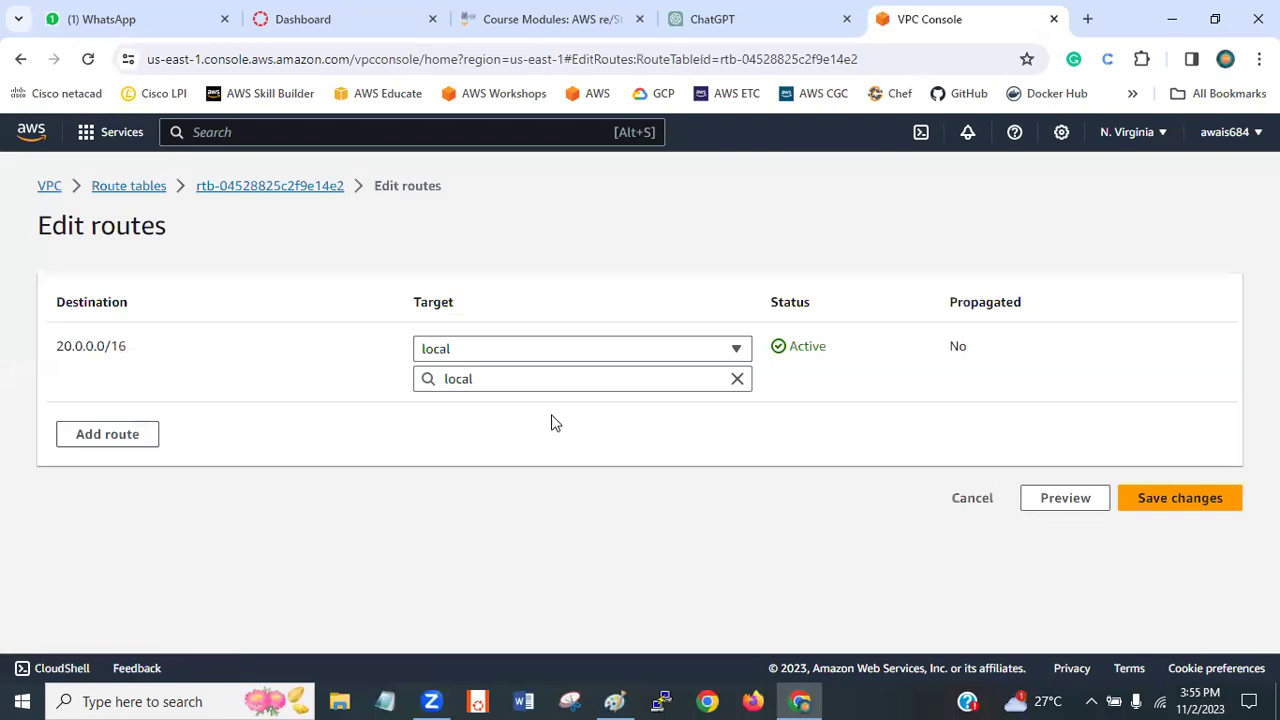
- Add a new route with destination 0.0.0.0/0 to the Private RT route table
{"action": "left_click", "coordinate": [125, 432]}
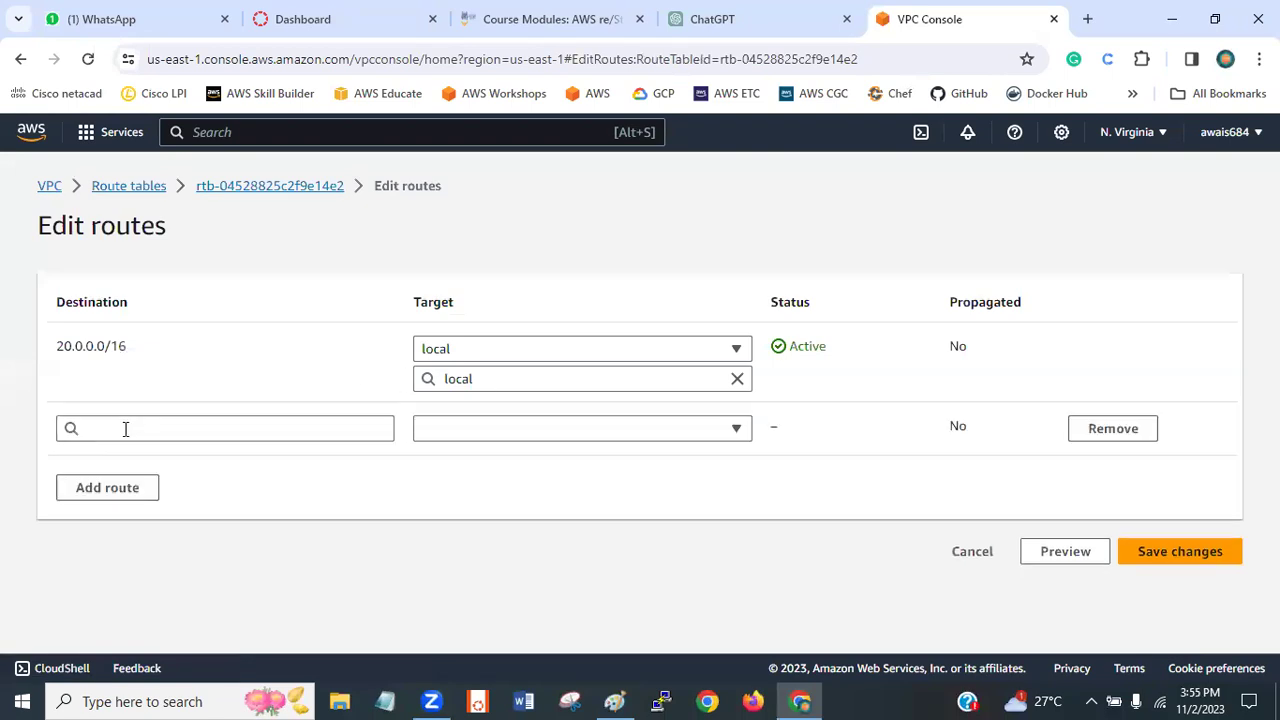
{"action": "left_click", "coordinate": [125, 429]}
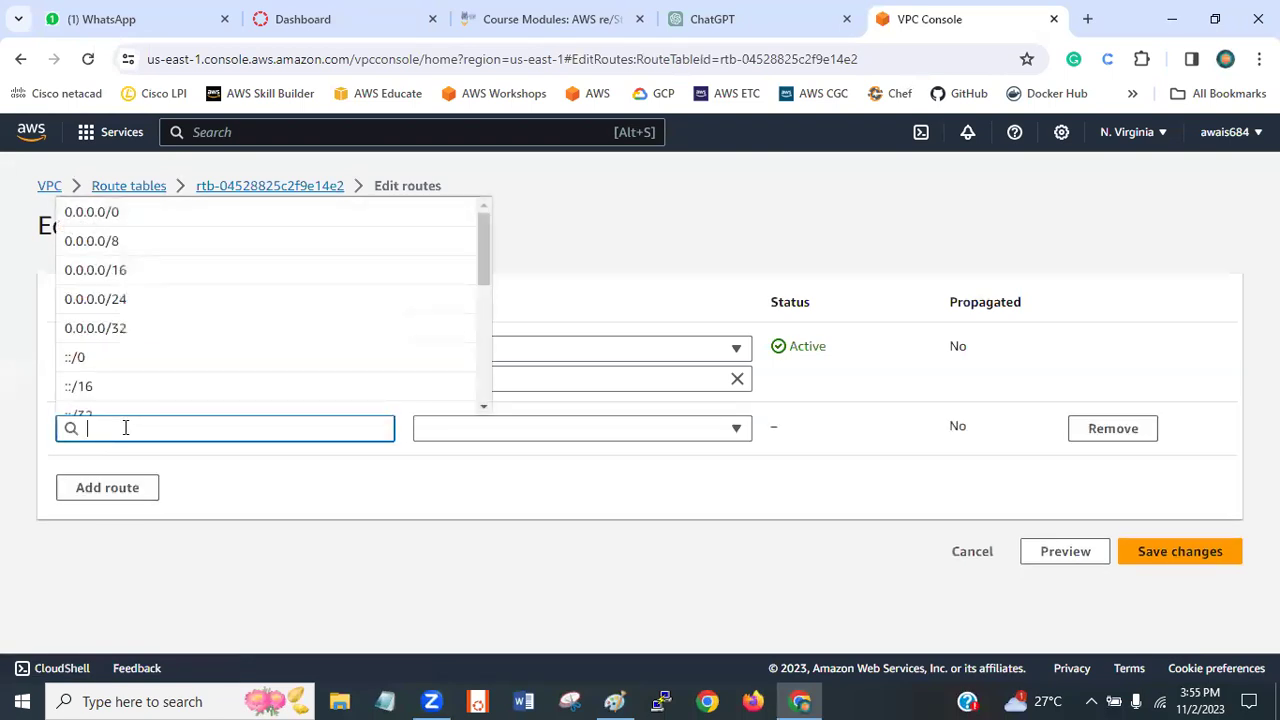
{"action": "left_click", "coordinate": [127, 215]}
{"action": "left_click", "coordinate": [228, 466]}
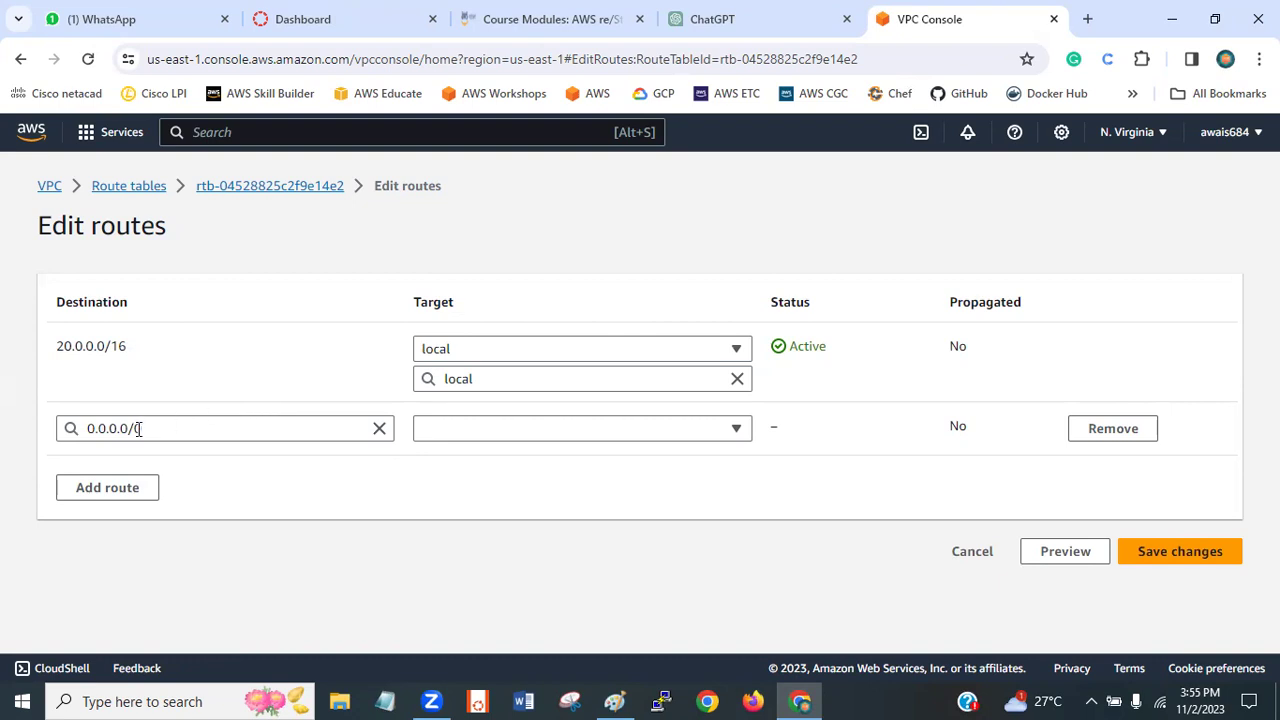
{"action": "left_click", "coordinate": [609, 431]}
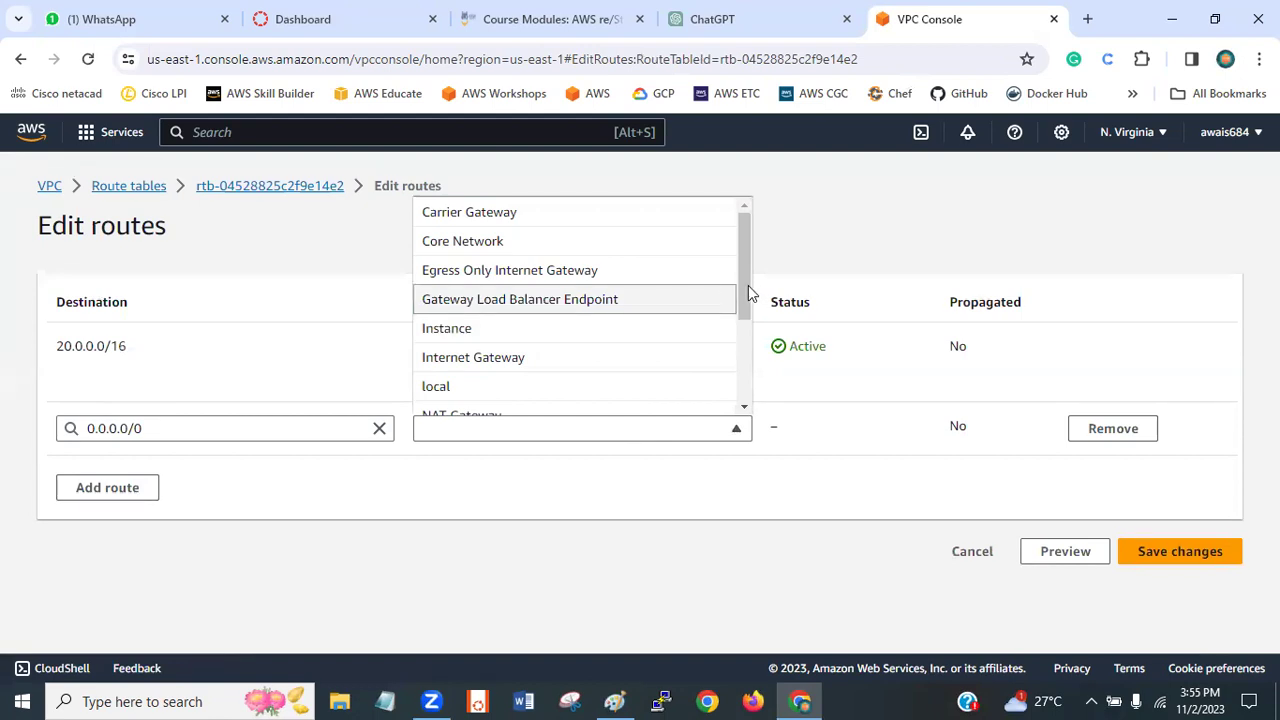
{"action": "left_click_drag", "start_coordinate": [748, 287], "coordinate": [750, 310]}
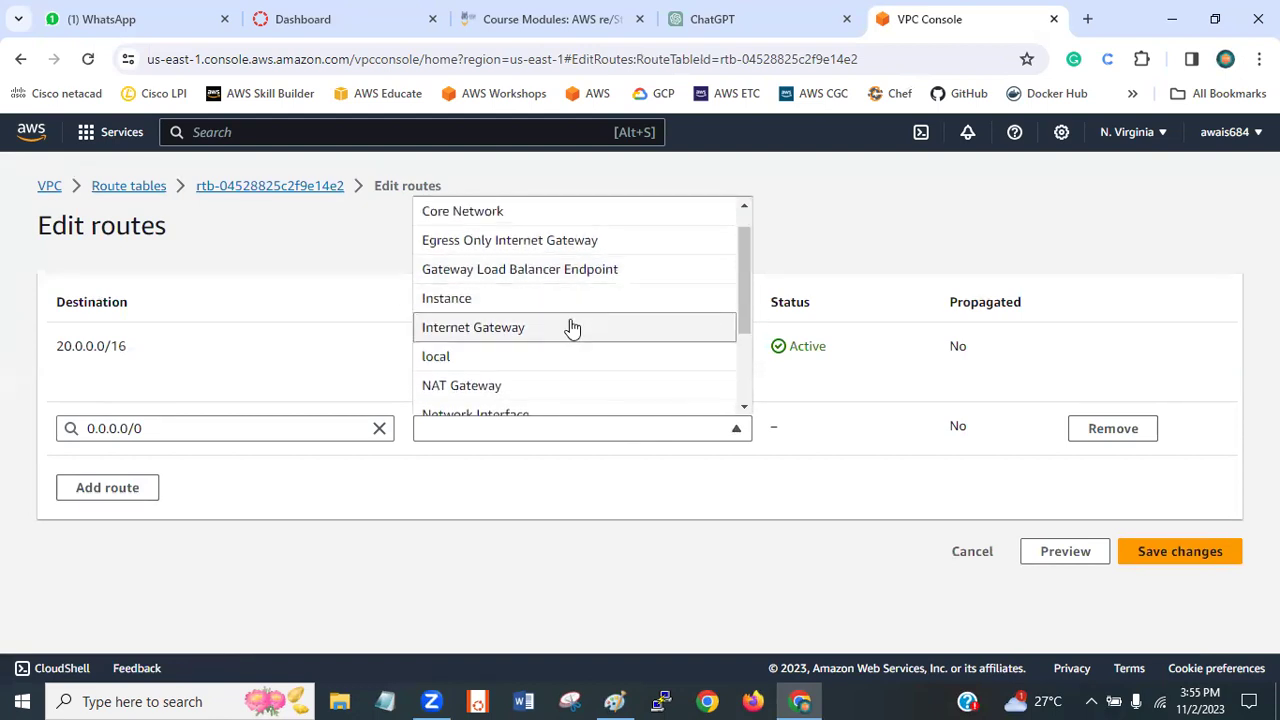
{"action": "left_click", "coordinate": [568, 328]}
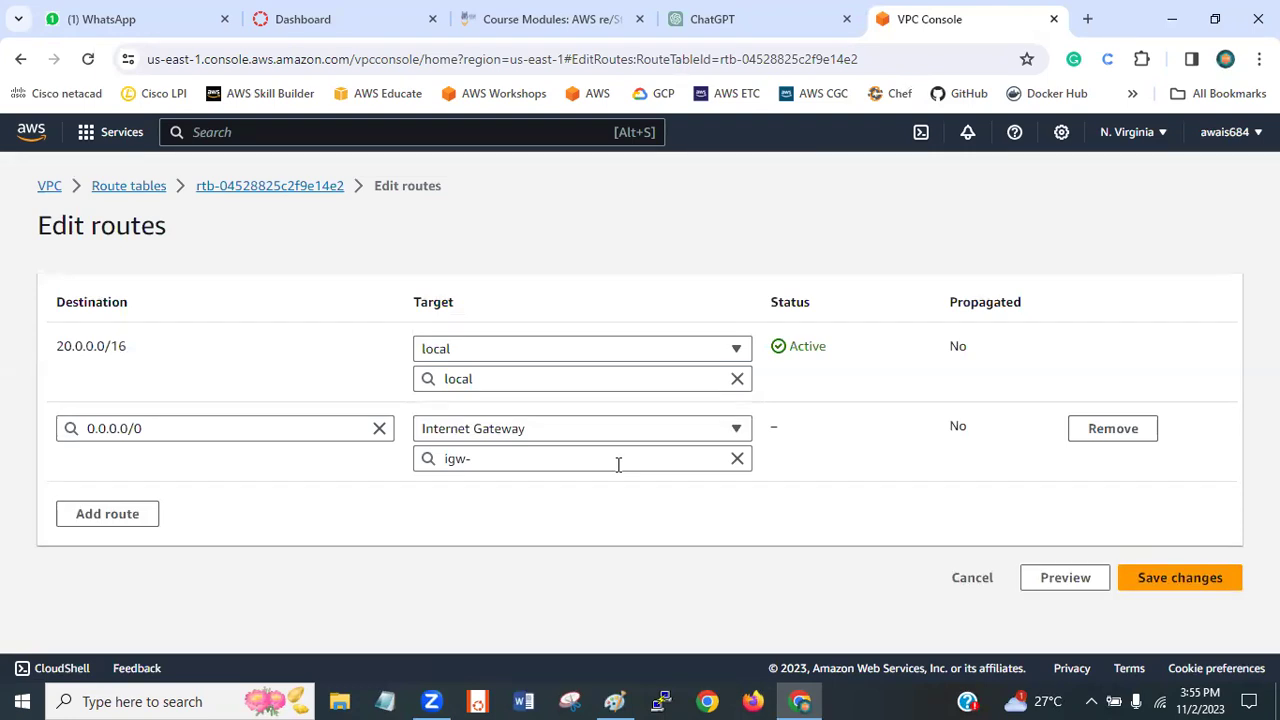
{"action": "left_click", "coordinate": [726, 462]}
{"action": "left_click", "coordinate": [737, 458]}
- Set the 0.0.0.0/0 route's target type to NAT Gateway and check which NAT gateways are offered for it
{"action": "left_click", "coordinate": [632, 430]}
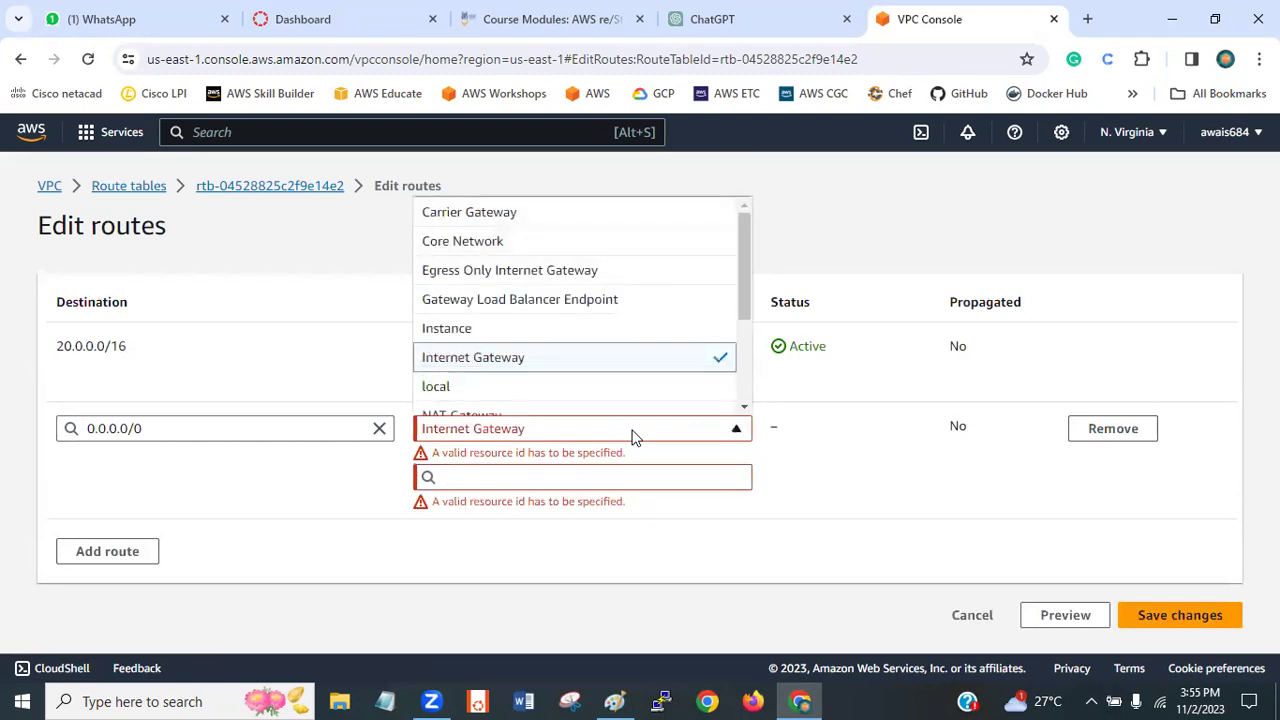
{"action": "left_click_drag", "start_coordinate": [746, 246], "coordinate": [735, 296]}
{"action": "left_click", "coordinate": [445, 318]}
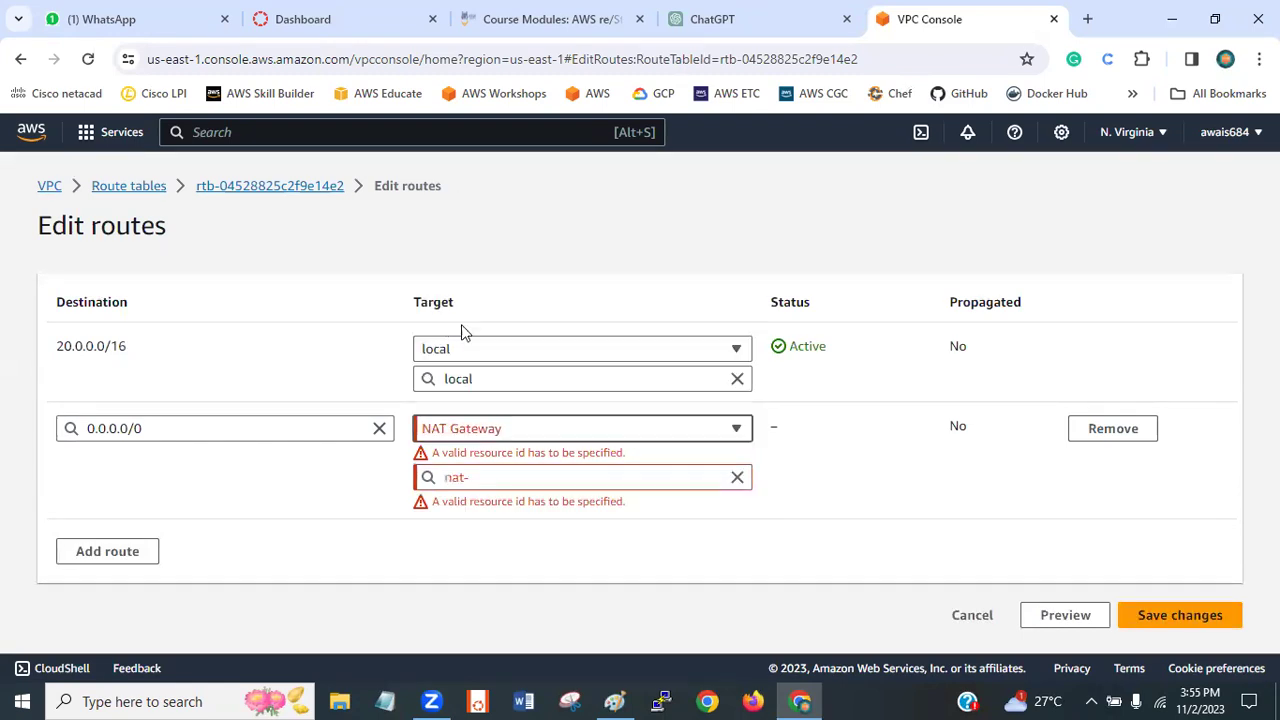
{"action": "left_click", "coordinate": [488, 478]}
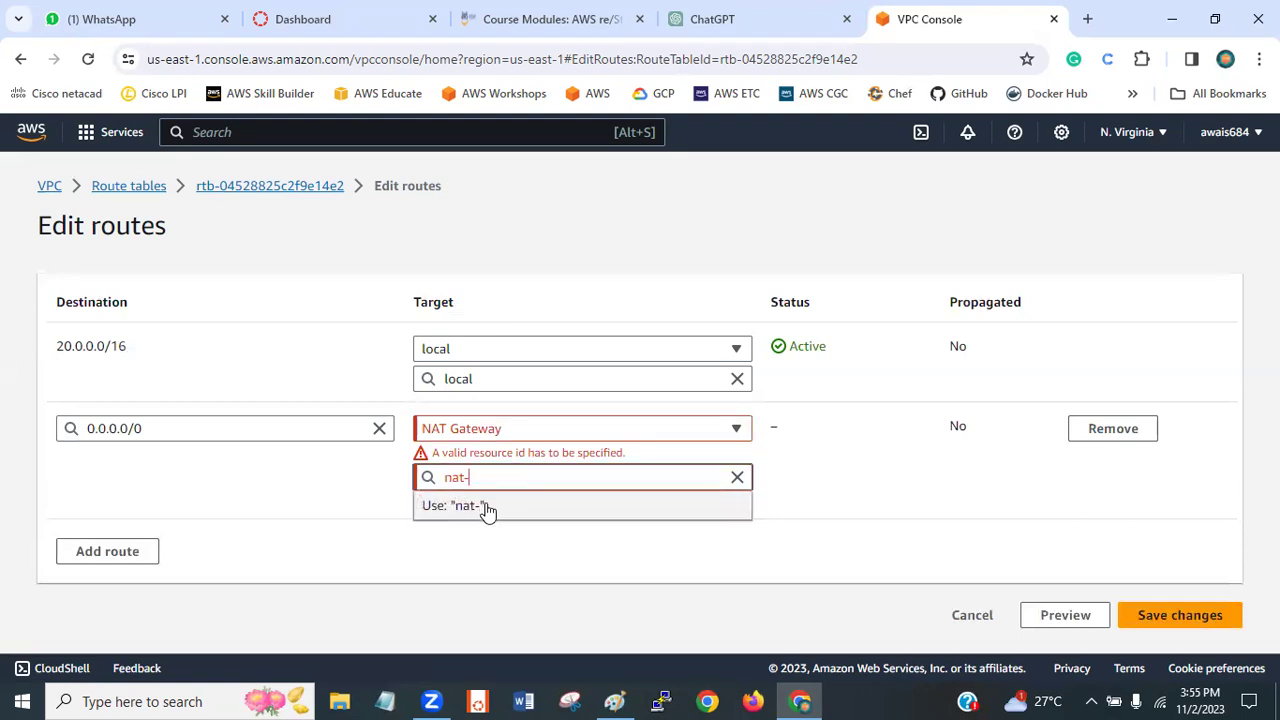
{"action": "left_click", "coordinate": [487, 506]}
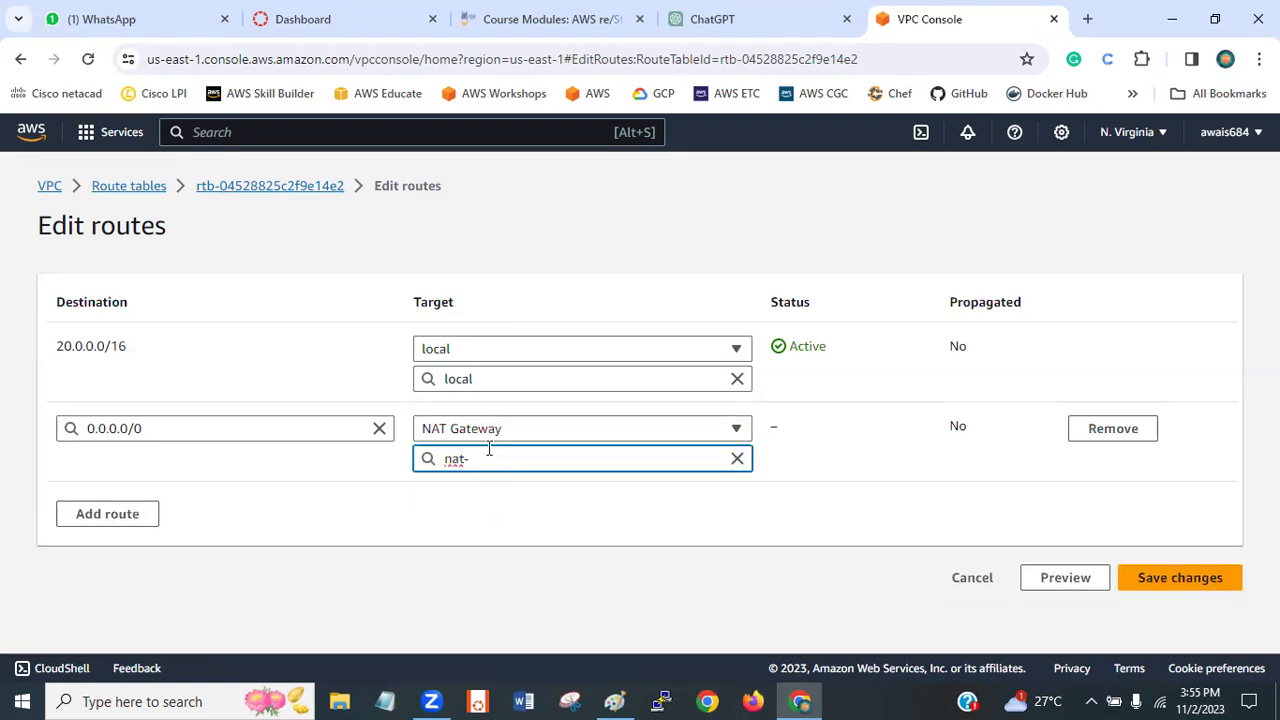
{"action": "left_click", "coordinate": [485, 460]}
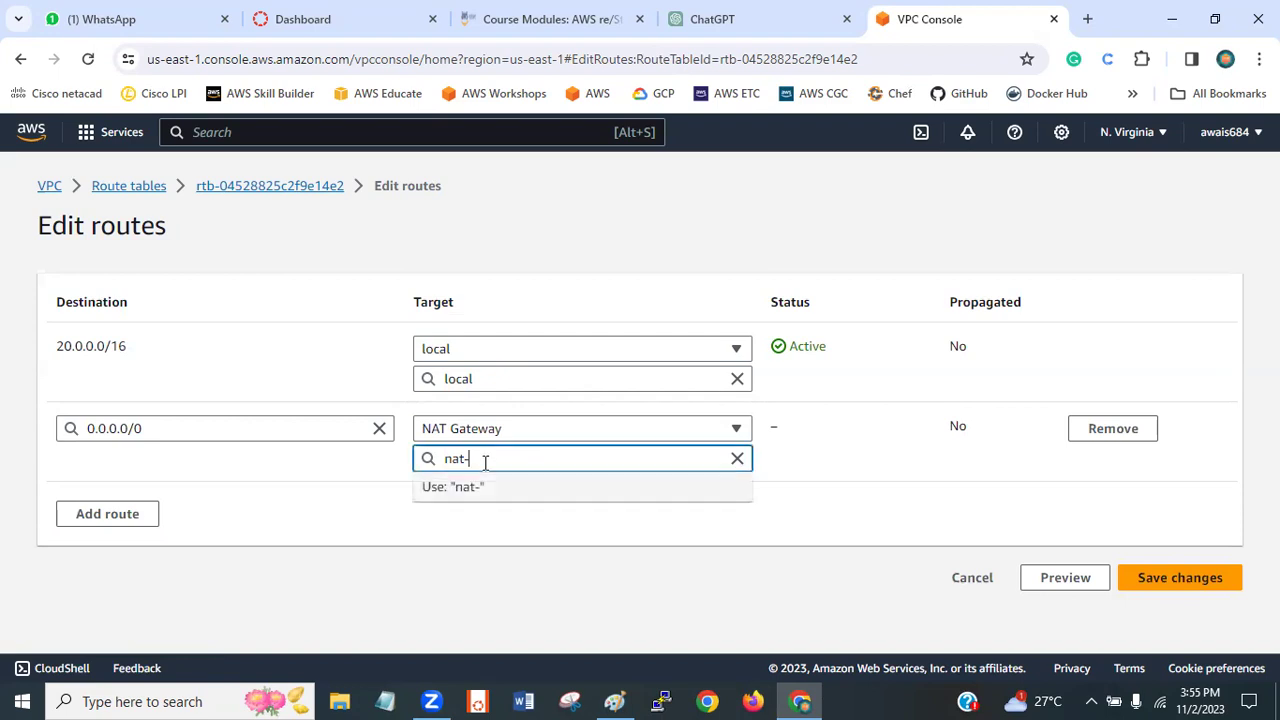
{"action": "left_click", "coordinate": [605, 258]}
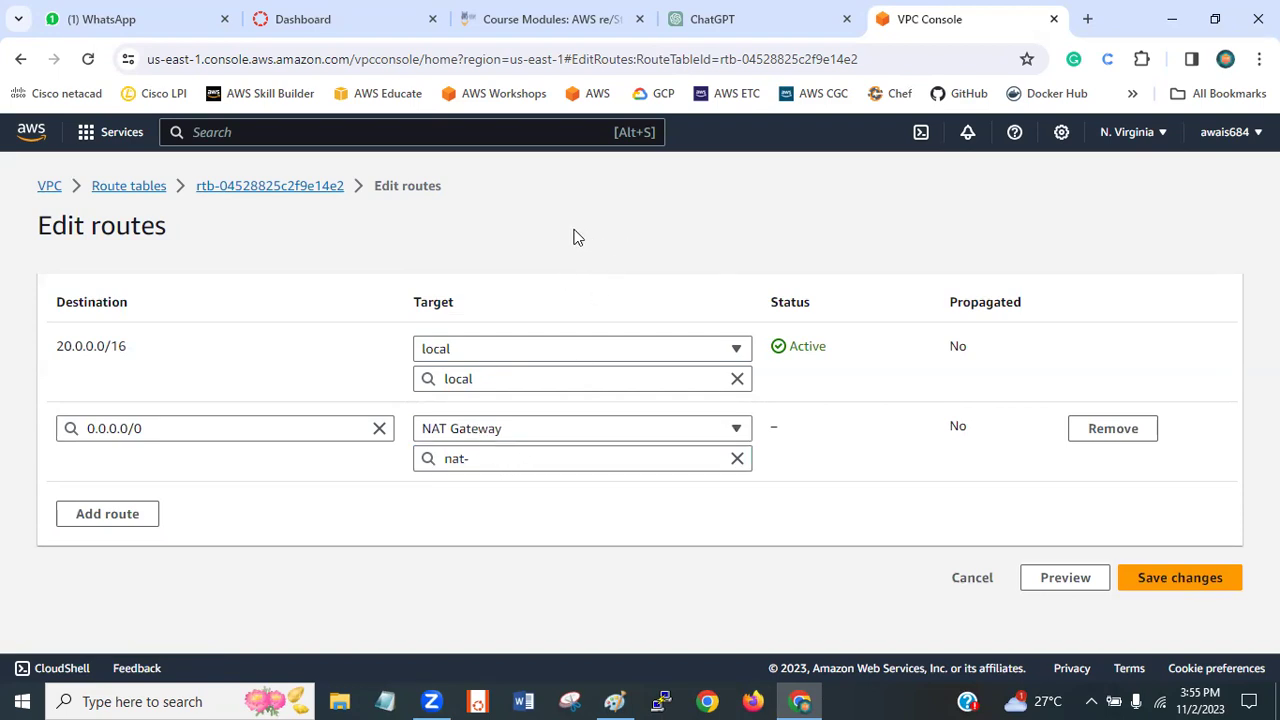
- Search the AWS services for vpc and open the VPC service in a new browser tab
{"action": "left_click", "coordinate": [262, 142]}
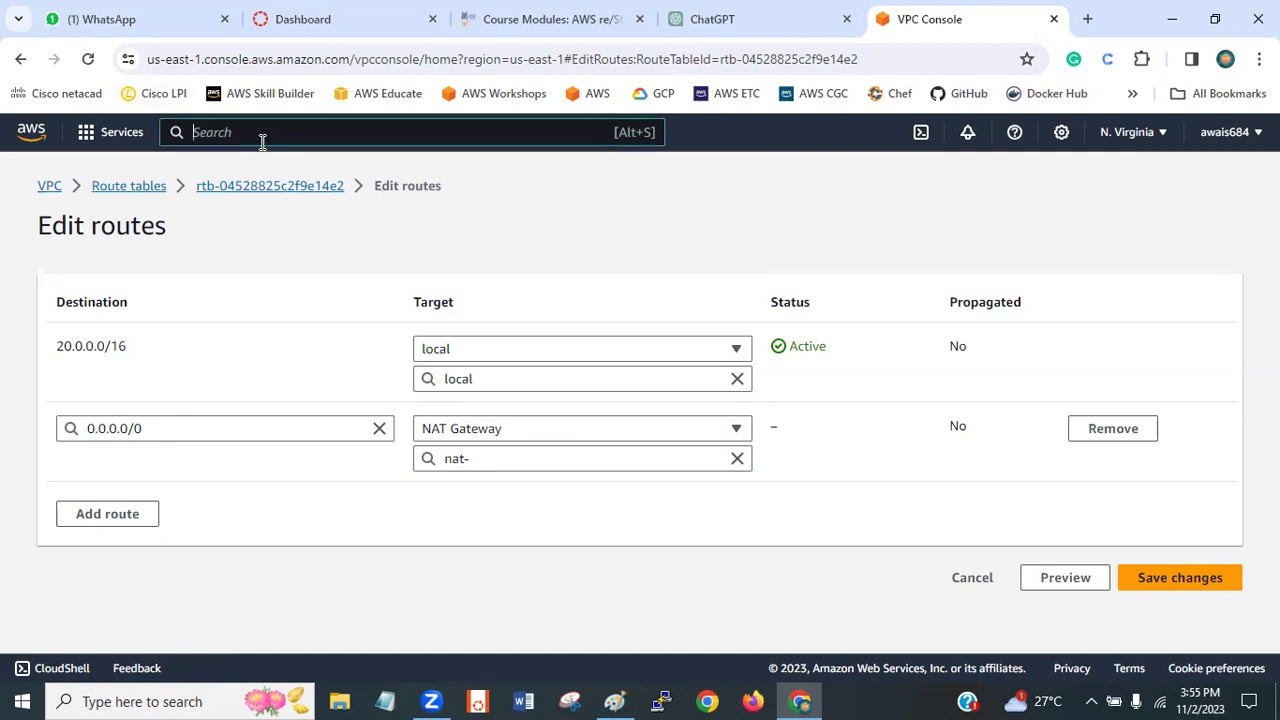
{"action": "type", "text": "pc"}
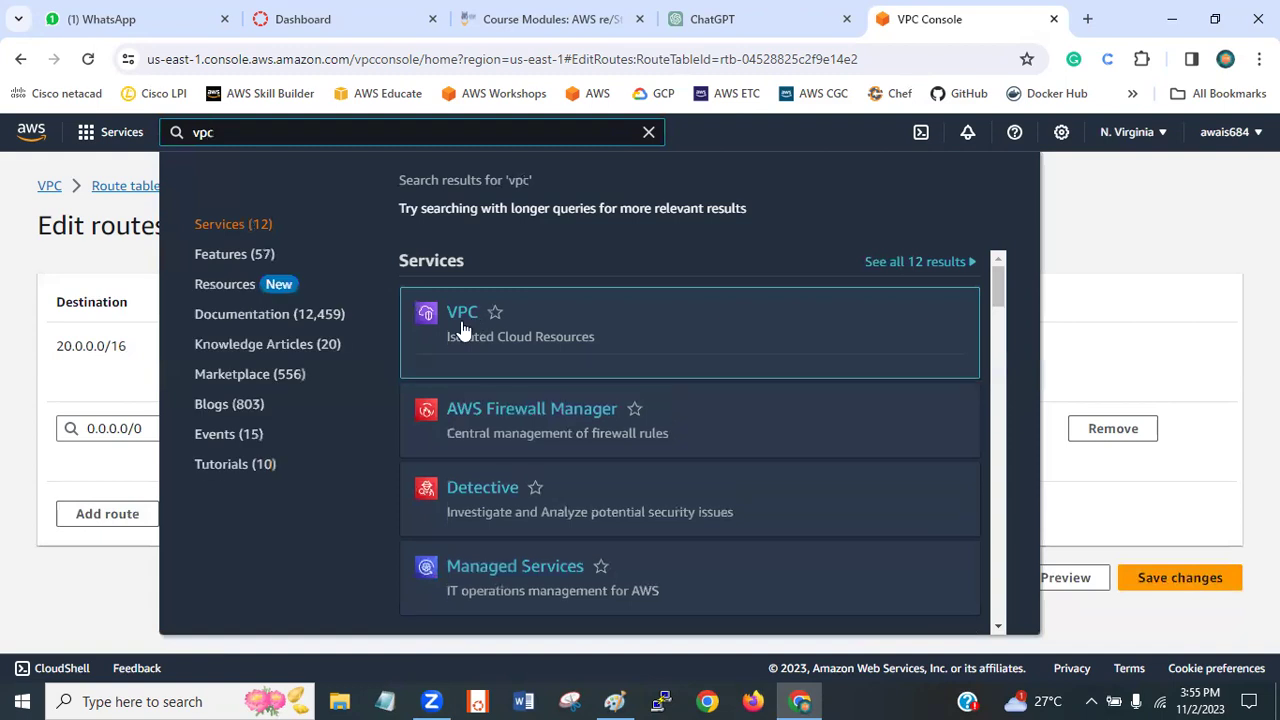
{"action": "mouse_move", "coordinate": [465, 328]}
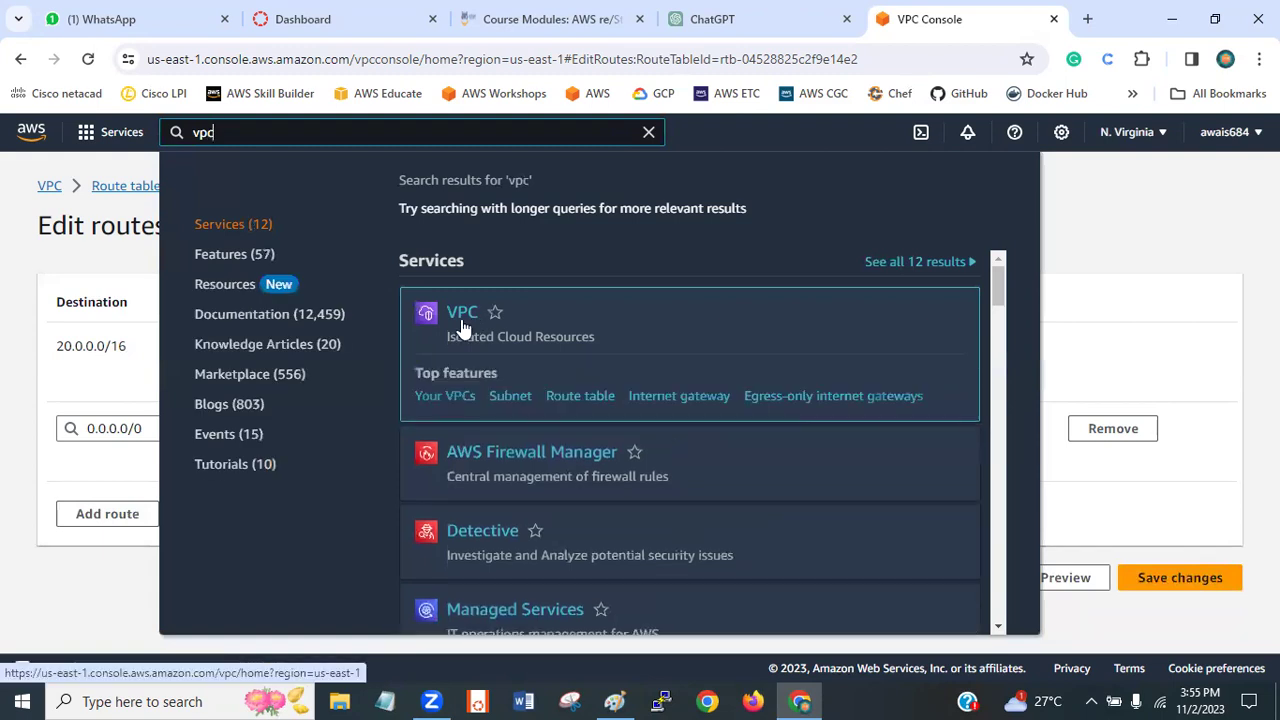
{"action": "right_click", "coordinate": [574, 334]}
{"action": "left_click", "coordinate": [572, 338]}
{"action": "left_click", "coordinate": [1085, 207]}
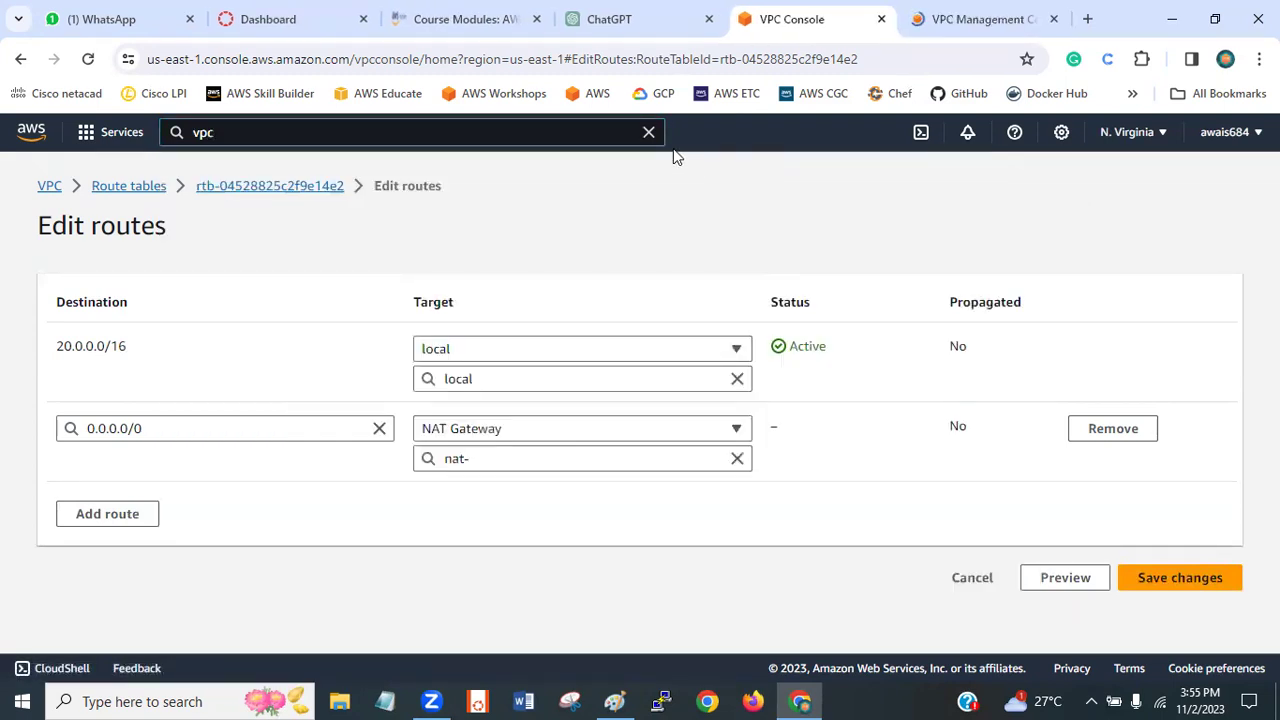
{"action": "left_click", "coordinate": [920, 15]}
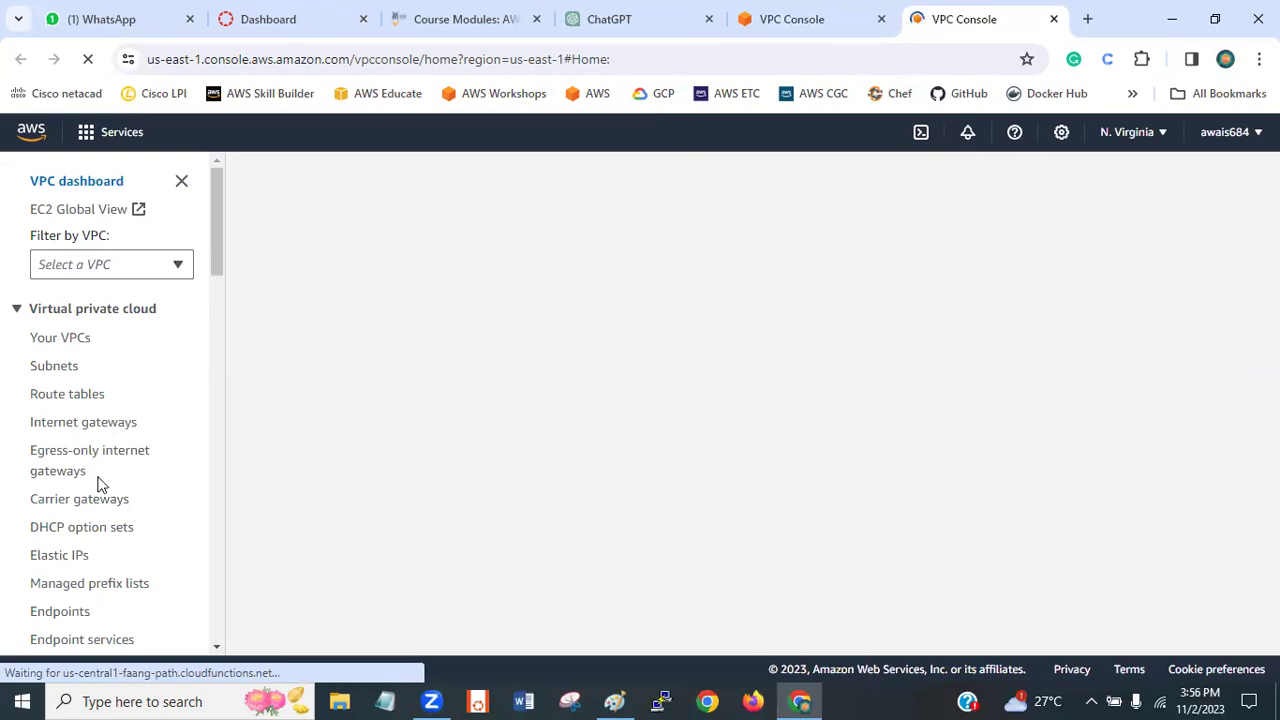
- Go to the NAT gateways list and open the form for creating a NAT gateway
{"action": "left_click_drag", "start_coordinate": [212, 248], "coordinate": [212, 267]}
{"action": "scroll", "coordinate": [212, 270], "scroll_direction": "down", "scroll_amount": 3}
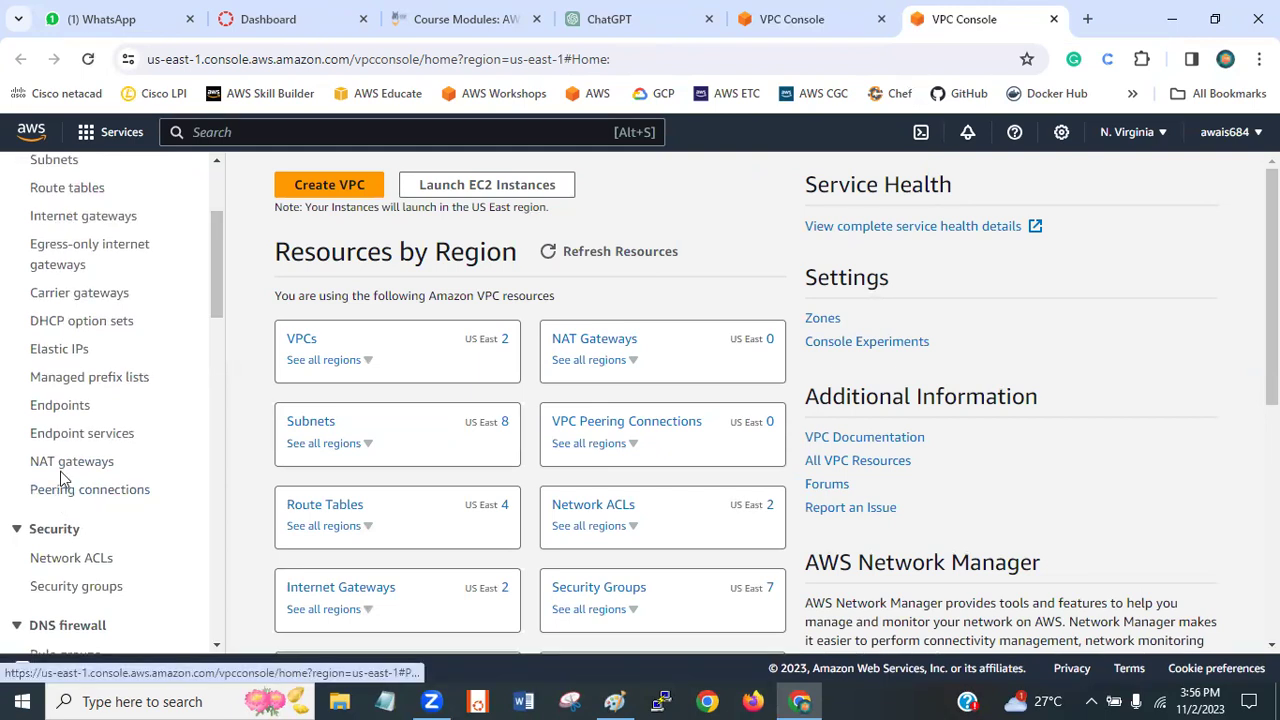
{"action": "left_click", "coordinate": [52, 464]}
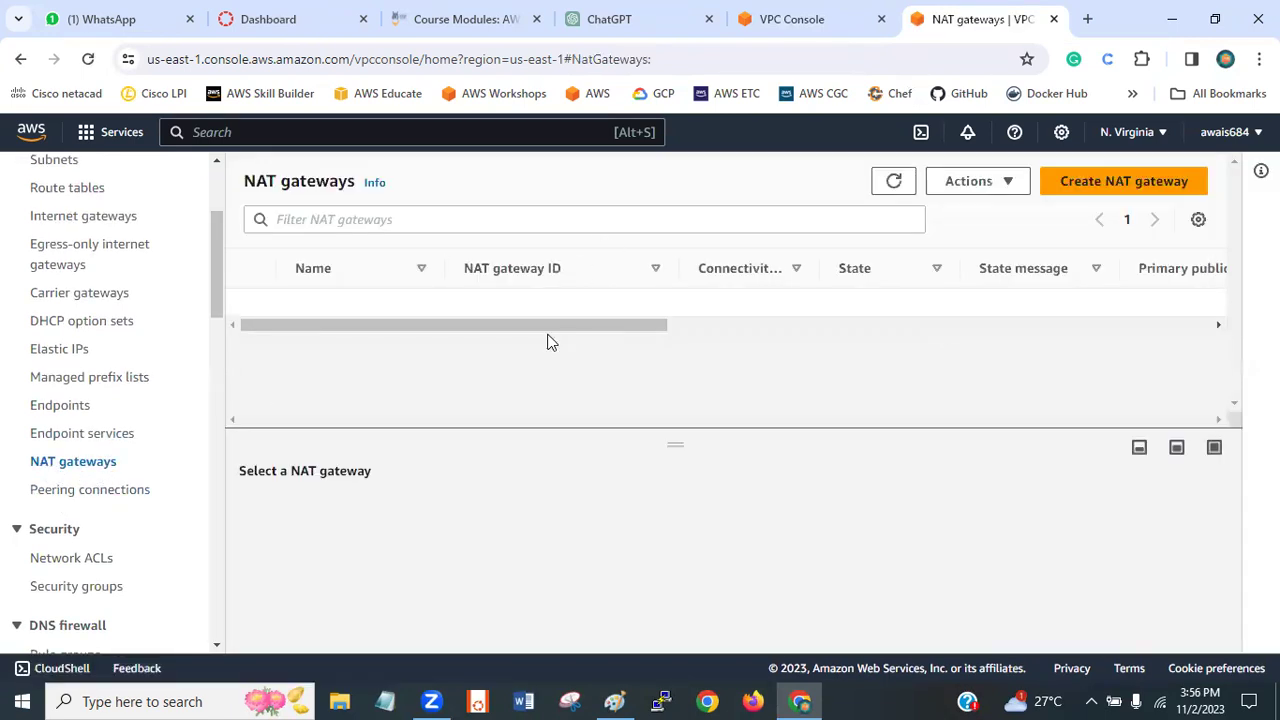
{"action": "left_click_drag", "start_coordinate": [578, 330], "coordinate": [826, 326]}
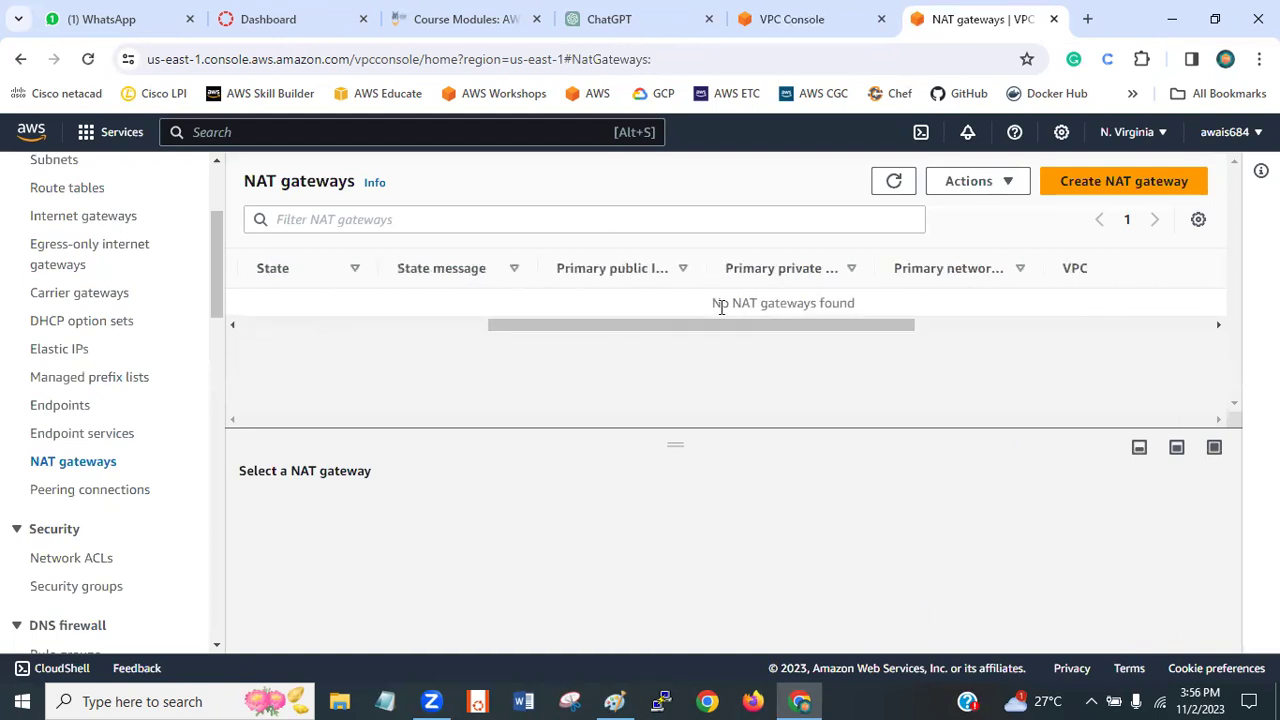
{"action": "left_click_drag", "start_coordinate": [721, 307], "coordinate": [845, 308]}
{"action": "left_click", "coordinate": [1124, 183]}
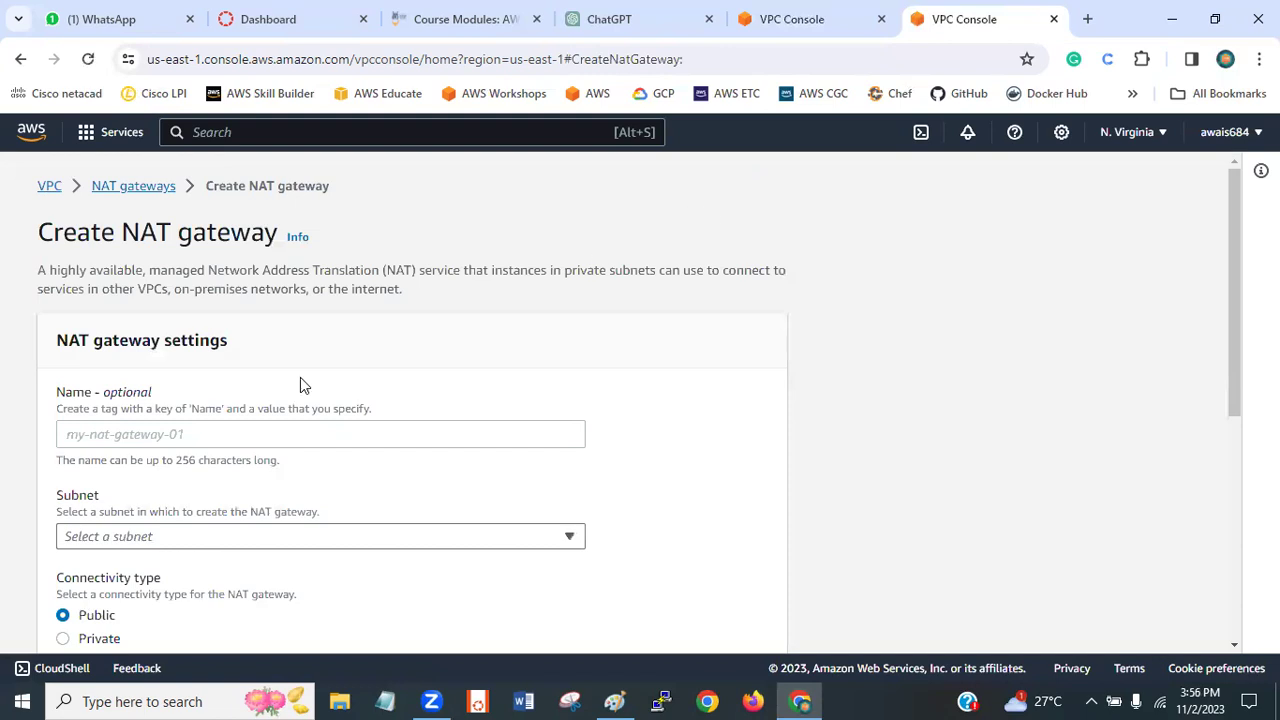
- Name the NAT gateway lab_NATGW and place it in the public subnet in us-east-1a
{"action": "left_click", "coordinate": [217, 434]}
{"action": "type", "text": "lab_NATGW"}
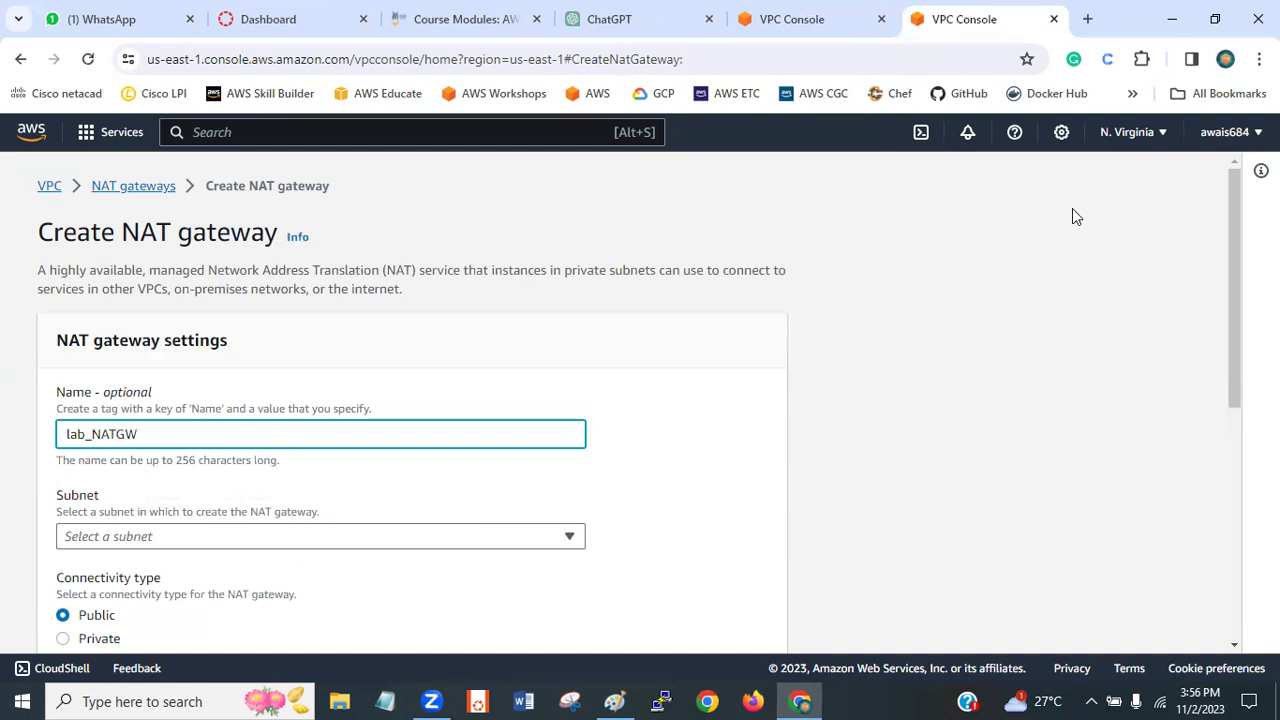
{"action": "left_click_drag", "start_coordinate": [1233, 272], "coordinate": [1233, 377]}
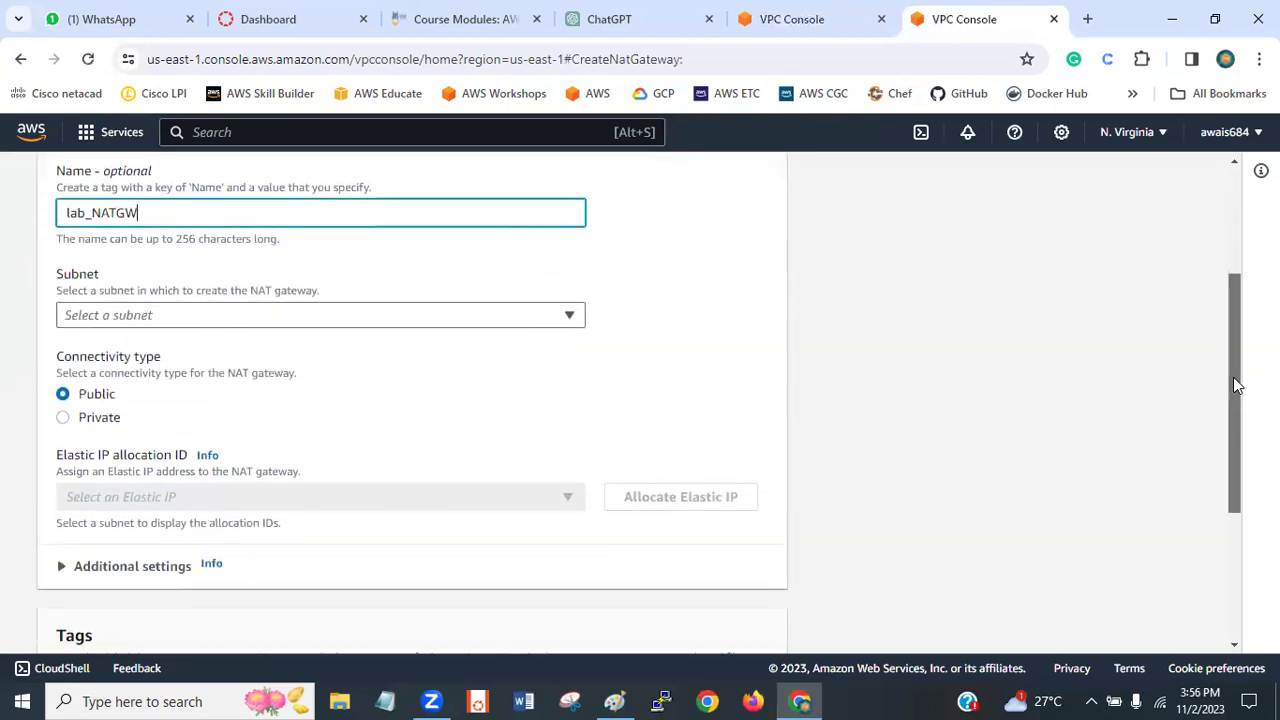
{"action": "left_click", "coordinate": [438, 320]}
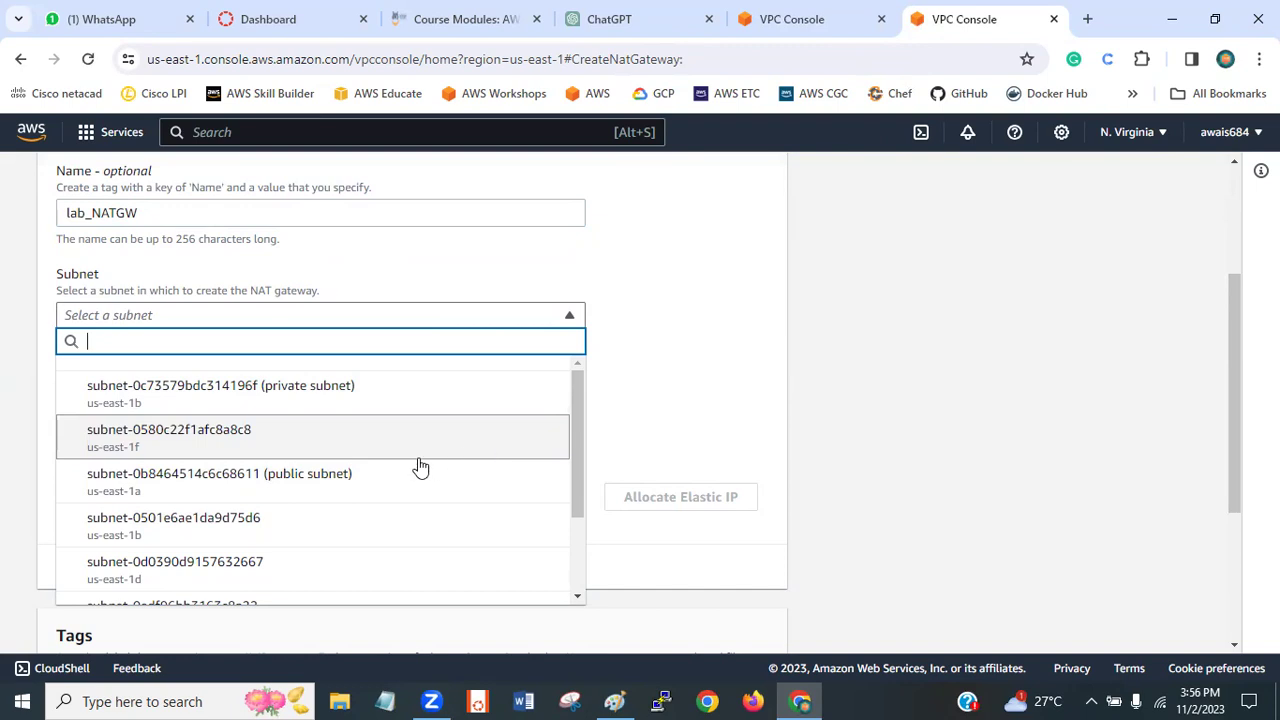
{"action": "left_click", "coordinate": [347, 473]}
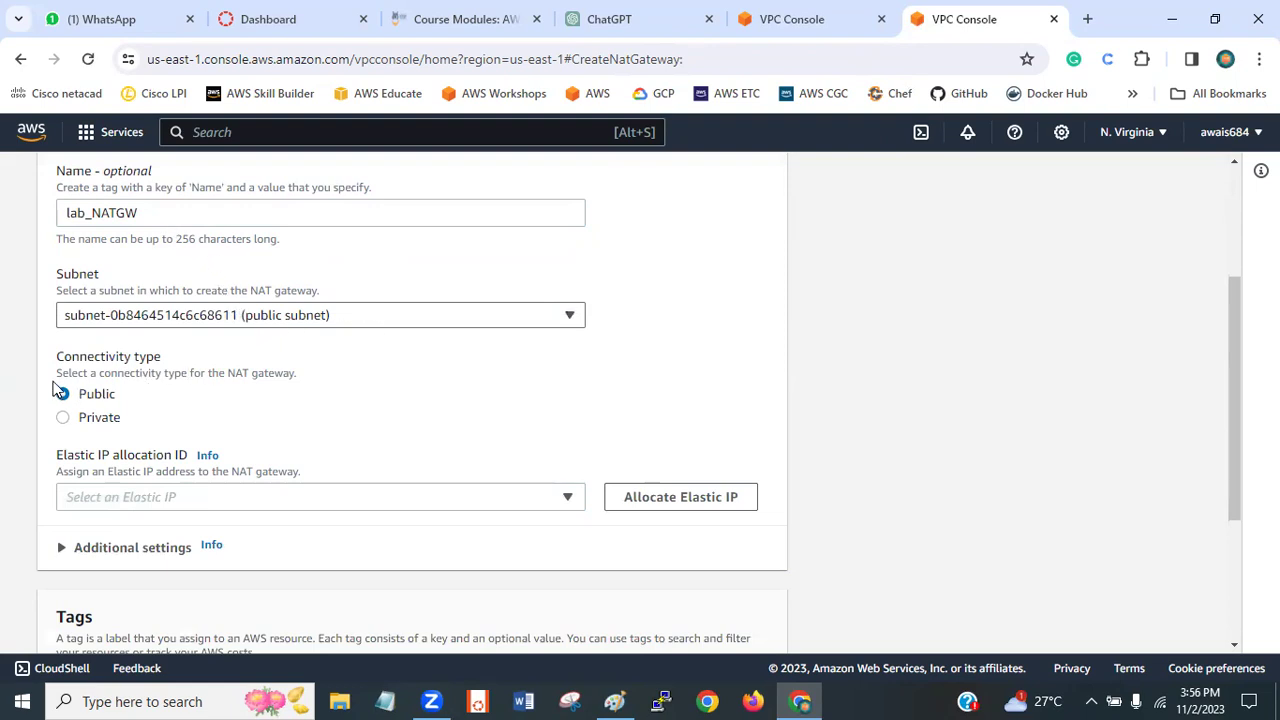
- Try the Private connectivity type for the NAT gateway, and return it to Public
{"action": "left_click_drag", "start_coordinate": [66, 382], "coordinate": [216, 373]}
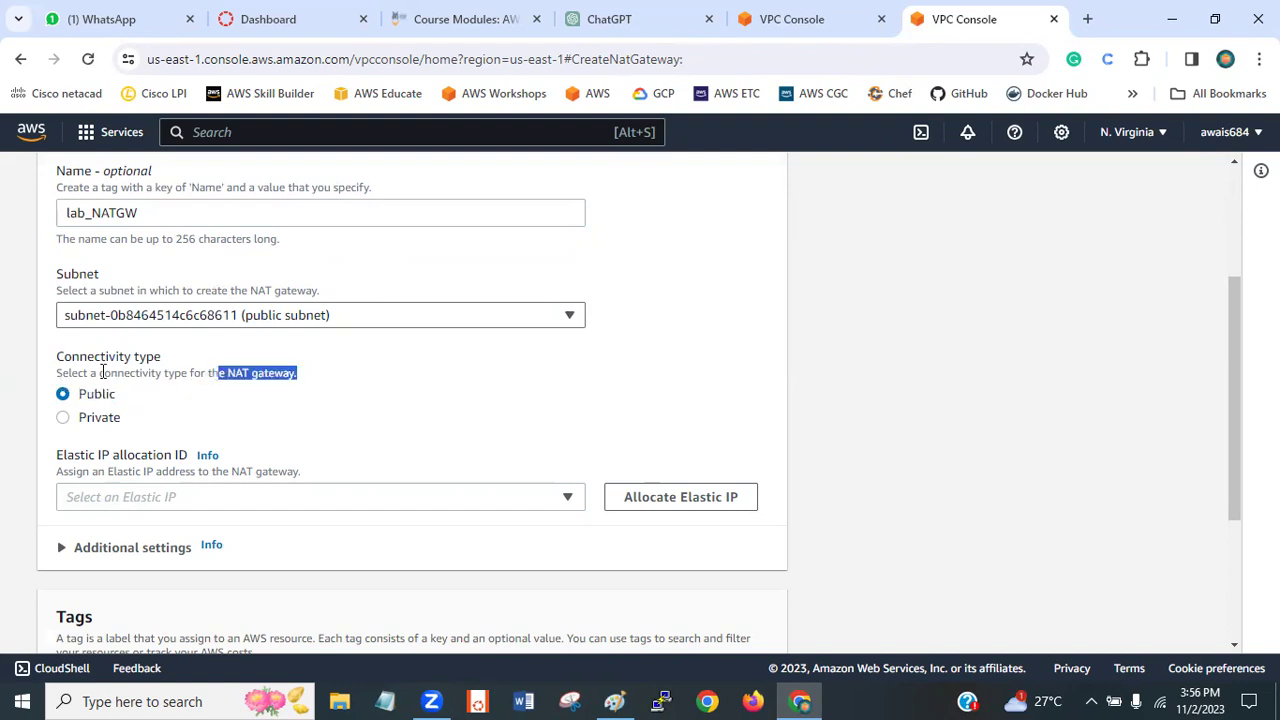
{"action": "left_click", "coordinate": [101, 372]}
{"action": "left_click_drag", "start_coordinate": [56, 373], "coordinate": [120, 394]}
{"action": "left_click", "coordinate": [92, 418]}
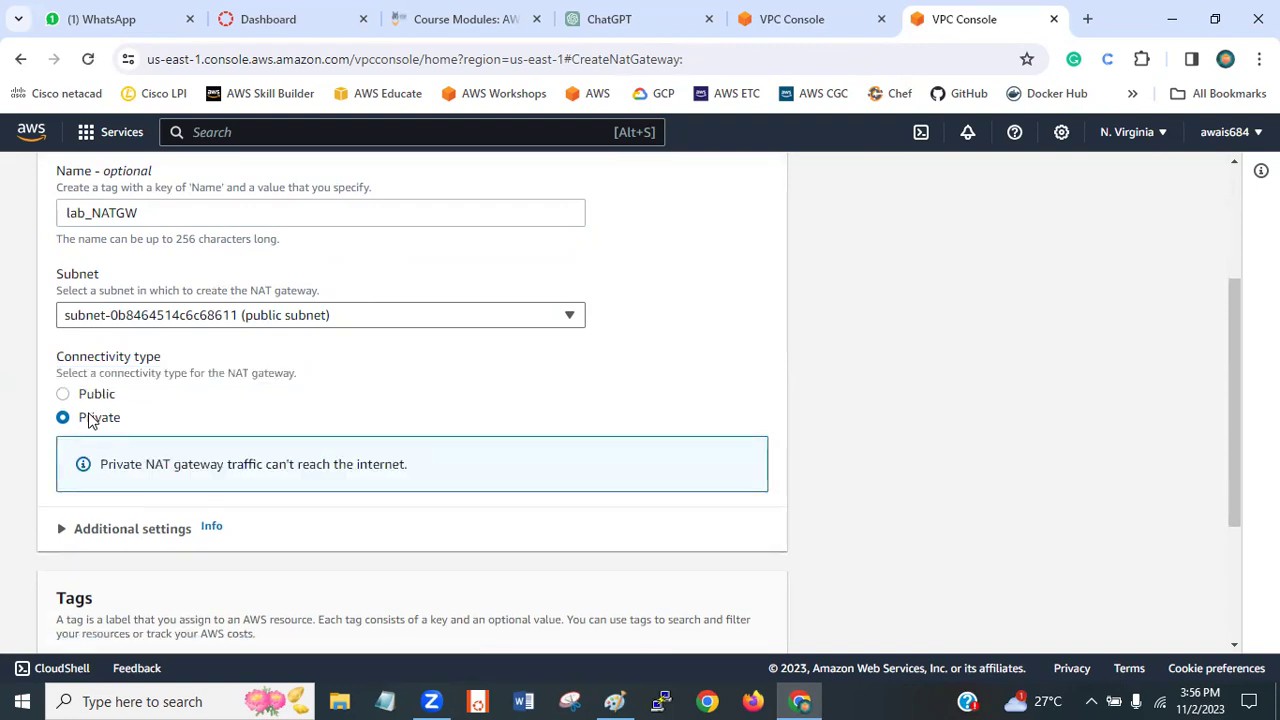
{"action": "left_click", "coordinate": [88, 403]}
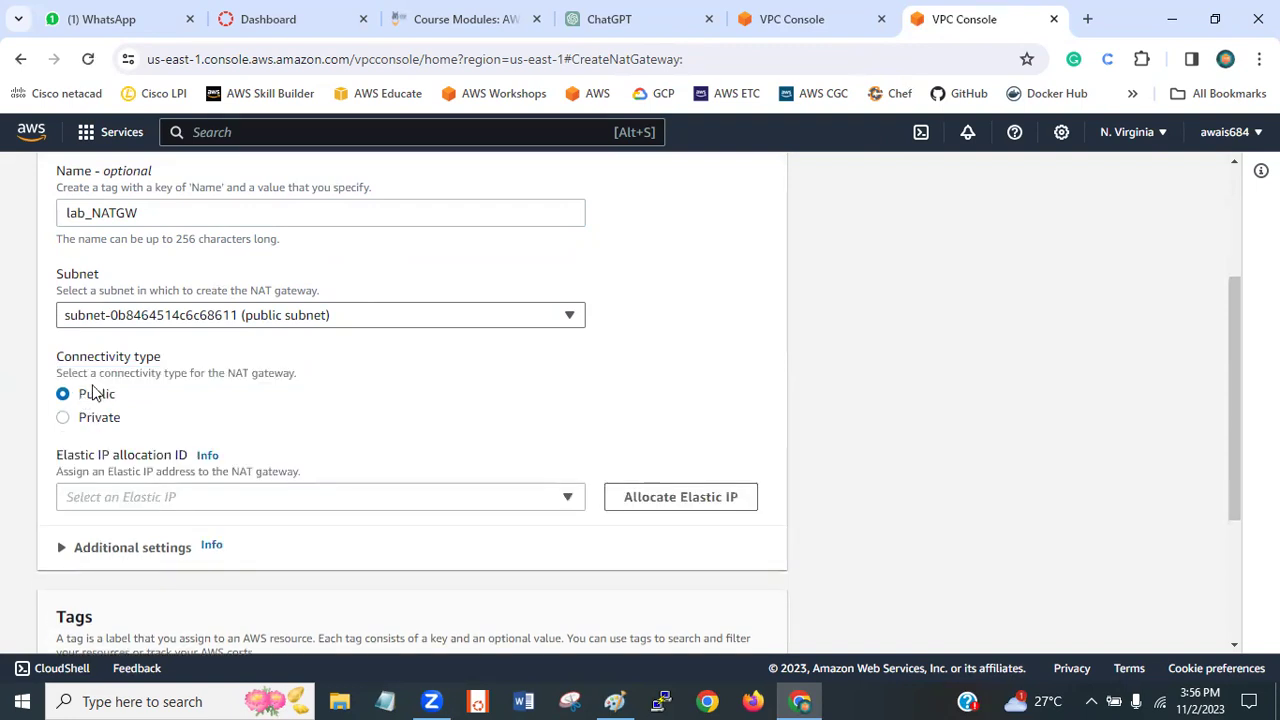
- Allocate a new Elastic IP to the NAT gateway and dismiss the notification
{"action": "left_click_drag", "start_coordinate": [1236, 490], "coordinate": [1234, 523]}
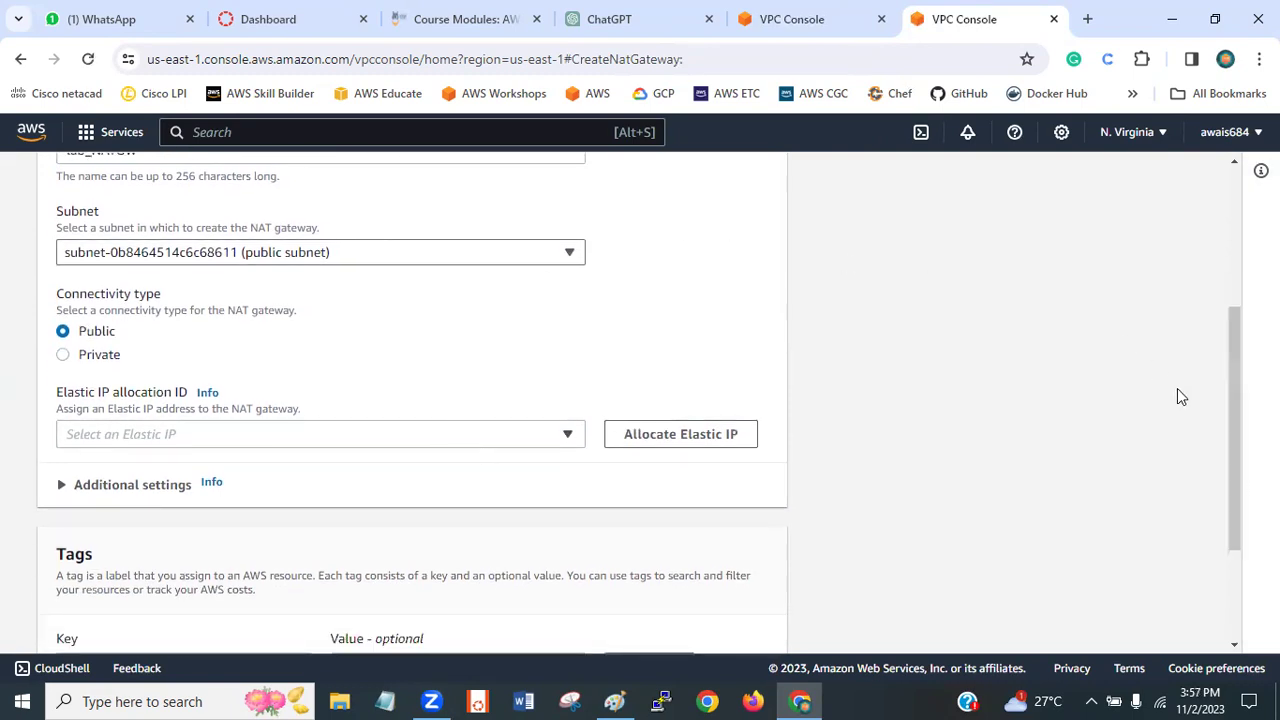
{"action": "left_click_drag", "start_coordinate": [1232, 386], "coordinate": [1223, 356]}
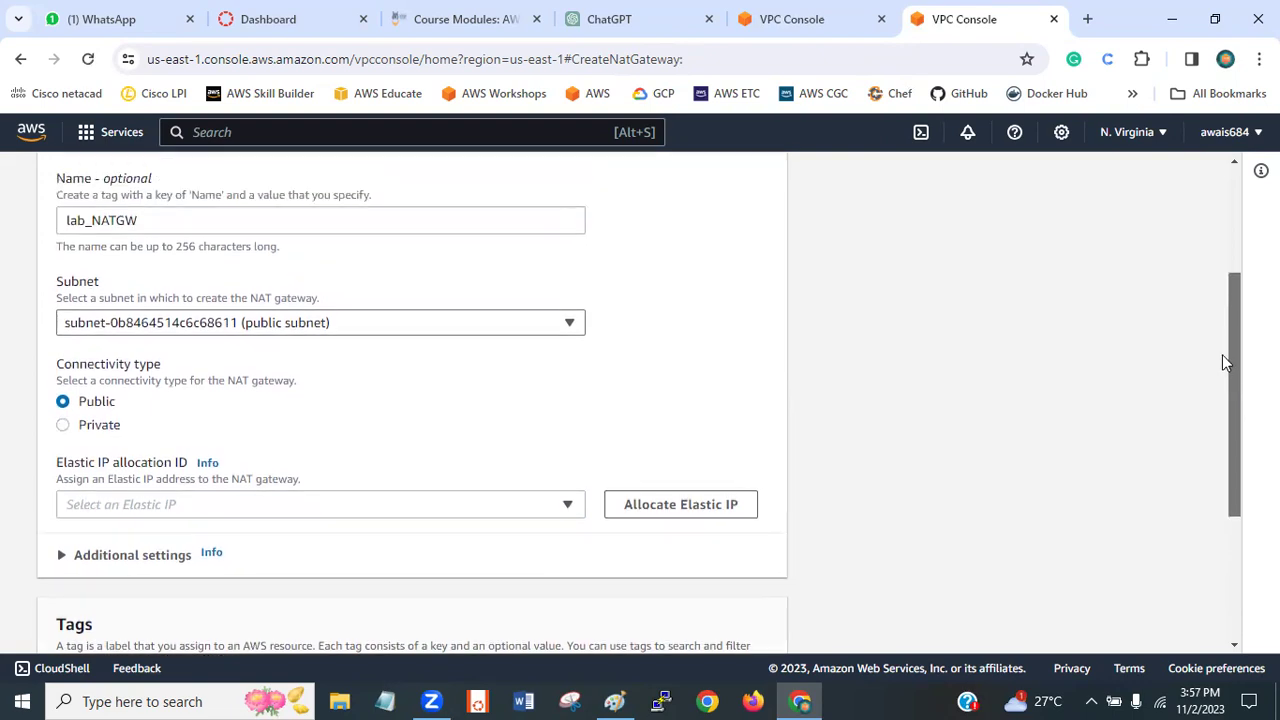
{"action": "left_click", "coordinate": [258, 330]}
{"action": "left_click", "coordinate": [731, 369]}
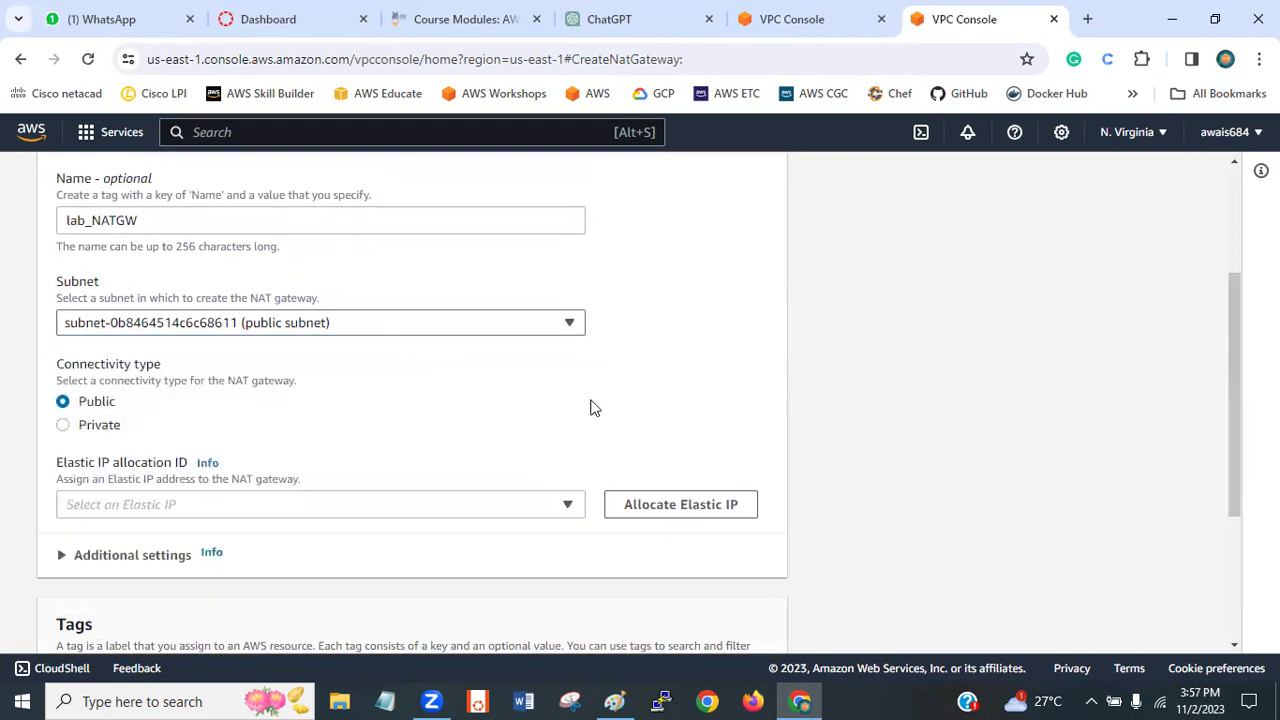
{"action": "left_click", "coordinate": [190, 507]}
{"action": "left_click", "coordinate": [990, 412]}
{"action": "left_click", "coordinate": [700, 505]}
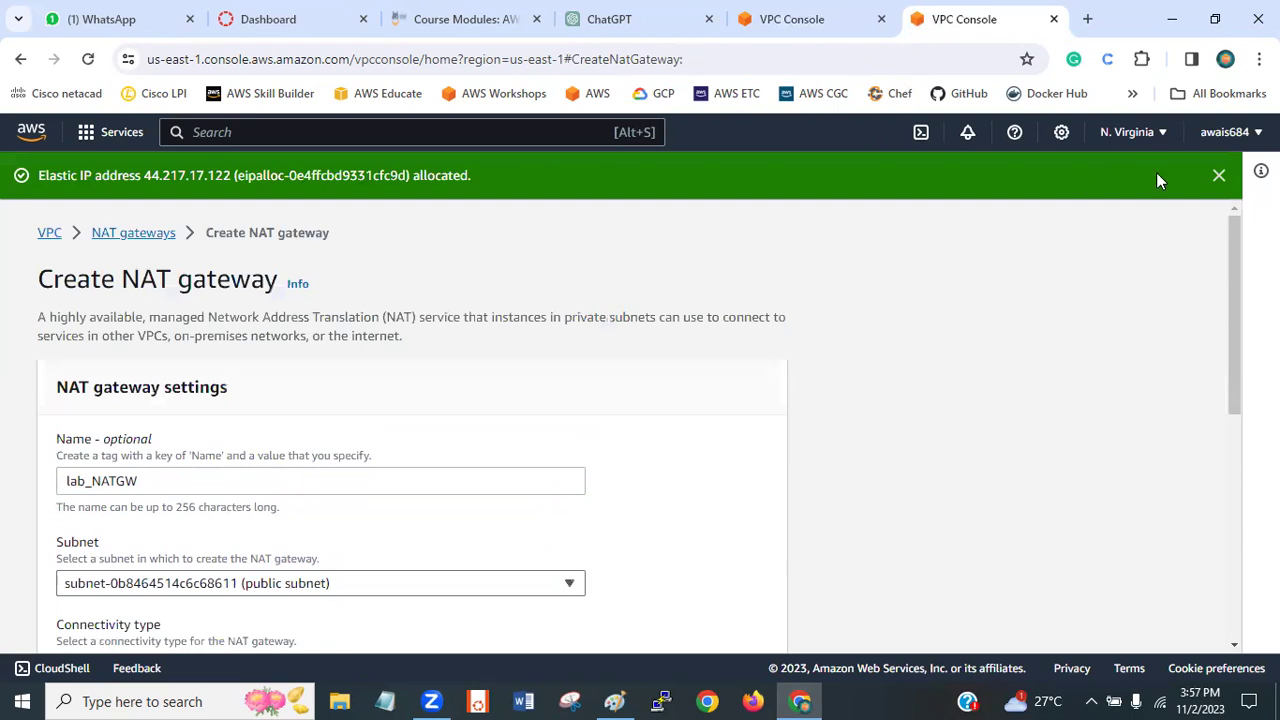
{"action": "left_click", "coordinate": [1217, 178]}
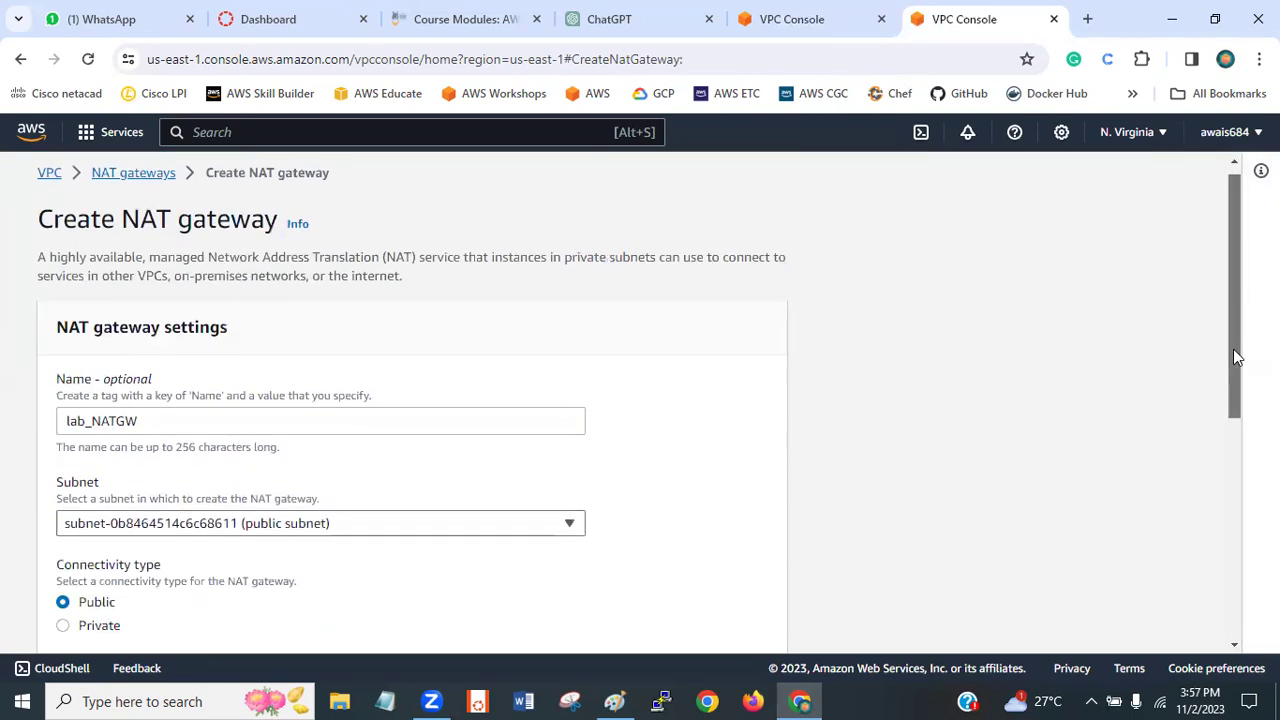
- Check the additional settings without changing them and create the NAT gateway
{"action": "left_click_drag", "start_coordinate": [1234, 357], "coordinate": [1230, 433]}
{"action": "scroll", "coordinate": [1230, 433], "scroll_direction": "down", "scroll_amount": 2}
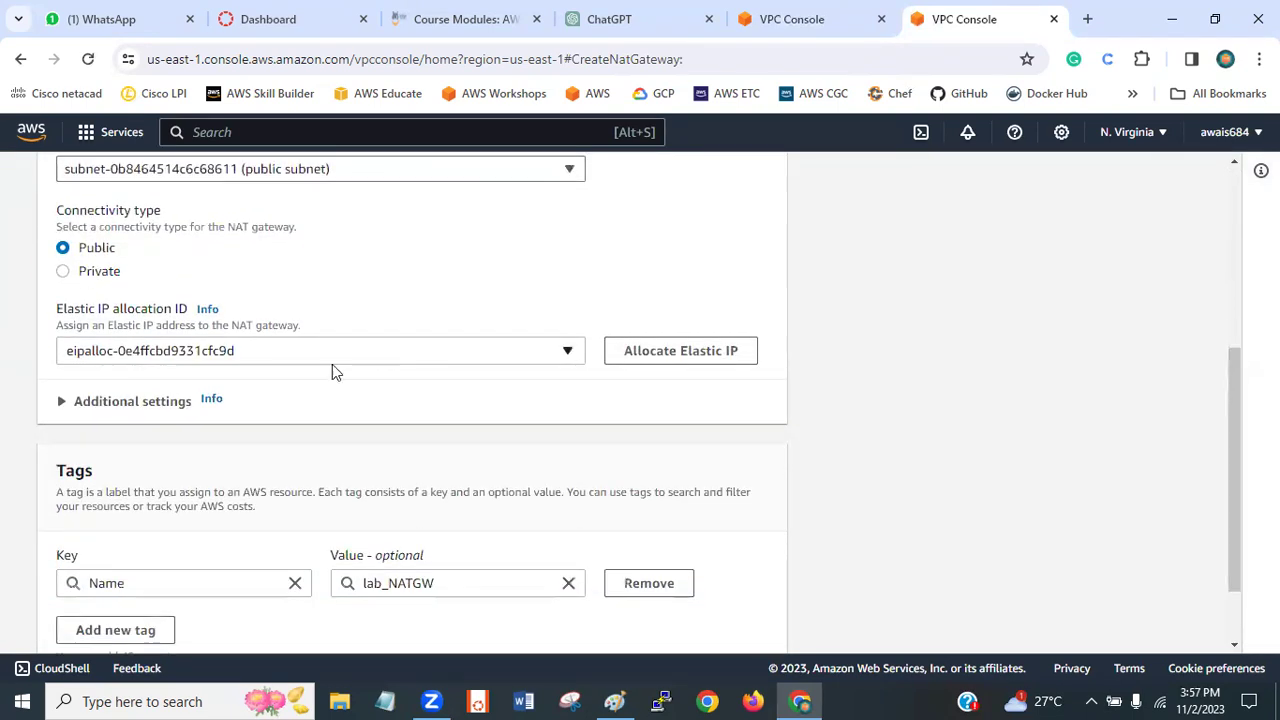
{"action": "left_click", "coordinate": [122, 403]}
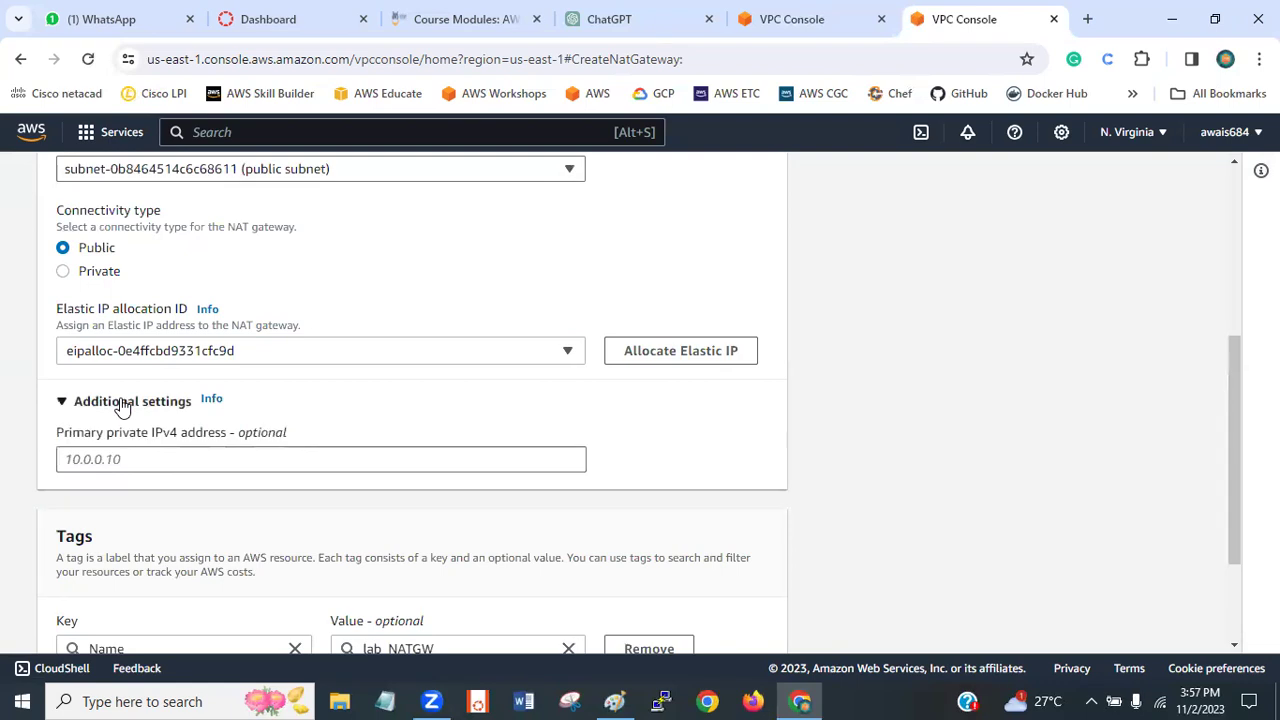
{"action": "left_click", "coordinate": [122, 403]}
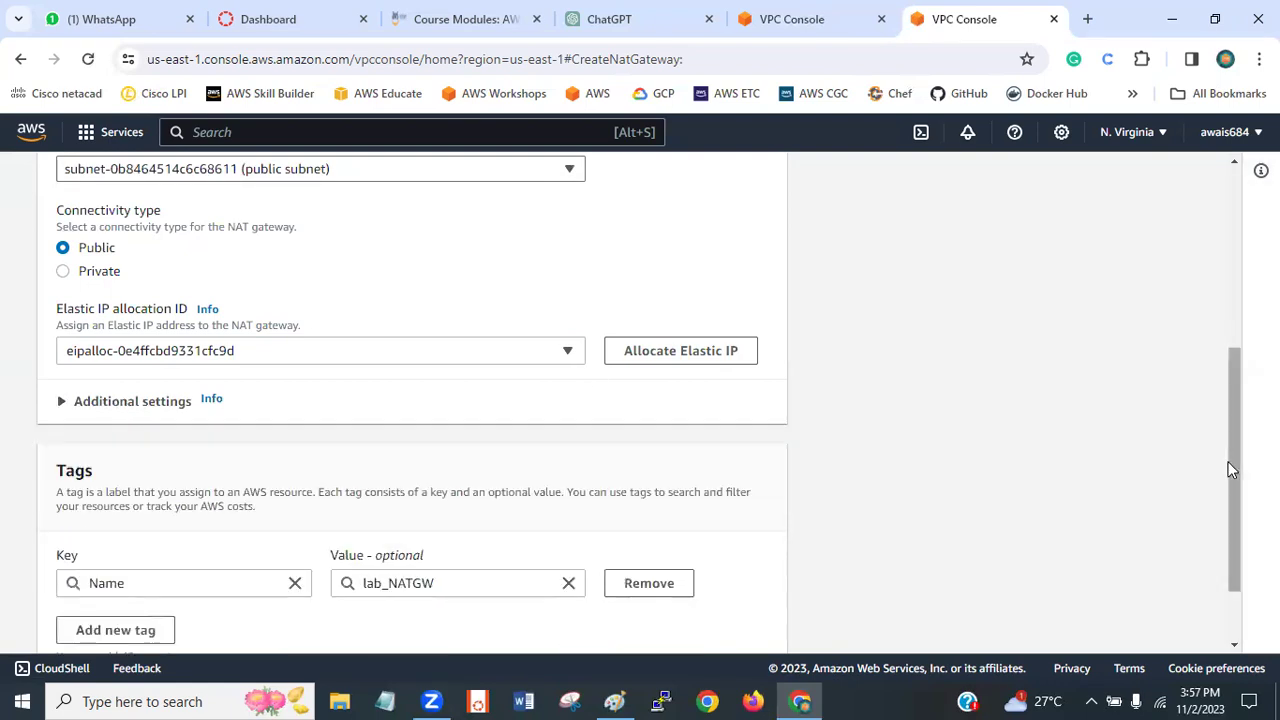
{"action": "left_click_drag", "start_coordinate": [1236, 470], "coordinate": [1236, 580]}
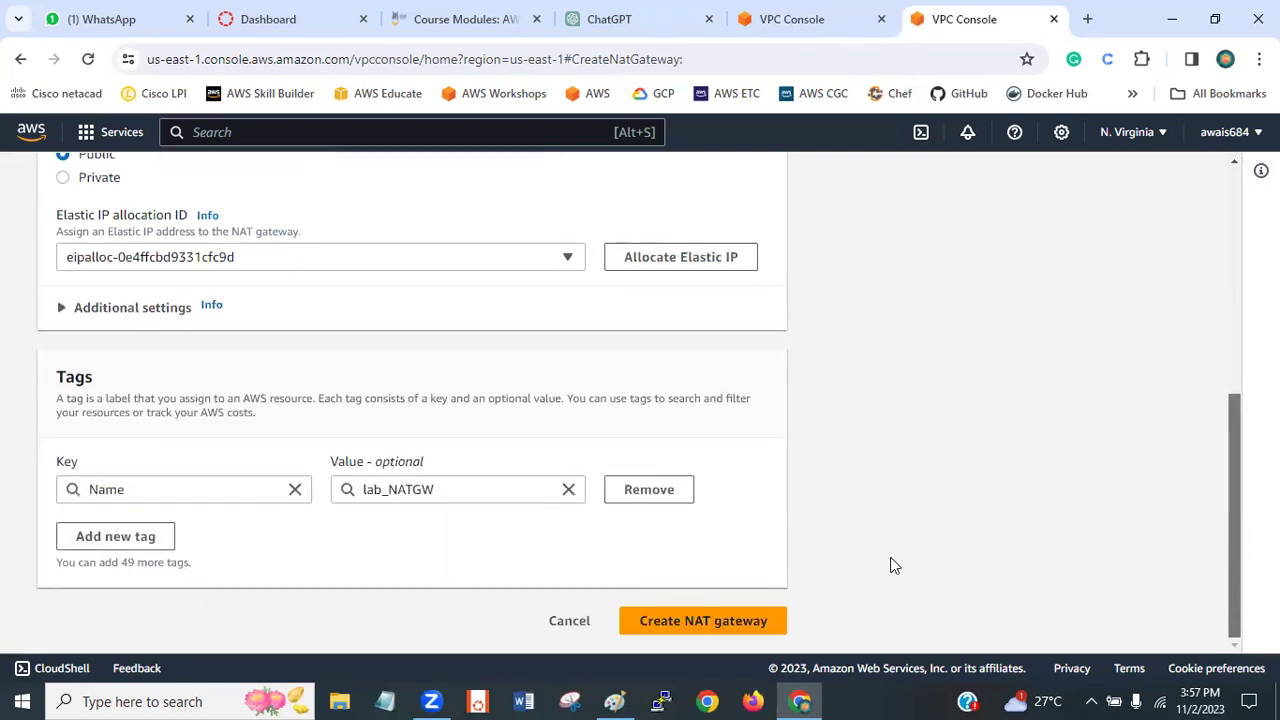
{"action": "left_click", "coordinate": [699, 622]}
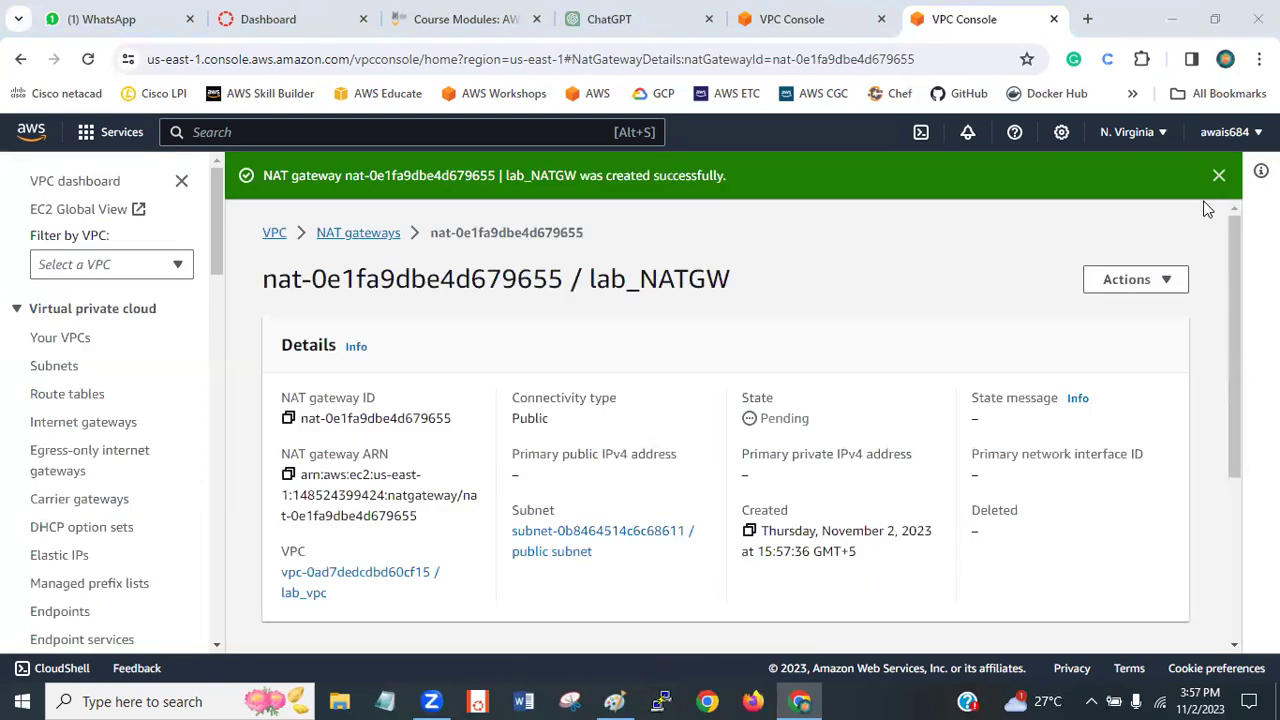
- Go back to the NAT gateways list and refresh it to check the state of lab_NATGW
{"action": "left_click", "coordinate": [1218, 174]}
{"action": "left_click", "coordinate": [357, 188]}
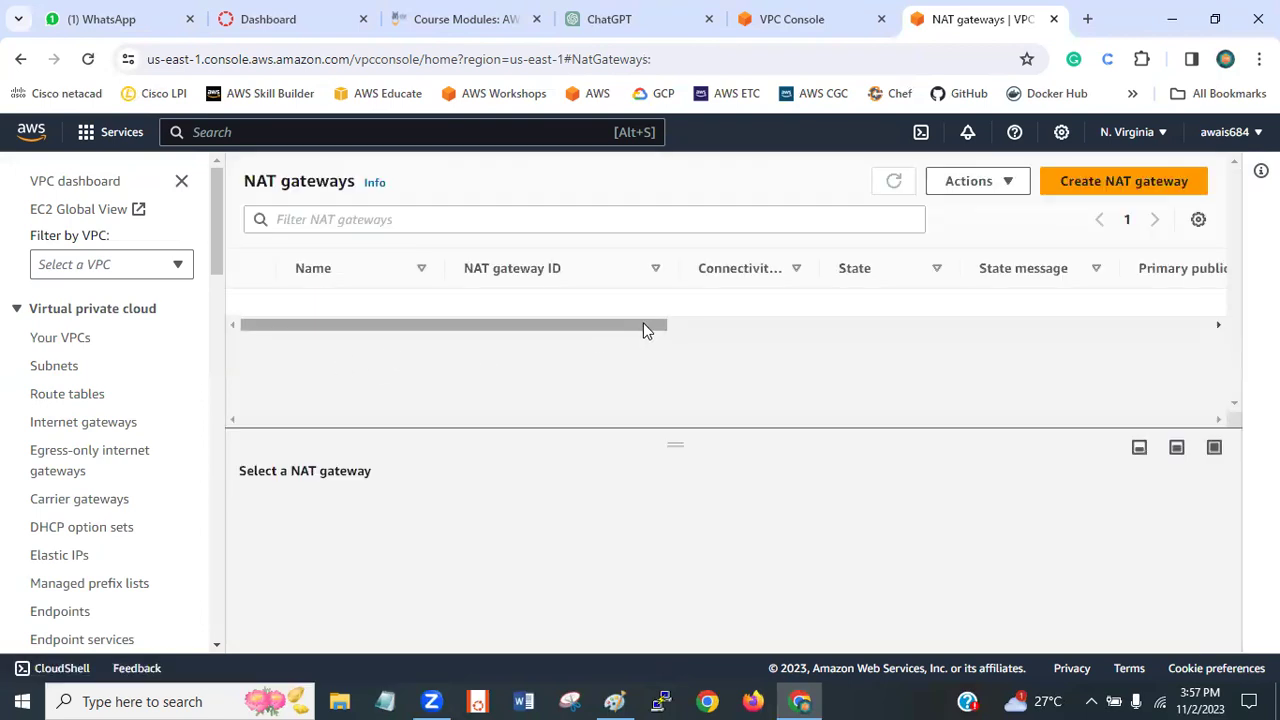
{"action": "left_click_drag", "start_coordinate": [647, 324], "coordinate": [466, 334]}
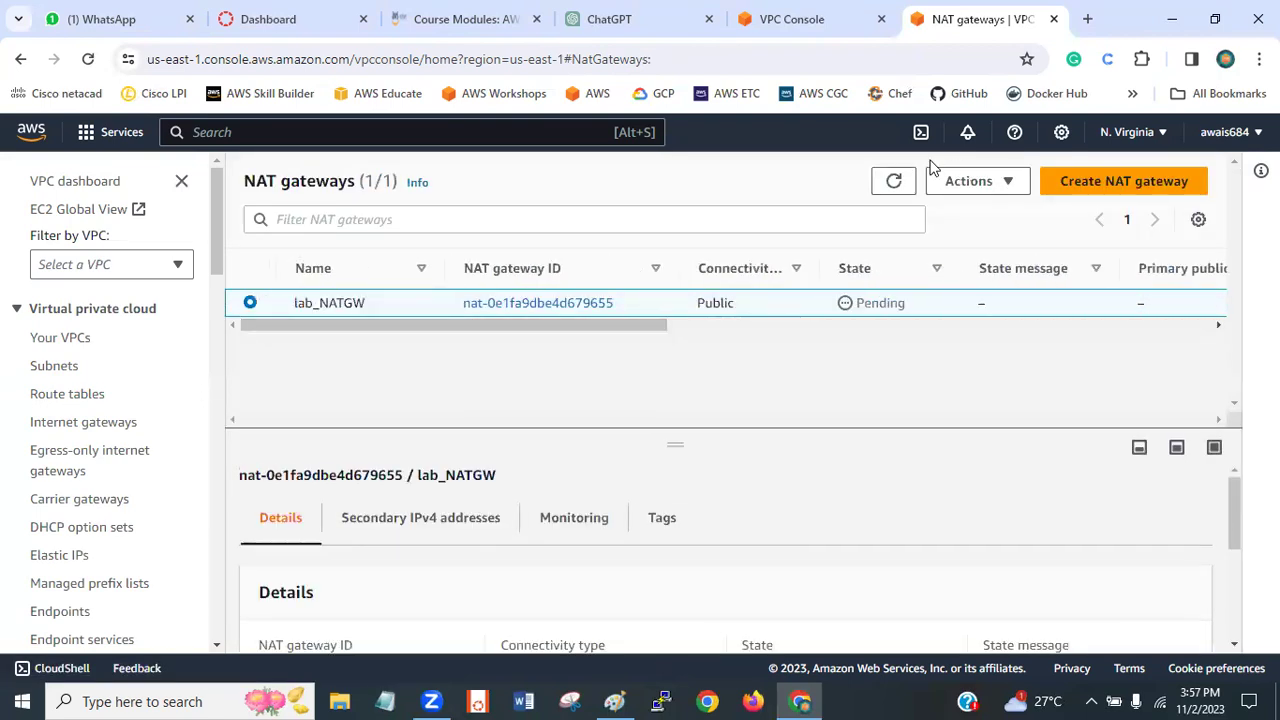
{"action": "left_click", "coordinate": [894, 181]}
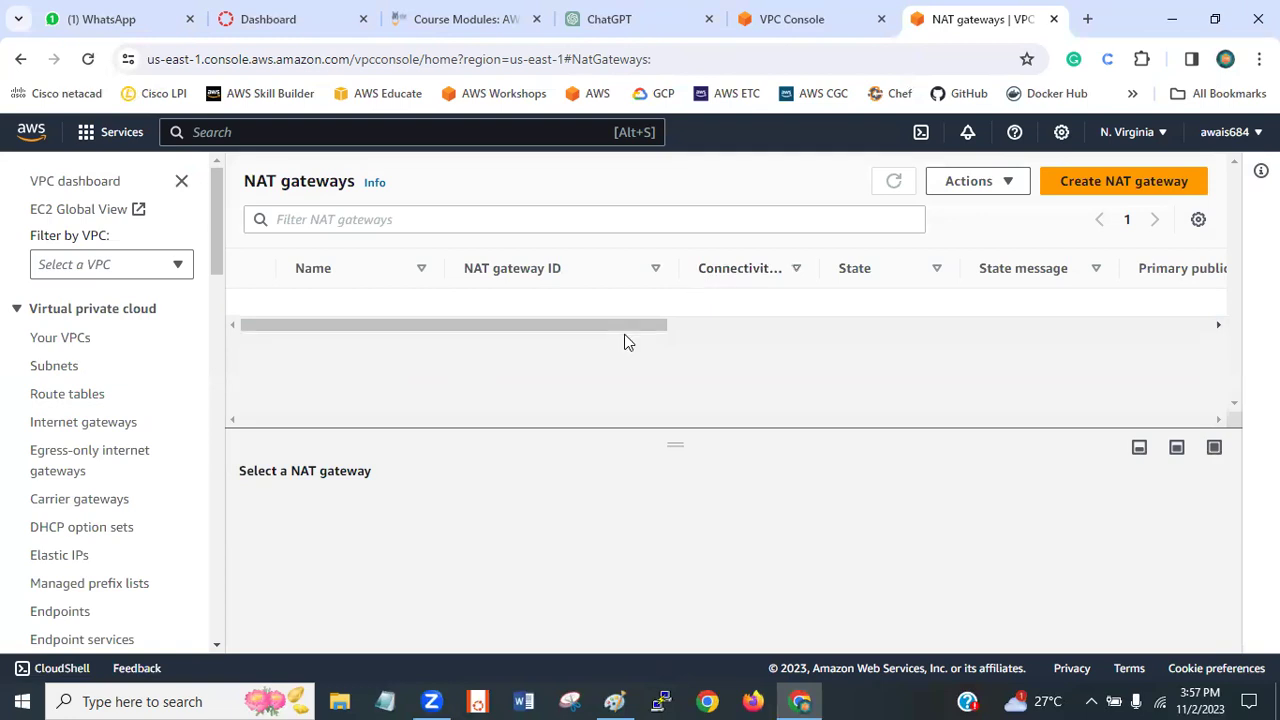
{"action": "mouse_move", "coordinate": [654, 326]}
{"action": "left_mouse_down"}
{"action": "mouse_move", "coordinate": [1163, 321]}
{"action": "mouse_move", "coordinate": [630, 318]}
{"action": "left_mouse_up"}
{"action": "left_click", "coordinate": [894, 180]}
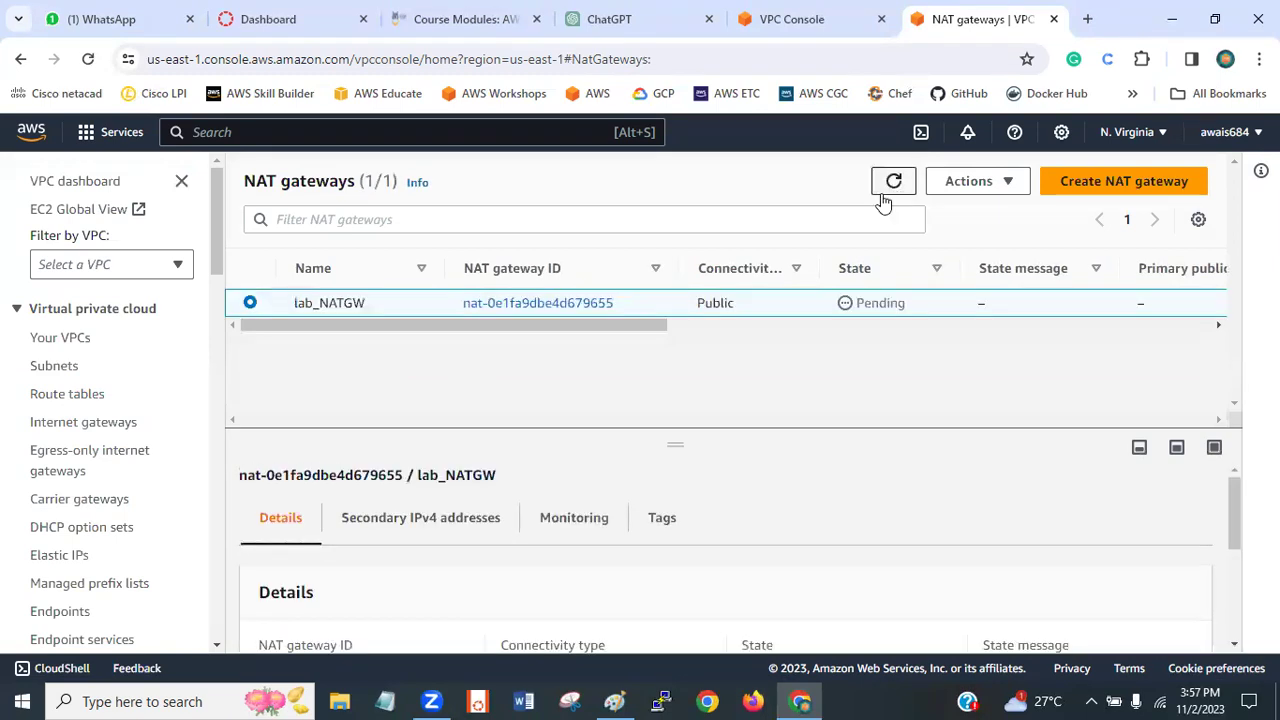
- Return to the Private RT route editor and check which NAT gateways are offered for the 0.0.0.0/0 route
{"action": "left_click", "coordinate": [808, 12]}
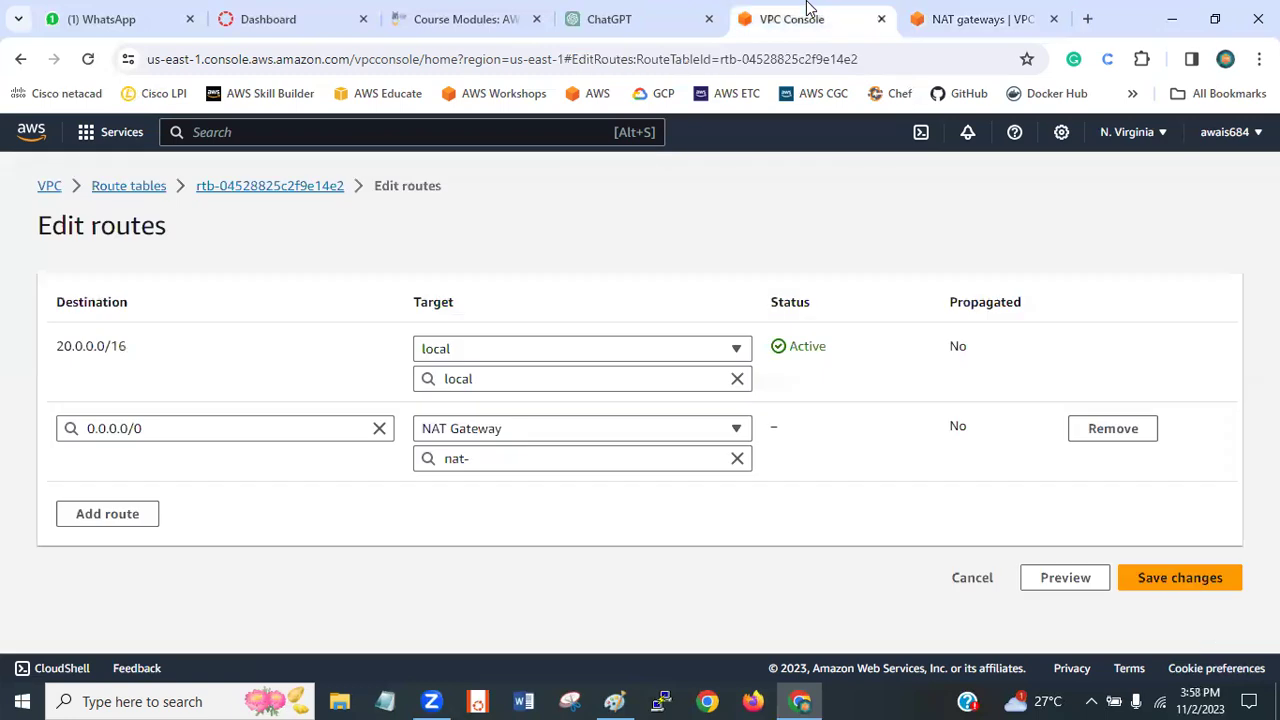
{"action": "left_click", "coordinate": [565, 456]}
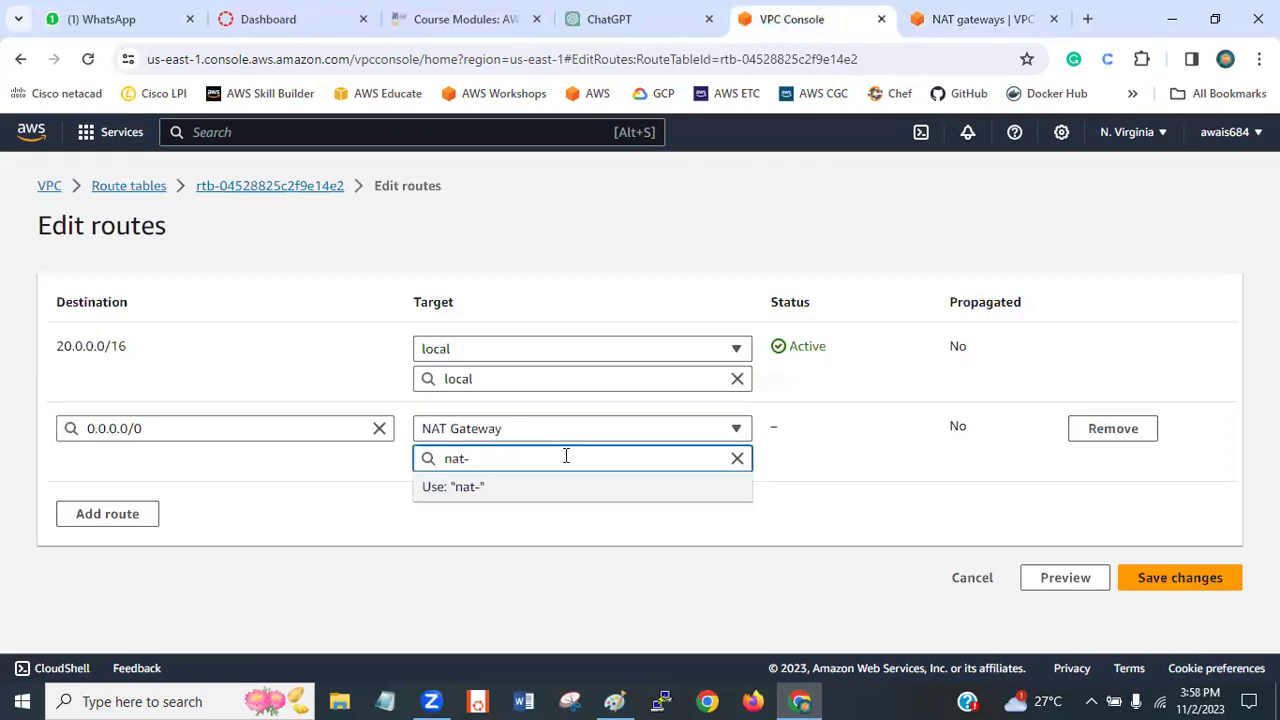
{"action": "left_click", "coordinate": [737, 458]}
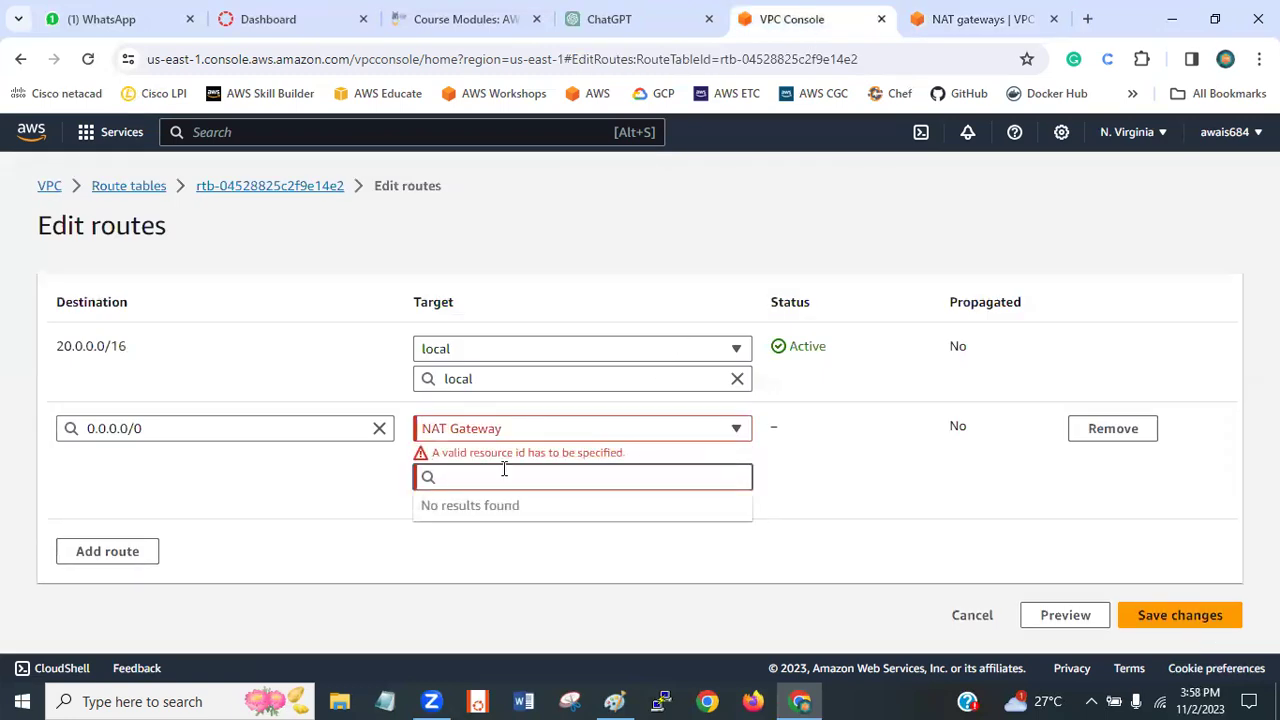
- Switch the 0.0.0.0/0 route's target type to Instance and back to NAT Gateway, and clear the target ID to list the available gateways
{"action": "left_click", "coordinate": [643, 430]}
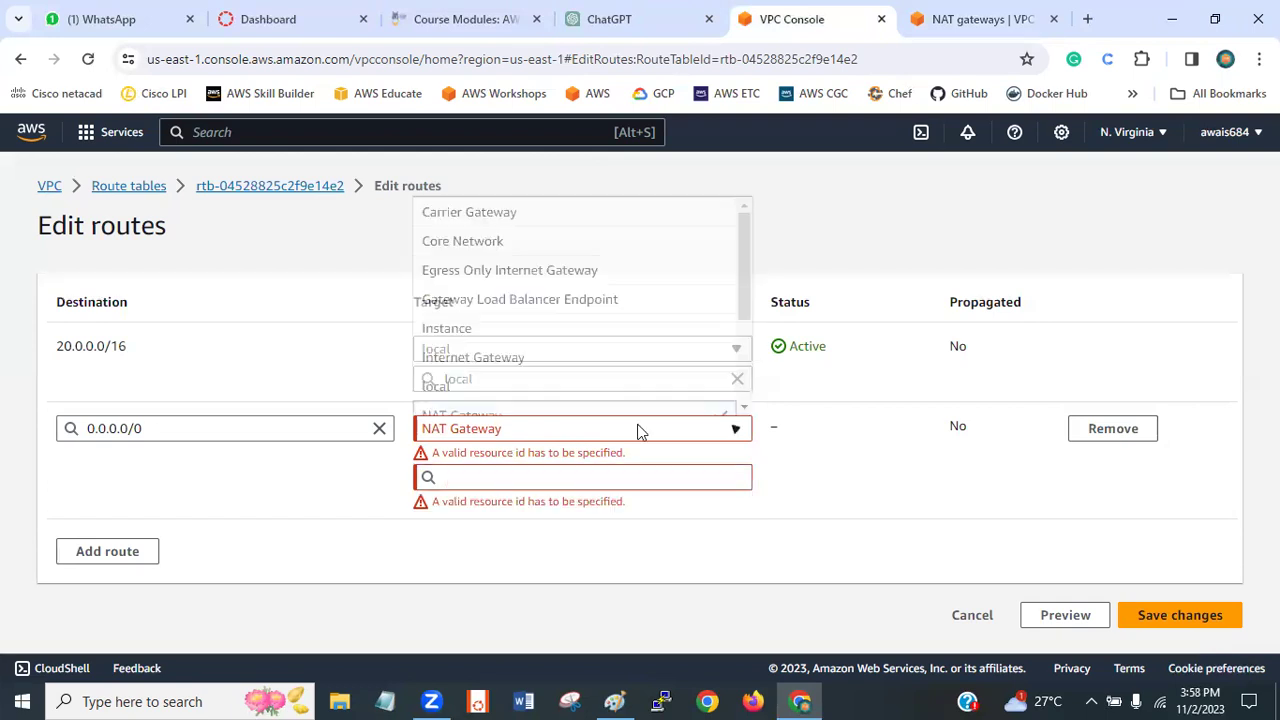
{"action": "left_click", "coordinate": [583, 322]}
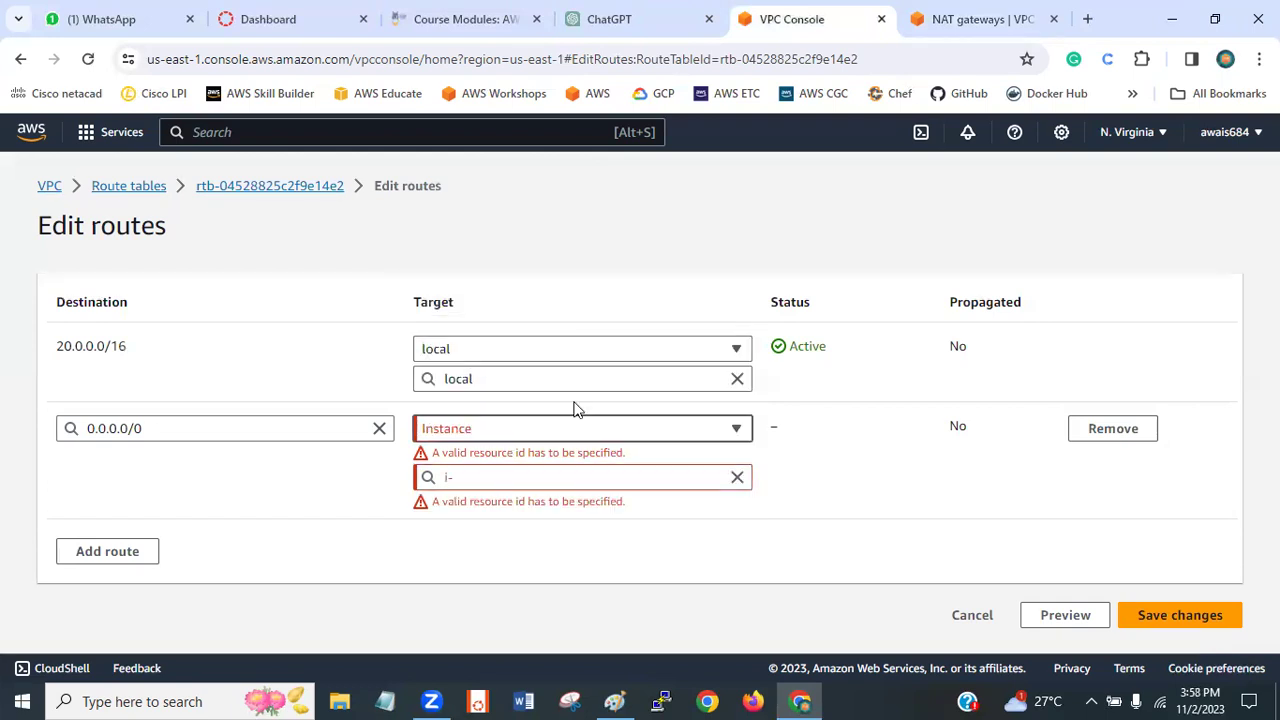
{"action": "left_click", "coordinate": [611, 431]}
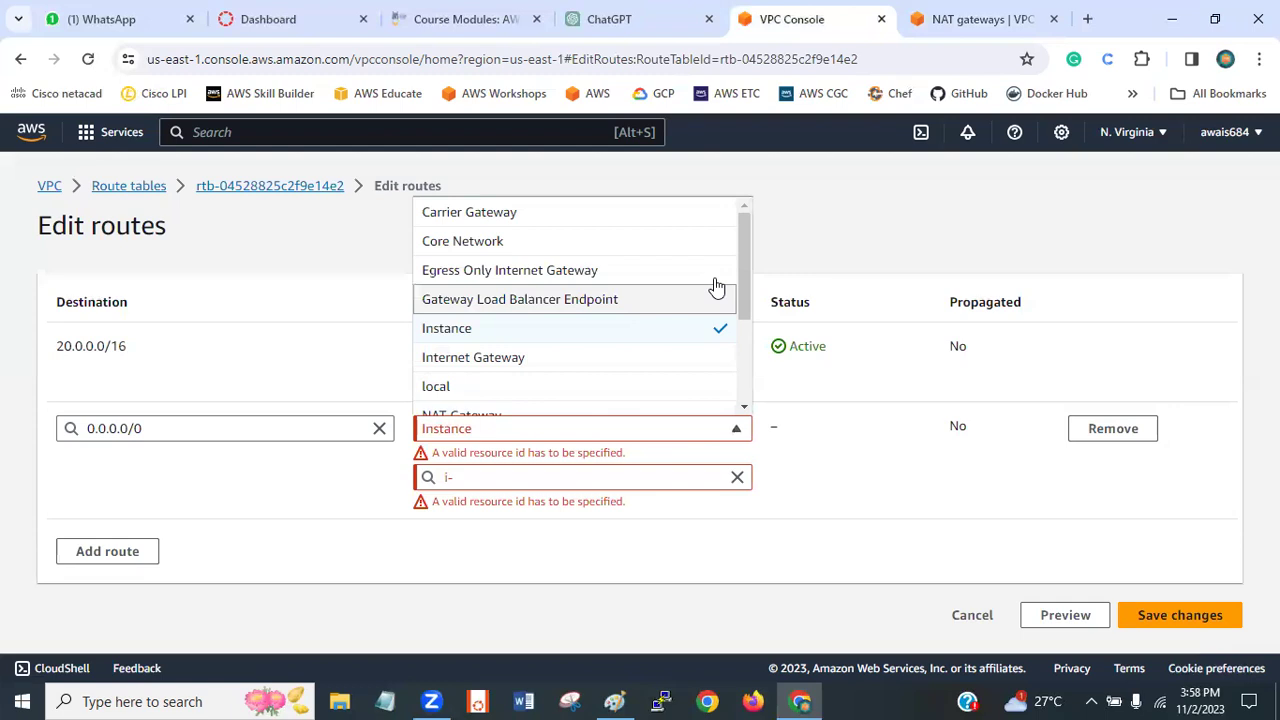
{"action": "left_click", "coordinate": [705, 138]}
{"action": "left_click", "coordinate": [673, 433]}
{"action": "left_click_drag", "start_coordinate": [744, 276], "coordinate": [742, 311]}
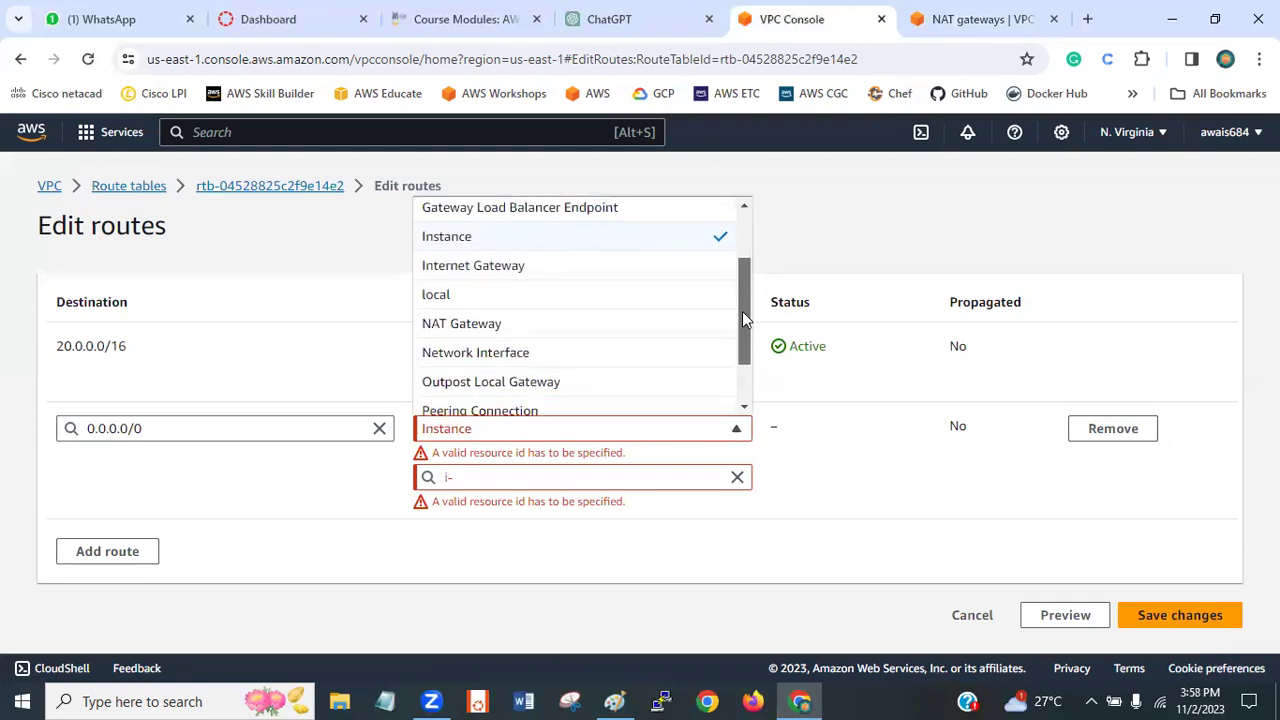
{"action": "left_click", "coordinate": [609, 324]}
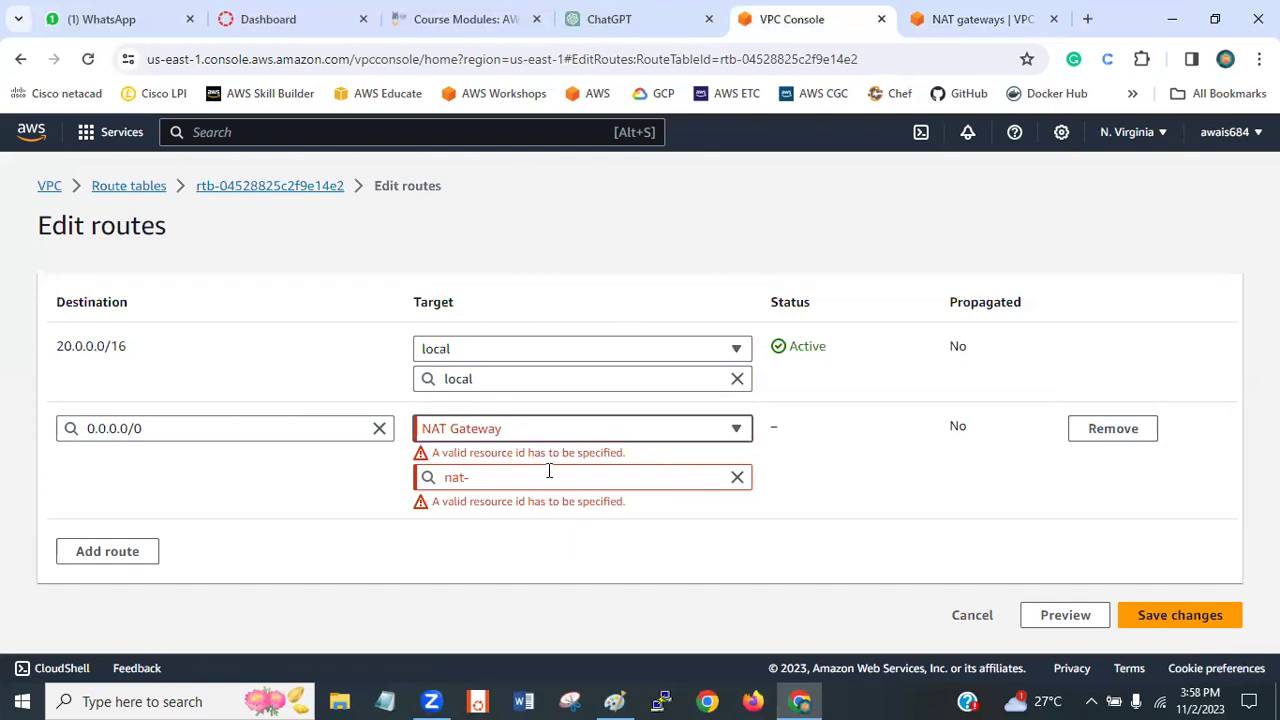
{"action": "left_click", "coordinate": [737, 477]}
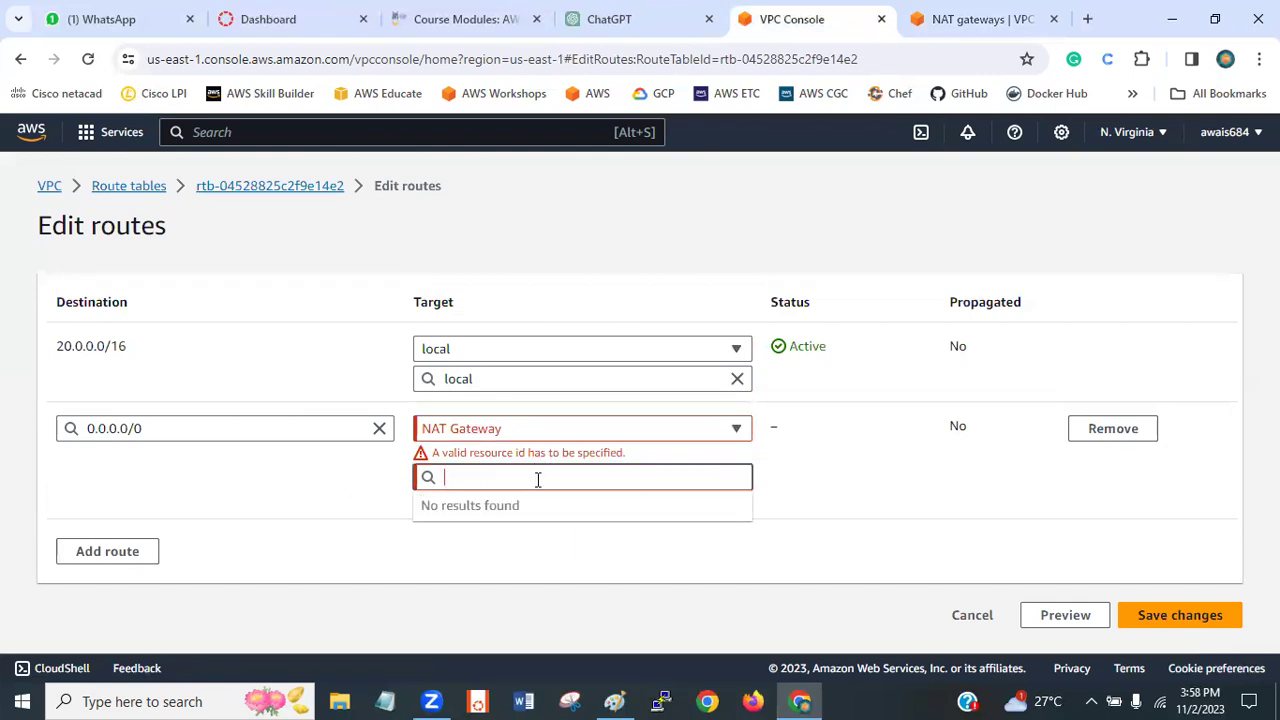
- Reselect NAT Gateway as the 0.0.0.0/0 route's target type and try the nat- entry as its target
{"action": "left_click", "coordinate": [532, 431]}
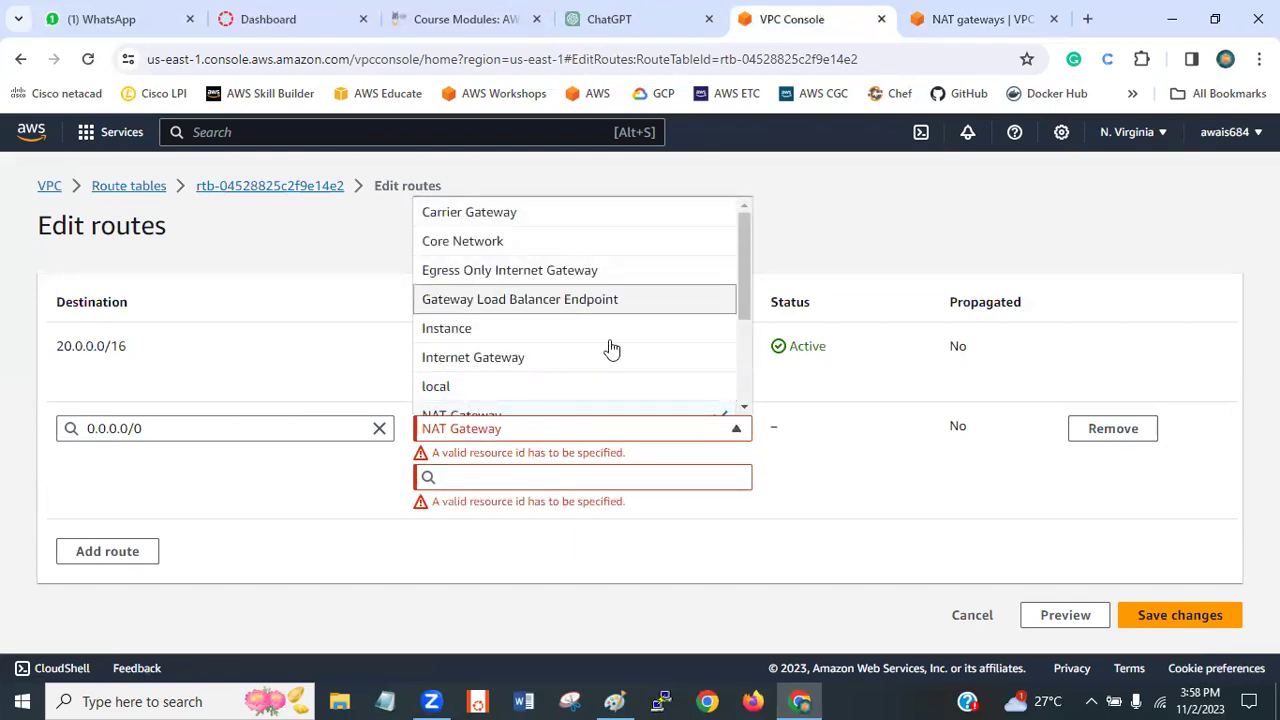
{"action": "scroll", "coordinate": [746, 289], "scroll_direction": "down", "scroll_amount": 2}
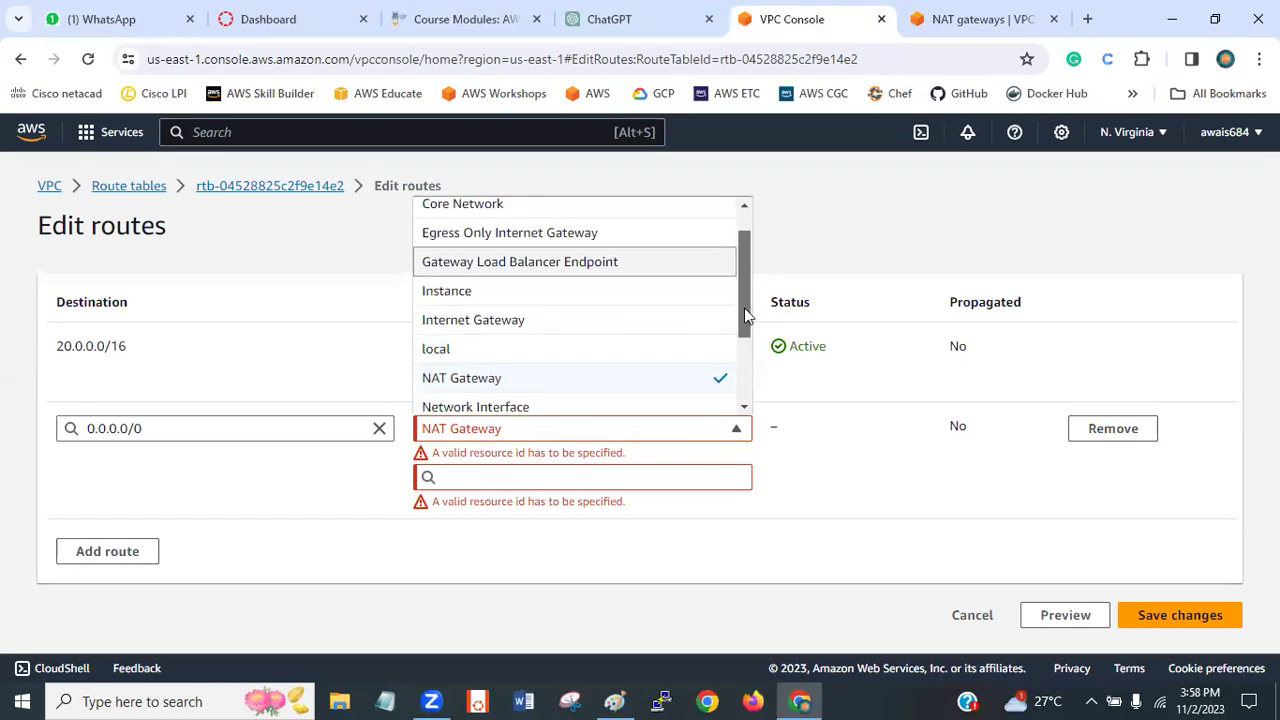
{"action": "left_click", "coordinate": [669, 371]}
{"action": "left_click", "coordinate": [537, 477]}
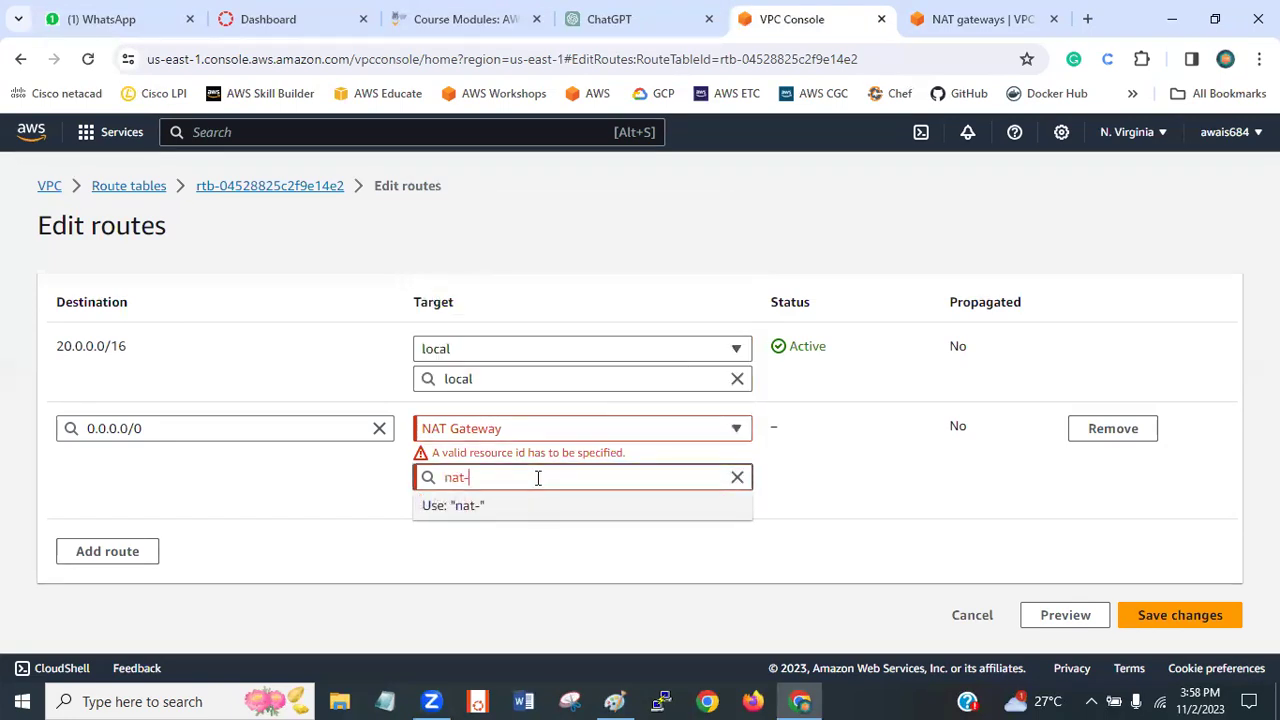
{"action": "left_click", "coordinate": [489, 506]}
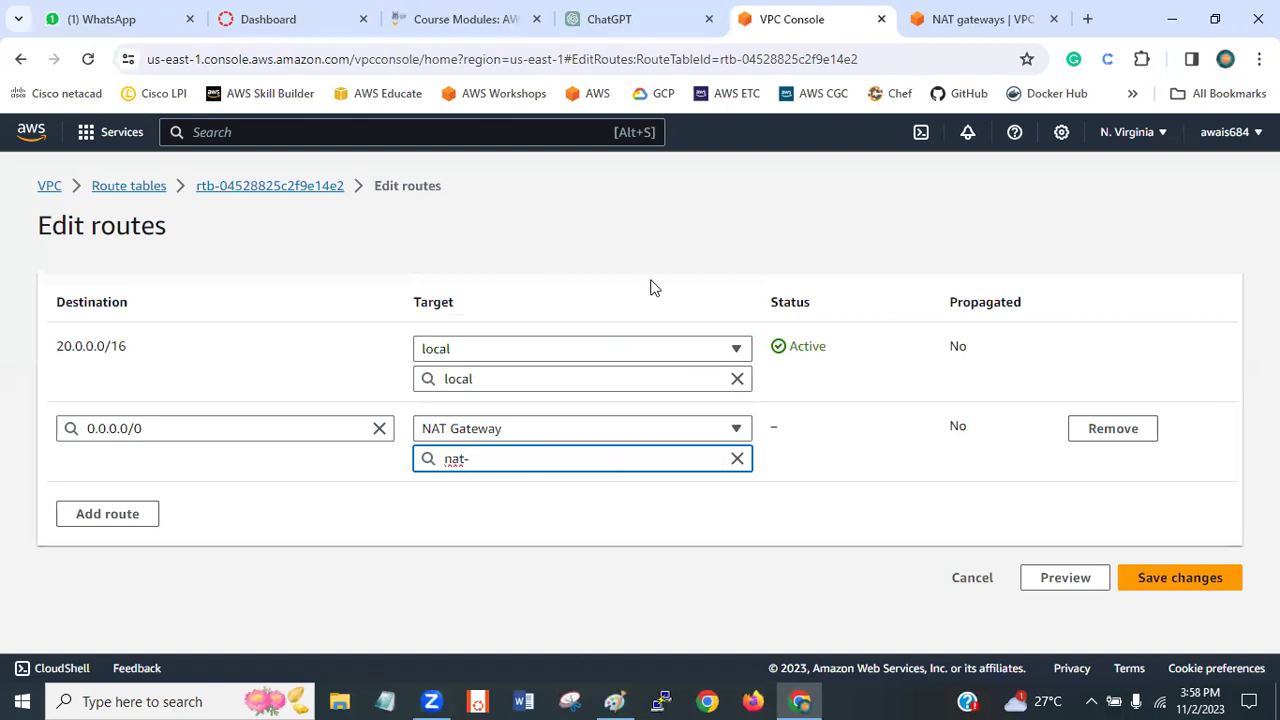
- Refresh the NAT gateways list to check lab_NATGW, and reload the Private RT route editor
{"action": "left_click", "coordinate": [957, 12]}
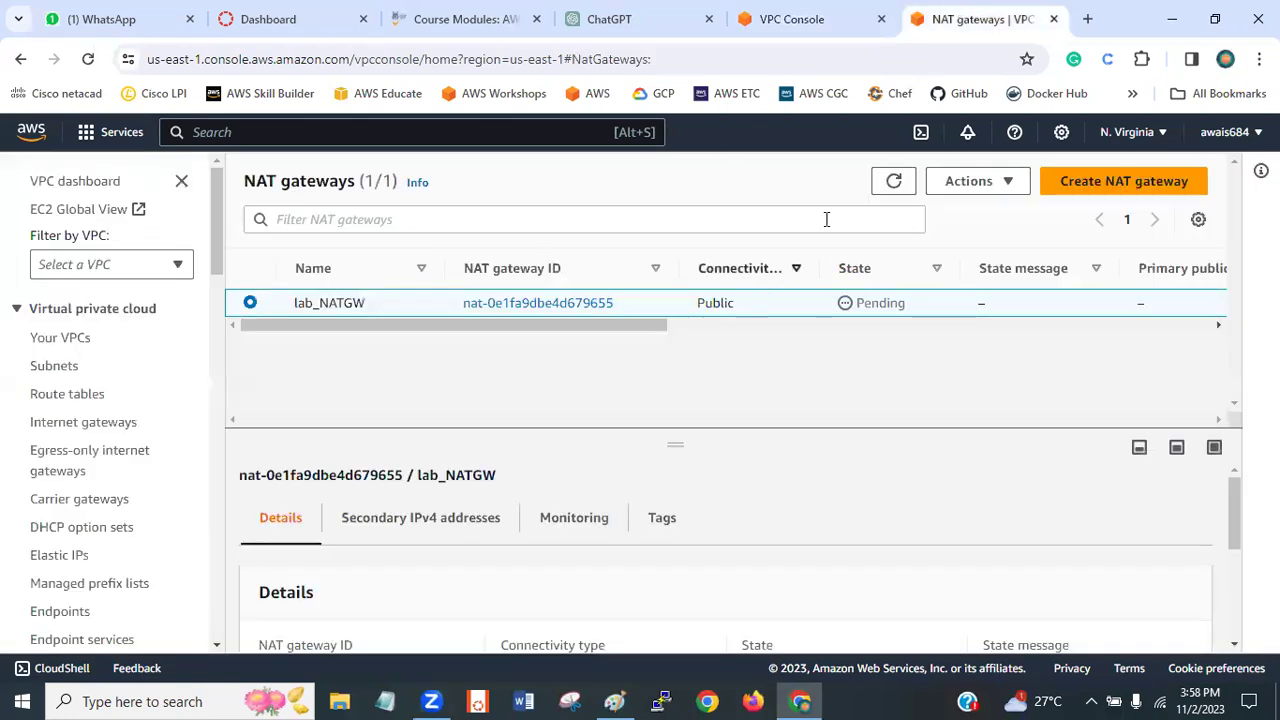
{"action": "left_click", "coordinate": [893, 183]}
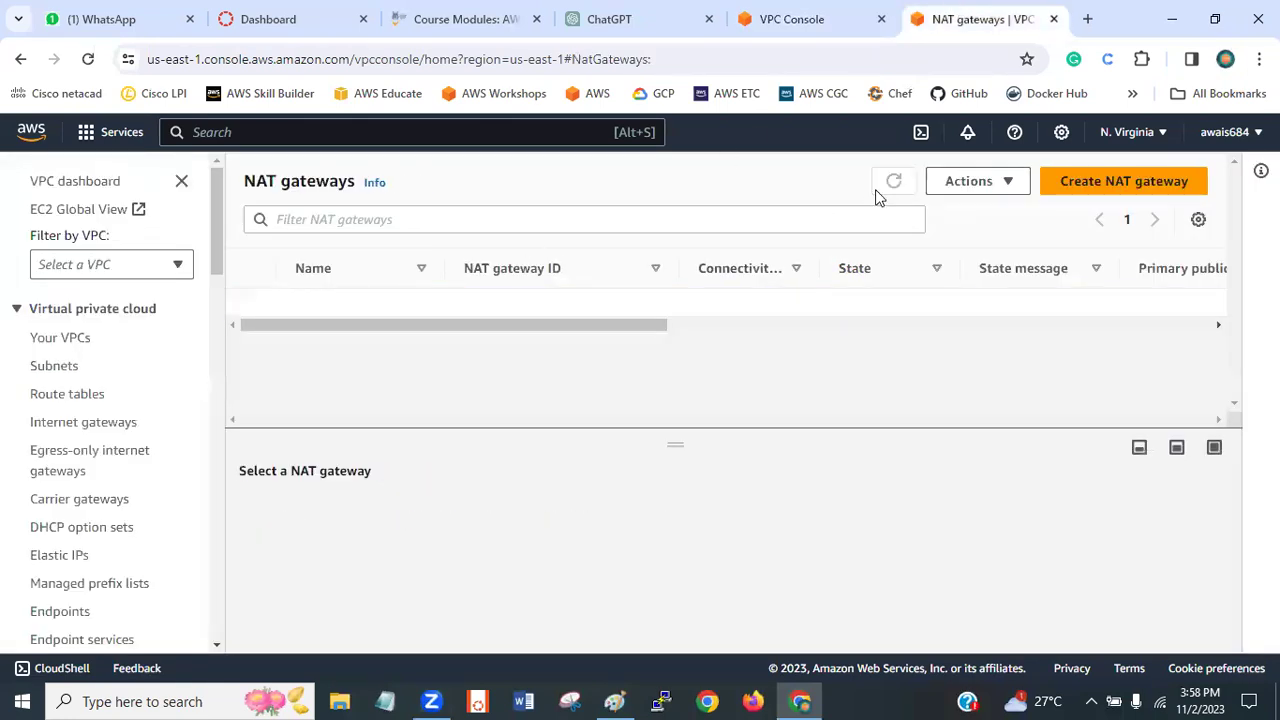
{"action": "left_click", "coordinate": [792, 12]}
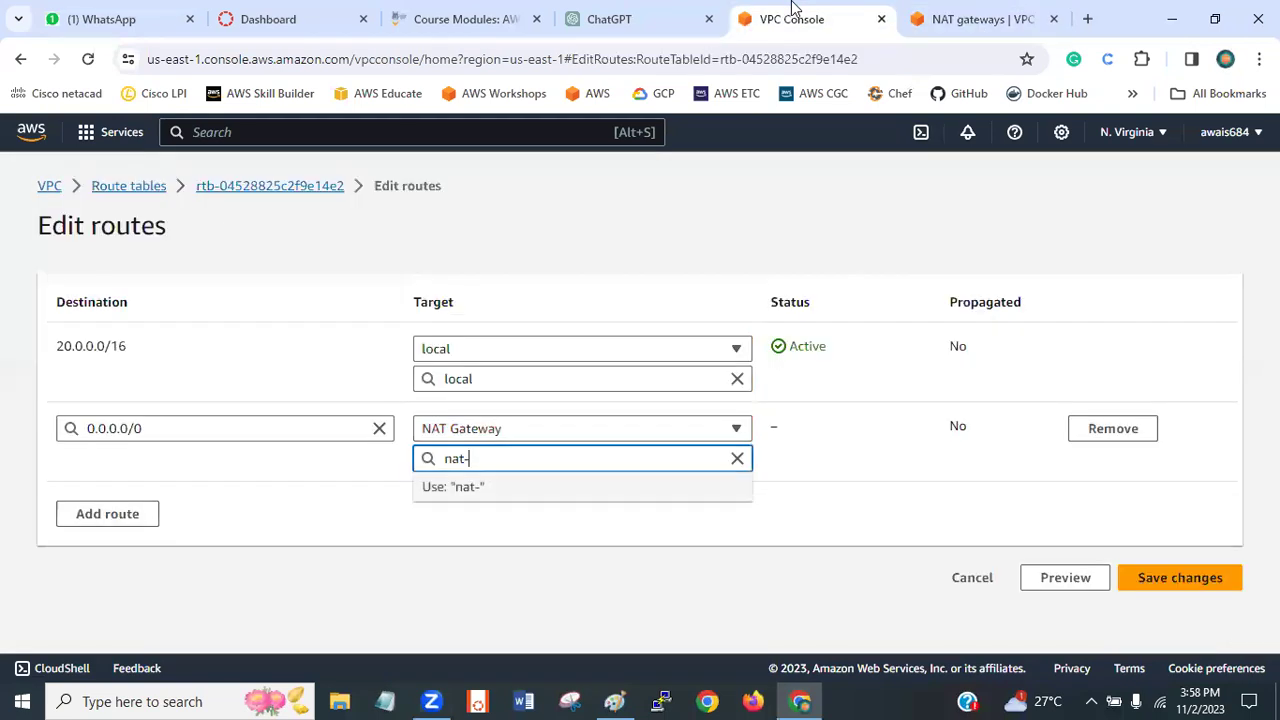
{"action": "left_click", "coordinate": [90, 61]}
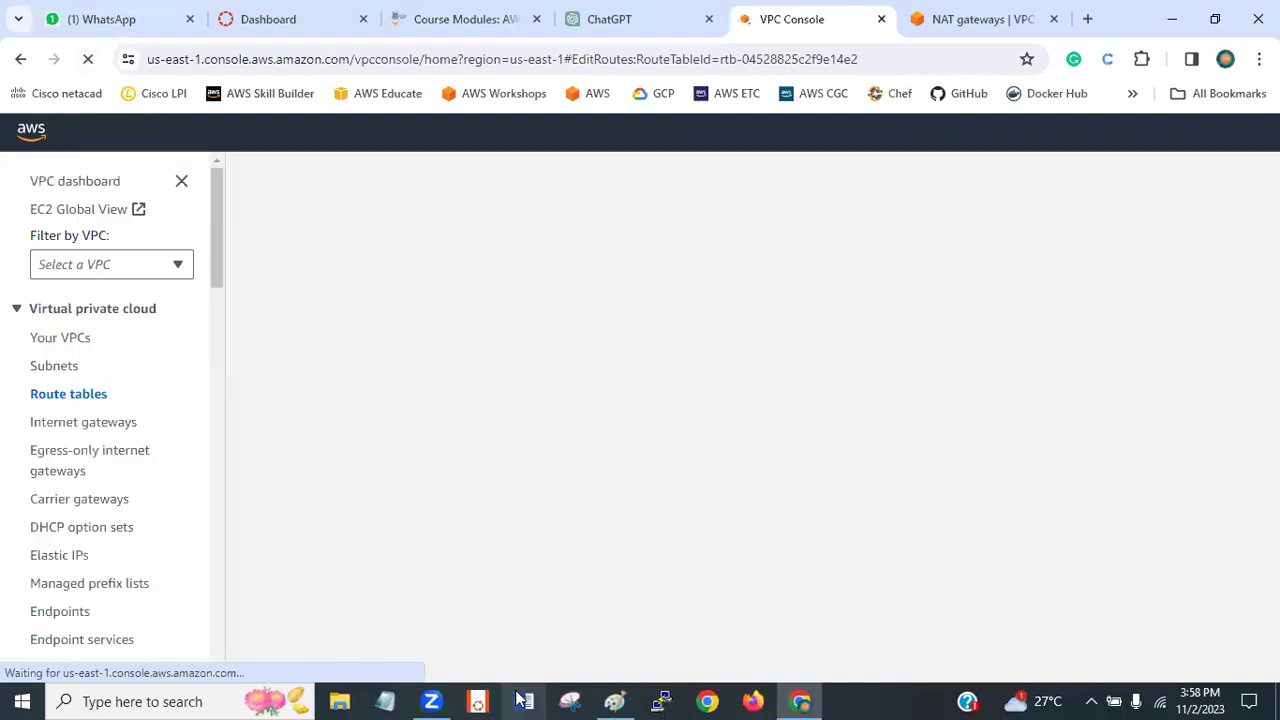
- Refresh the NAT gateways list again and examine the state and connectivity type of lab_NATGW
{"action": "left_click", "coordinate": [985, 20]}
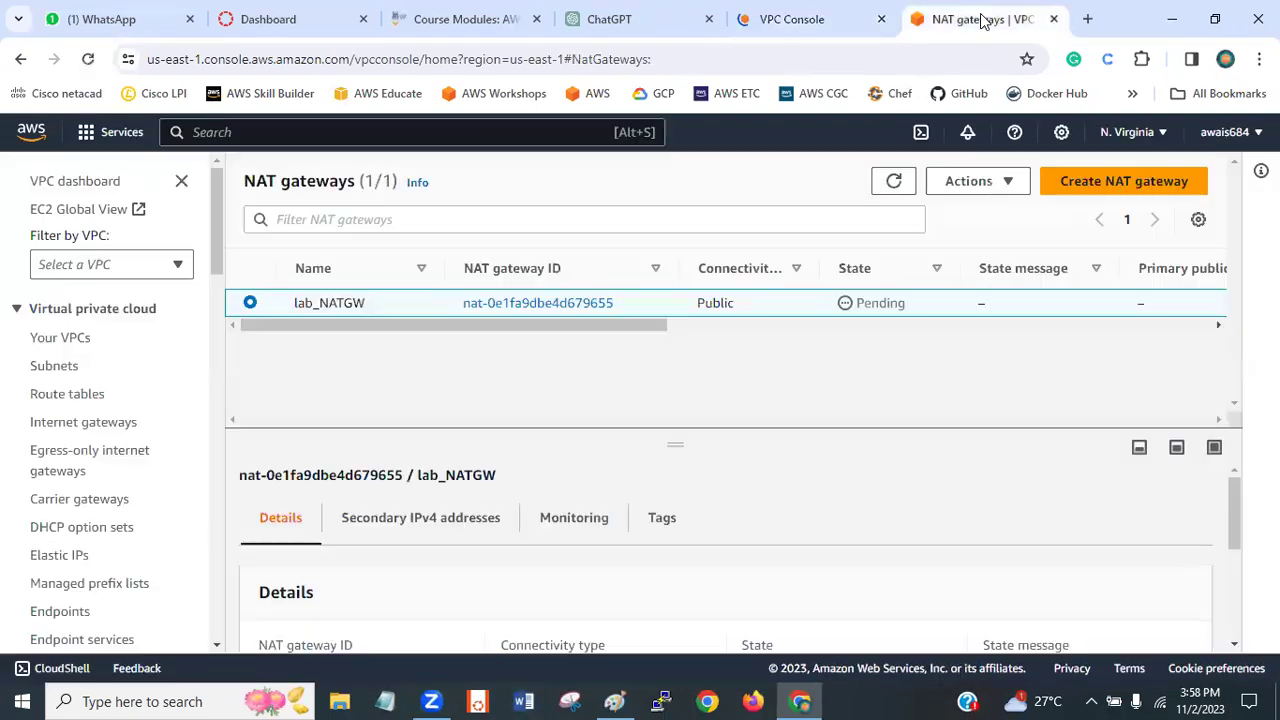
{"action": "left_click", "coordinate": [897, 185]}
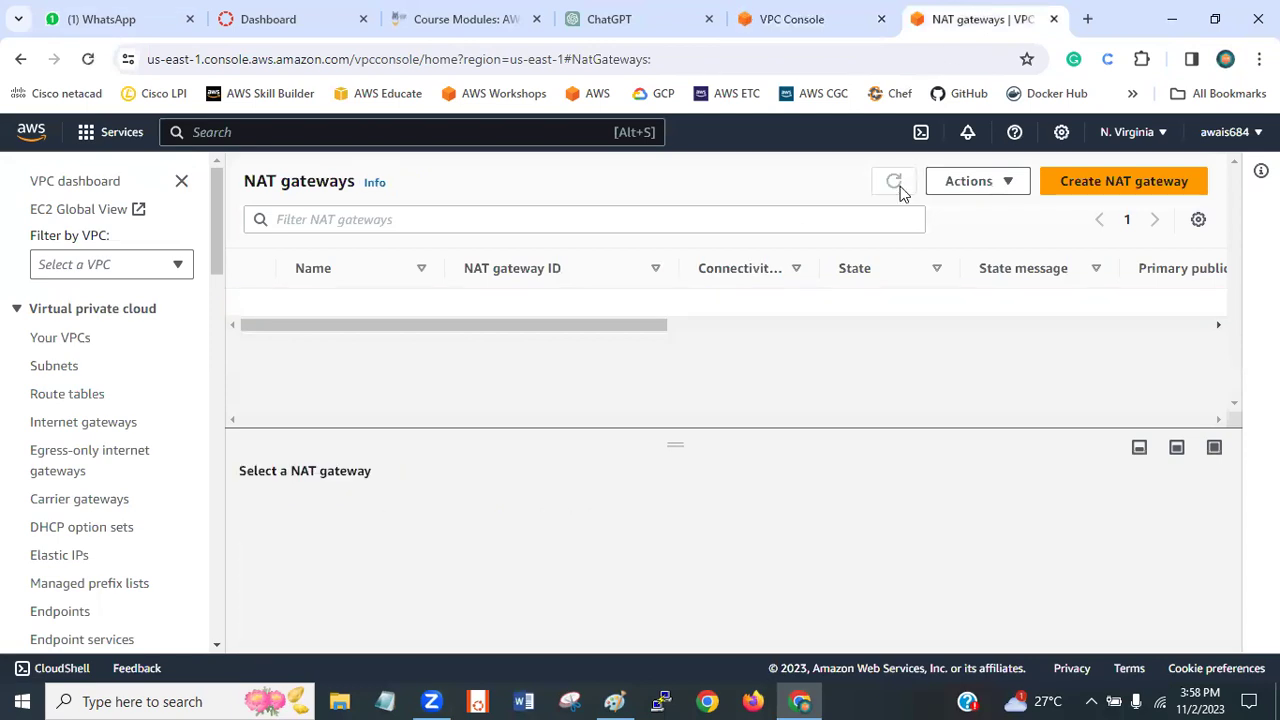
{"action": "left_click_drag", "start_coordinate": [585, 326], "coordinate": [463, 360]}
{"action": "left_click_drag", "start_coordinate": [675, 322], "coordinate": [849, 312]}
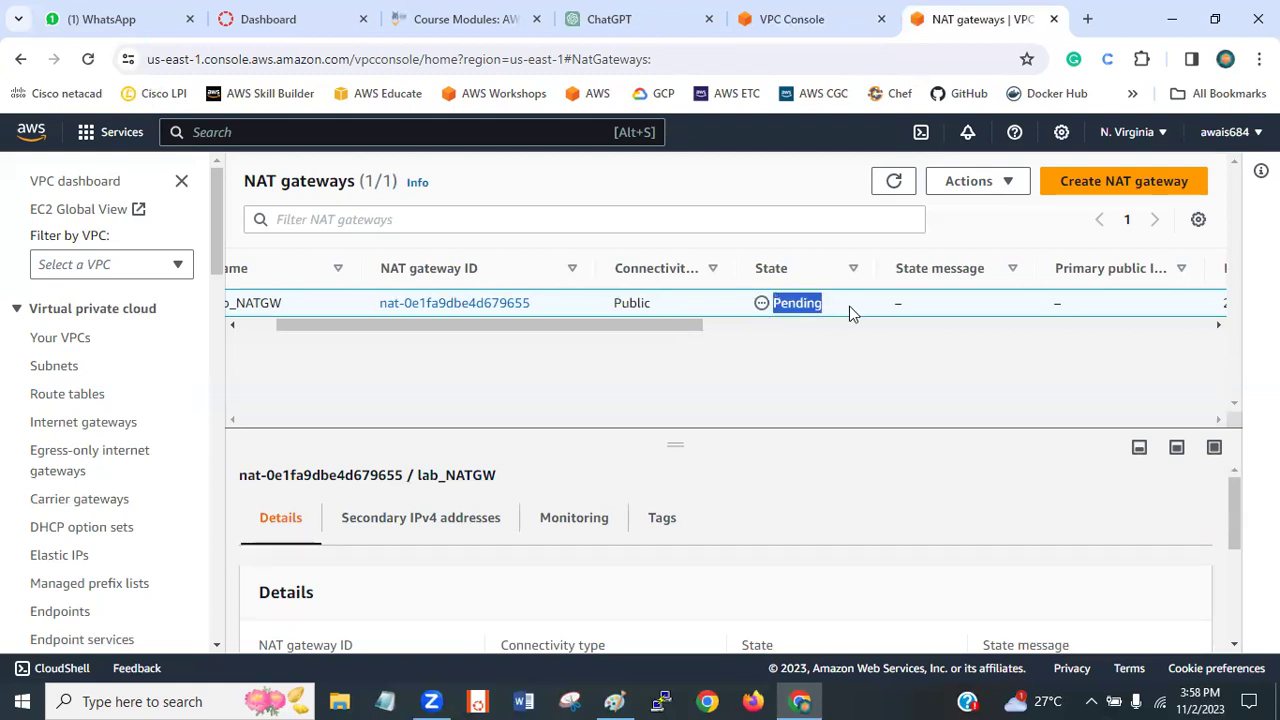
{"action": "left_click_drag", "start_coordinate": [652, 304], "coordinate": [613, 304]}
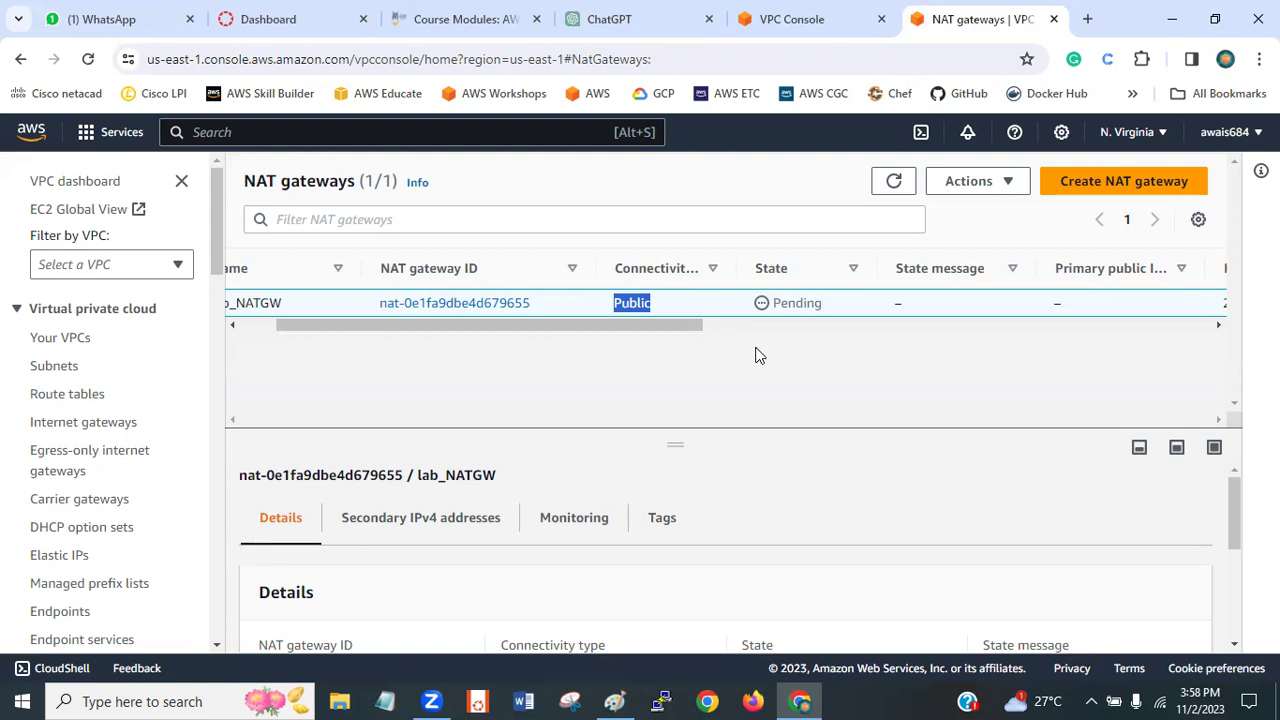
- Add a 0.0.0.0/0 route to Private RT targeting the NAT gateway lab_NATGW and save the changes
{"action": "left_click", "coordinate": [815, 17]}
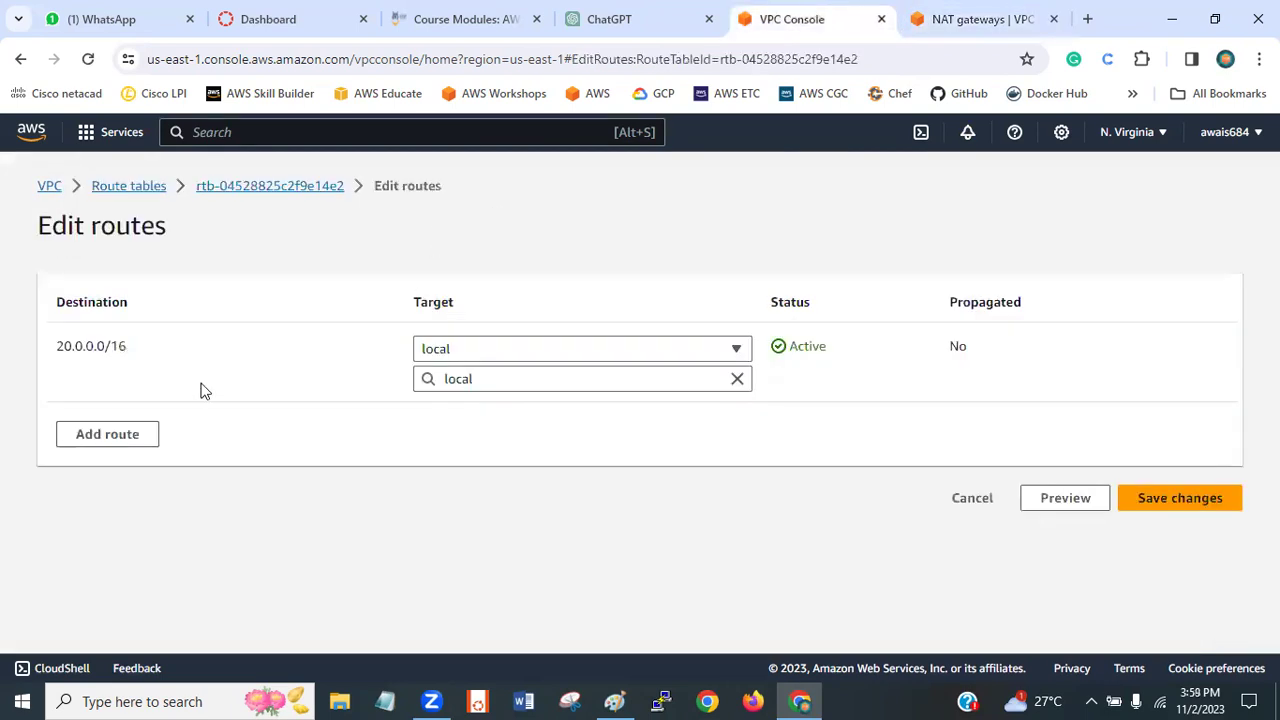
{"action": "left_click", "coordinate": [140, 433]}
{"action": "left_click", "coordinate": [232, 438]}
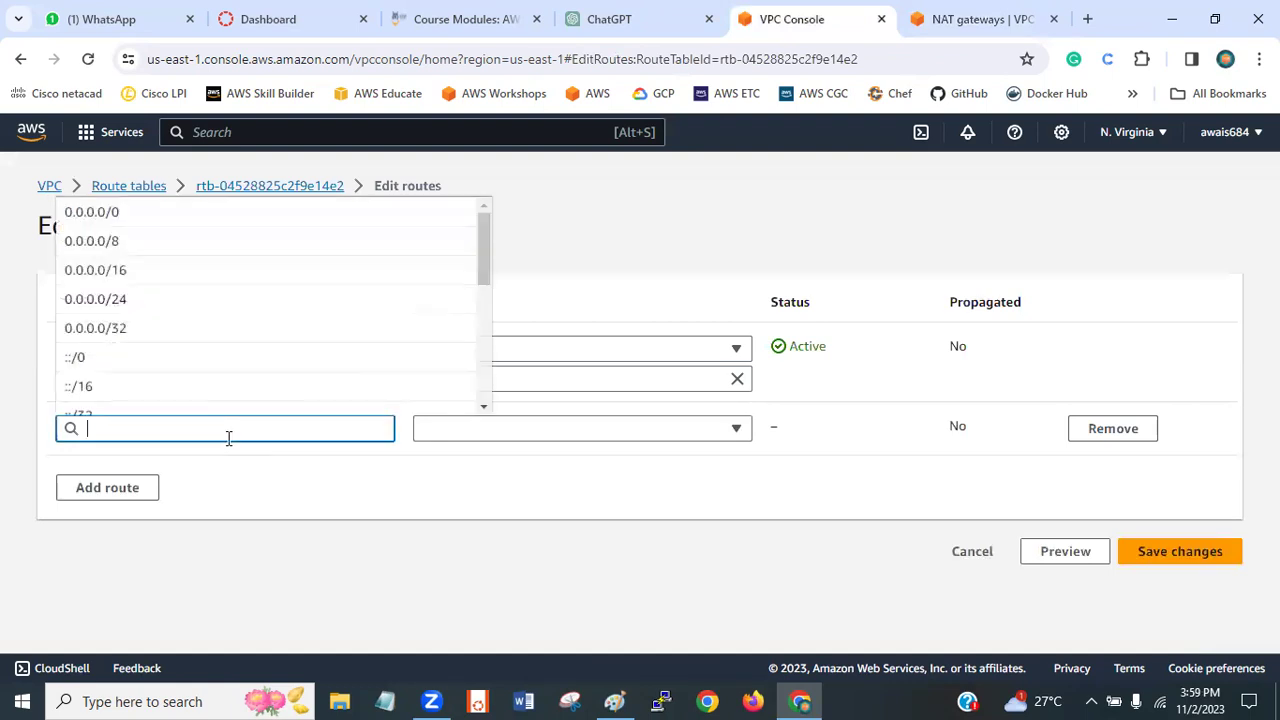
{"action": "left_click", "coordinate": [170, 216]}
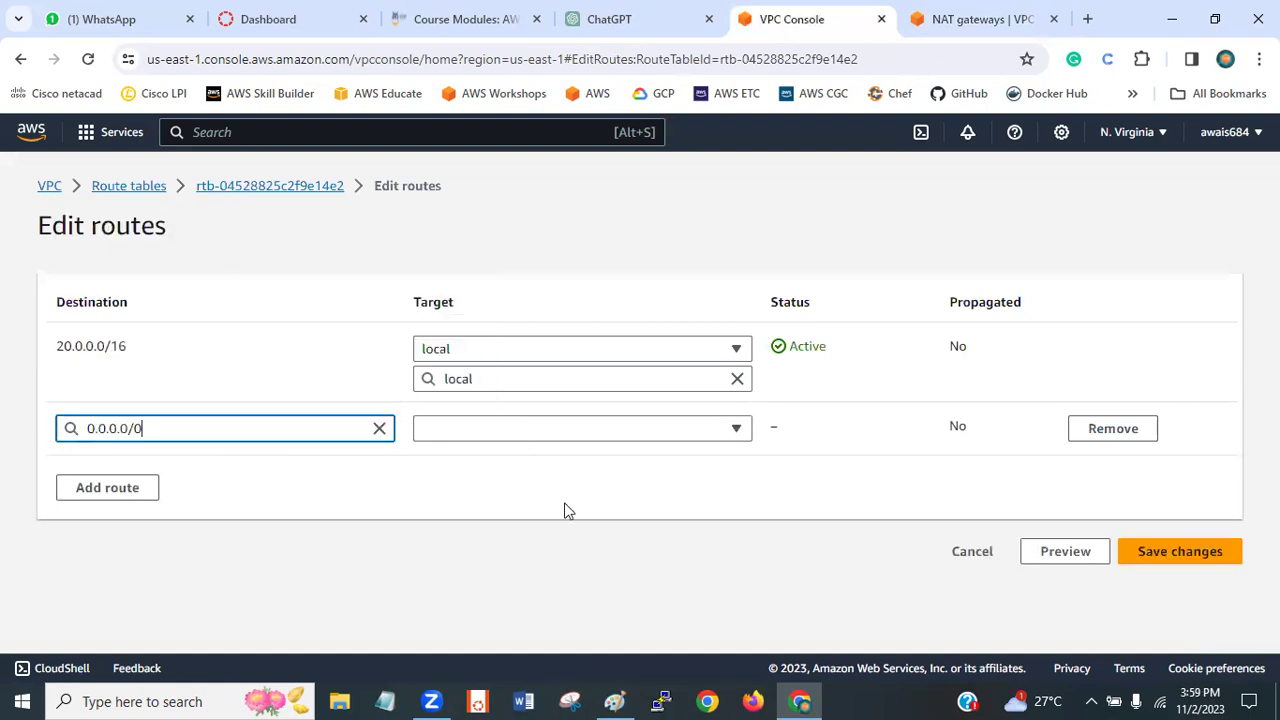
{"action": "left_click", "coordinate": [536, 438]}
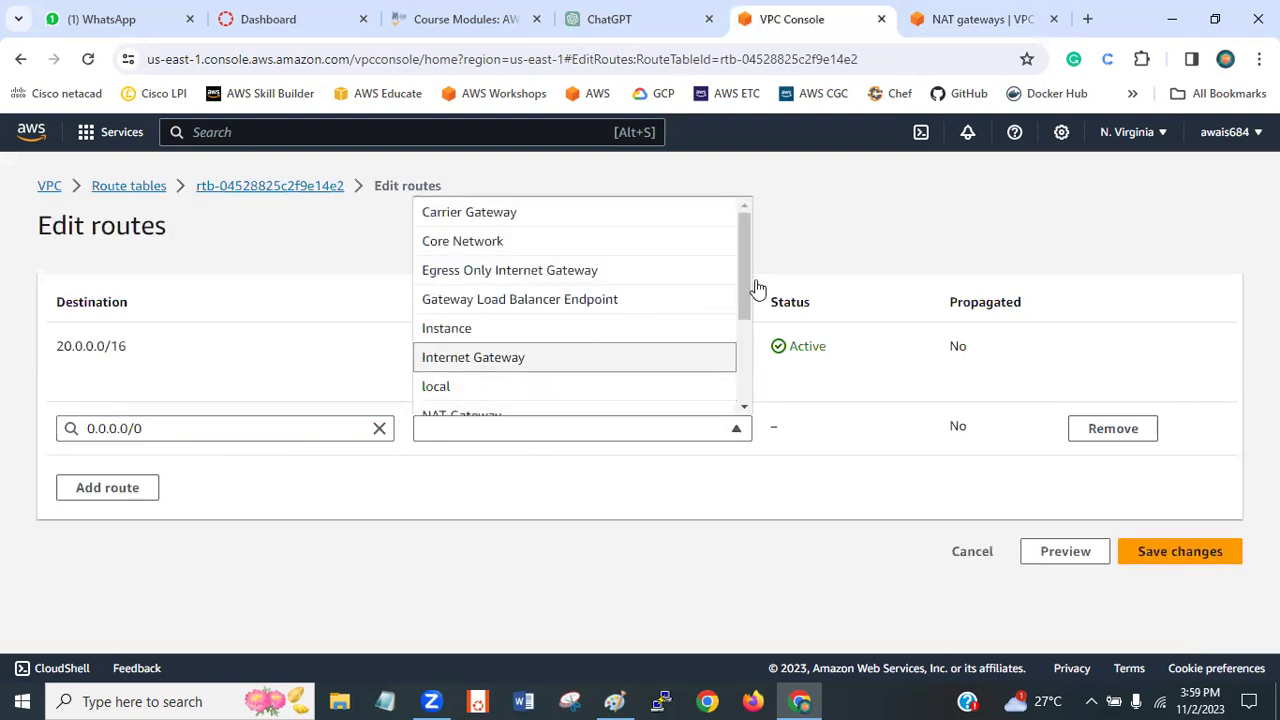
{"action": "scroll", "coordinate": [746, 294], "scroll_direction": "down", "scroll_amount": 1}
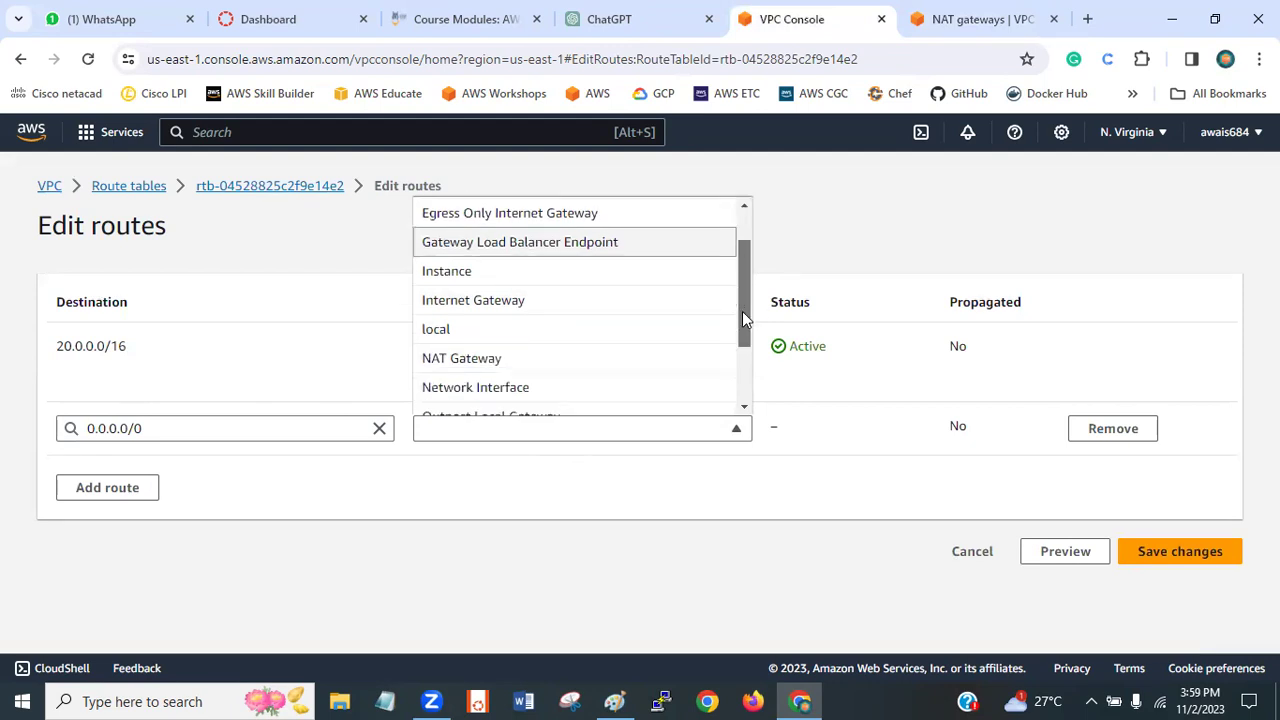
{"action": "left_click", "coordinate": [542, 365]}
{"action": "left_click", "coordinate": [534, 458]}
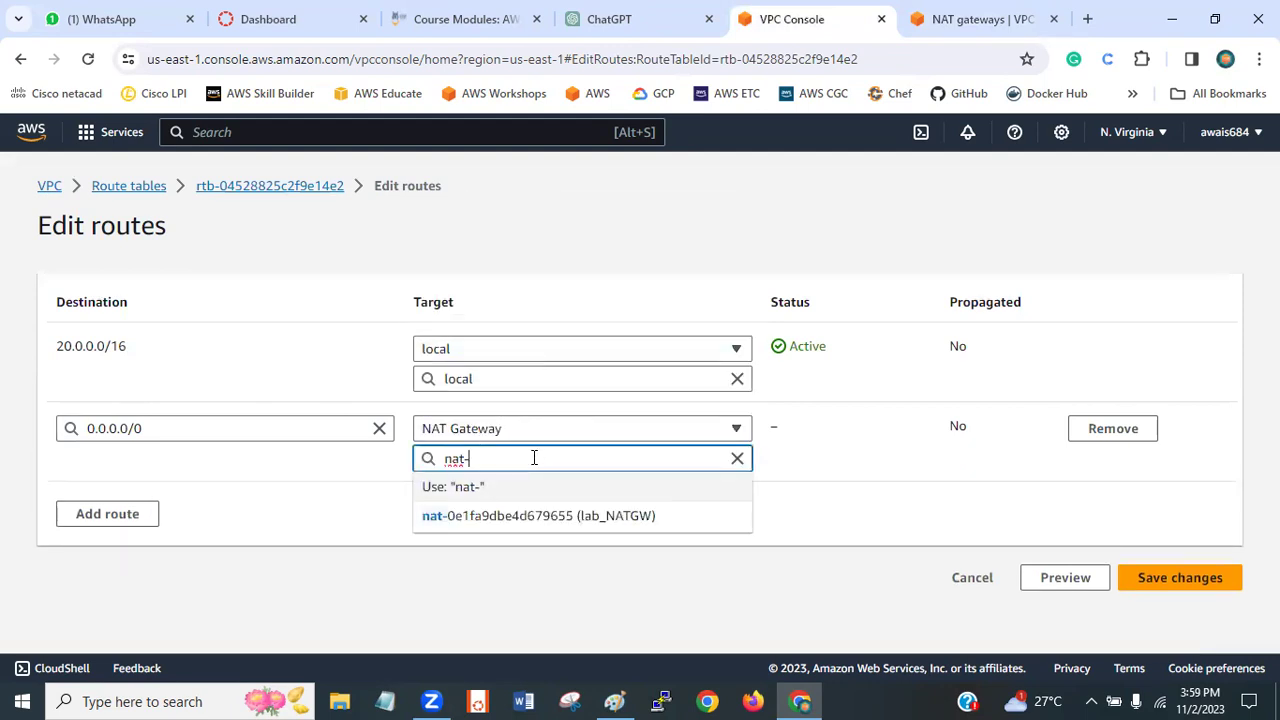
{"action": "left_click", "coordinate": [565, 516]}
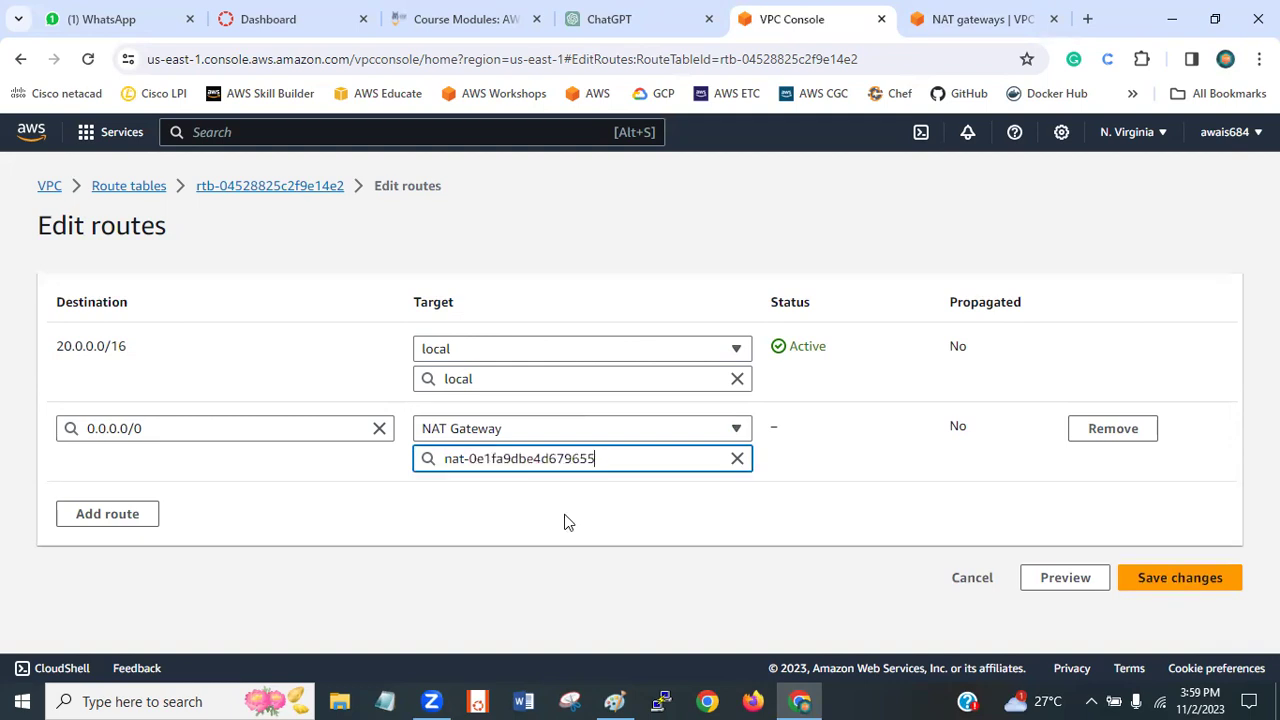
{"action": "left_click", "coordinate": [1198, 582]}
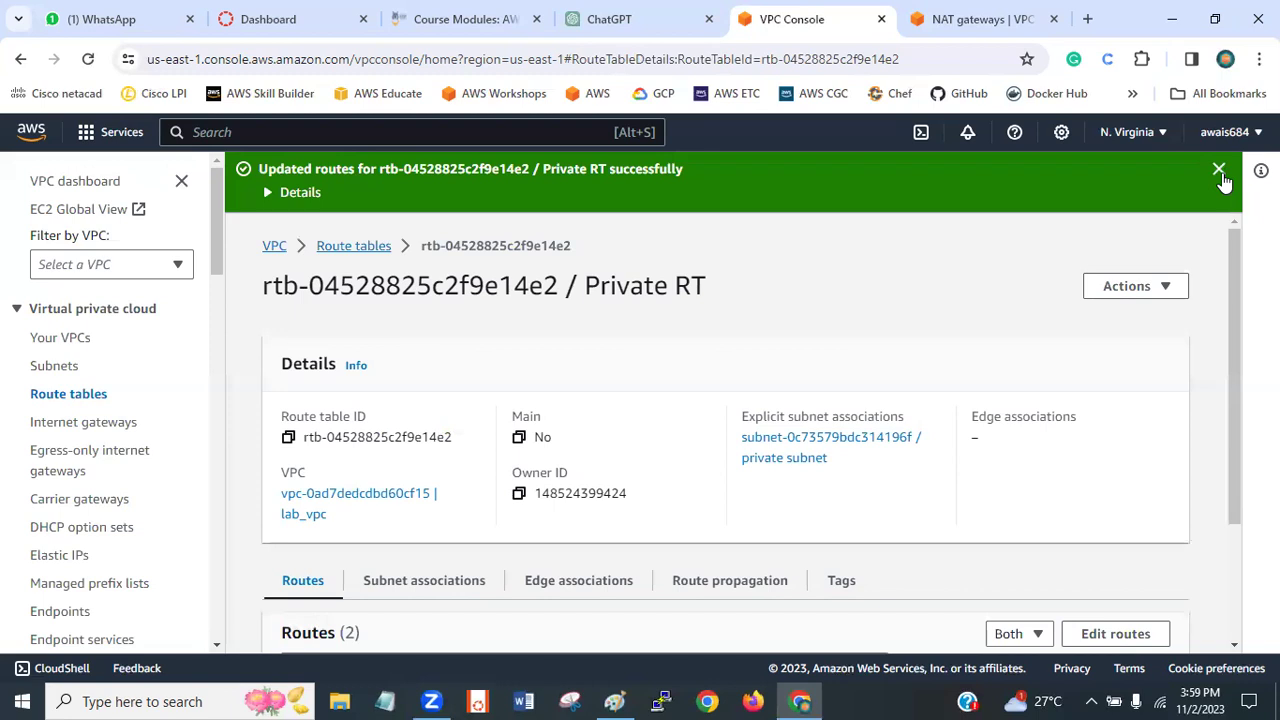
{"action": "left_click", "coordinate": [1220, 171]}
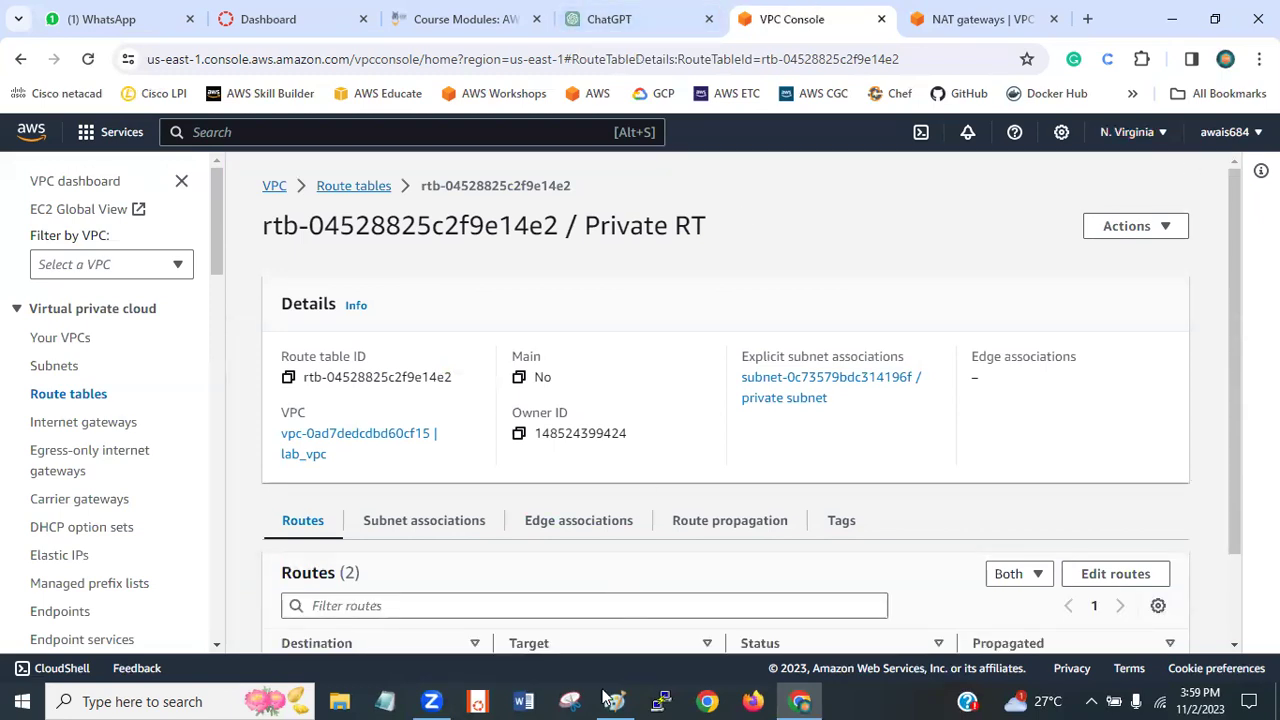
- Write nat in the private route table box of the Paint VPC diagram and return to the console's route tables list
{"action": "mouse_move", "coordinate": [13, 541]}
{"action": "left_mouse_down"}
{"action": "mouse_move", "coordinate": [35, 563]}
{"action": "mouse_move", "coordinate": [50, 542]}
{"action": "mouse_move", "coordinate": [72, 545]}
{"action": "mouse_move", "coordinate": [70, 514]}
{"action": "left_mouse_up"}
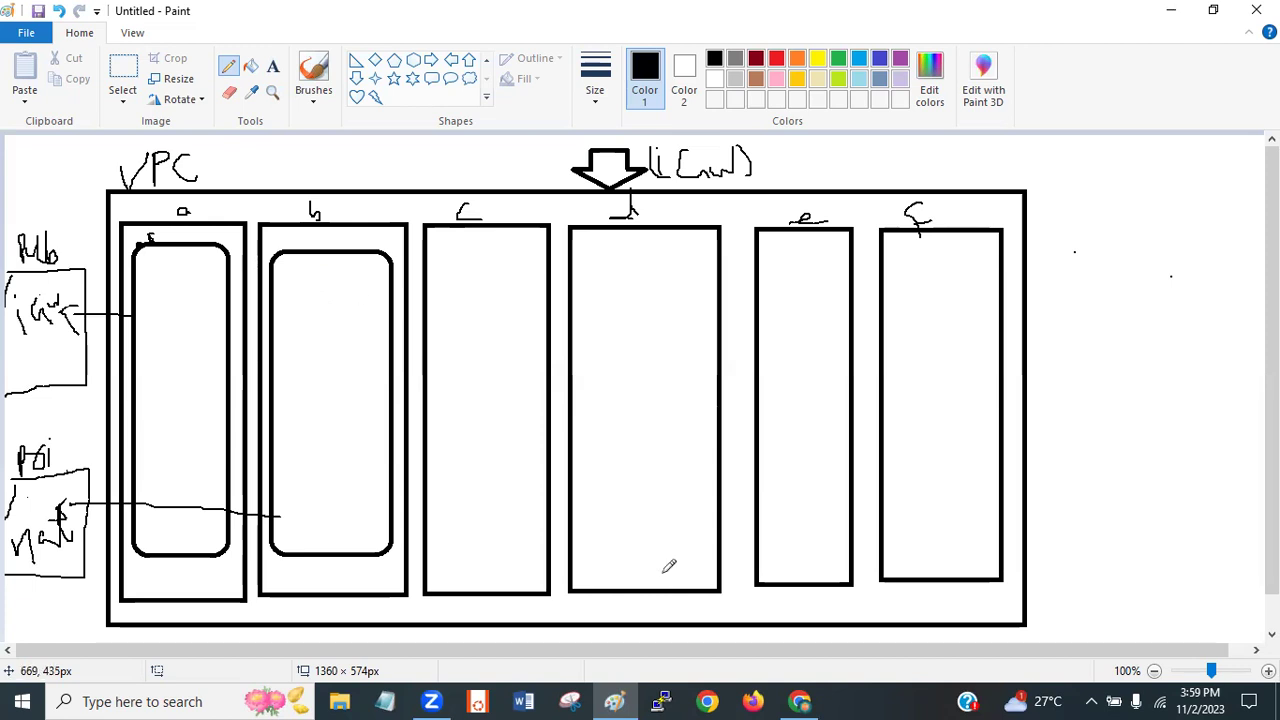
{"action": "left_click", "coordinate": [799, 701]}
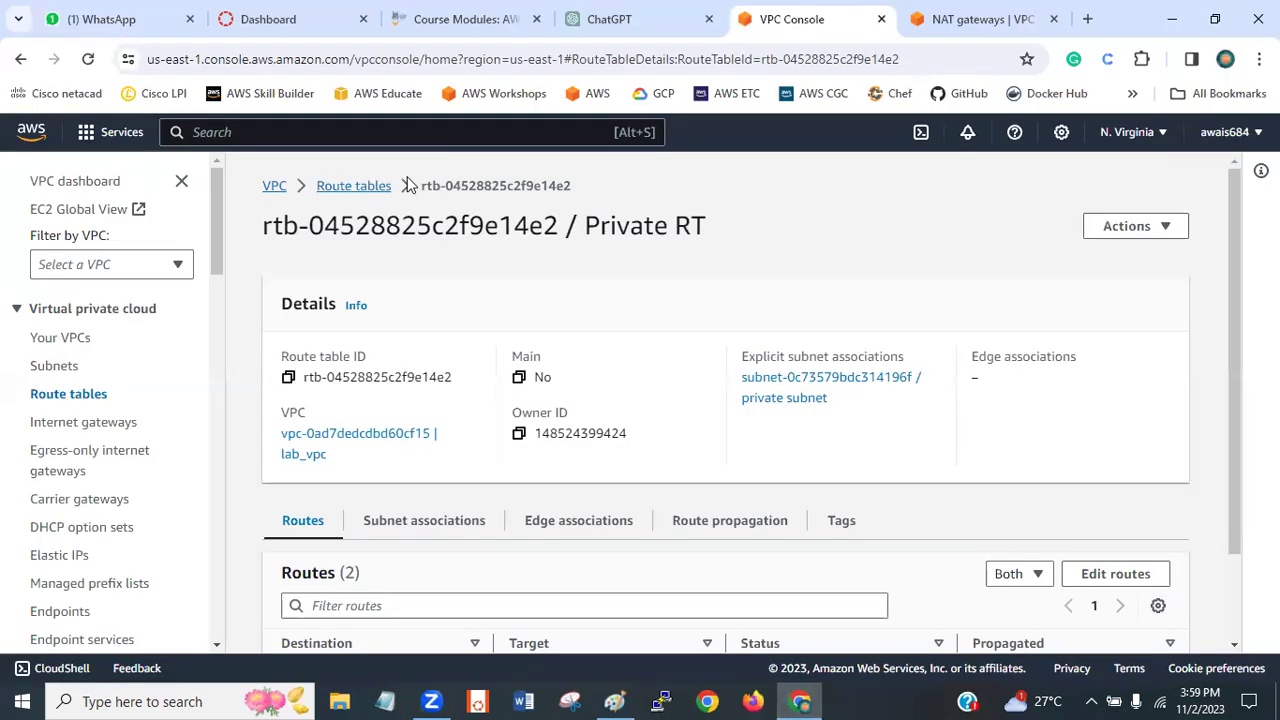
{"action": "left_click", "coordinate": [358, 187]}
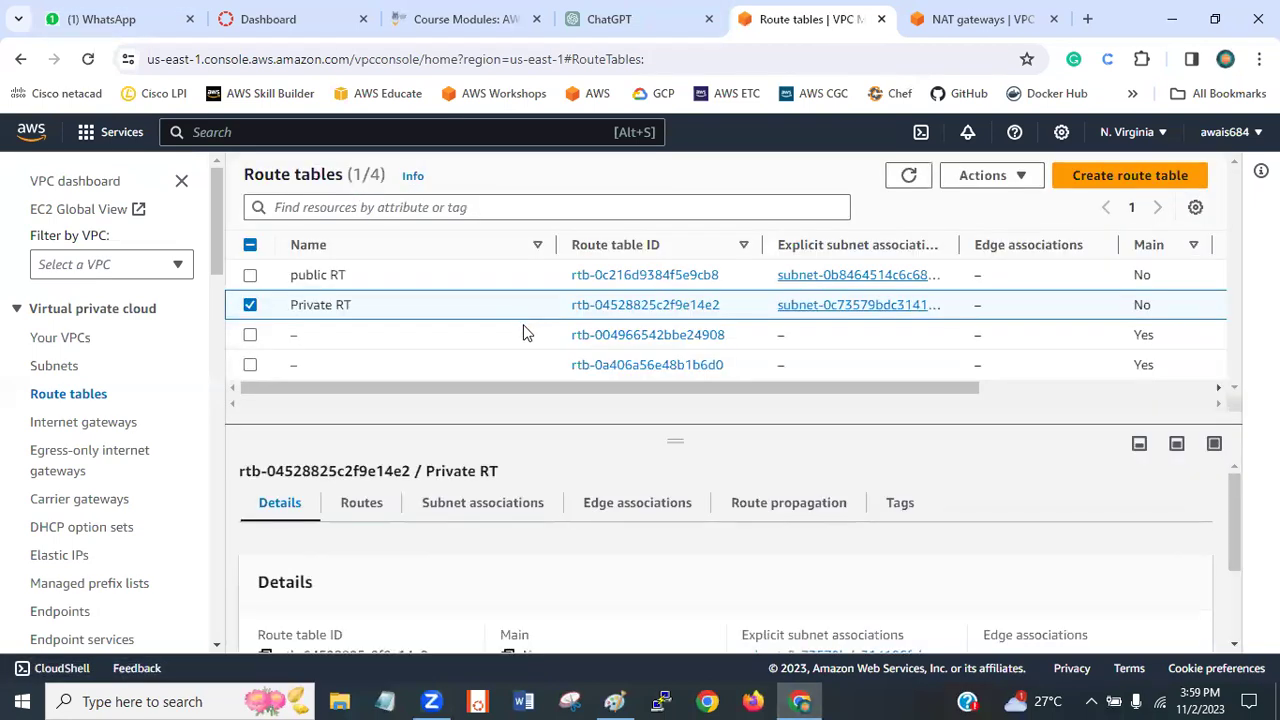
{"action": "left_click_drag", "start_coordinate": [549, 388], "coordinate": [300, 353]}
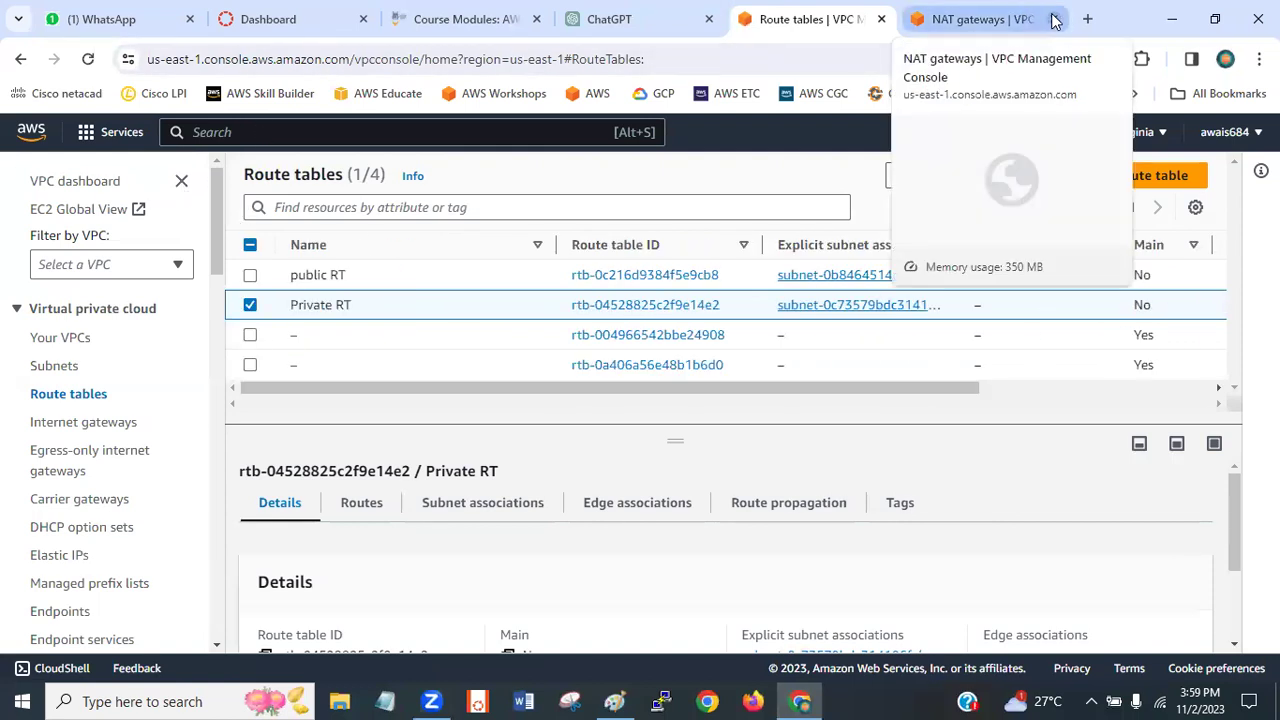
- Search the AWS services for ec2 and open the EC2 instances page, closing the extra NAT gateways page
{"action": "type", "text": "e"}
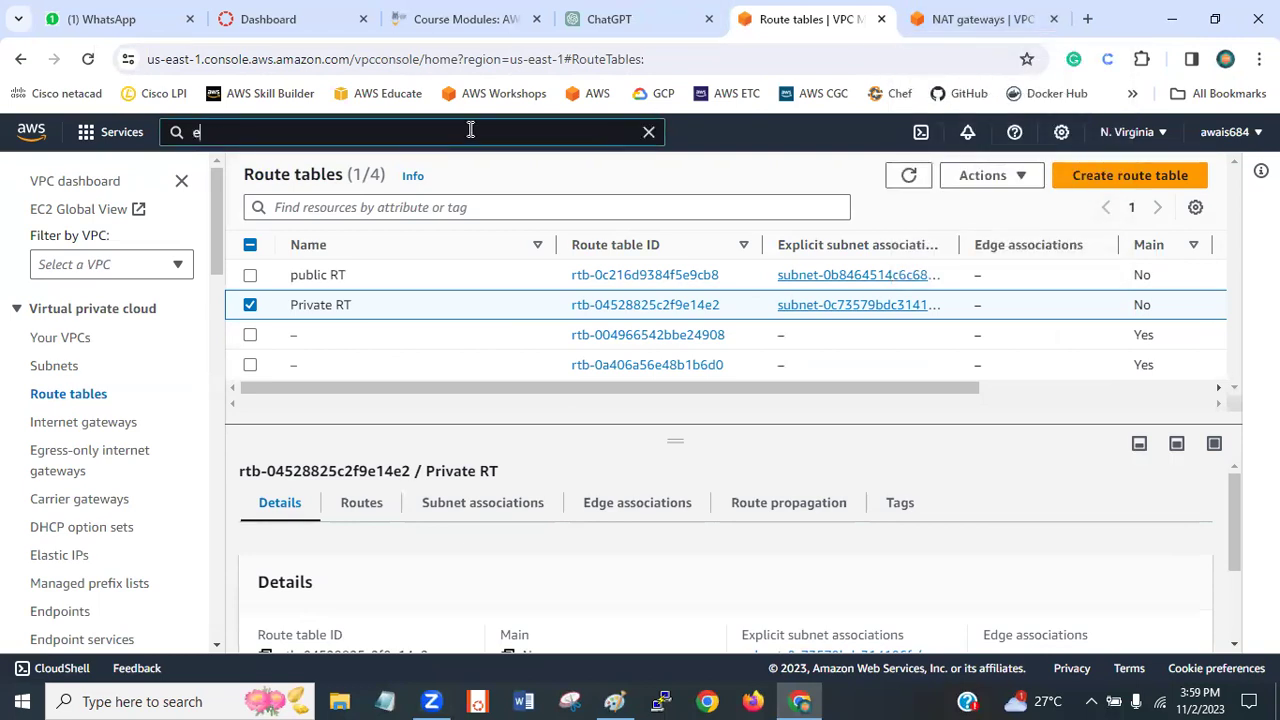
{"action": "type", "text": "c2"}
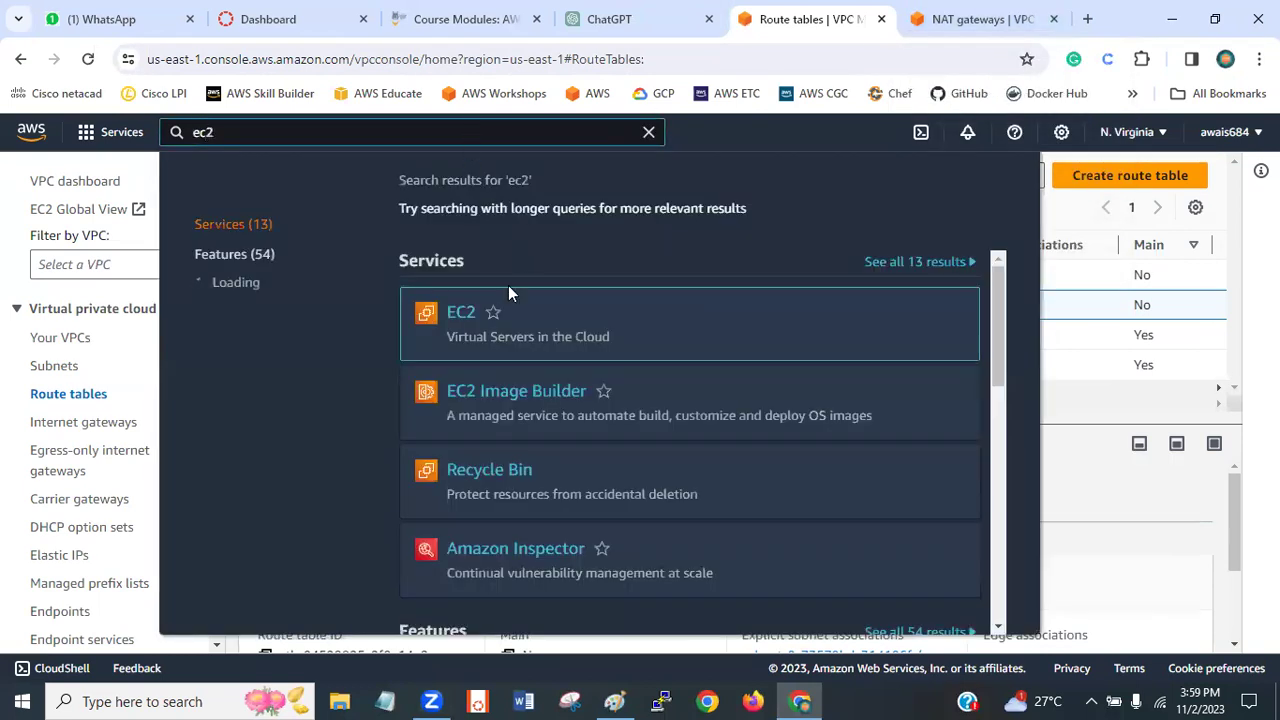
{"action": "left_click", "coordinate": [470, 318]}
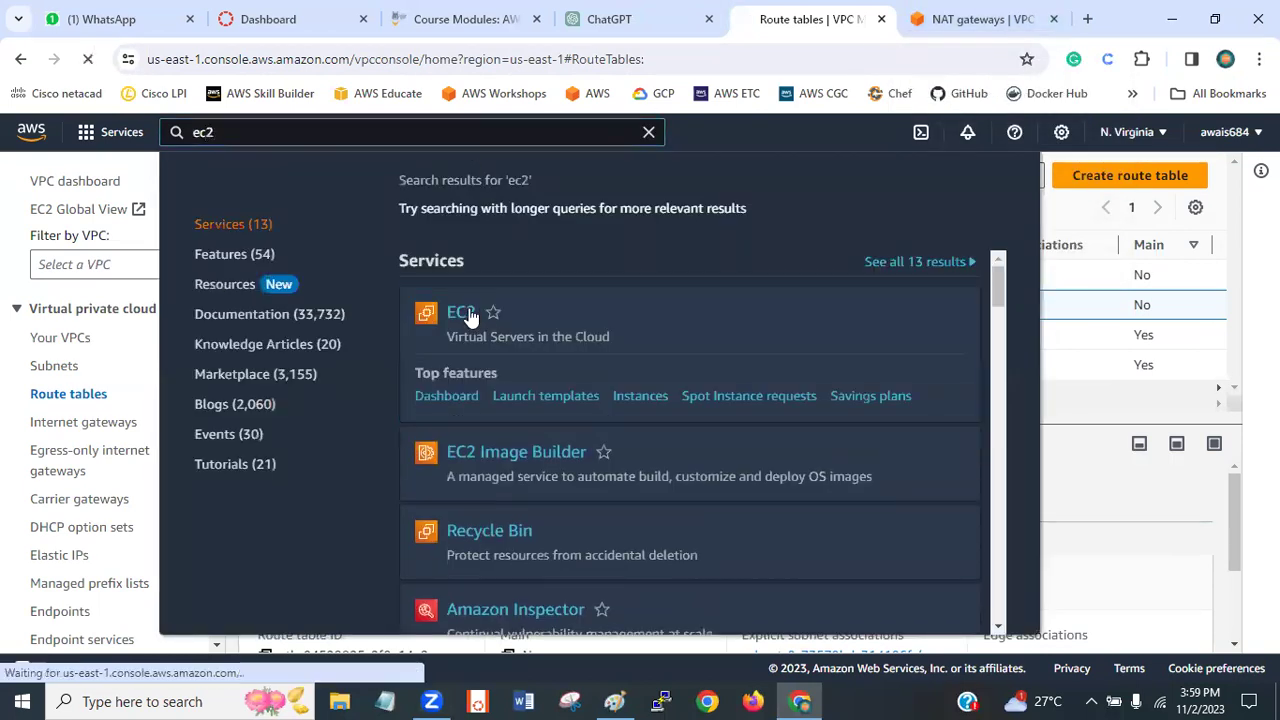
{"action": "left_click", "coordinate": [1053, 19]}
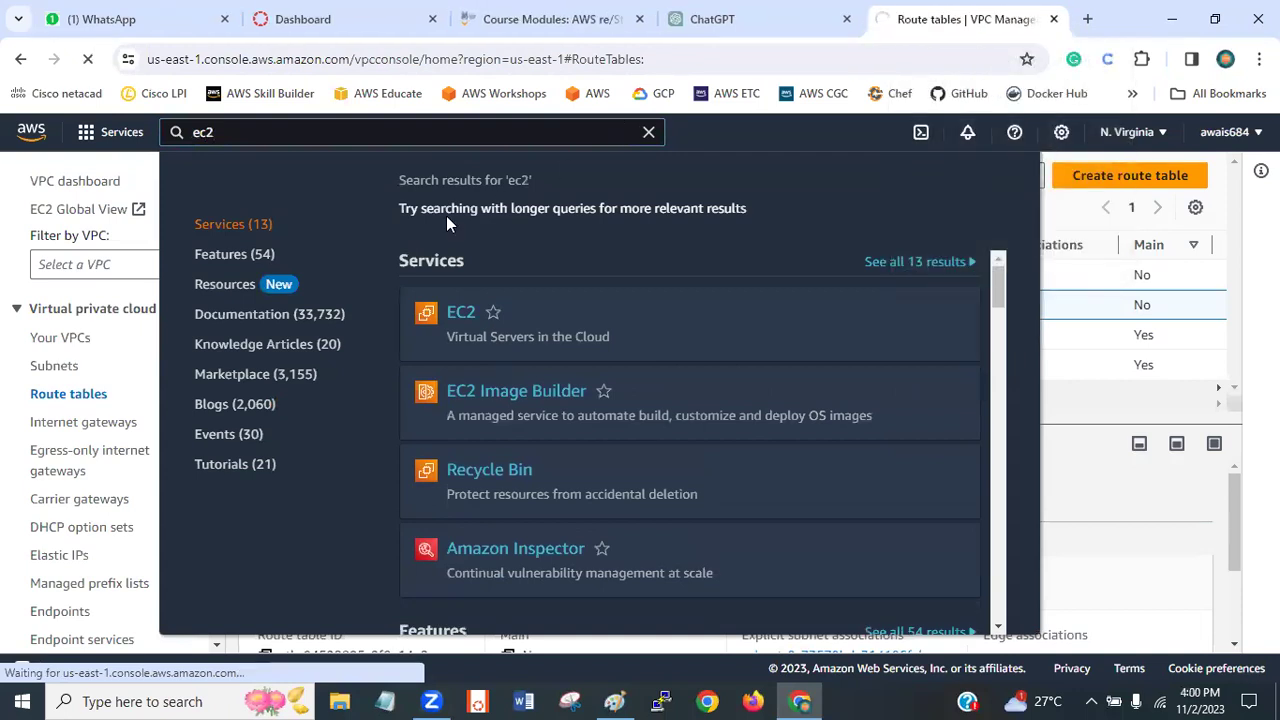
{"action": "left_click", "coordinate": [614, 700]}
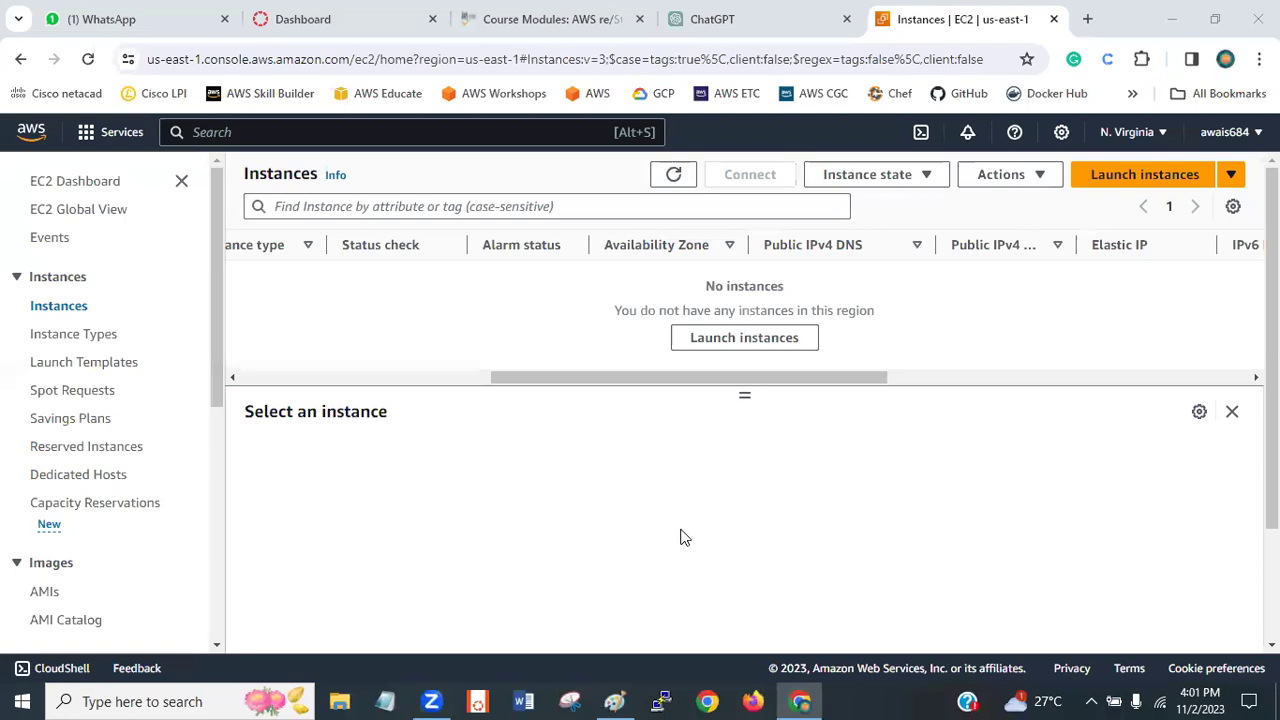
- Begin launching a new EC2 instance and name it public vm
{"action": "left_click", "coordinate": [740, 338]}
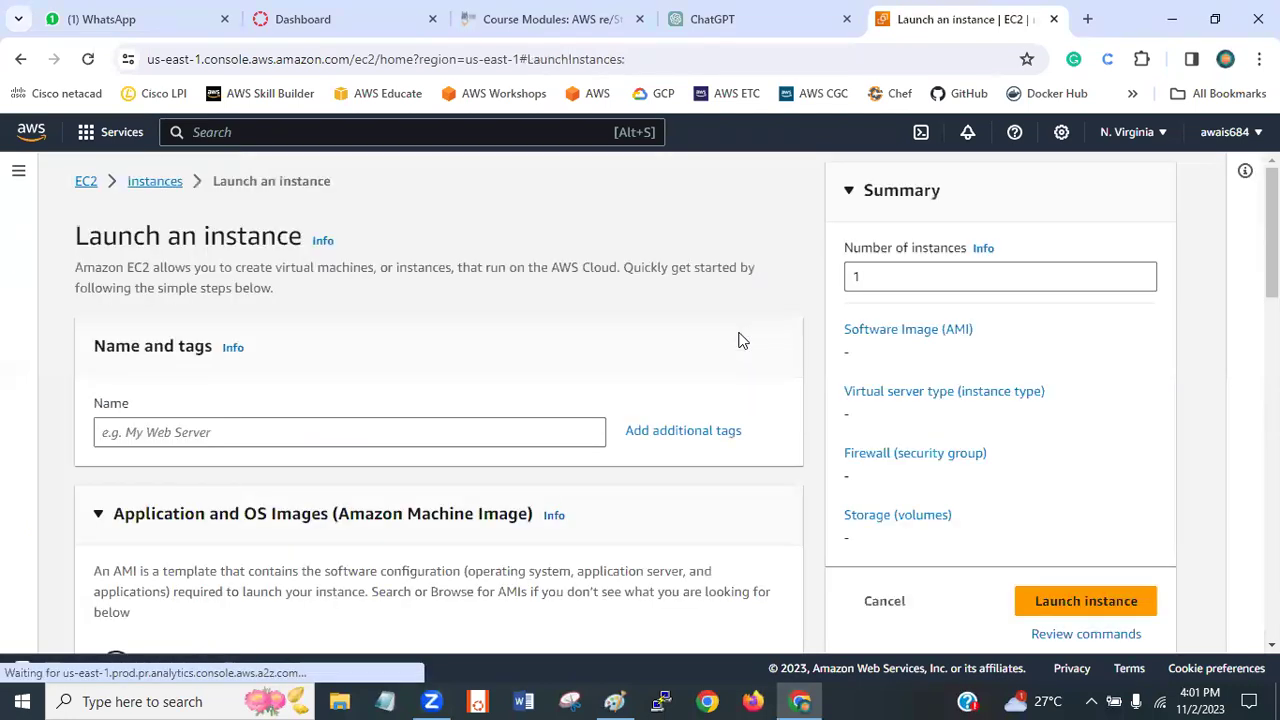
{"action": "left_click", "coordinate": [329, 440]}
{"action": "type", "text": "l"}
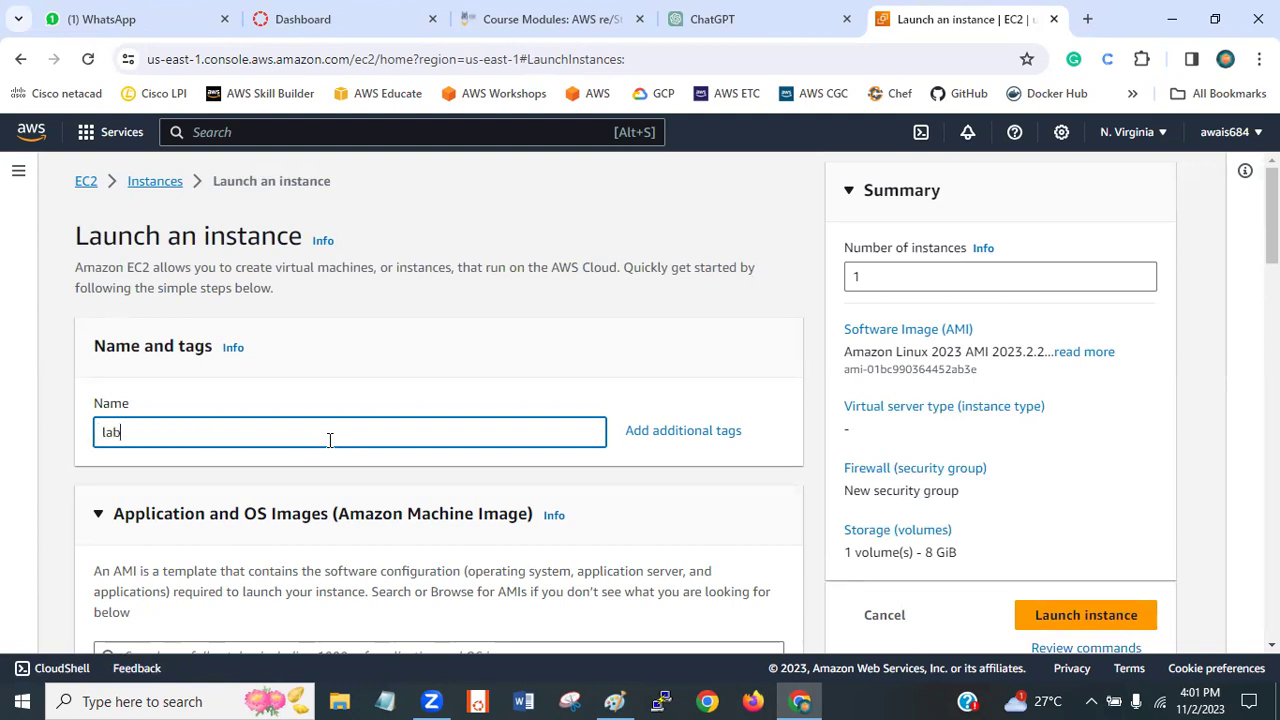
{"action": "key", "text": "BackSpace"}
{"action": "type", "text": "pub;"}
{"action": "key", "text": "BackSpace"}
- Choose n-vir-key as the instance's login key pair and open its network settings for editing
{"action": "scroll", "coordinate": [440, 400], "scroll_direction": "down", "scroll_amount": 5}
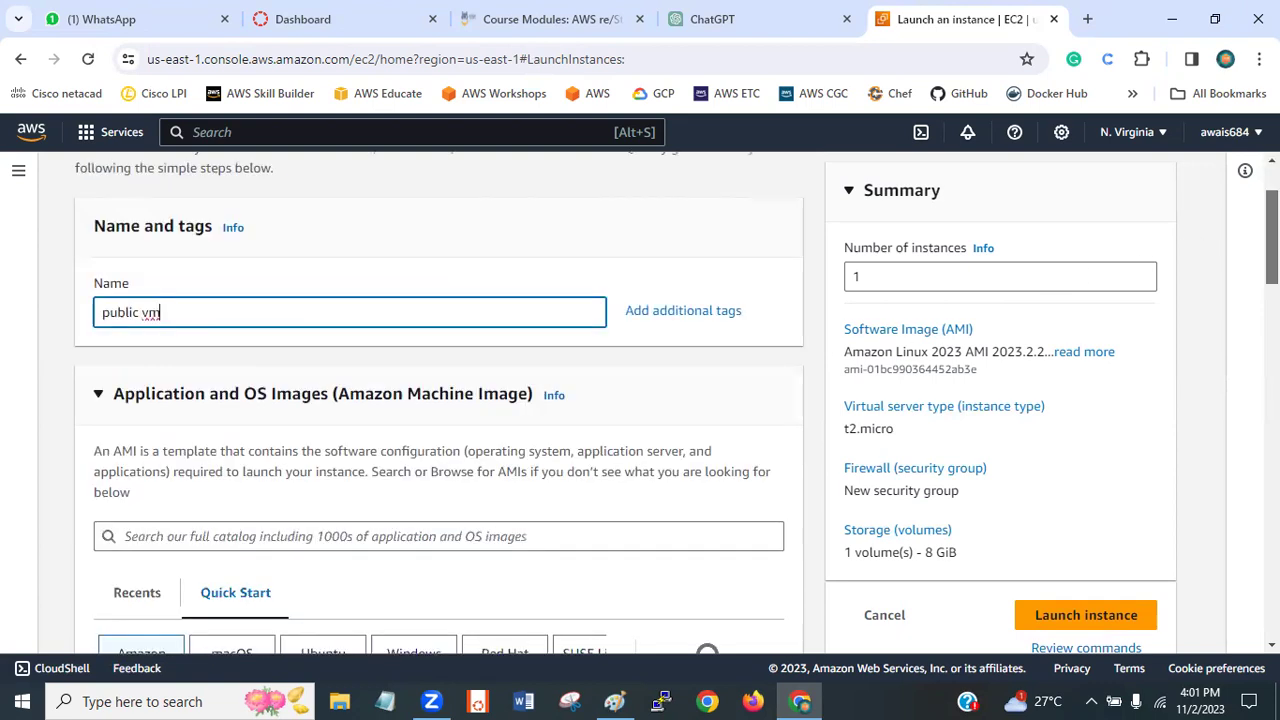
{"action": "scroll", "coordinate": [440, 400], "scroll_direction": "down", "scroll_amount": 5}
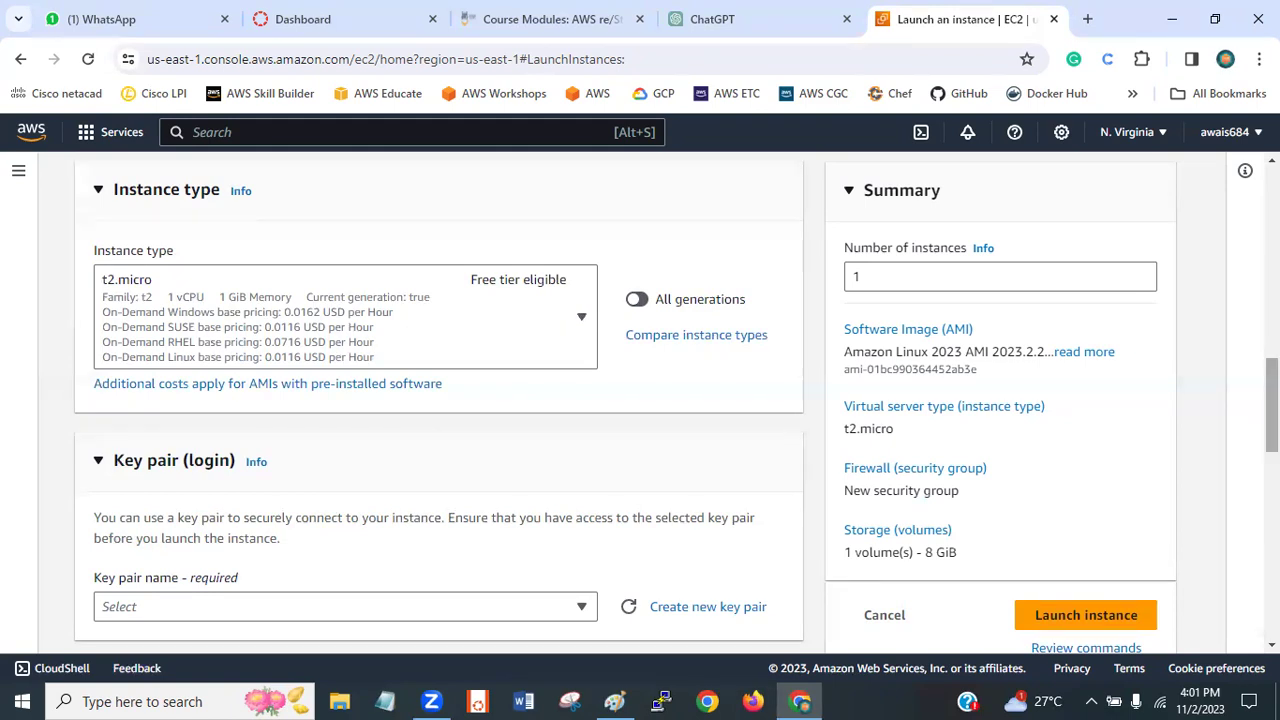
{"action": "scroll", "coordinate": [920, 462], "scroll_direction": "down", "scroll_amount": 3}
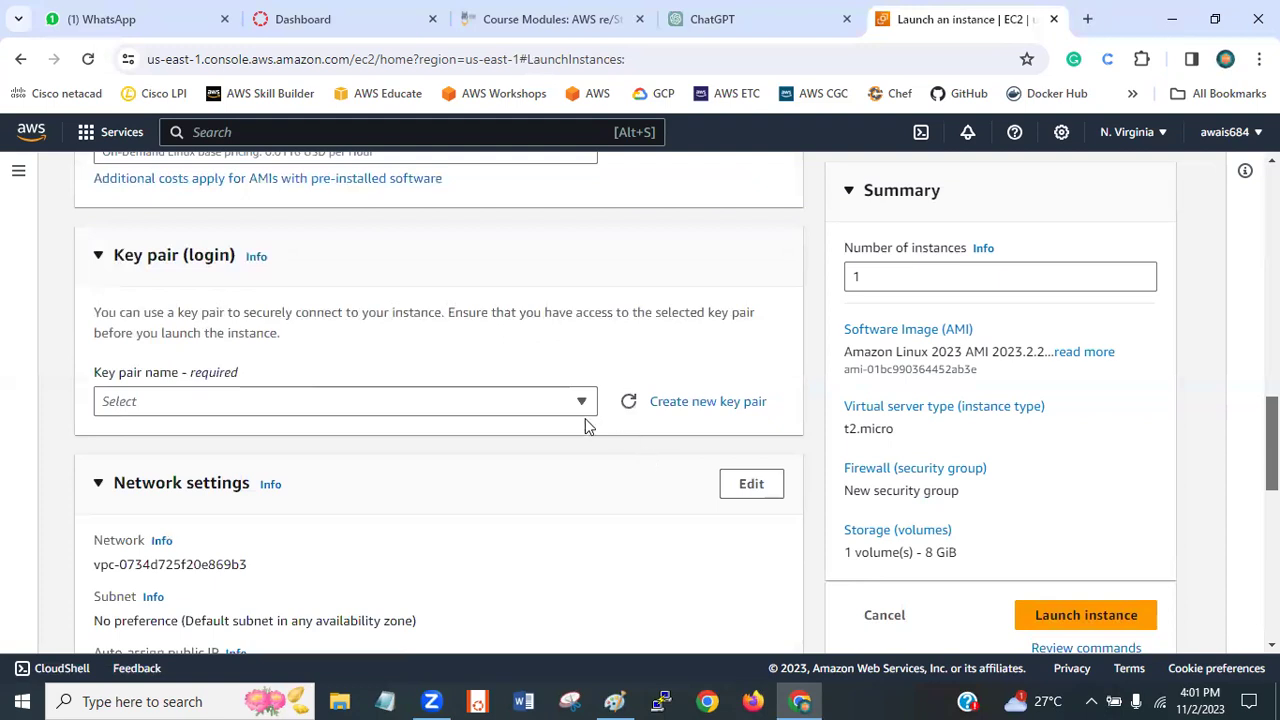
{"action": "left_click", "coordinate": [580, 402]}
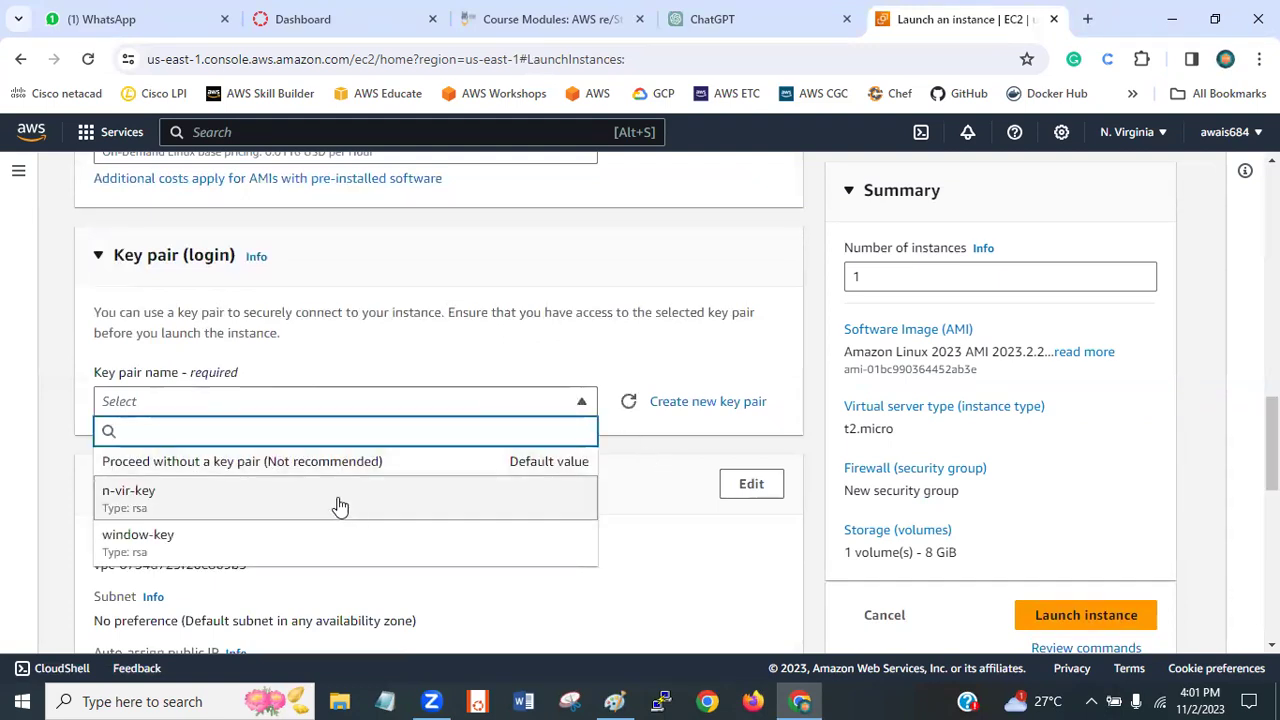
{"action": "left_click", "coordinate": [340, 505]}
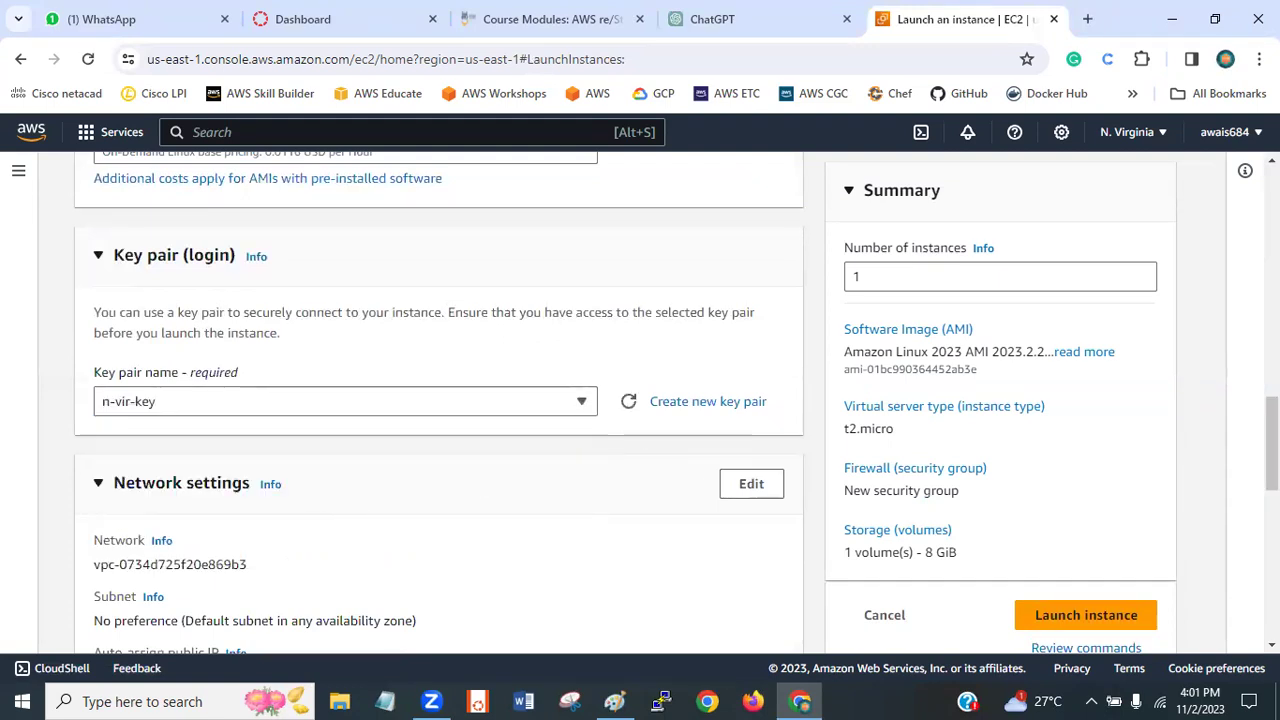
{"action": "scroll", "coordinate": [440, 400], "scroll_direction": "down", "scroll_amount": 2}
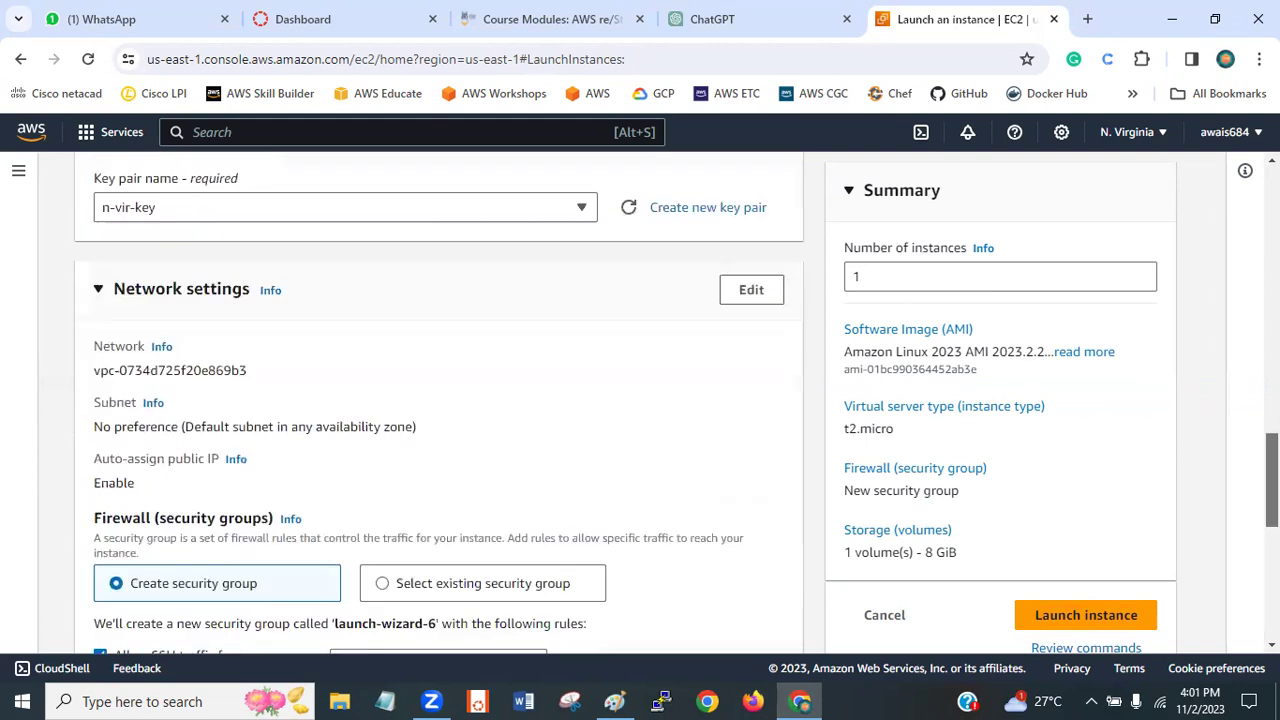
{"action": "left_click", "coordinate": [752, 291]}
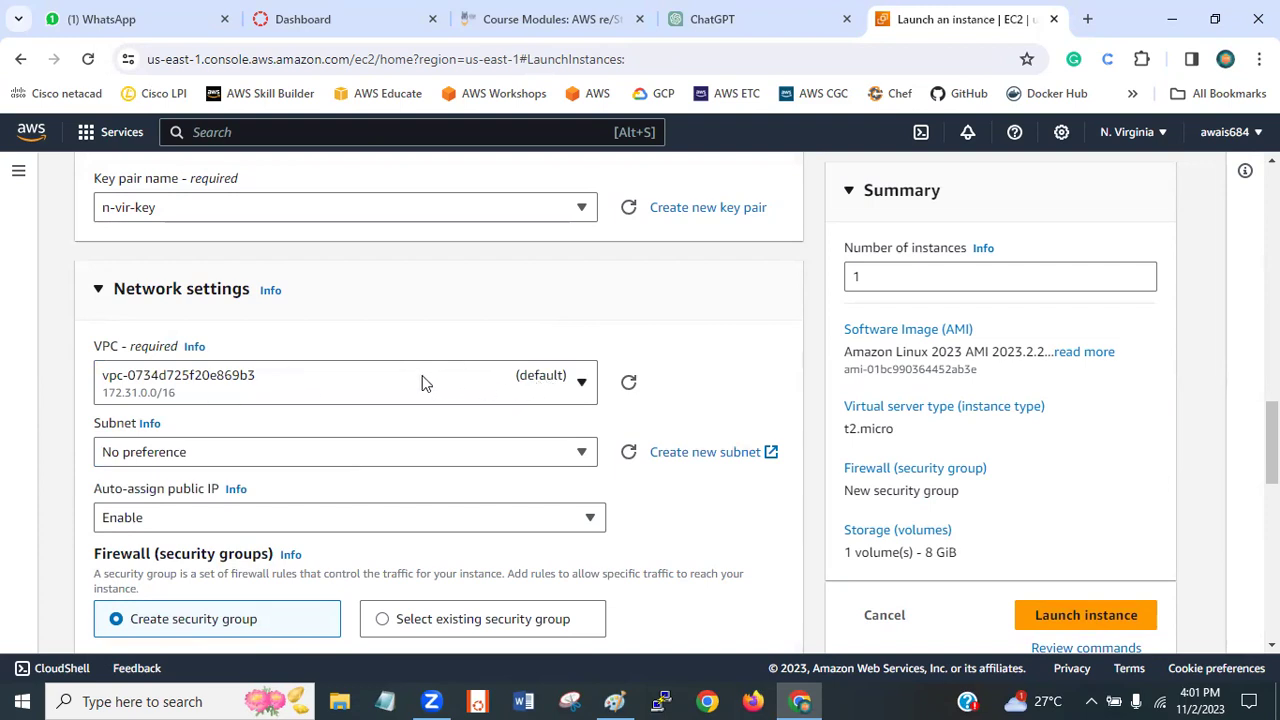
- Set the instance's network to the VPC lab_vpc and its subnet to the public subnet 20.0.0.0/24
{"action": "left_click", "coordinate": [568, 390]}
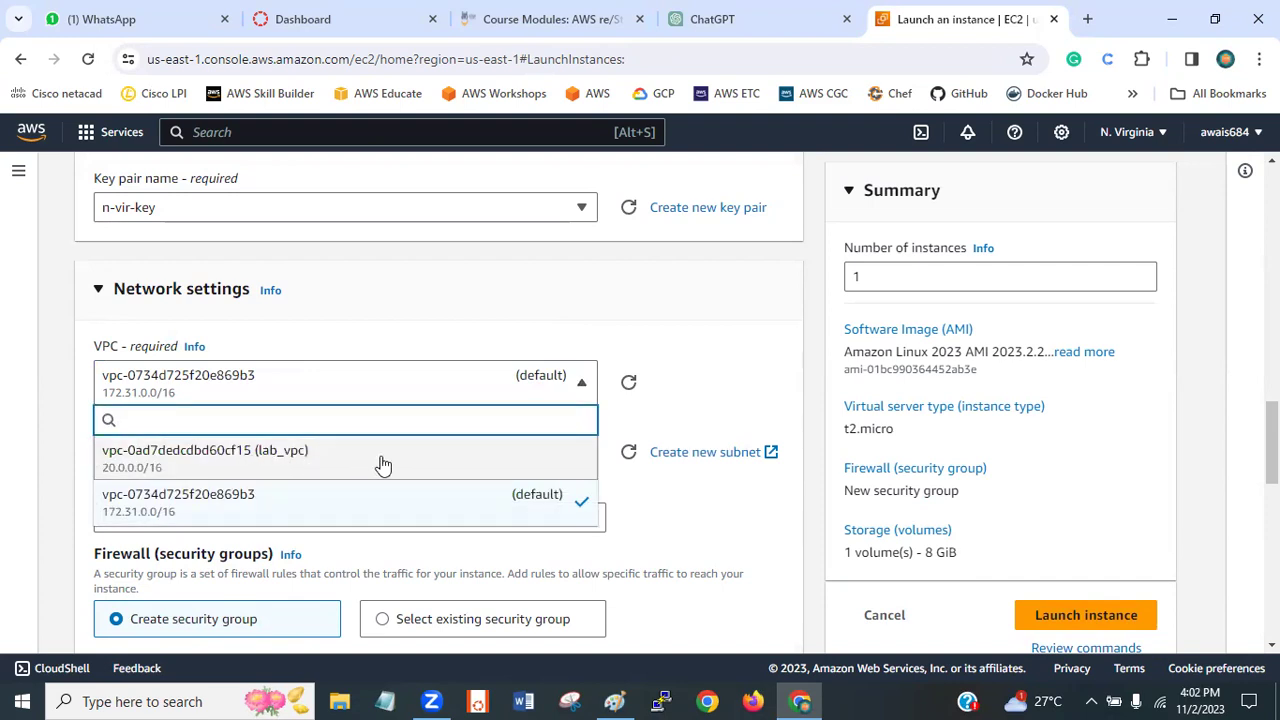
{"action": "left_click", "coordinate": [301, 458]}
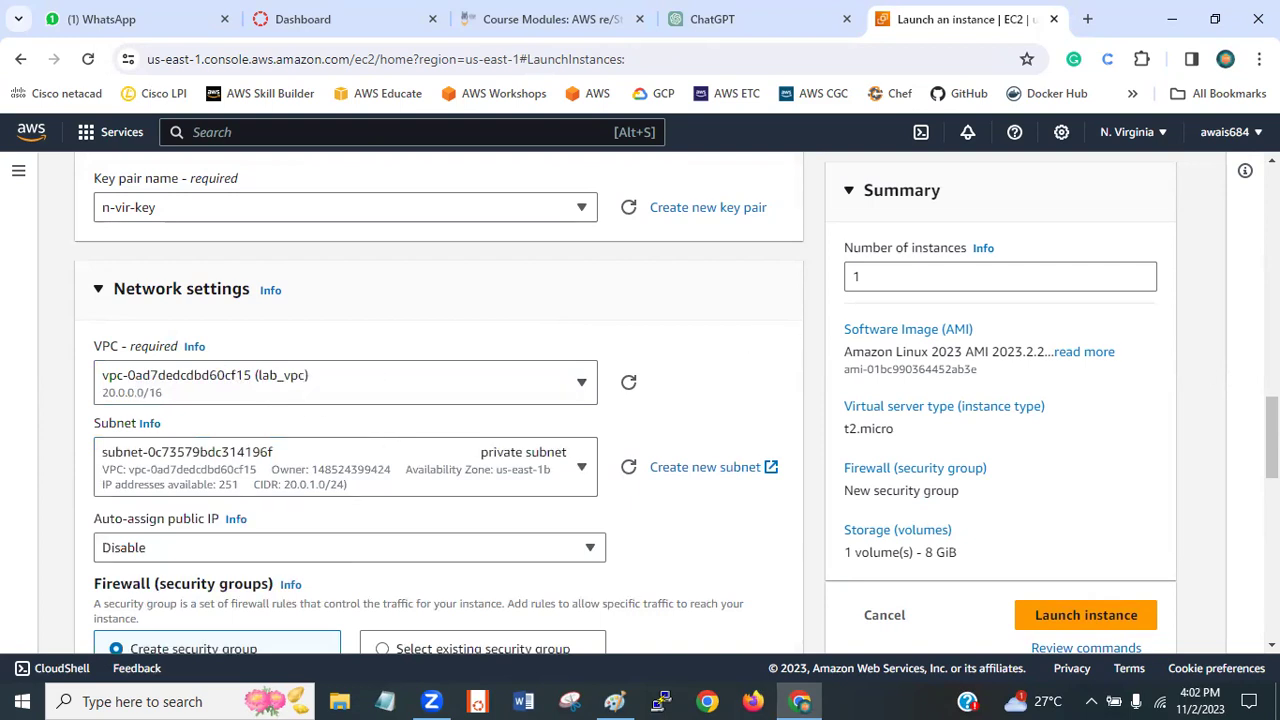
{"action": "scroll", "coordinate": [586, 426], "scroll_direction": "down", "scroll_amount": 1}
{"action": "scroll", "coordinate": [586, 426], "scroll_direction": "up", "scroll_amount": 1}
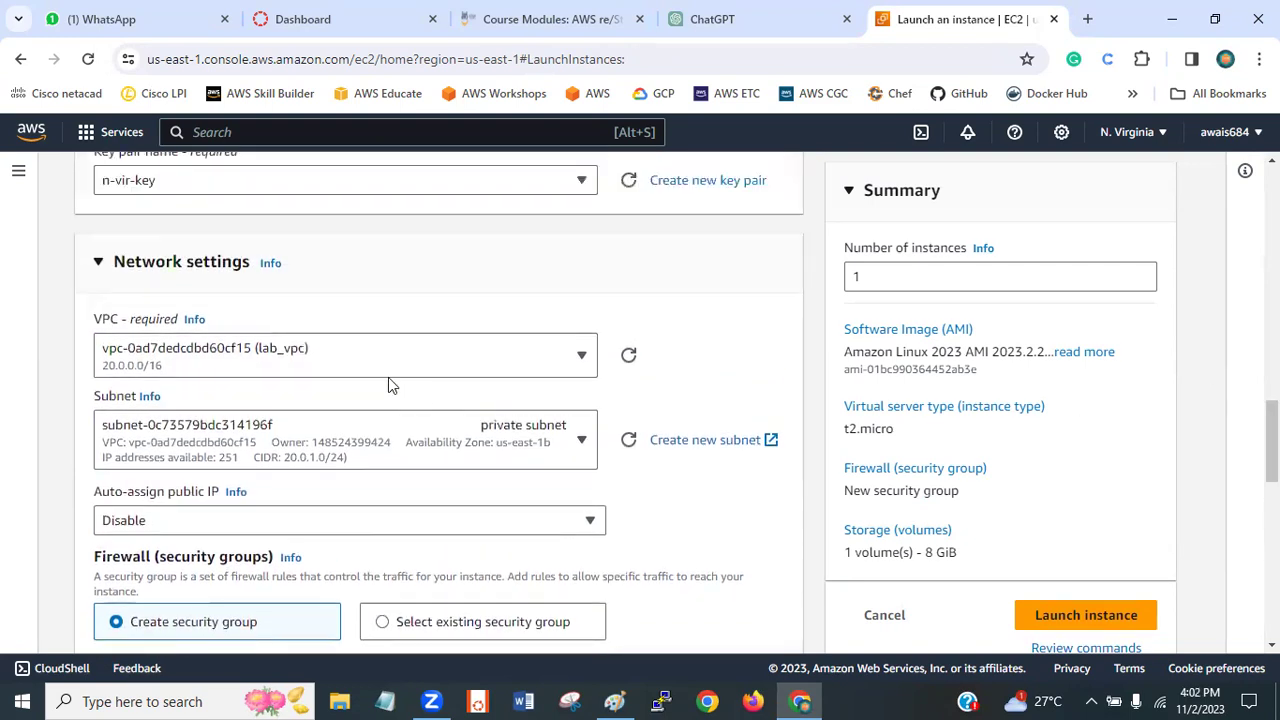
{"action": "left_click", "coordinate": [532, 450]}
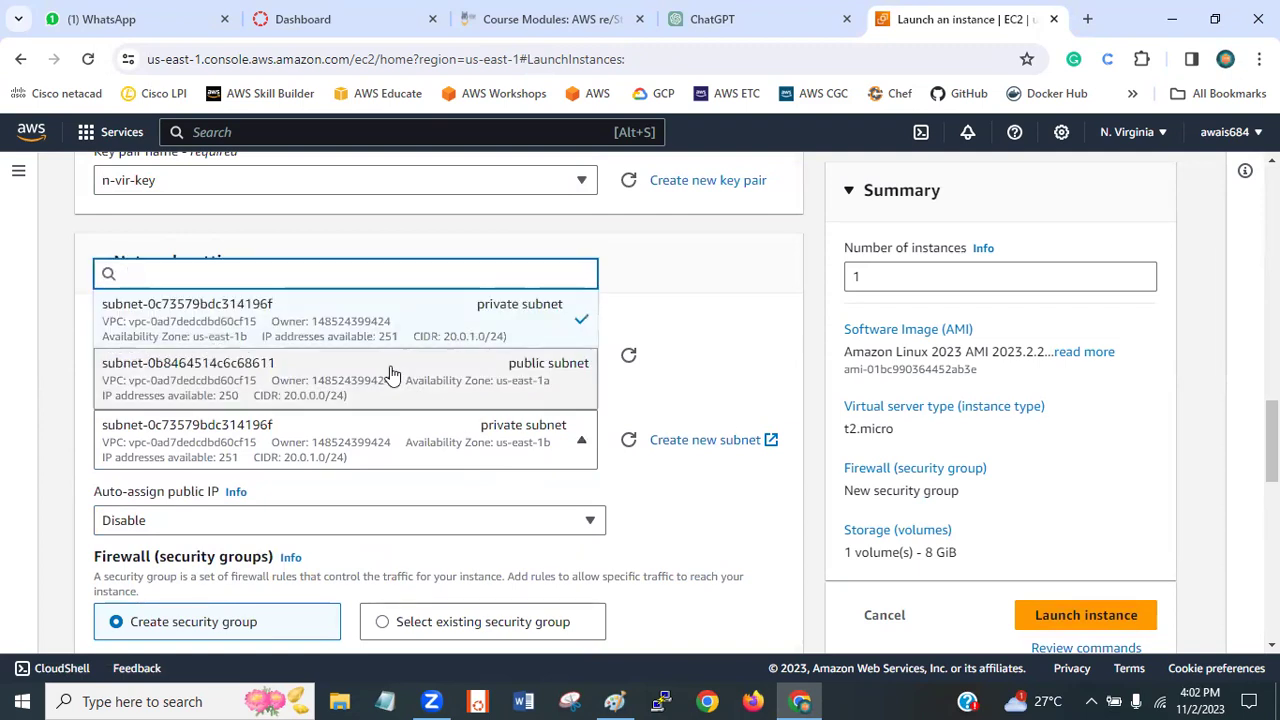
{"action": "left_click", "coordinate": [508, 378]}
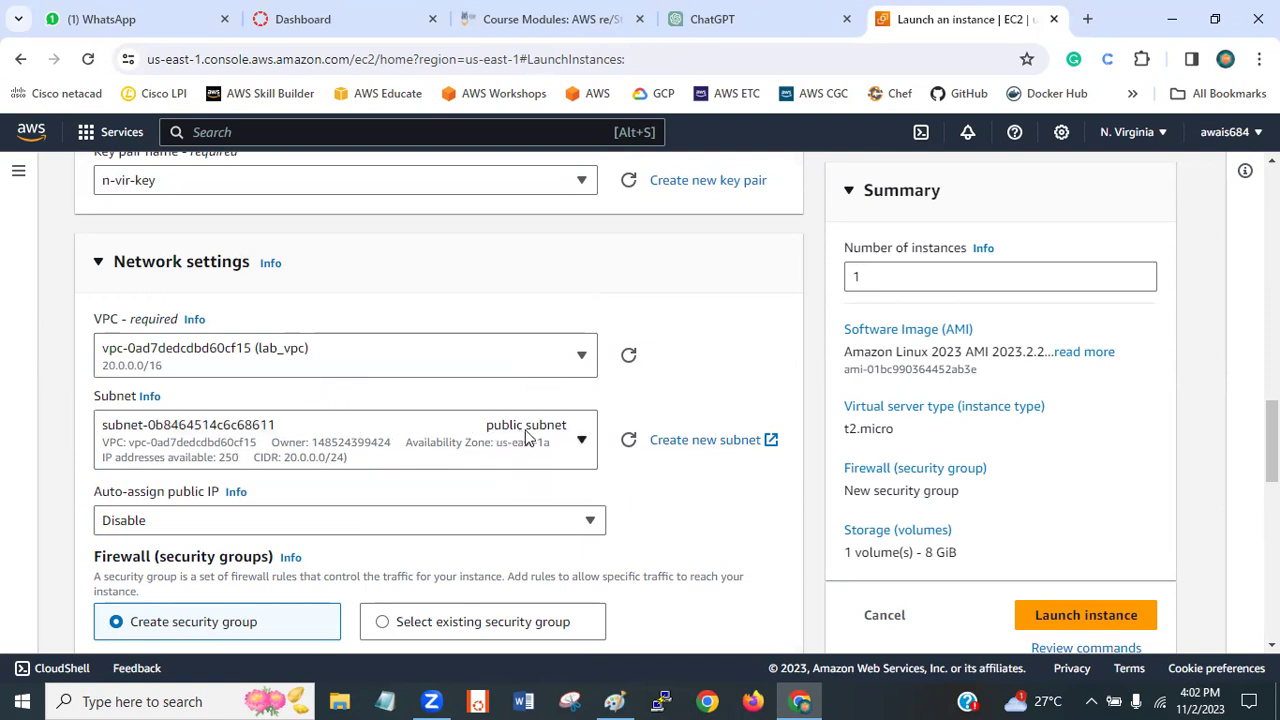
- Enable automatic public IP assignment for the instance
{"action": "scroll", "coordinate": [440, 400], "scroll_direction": "down", "scroll_amount": 2}
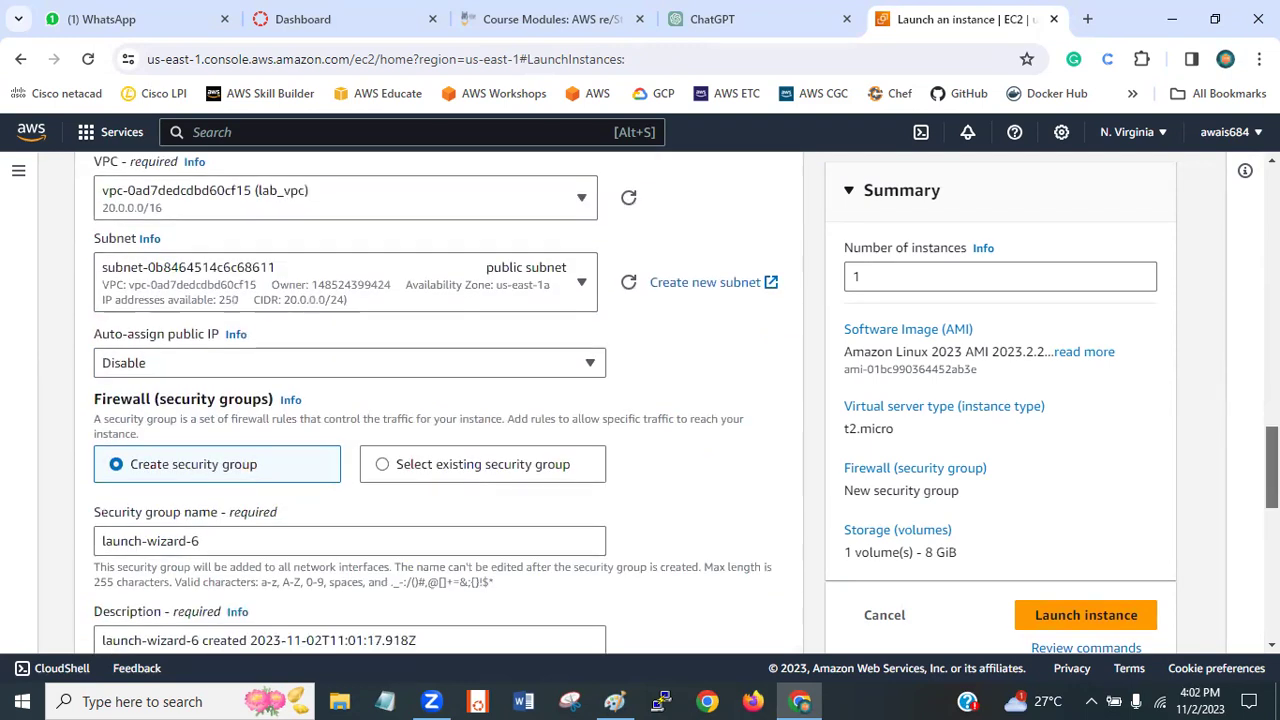
{"action": "left_click", "coordinate": [517, 372]}
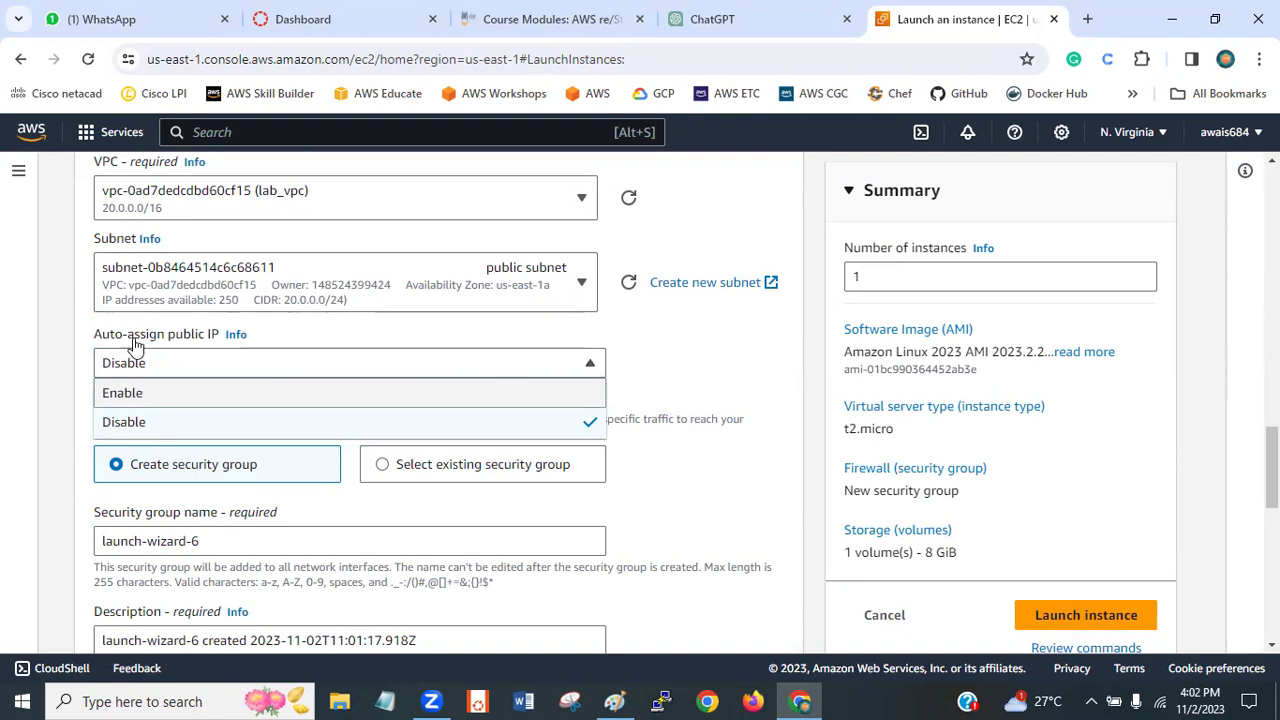
{"action": "left_click", "coordinate": [135, 392]}
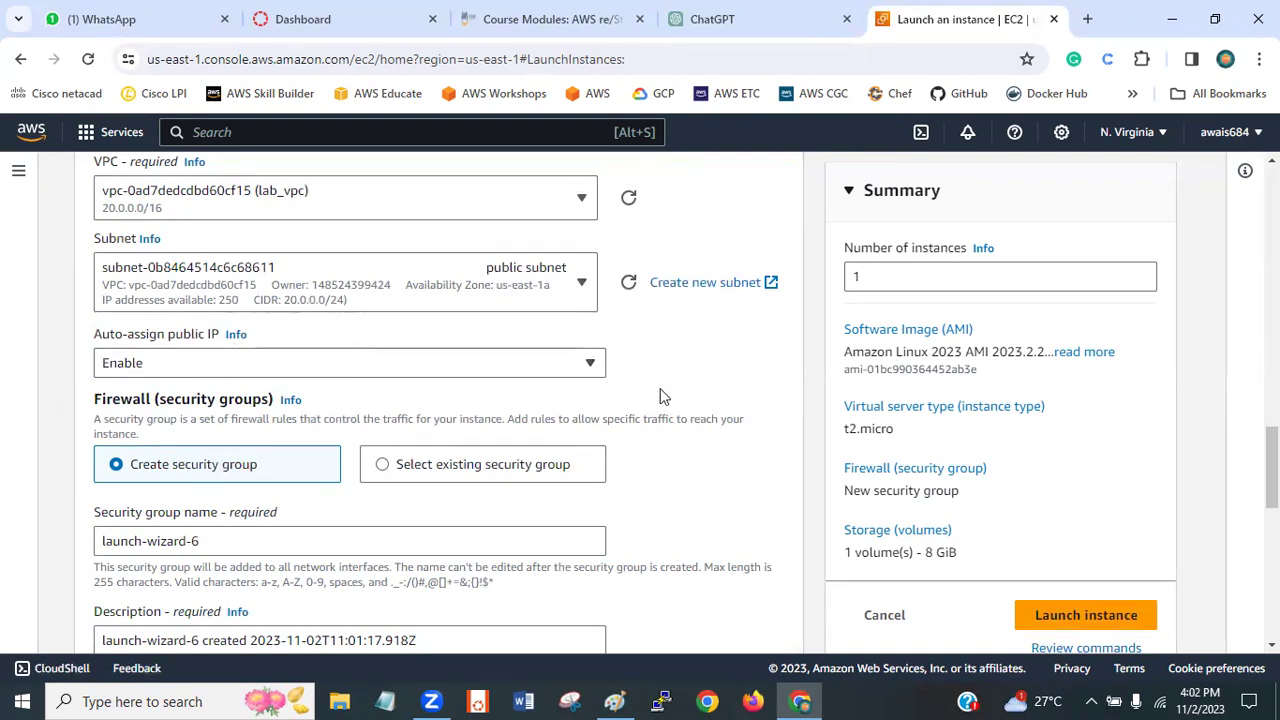
{"action": "scroll", "coordinate": [1268, 480], "scroll_direction": "down", "scroll_amount": 3}
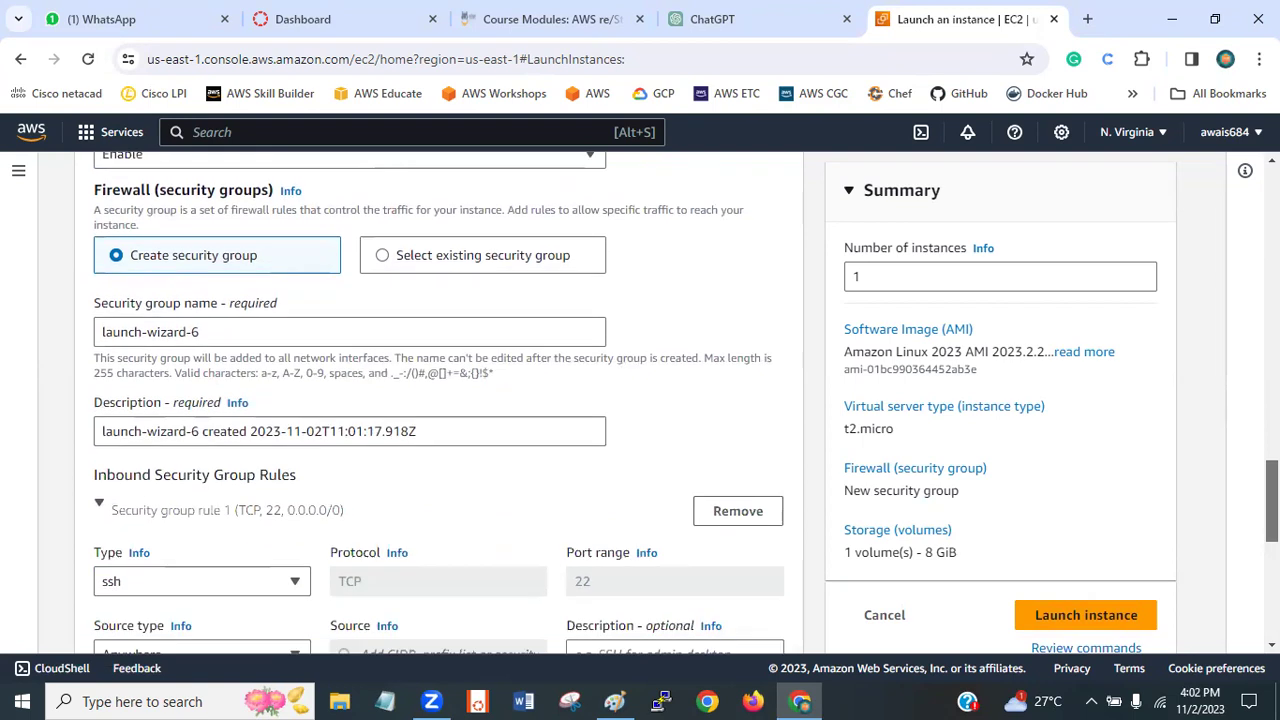
{"action": "scroll", "coordinate": [1268, 500], "scroll_direction": "down", "scroll_amount": 2}
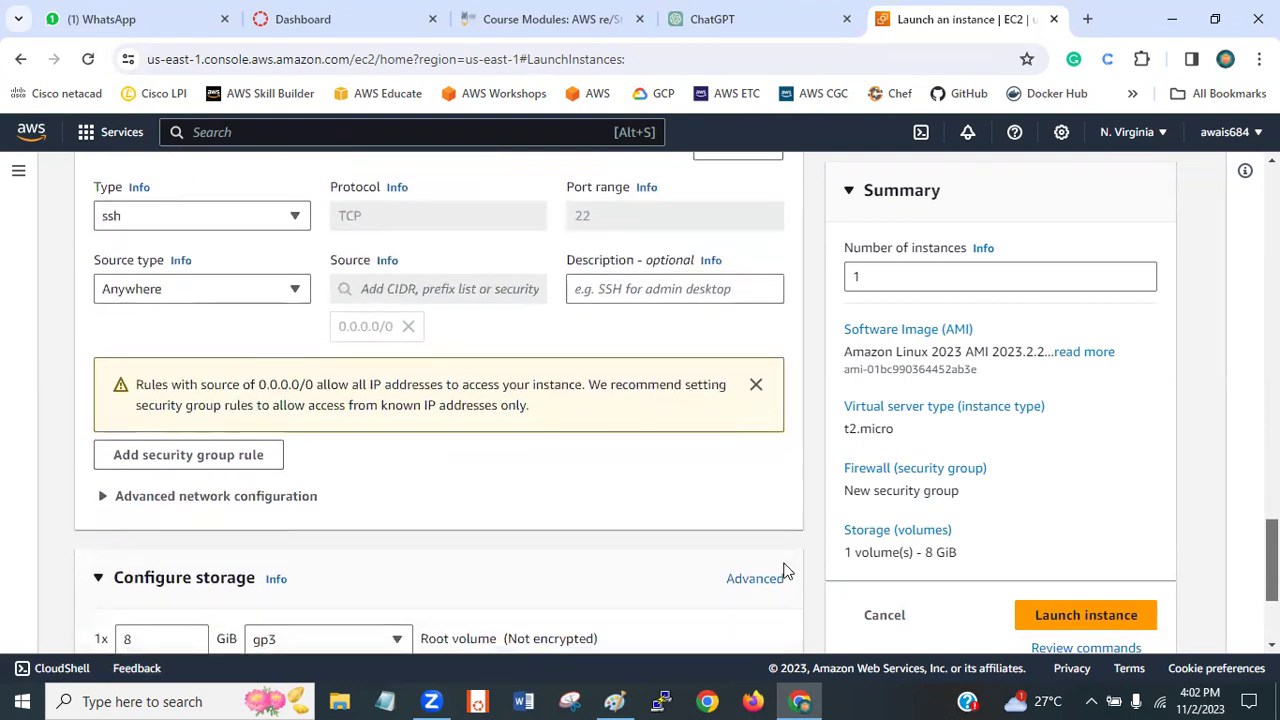
{"action": "left_click", "coordinate": [130, 460]}
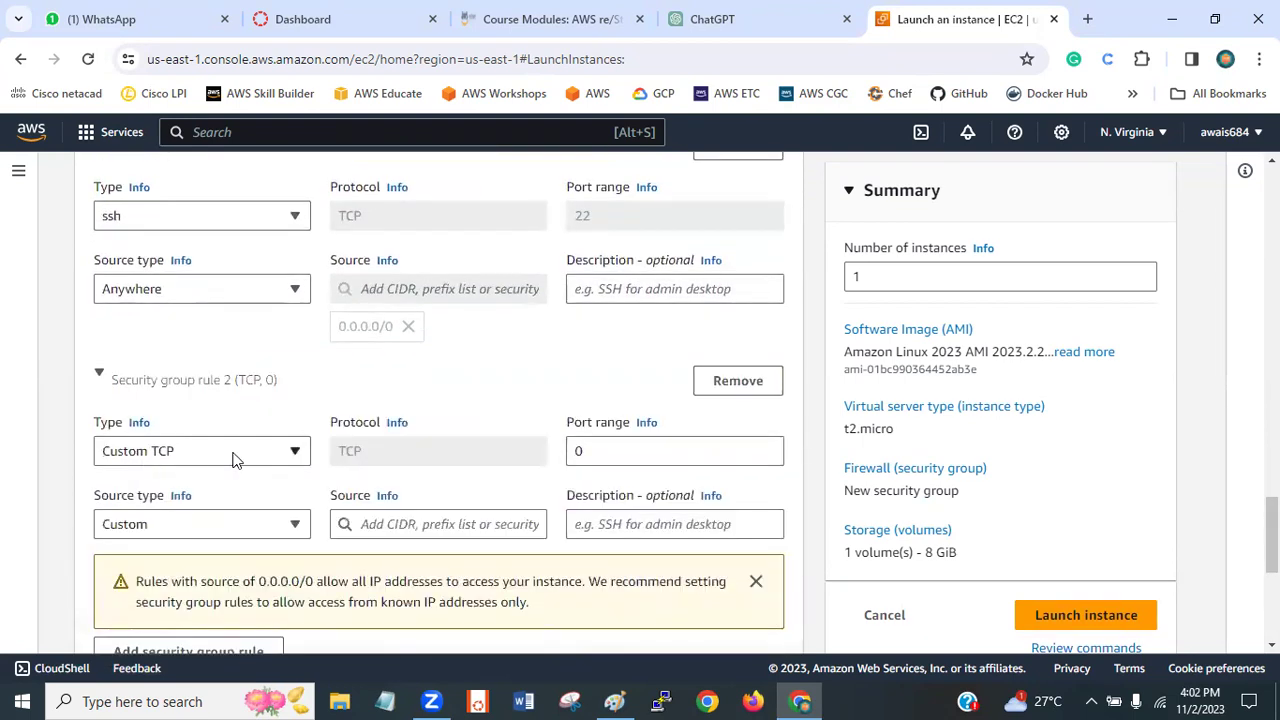
{"action": "left_click", "coordinate": [213, 456]}
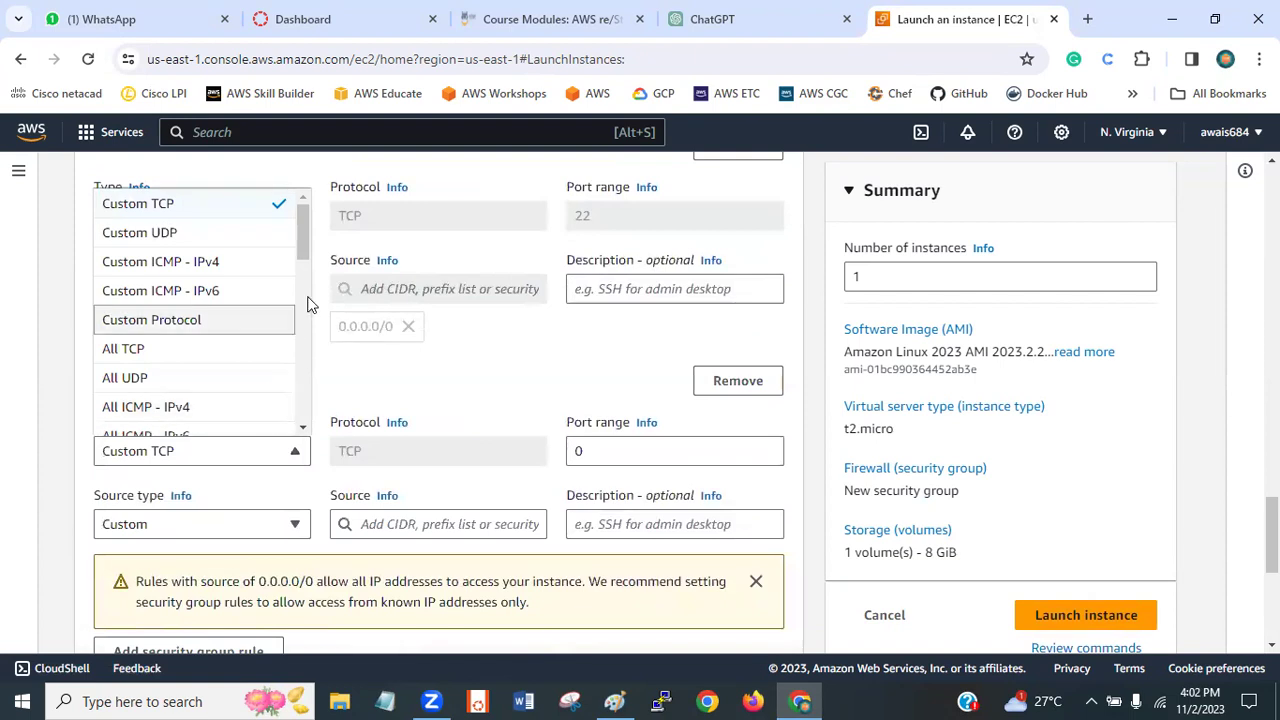
{"action": "left_click", "coordinate": [463, 393]}
{"action": "left_click", "coordinate": [735, 384]}
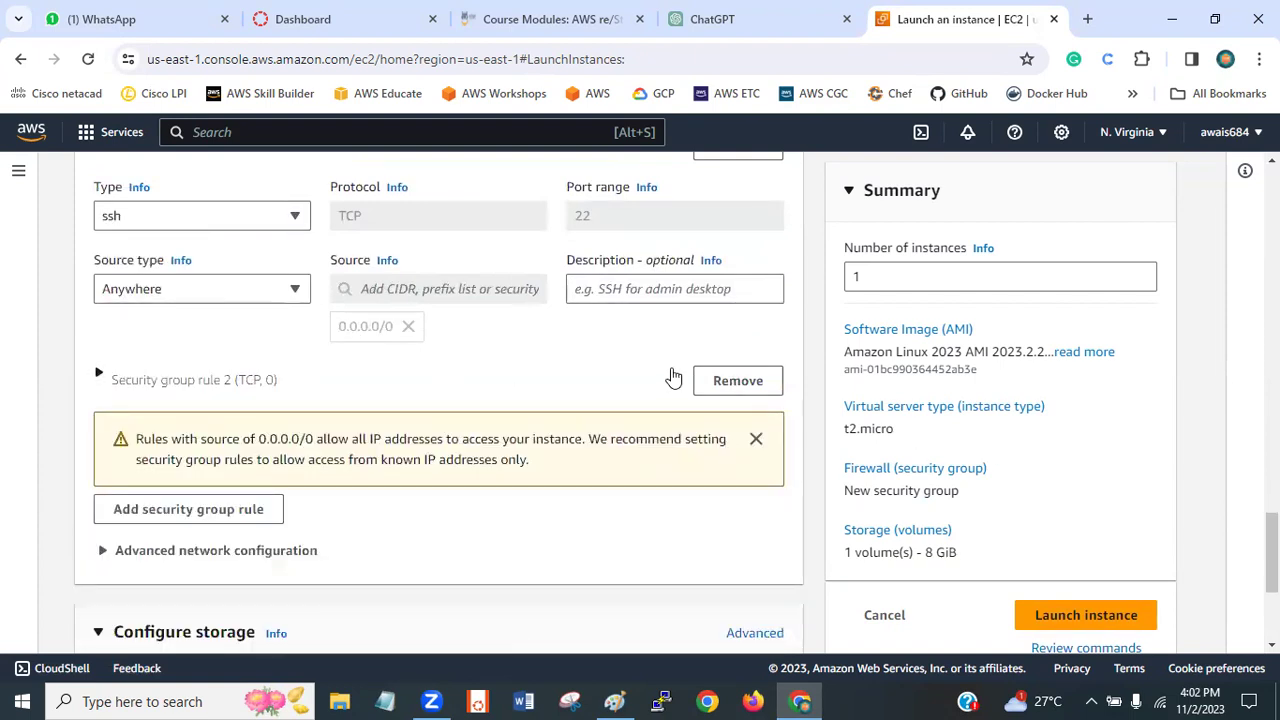
{"action": "left_click", "coordinate": [760, 381]}
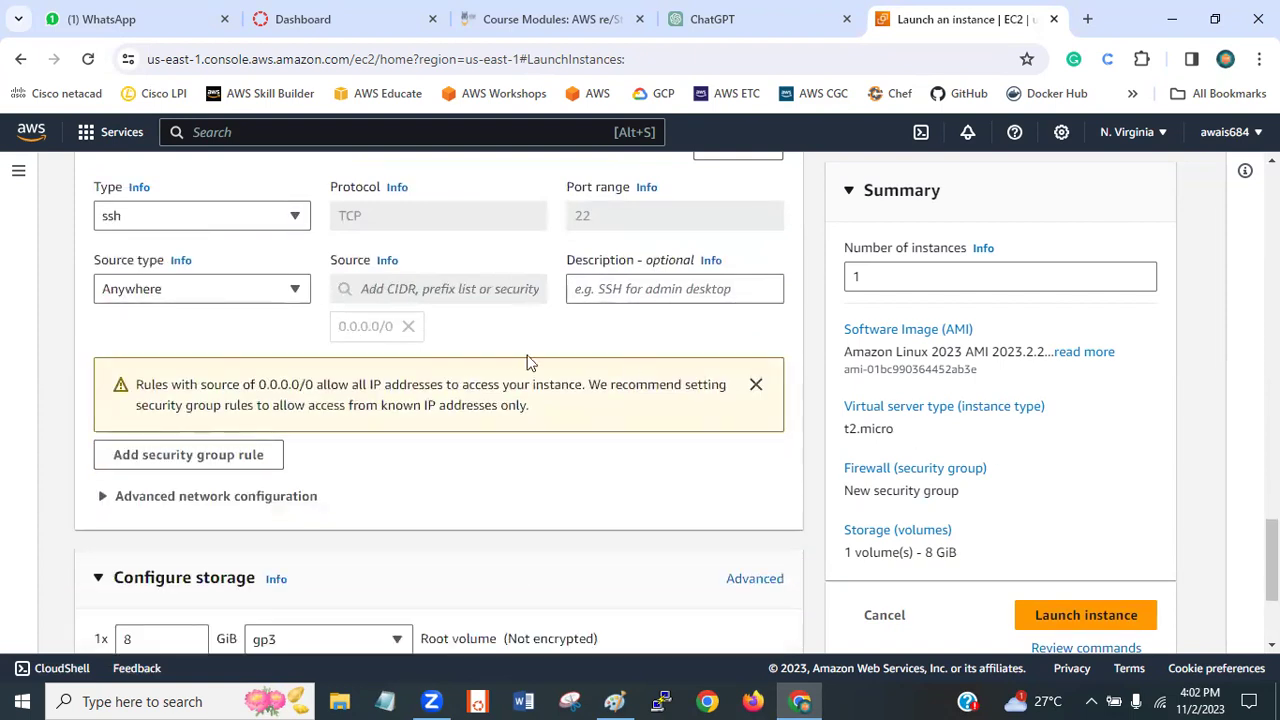
- Launch the configured public vm instance and open the EC2 instances list
{"action": "scroll", "coordinate": [440, 400], "scroll_direction": "up", "scroll_amount": 4}
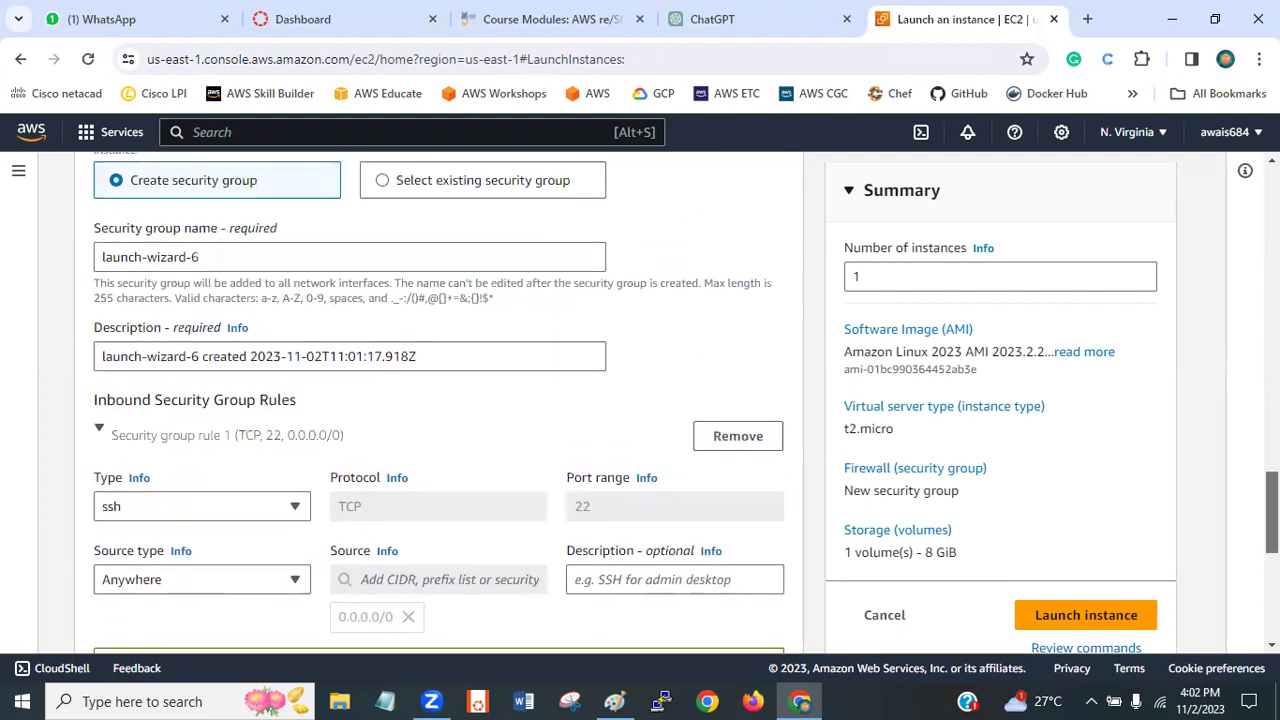
{"action": "scroll", "coordinate": [440, 400], "scroll_direction": "down", "scroll_amount": 6}
{"action": "left_click_drag", "start_coordinate": [1272, 590], "coordinate": [1272, 608]}
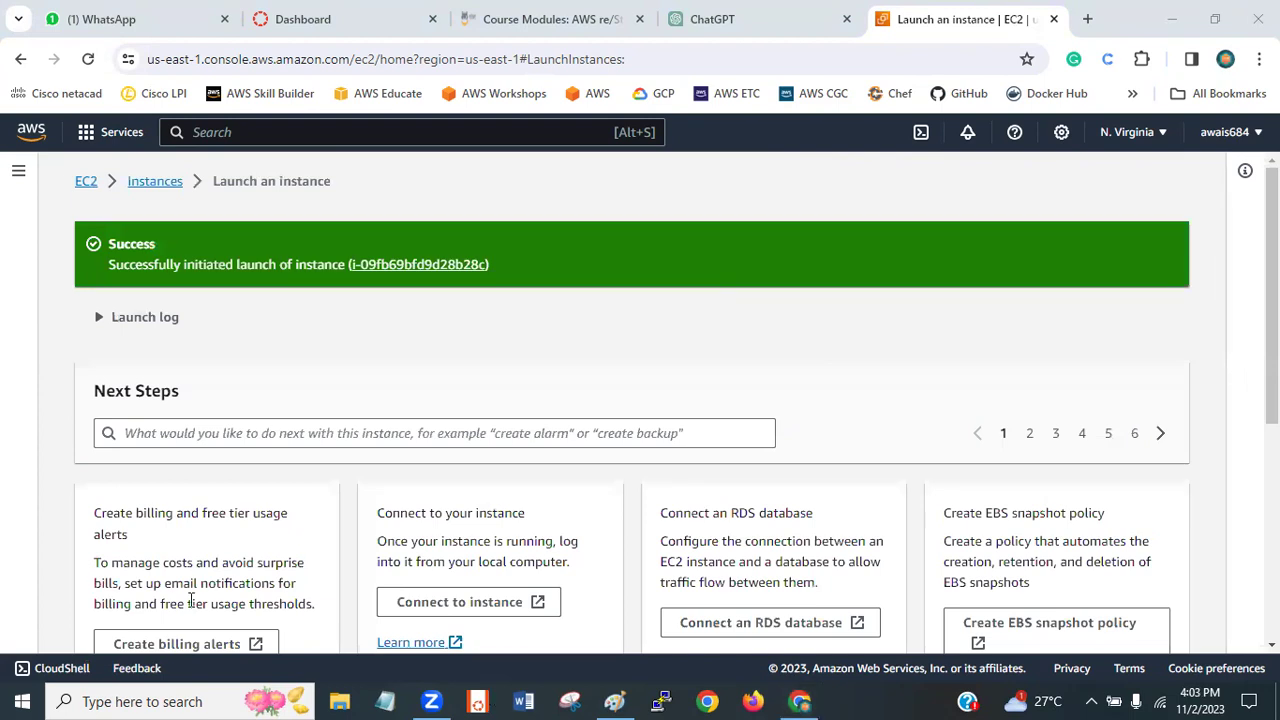
{"action": "left_click", "coordinate": [160, 182]}
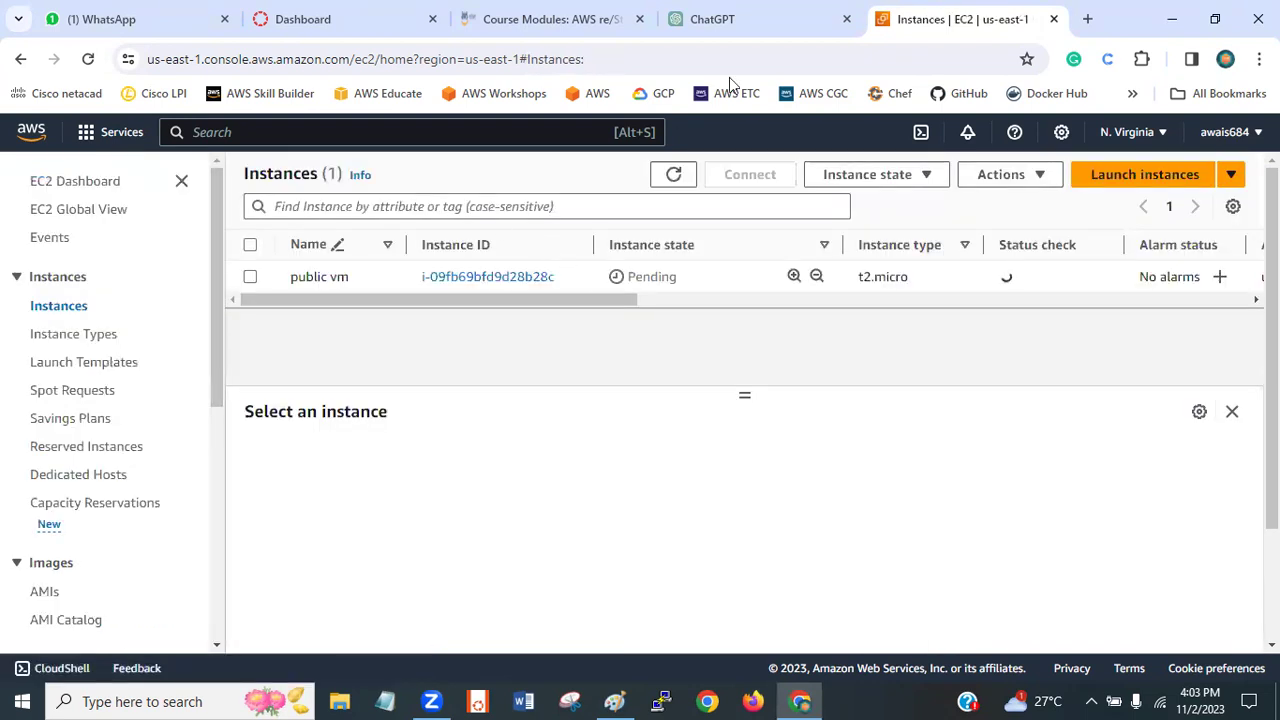
- Switch to Paint, draw a small box labelled EC2 inside the subnet in zone a, and return to the AWS console
{"action": "left_click", "coordinate": [606, 699]}
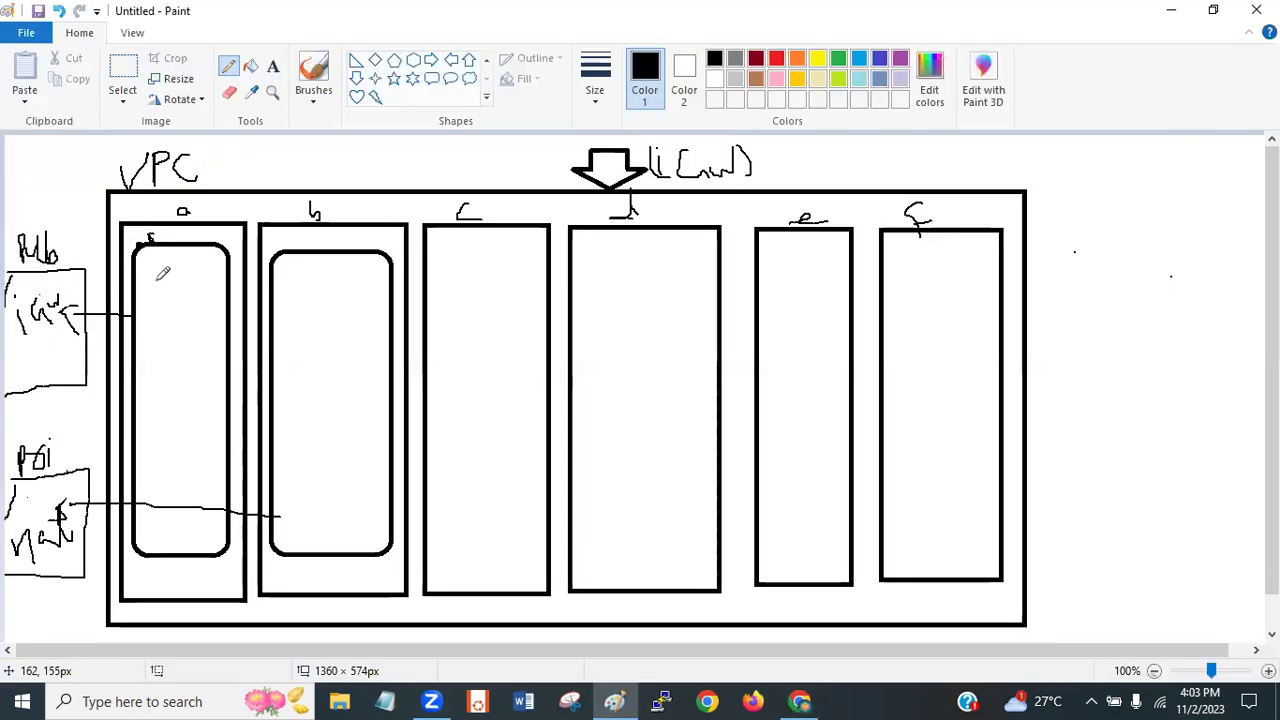
{"action": "mouse_move", "coordinate": [149, 279]}
{"action": "left_mouse_down"}
{"action": "mouse_move", "coordinate": [212, 265]}
{"action": "mouse_move", "coordinate": [204, 360]}
{"action": "mouse_move", "coordinate": [163, 368]}
{"action": "mouse_move", "coordinate": [151, 279]}
{"action": "mouse_move", "coordinate": [147, 328]}
{"action": "mouse_move", "coordinate": [173, 332]}
{"action": "left_mouse_up"}
{"action": "mouse_move", "coordinate": [176, 317]}
{"action": "left_mouse_down"}
{"action": "mouse_move", "coordinate": [177, 328]}
{"action": "mouse_move", "coordinate": [185, 305]}
{"action": "mouse_move", "coordinate": [204, 318]}
{"action": "left_mouse_up"}
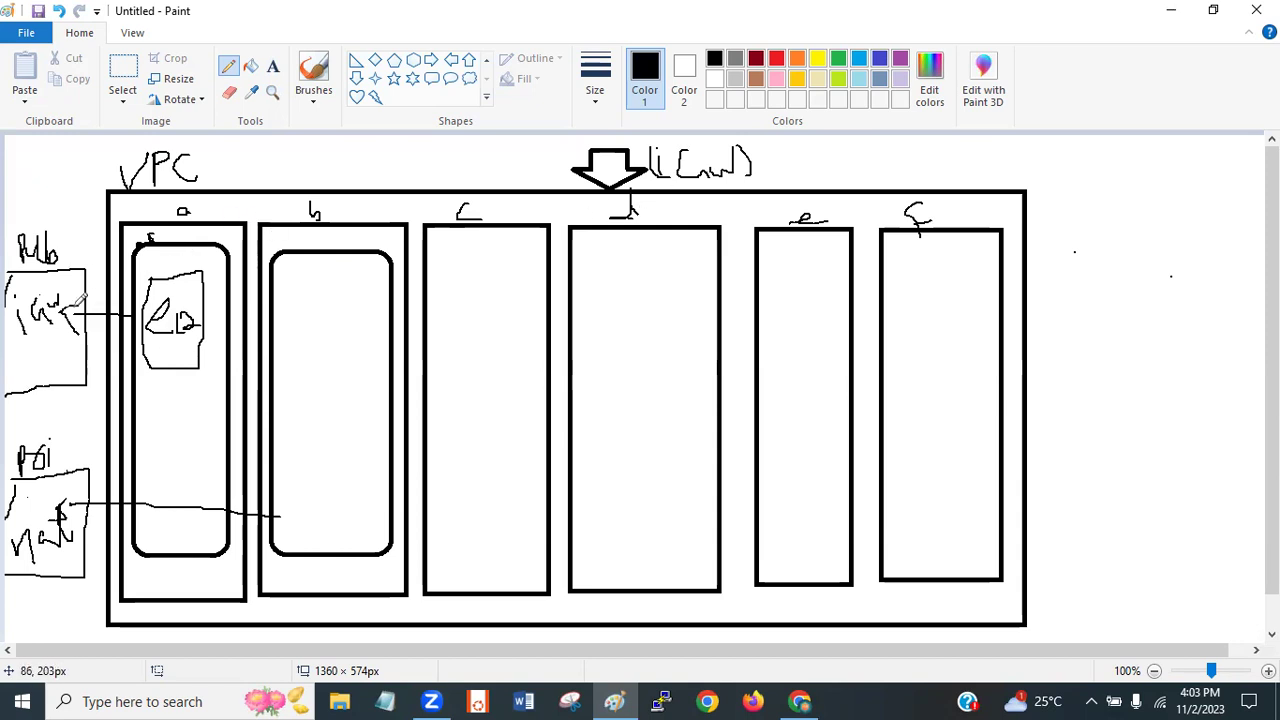
{"action": "left_click", "coordinate": [800, 700]}
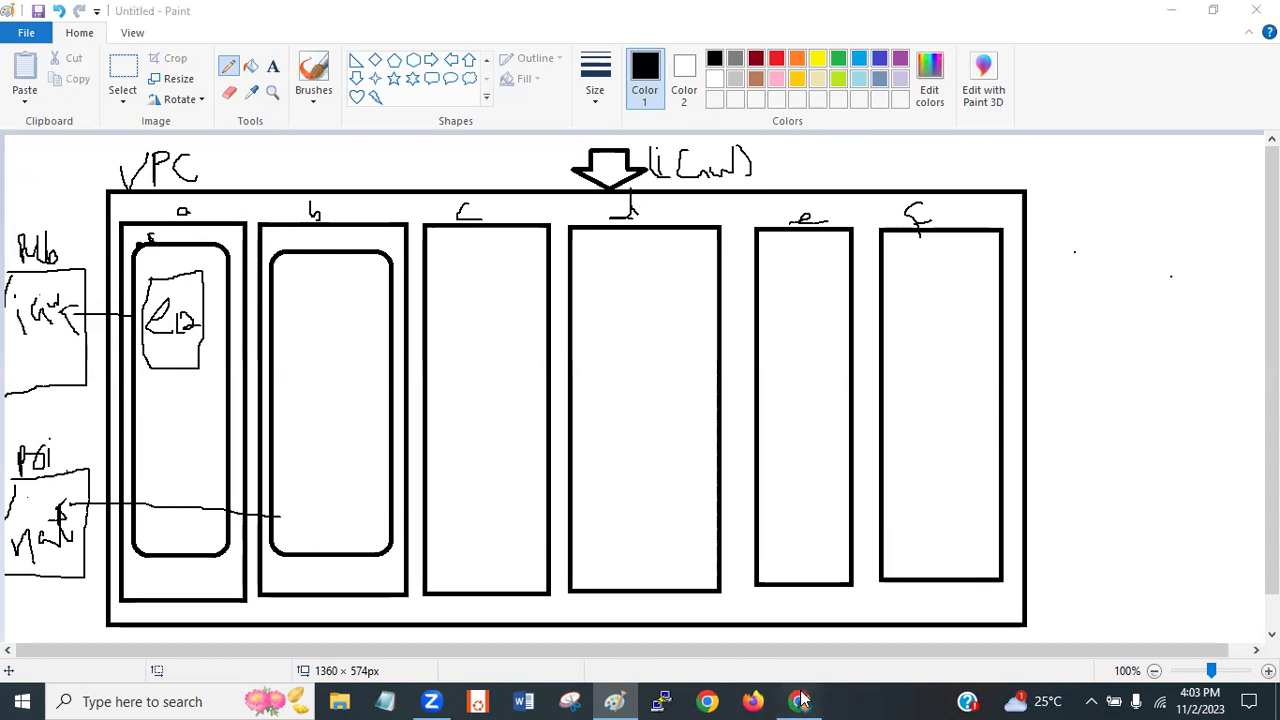
- Select the public vm instance and start a browser connection to it with EC2 Instance Connect as ec2-user
{"action": "left_click_drag", "start_coordinate": [580, 305], "coordinate": [259, 278]}
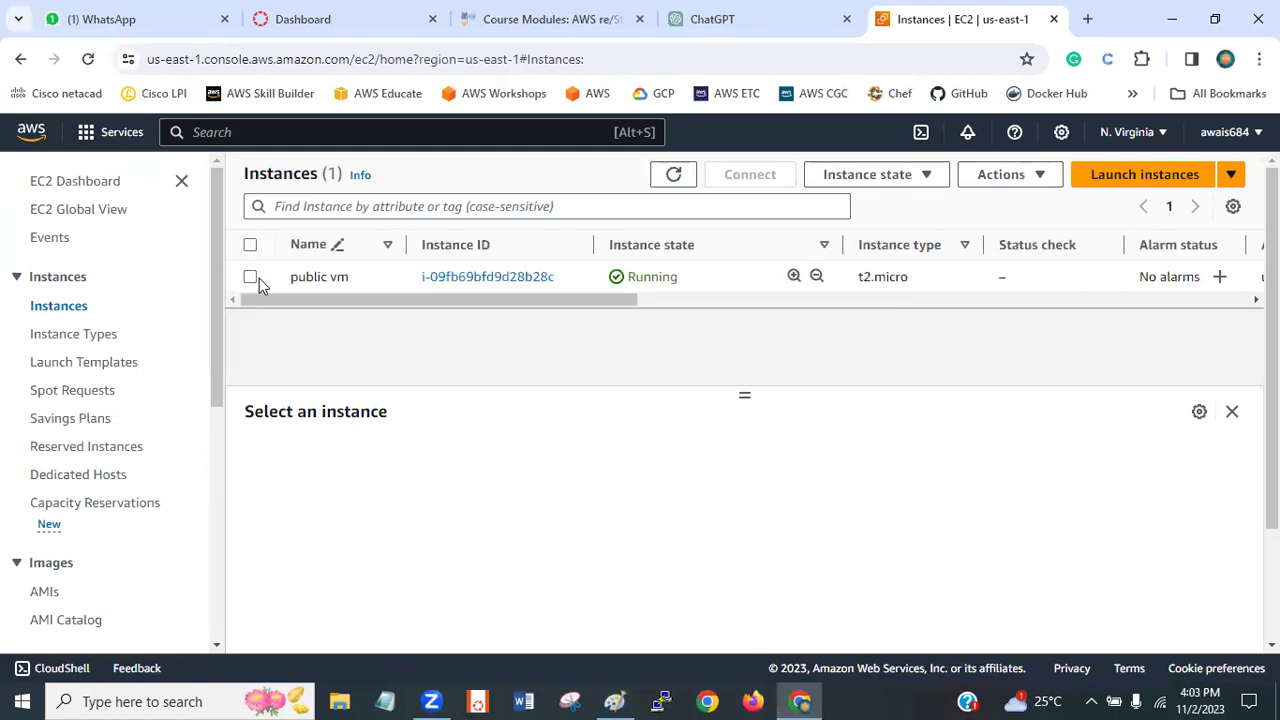
{"action": "left_click", "coordinate": [250, 278]}
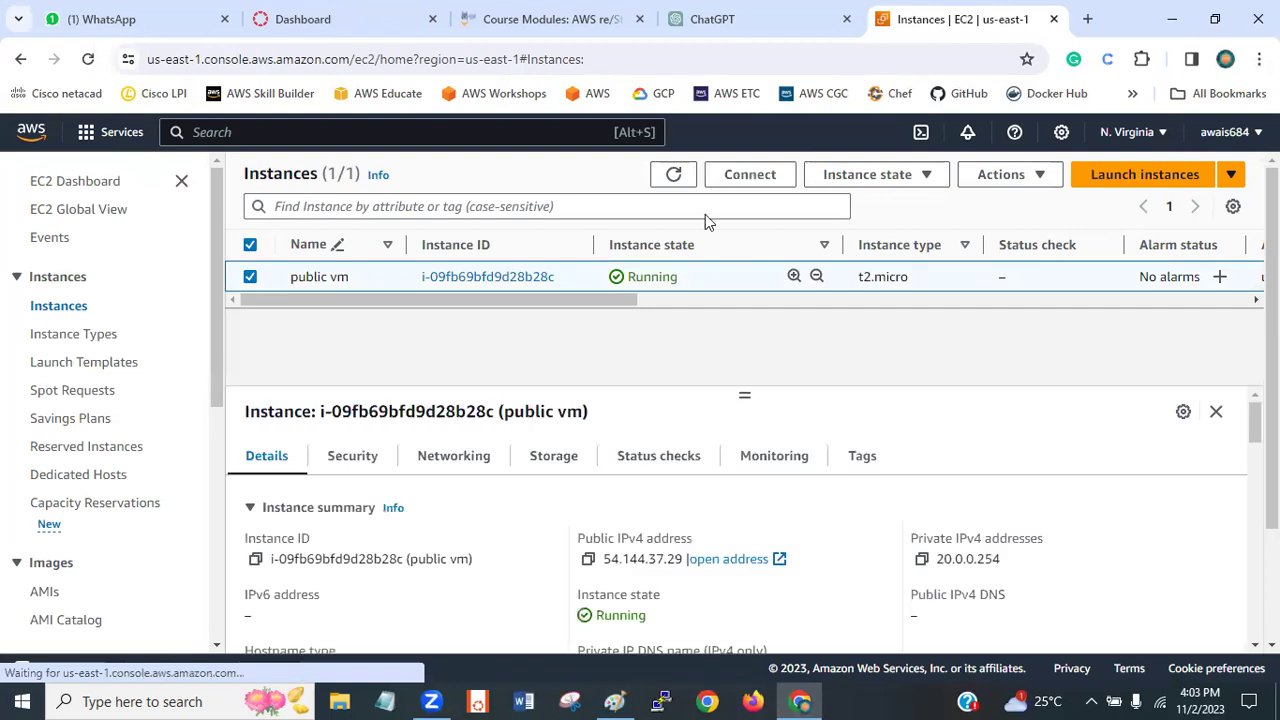
{"action": "left_click", "coordinate": [735, 175]}
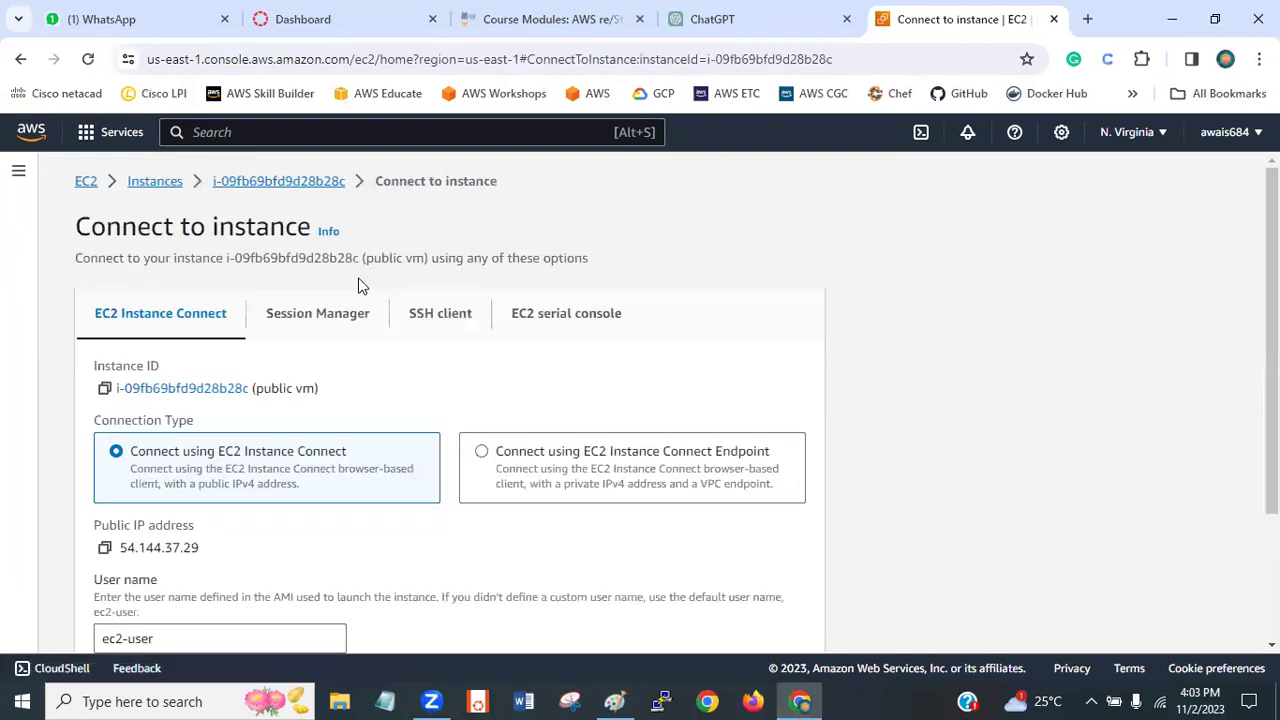
{"action": "left_click_drag", "start_coordinate": [1271, 335], "coordinate": [1271, 456]}
{"action": "left_click", "coordinate": [780, 622]}
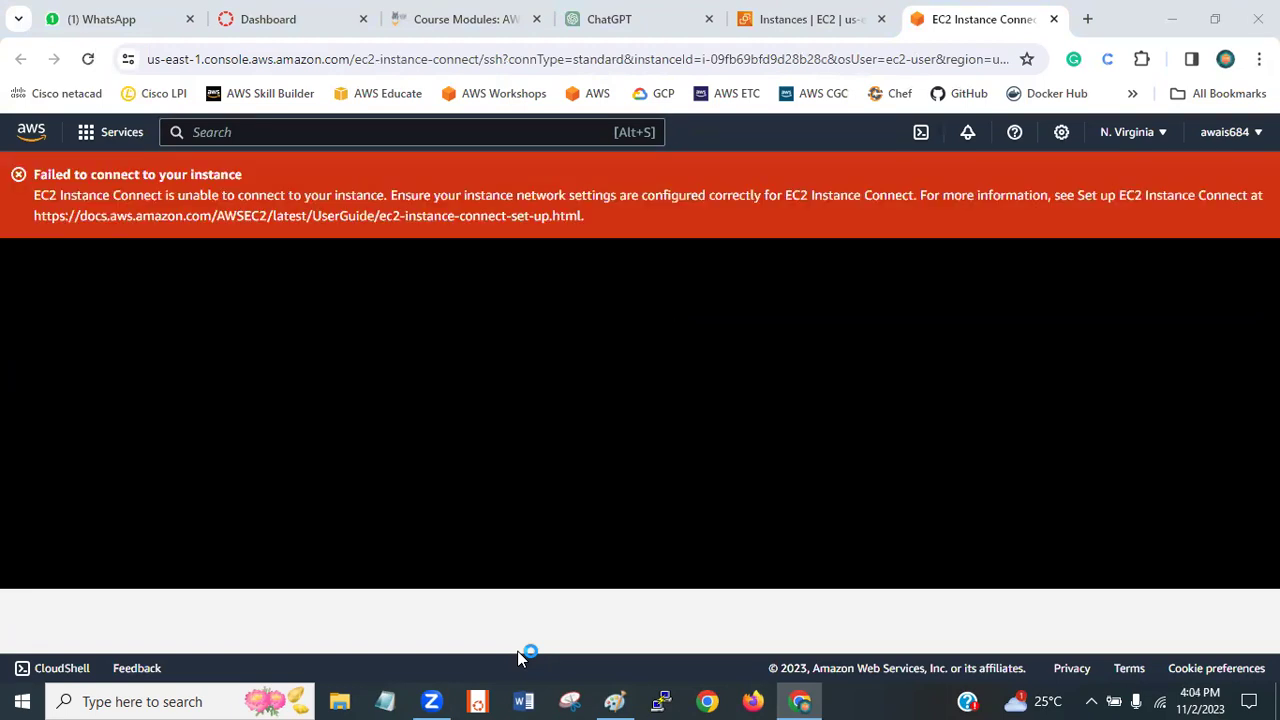
- Review the security details of public vm in the instances list and open its security group launch-wizard-6
{"action": "left_click", "coordinate": [793, 17]}
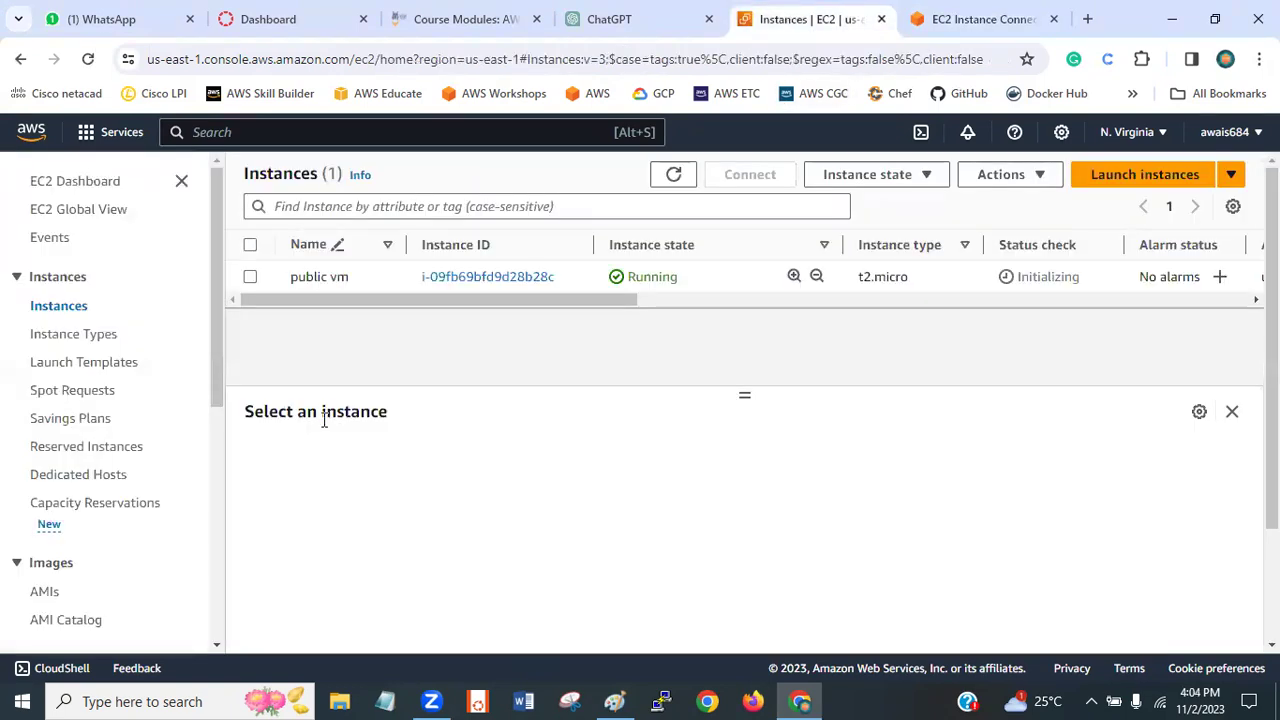
{"action": "left_click", "coordinate": [250, 277]}
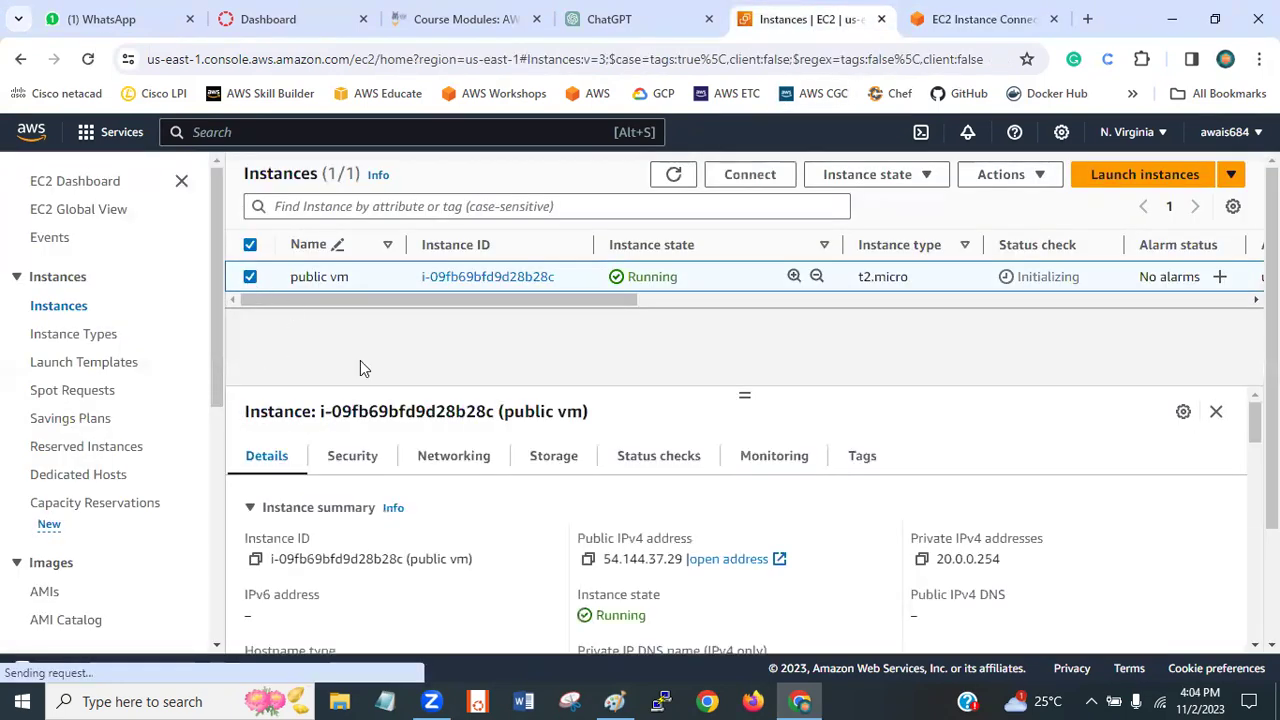
{"action": "left_click", "coordinate": [345, 465]}
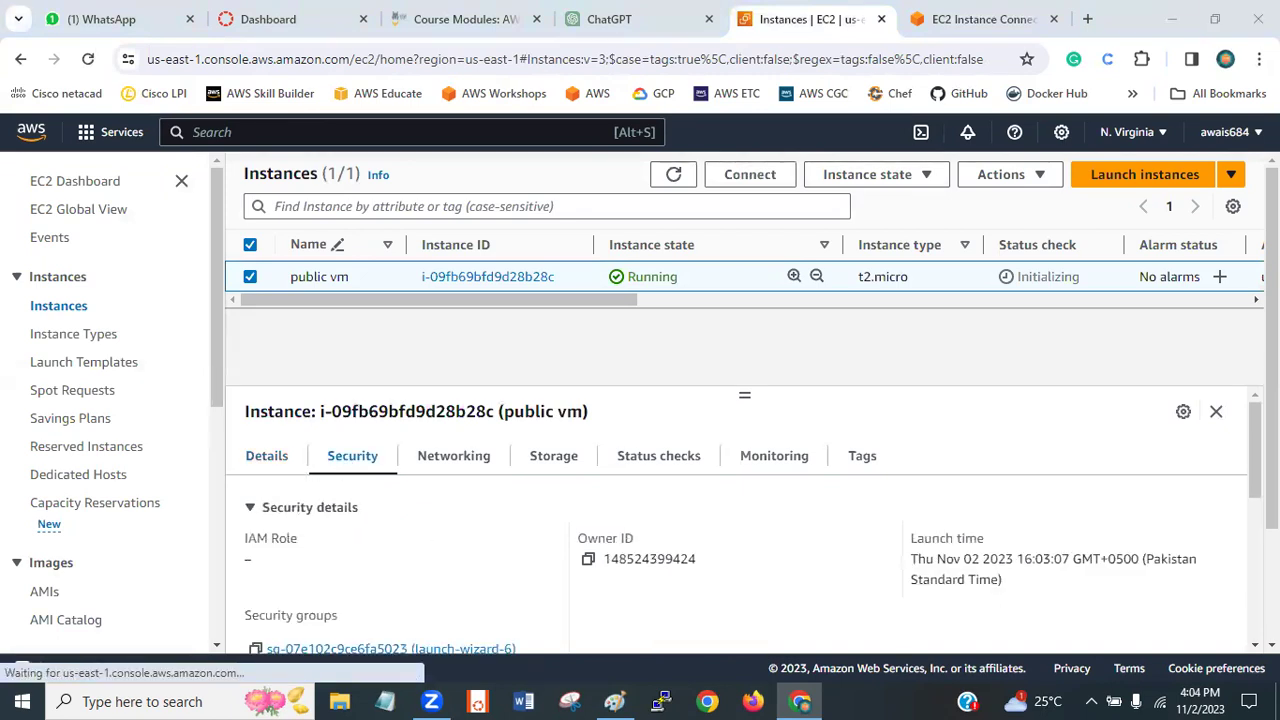
{"action": "scroll", "coordinate": [740, 530], "scroll_direction": "down", "scroll_amount": 5}
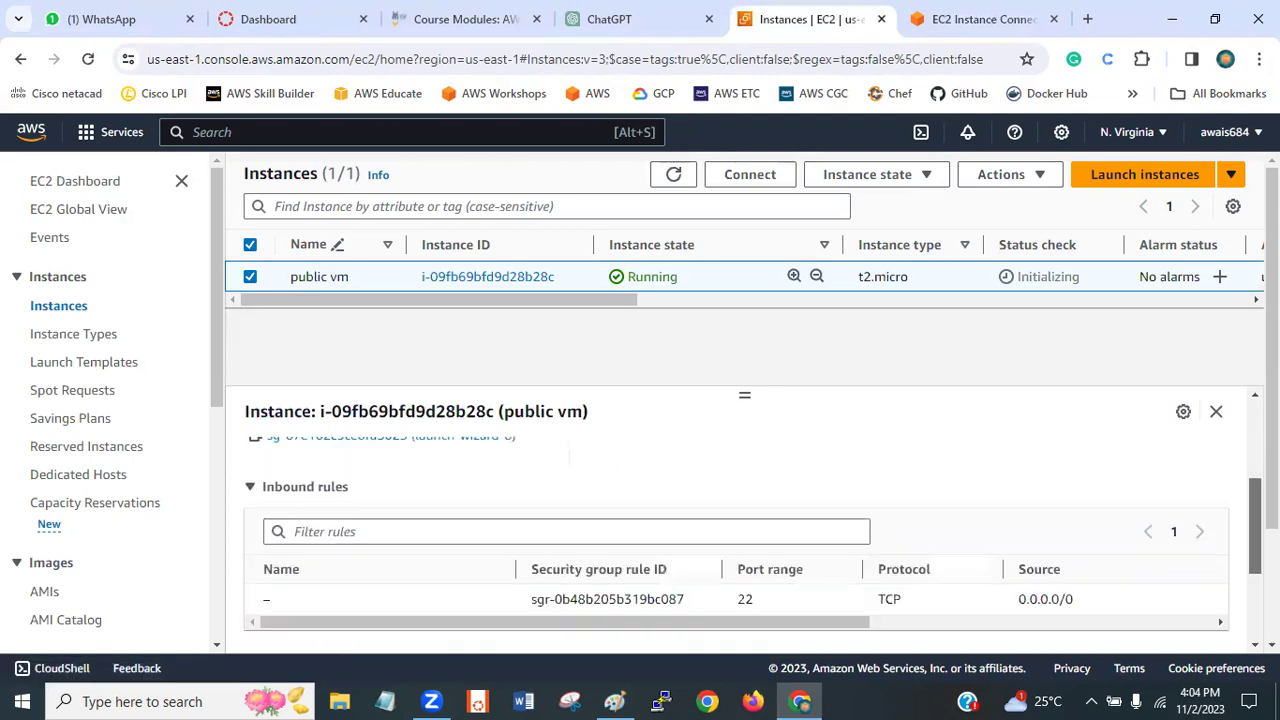
{"action": "left_click_drag", "start_coordinate": [1255, 530], "coordinate": [1255, 502]}
{"action": "left_click", "coordinate": [458, 503]}
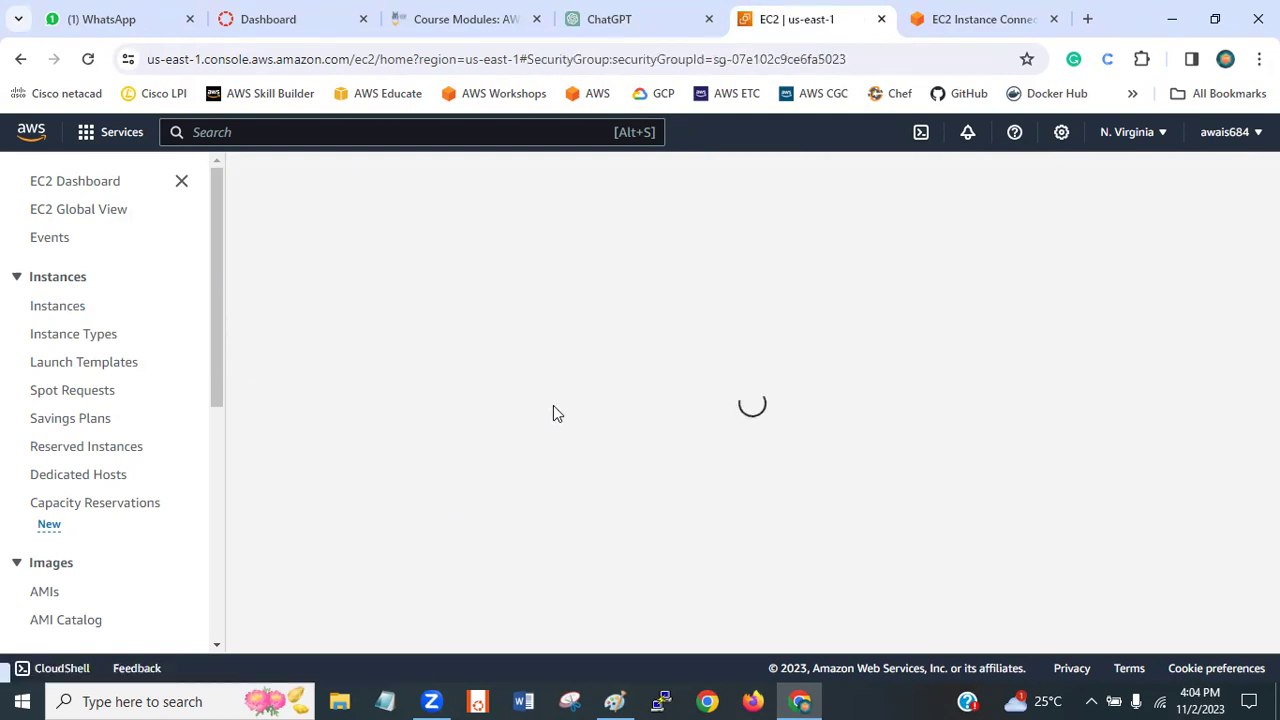
- Reload the EC2 Instance Connect session to retry the connection, and return to the security group page
{"action": "left_click", "coordinate": [986, 16]}
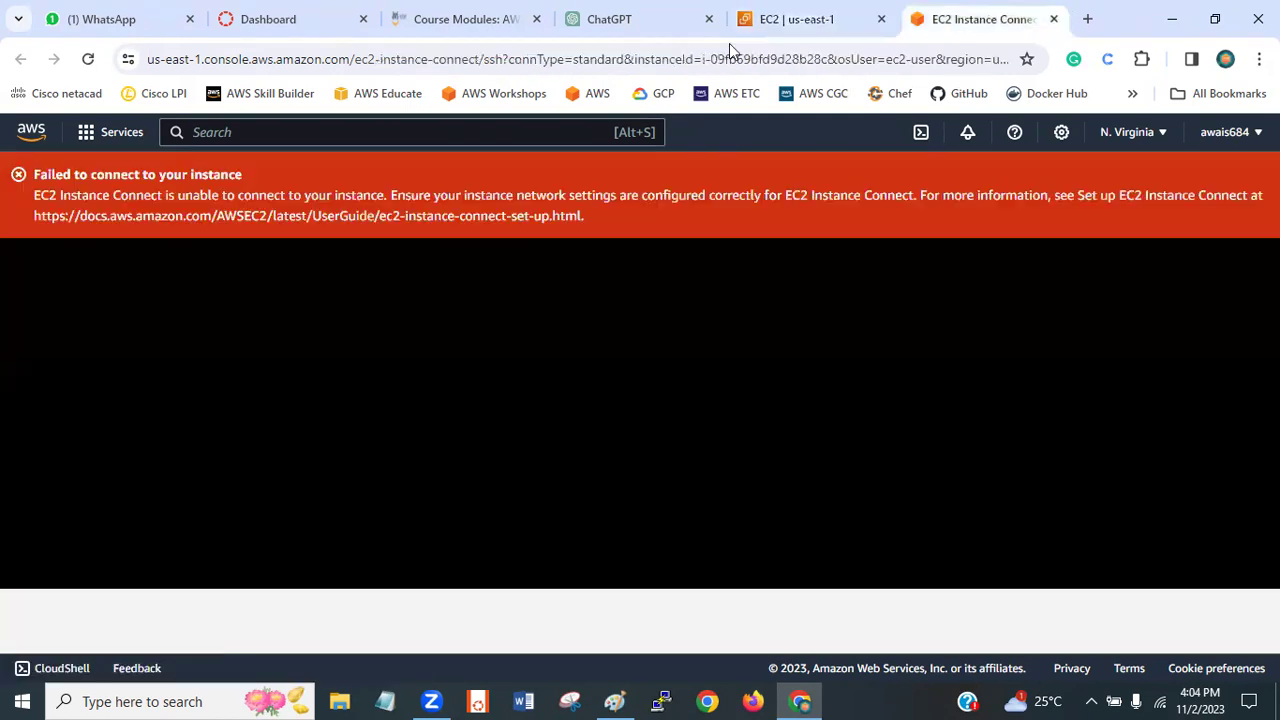
{"action": "left_click", "coordinate": [88, 59]}
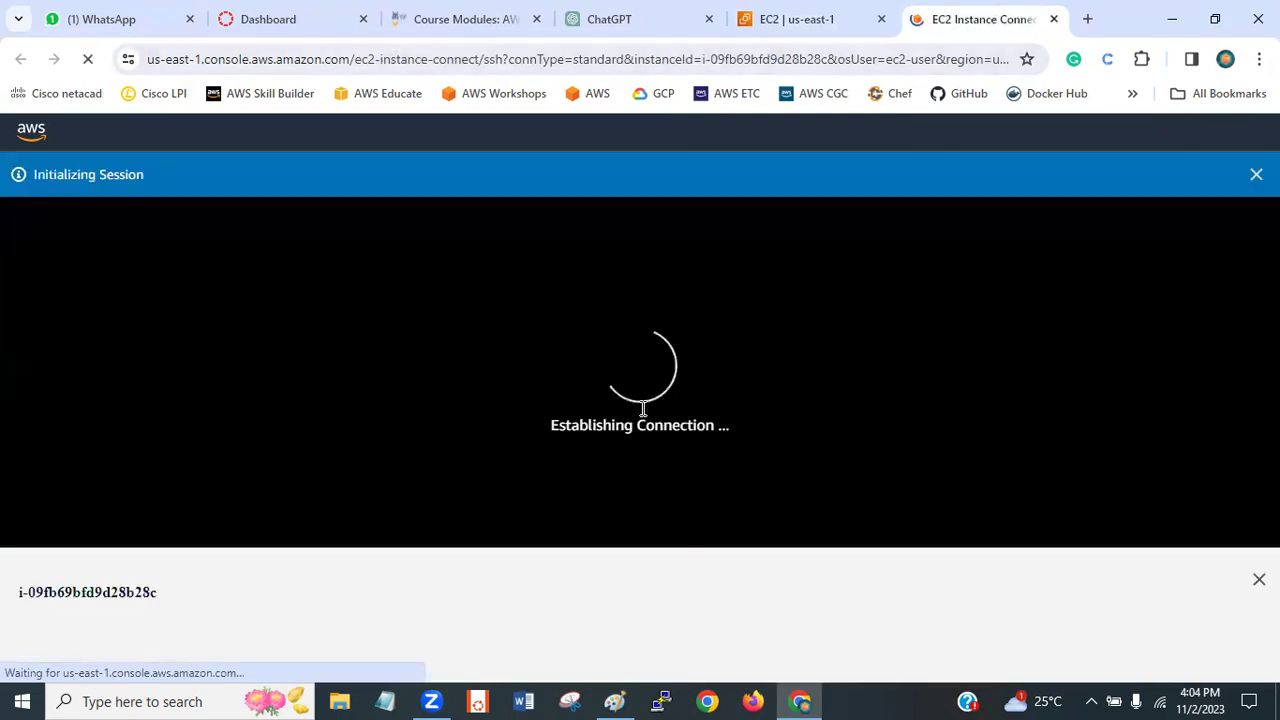
{"action": "left_click", "coordinate": [803, 30]}
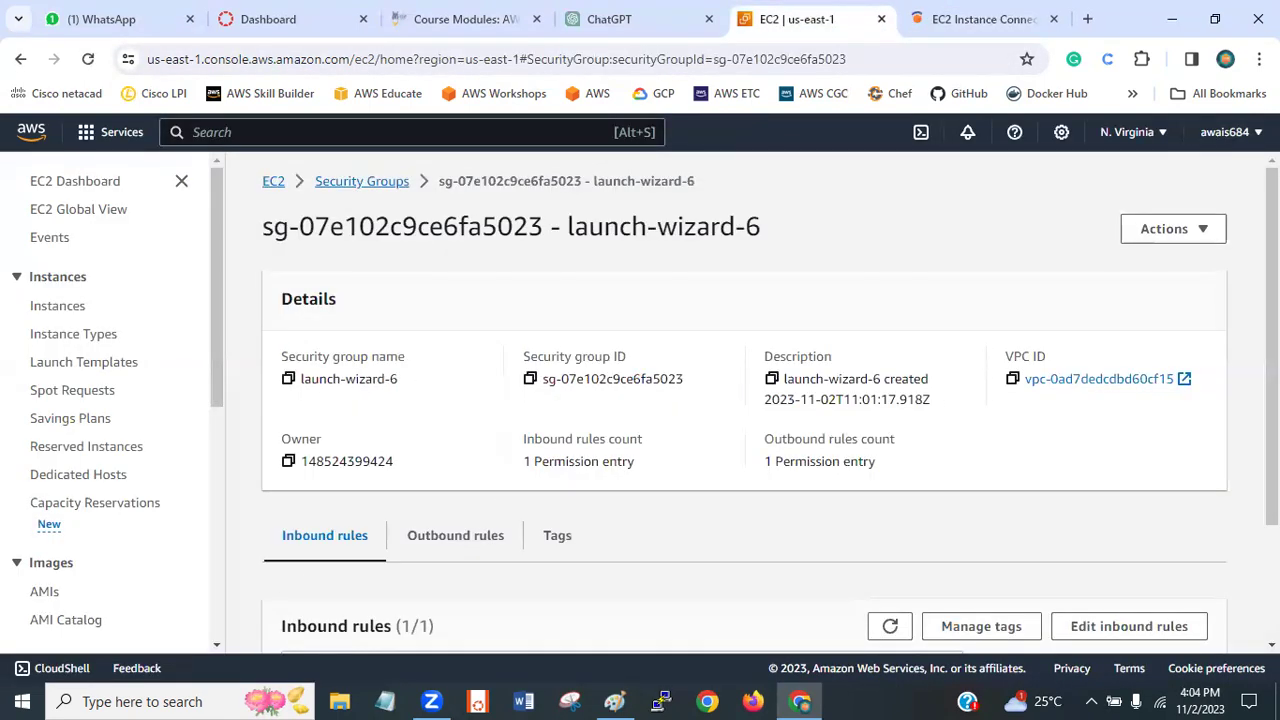
- Open the inbound rules of launch-wizard-6 for editing, and check the EC2 Instance Connect session before returning to them
{"action": "scroll", "coordinate": [836, 428], "scroll_direction": "down", "scroll_amount": 3}
{"action": "left_click", "coordinate": [1133, 470]}
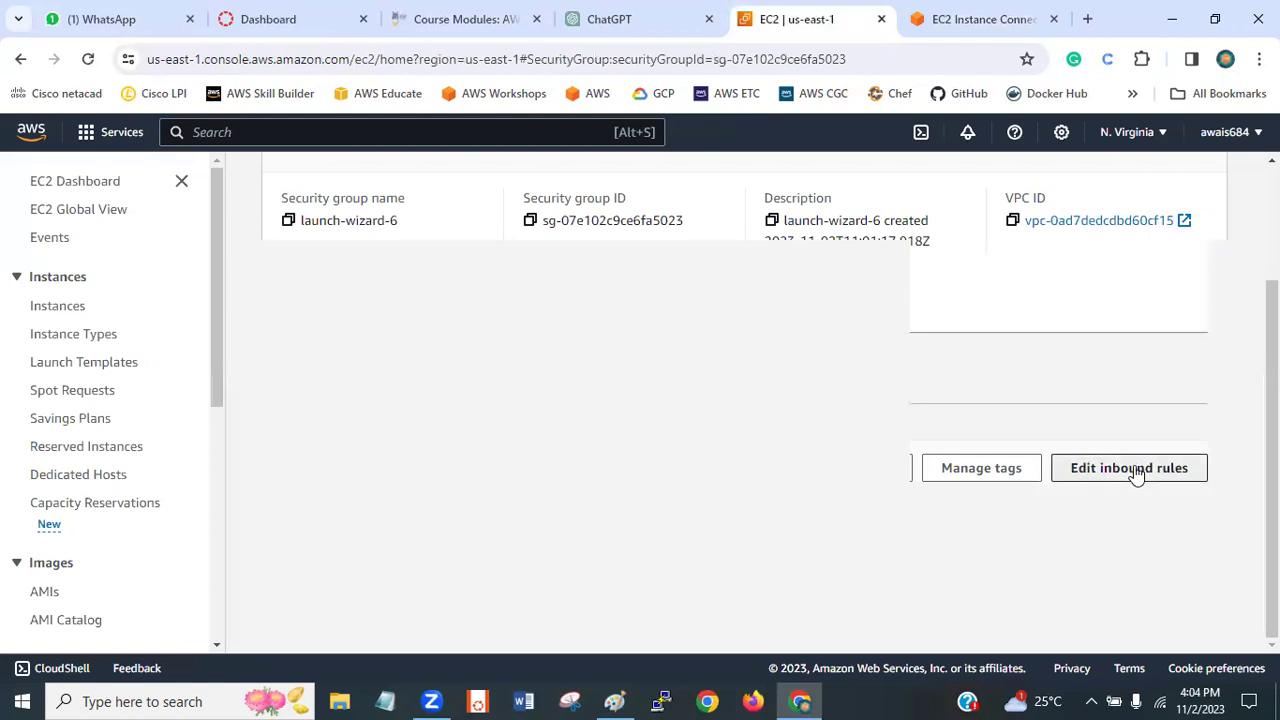
{"action": "left_click", "coordinate": [1005, 12]}
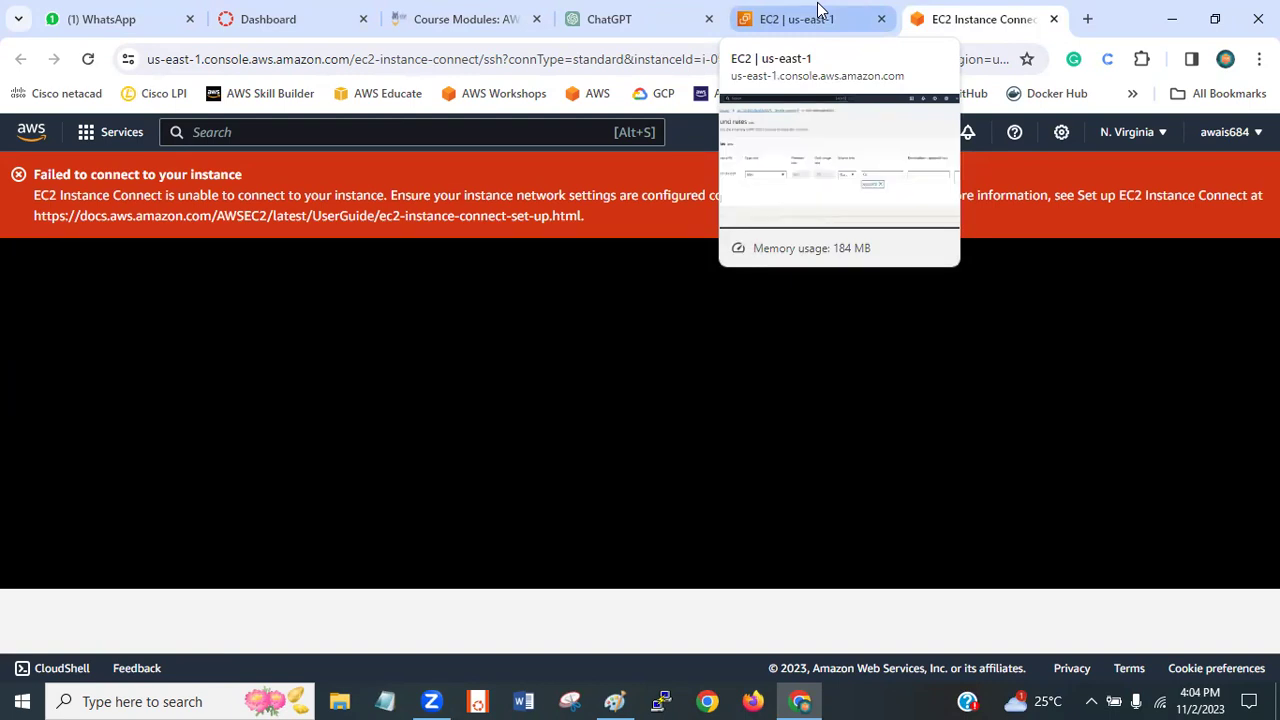
{"action": "left_click", "coordinate": [818, 10]}
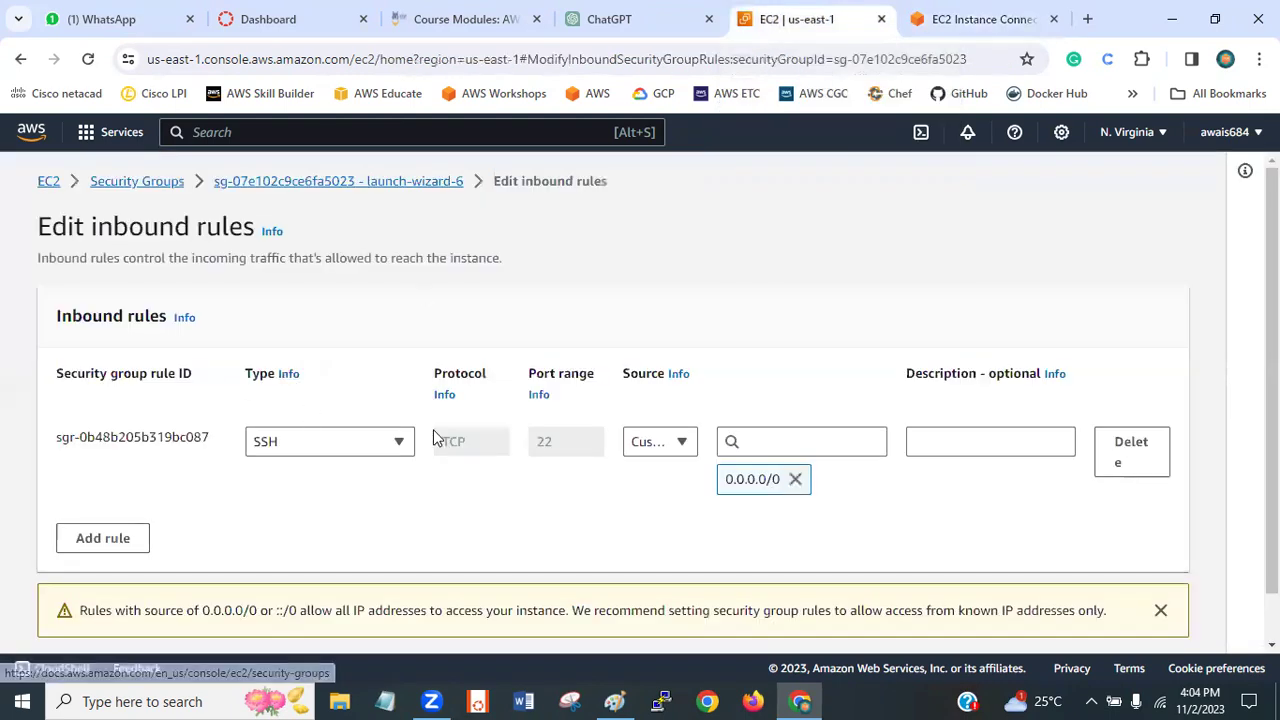
- Add an inbound HTTP rule with source Anywhere-IPv4 to the security group launch-wizard-6 and save the rules
{"action": "left_click", "coordinate": [133, 533]}
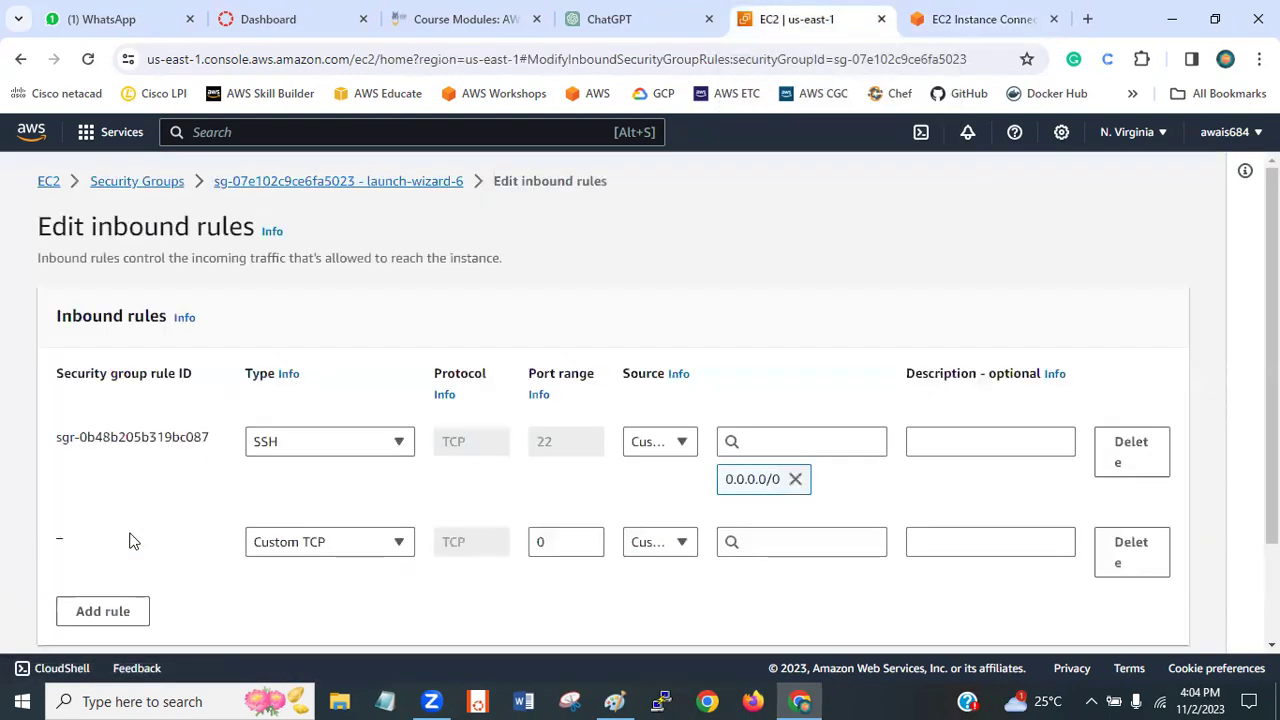
{"action": "left_click", "coordinate": [323, 542]}
{"action": "type", "text": "htt"}
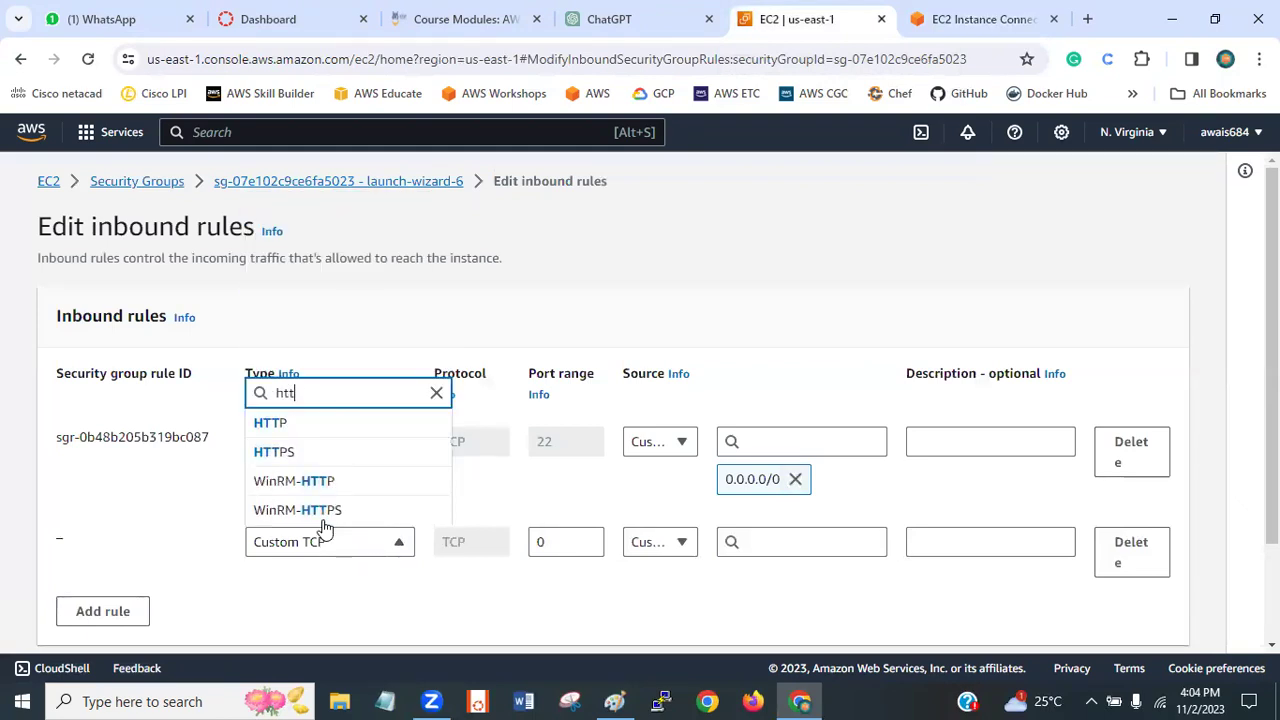
{"action": "left_click", "coordinate": [312, 423]}
{"action": "left_click", "coordinate": [670, 541]}
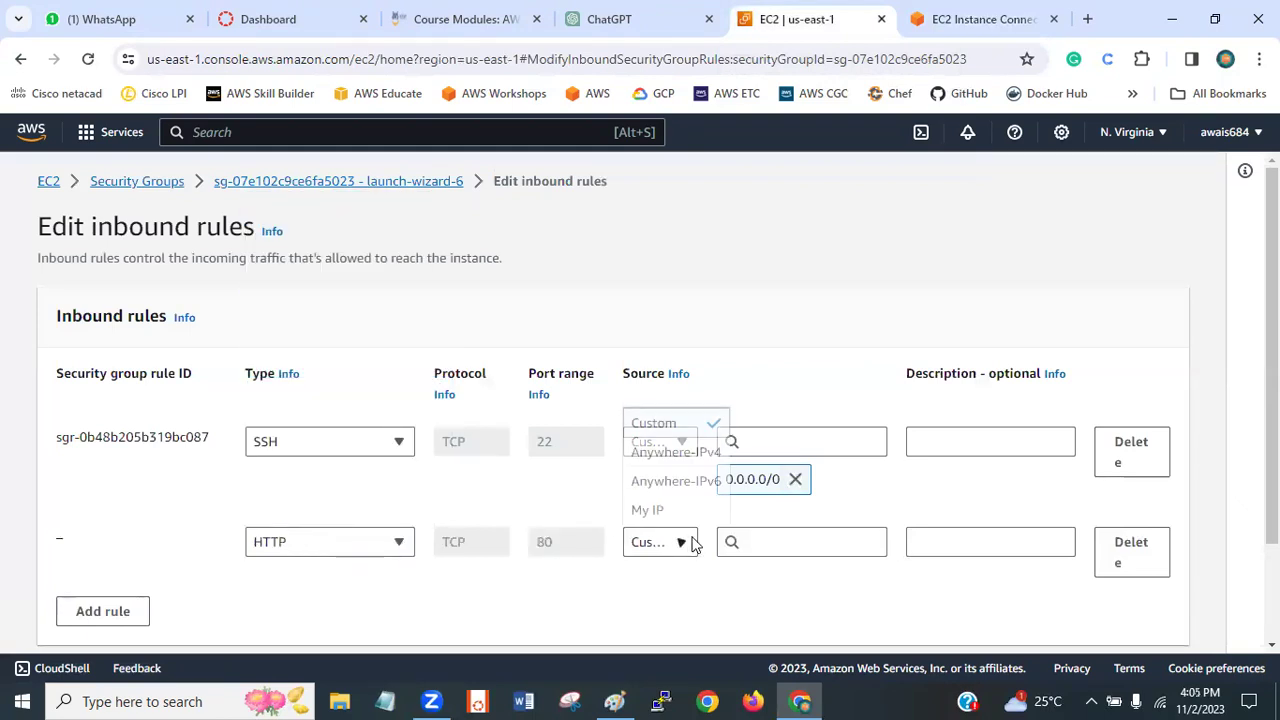
{"action": "left_click", "coordinate": [659, 453]}
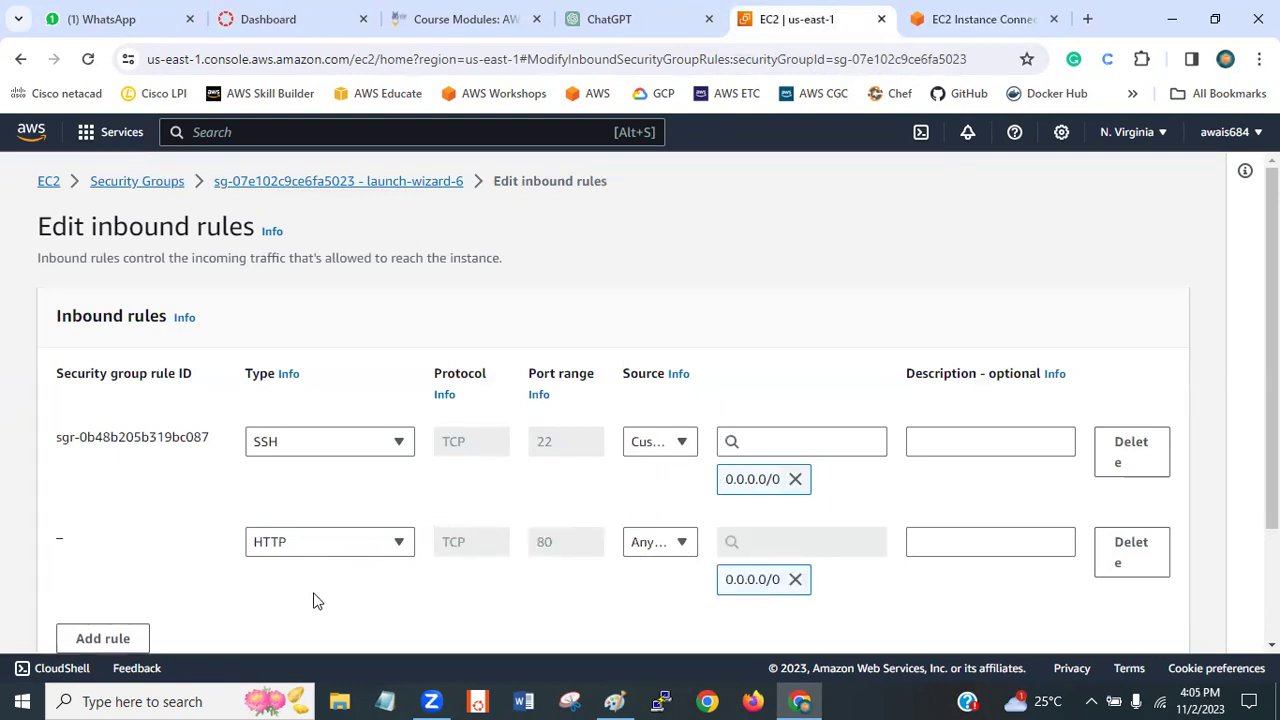
{"action": "scroll", "coordinate": [1150, 432], "scroll_direction": "down", "scroll_amount": 3}
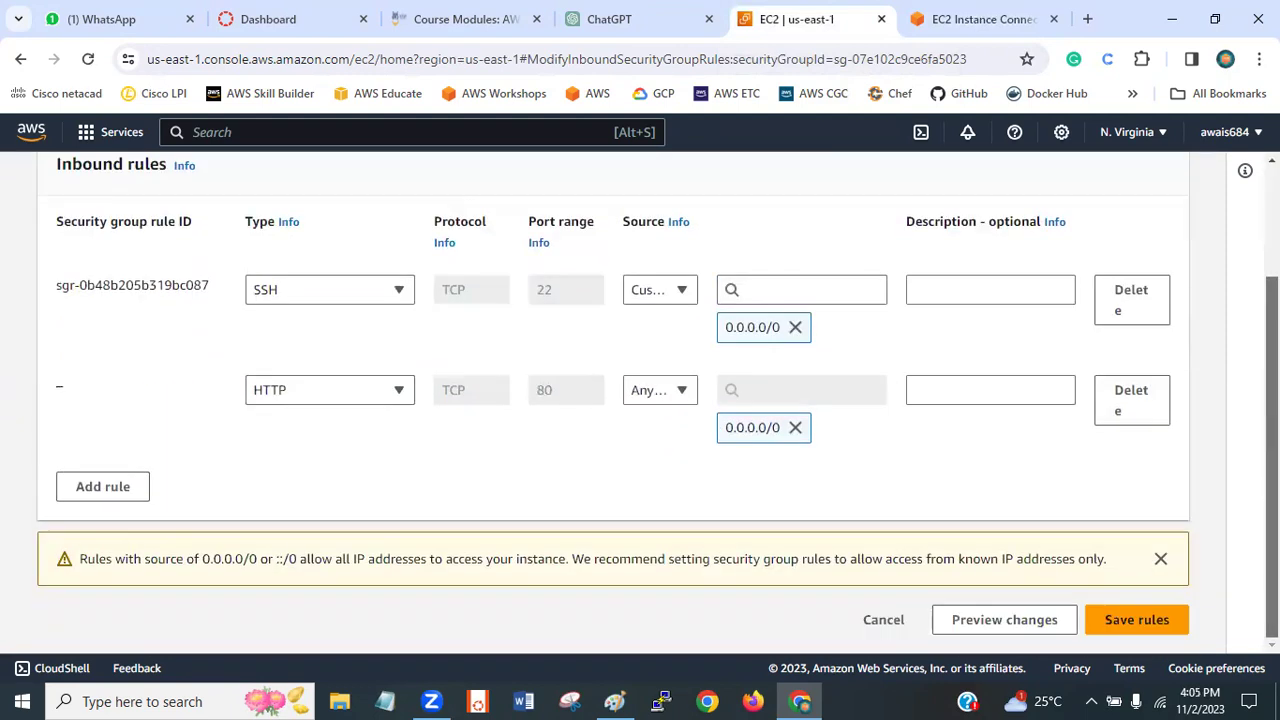
{"action": "left_click", "coordinate": [1160, 618]}
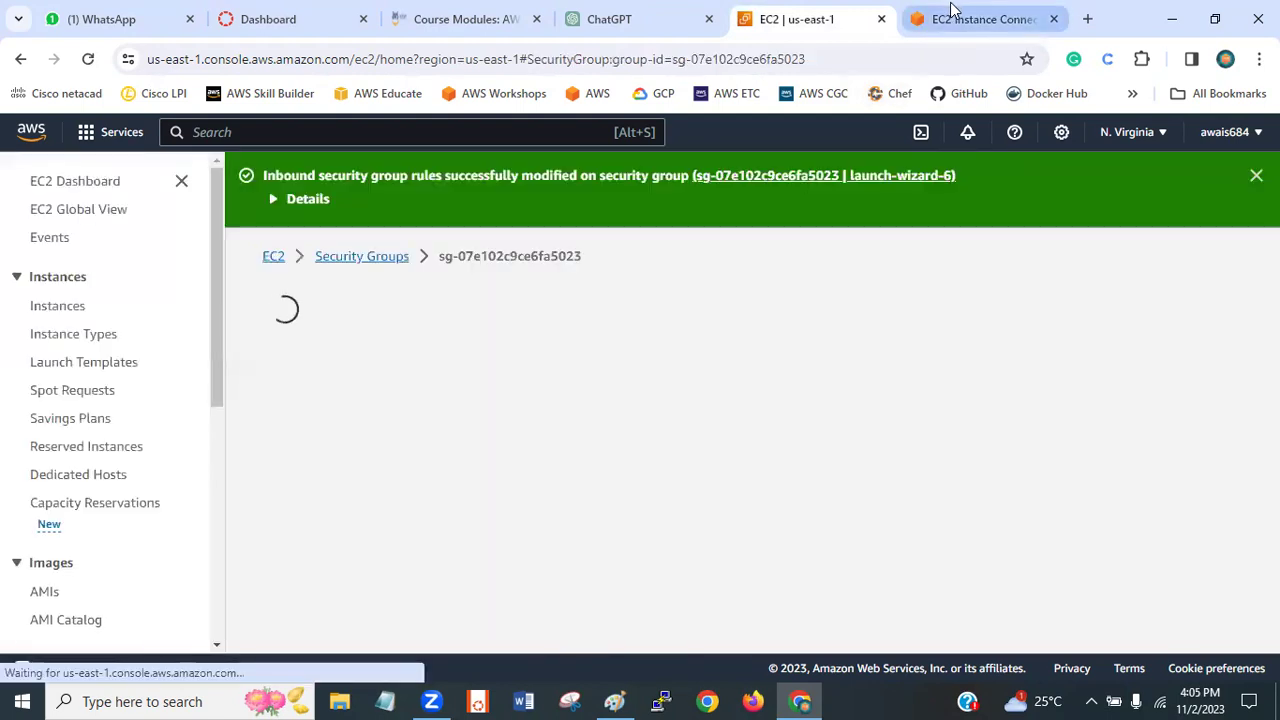
- Reload the EC2 Instance Connect session to try connecting with the modified rules, and close the session
{"action": "left_click", "coordinate": [938, 18]}
{"action": "left_click", "coordinate": [88, 62]}
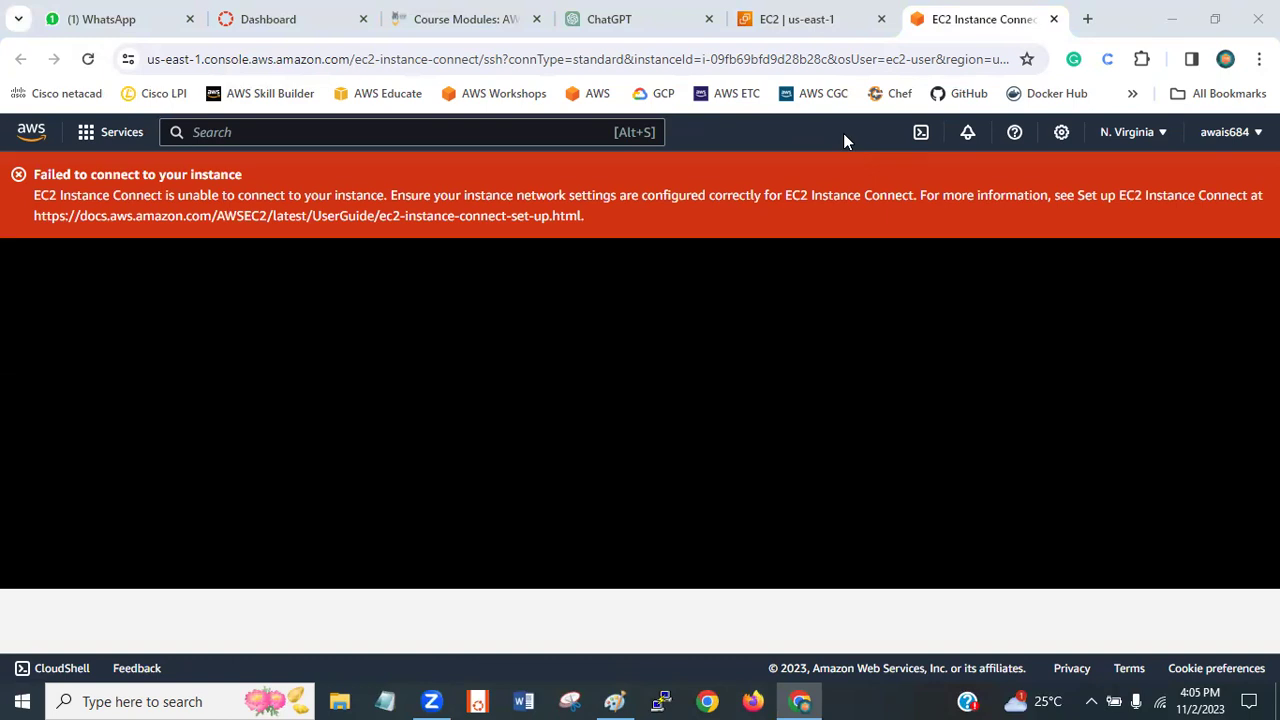
{"action": "left_click", "coordinate": [760, 18]}
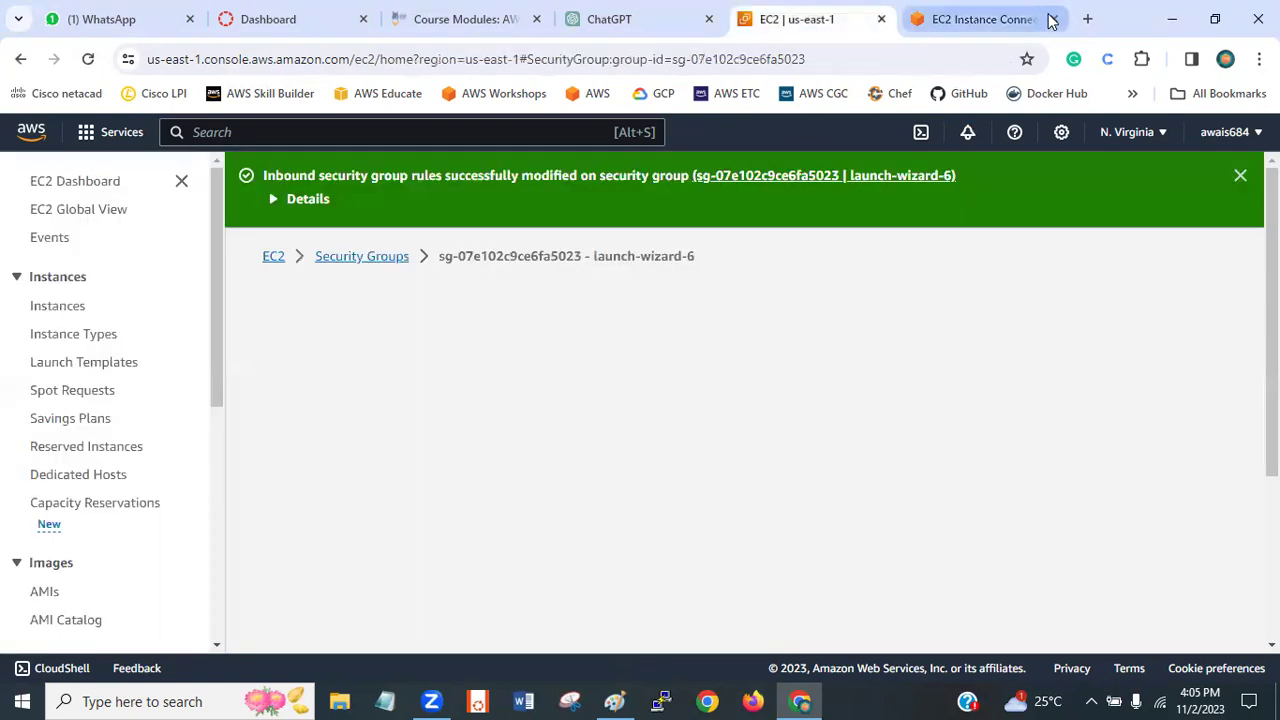
{"action": "left_click", "coordinate": [985, 18]}
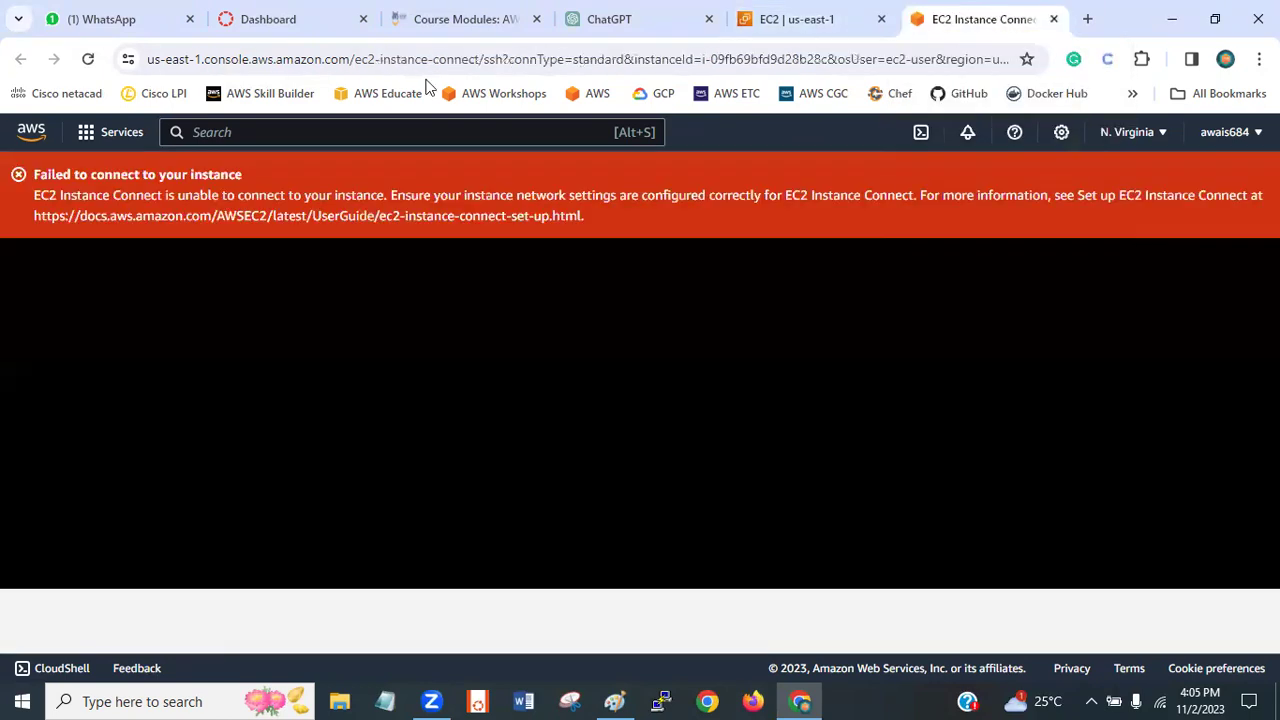
{"action": "left_click", "coordinate": [1054, 18]}
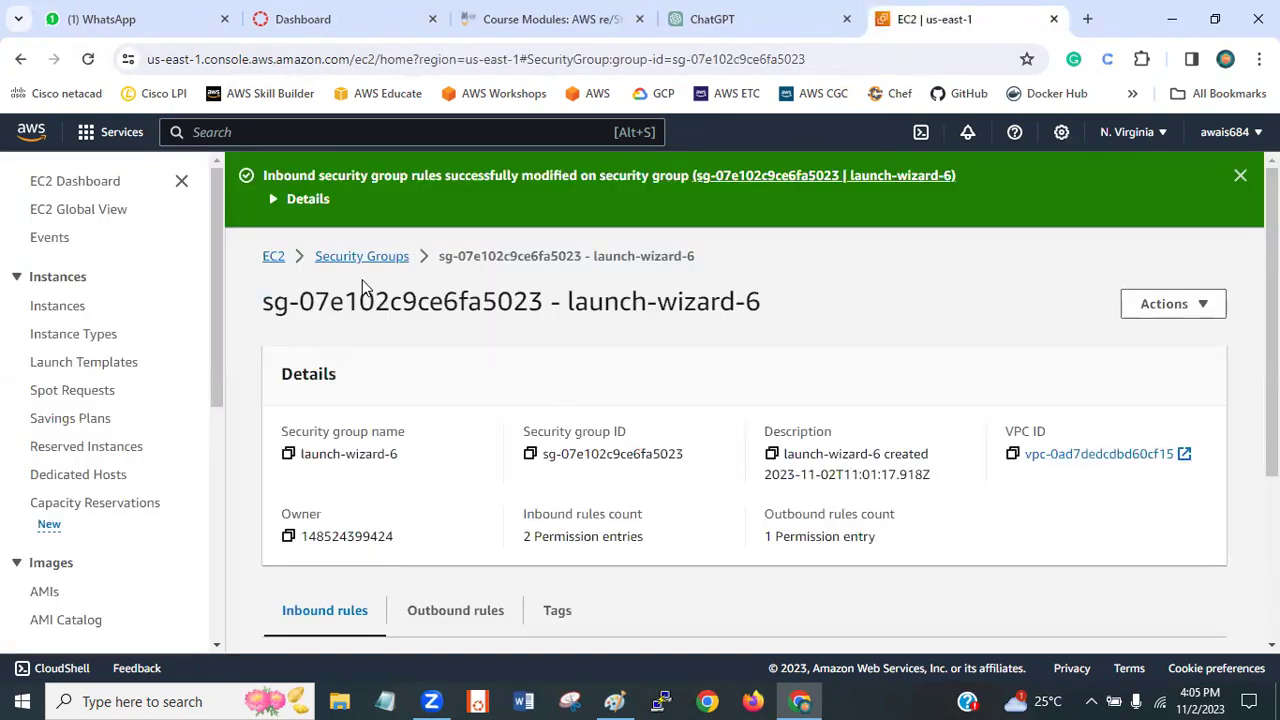
- Return to the EC2 instances list, select public vm and copy its public IPv4 address from the instance details
{"action": "left_click", "coordinate": [273, 256]}
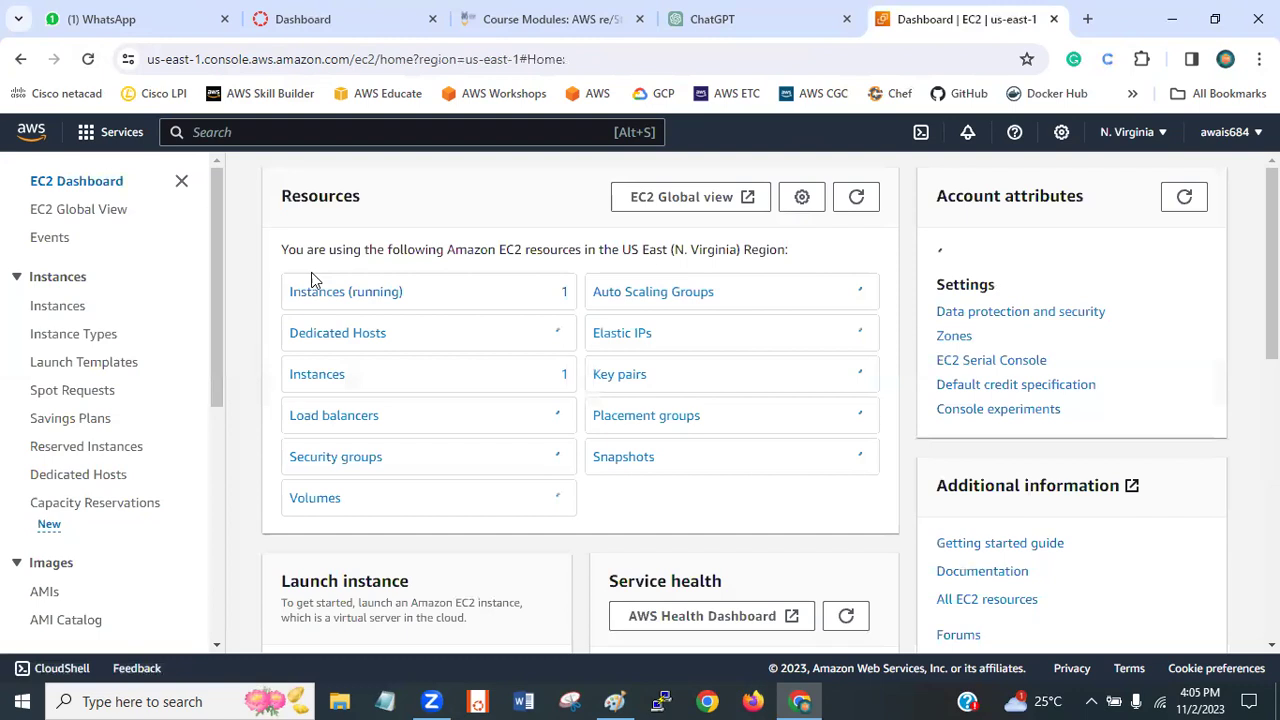
{"action": "left_click", "coordinate": [70, 305]}
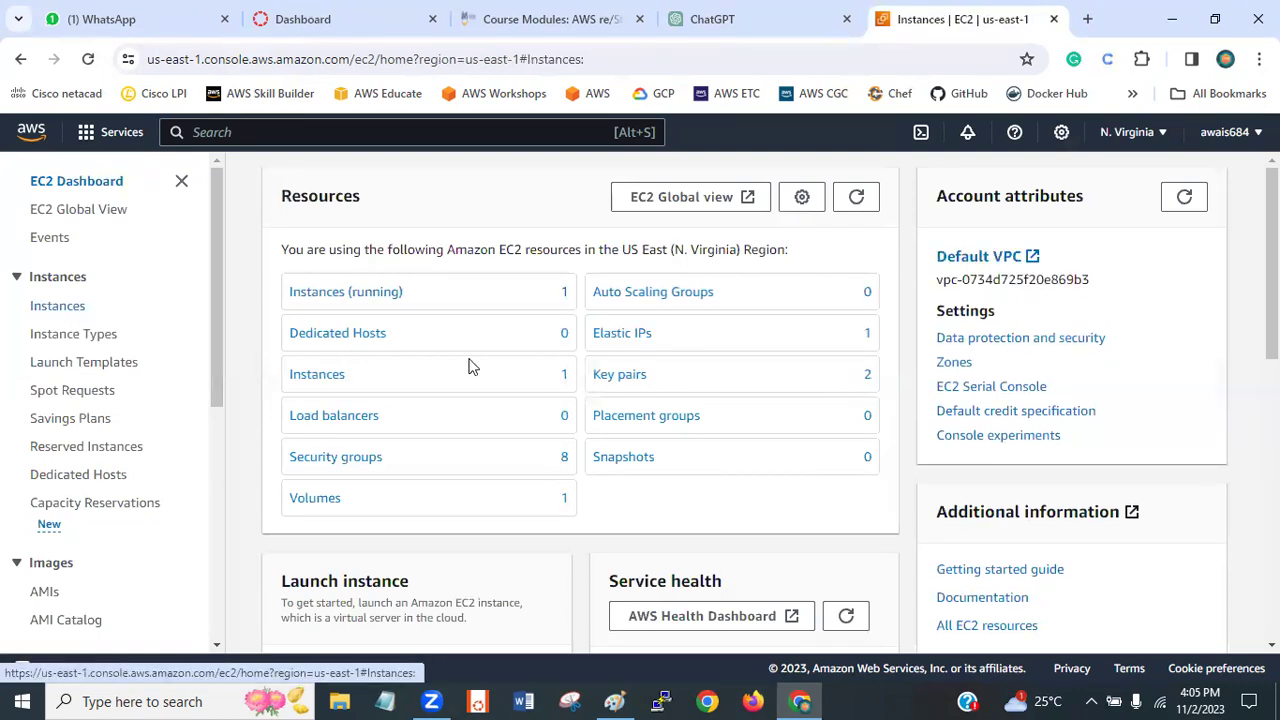
{"action": "left_click", "coordinate": [302, 288]}
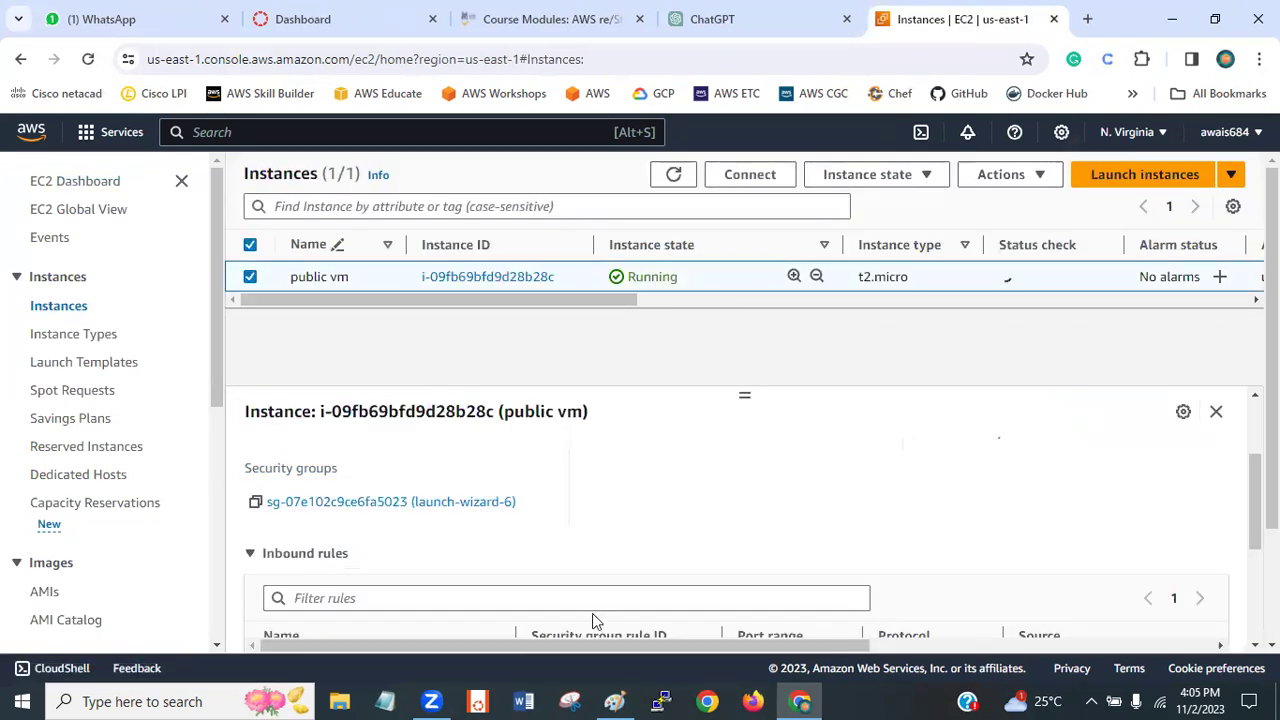
{"action": "scroll", "coordinate": [532, 447], "scroll_direction": "up", "scroll_amount": 3}
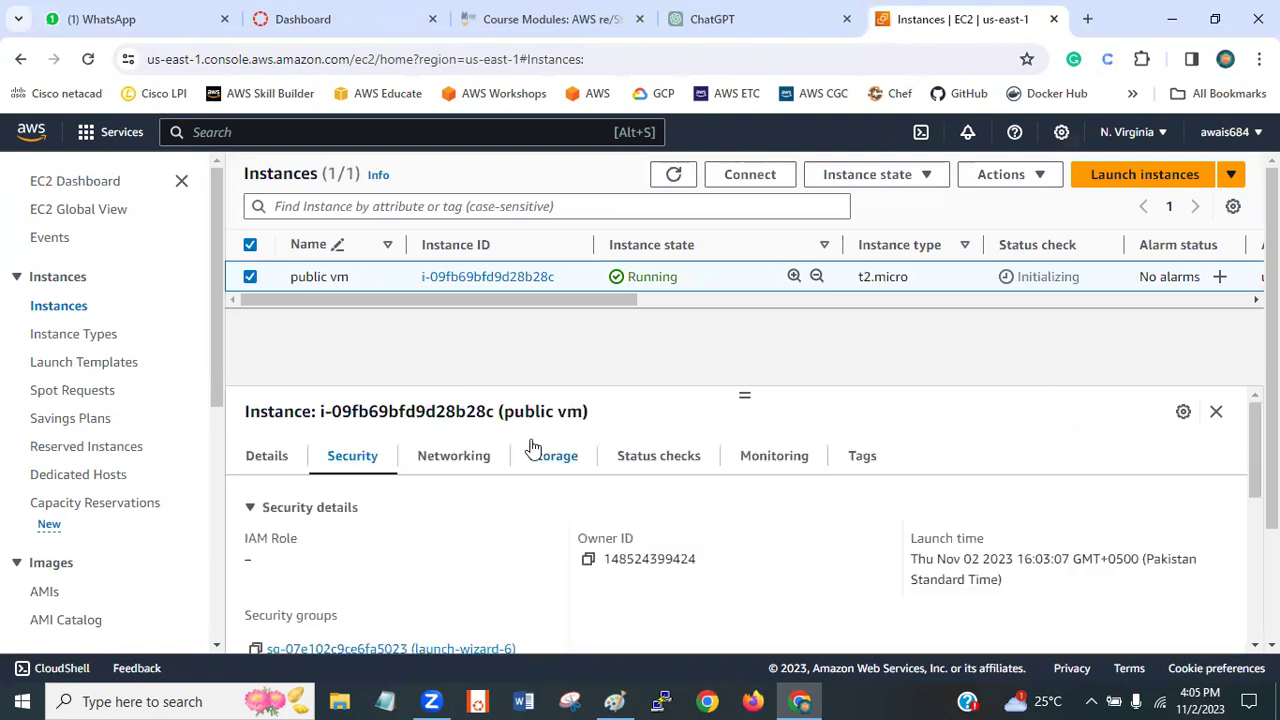
{"action": "left_click", "coordinate": [280, 458]}
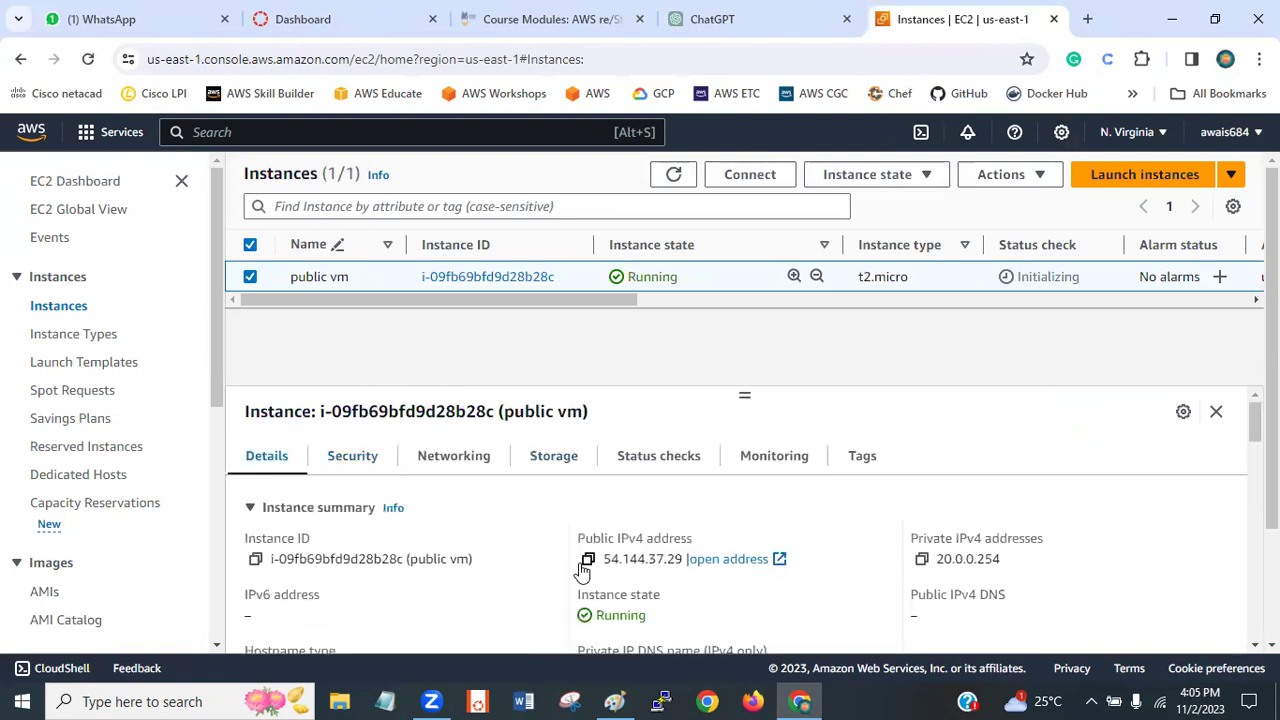
{"action": "left_click", "coordinate": [586, 563]}
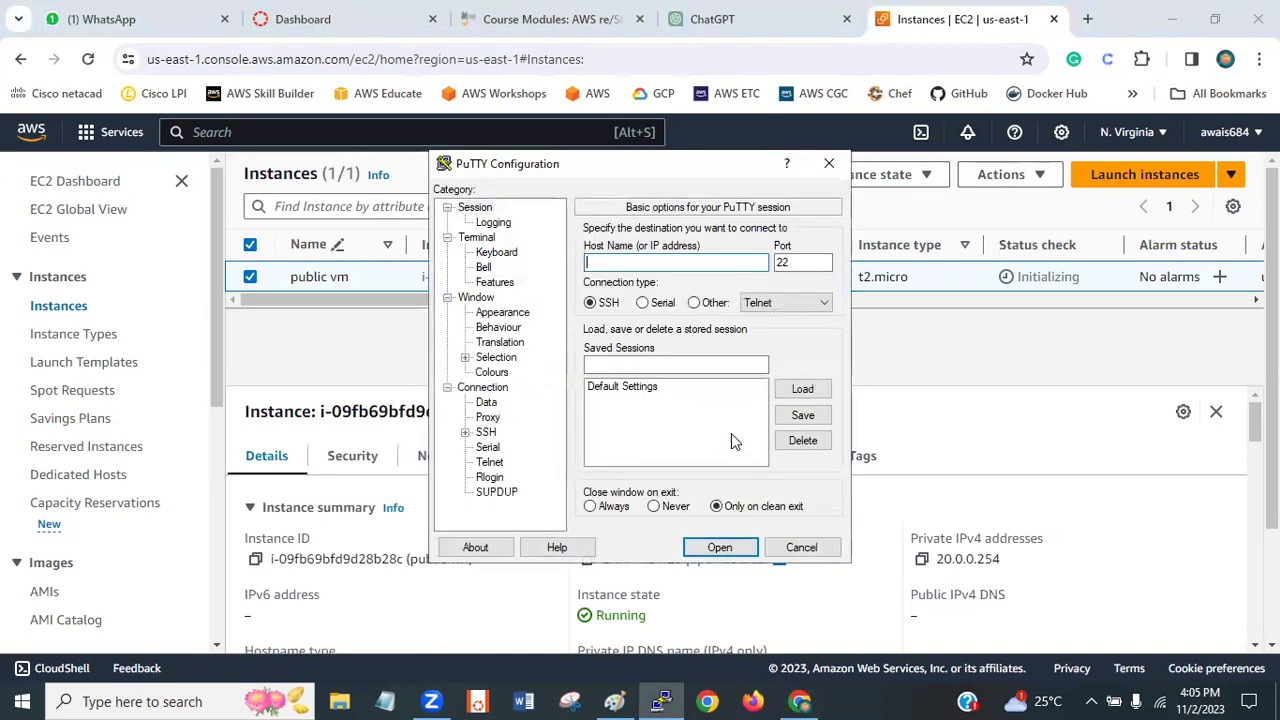
- Try to open an SSH connection in PuTTY to the copied public IPv4 address, using n-vir-key as the private key file
{"action": "key", "text": "ctrl+v"}
{"action": "left_click", "coordinate": [465, 432]}
{"action": "left_click", "coordinate": [503, 447]}
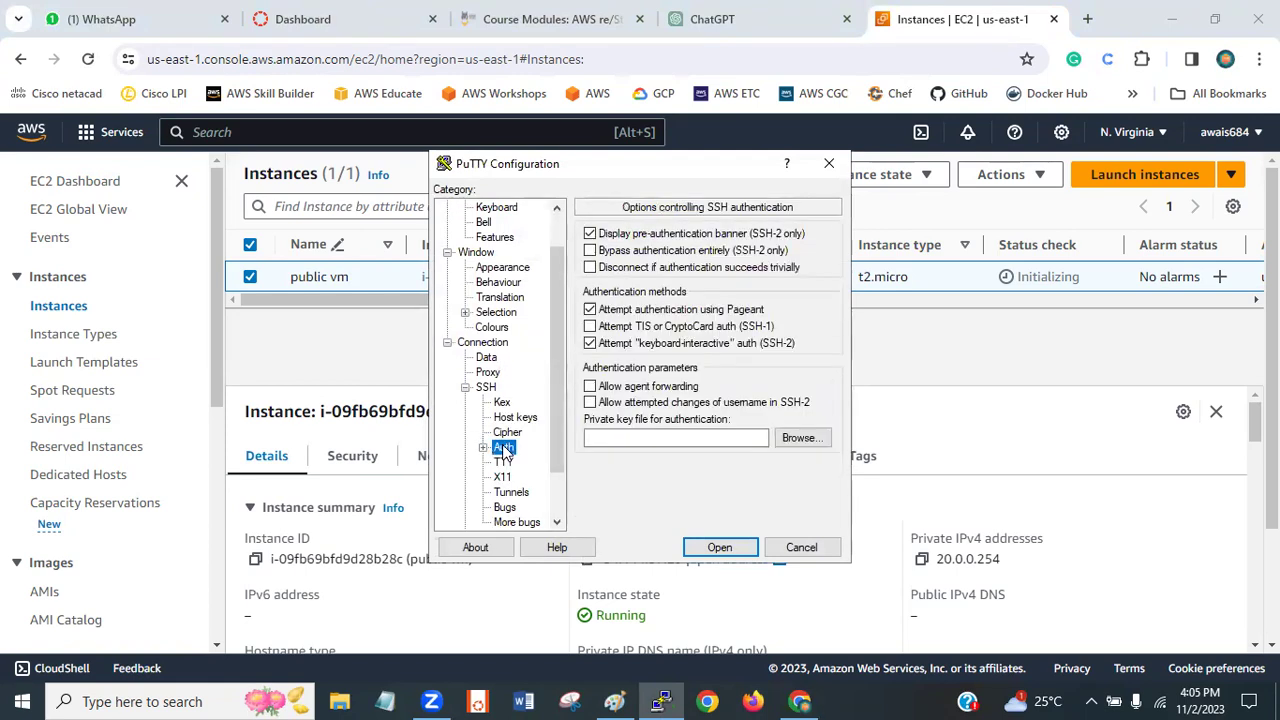
{"action": "left_click", "coordinate": [806, 441]}
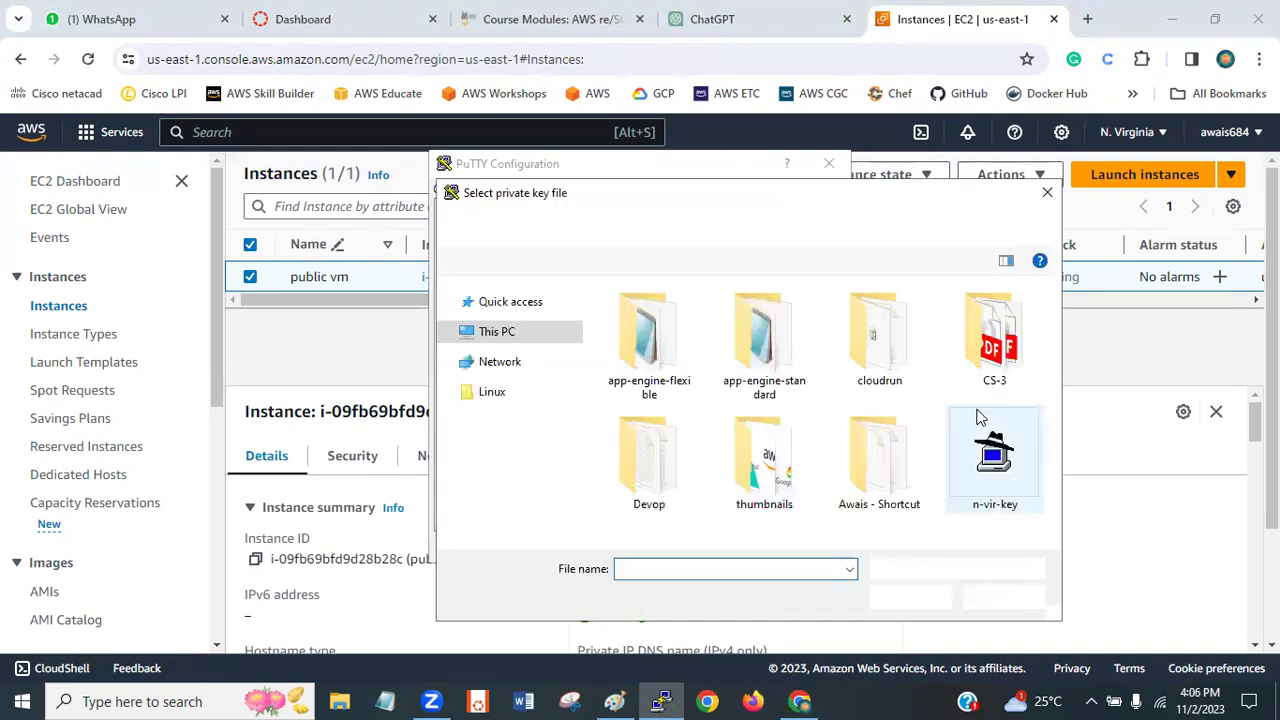
{"action": "left_click", "coordinate": [978, 420]}
{"action": "left_click", "coordinate": [903, 599]}
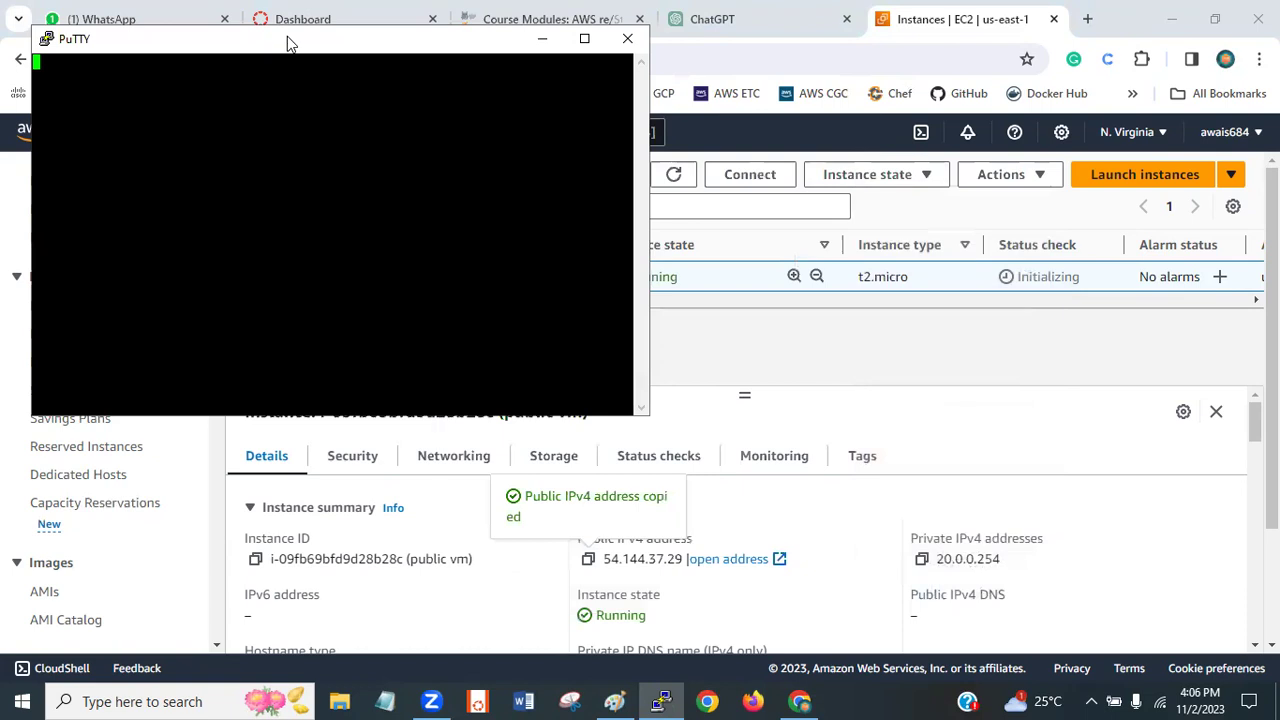
{"action": "left_click_drag", "start_coordinate": [287, 43], "coordinate": [557, 69]}
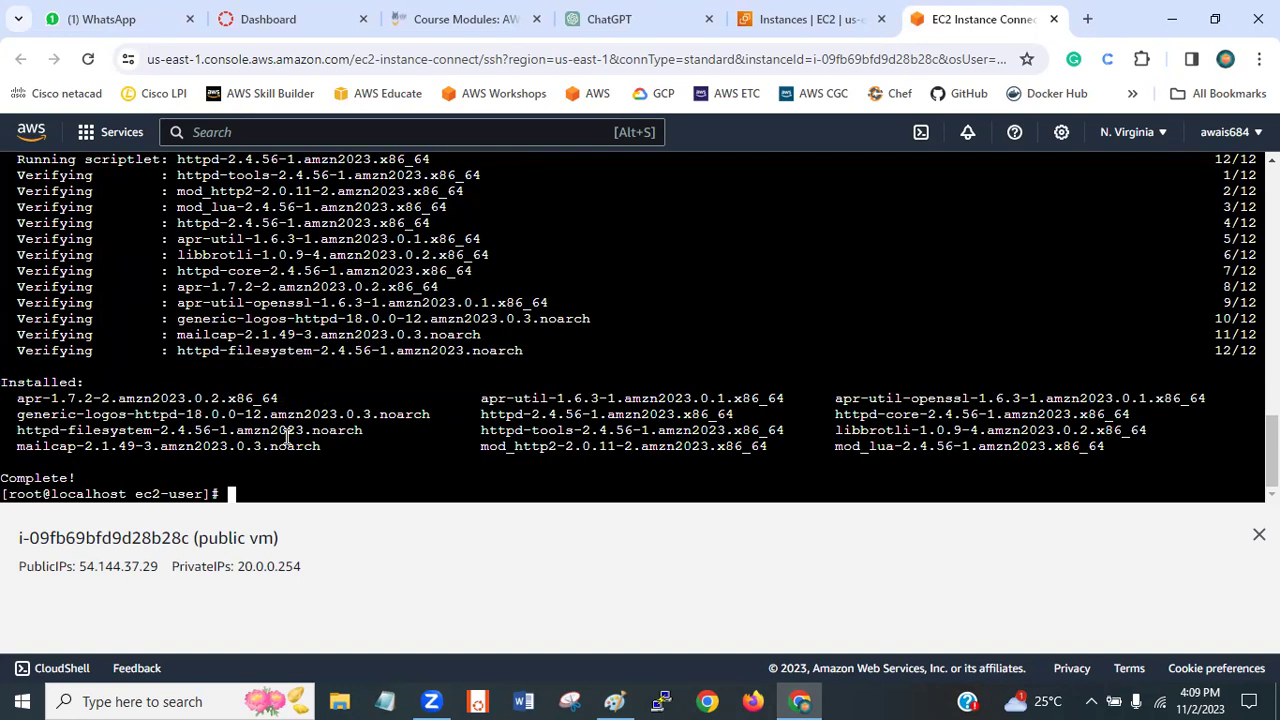
- Change to the /var/www/html directory on public vm and list its contents
{"action": "type", "text": "cd /var/www/html"}
{"action": "key", "text": "Return"}
{"action": "type", "text": "ls"}
{"action": "key", "text": "Return"}
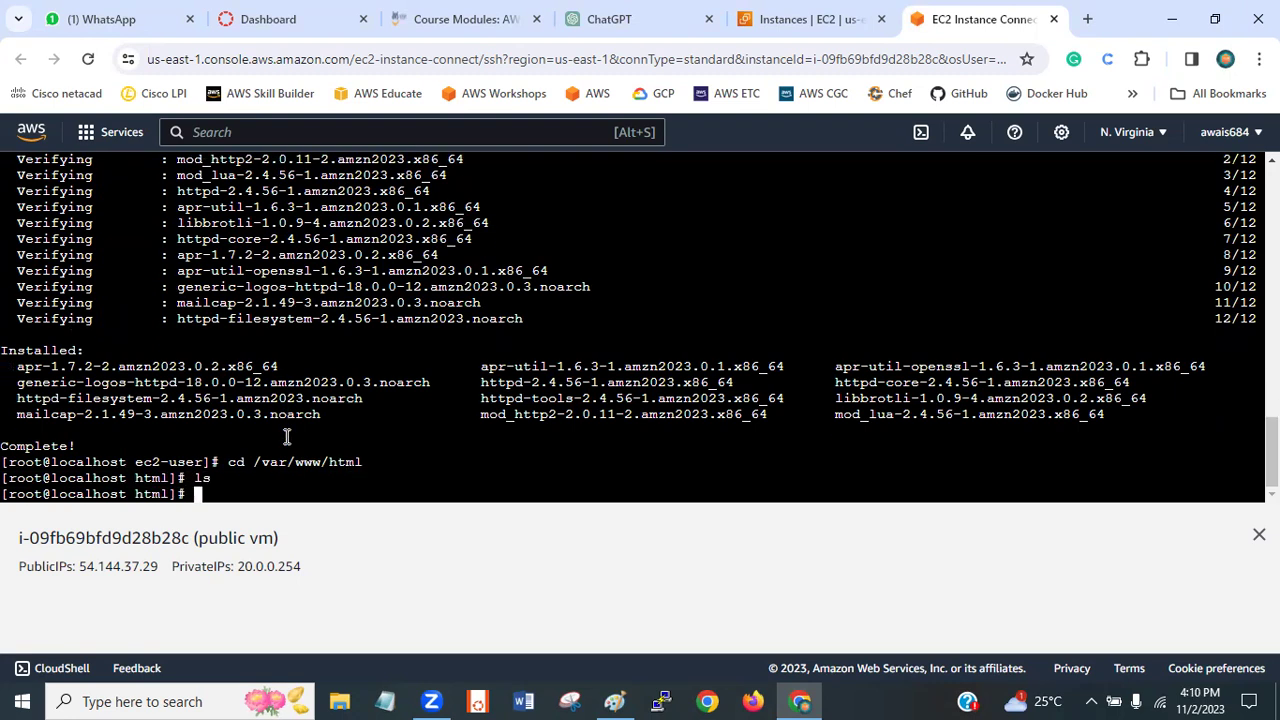
- Create index.html with cat, containing the text "THIS IS MY DEVOPS CLASS", and list the directory to check the file
{"action": "type", "text": "cat >index.html"}
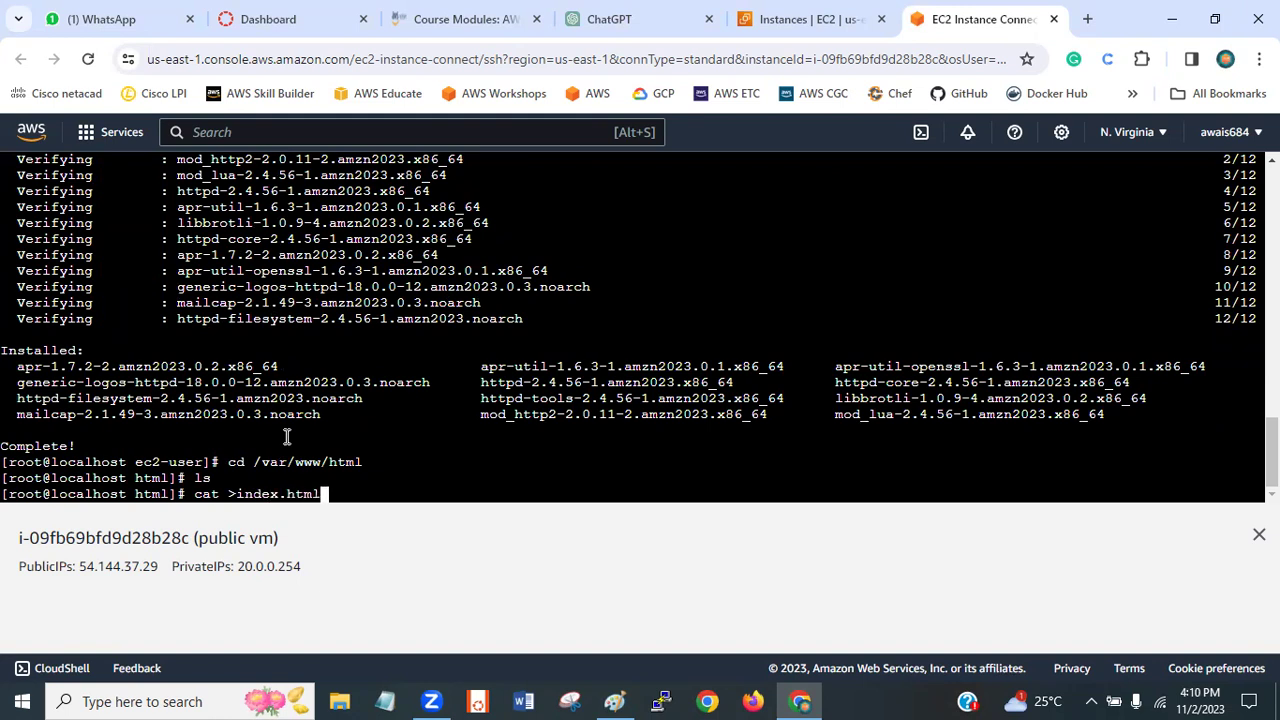
{"action": "key", "text": "Return"}
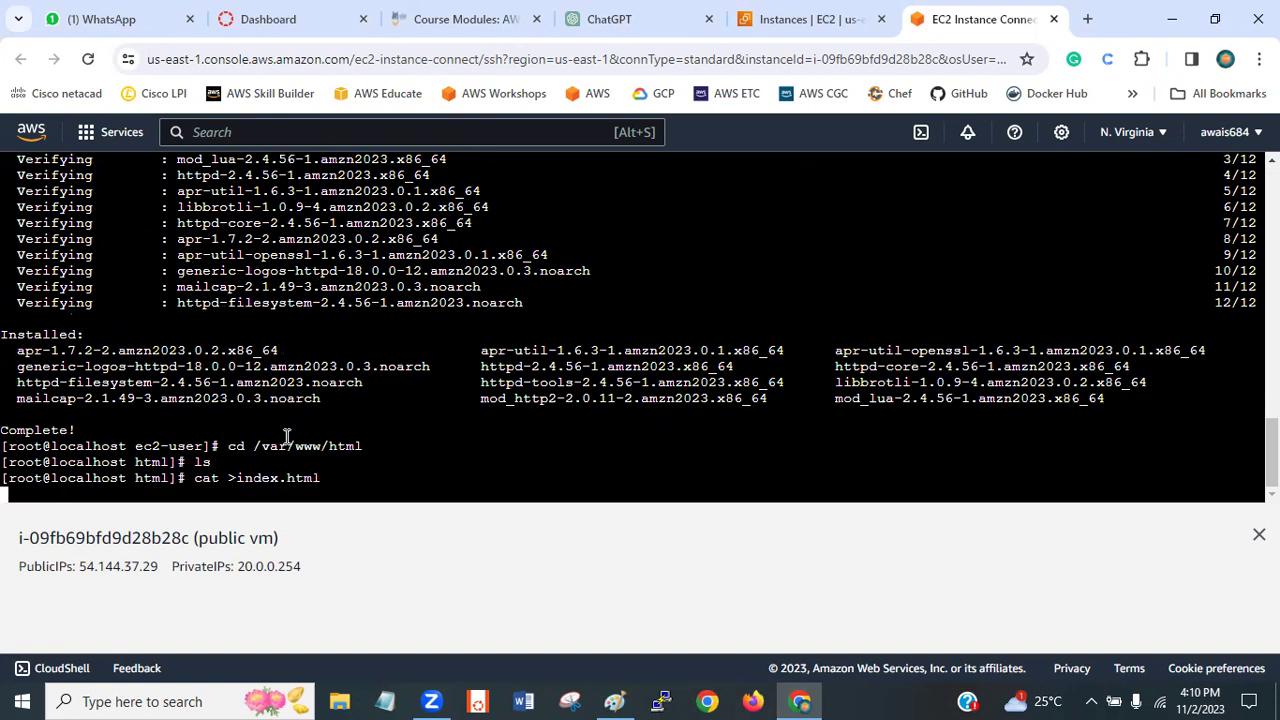
{"action": "type", "text": "THIS IS MY DEVOPS CLASS"}
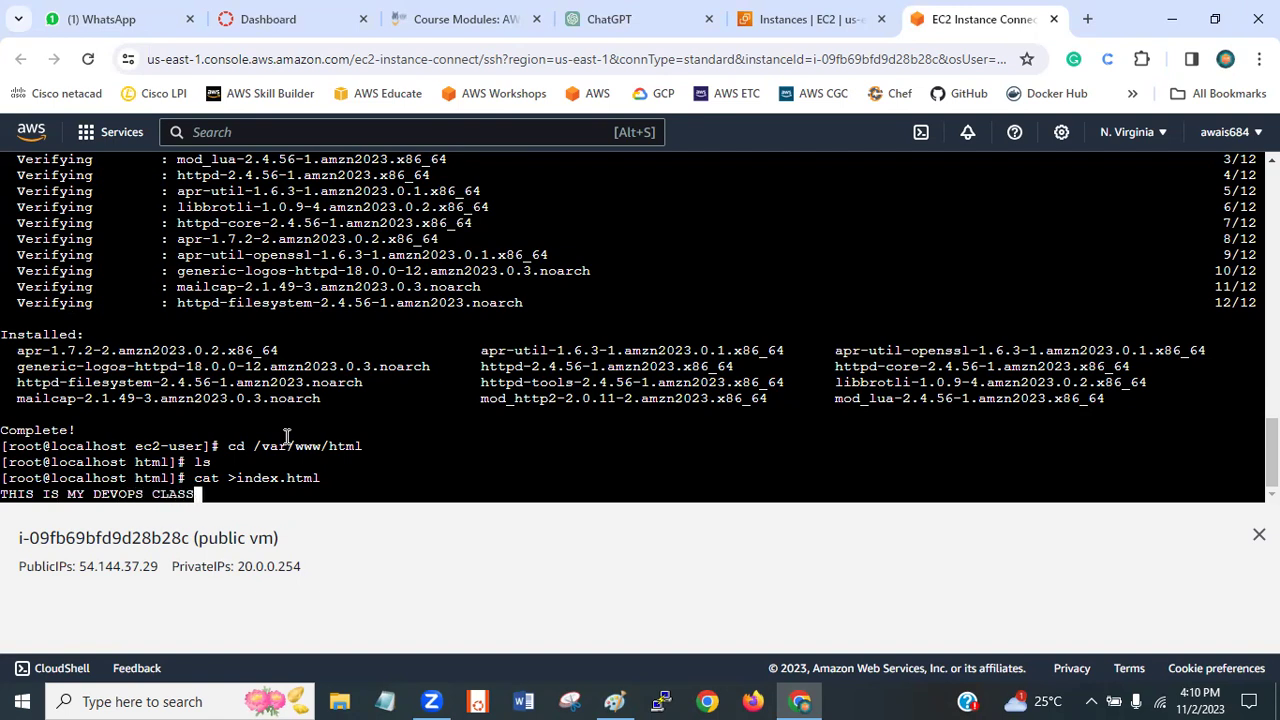
{"action": "key", "text": "Return"}
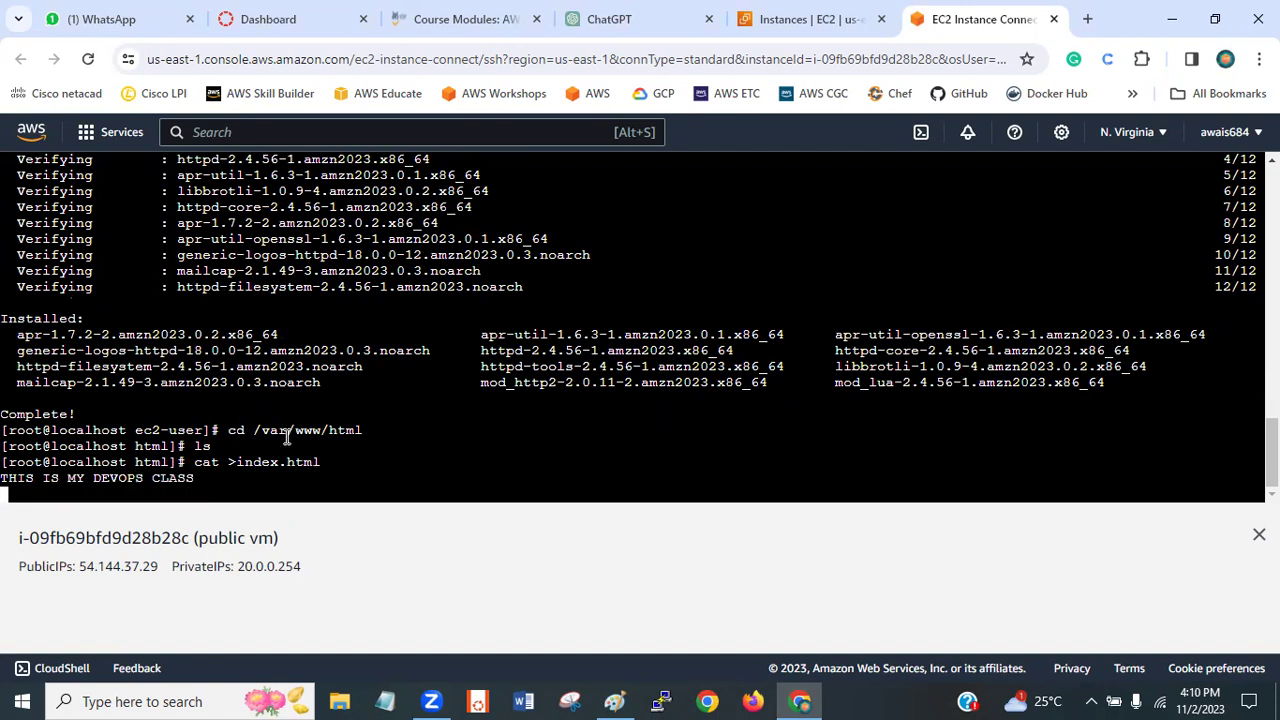
{"action": "key", "text": "ctrl+d"}
{"action": "type", "text": "l"}
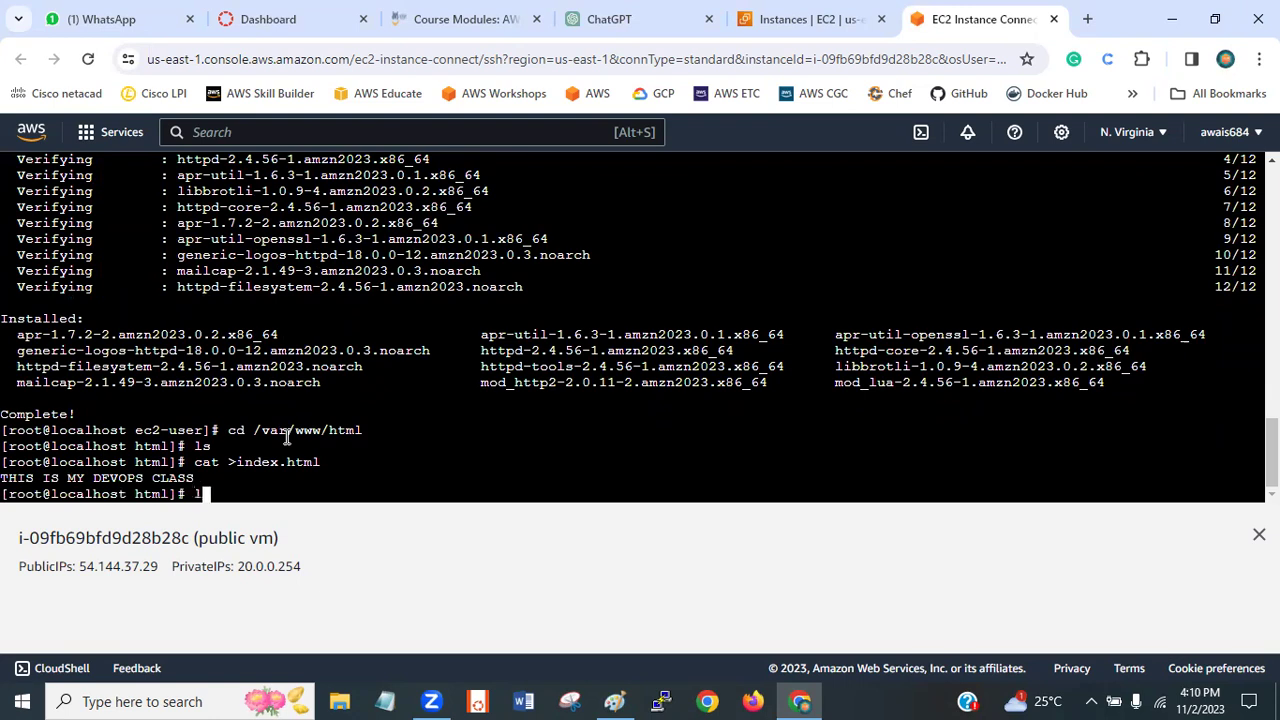
{"action": "type", "text": "s"}
{"action": "key", "text": "Return"}
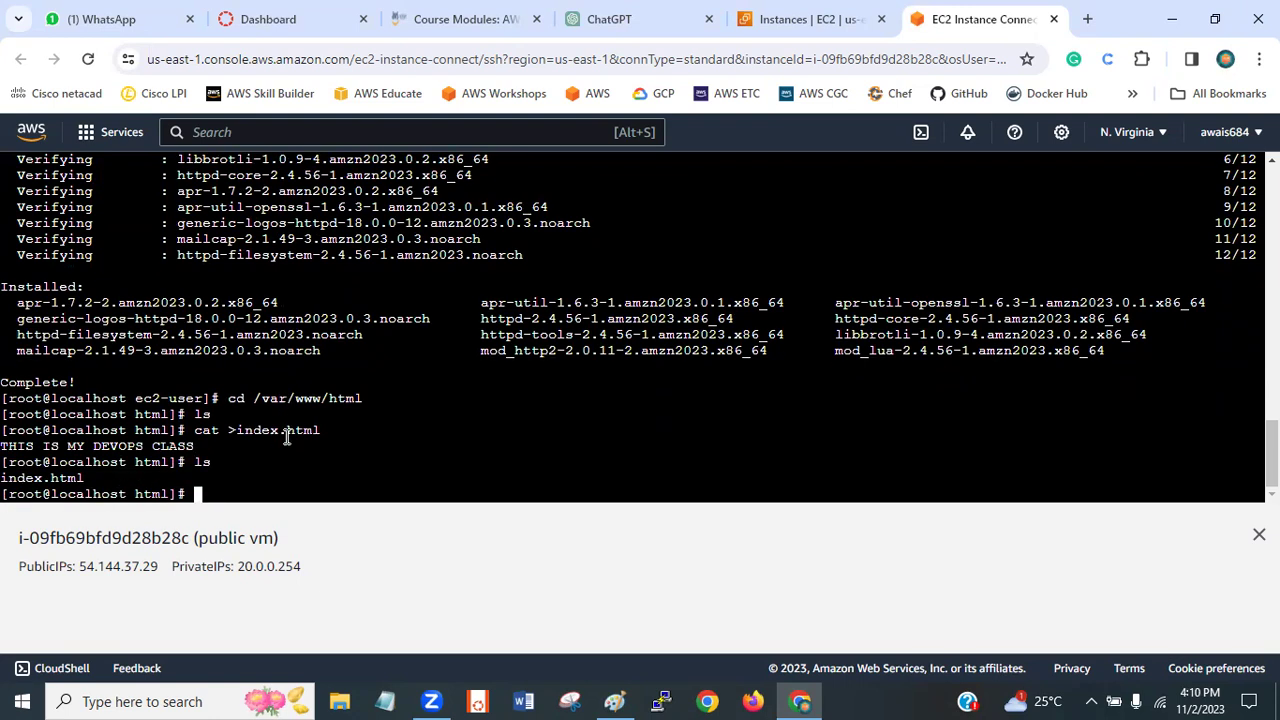
- Start the httpd service on public vm and check the service's status
{"action": "type", "text": "service httpd start"}
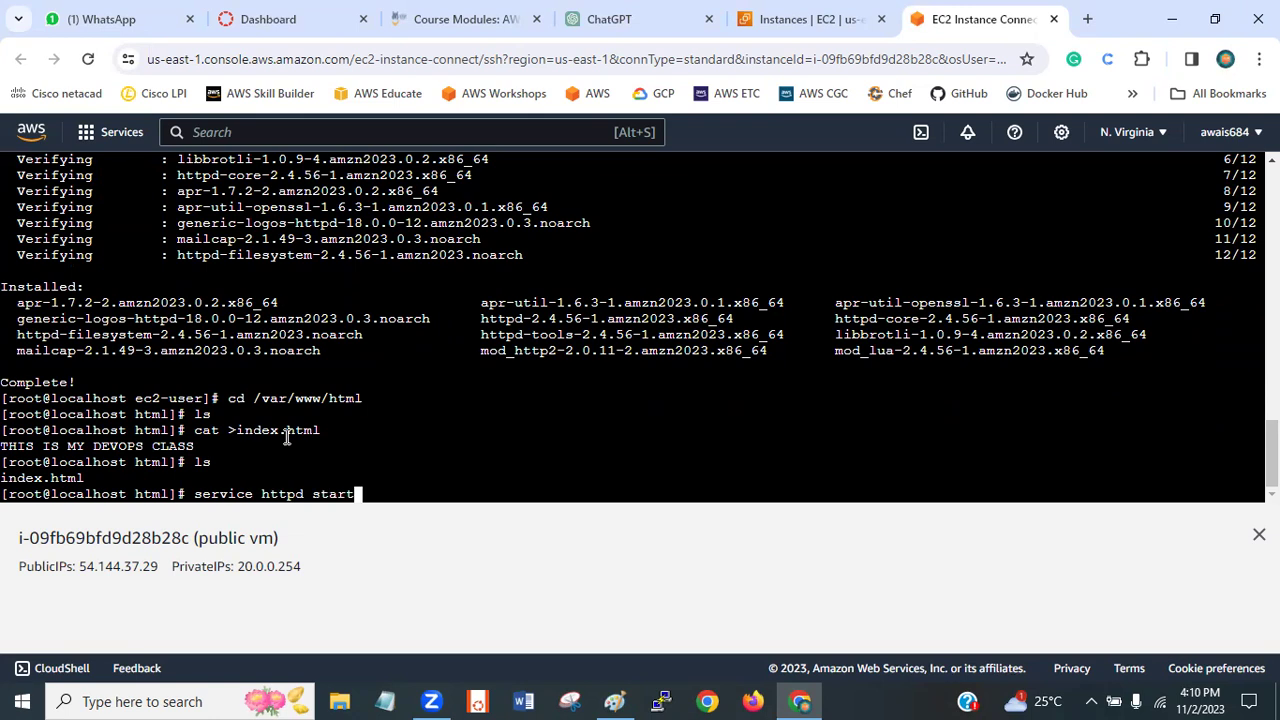
{"action": "key", "text": "Return"}
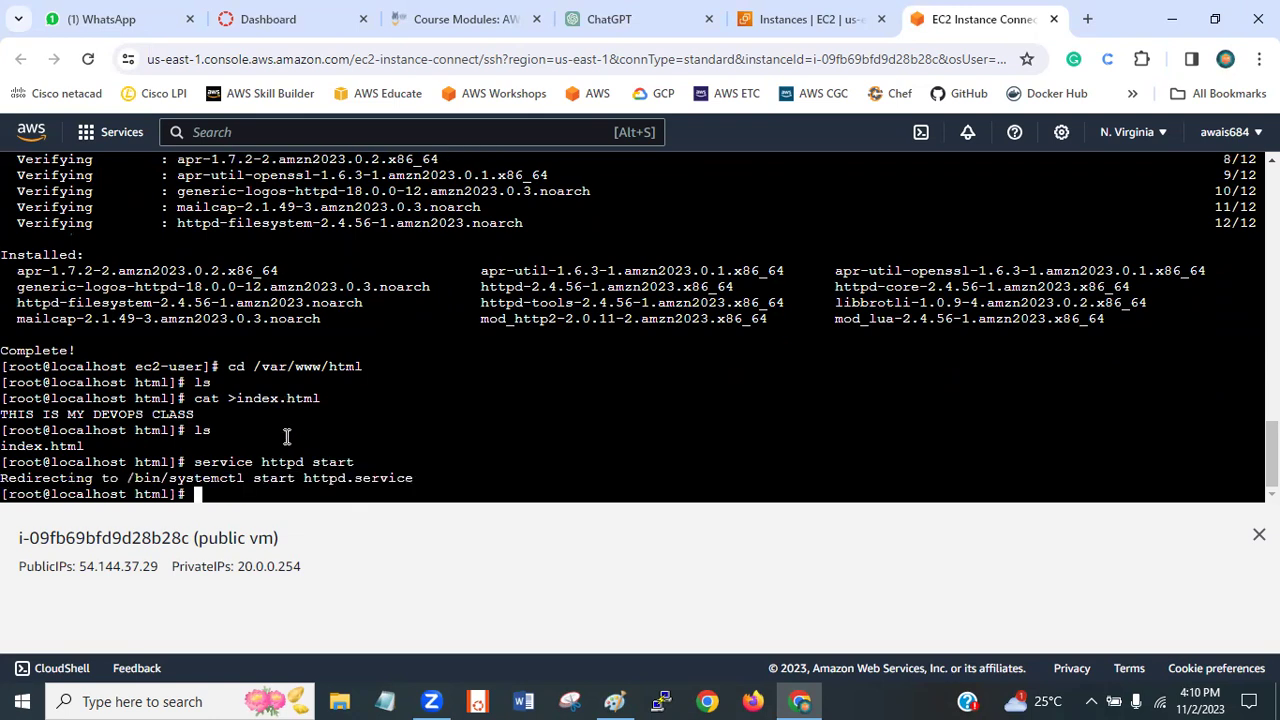
{"action": "key", "text": "Up"}
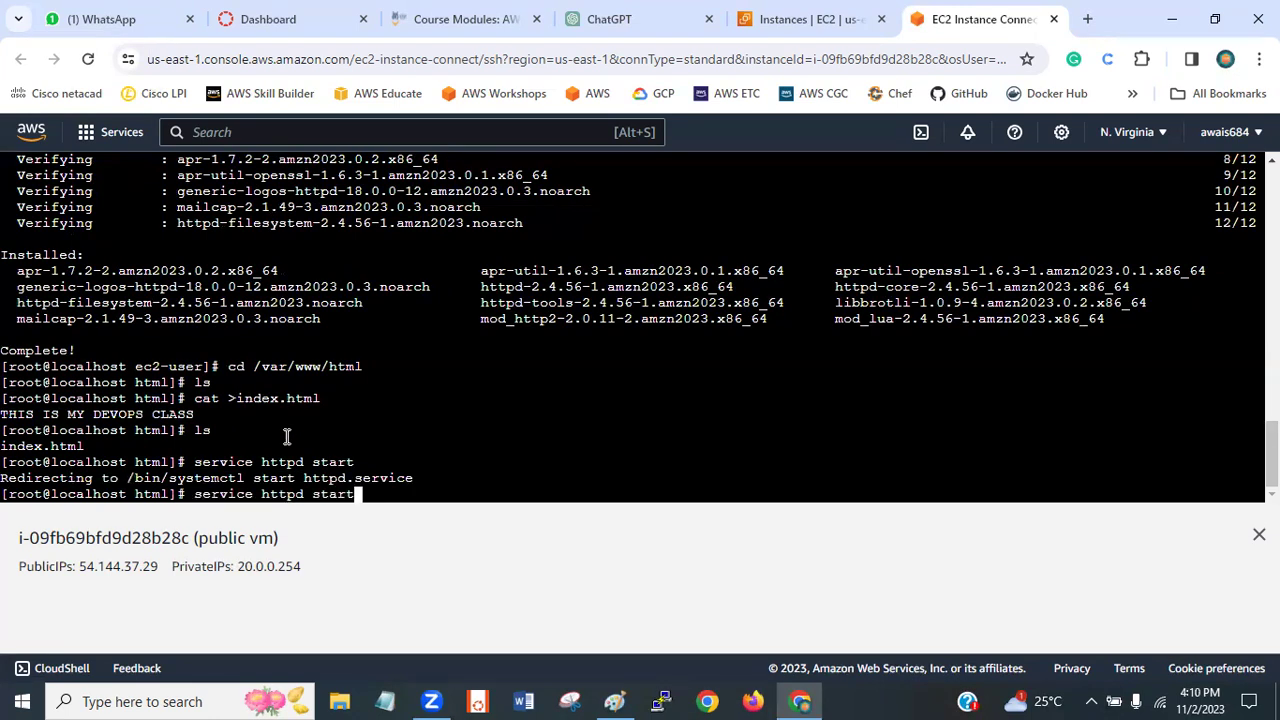
{"action": "key", "text": "BackSpace"}
{"action": "key", "text": "BackSpace"}
{"action": "type", "text": "tus"}
{"action": "key", "text": "Return"}
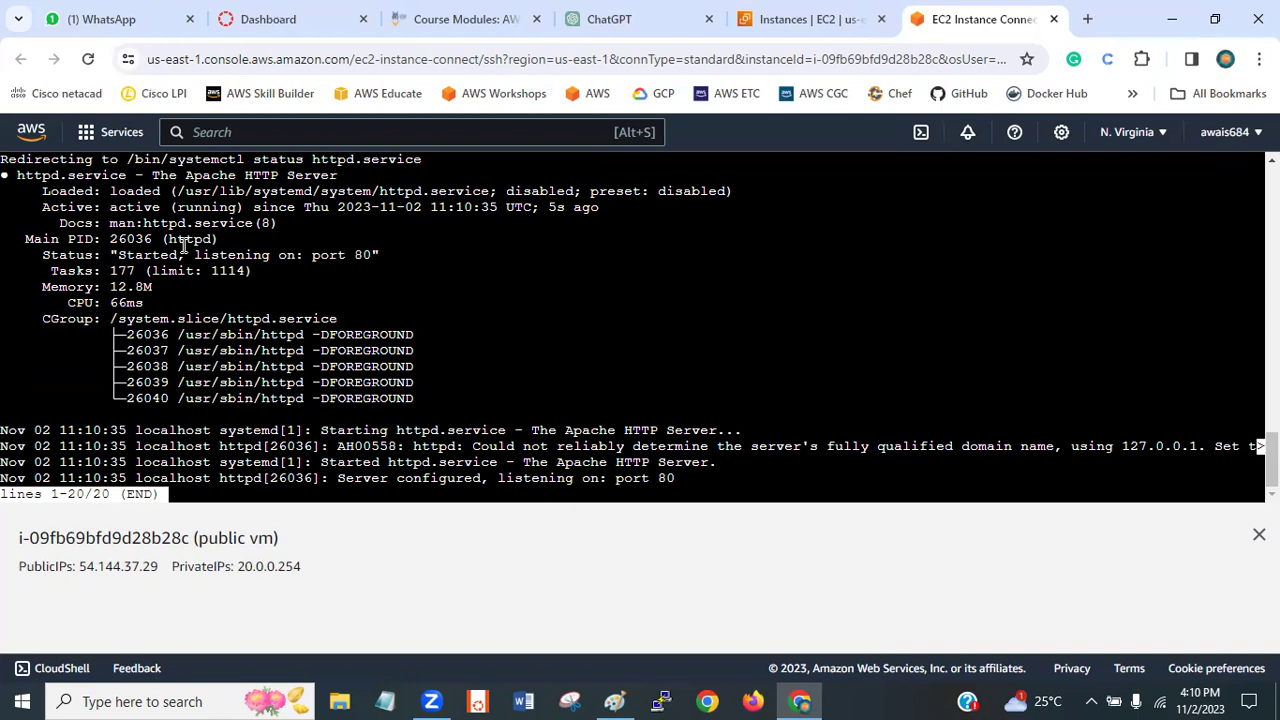
- Copy public vm's public IPv4 address and open it in a new browser tab to check the served web page
{"action": "left_click", "coordinate": [800, 19]}
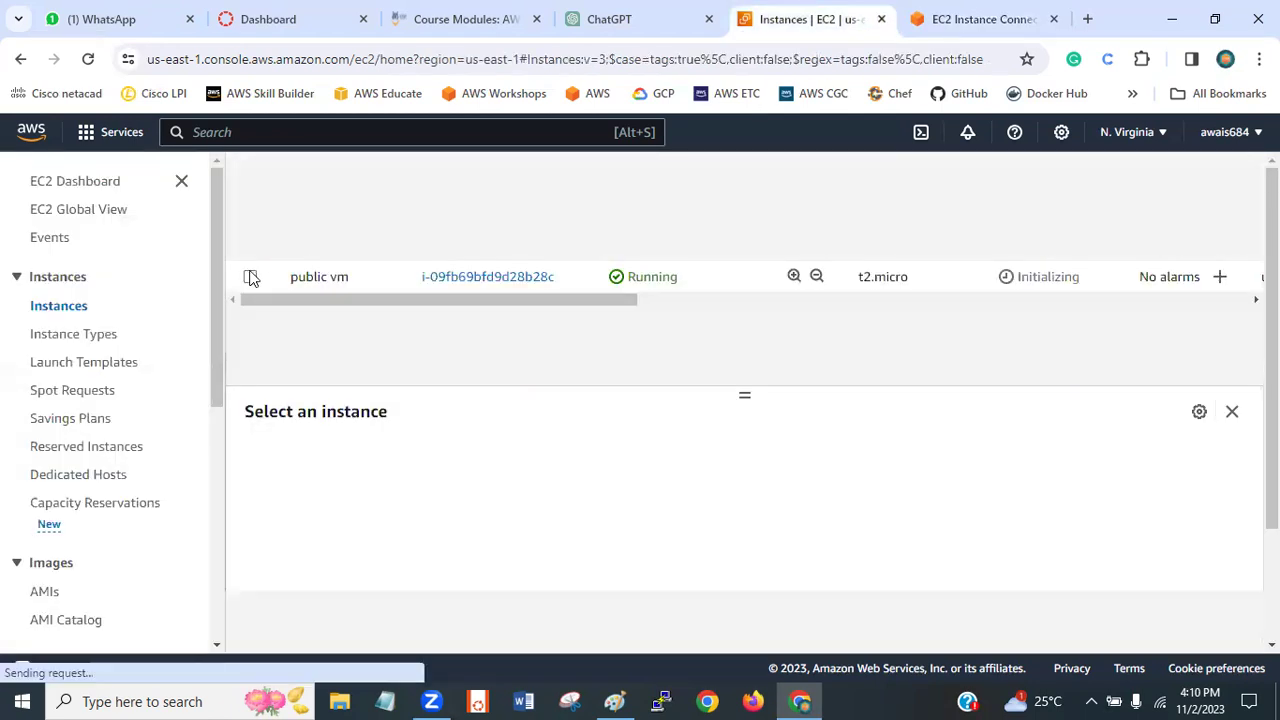
{"action": "left_click", "coordinate": [250, 277]}
{"action": "left_click", "coordinate": [250, 277]}
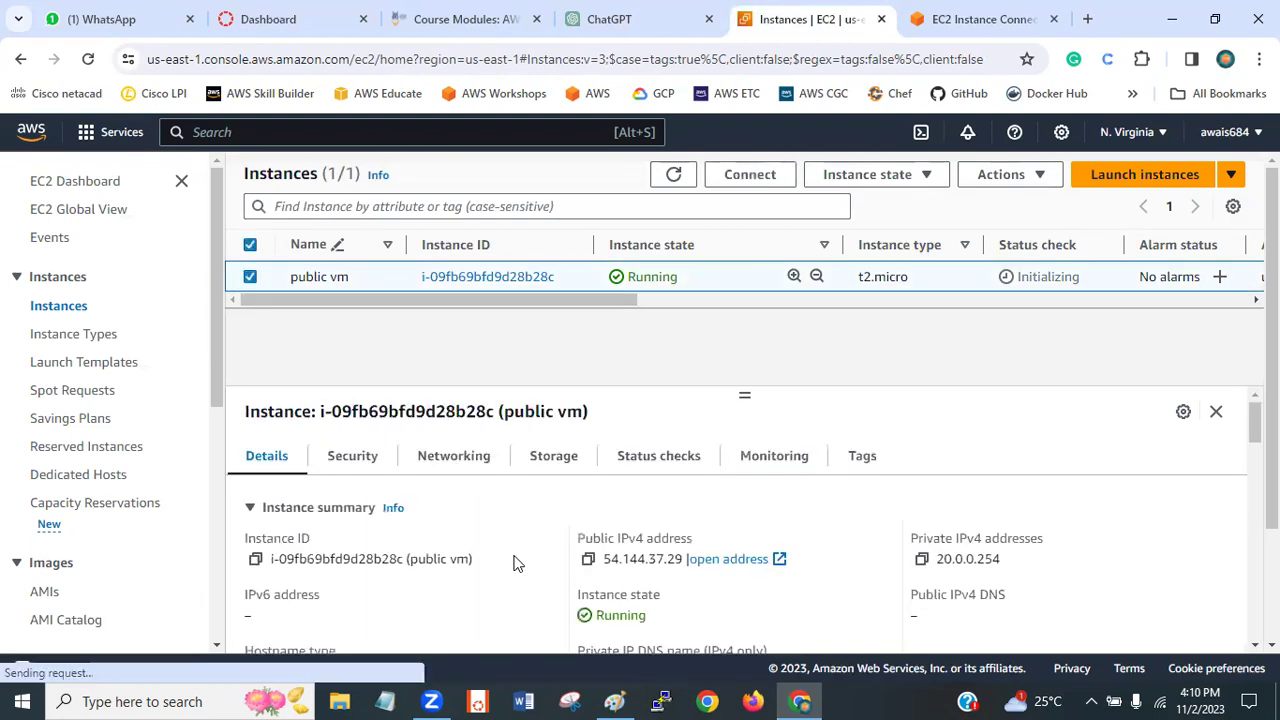
{"action": "left_click", "coordinate": [587, 560]}
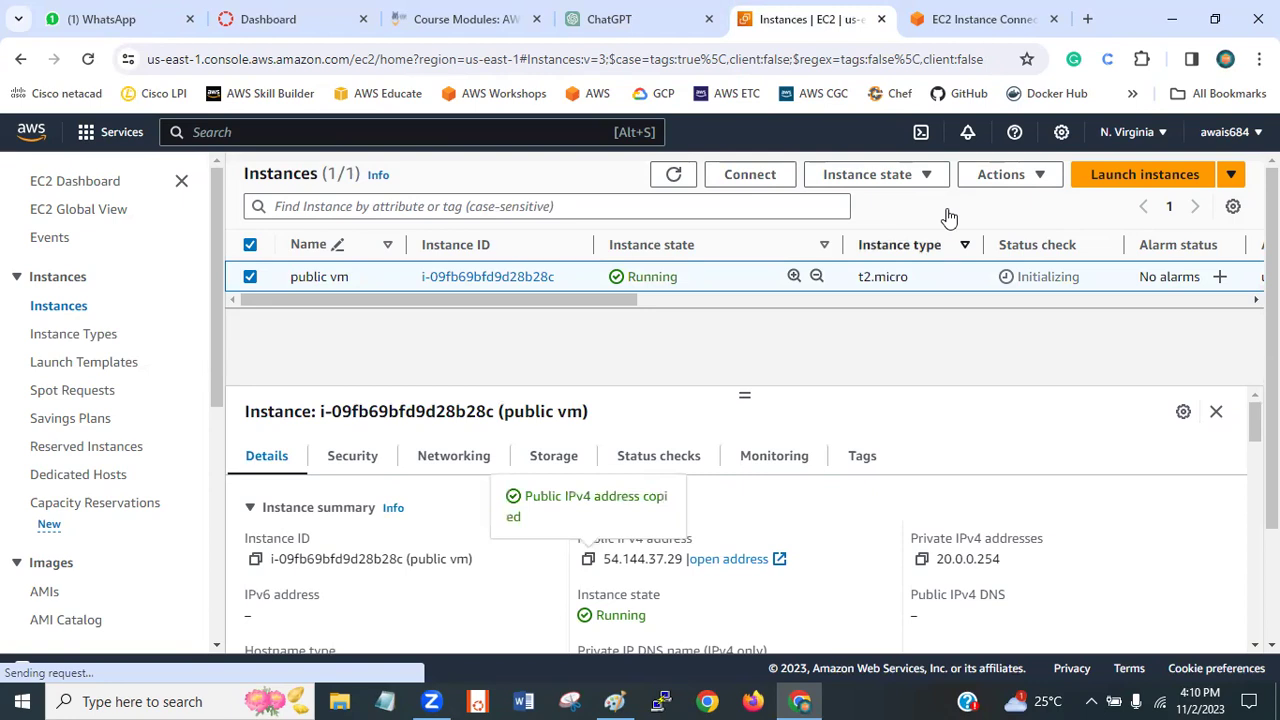
{"action": "left_click", "coordinate": [1088, 19]}
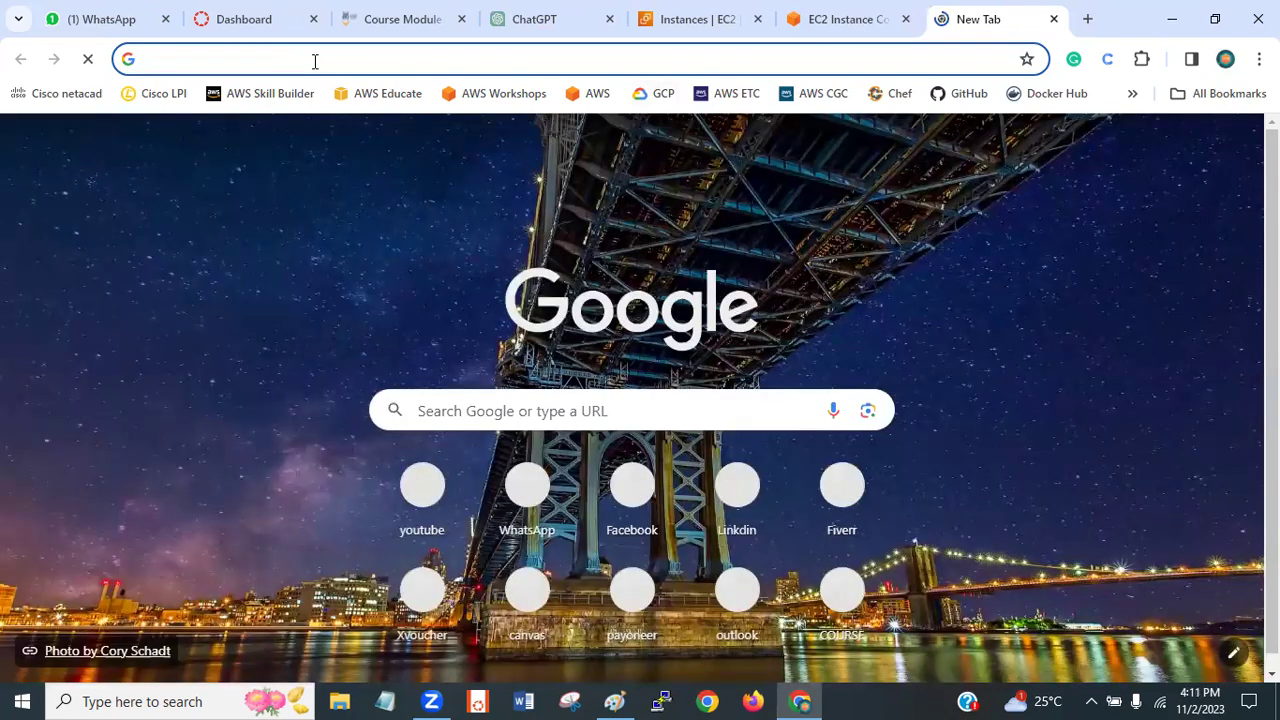
{"action": "key", "text": "ctrl+v"}
{"action": "key", "text": "Return"}
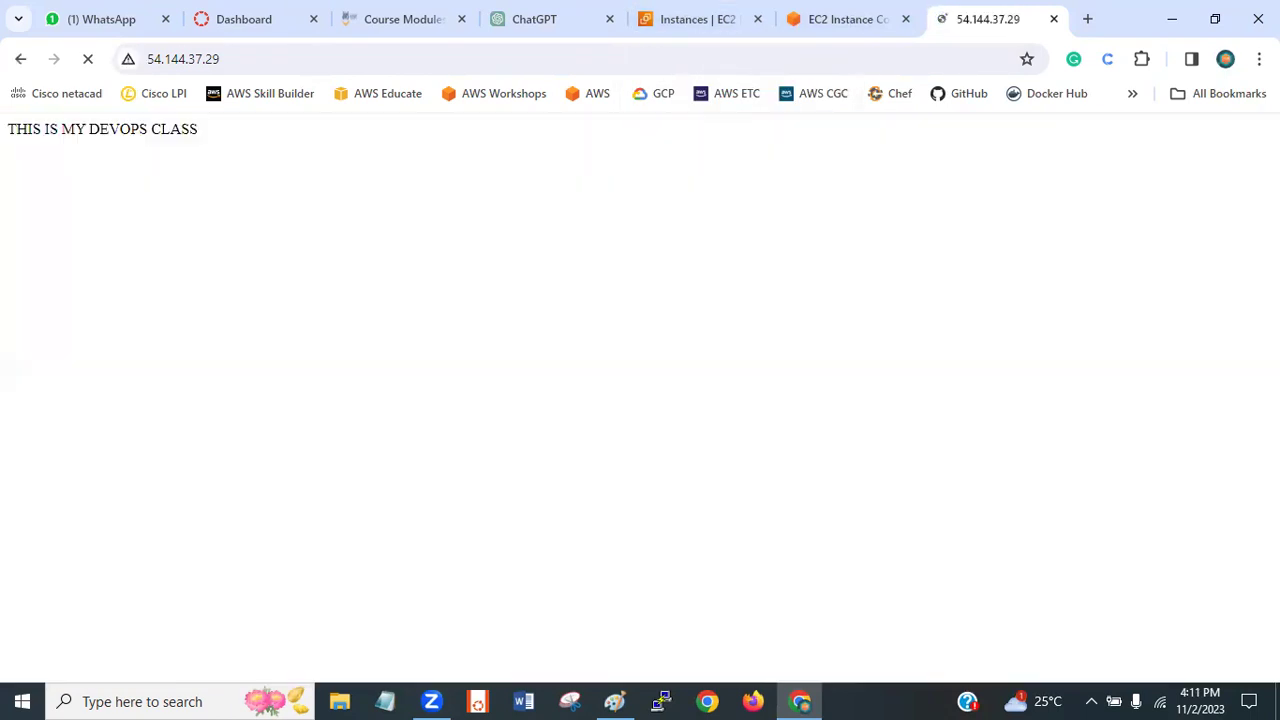
{"action": "left_click_drag", "start_coordinate": [8, 129], "coordinate": [253, 145]}
{"action": "left_click", "coordinate": [253, 142]}
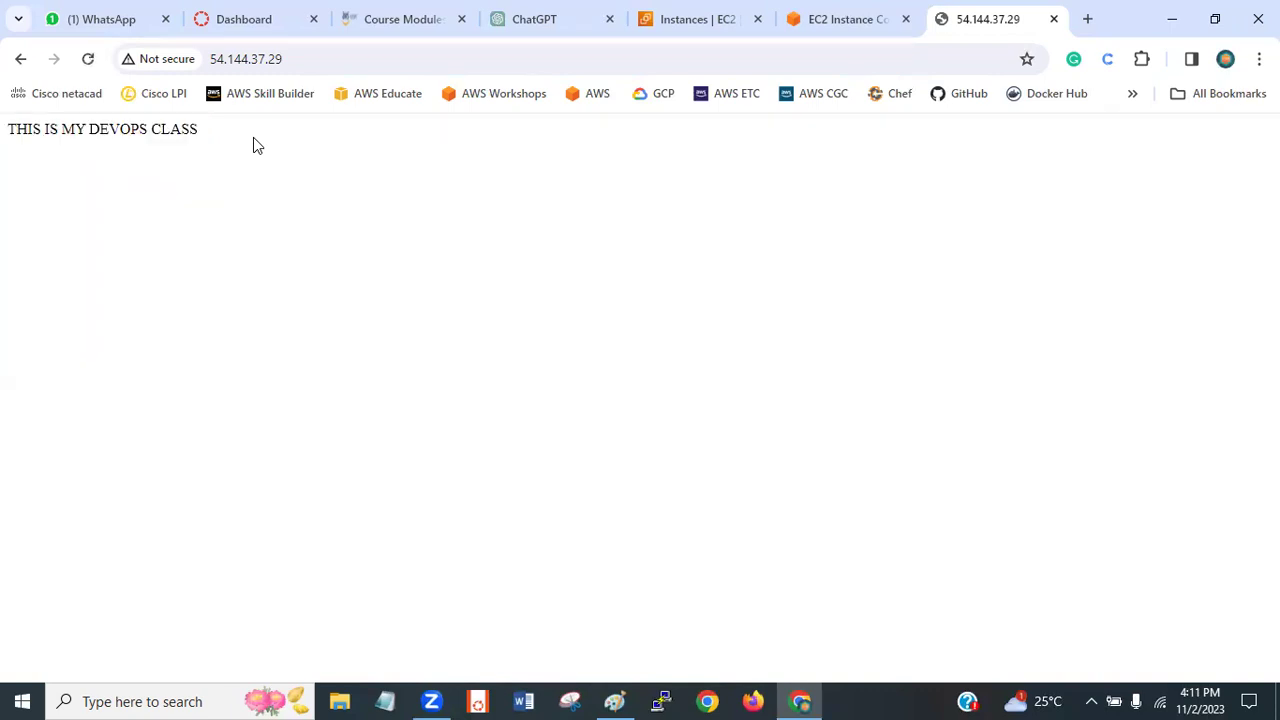
- Return to the AWS console, search the services for "vpc" and open the VPC dashboard
{"action": "left_click", "coordinate": [841, 9]}
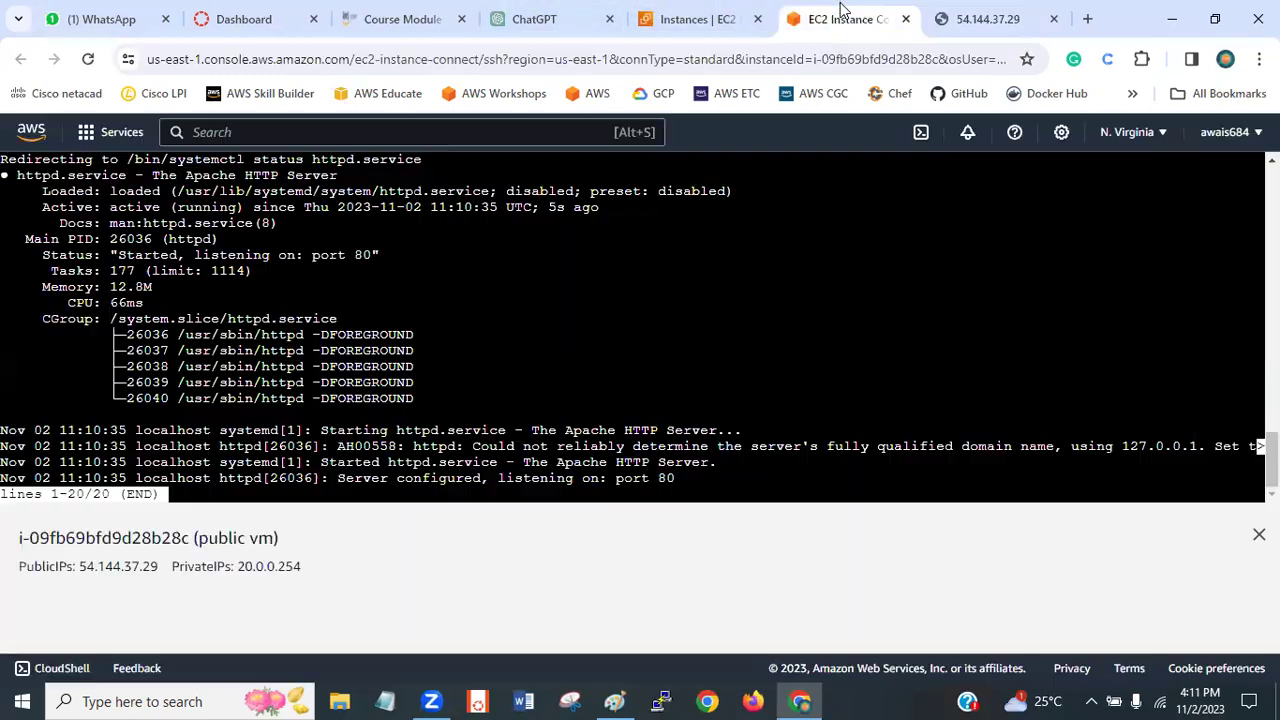
{"action": "left_click", "coordinate": [705, 17]}
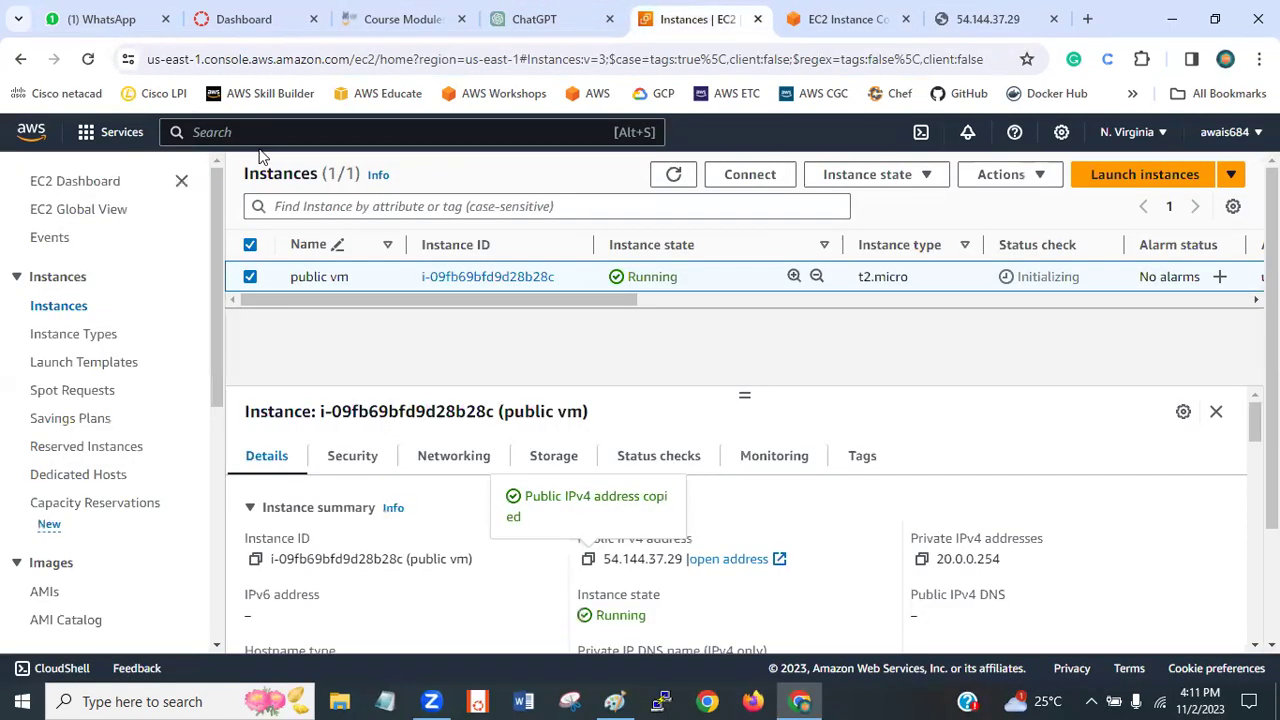
{"action": "left_click", "coordinate": [260, 138]}
{"action": "type", "text": "vpc"}
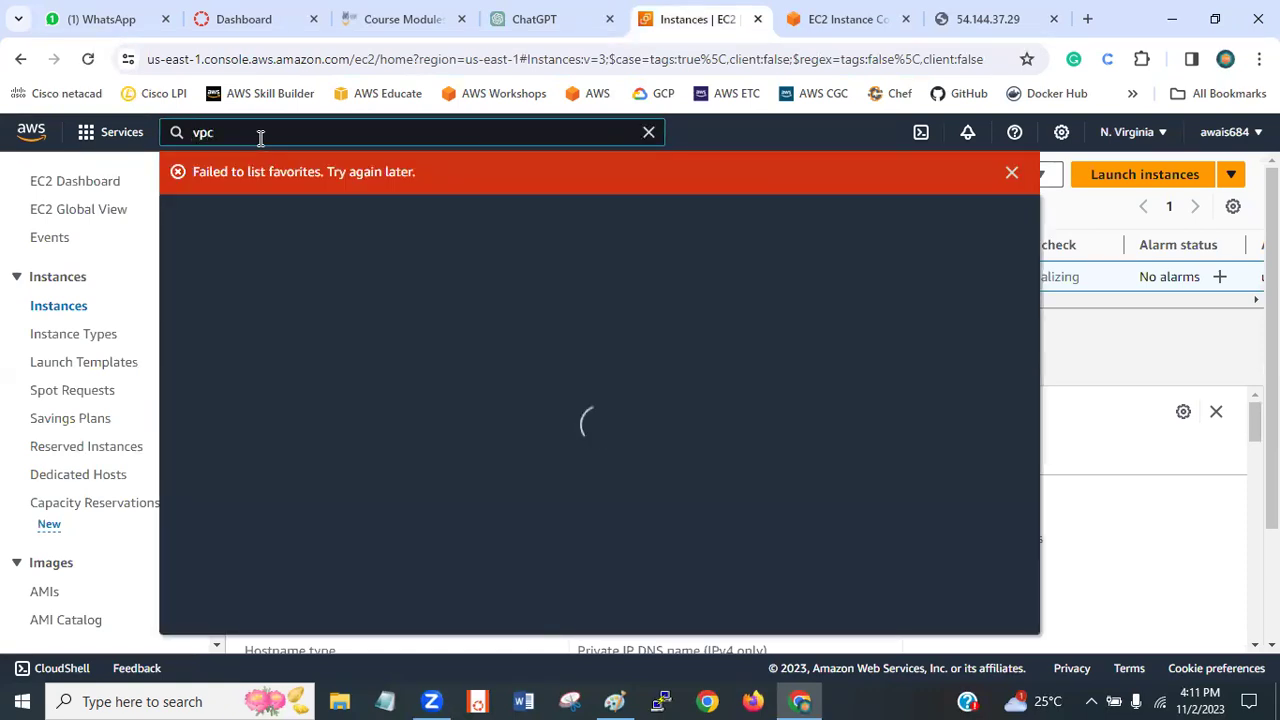
{"action": "key", "text": "BackSpace"}
{"action": "key", "text": "BackSpace"}
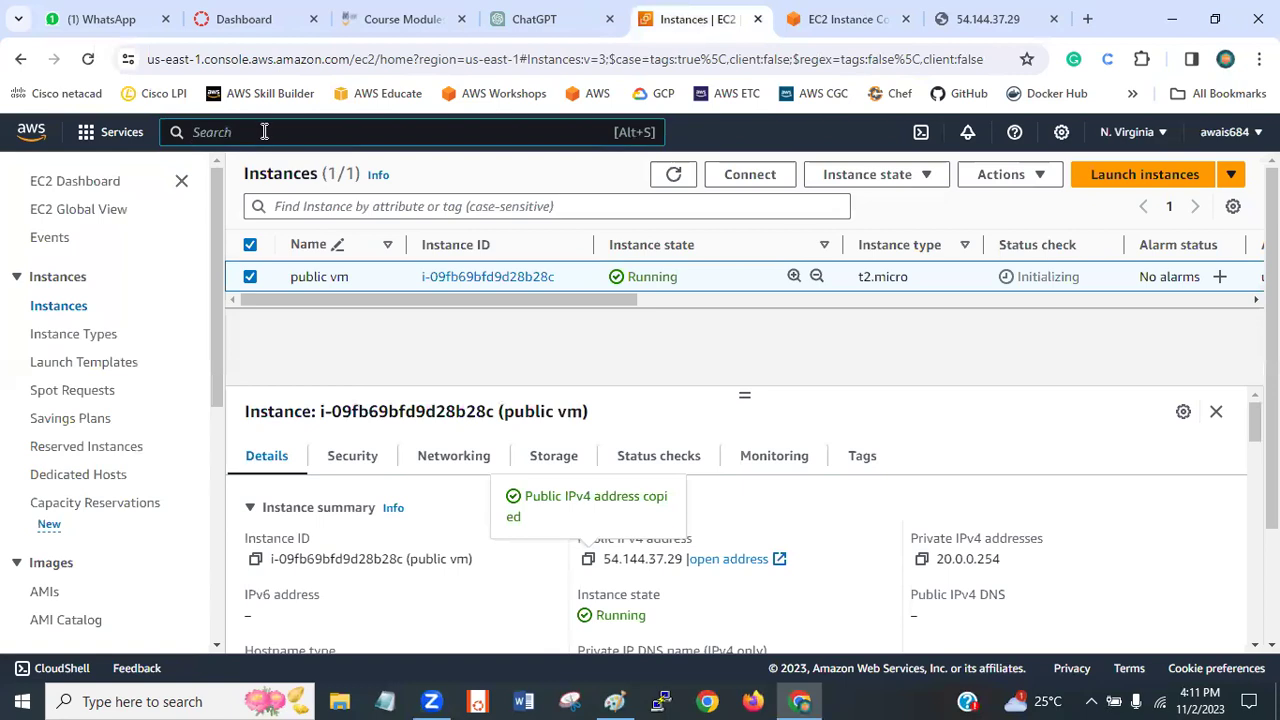
{"action": "type", "text": "vpc"}
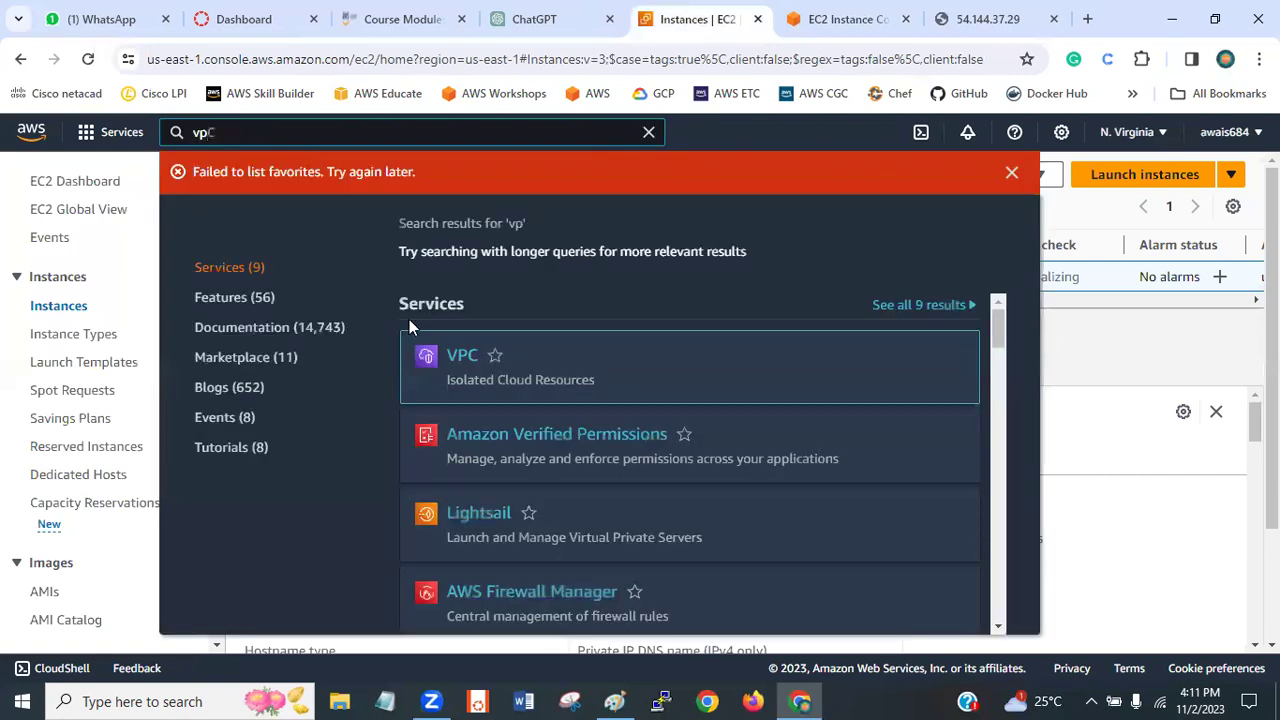
{"action": "left_click", "coordinate": [462, 355]}
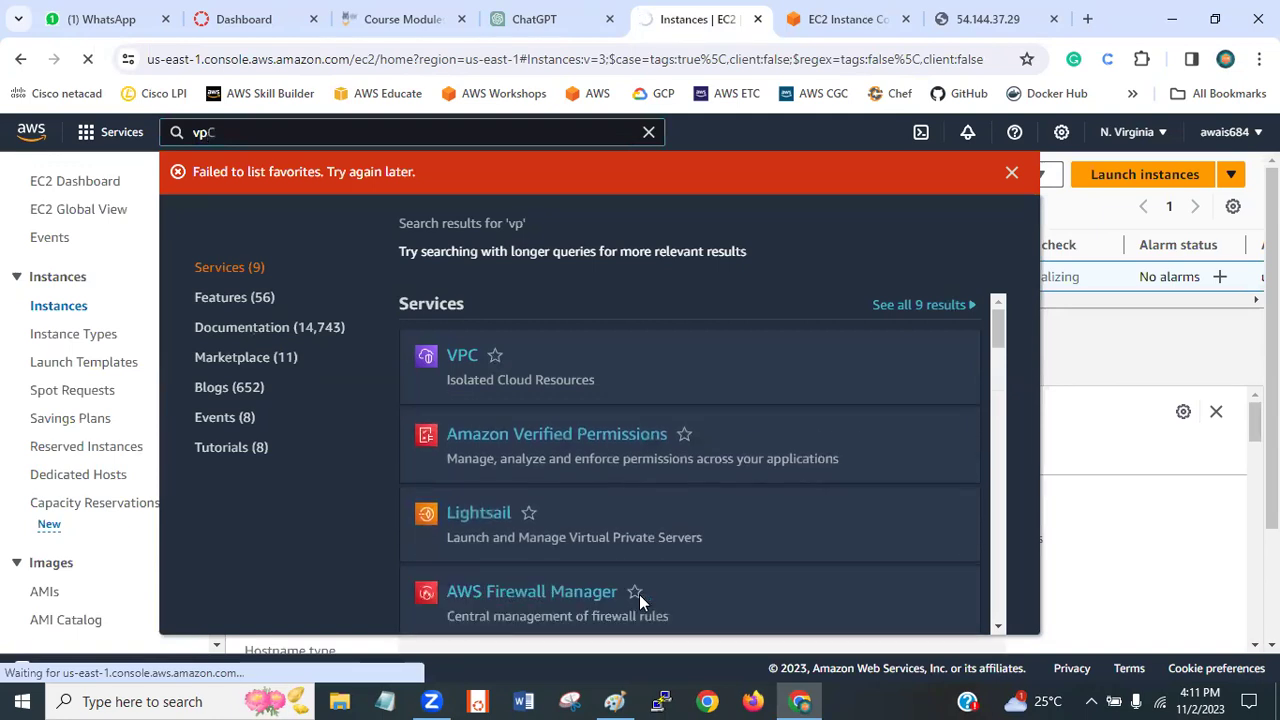
{"action": "left_click", "coordinate": [973, 355]}
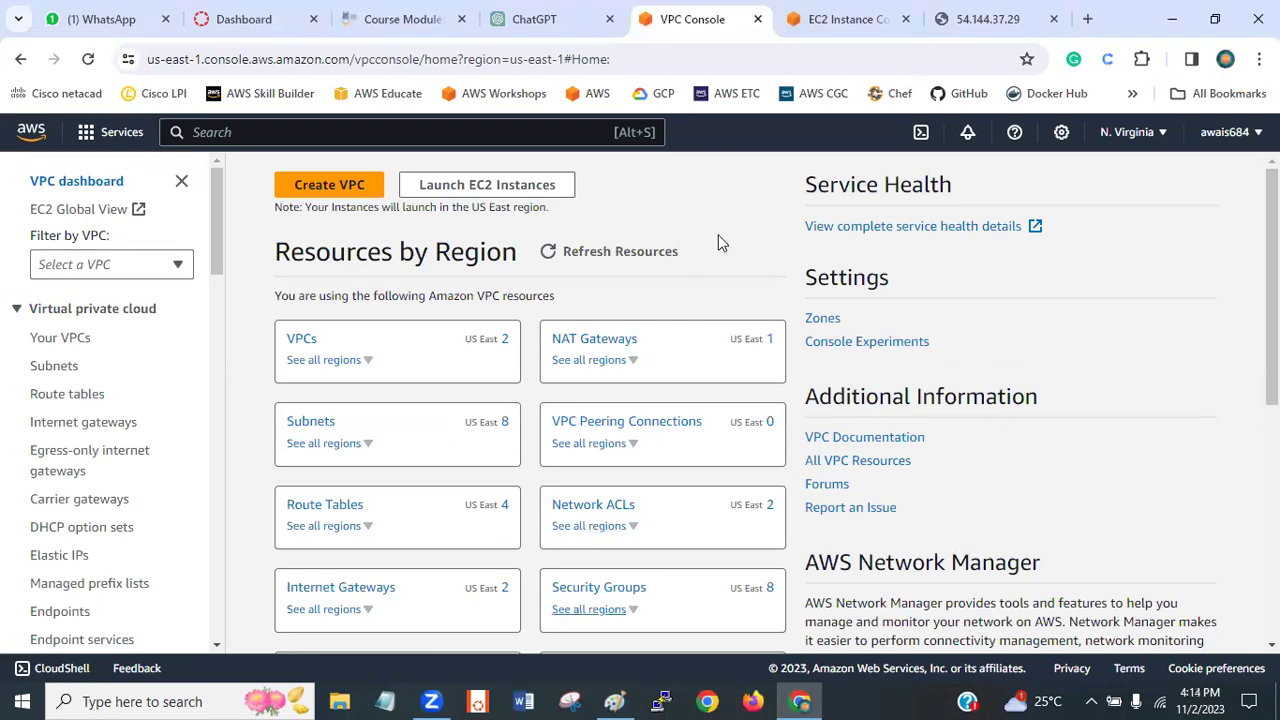
- Try to detach the internet gateway lab_IGW from lab_vpc
{"action": "left_click", "coordinate": [106, 428]}
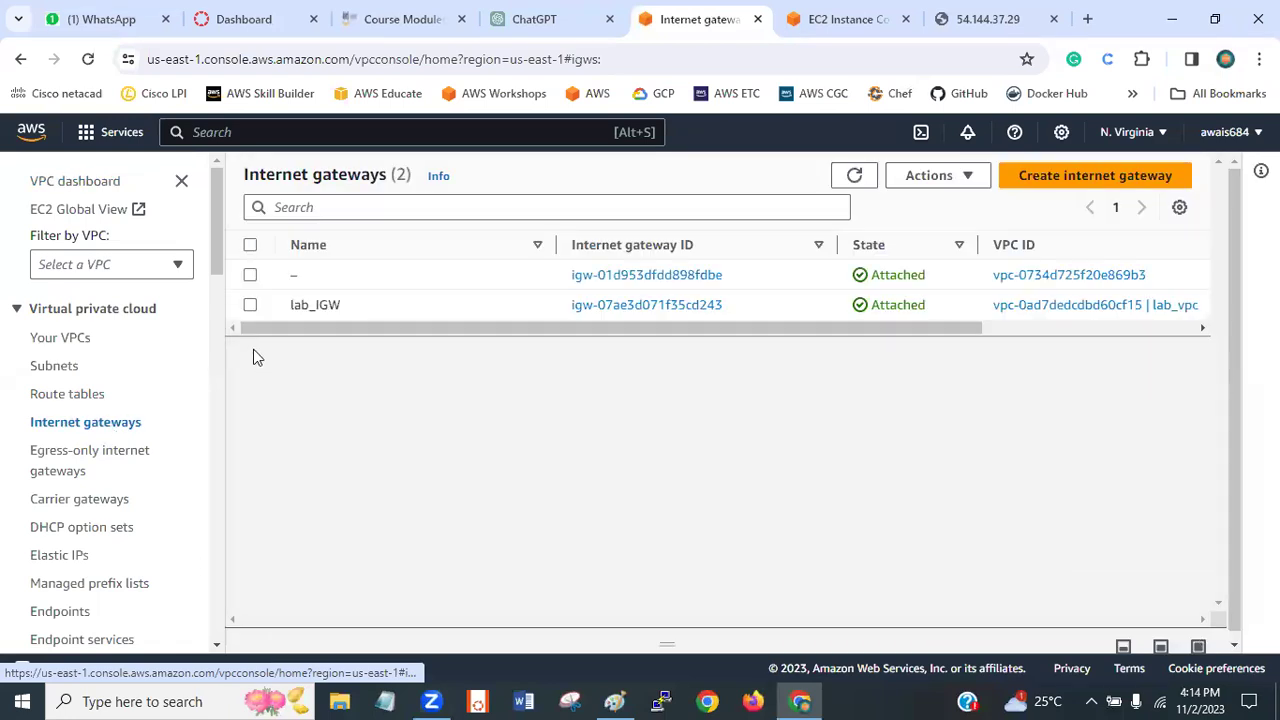
{"action": "left_click", "coordinate": [250, 304]}
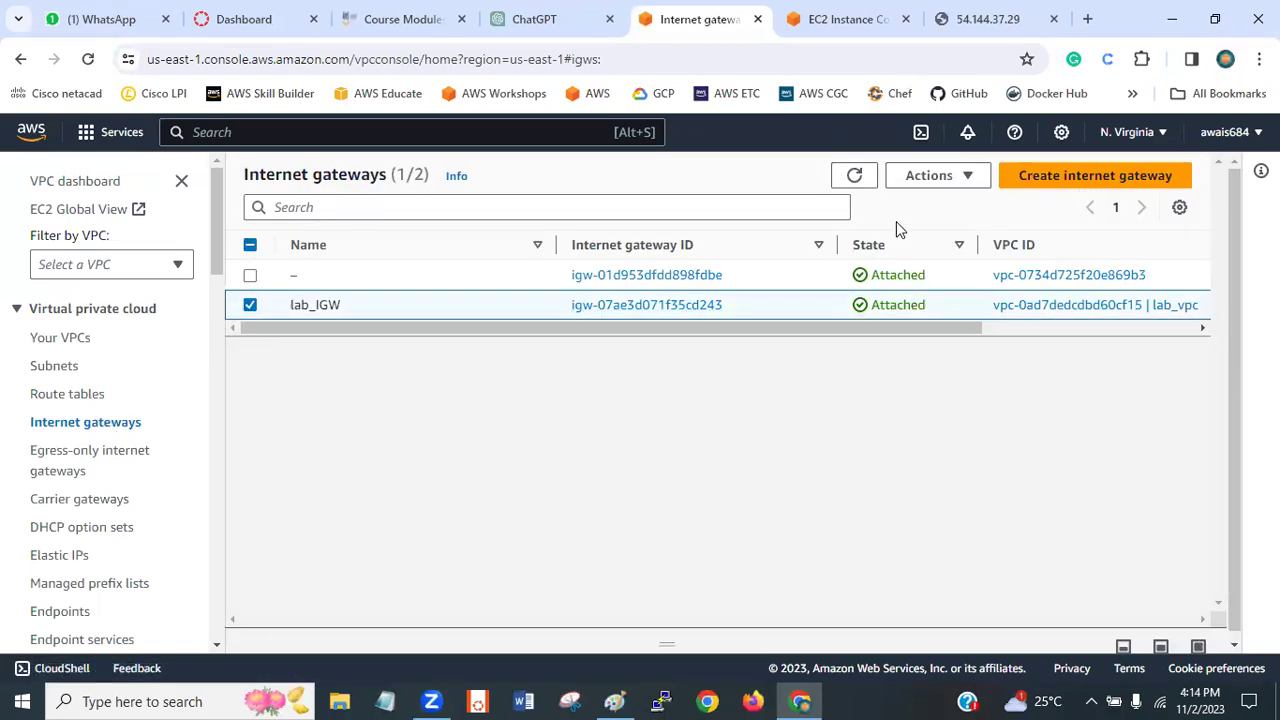
{"action": "left_click", "coordinate": [948, 182]}
{"action": "left_click", "coordinate": [953, 265]}
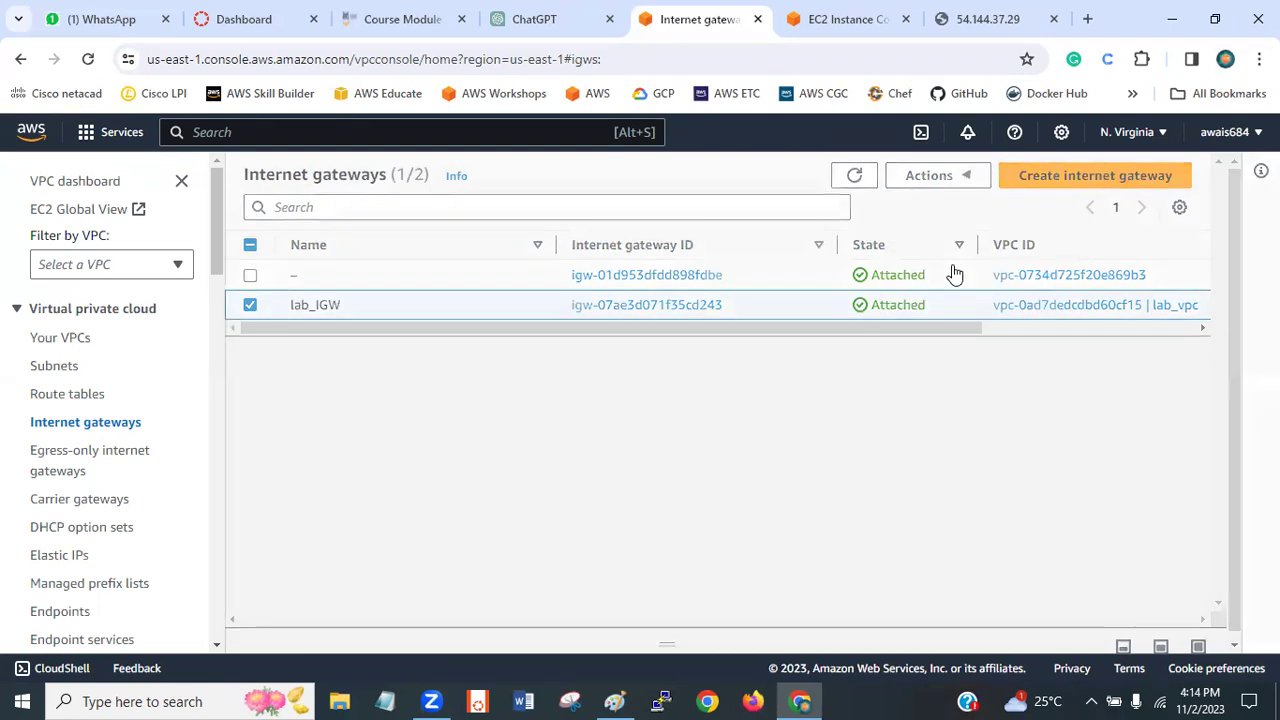
{"action": "left_click", "coordinate": [936, 508]}
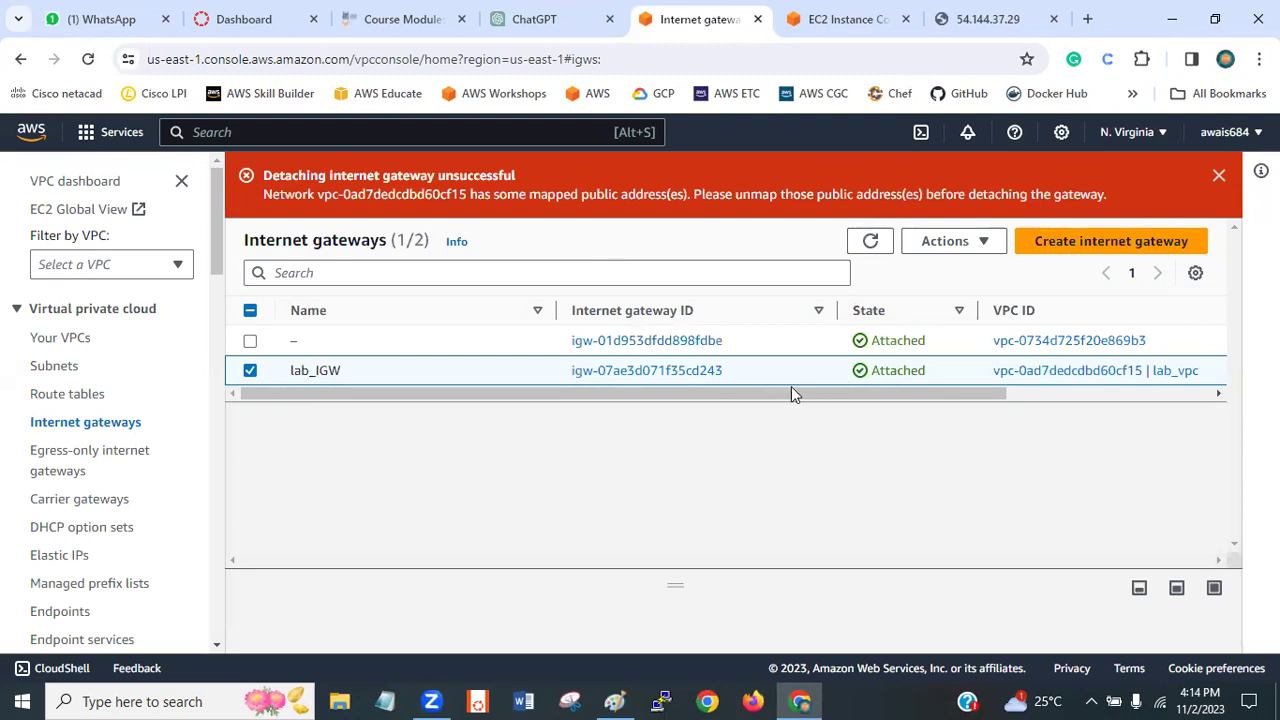
{"action": "scroll", "coordinate": [794, 391], "scroll_direction": "right", "scroll_amount": 2}
{"action": "mouse_move", "coordinate": [217, 236]}
{"action": "left_mouse_down"}
{"action": "mouse_move", "coordinate": [218, 281]}
{"action": "mouse_move", "coordinate": [210, 225]}
{"action": "left_mouse_up"}
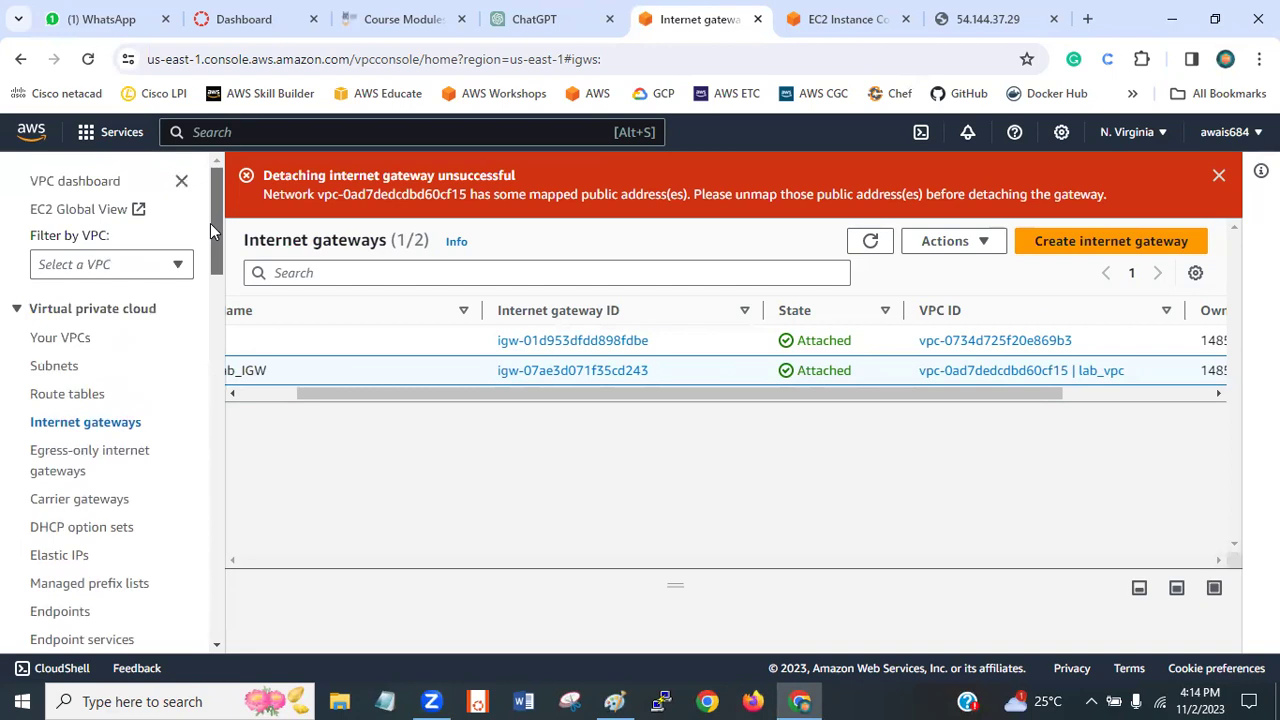
- Select only the public subnet in the subnets list and view its route table's routes
{"action": "left_click", "coordinate": [56, 368]}
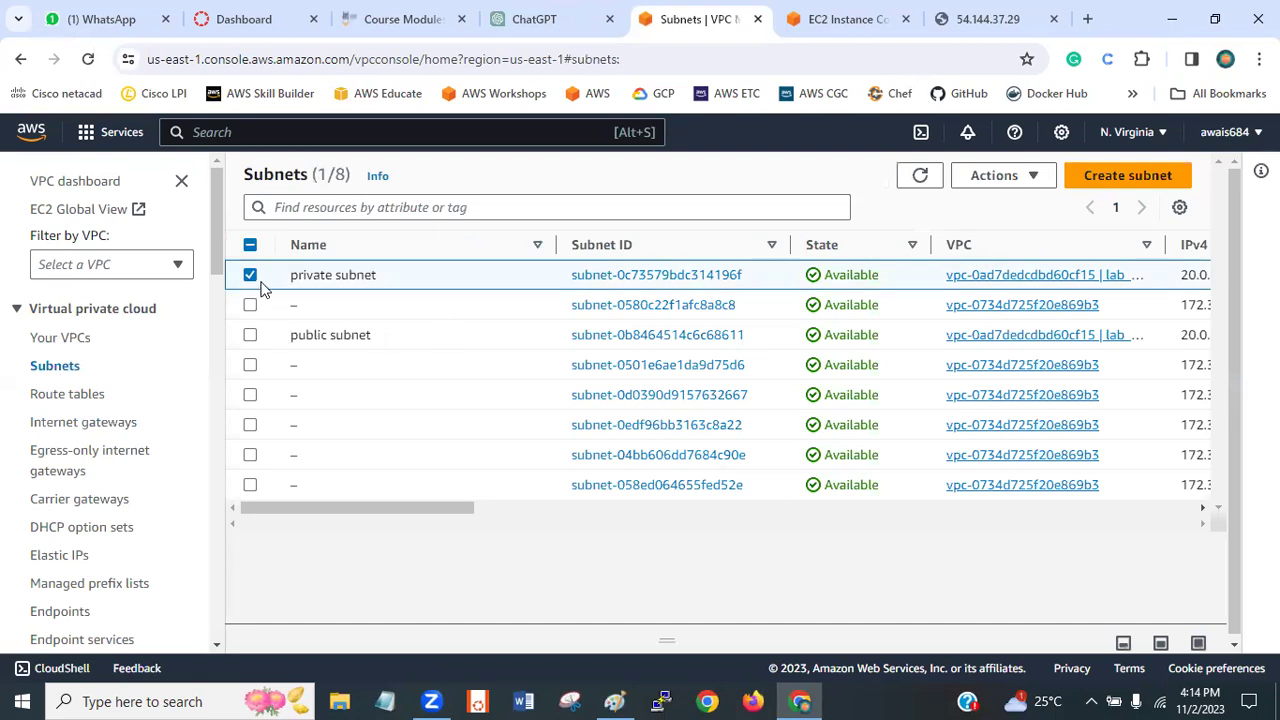
{"action": "left_click", "coordinate": [251, 276]}
{"action": "left_click", "coordinate": [250, 336]}
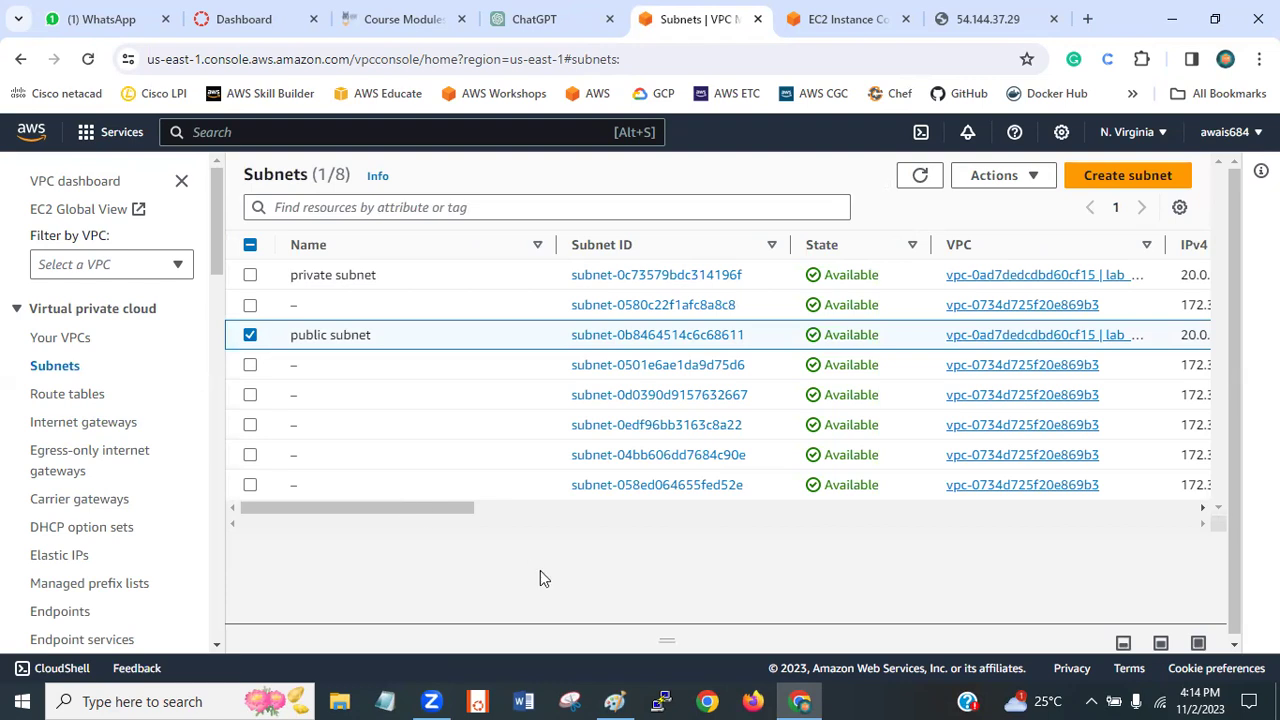
{"action": "left_click", "coordinate": [1198, 642]}
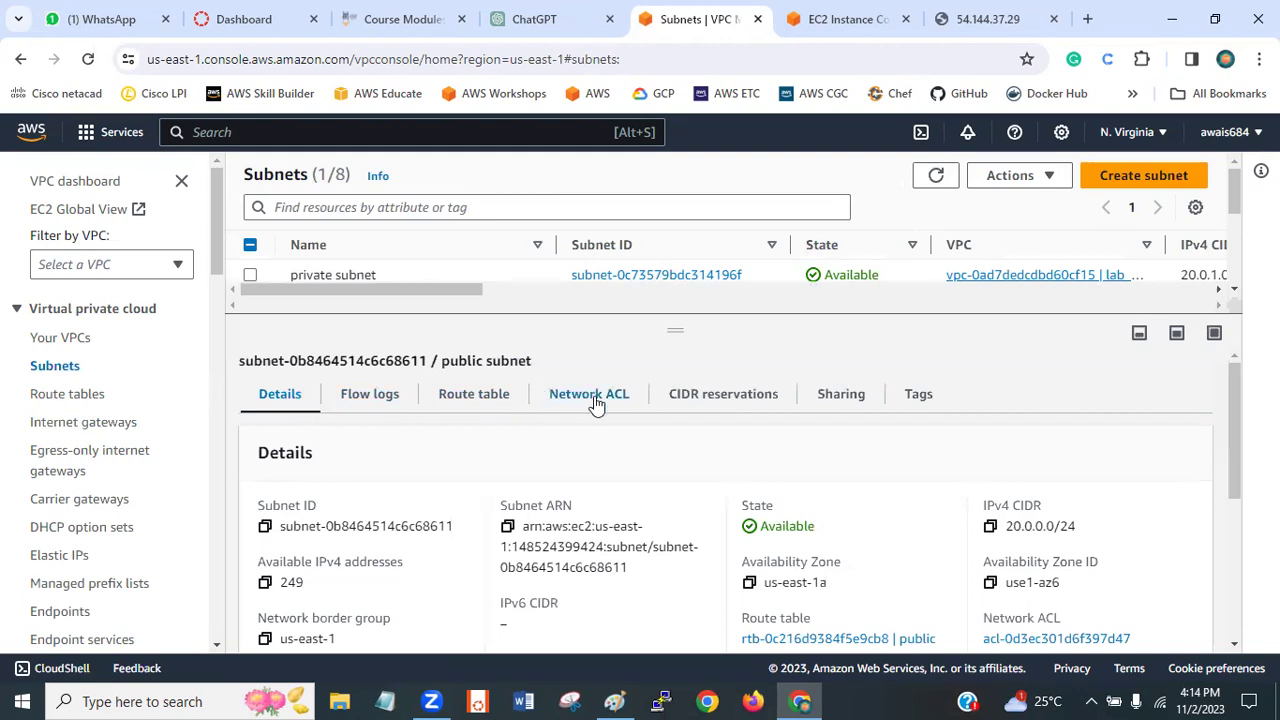
{"action": "left_click", "coordinate": [474, 400]}
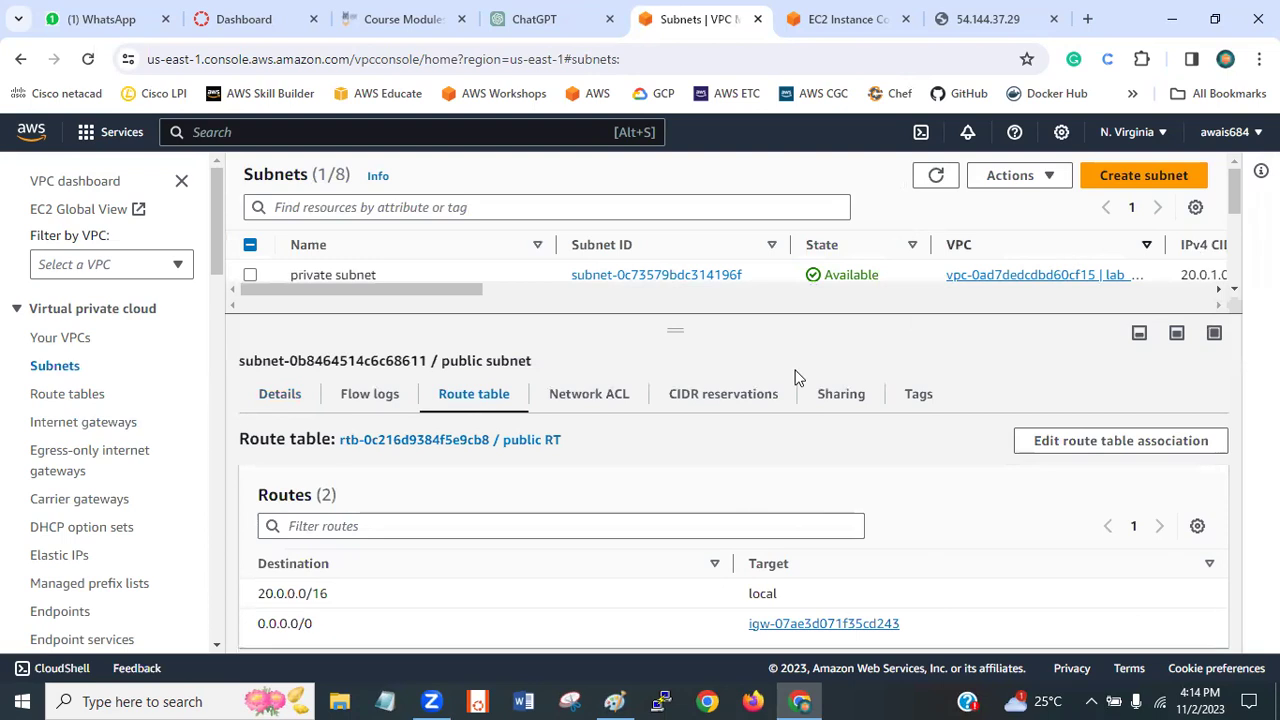
- Examine the routes and subnet associations of the Private RT route table
{"action": "left_click", "coordinate": [83, 403]}
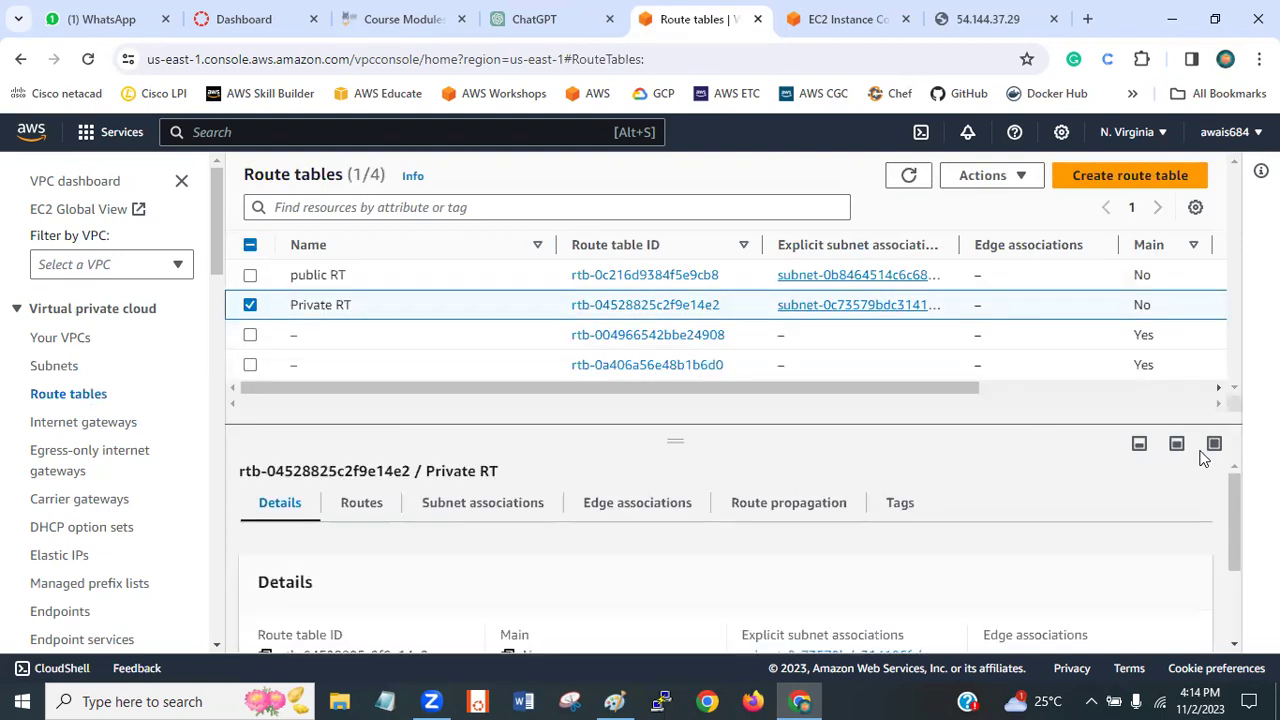
{"action": "left_click", "coordinate": [1208, 445]}
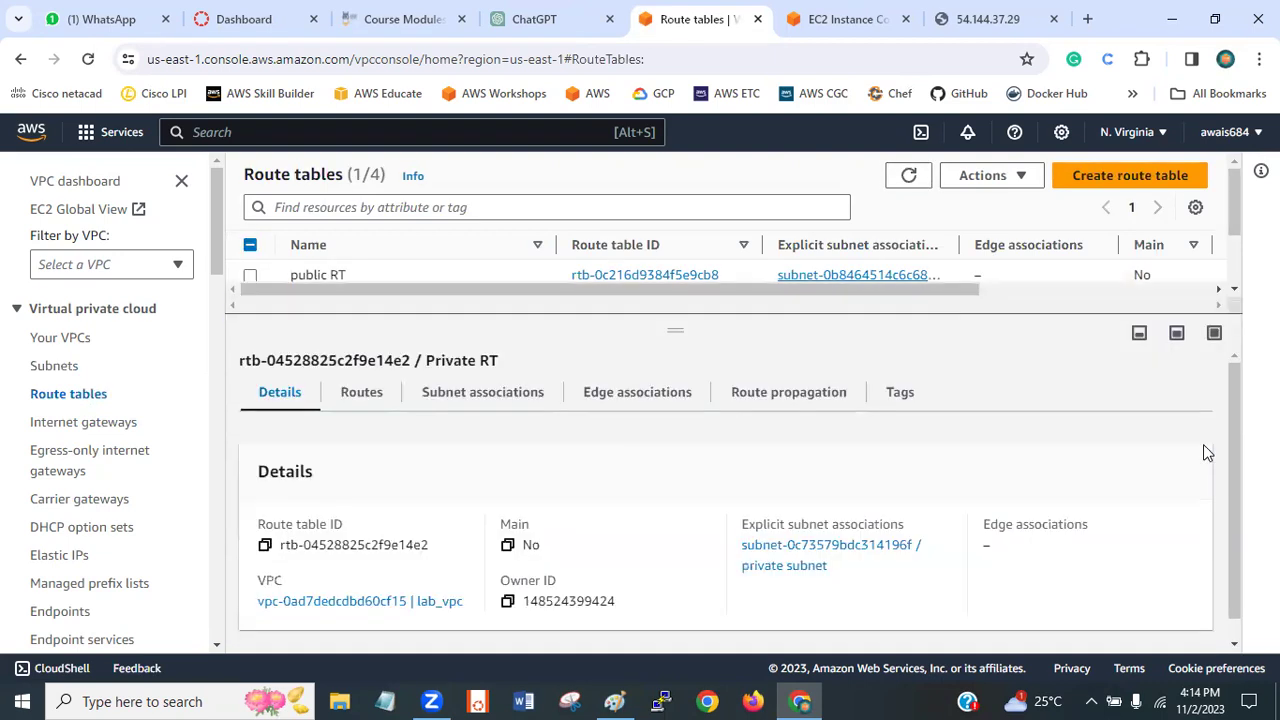
{"action": "left_click", "coordinate": [457, 405]}
{"action": "left_click", "coordinate": [363, 395]}
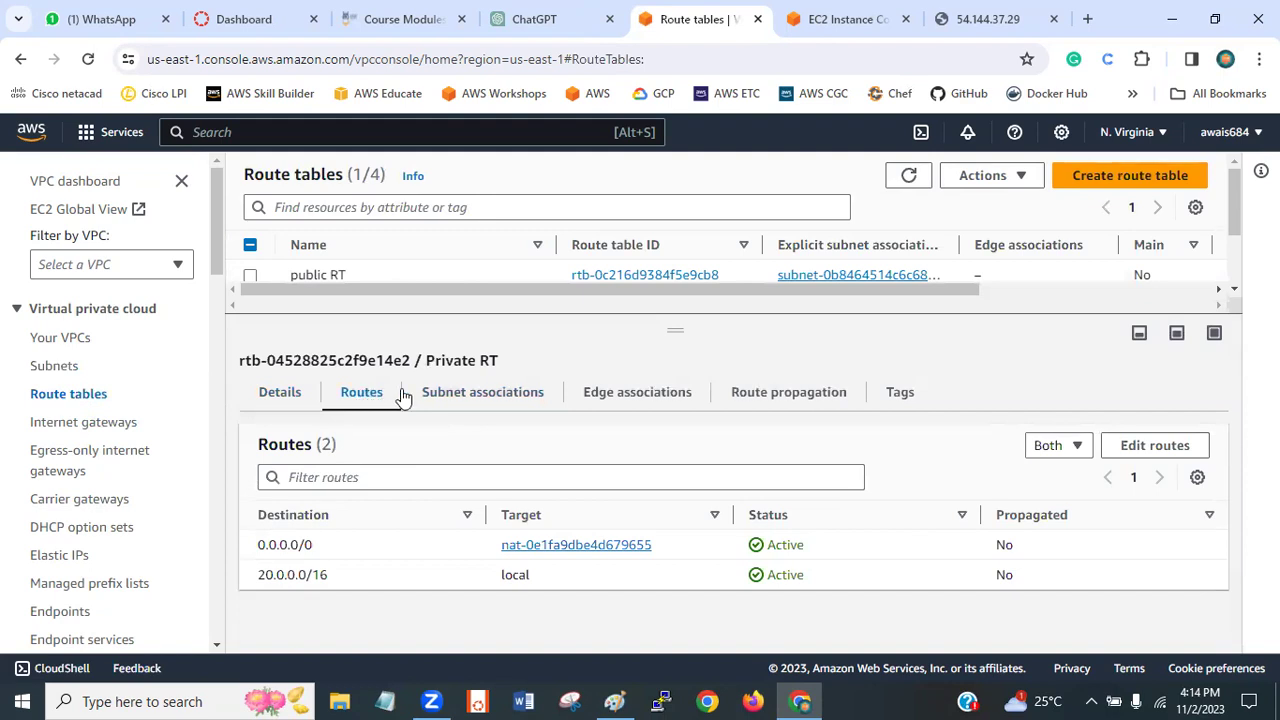
{"action": "left_click", "coordinate": [450, 405]}
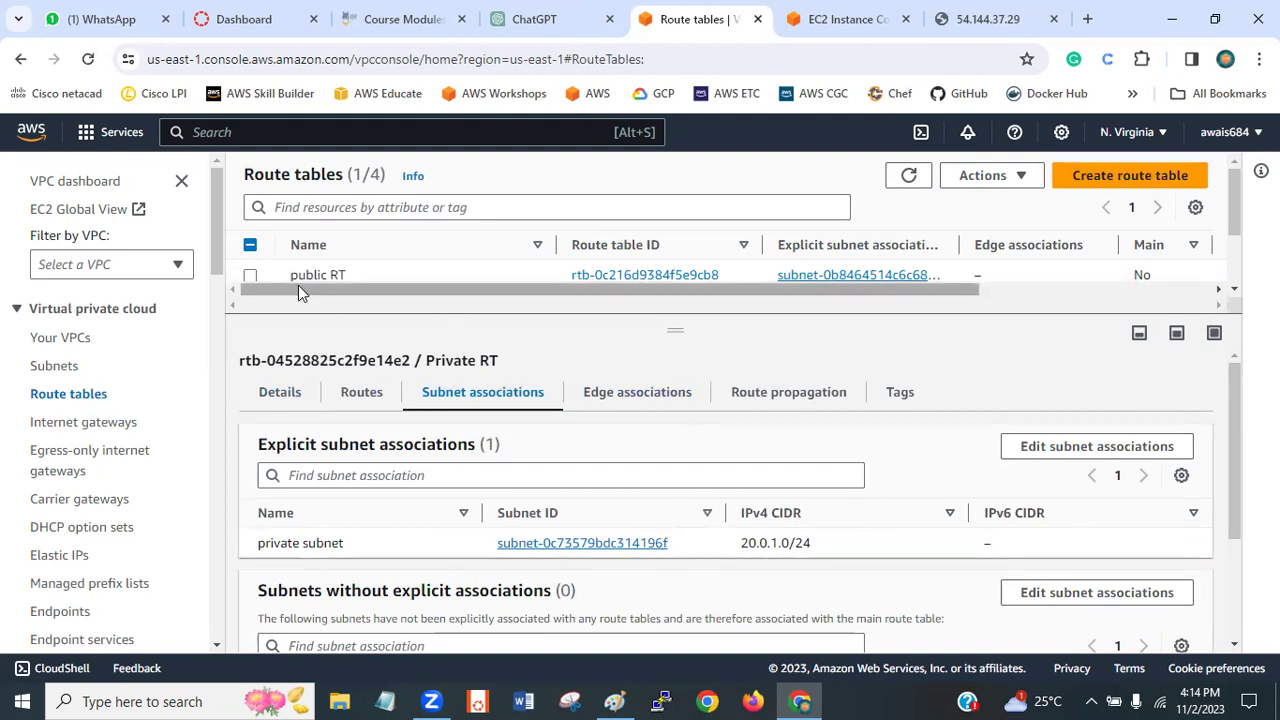
- Select only public RT in the route tables list and view its routes
{"action": "left_click", "coordinate": [251, 246]}
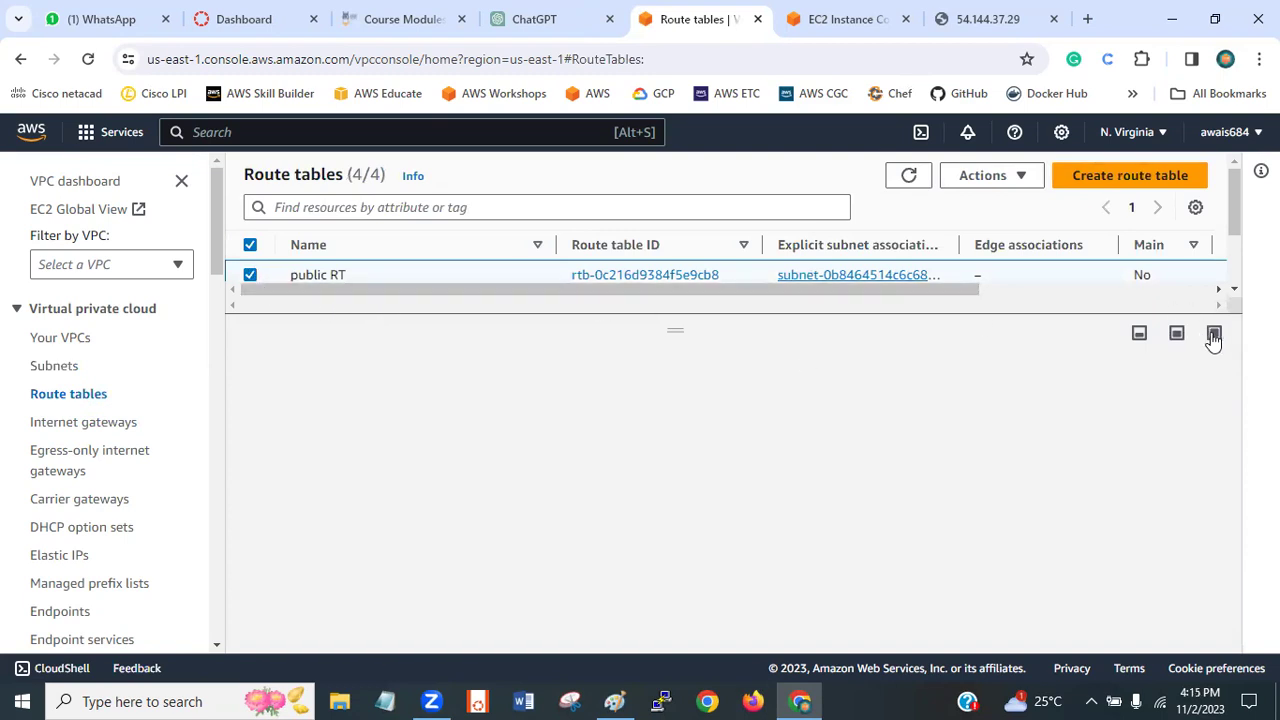
{"action": "left_click_drag", "start_coordinate": [680, 330], "coordinate": [668, 447]}
{"action": "left_click", "coordinate": [250, 245]}
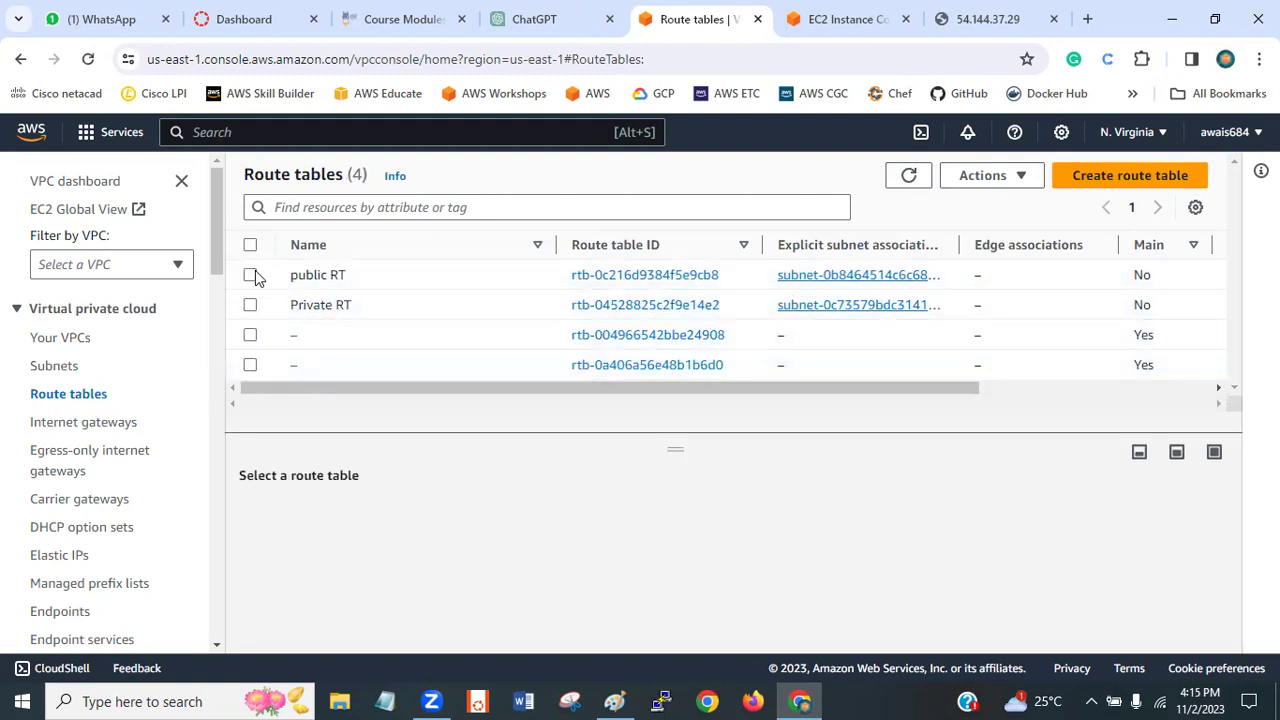
{"action": "left_click", "coordinate": [250, 275]}
{"action": "left_click_drag", "start_coordinate": [674, 409], "coordinate": [675, 331]}
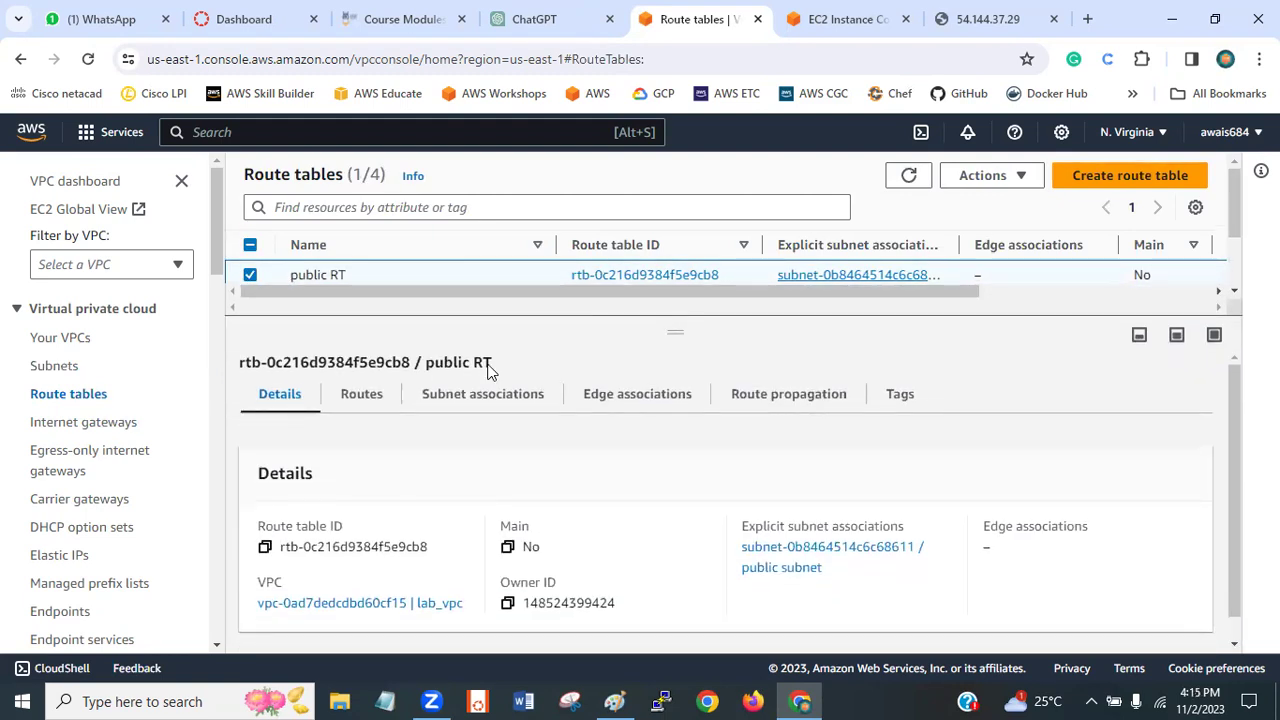
{"action": "left_click", "coordinate": [362, 398]}
- Remove the public subnet from public RT's explicit subnet associations and save the change
{"action": "left_click", "coordinate": [463, 398]}
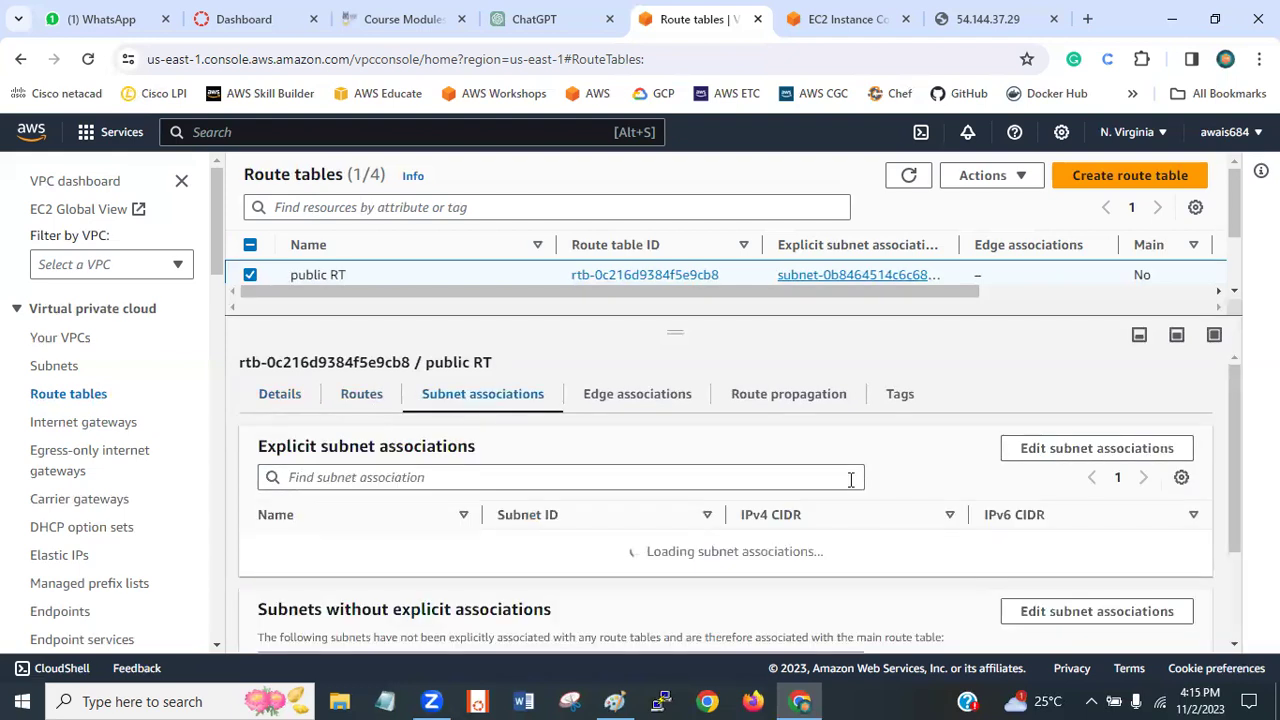
{"action": "left_click", "coordinate": [1097, 595]}
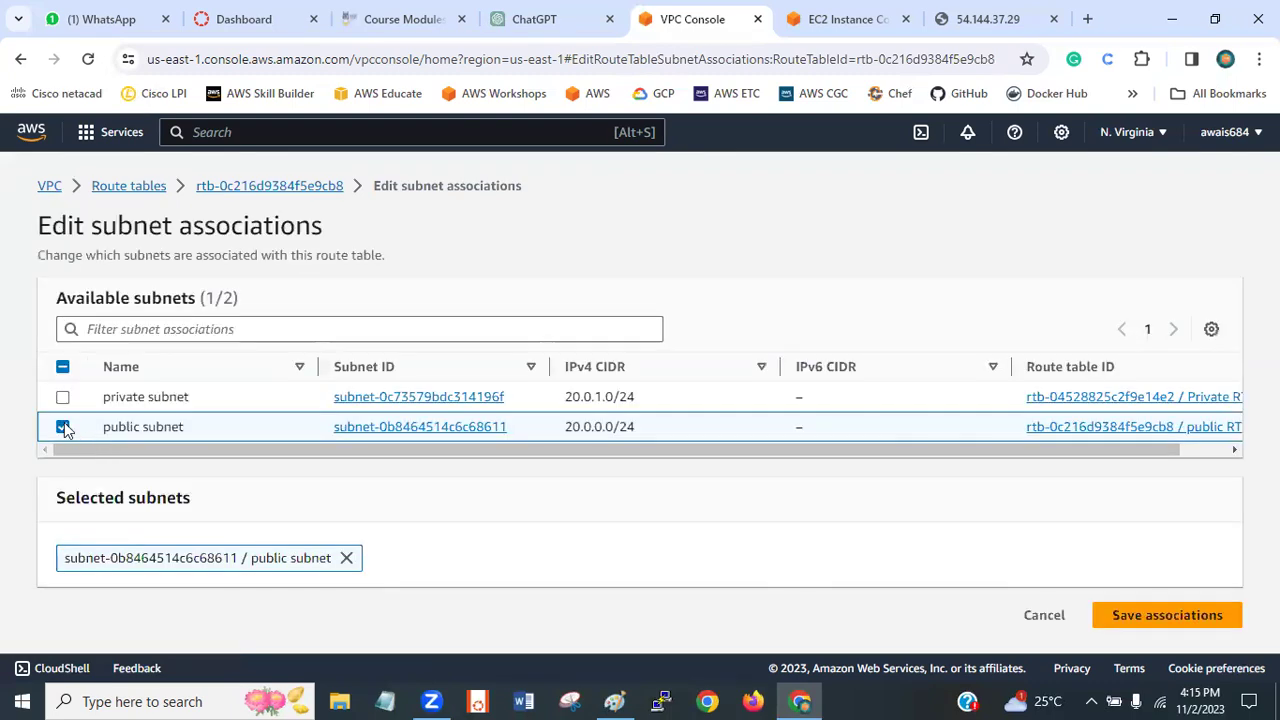
{"action": "mouse_move", "coordinate": [132, 449]}
{"action": "left_mouse_down"}
{"action": "mouse_move", "coordinate": [283, 453]}
{"action": "mouse_move", "coordinate": [110, 449]}
{"action": "left_mouse_up"}
{"action": "left_click", "coordinate": [347, 558]}
{"action": "left_click_drag", "start_coordinate": [366, 452], "coordinate": [72, 427]}
{"action": "left_click", "coordinate": [64, 427]}
{"action": "left_click", "coordinate": [64, 427]}
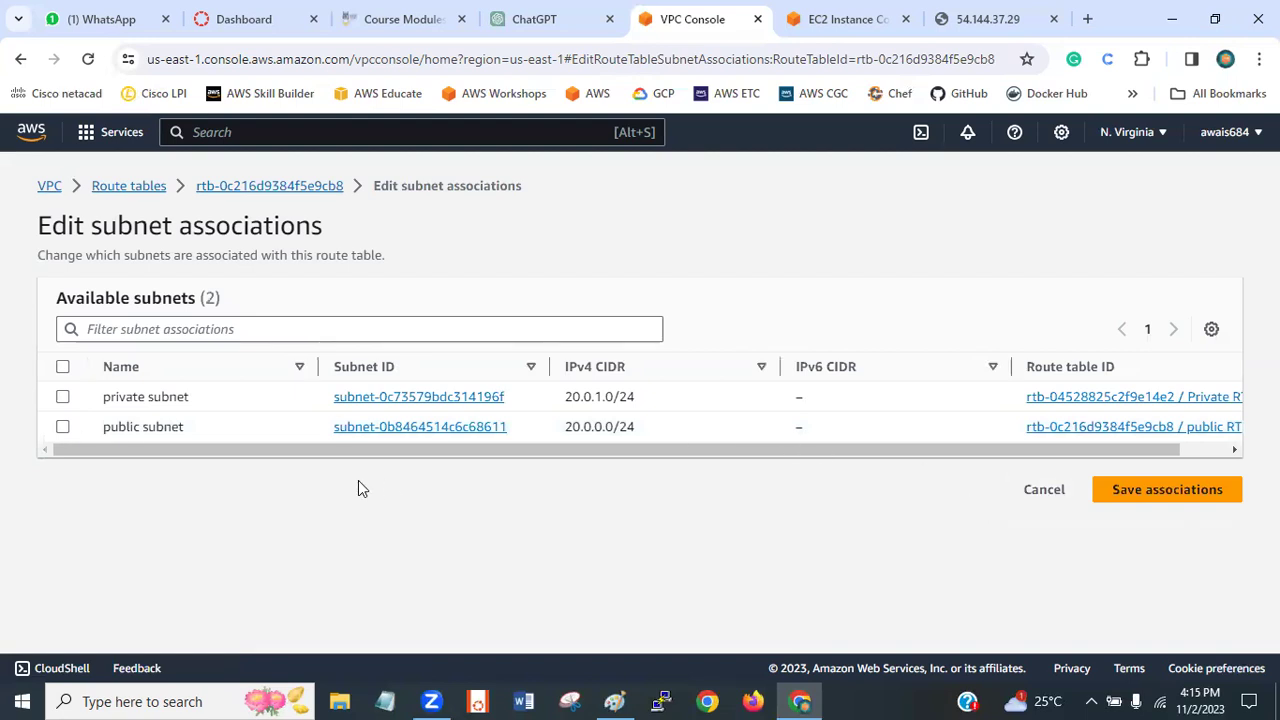
{"action": "left_click", "coordinate": [1156, 495]}
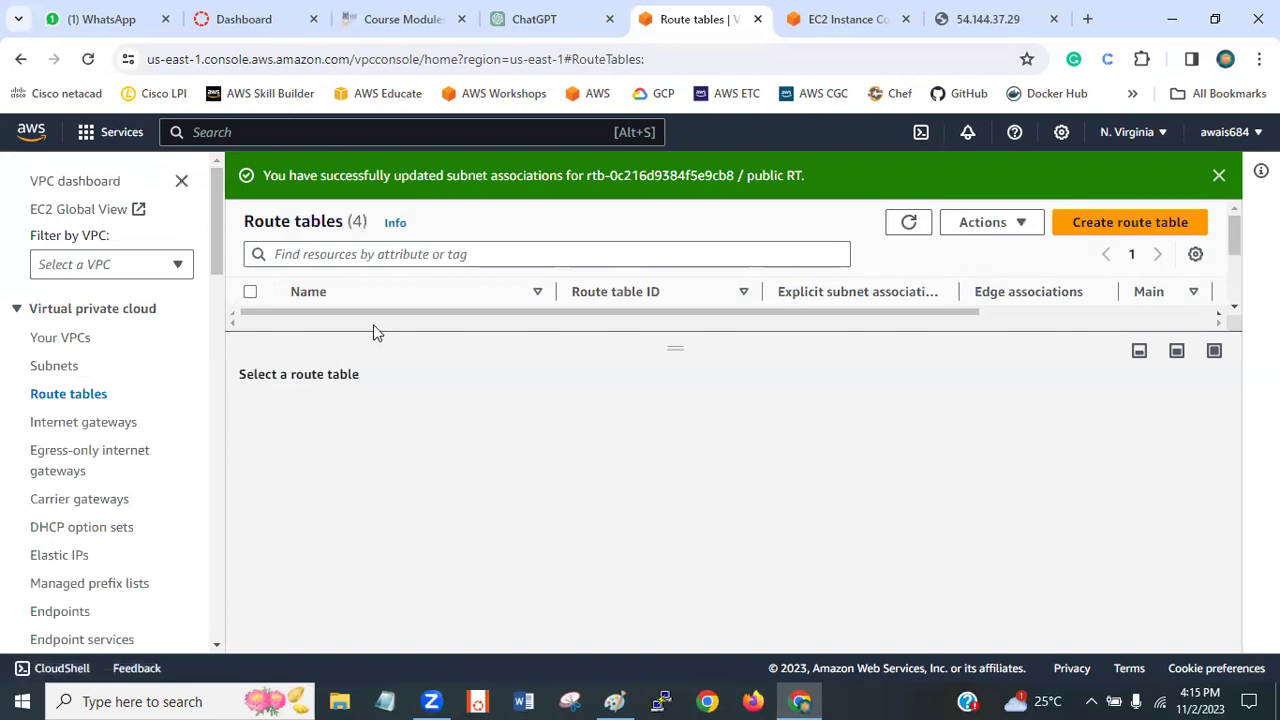
- Select public RT in the route tables list and view its explicit subnet associations
{"action": "left_click_drag", "start_coordinate": [680, 349], "coordinate": [618, 437]}
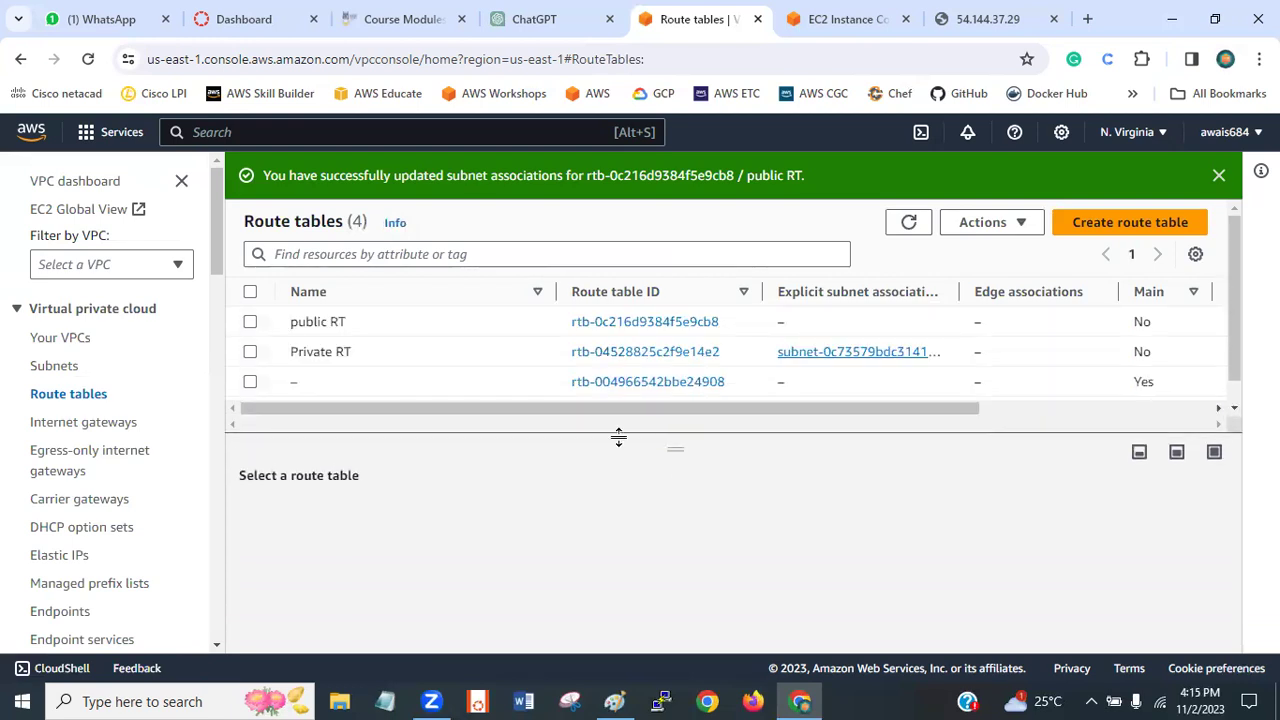
{"action": "left_click", "coordinate": [250, 330]}
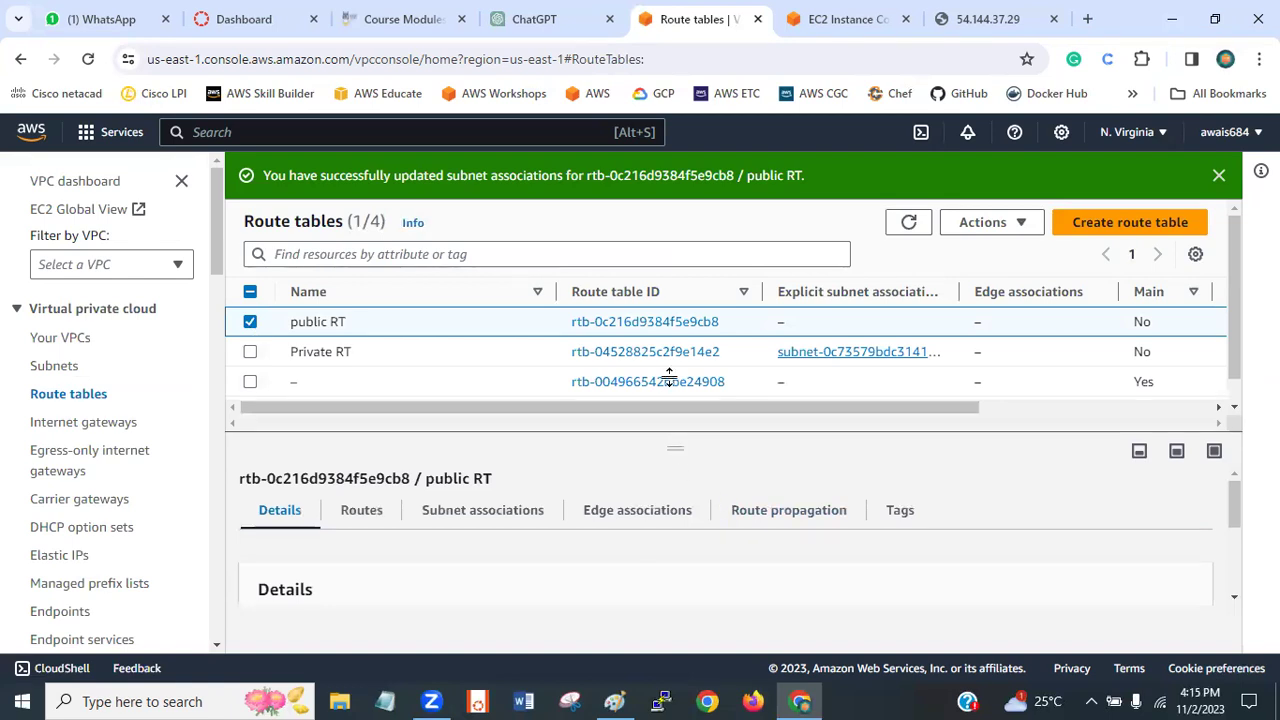
{"action": "left_click_drag", "start_coordinate": [669, 378], "coordinate": [503, 362]}
{"action": "left_click", "coordinate": [481, 411]}
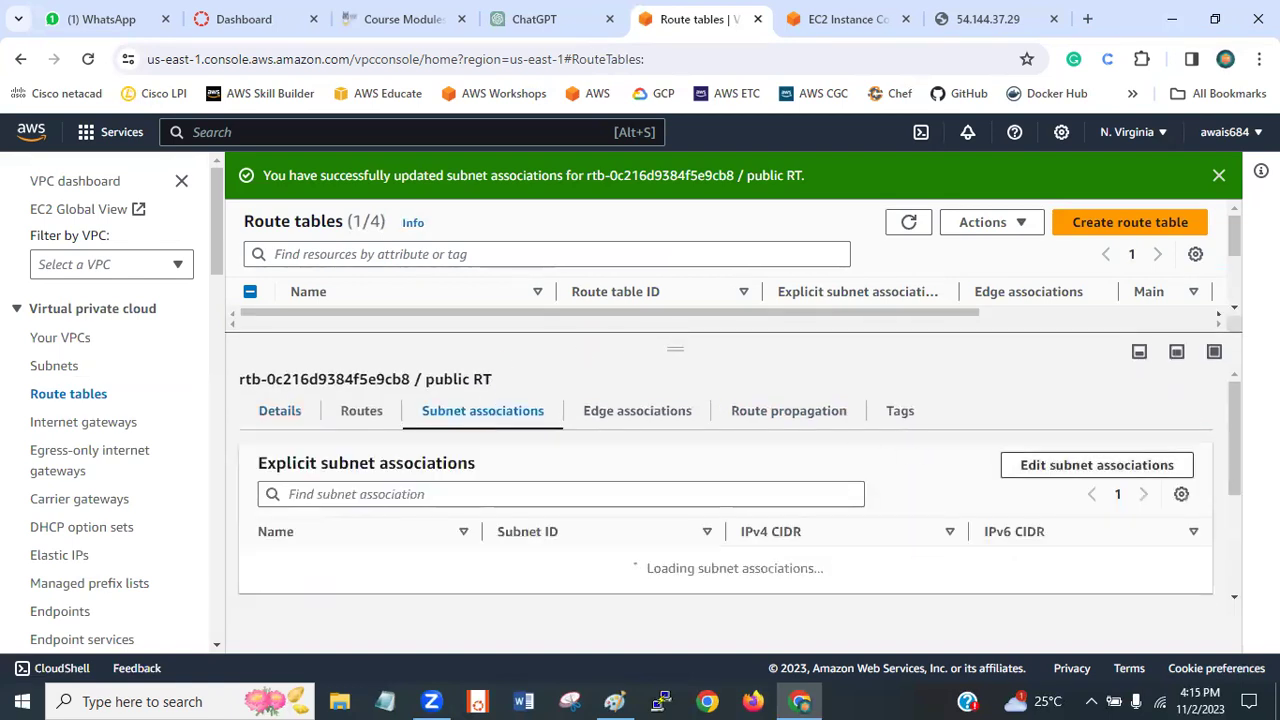
{"action": "mouse_move", "coordinate": [1231, 472]}
{"action": "left_mouse_down"}
{"action": "mouse_move", "coordinate": [1240, 575]}
{"action": "mouse_move", "coordinate": [1240, 483]}
{"action": "left_mouse_up"}
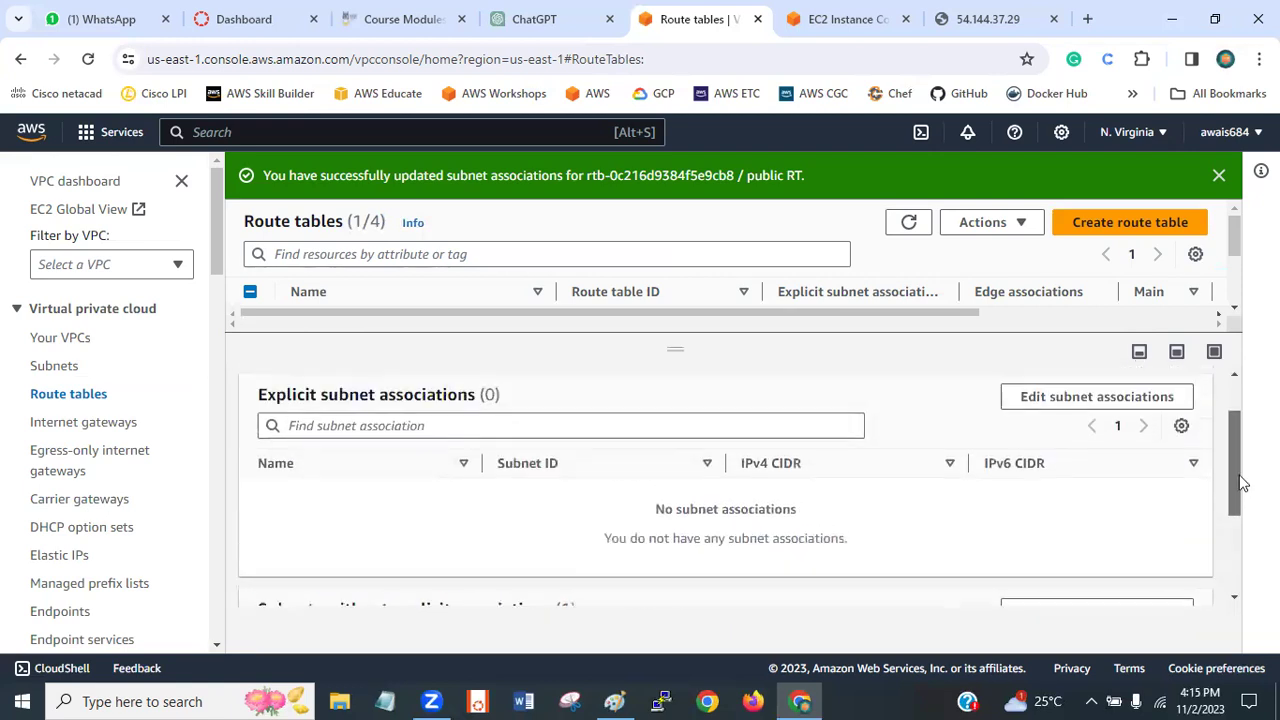
- Reload the web page at 54.144.37.29 to test whether the public vm is still reachable
{"action": "left_click", "coordinate": [985, 19]}
{"action": "left_click", "coordinate": [88, 60]}
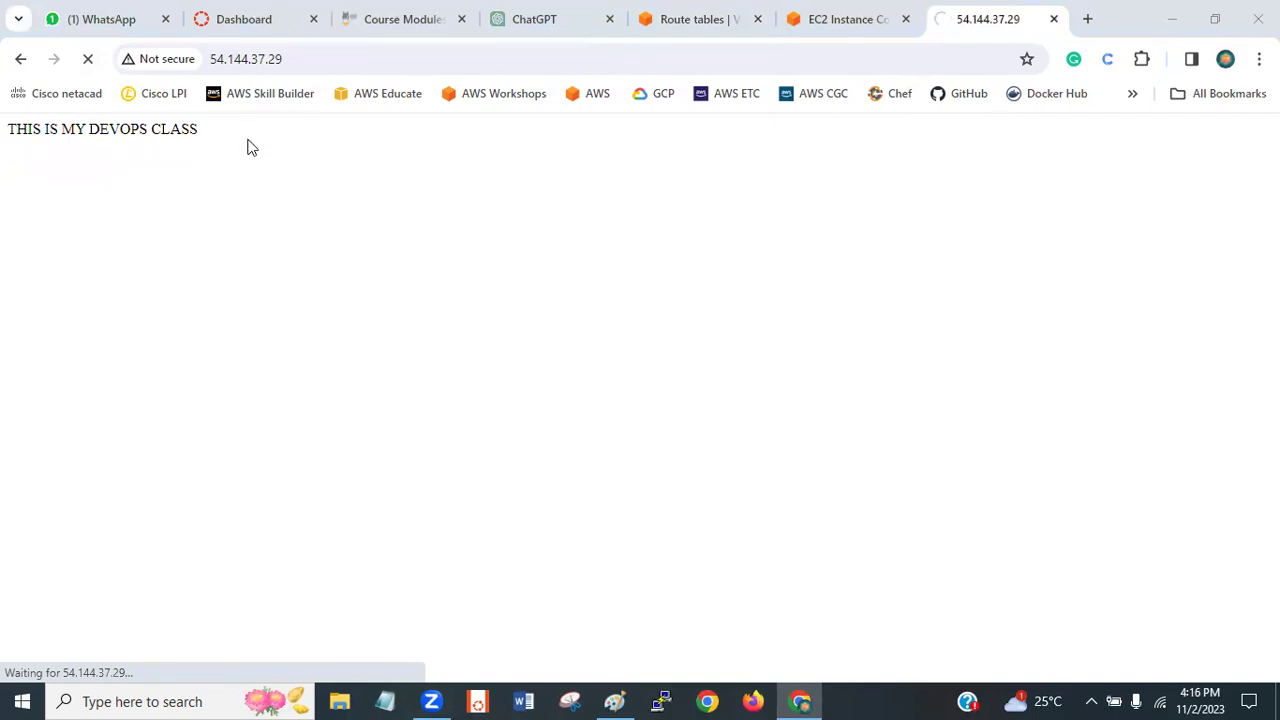
- Switch to Paint and draw a stroke across the line linking the public route table box to subnet a
{"action": "left_click", "coordinate": [615, 701]}
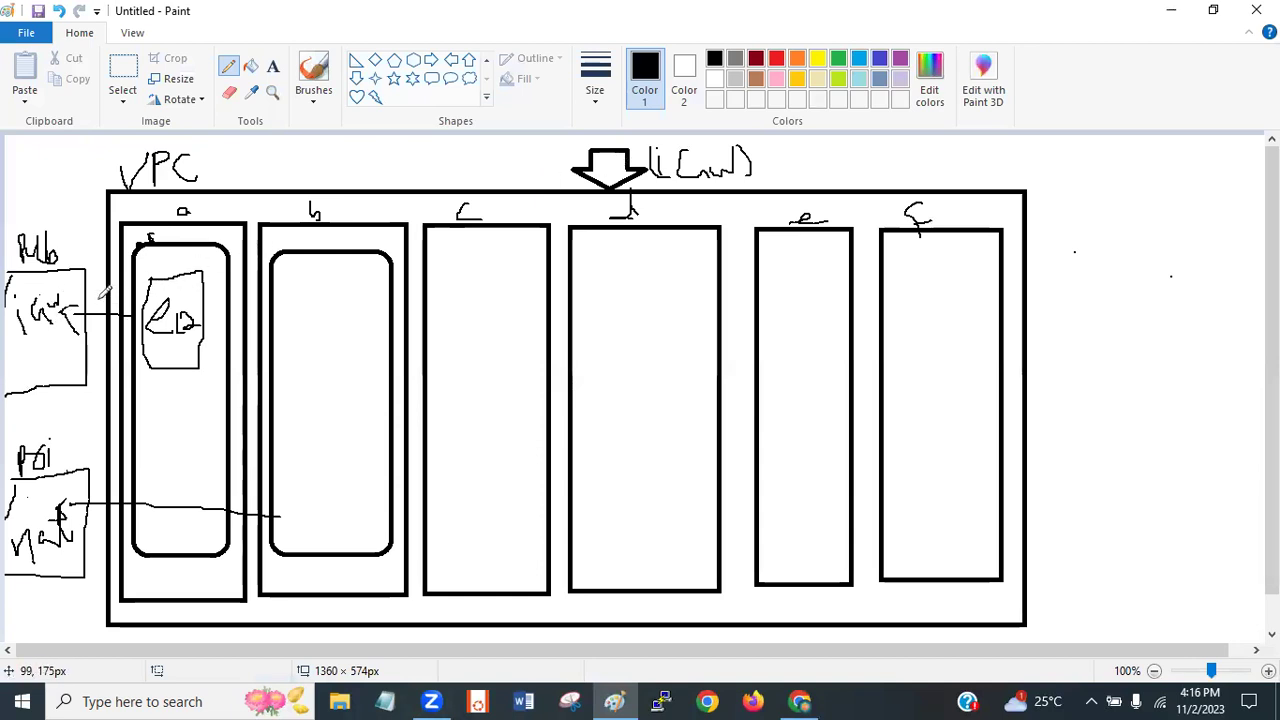
{"action": "left_click_drag", "start_coordinate": [105, 266], "coordinate": [90, 358]}
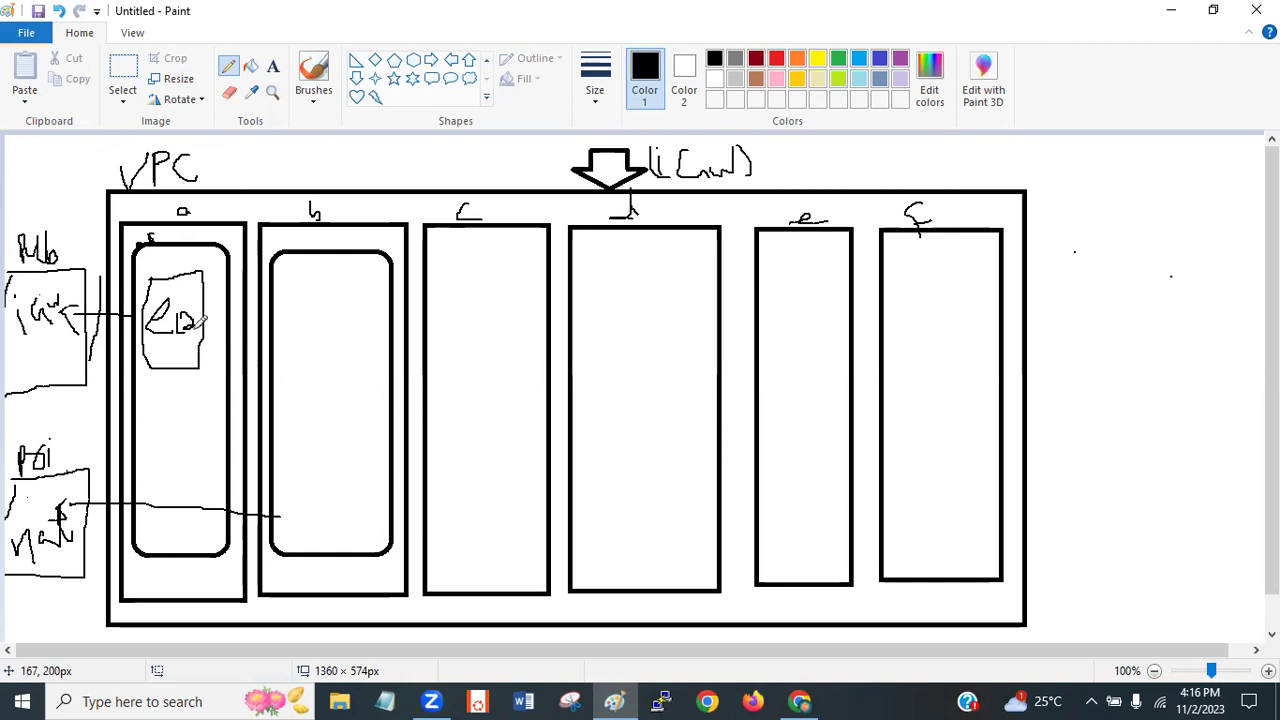
{"action": "left_click_drag", "start_coordinate": [197, 325], "coordinate": [188, 316]}
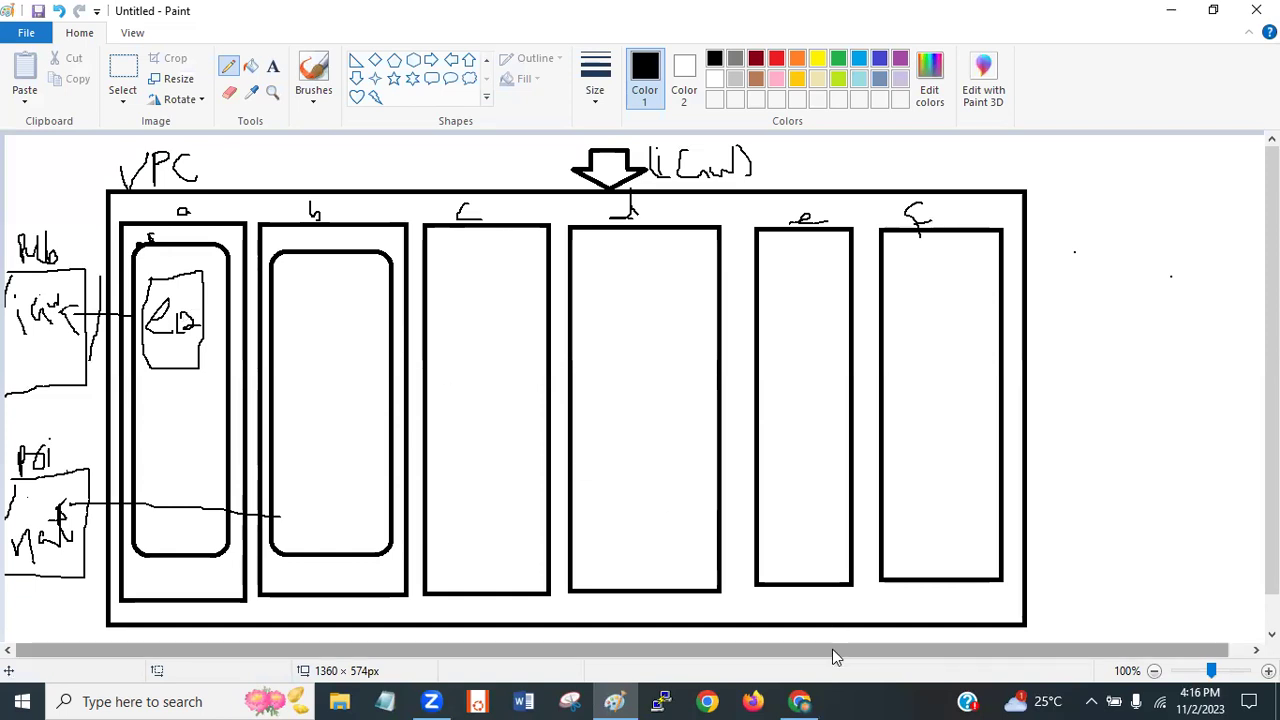
- Switch to Chrome, associate the public subnet with public RT again, and save the association
{"action": "left_click", "coordinate": [799, 701]}
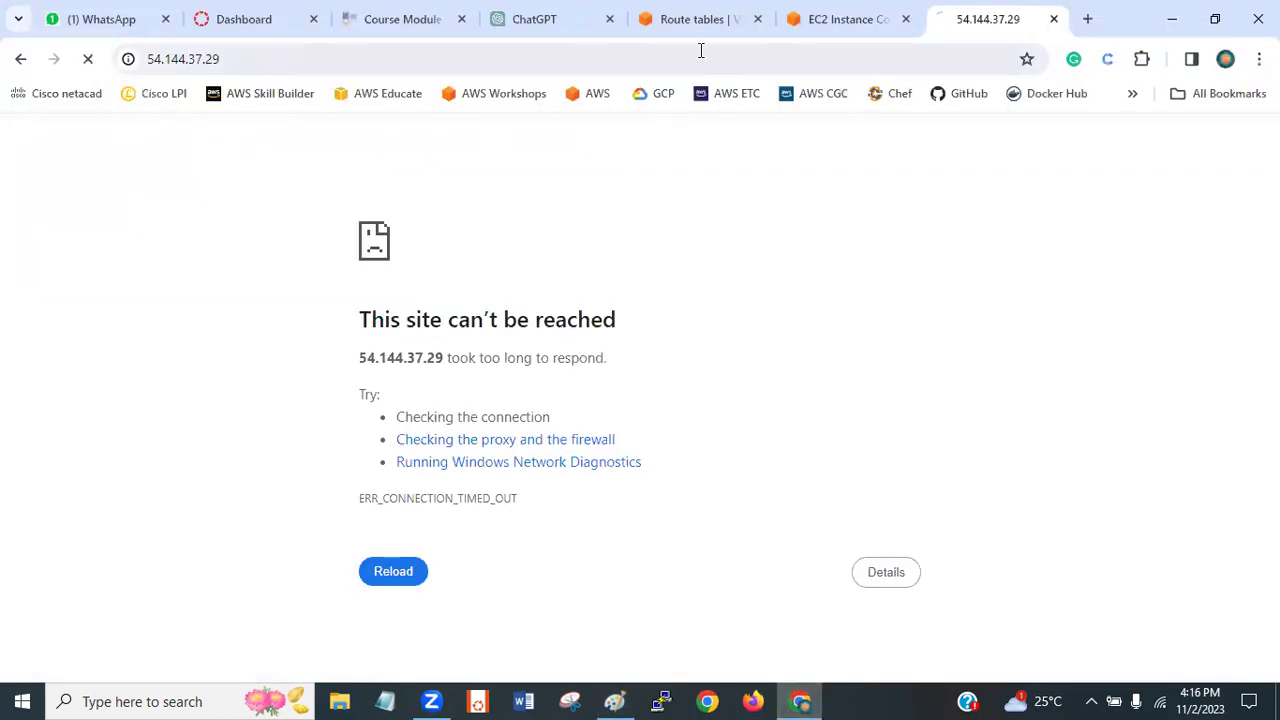
{"action": "left_click", "coordinate": [845, 12]}
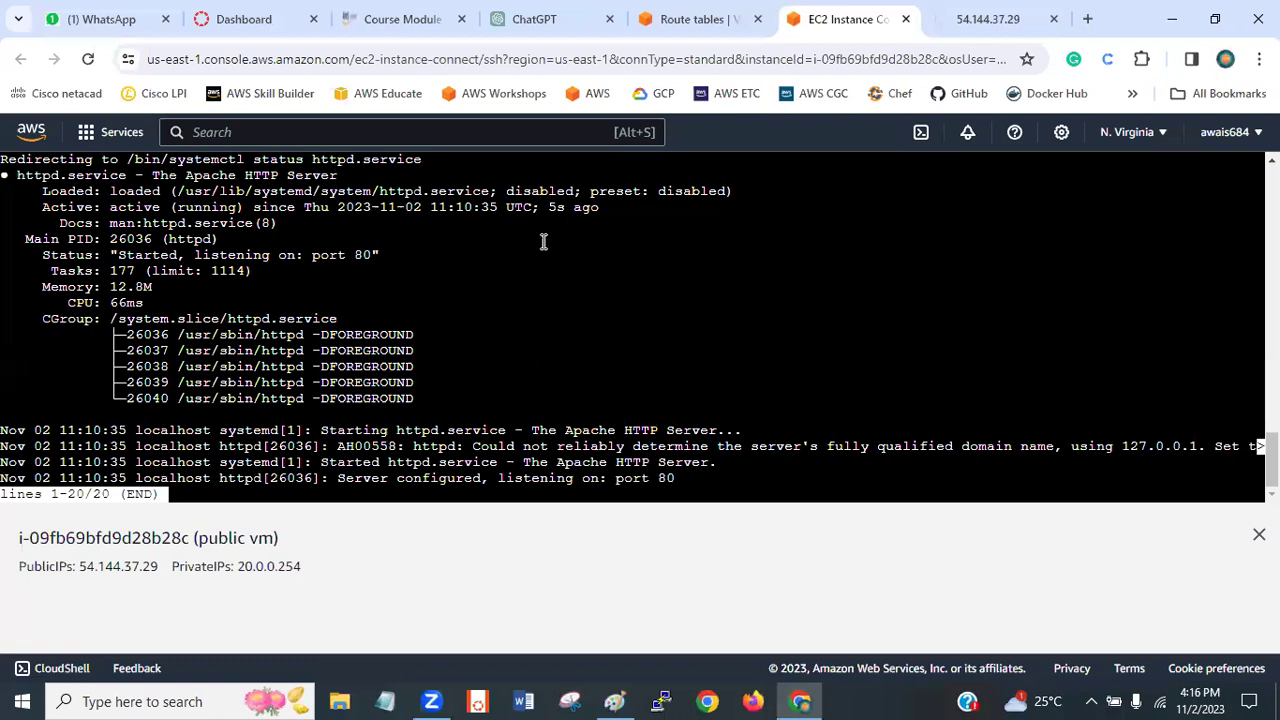
{"action": "left_click", "coordinate": [660, 14]}
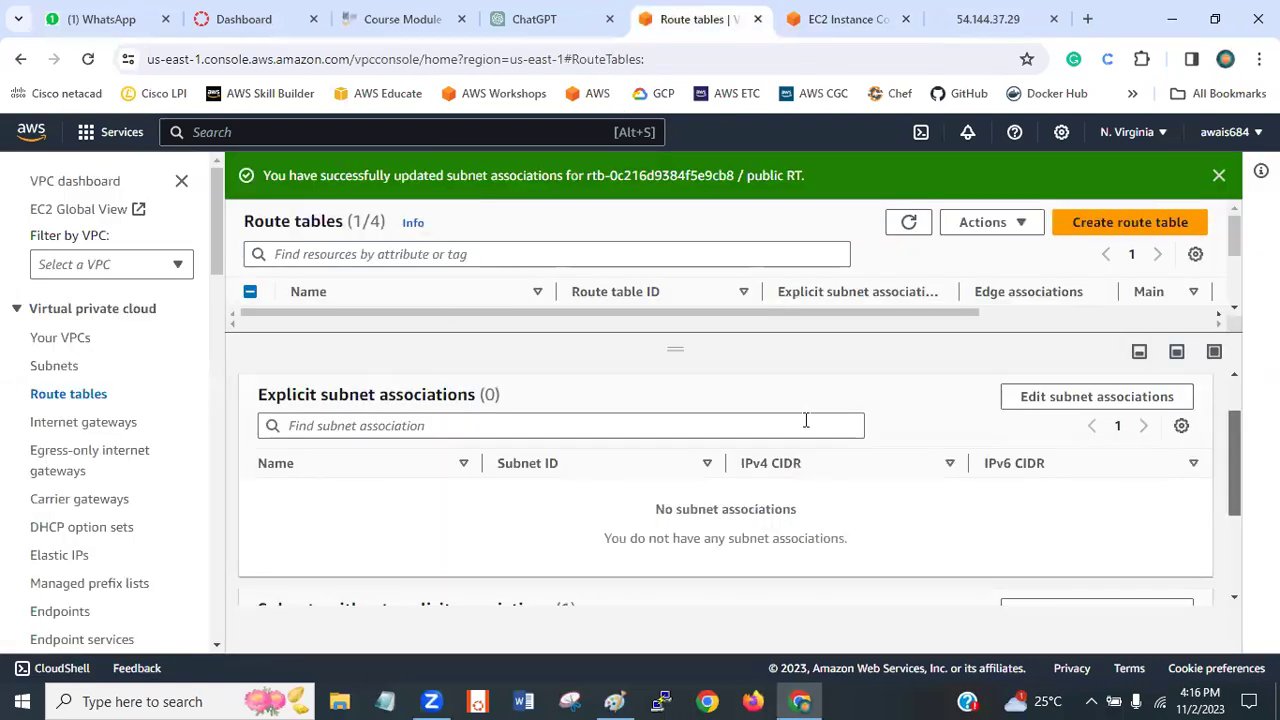
{"action": "left_click", "coordinate": [1107, 399]}
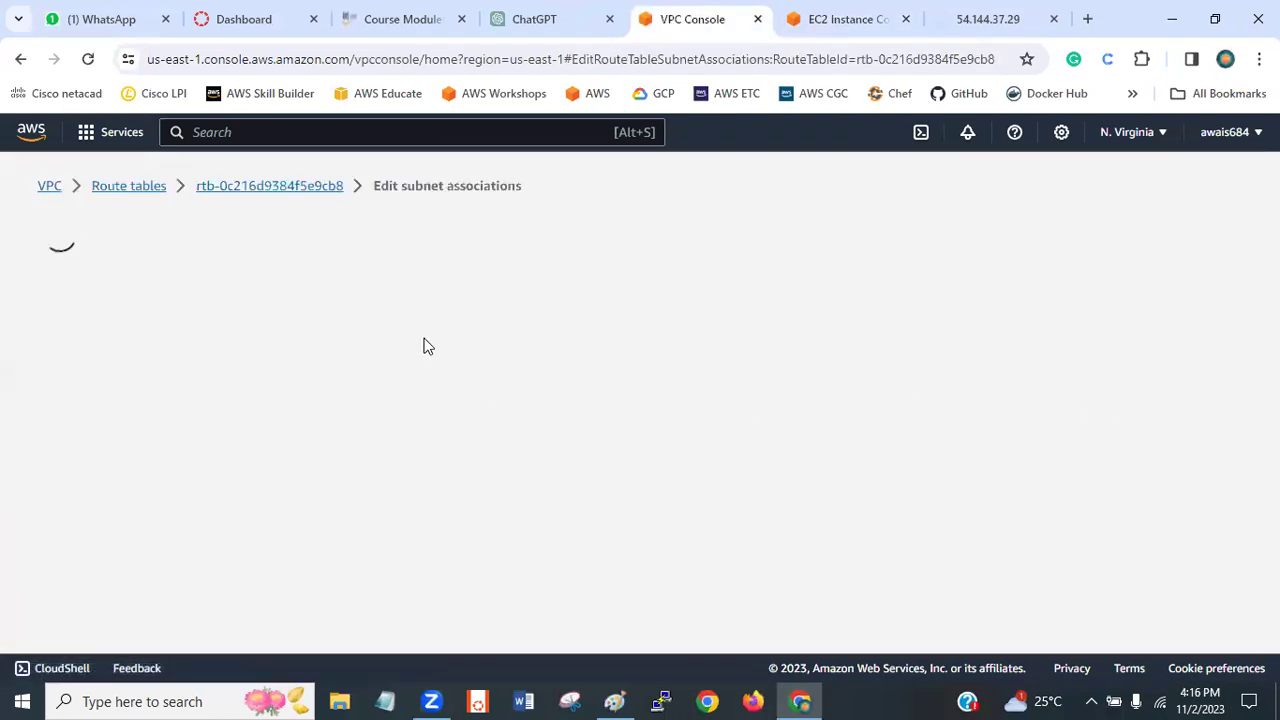
{"action": "left_click", "coordinate": [62, 428]}
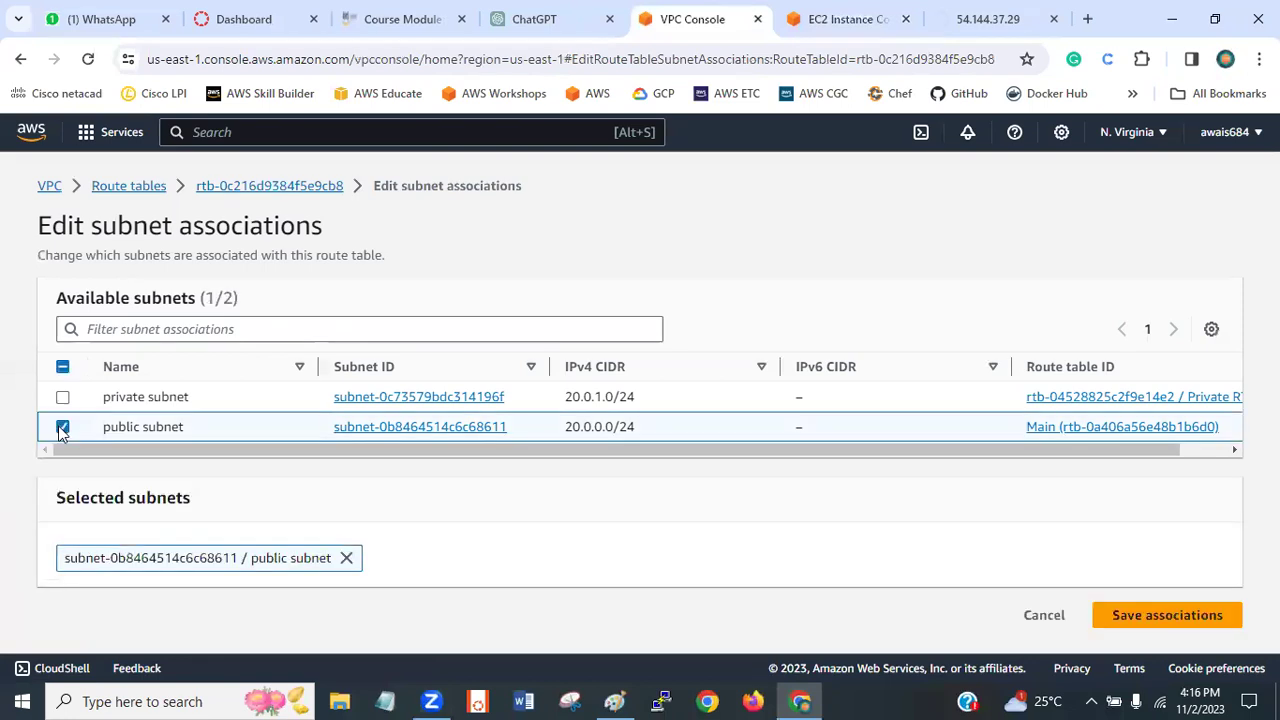
{"action": "left_click", "coordinate": [1175, 615]}
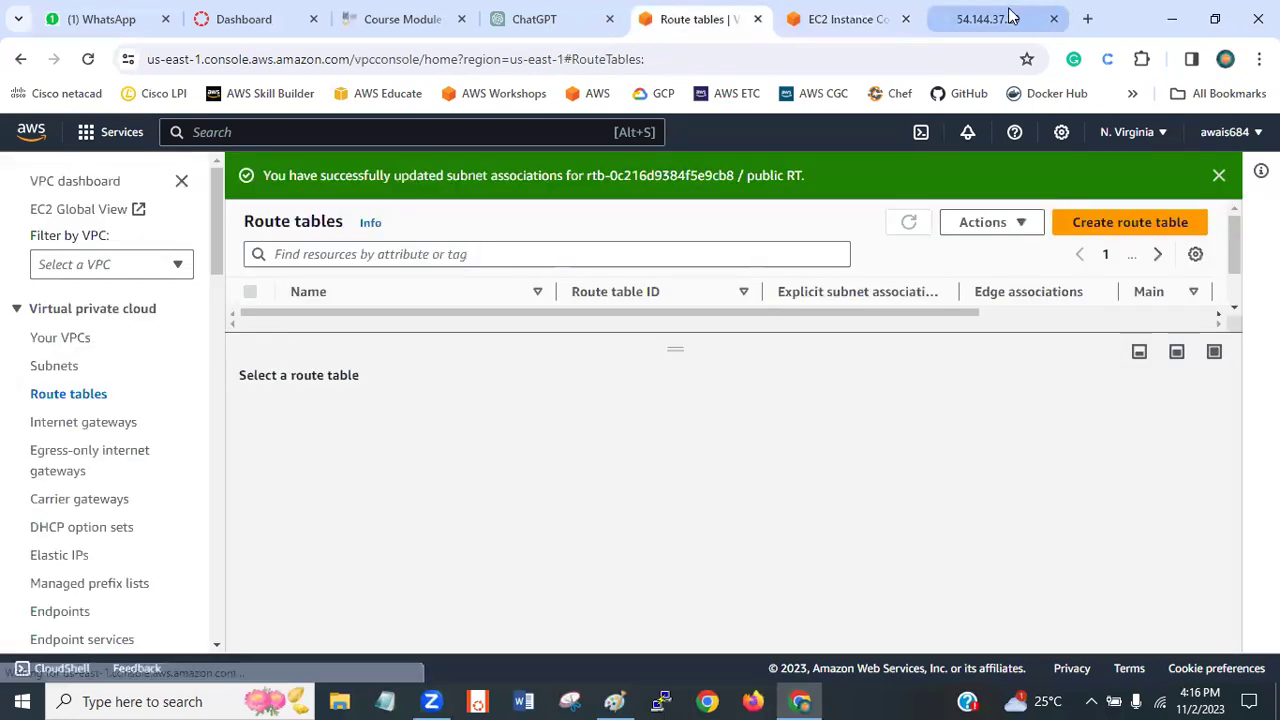
- Check the web page at 54.144.37.29 and highlight its text
{"action": "left_click", "coordinate": [995, 19]}
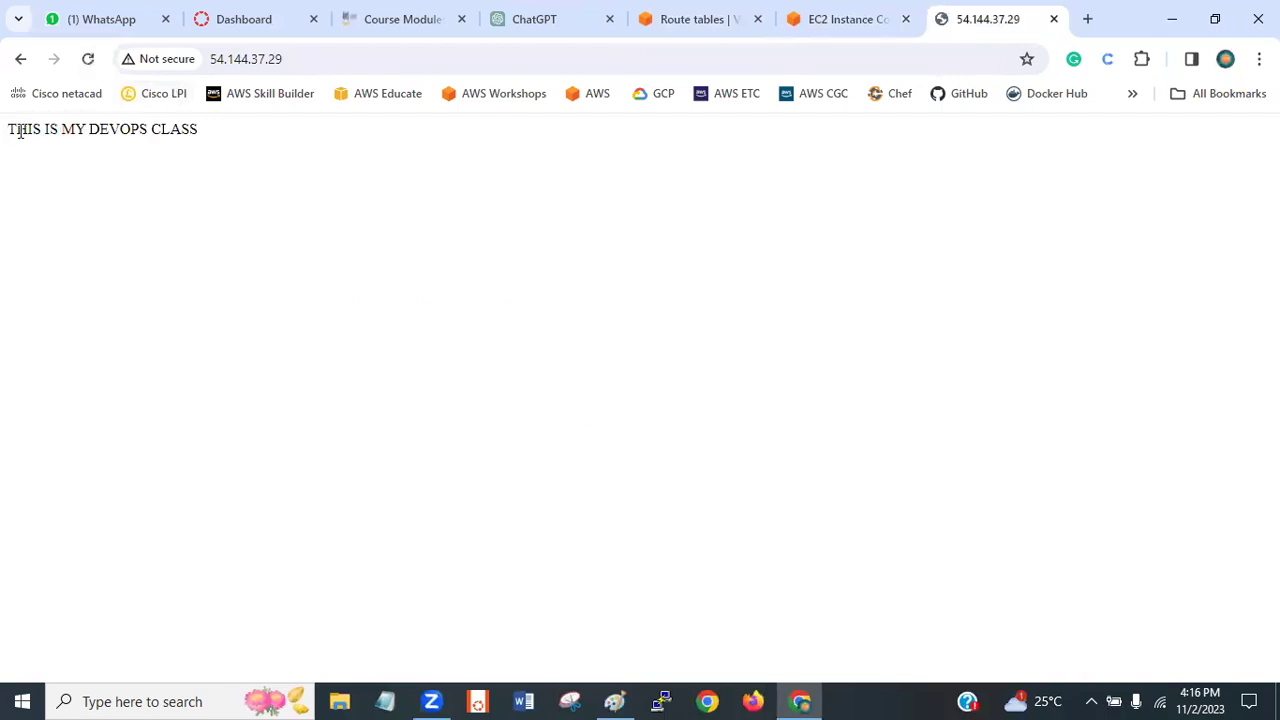
{"action": "left_click_drag", "start_coordinate": [20, 133], "coordinate": [363, 168]}
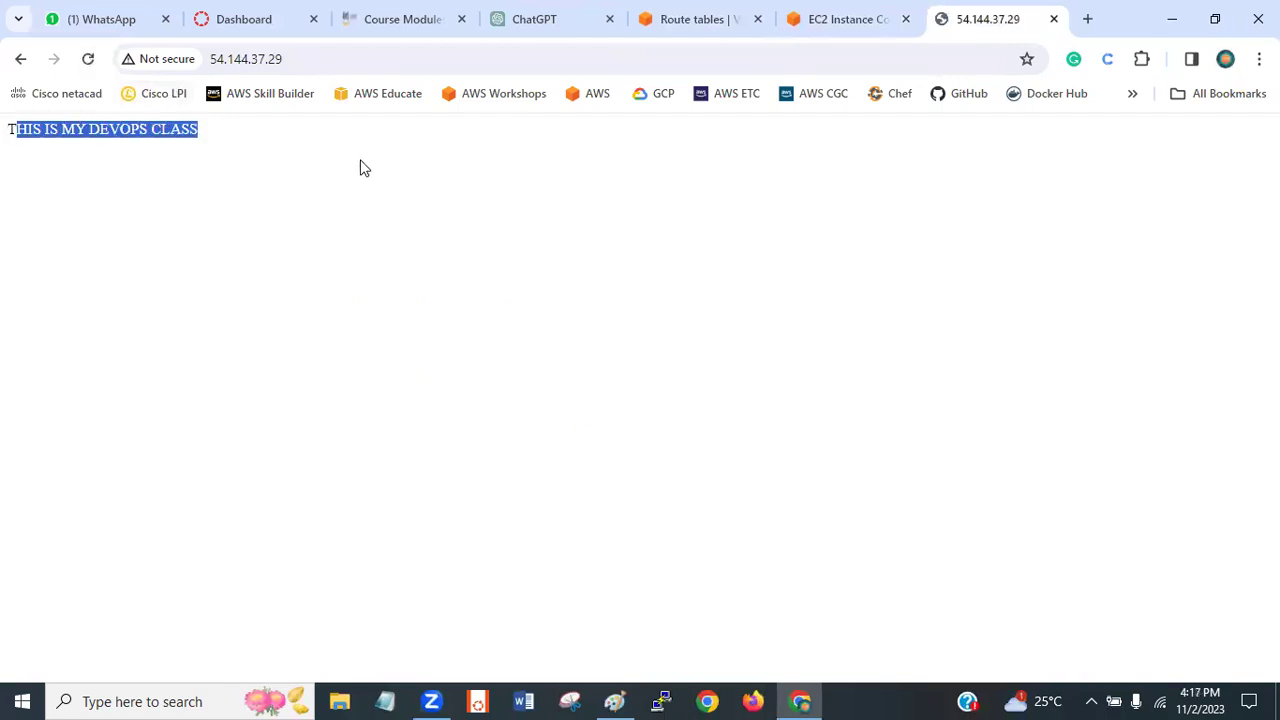
- Remove the 0.0.0.0/0 internet gateway route from public RT and save the change
{"action": "left_click", "coordinate": [726, 15]}
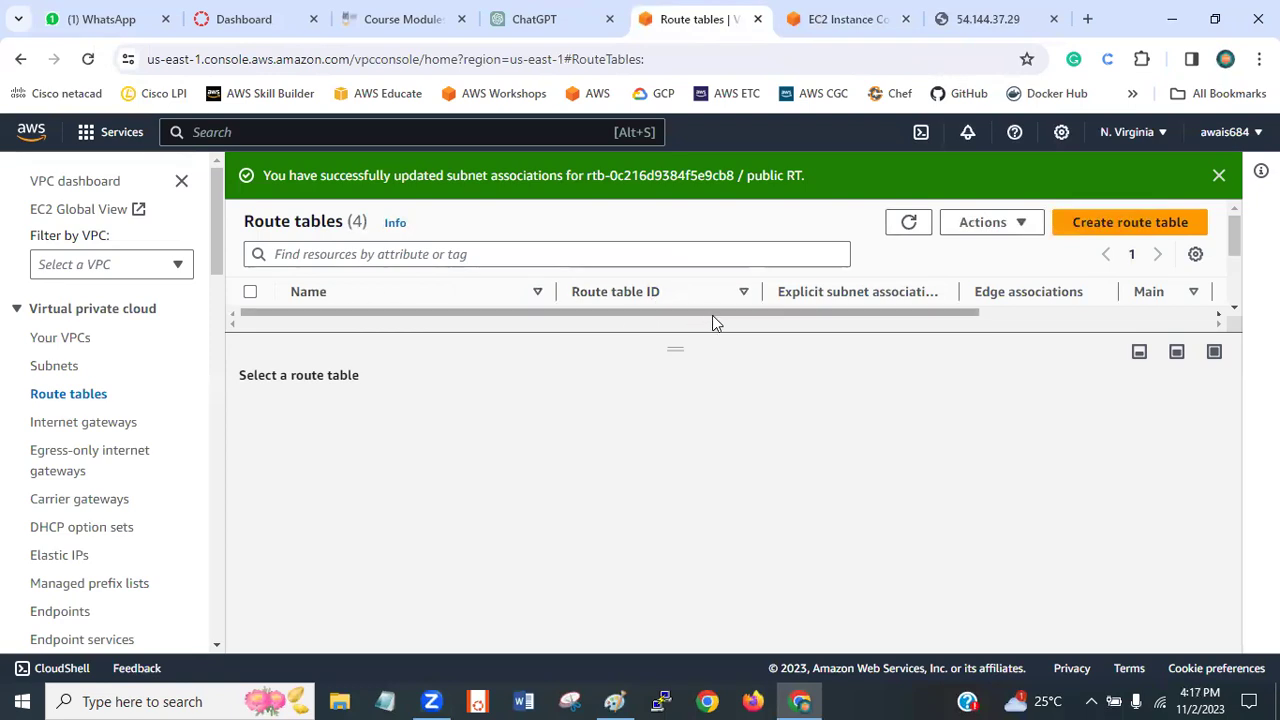
{"action": "left_click_drag", "start_coordinate": [675, 348], "coordinate": [678, 413]}
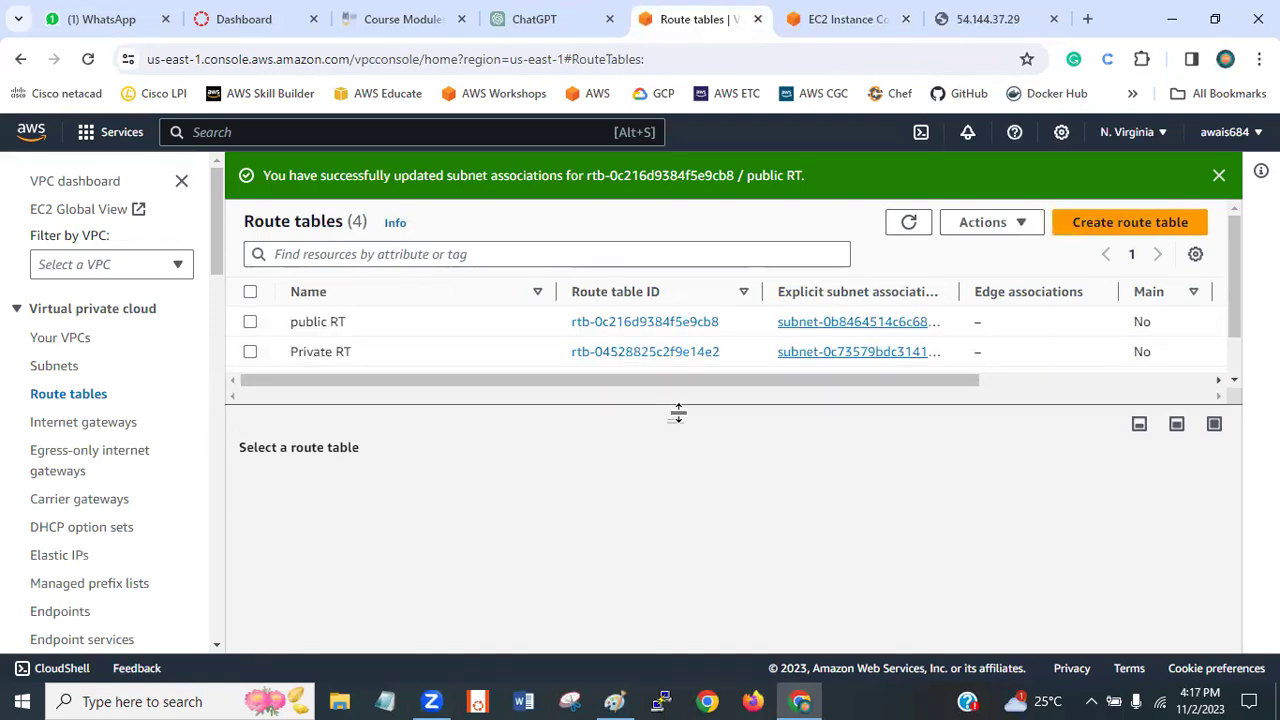
{"action": "left_click", "coordinate": [250, 323]}
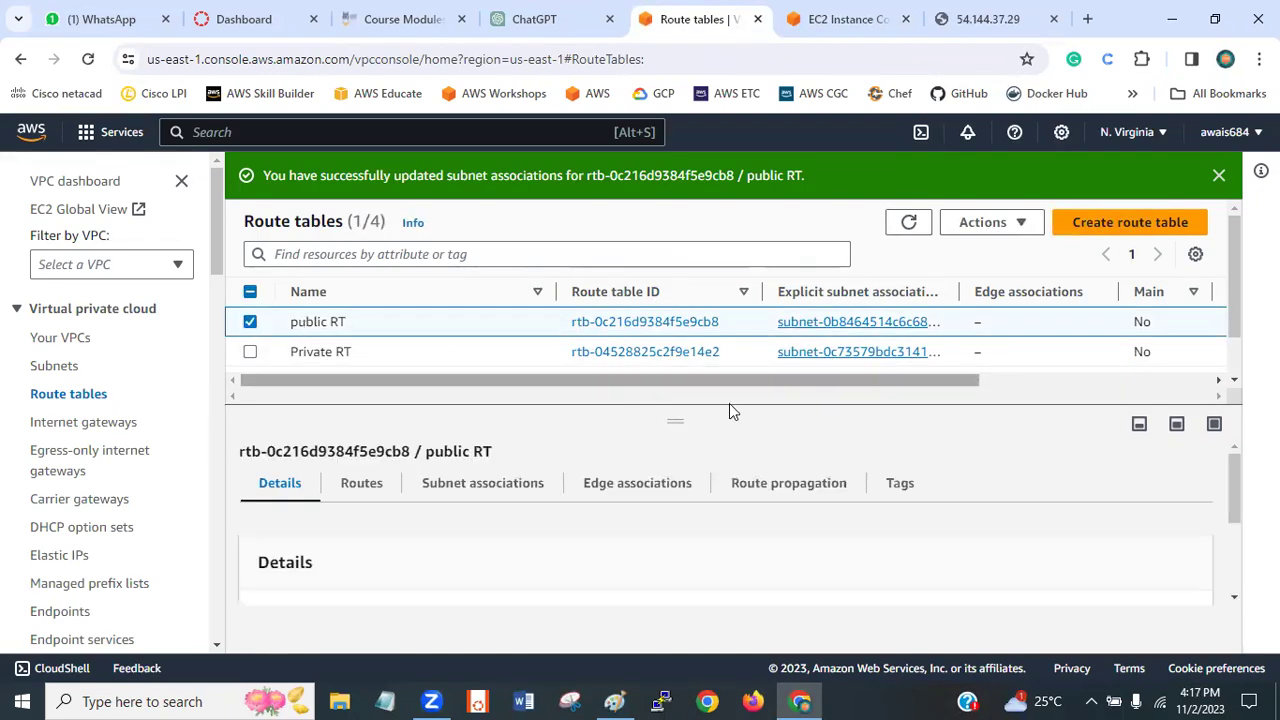
{"action": "left_click", "coordinate": [359, 485]}
{"action": "left_click", "coordinate": [1214, 424]}
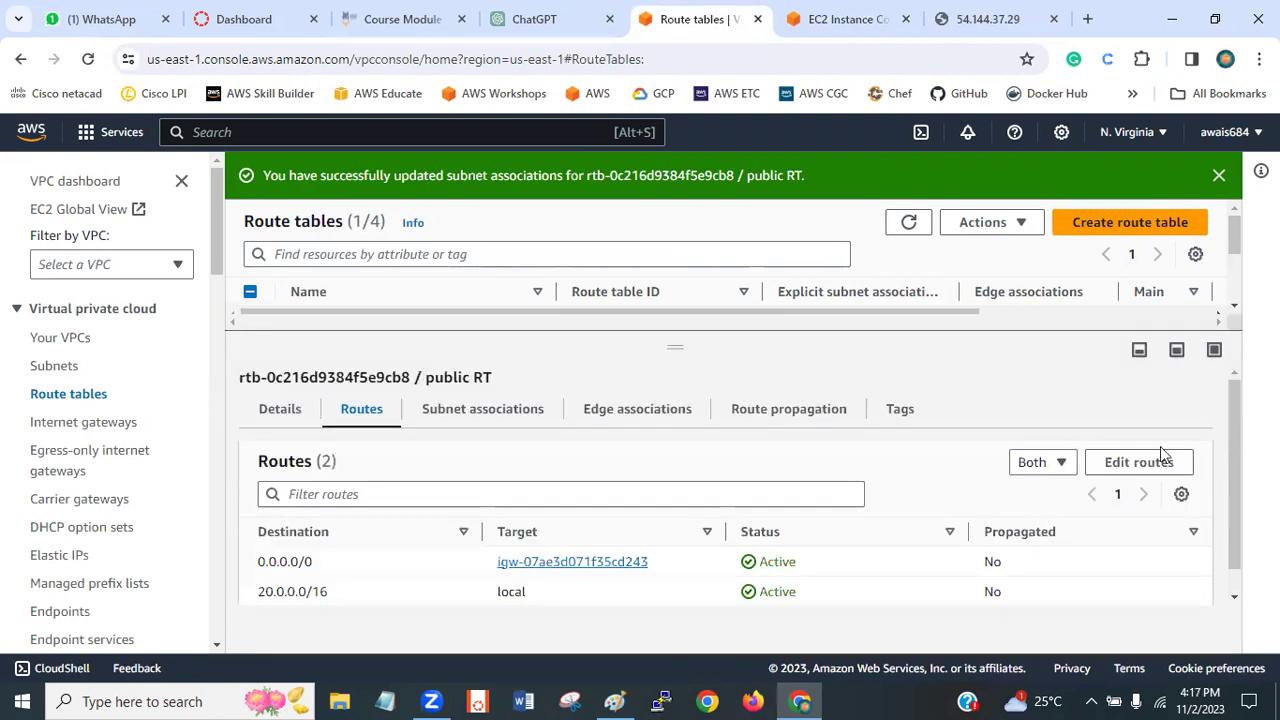
{"action": "left_click", "coordinate": [1139, 462]}
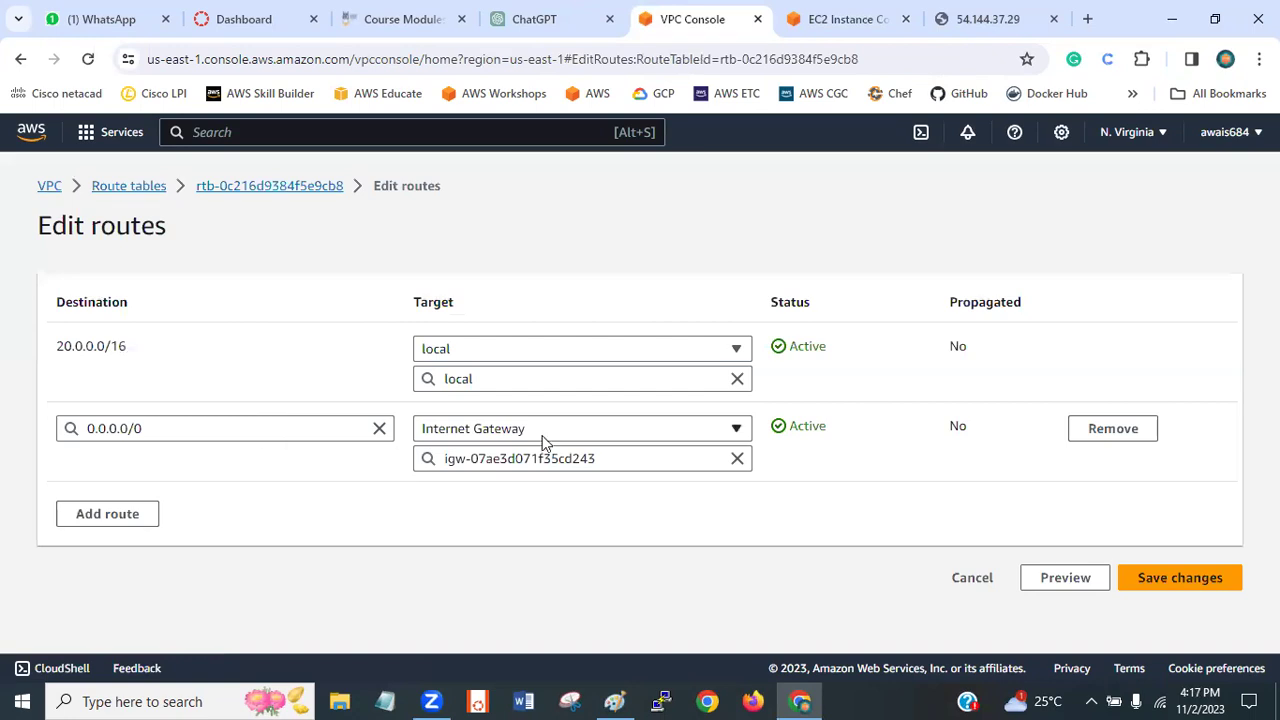
{"action": "left_click", "coordinate": [1112, 430]}
{"action": "left_click", "coordinate": [1197, 506]}
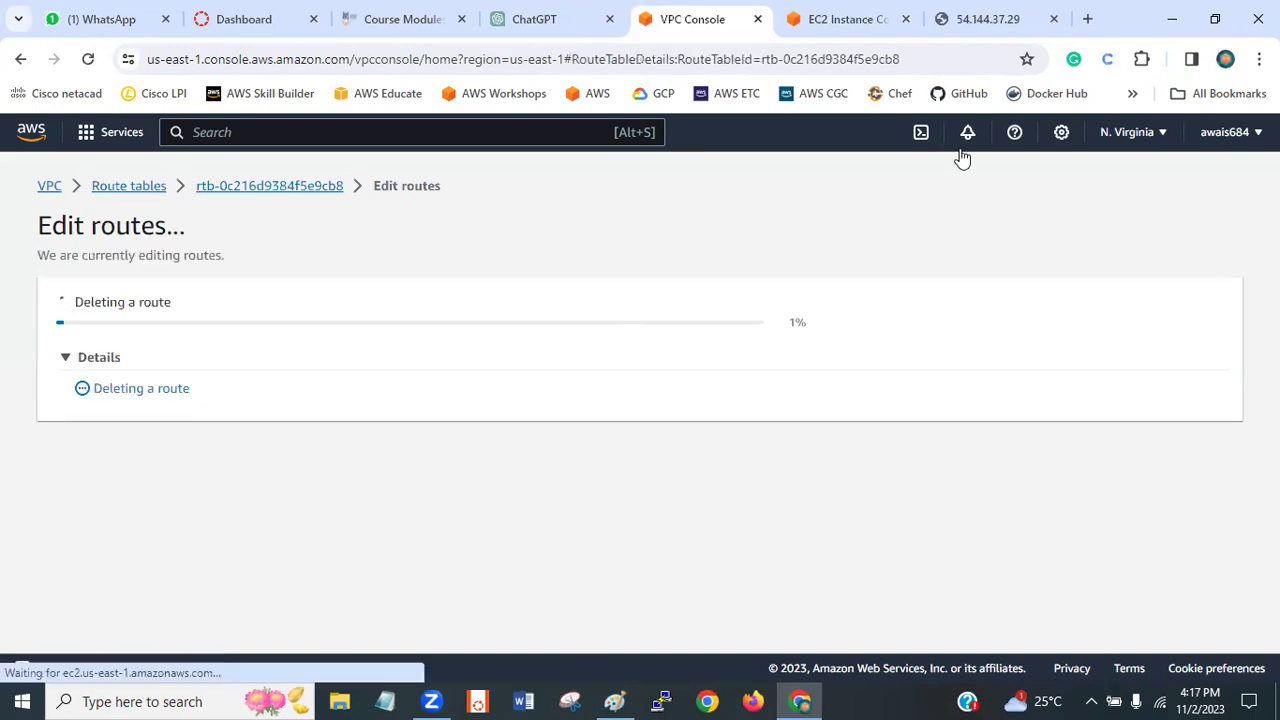
- Reload the web page at 54.144.37.29 to test access without the internet gateway route
{"action": "left_click", "coordinate": [985, 19]}
{"action": "left_click", "coordinate": [88, 59]}
{"action": "left_click", "coordinate": [628, 230]}
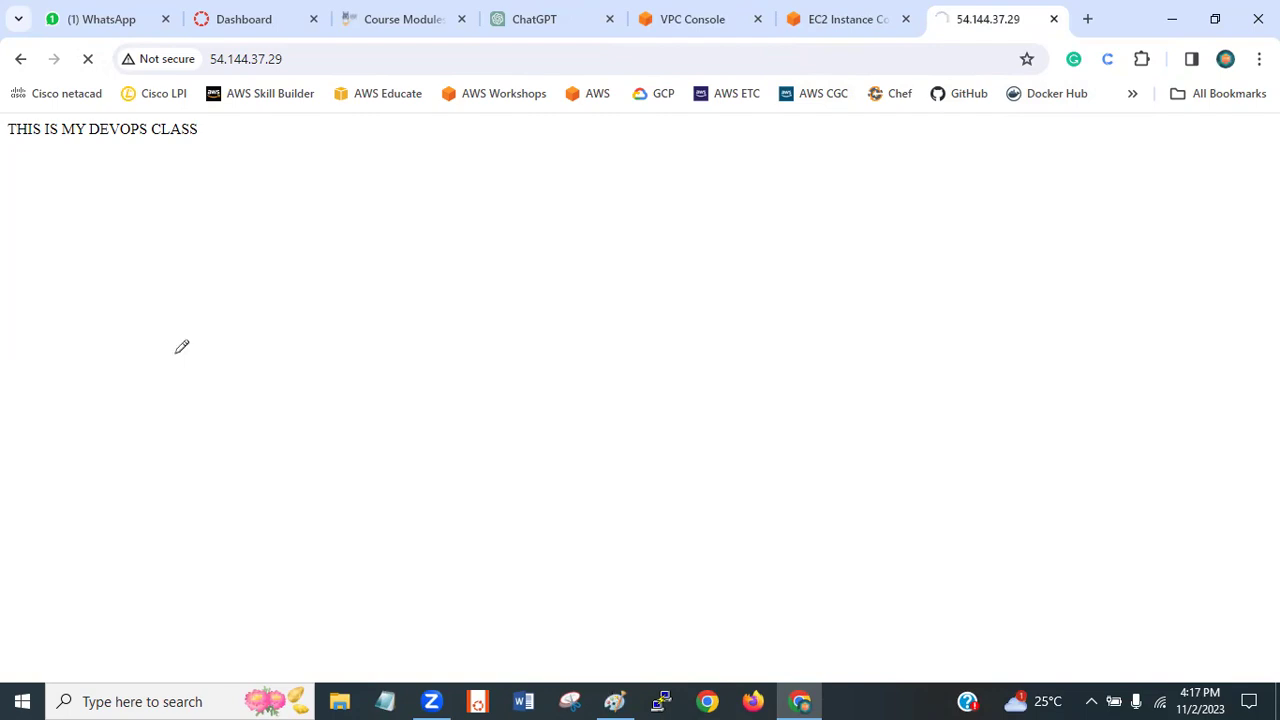
- Switch to Paint, rewrite the gateway label in the public route table box, and draw lines from that box and the EC2 box to the gateway arrow
{"action": "left_click", "coordinate": [614, 701]}
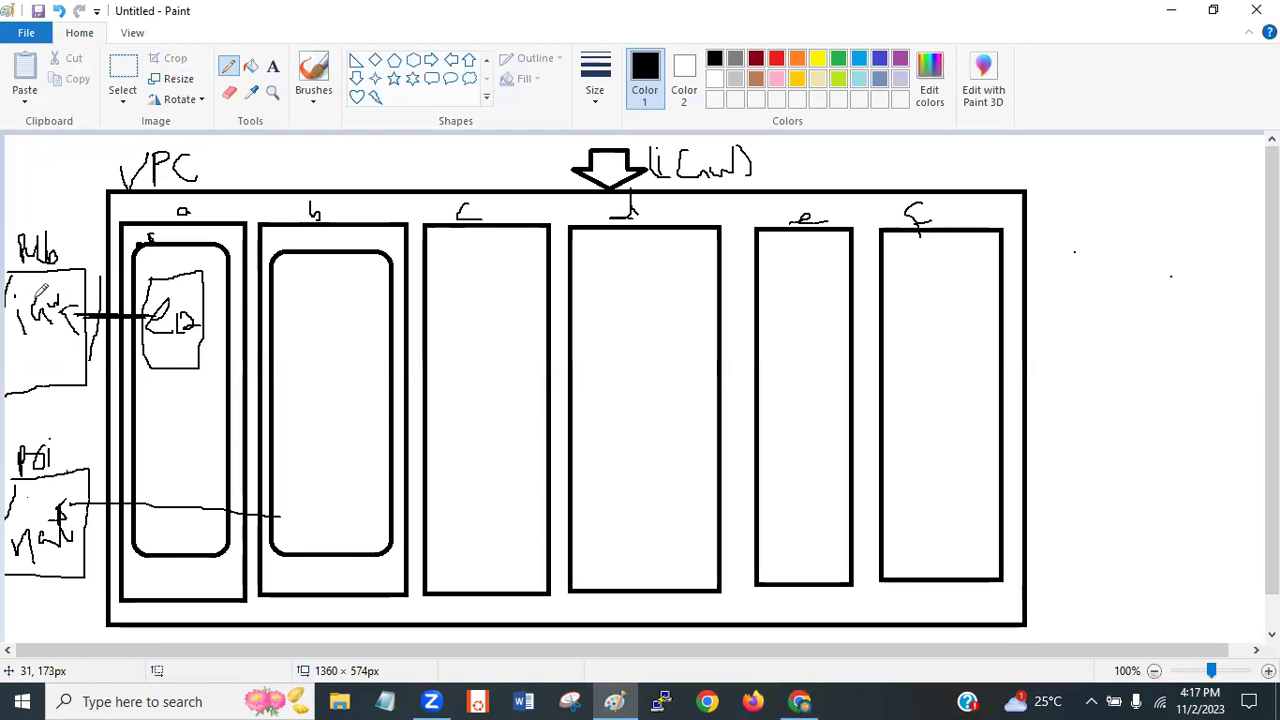
{"action": "mouse_move", "coordinate": [44, 290]}
{"action": "left_mouse_down"}
{"action": "mouse_move", "coordinate": [20, 300]}
{"action": "mouse_move", "coordinate": [46, 306]}
{"action": "left_mouse_up"}
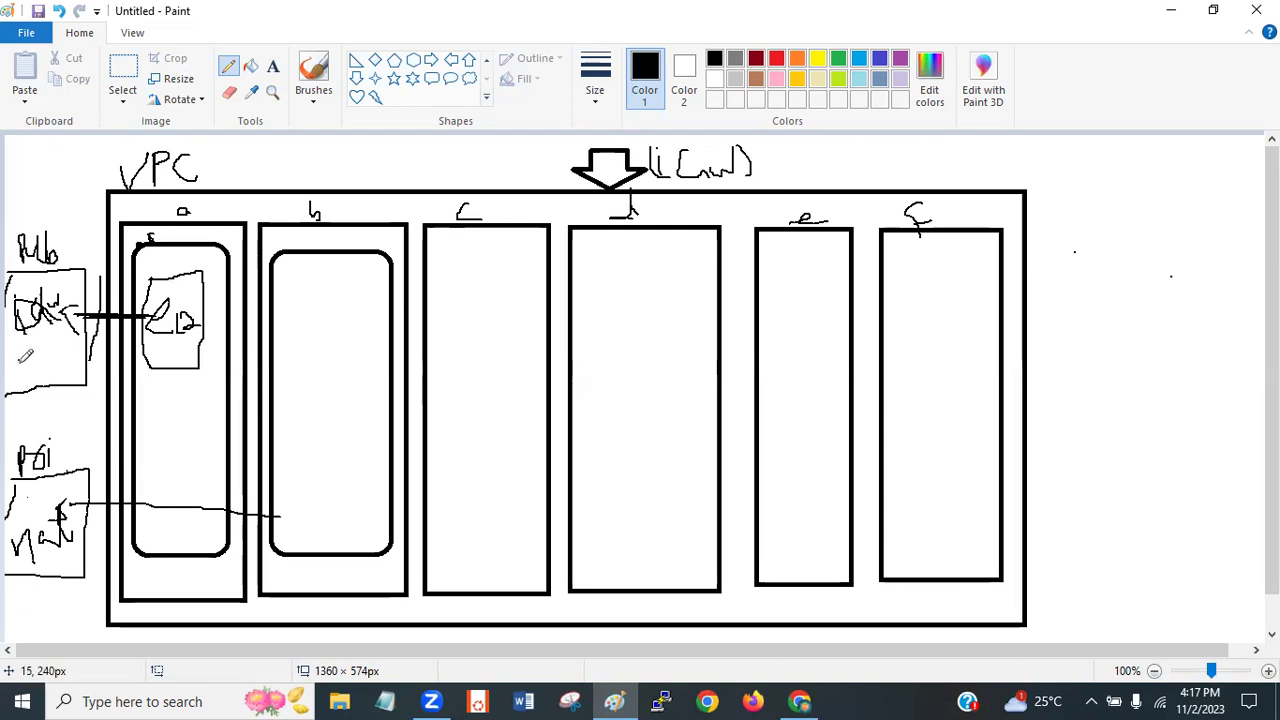
{"action": "mouse_move", "coordinate": [26, 354]}
{"action": "left_mouse_down"}
{"action": "mouse_move", "coordinate": [48, 372]}
{"action": "mouse_move", "coordinate": [78, 322]}
{"action": "left_mouse_up"}
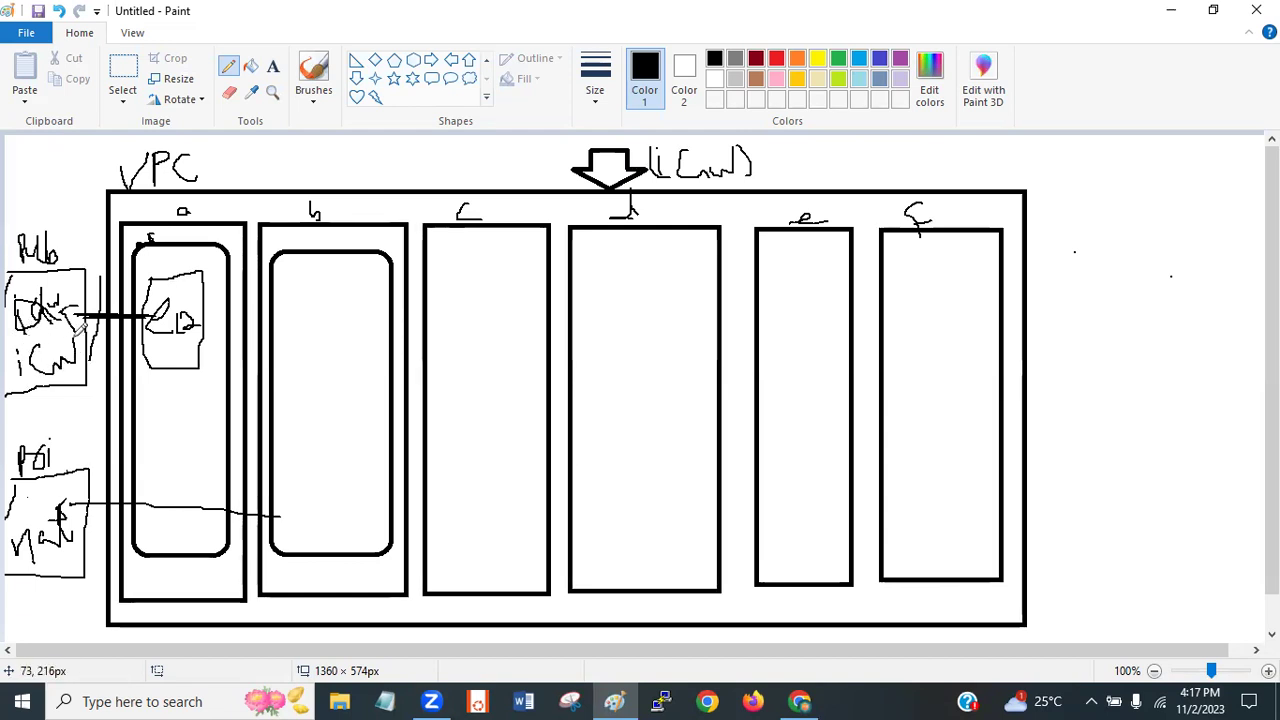
{"action": "mouse_move", "coordinate": [85, 254]}
{"action": "left_mouse_down"}
{"action": "mouse_move", "coordinate": [592, 138]}
{"action": "mouse_move", "coordinate": [563, 175]}
{"action": "left_mouse_up"}
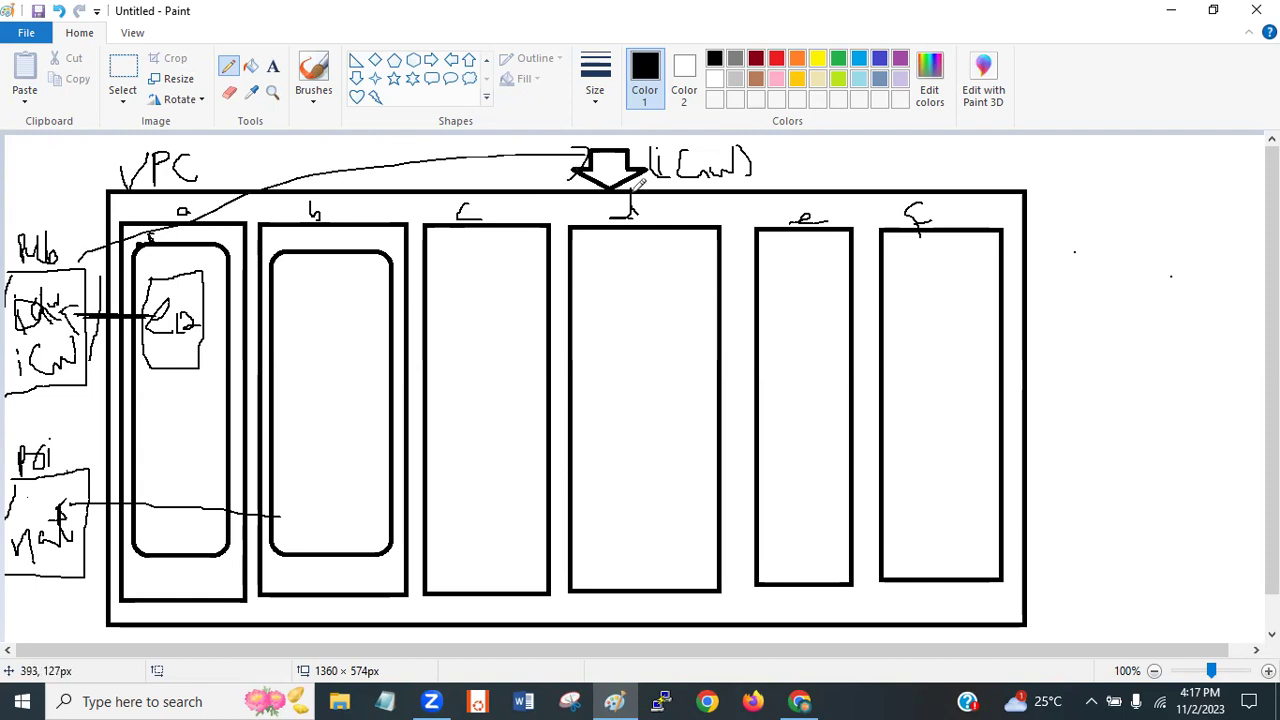
{"action": "left_click_drag", "start_coordinate": [206, 298], "coordinate": [578, 174]}
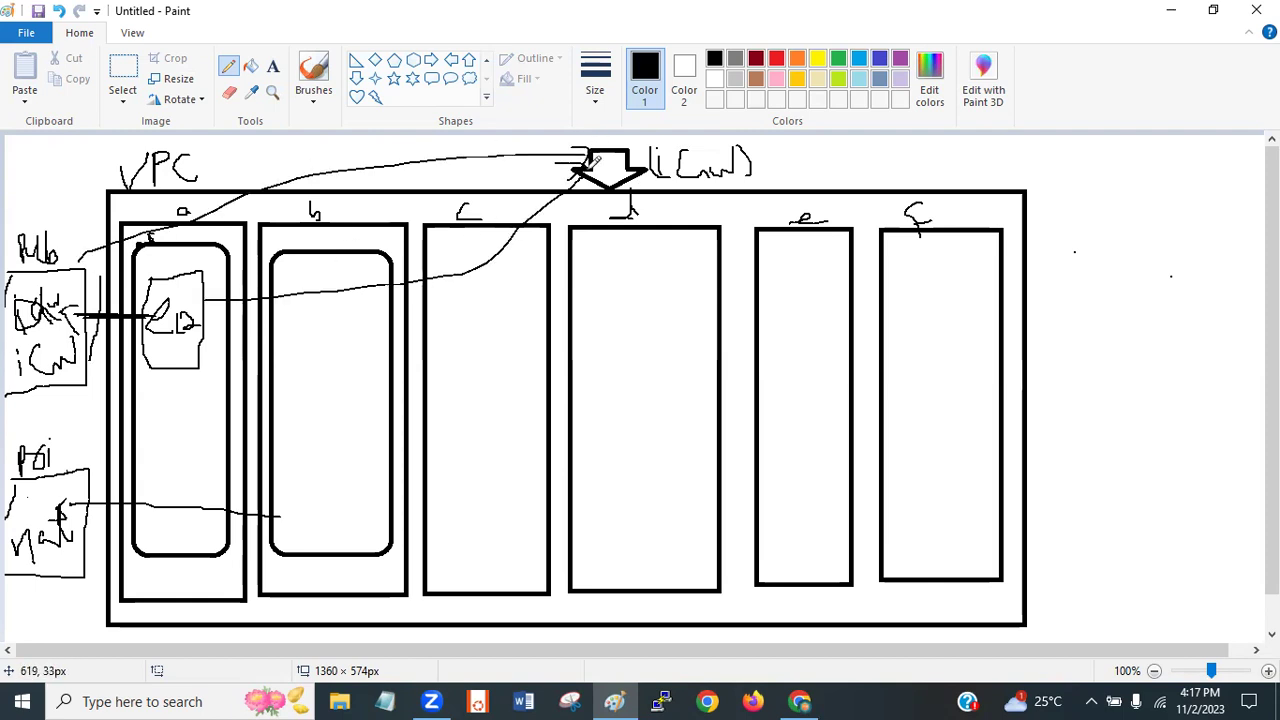
- Switch to Chrome and open the routes of public RT for editing in the VPC console
{"action": "left_click", "coordinate": [815, 700]}
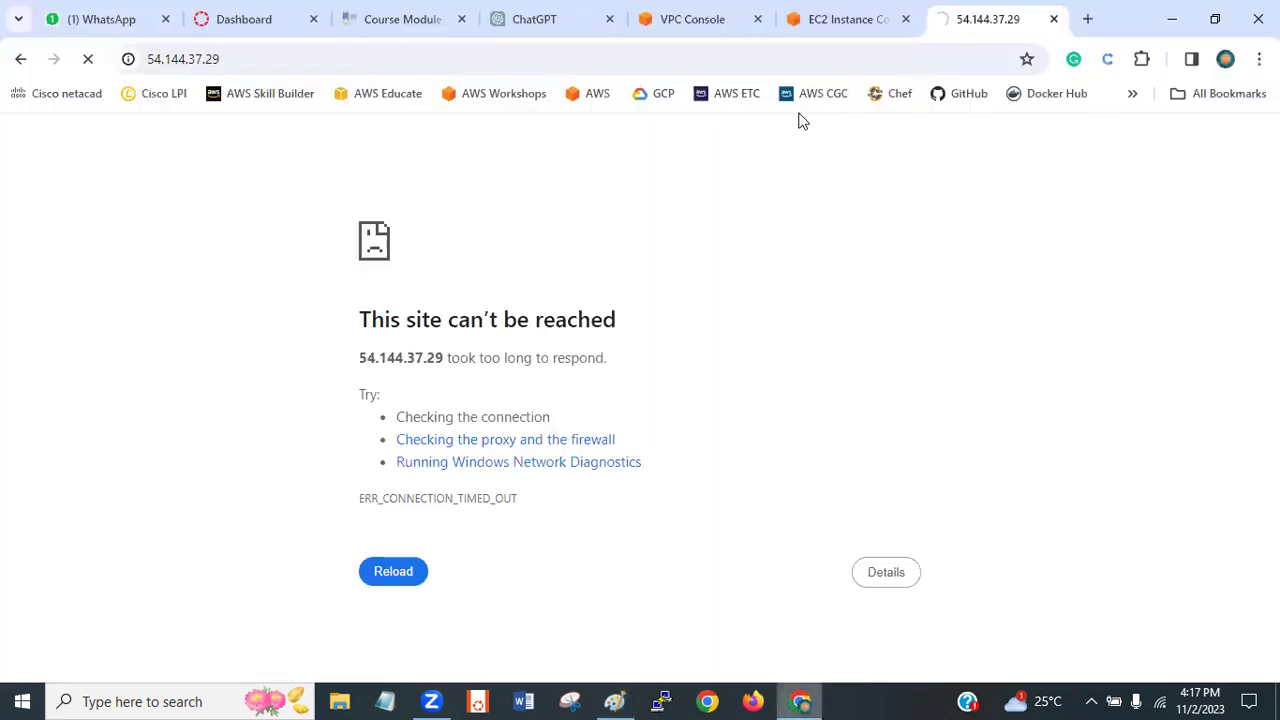
{"action": "left_click", "coordinate": [858, 16]}
{"action": "left_click", "coordinate": [674, 12]}
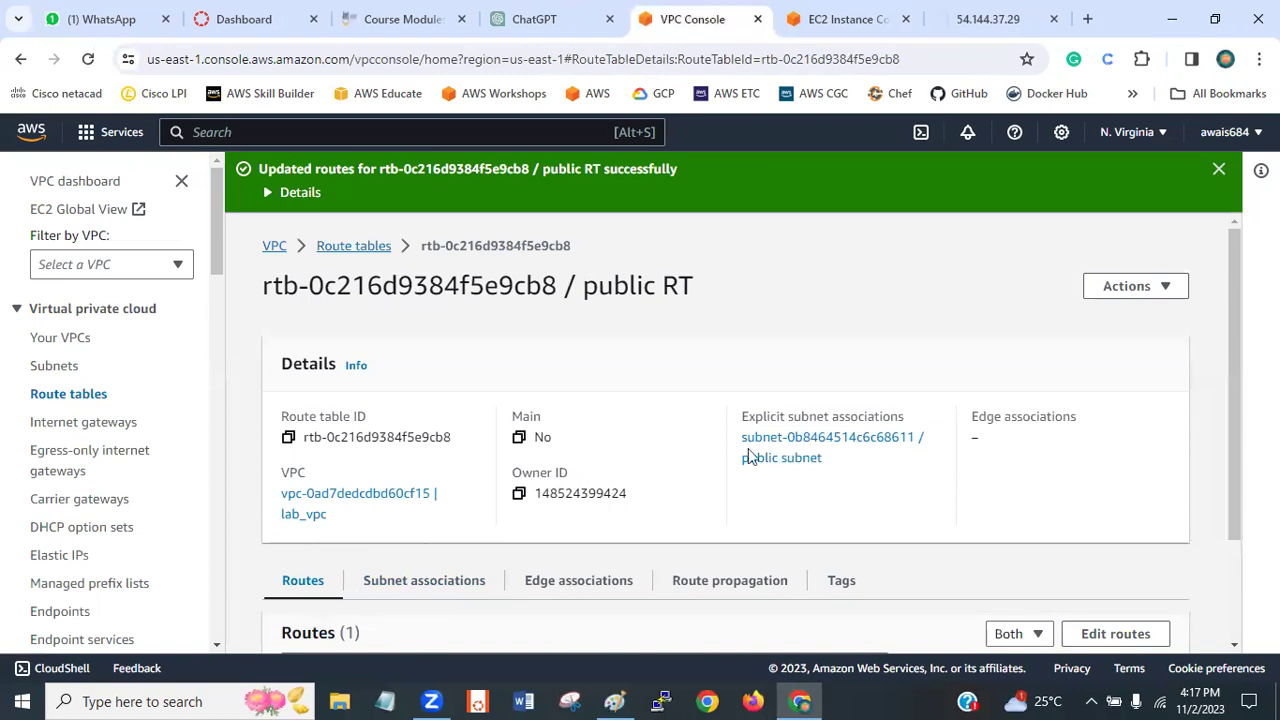
{"action": "left_click_drag", "start_coordinate": [1234, 343], "coordinate": [1240, 575]}
{"action": "left_click", "coordinate": [1100, 495]}
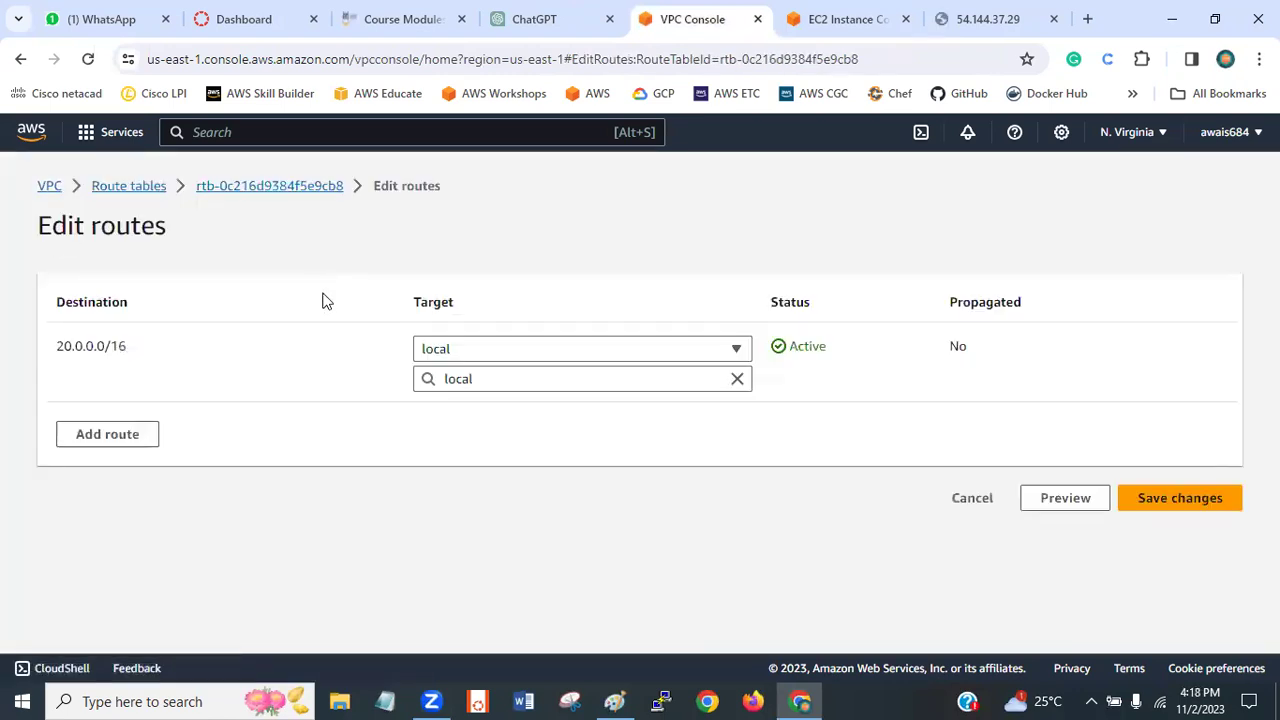
- Add a 0.0.0.0/0 route targeting internet gateway igw-07ae3d071f35cd243 to public RT and save the change
{"action": "left_click", "coordinate": [108, 433]}
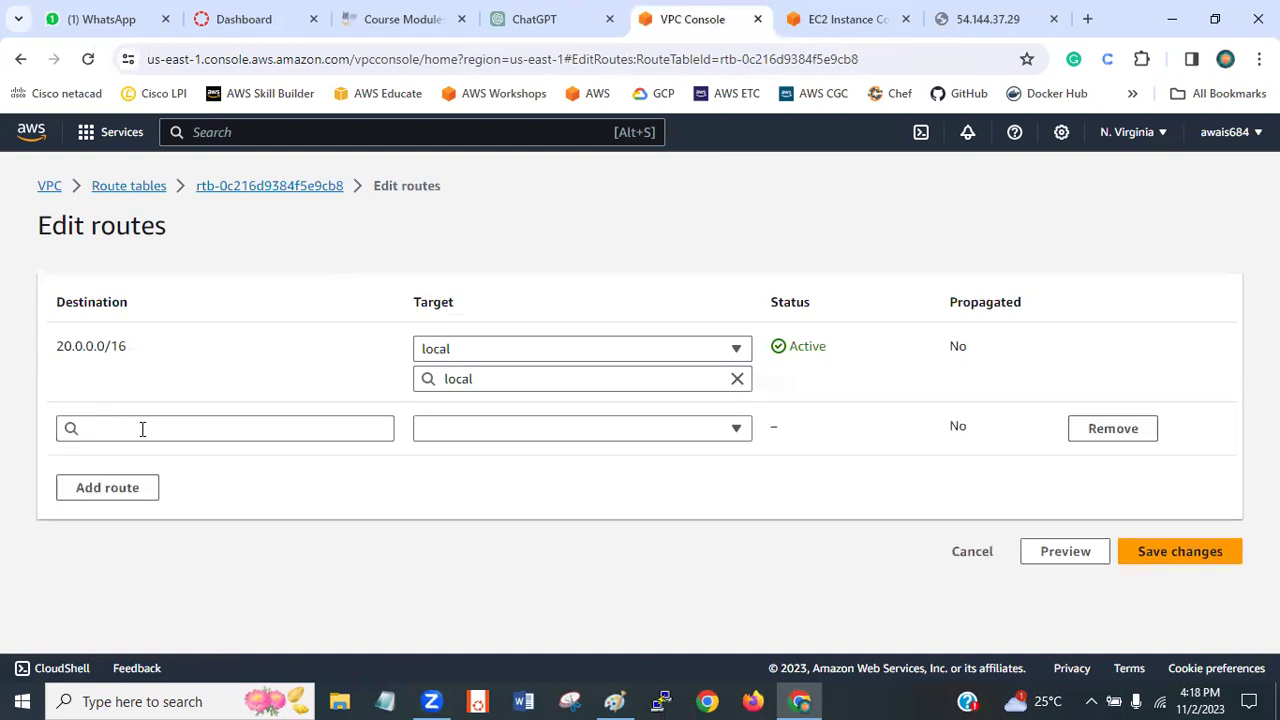
{"action": "left_click", "coordinate": [142, 429]}
{"action": "left_click", "coordinate": [131, 211]}
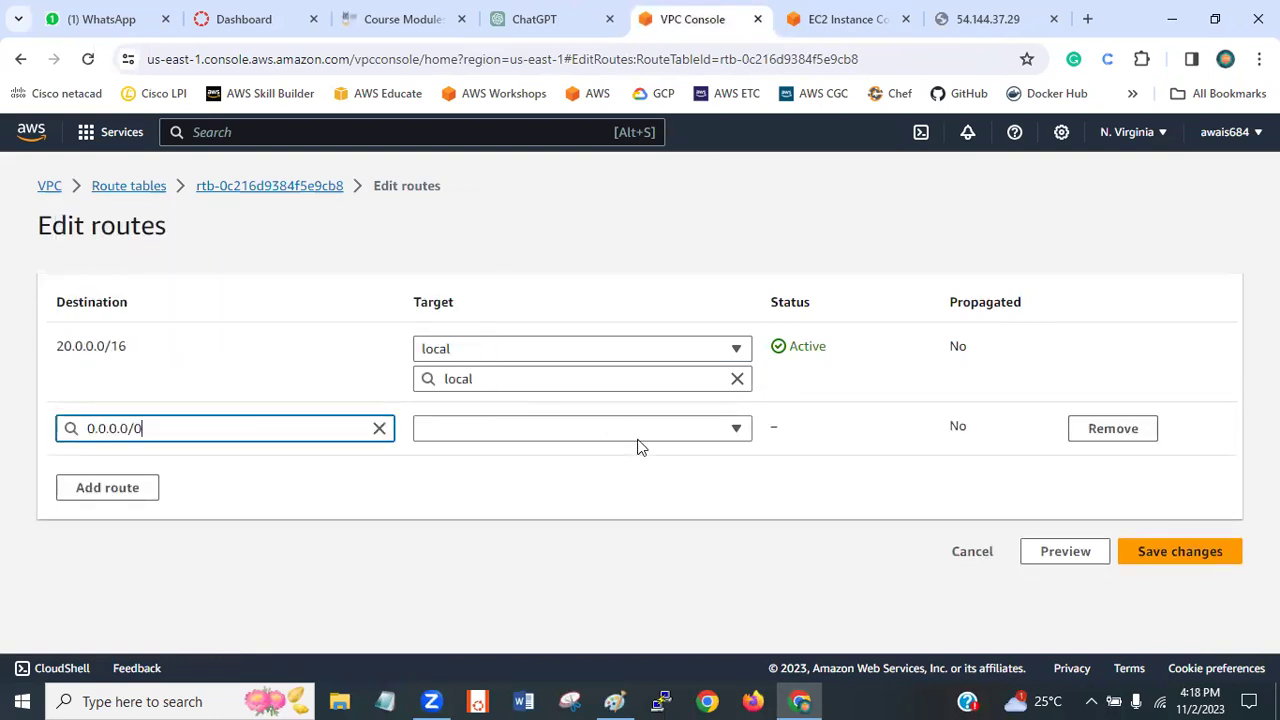
{"action": "left_click", "coordinate": [641, 428]}
{"action": "left_click", "coordinate": [537, 360]}
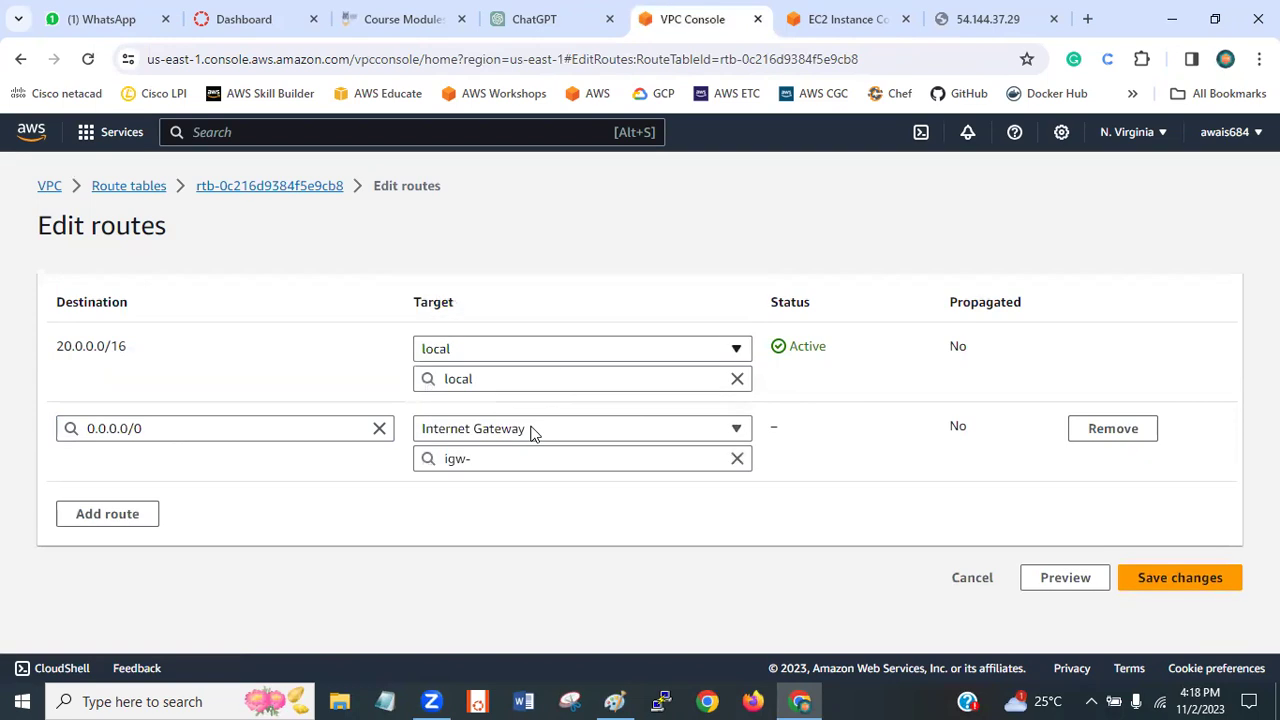
{"action": "left_click", "coordinate": [527, 458]}
{"action": "left_click", "coordinate": [516, 515]}
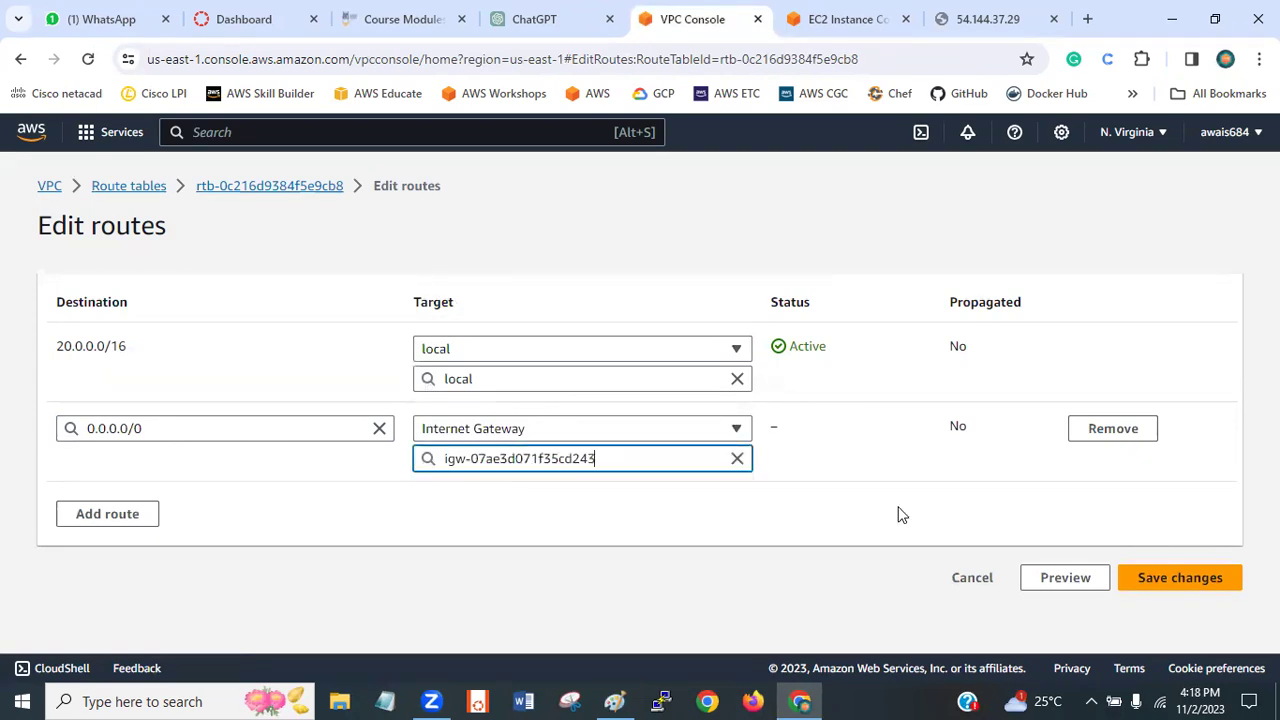
{"action": "left_click", "coordinate": [1192, 581]}
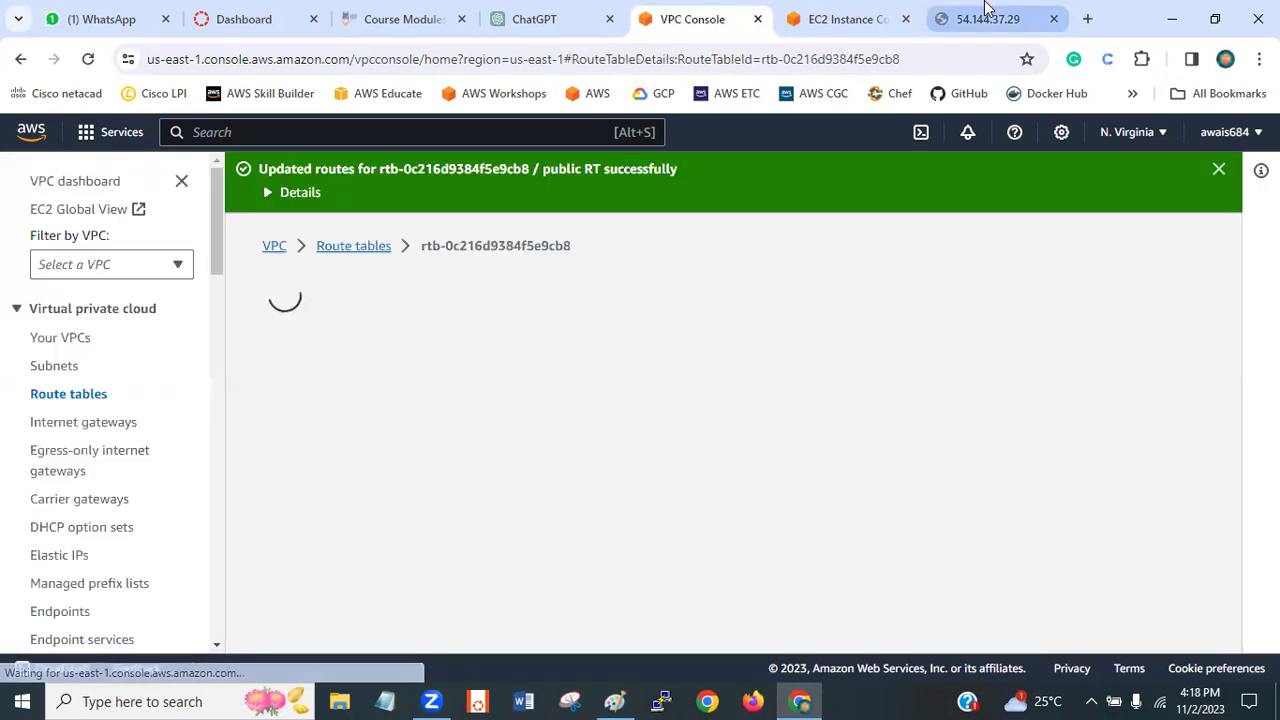
- Reload the web page at 54.144.37.29 to test access with the internet gateway route, and highlight its text
{"action": "left_click", "coordinate": [985, 12]}
{"action": "left_click", "coordinate": [87, 62]}
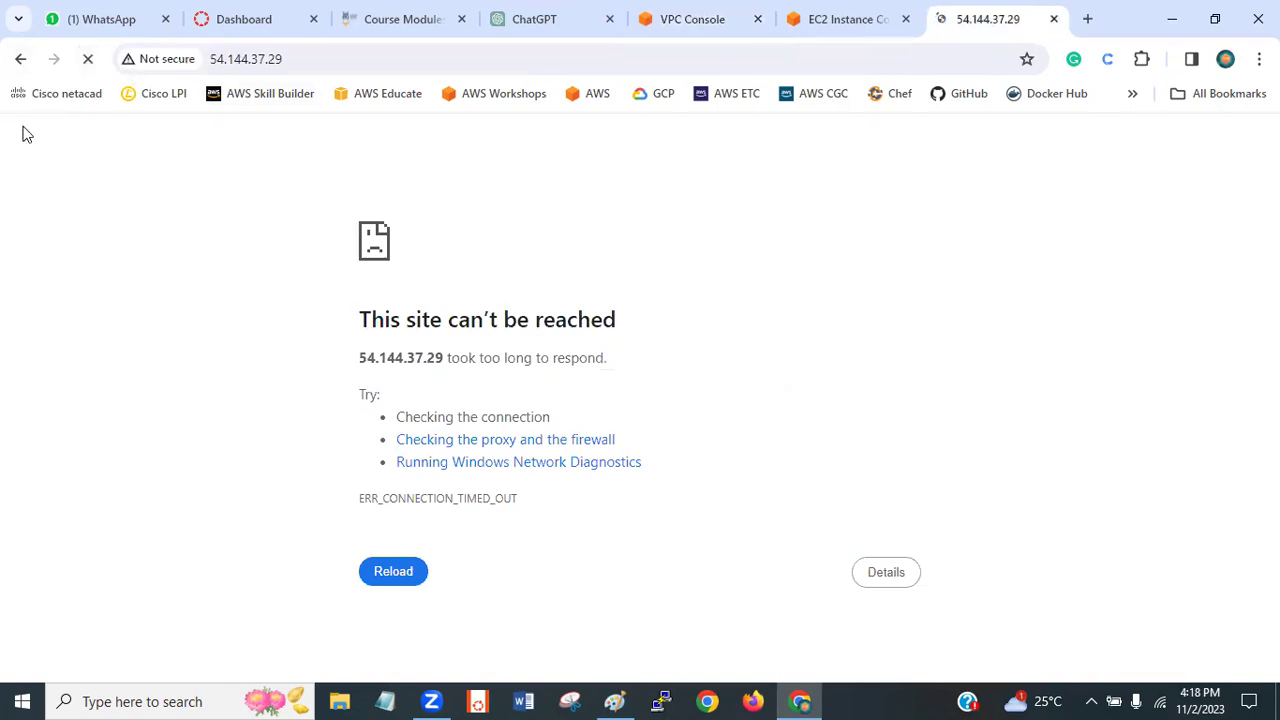
{"action": "left_click_drag", "start_coordinate": [5, 140], "coordinate": [266, 154]}
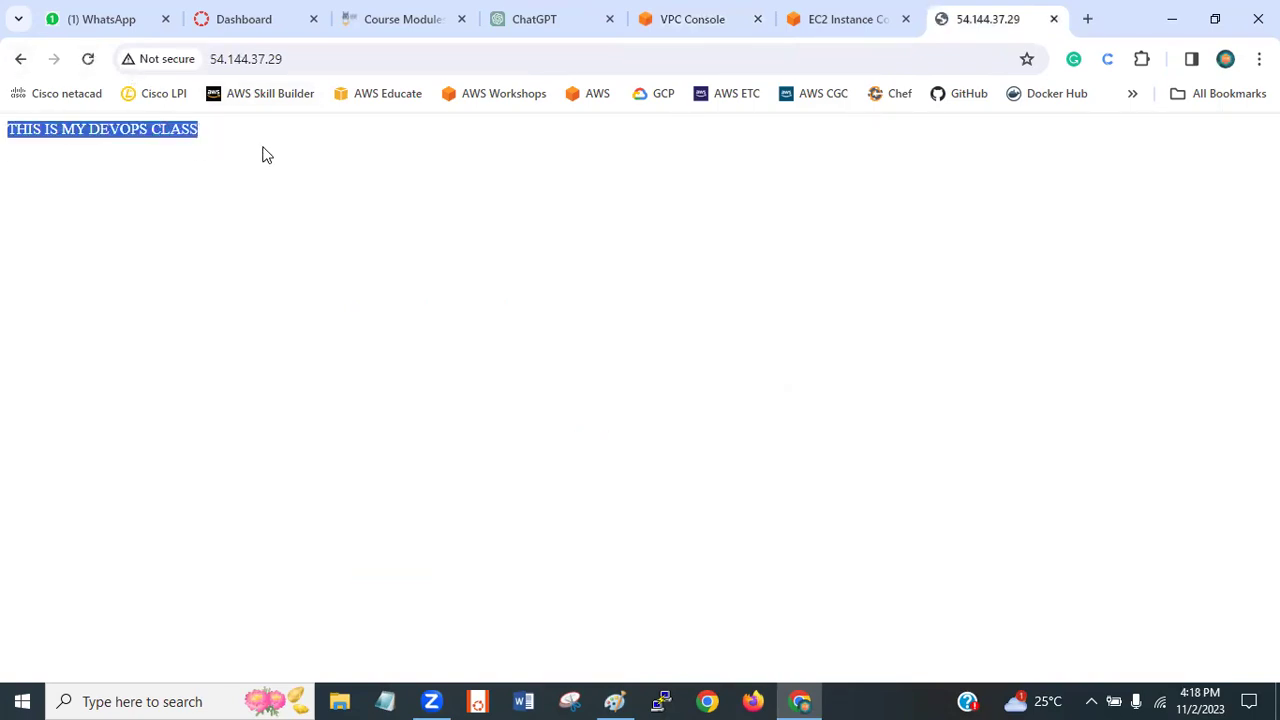
{"action": "left_click", "coordinate": [268, 155]}
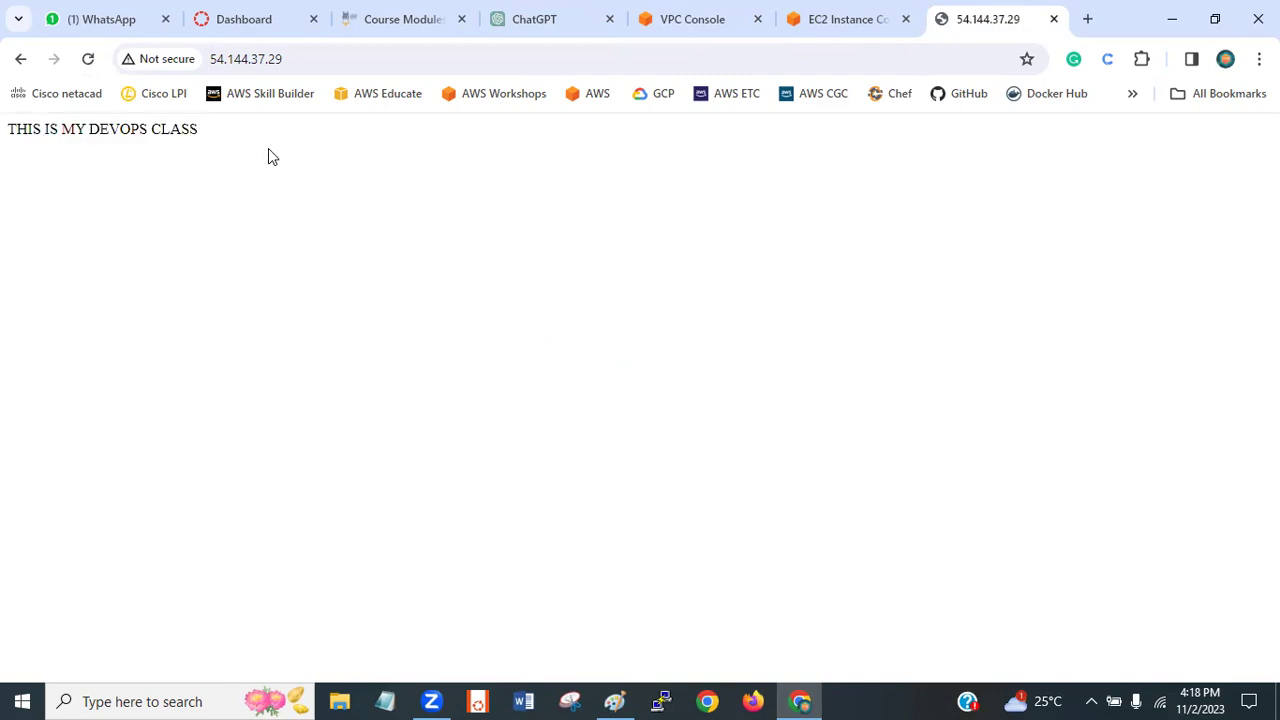
- Search AWS for ec2, open the EC2 service and show its list of instances
{"action": "left_click", "coordinate": [710, 24]}
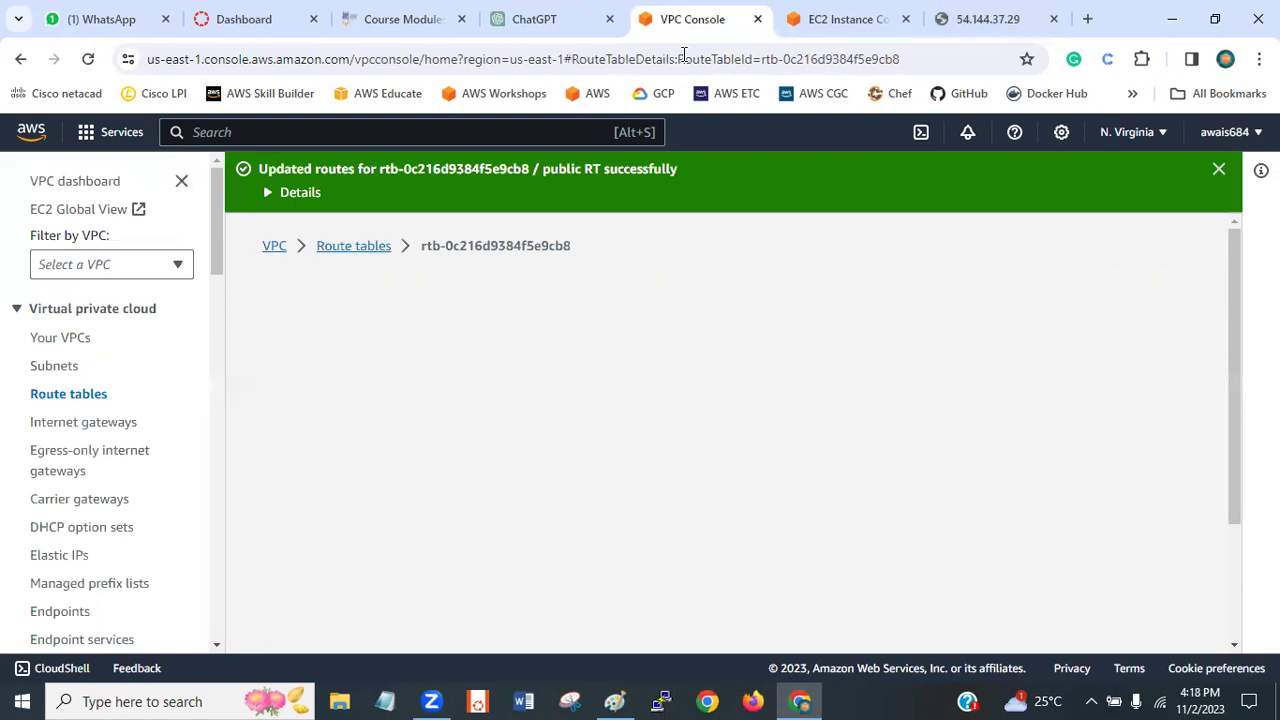
{"action": "left_click", "coordinate": [840, 20]}
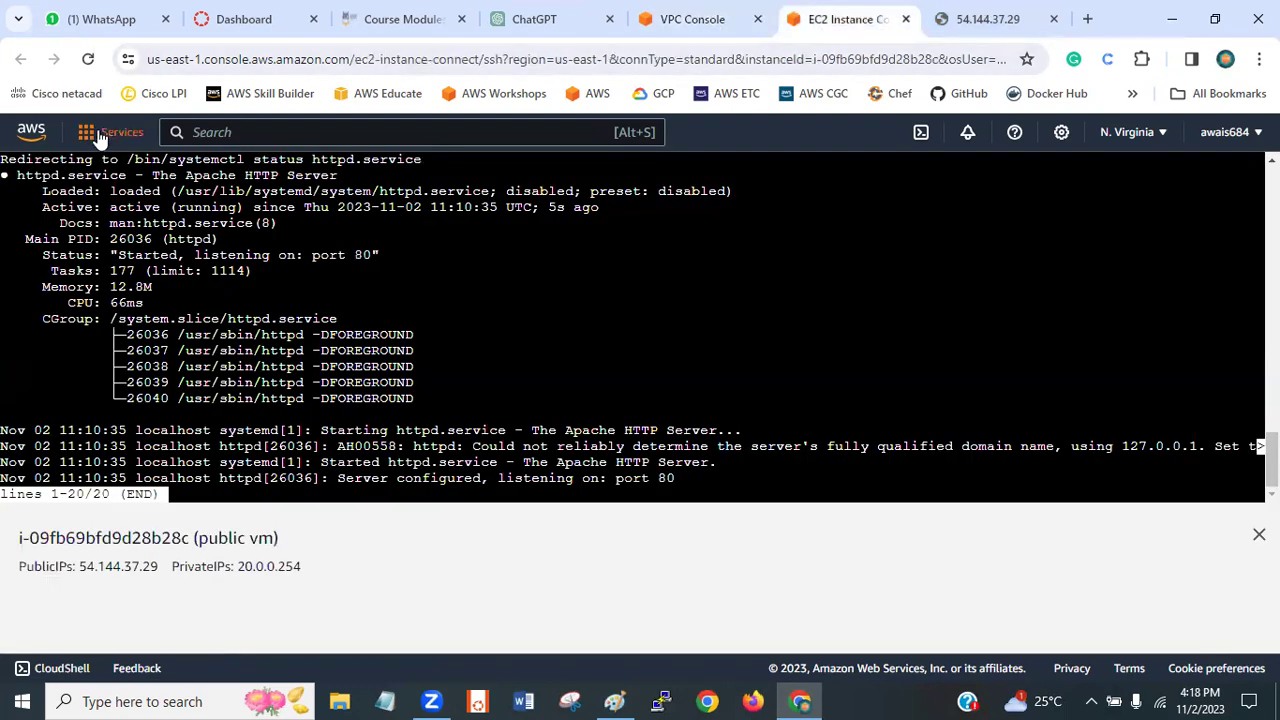
{"action": "left_click", "coordinate": [292, 133]}
{"action": "type", "text": "ec2"}
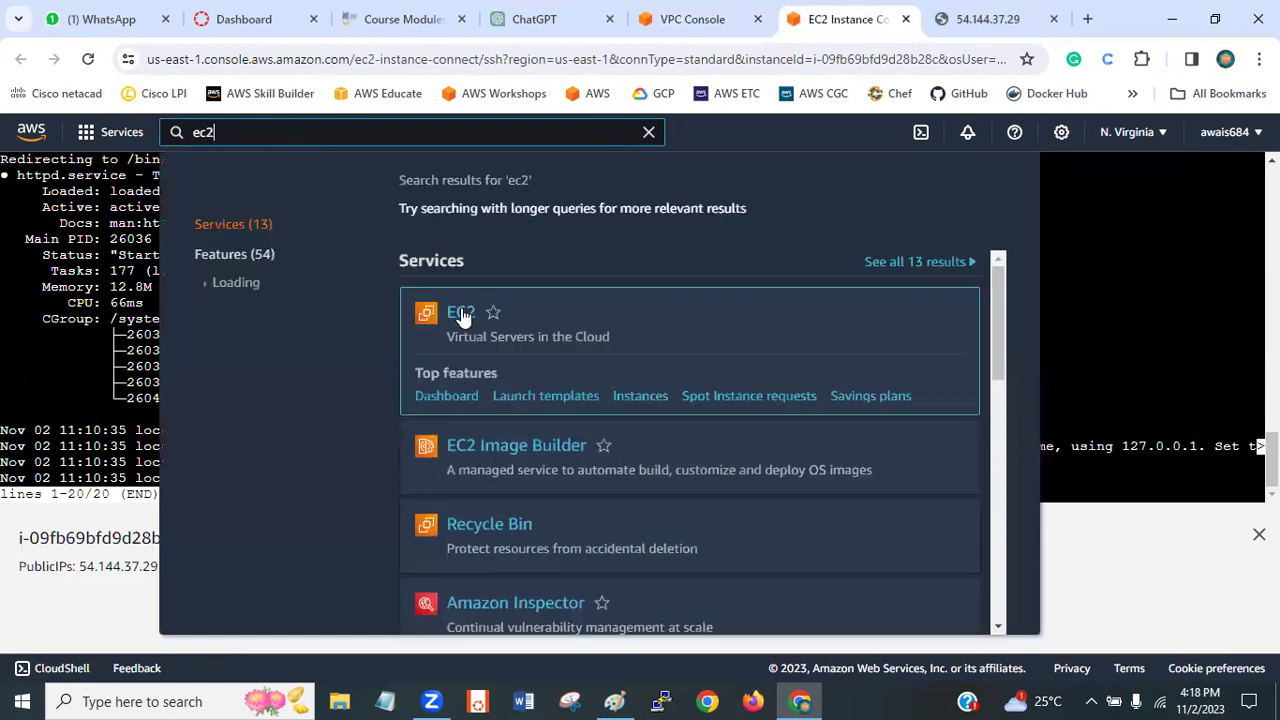
{"action": "left_click", "coordinate": [461, 314]}
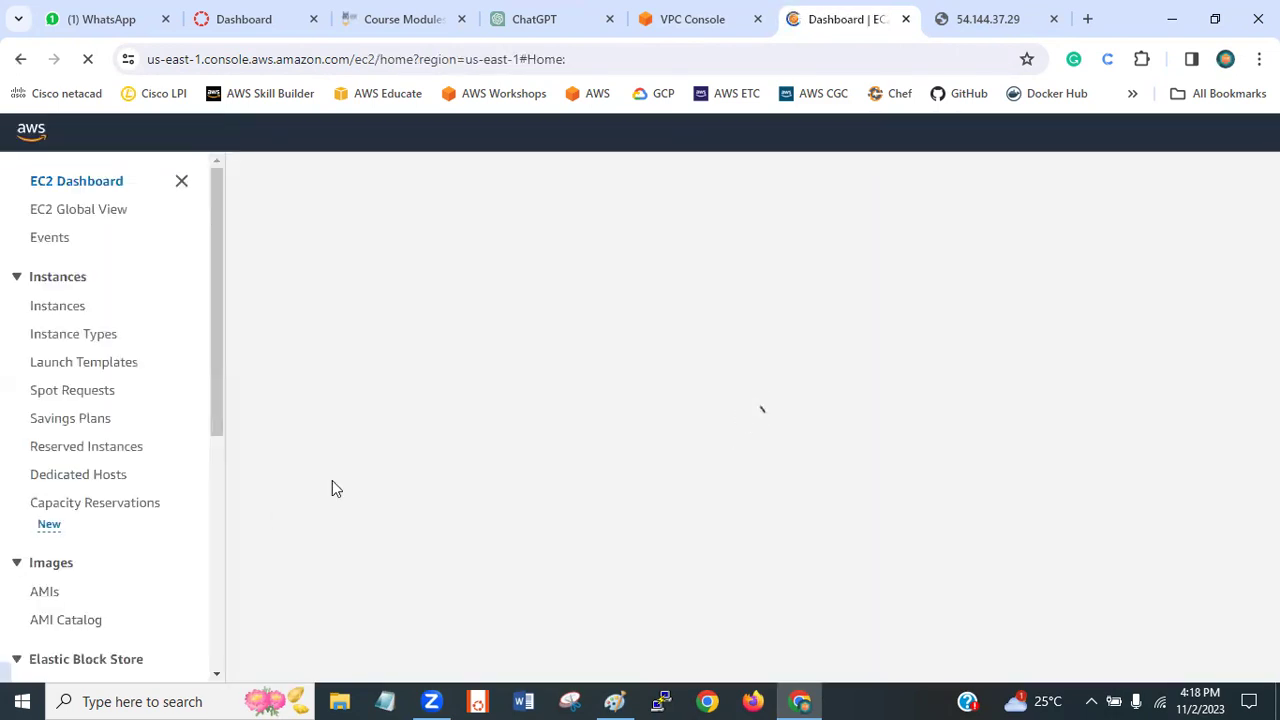
{"action": "mouse_move", "coordinate": [220, 347]}
{"action": "left_mouse_down"}
{"action": "mouse_move", "coordinate": [234, 423]}
{"action": "mouse_move", "coordinate": [210, 343]}
{"action": "left_mouse_up"}
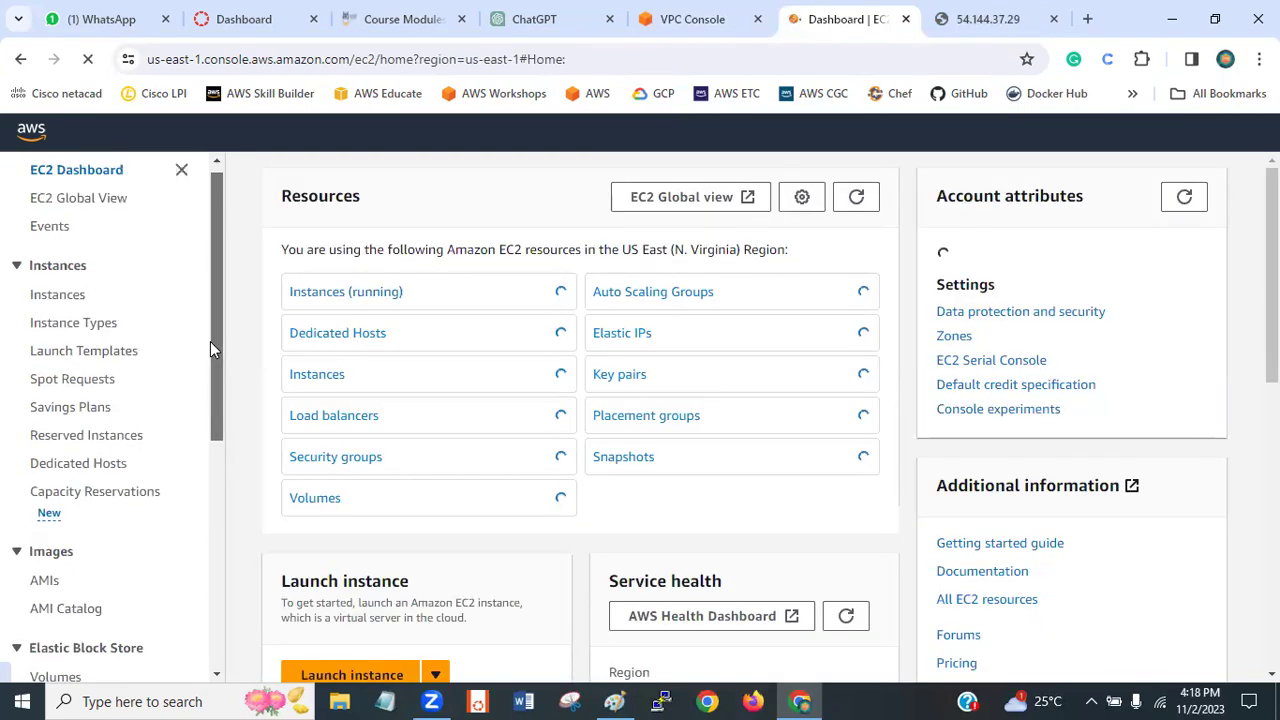
{"action": "left_click", "coordinate": [79, 304]}
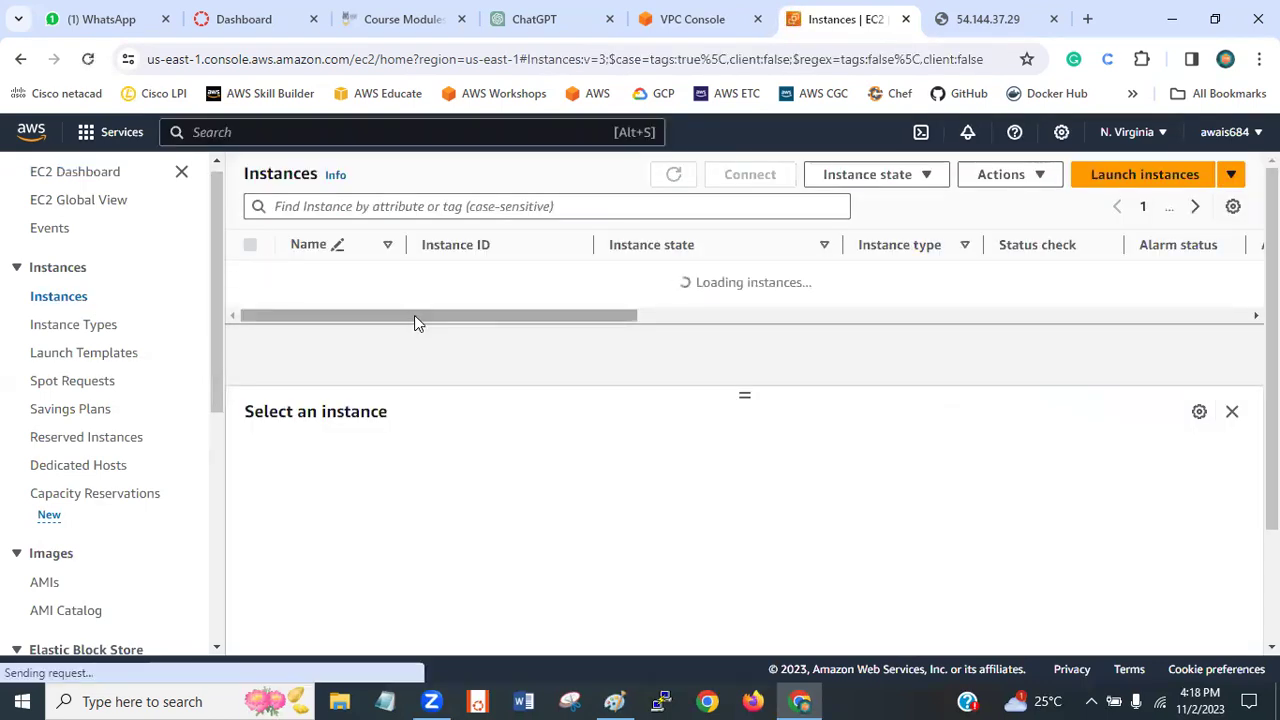
{"action": "left_click_drag", "start_coordinate": [460, 320], "coordinate": [724, 317]}
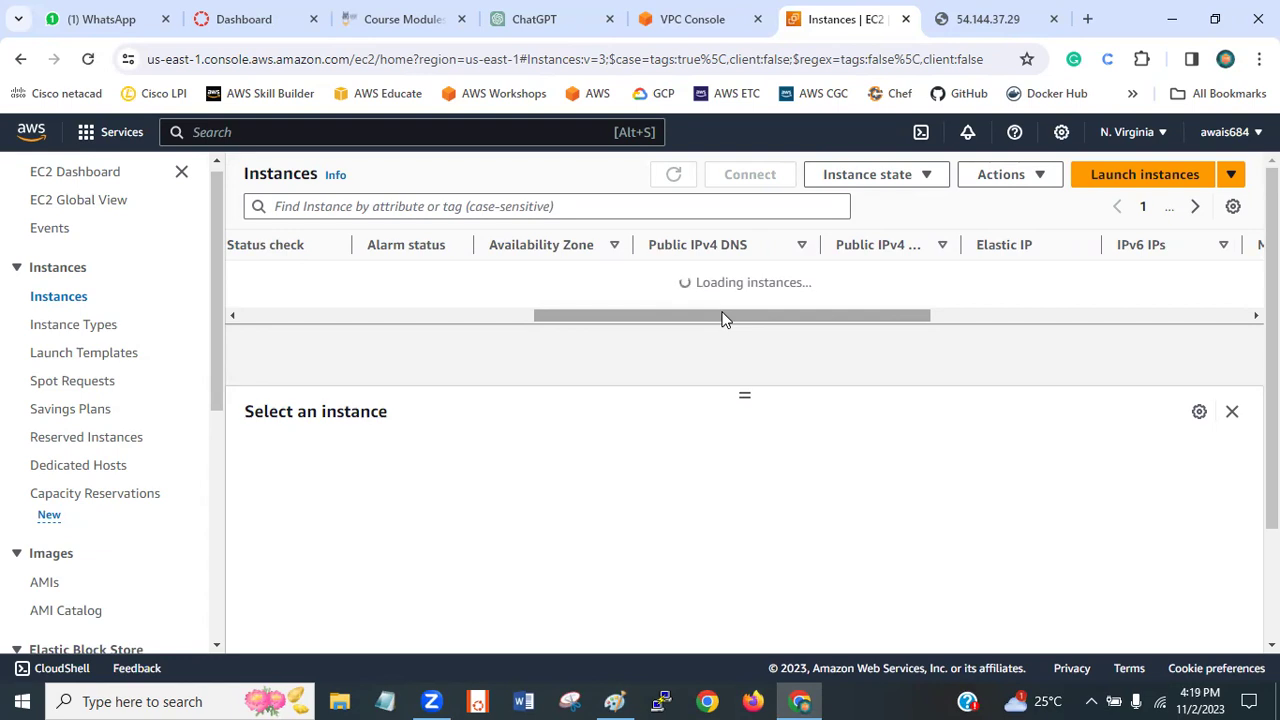
{"action": "left_click_drag", "start_coordinate": [724, 318], "coordinate": [422, 328]}
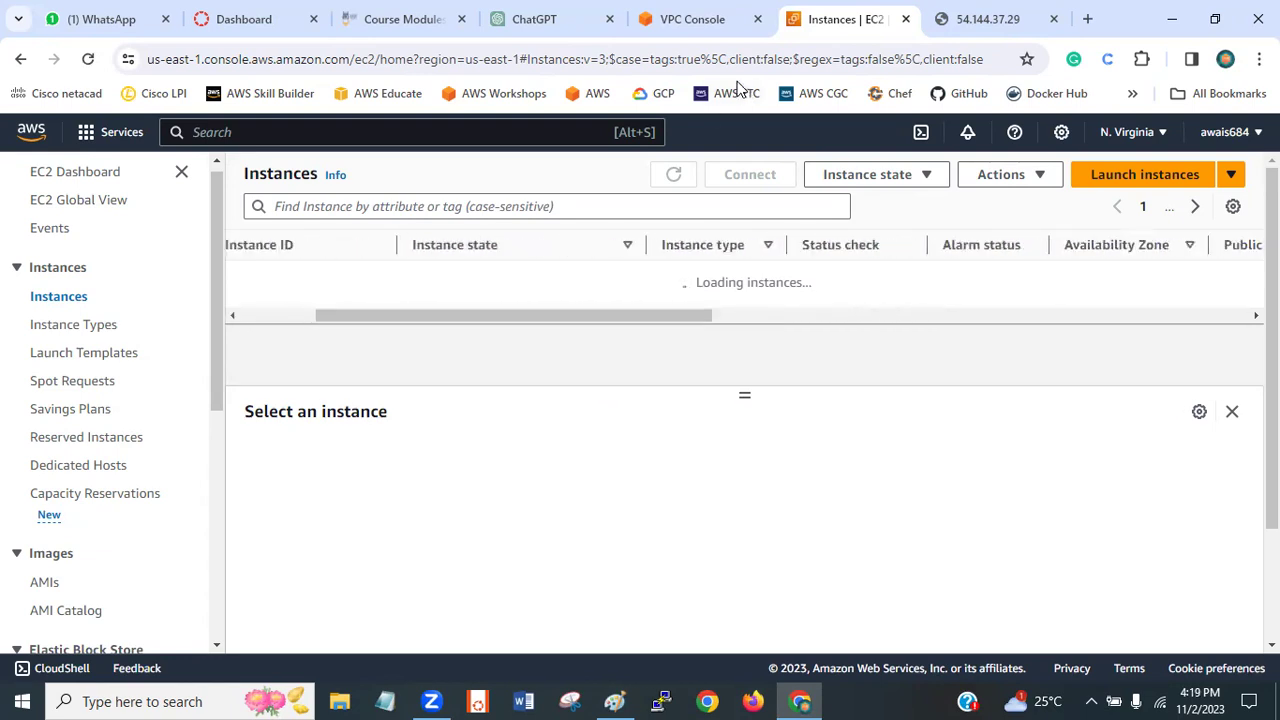
{"action": "left_click", "coordinate": [690, 19]}
{"action": "mouse_move", "coordinate": [216, 240]}
{"action": "left_mouse_down"}
{"action": "mouse_move", "coordinate": [220, 328]}
{"action": "mouse_move", "coordinate": [212, 240]}
{"action": "left_mouse_up"}
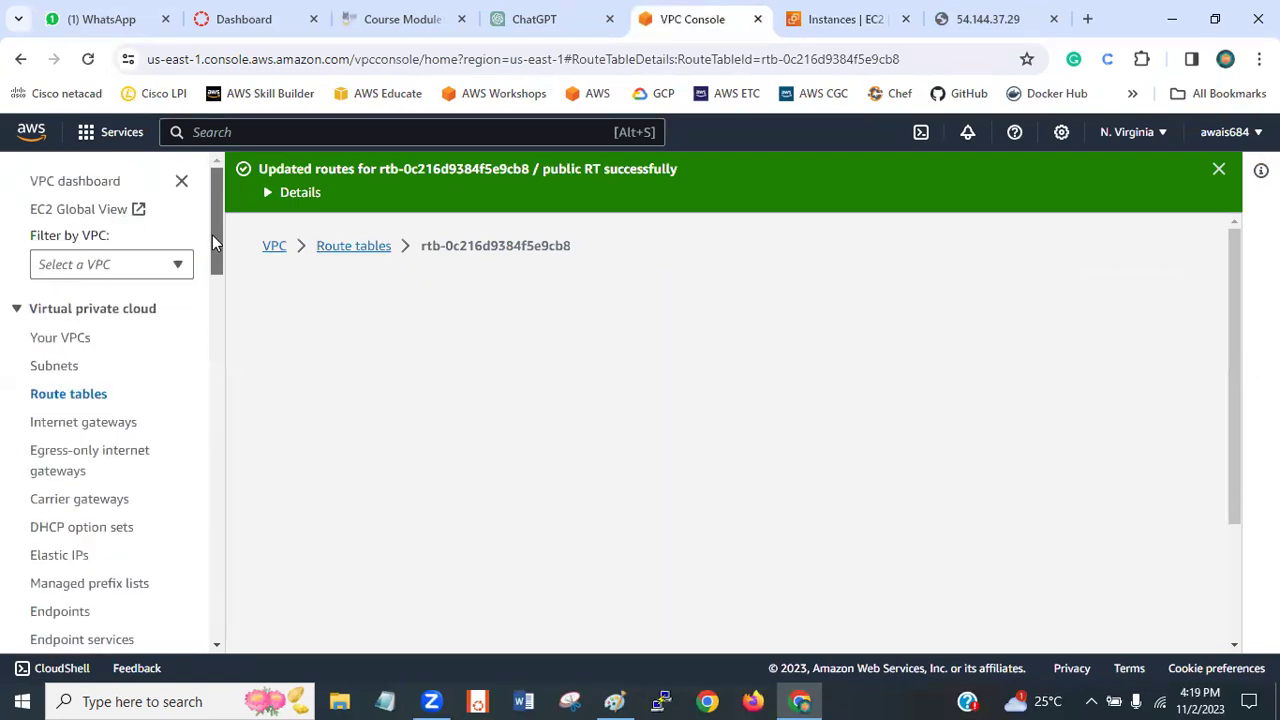
{"action": "mouse_move", "coordinate": [213, 236]}
{"action": "left_mouse_down"}
{"action": "mouse_move", "coordinate": [223, 298]}
{"action": "mouse_move", "coordinate": [218, 236]}
{"action": "left_mouse_up"}
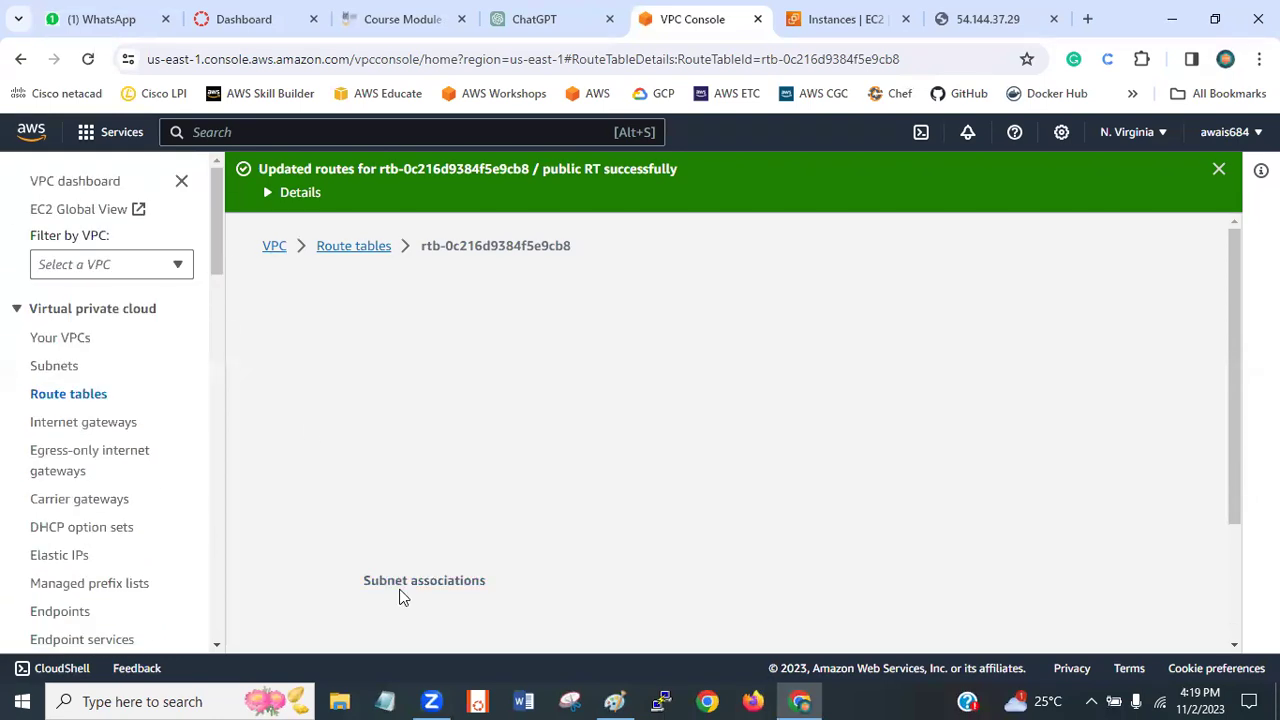
- Switch to Paint, mark the EC2 box in subnet a, and draw an instance box in subnet b with a line to the private route table
{"action": "left_click", "coordinate": [614, 701]}
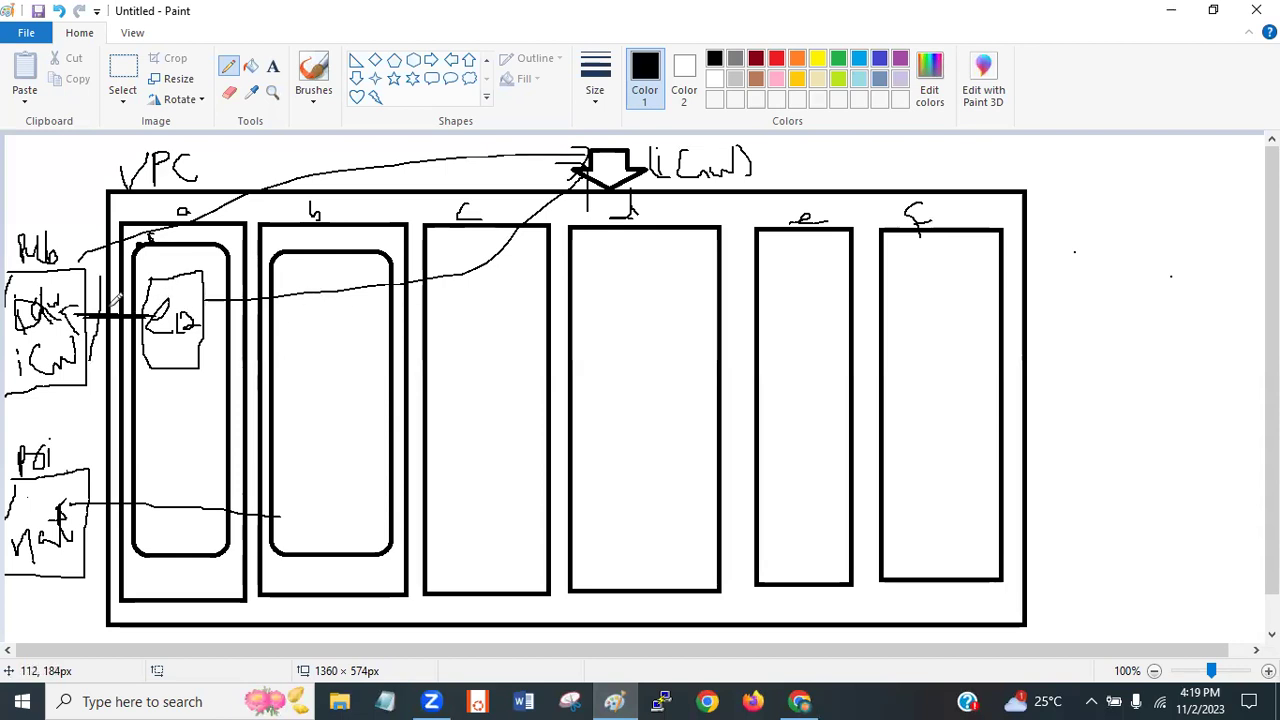
{"action": "mouse_move", "coordinate": [152, 282]}
{"action": "left_mouse_down"}
{"action": "mouse_move", "coordinate": [186, 278]}
{"action": "mouse_move", "coordinate": [186, 338]}
{"action": "left_mouse_up"}
{"action": "mouse_move", "coordinate": [301, 355]}
{"action": "left_mouse_down"}
{"action": "mouse_move", "coordinate": [365, 355]}
{"action": "mouse_move", "coordinate": [365, 442]}
{"action": "mouse_move", "coordinate": [274, 455]}
{"action": "mouse_move", "coordinate": [286, 352]}
{"action": "mouse_move", "coordinate": [327, 353]}
{"action": "left_mouse_up"}
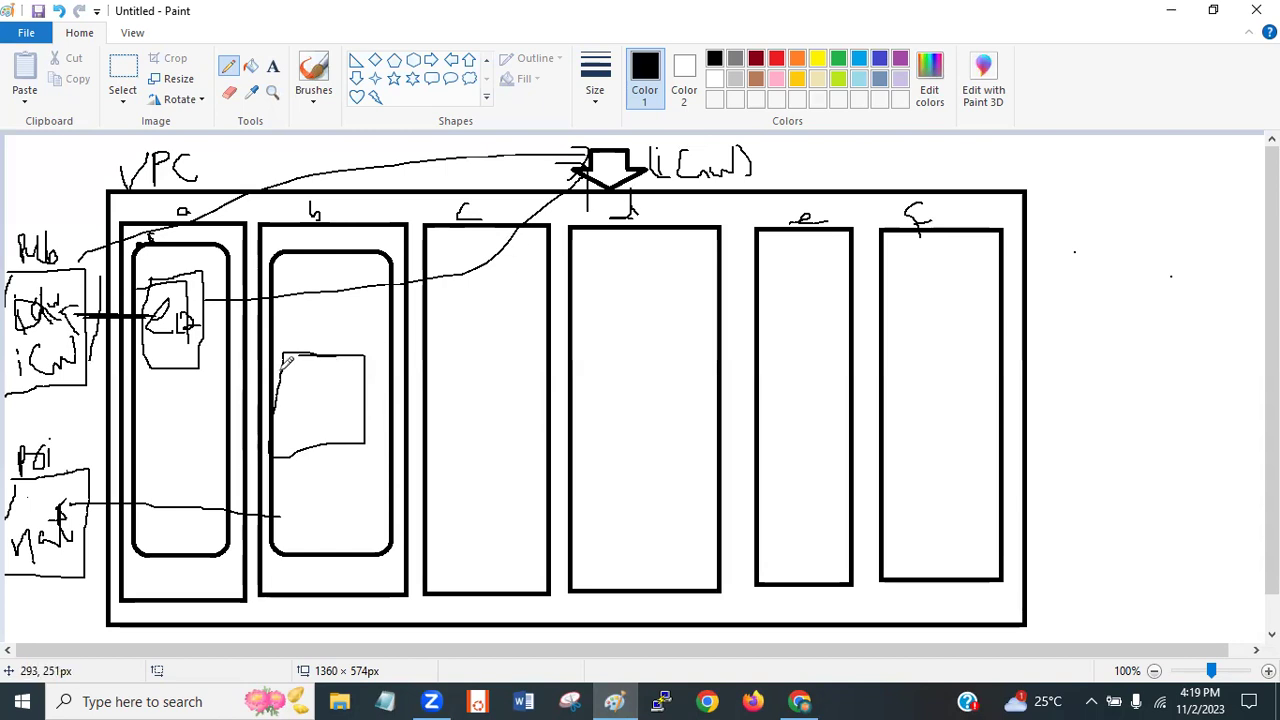
{"action": "mouse_move", "coordinate": [283, 444]}
{"action": "left_mouse_down"}
{"action": "mouse_move", "coordinate": [19, 525]}
{"action": "mouse_move", "coordinate": [59, 548]}
{"action": "left_mouse_up"}
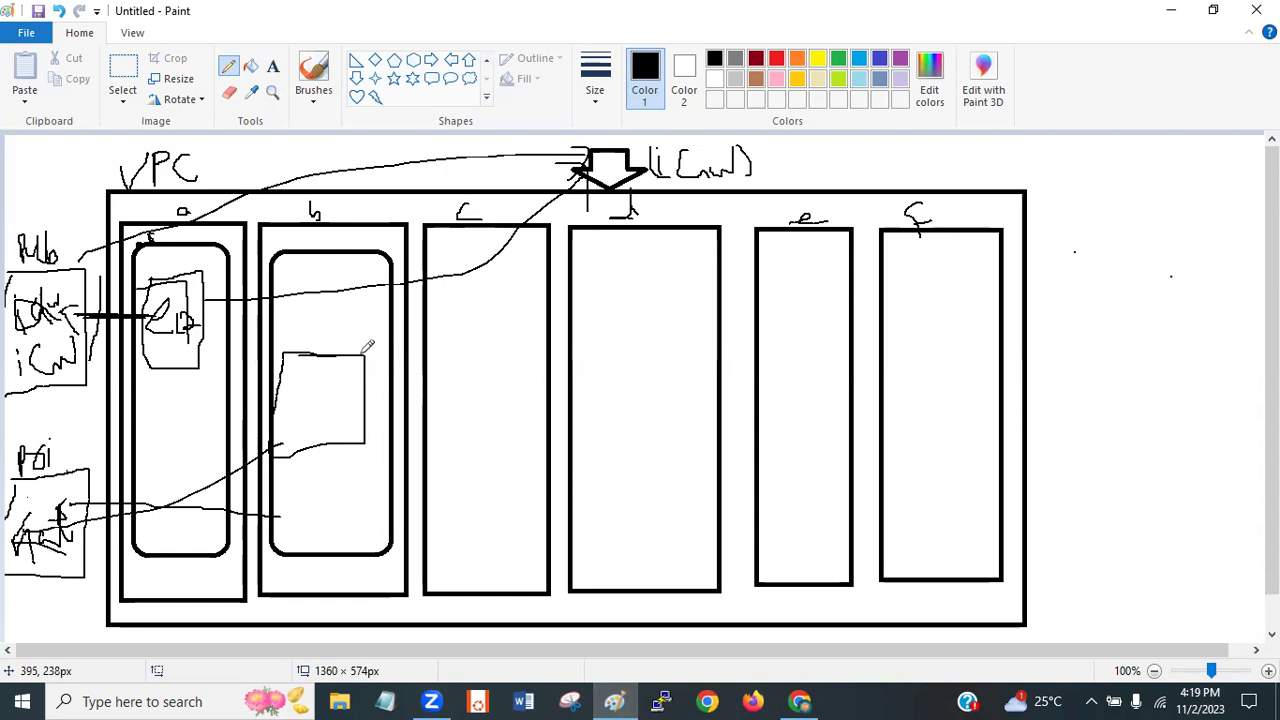
{"action": "left_click_drag", "start_coordinate": [300, 356], "coordinate": [378, 310]}
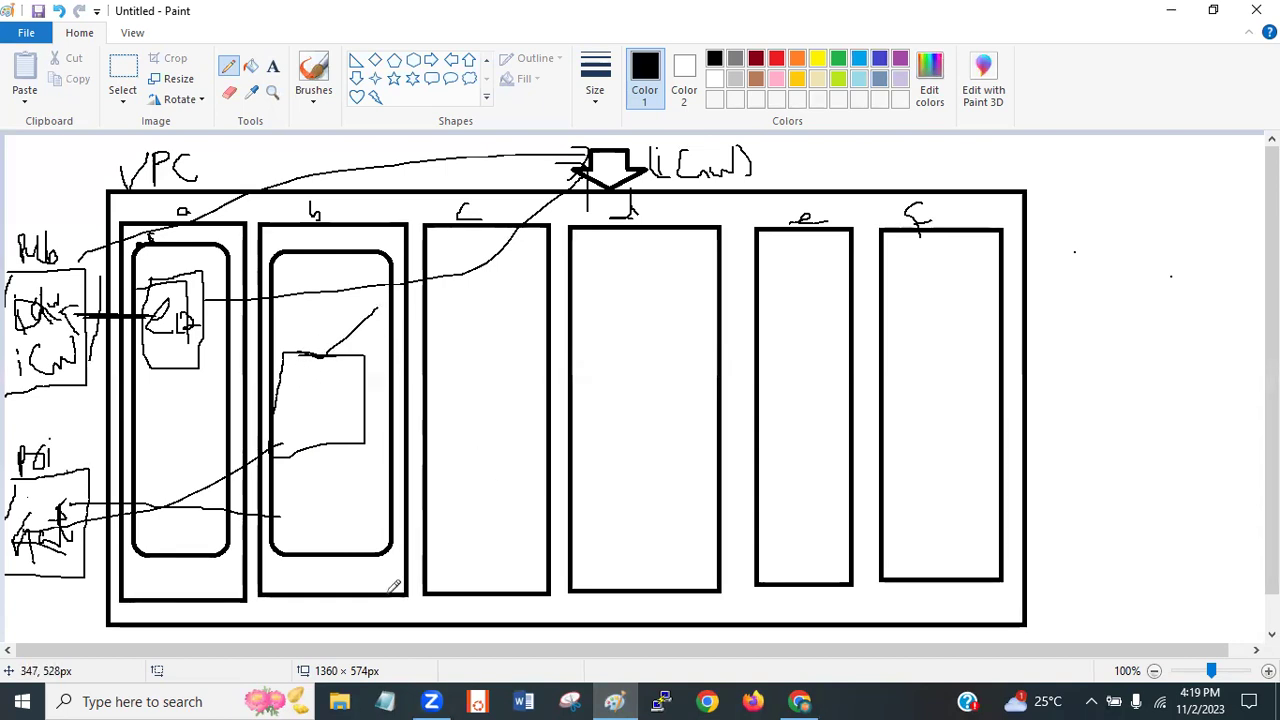
{"action": "left_click", "coordinate": [93, 690]}
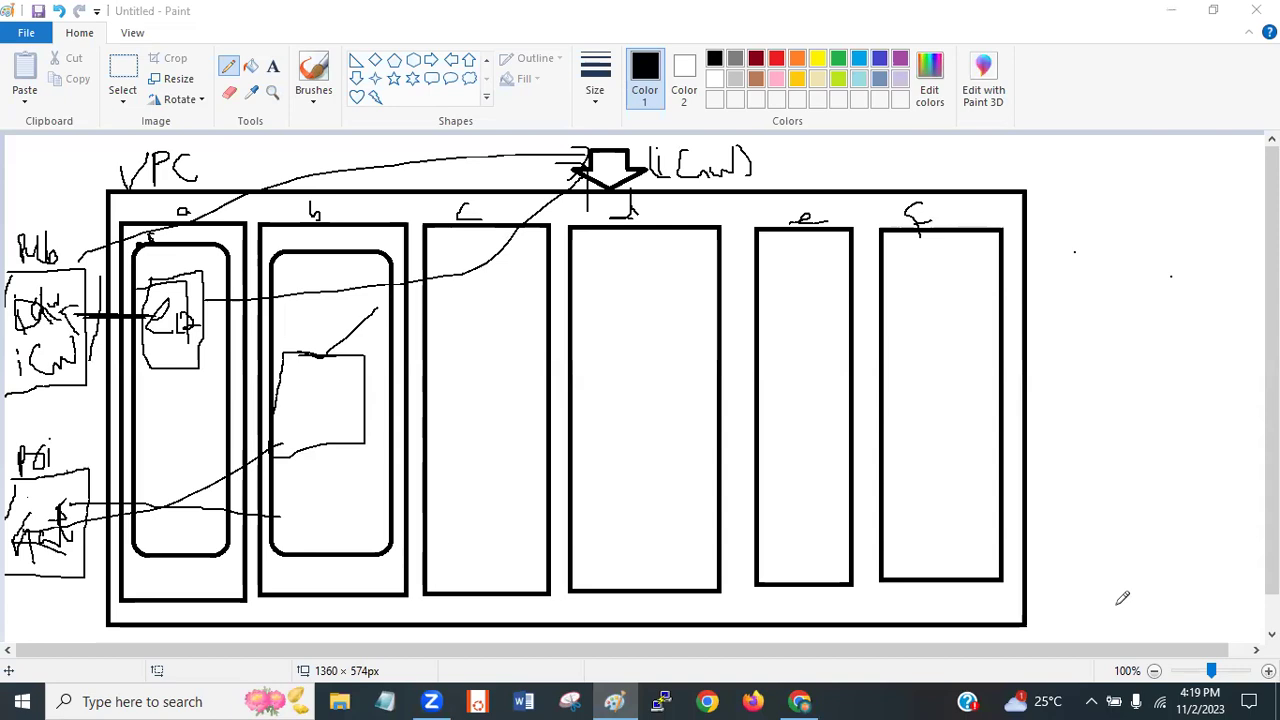